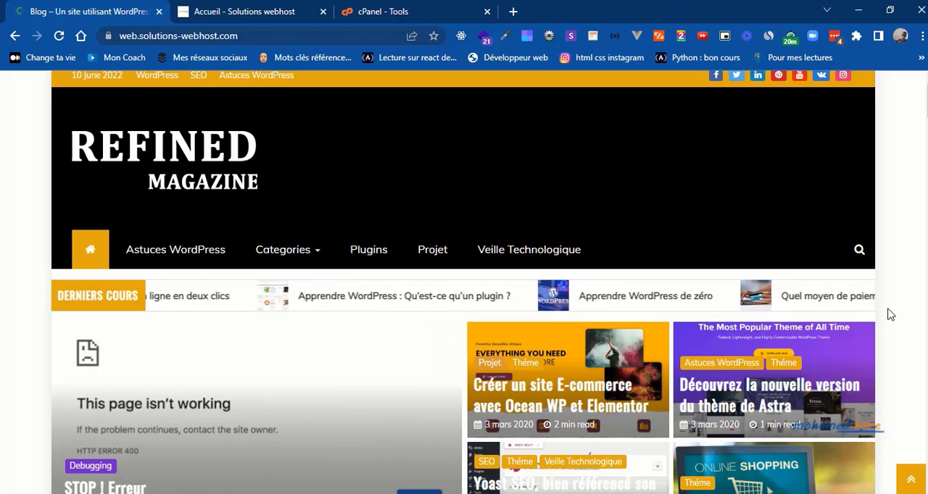
scroll(890, 315, "down", 2)
scroll(890, 315, "down", 3)
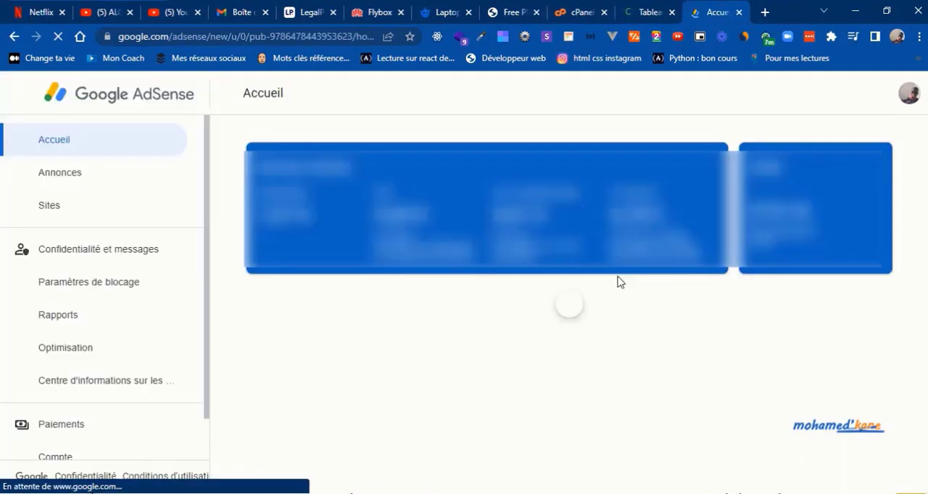
Step: Add solutions-webhost.com as a new site in Google AdSense and request its review
left_click(70, 205)
left_click(755, 143)
type("solut")
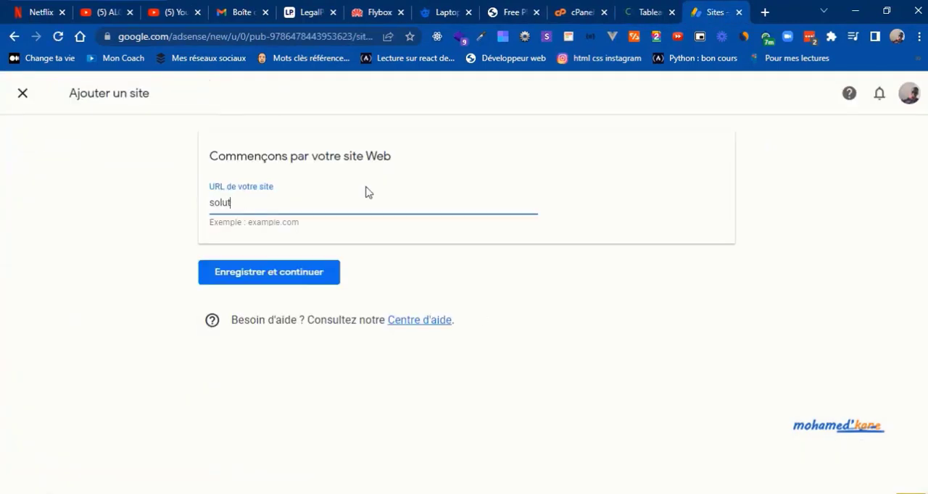
type("ions-webhost.com")
left_click(282, 273)
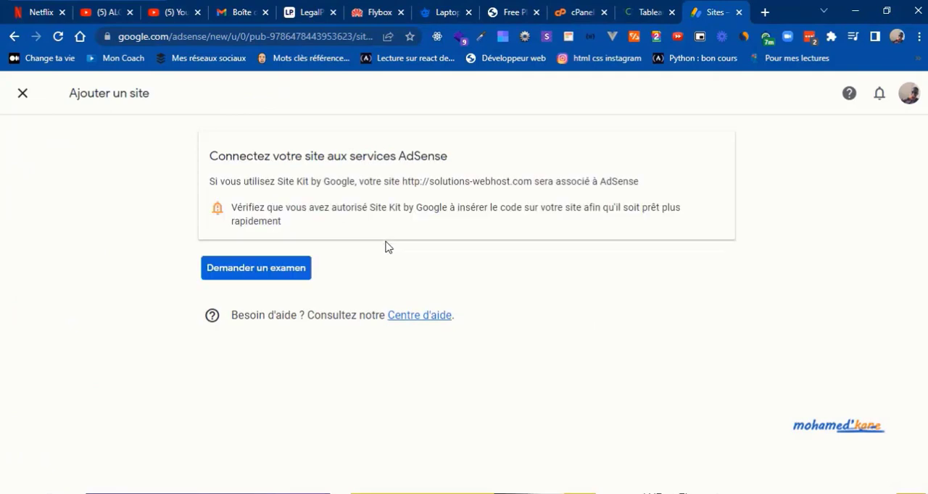
left_click(238, 267)
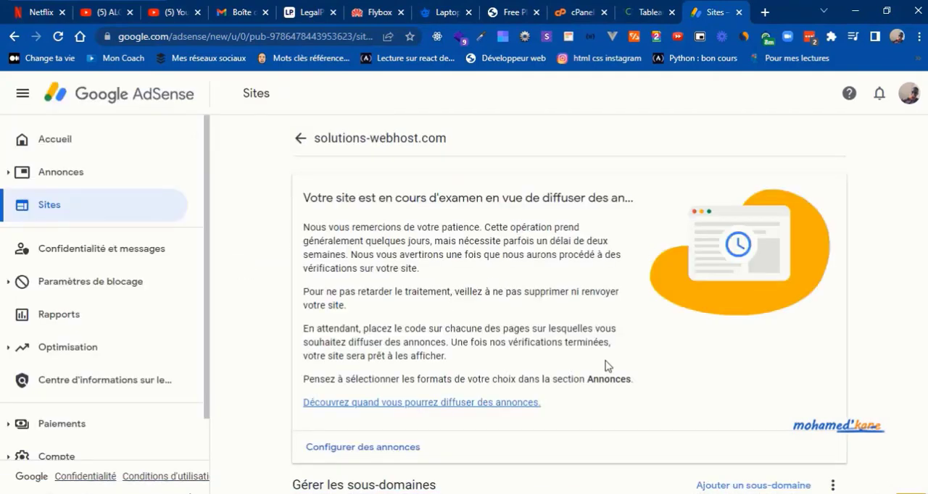
Step: Add the subdomain web.solutions-webhost.com and expand the entry of solutions-webhost.com in the list of sites
scroll(675, 406, "down", 1)
left_click(724, 403)
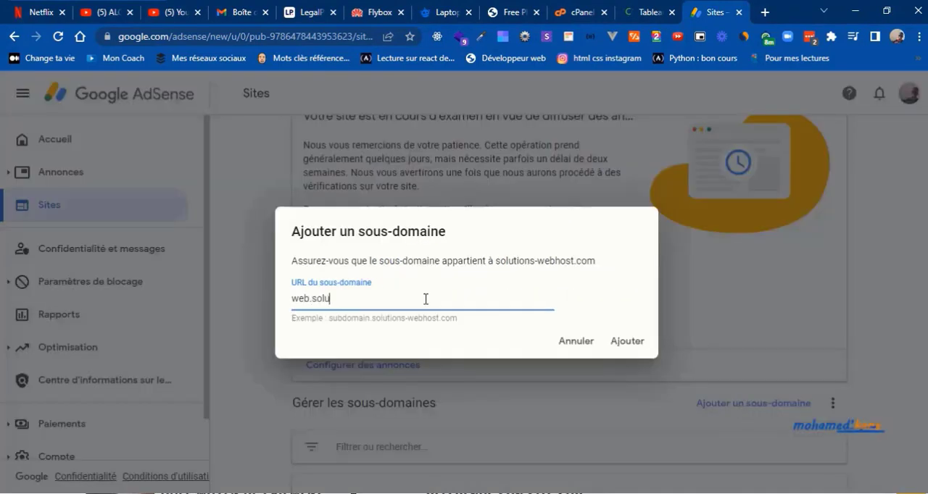
type("web.solutions-webhost.com")
left_click(628, 341)
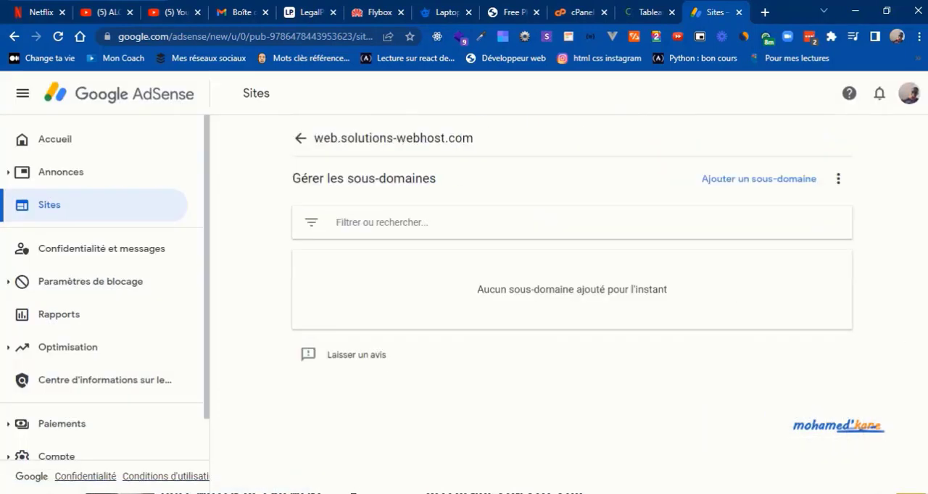
left_click(301, 143)
left_click(396, 269)
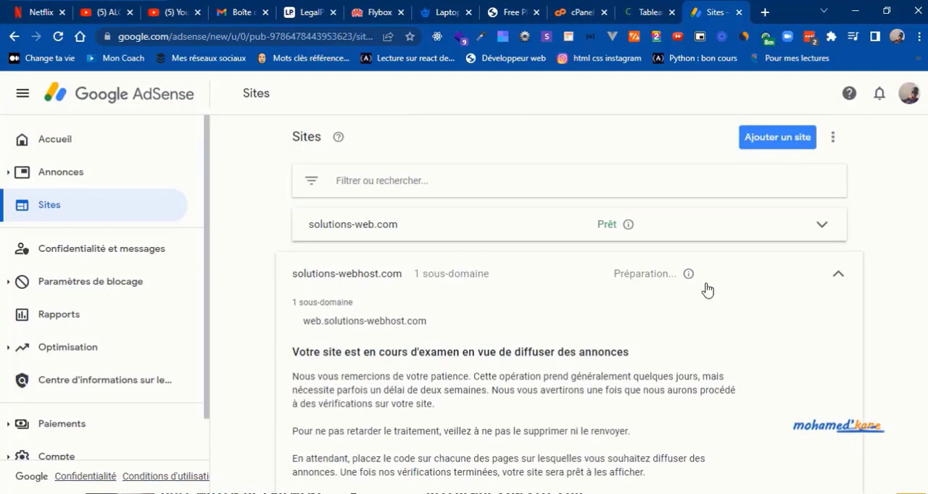
Step: Open the ad settings preview for solutions-webhost.com and go through its page preview
left_click(61, 172)
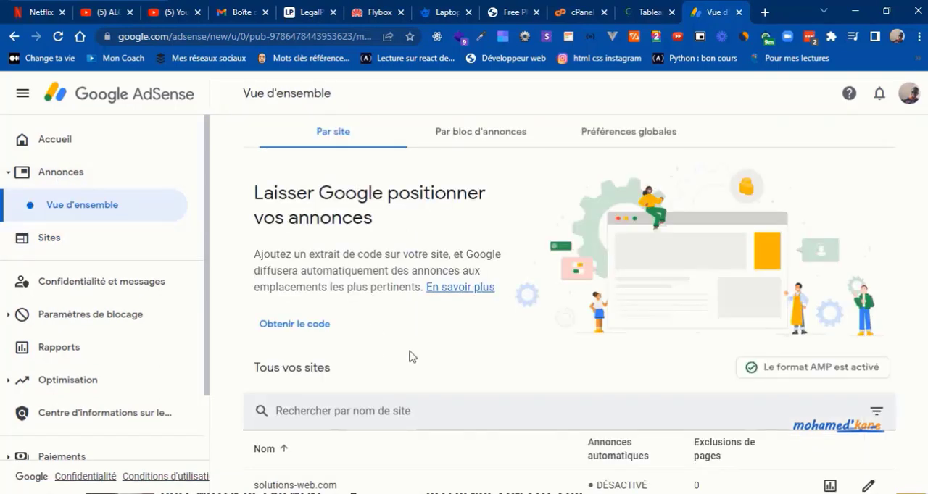
scroll(414, 354, "down", 2)
left_click(777, 450)
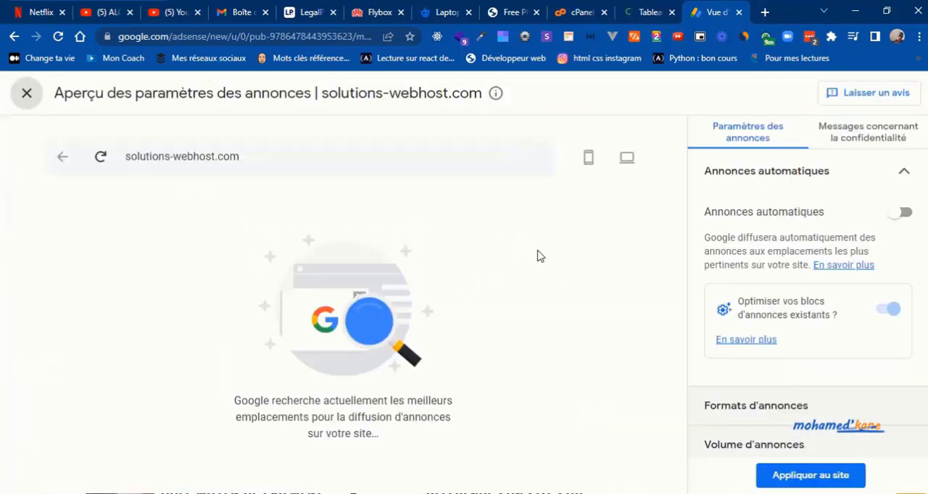
left_click_drag(480, 221, 476, 471)
Step: Copy the AdSense code snippet for solutions-webhost.com and finish the code dialog
left_click(489, 158)
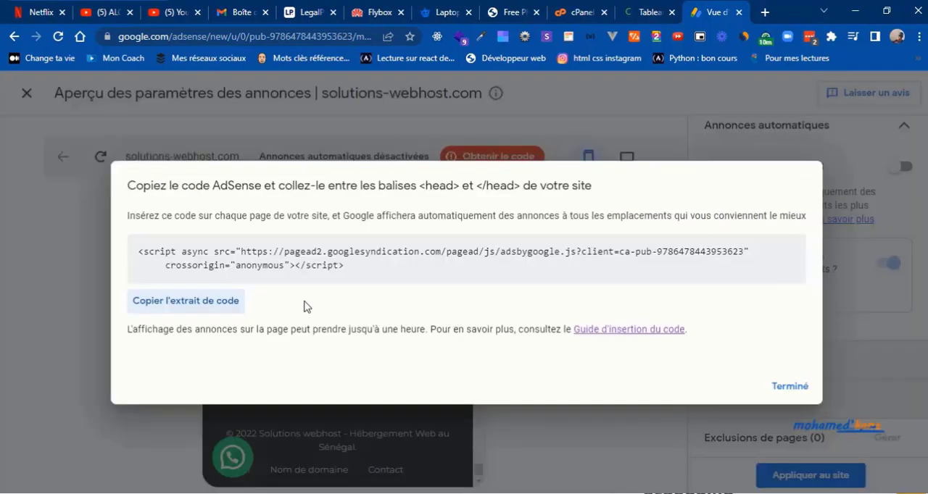
left_click(199, 311)
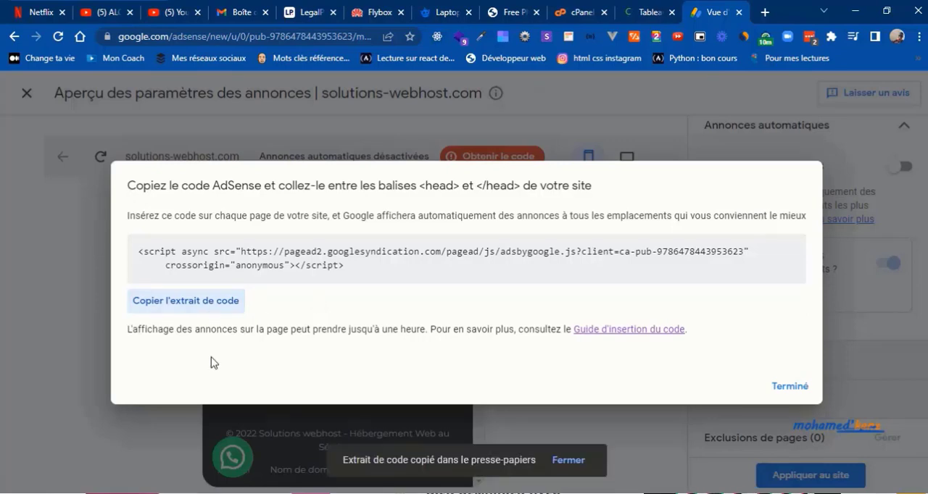
left_click(786, 386)
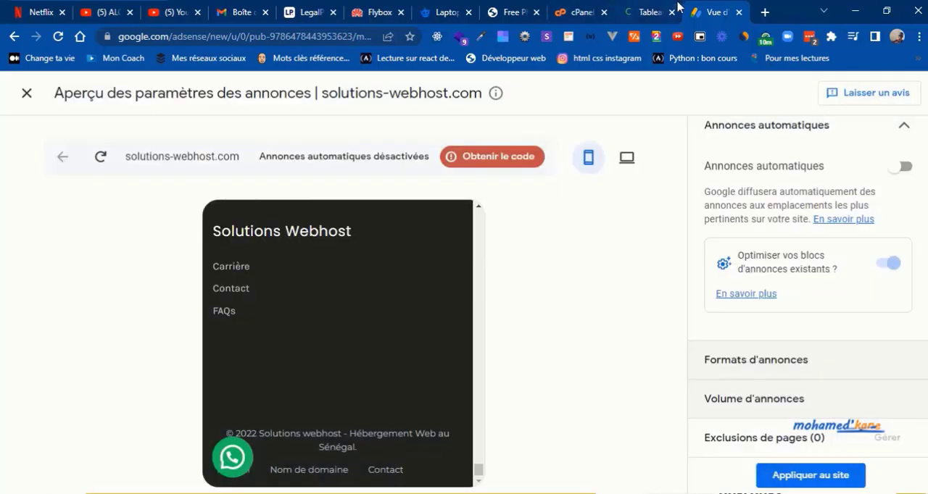
Step: Open solutions-webhost.com/wp-admin/ in a new browser tab and go to the WordPress theme file editor
left_click(764, 12)
type("solutions-webhost.com/wp-admin/")
key("Return")
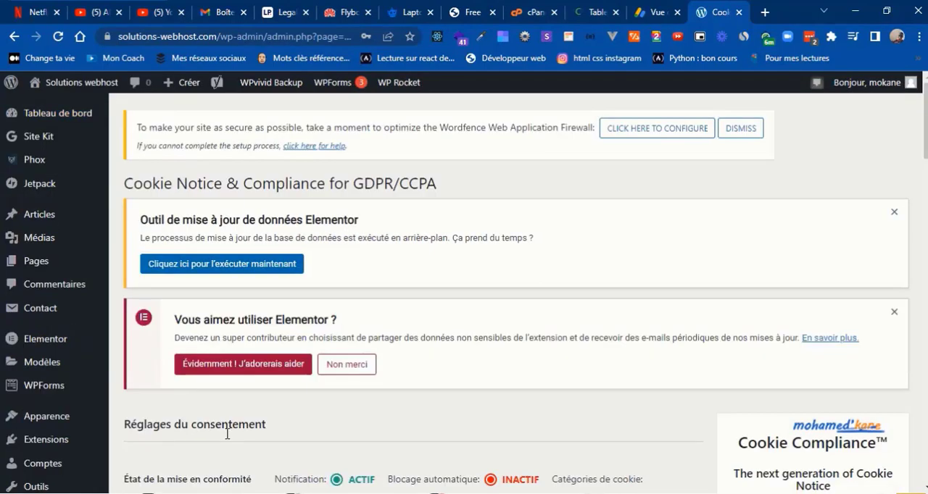
mouse_move(70, 416)
left_click(142, 450)
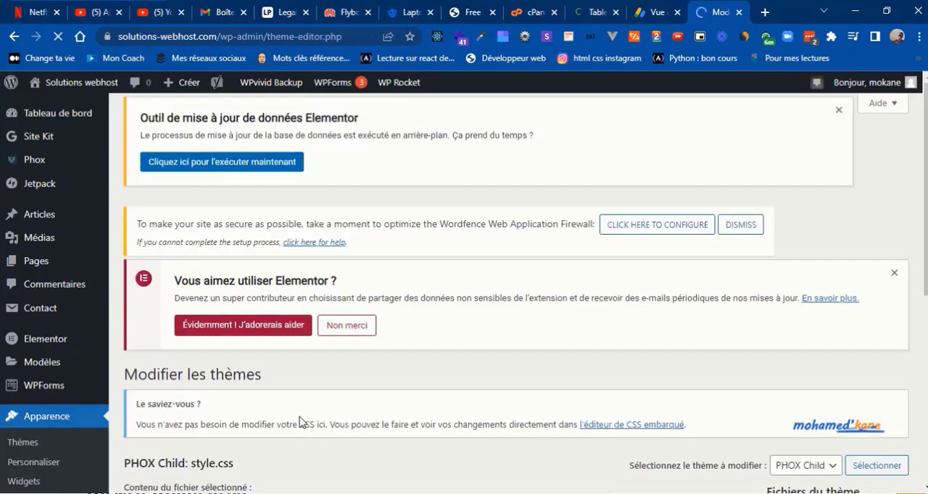
Step: Load the PHOX parent theme for editing and open its header.php file
scroll(464, 290, "down", 5)
left_click(805, 192)
left_click(806, 226)
left_click(877, 192)
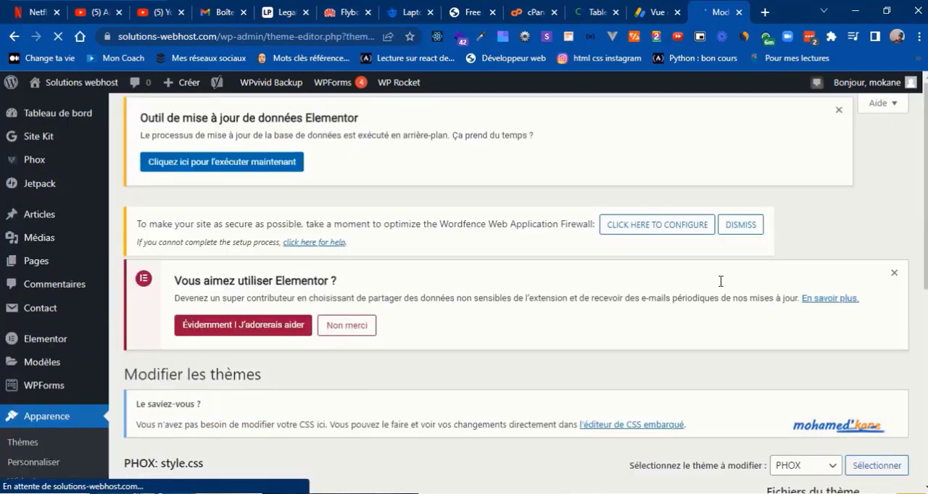
scroll(720, 277, "down", 5)
left_click(801, 464)
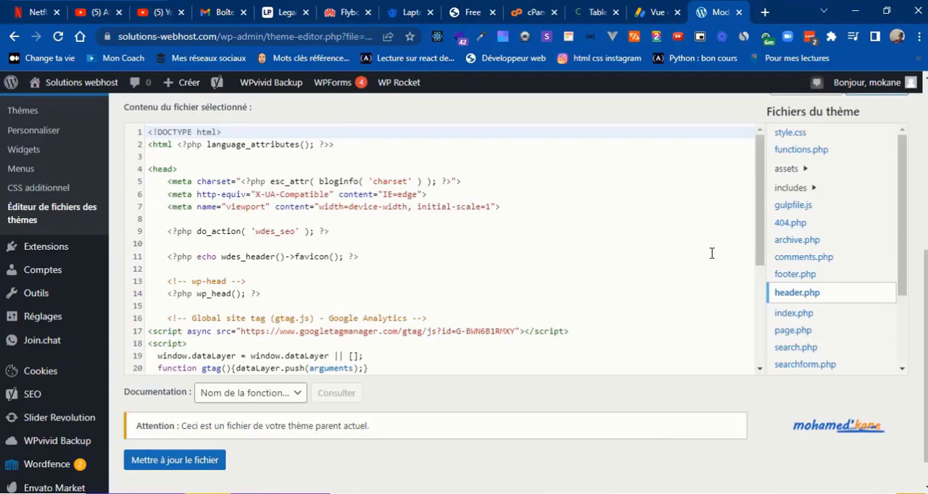
Step: Insert two new lines in header.php right after the Google Analytics gtag.js script line
scroll(714, 261, "down", 2)
left_click(595, 265)
key("Return")
key("Return")
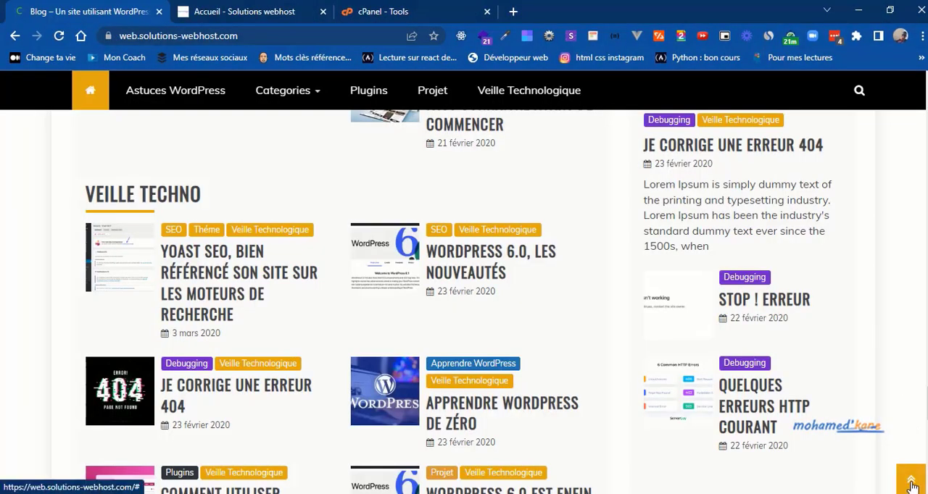
Step: Return to the start of the web.solutions-webhost.com homepage and show the entries under Categories
left_click(911, 482)
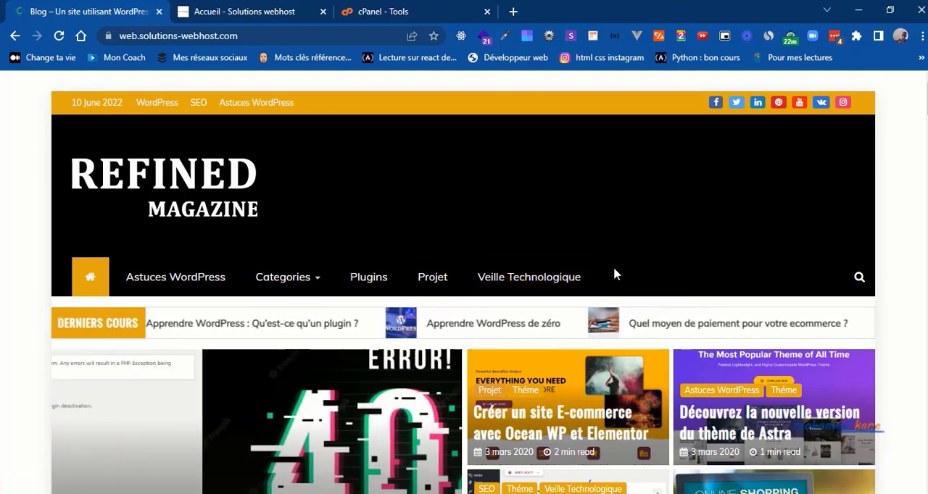
mouse_move(303, 282)
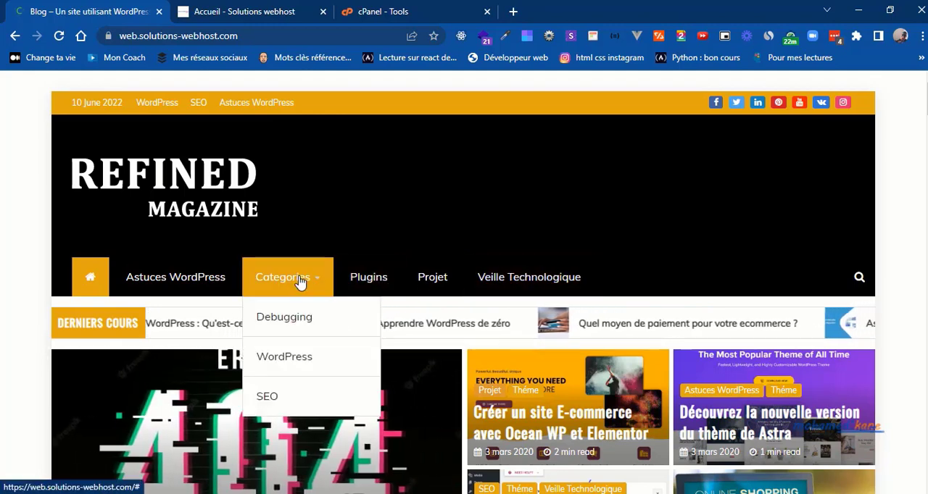
mouse_move(292, 359)
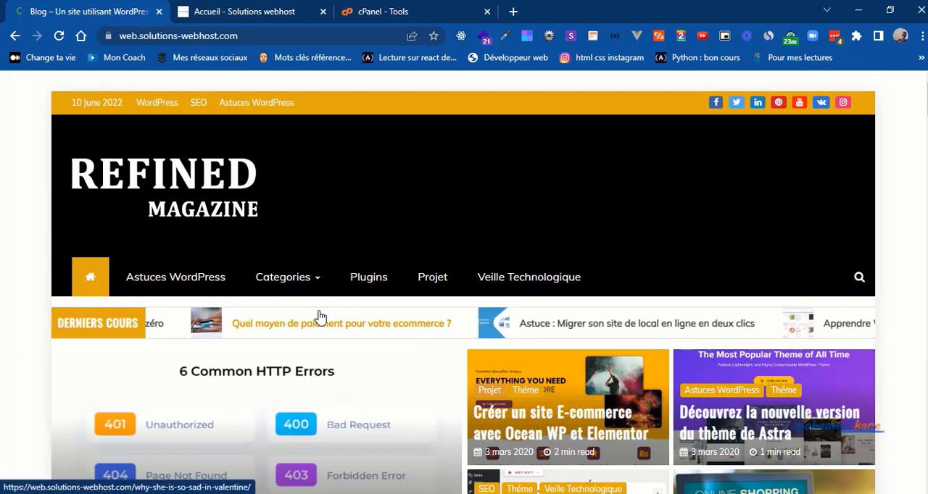
Step: View the Derniers articles section of the blog homepage and move its carousel back three articles
scroll(321, 314, "down", 2)
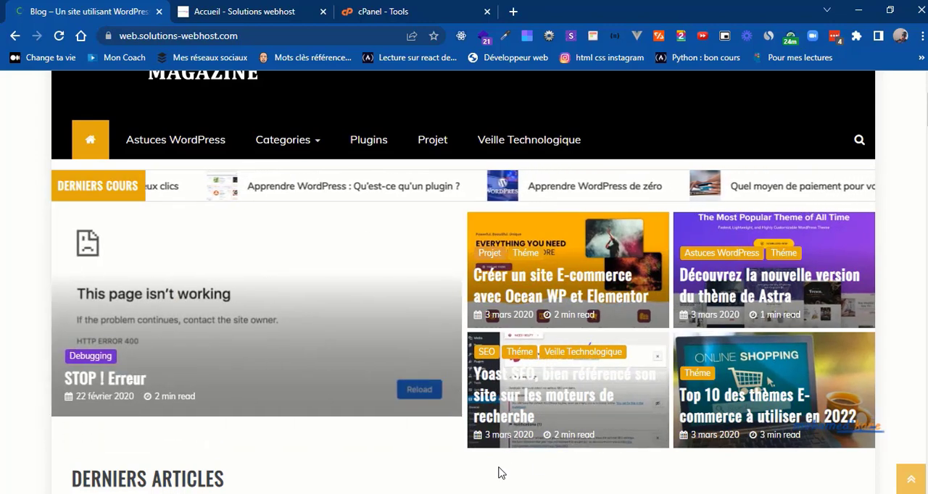
scroll(499, 473, "down", 3)
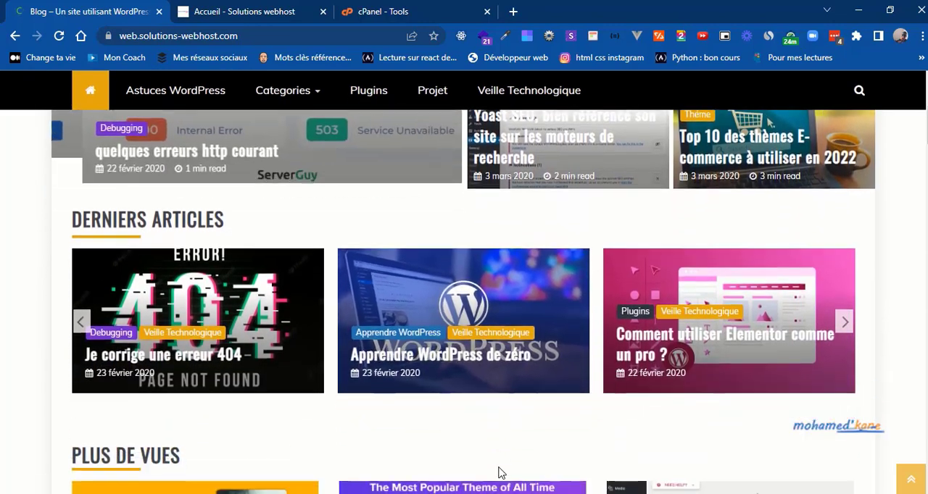
scroll(499, 471, "up", 1)
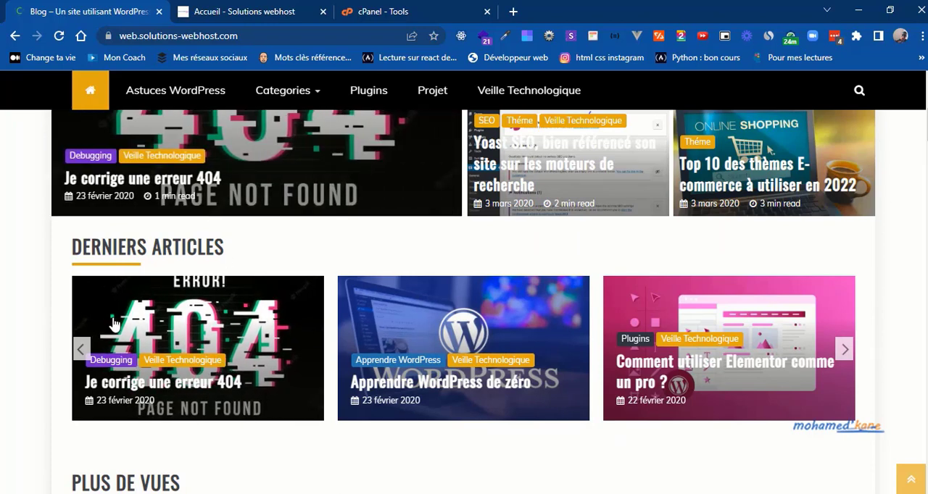
left_click(81, 350)
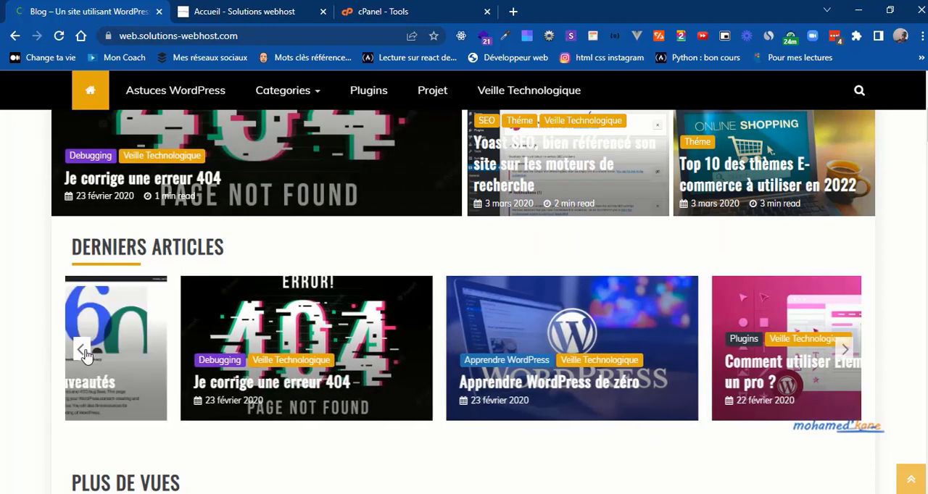
left_click(81, 350)
left_click(81, 350)
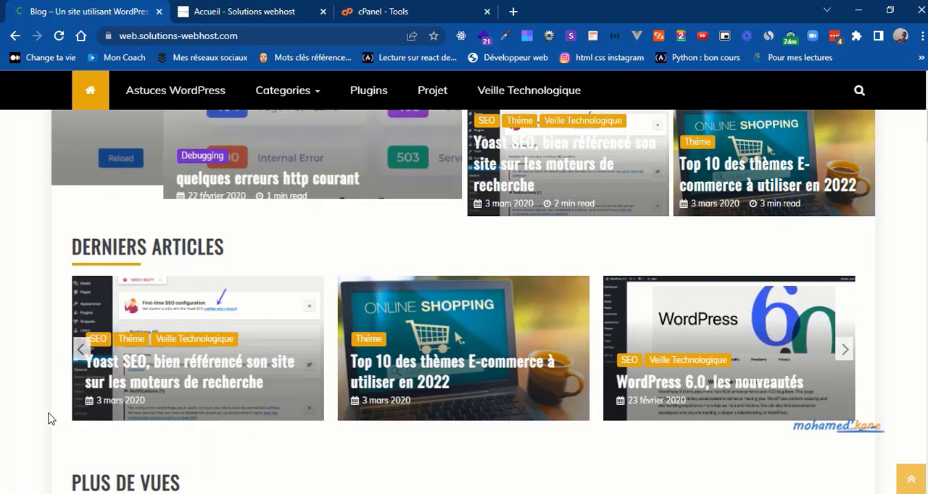
Step: Examine the remaining homepage sections, from Plus de vues through the plugin, project, theme and SEO blocks to the last Astuces WordPress block
scroll(48, 419, "down", 2)
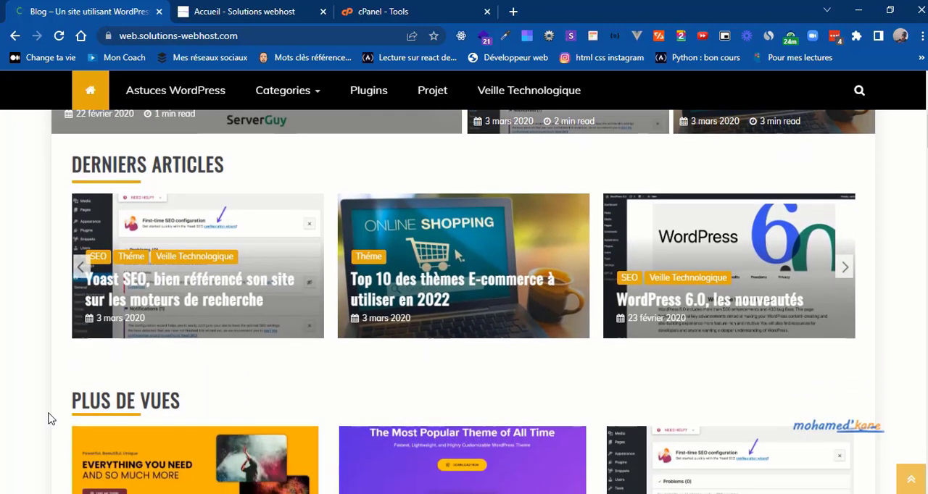
scroll(48, 419, "down", 2)
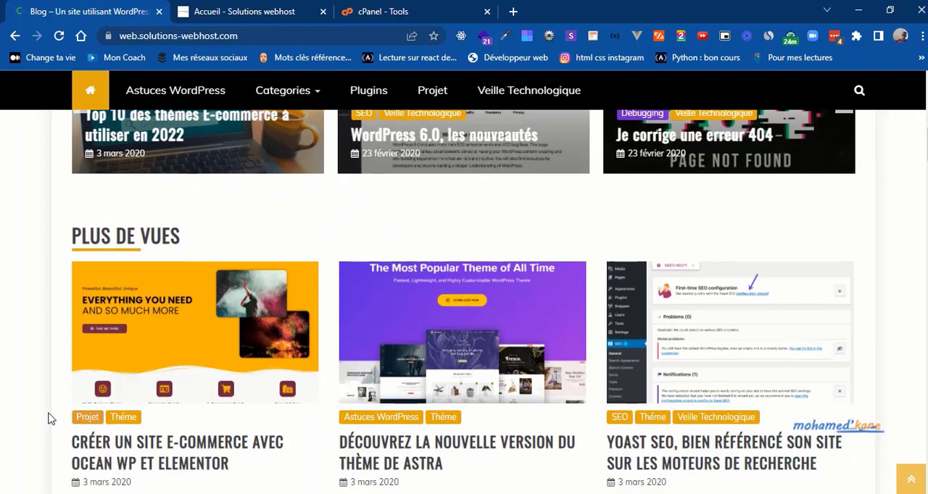
scroll(48, 419, "down", 1)
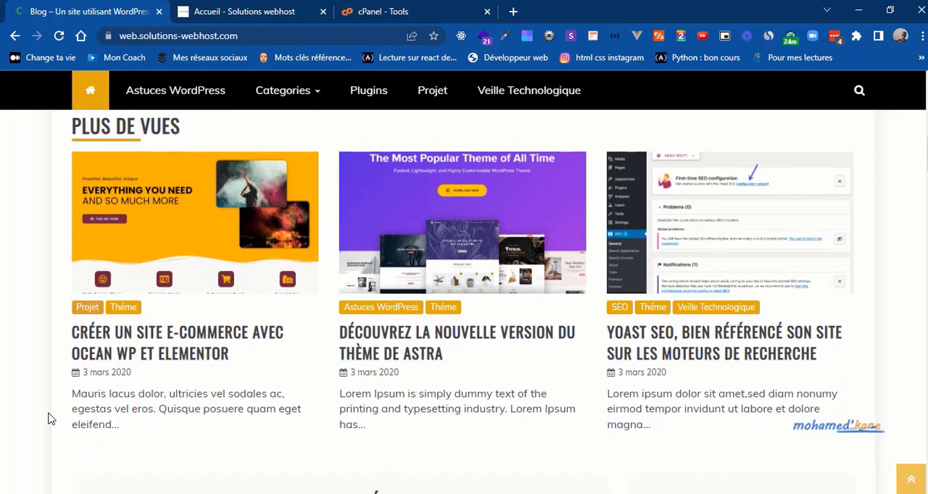
scroll(48, 419, "down", 1)
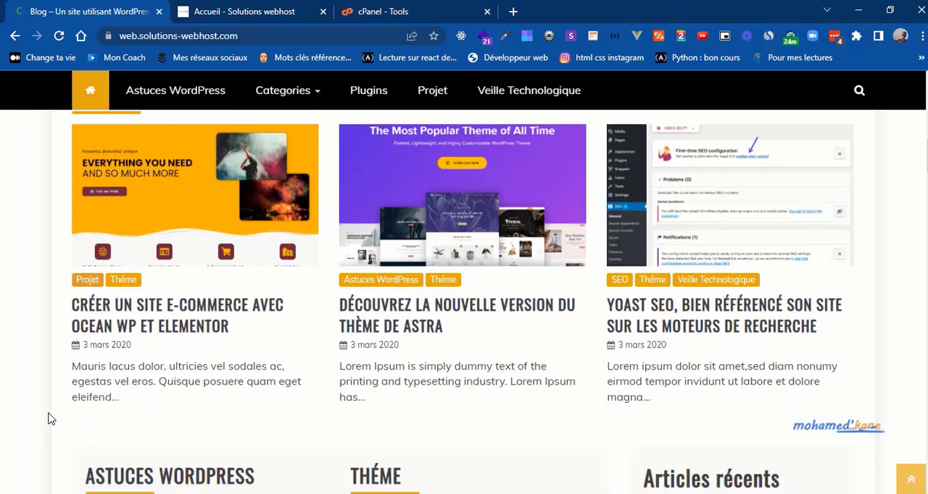
scroll(48, 419, "down", 3)
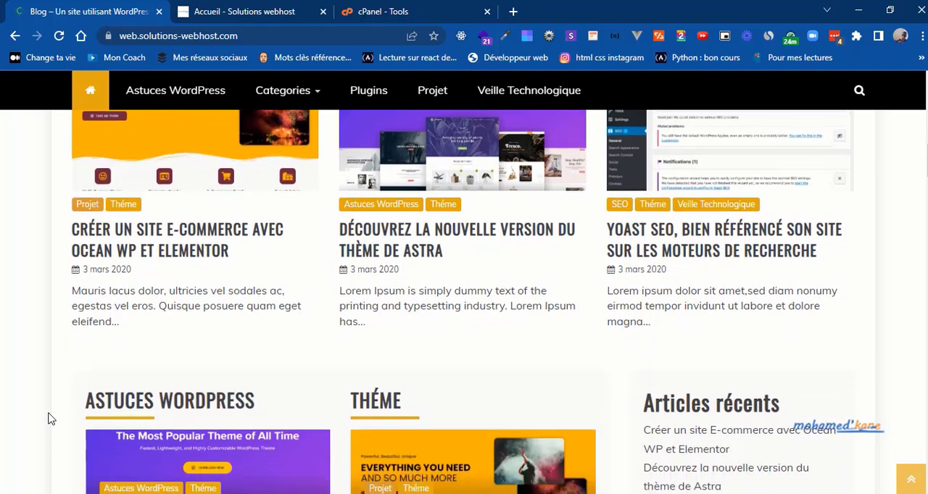
scroll(48, 419, "down", 1)
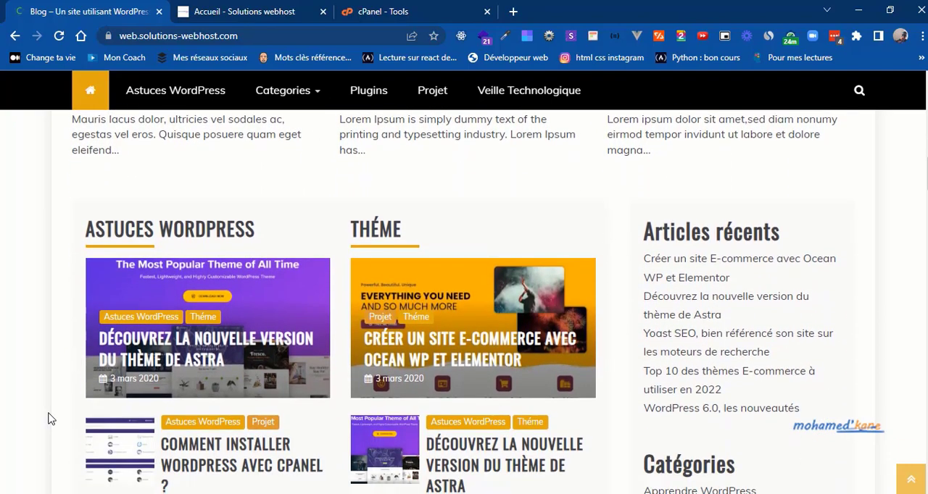
scroll(48, 418, "down", 2)
scroll(48, 419, "down", 10)
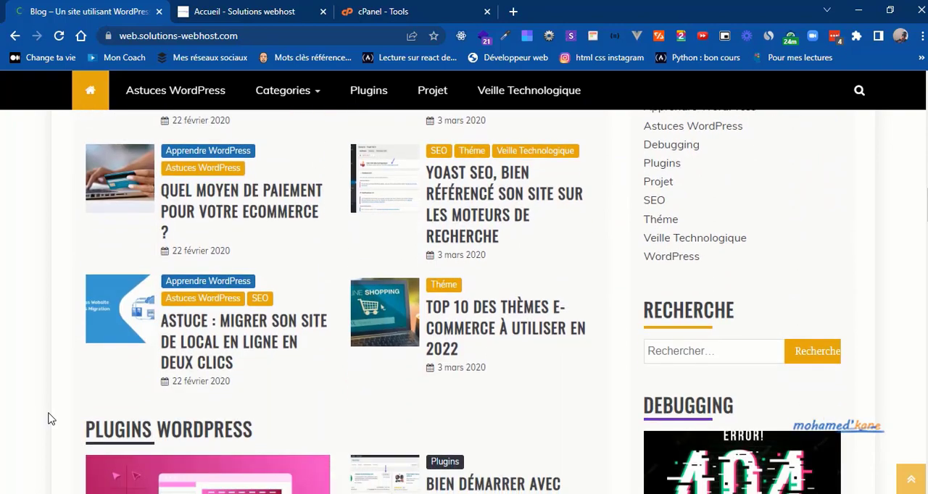
scroll(48, 419, "down", 6)
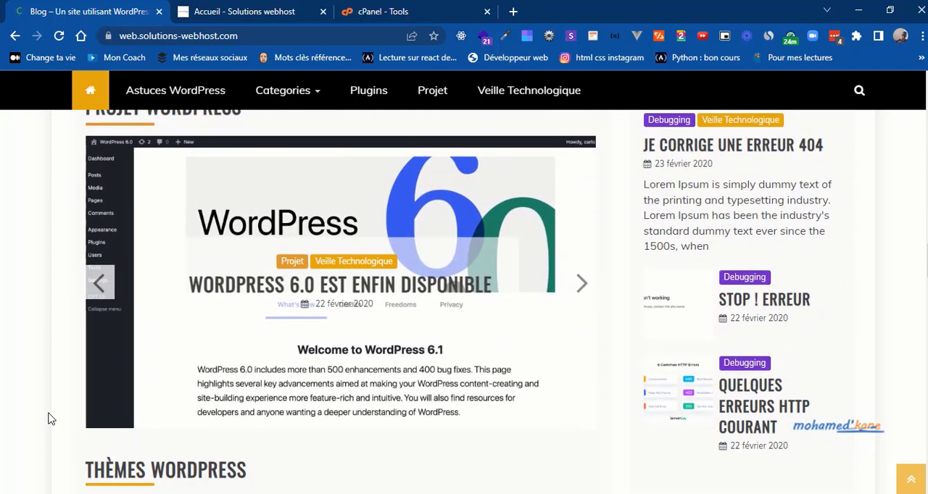
scroll(47, 419, "down", 12)
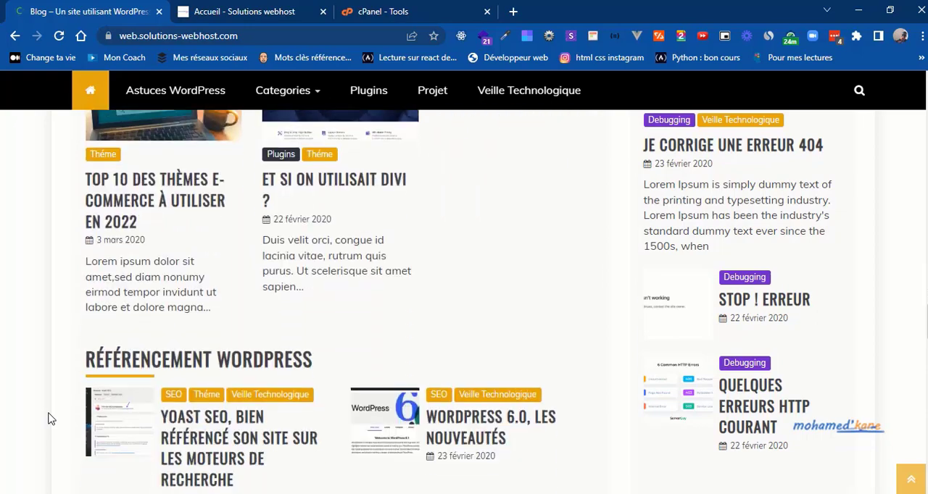
scroll(48, 419, "down", 9)
scroll(51, 419, "down", 7)
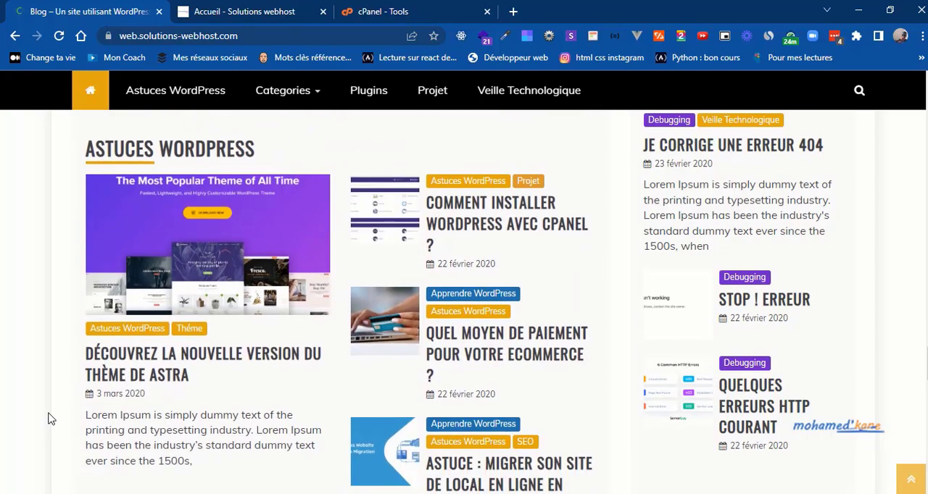
Step: View the homepage's Veille Techno section and the About Us and Recent Posts footer, and return to the start of the page
scroll(51, 419, "down", 5)
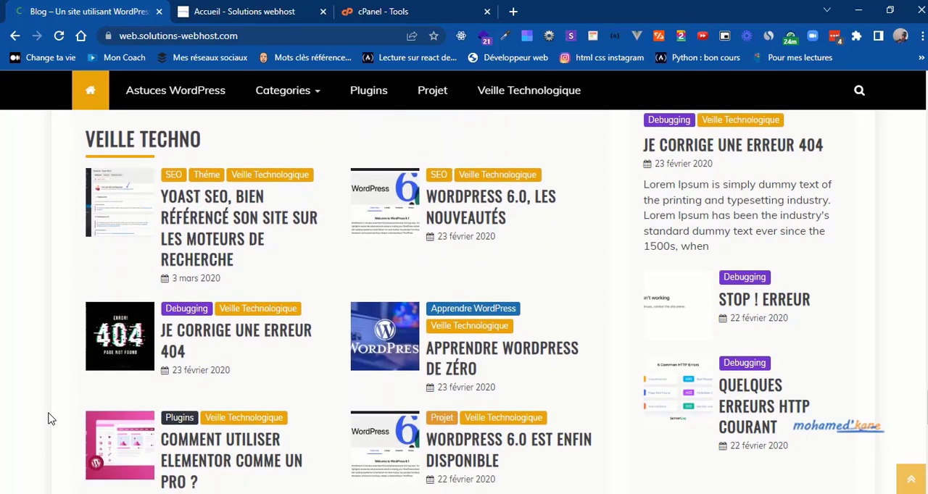
scroll(51, 419, "down", 5)
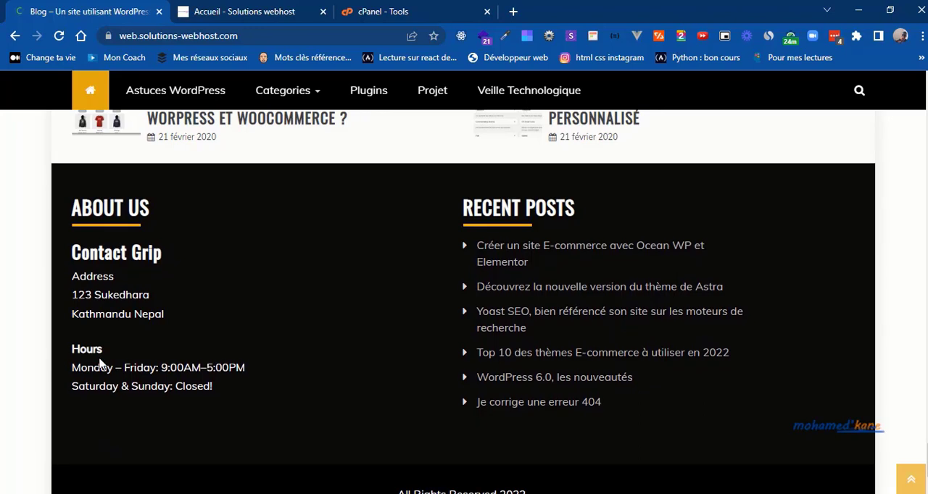
scroll(100, 364, "up", 6)
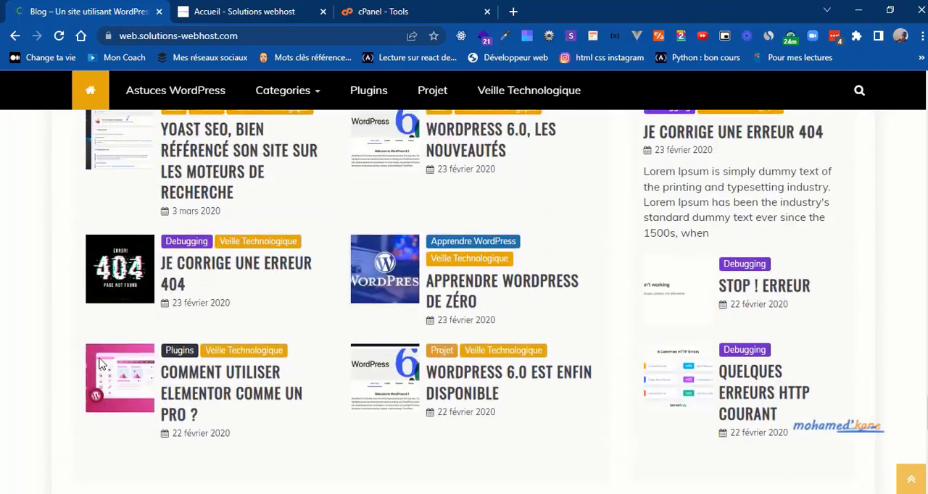
scroll(100, 364, "up", 3)
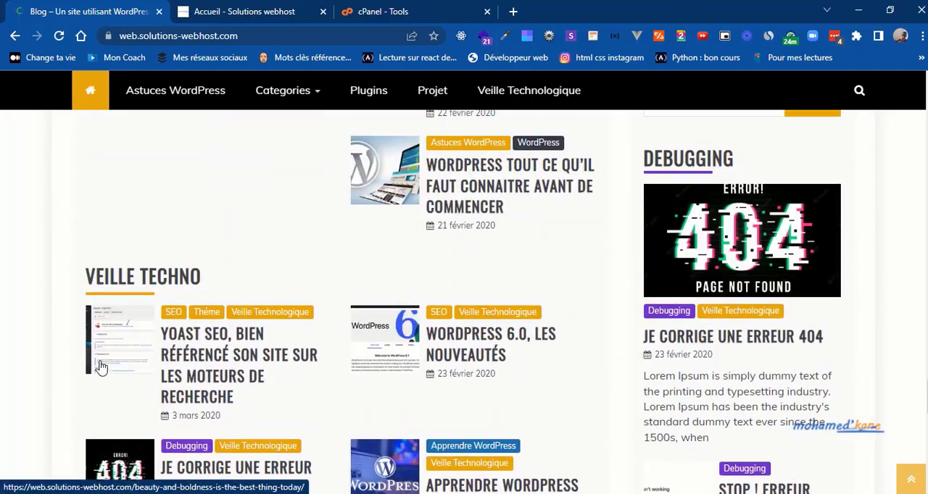
left_click(913, 484)
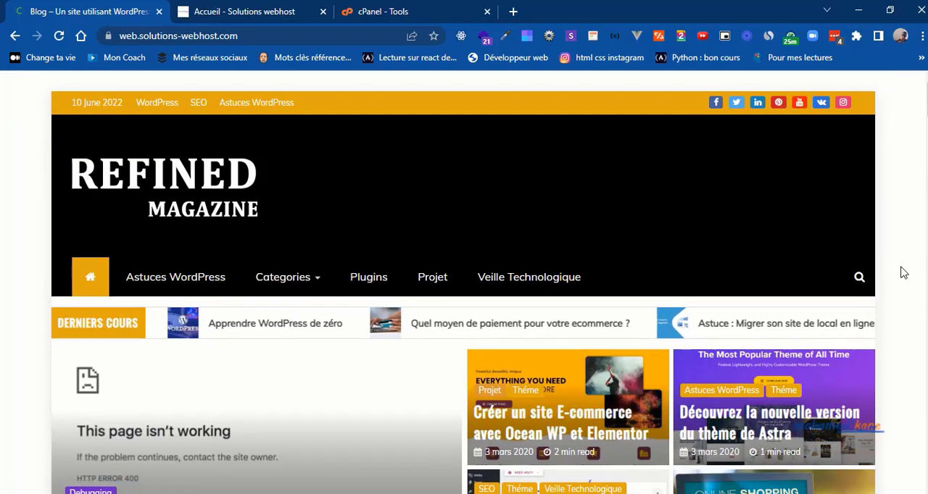
Step: Show the blog's search overlay from the site header and close it without searching
scroll(901, 271, "down", 1)
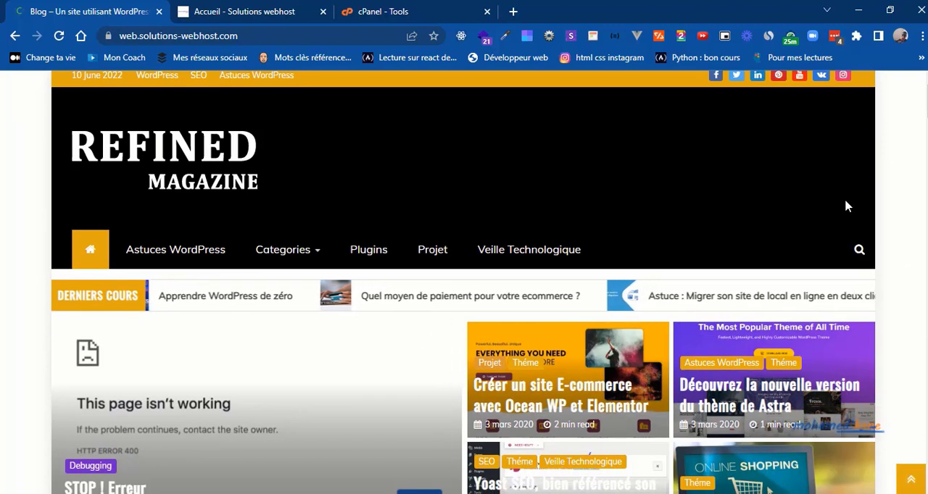
left_click(860, 250)
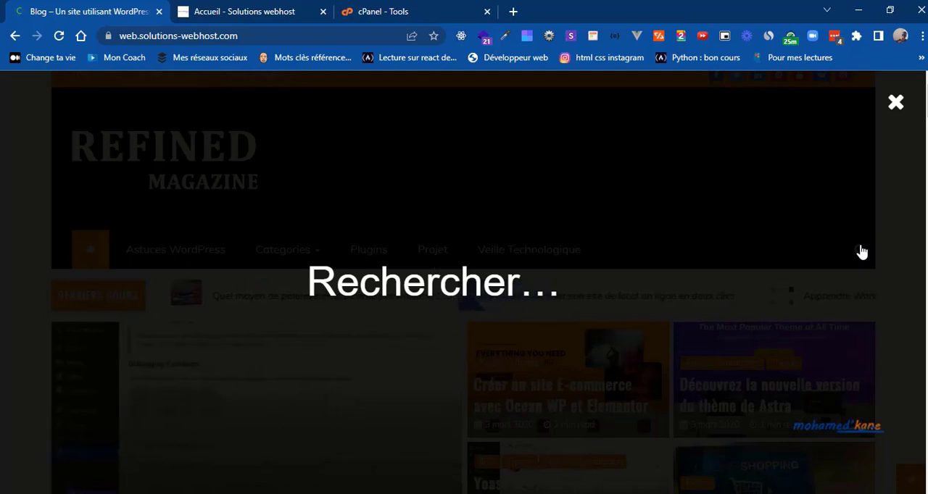
left_click(895, 104)
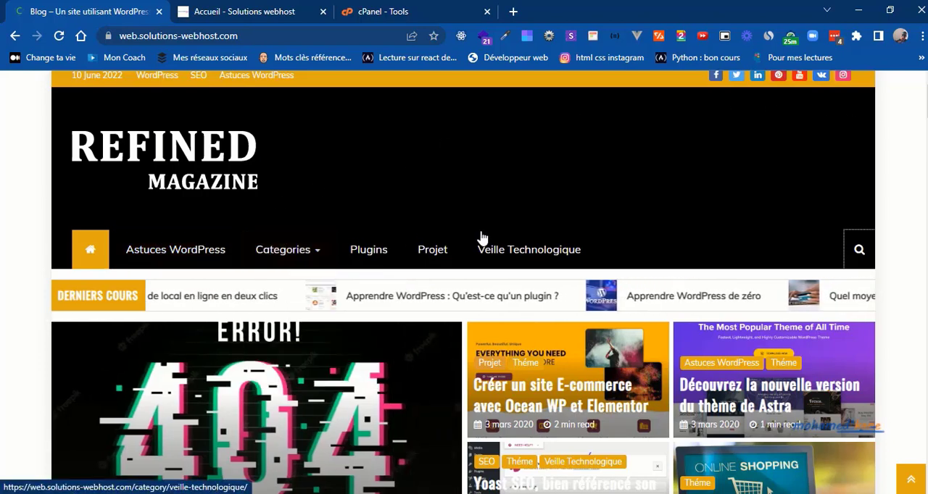
Step: Open the blog's Plugins category page and look over its article previews, read-more links and share links
left_click(362, 252)
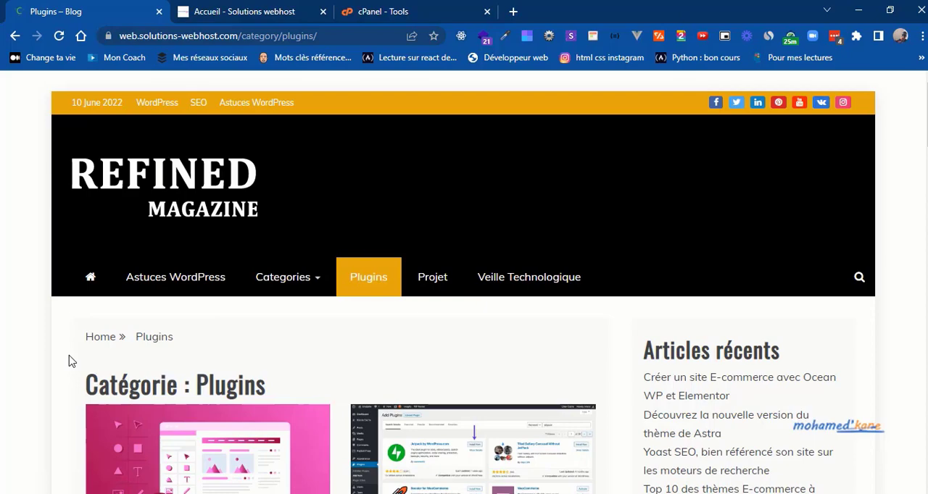
scroll(70, 361, "down", 3)
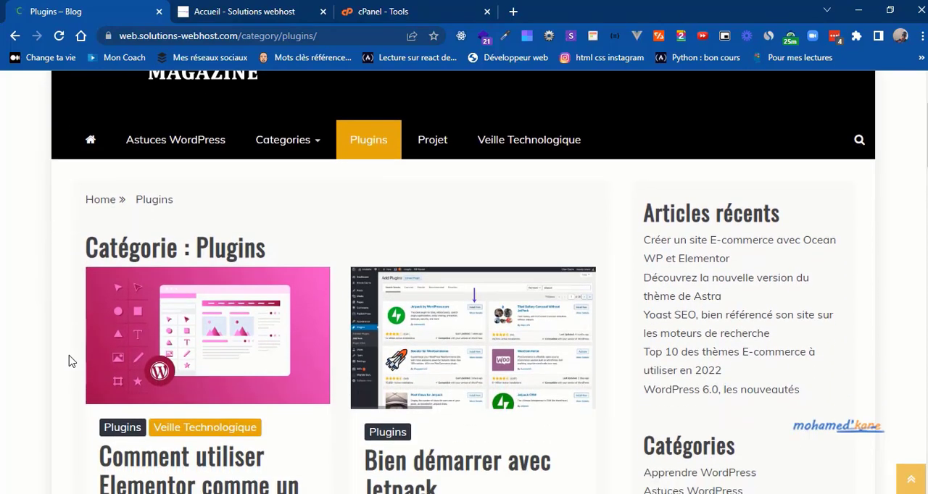
scroll(70, 361, "down", 4)
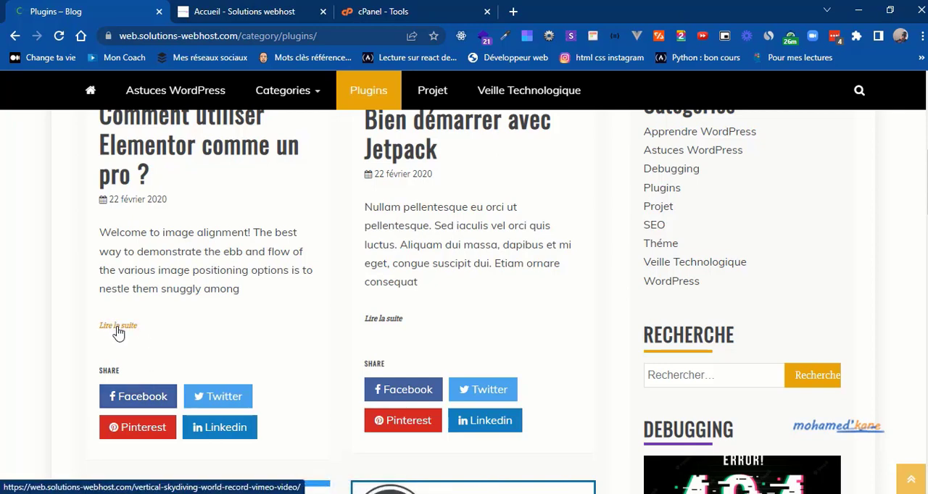
scroll(118, 333, "up", 2)
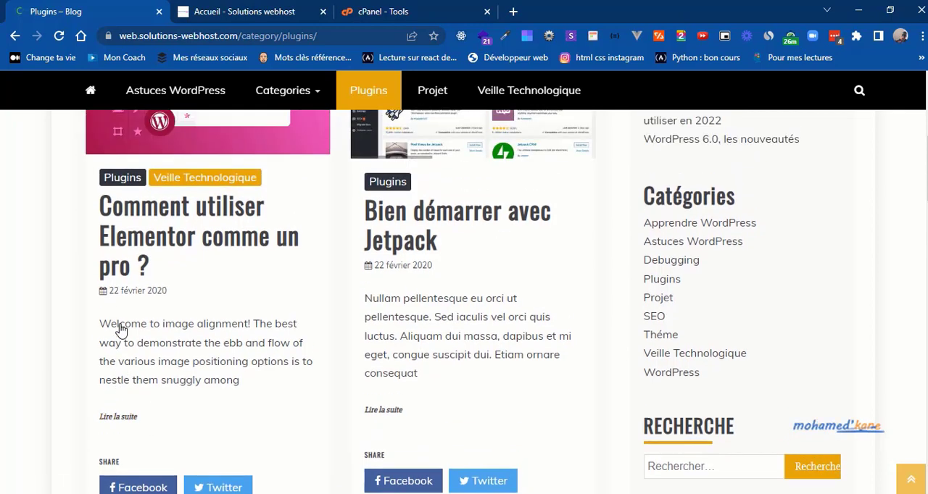
scroll(121, 330, "up", 3)
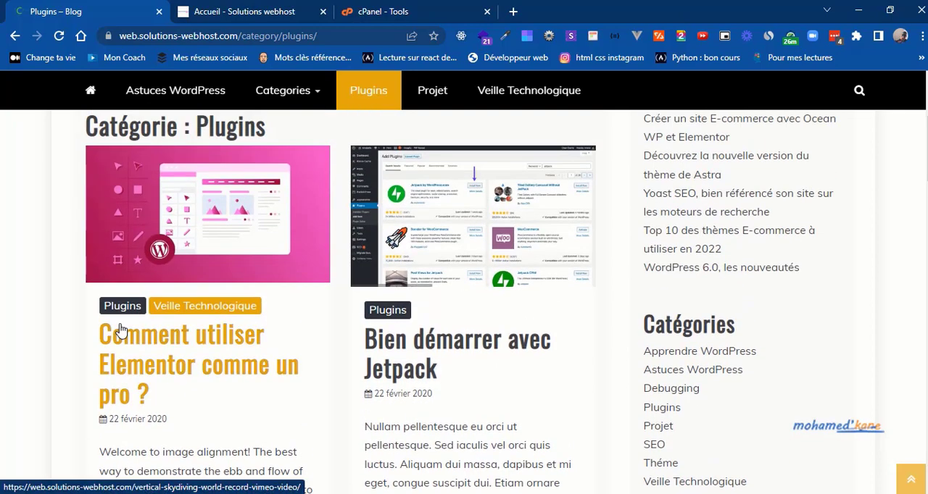
Step: Open the article "Comment utiliser Elementor comme un pro ?" and examine its featured image, title and first paragraph
left_click(172, 235)
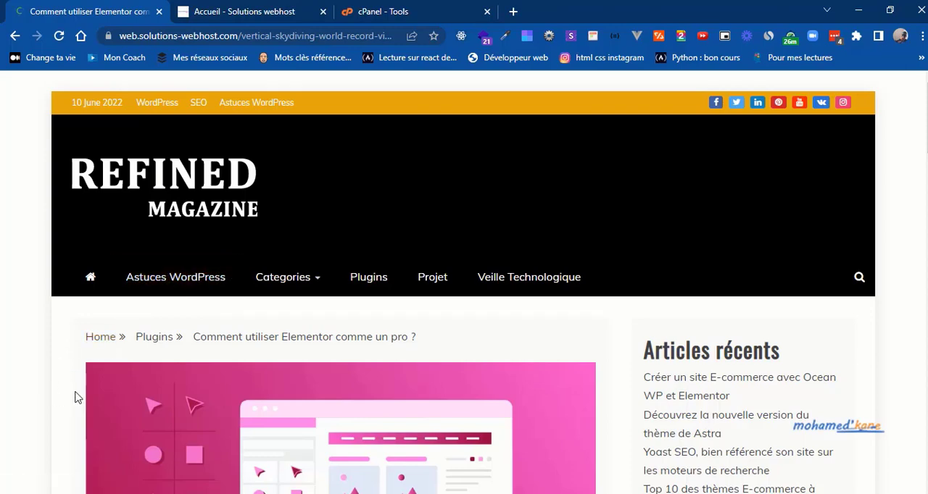
scroll(77, 397, "down", 4)
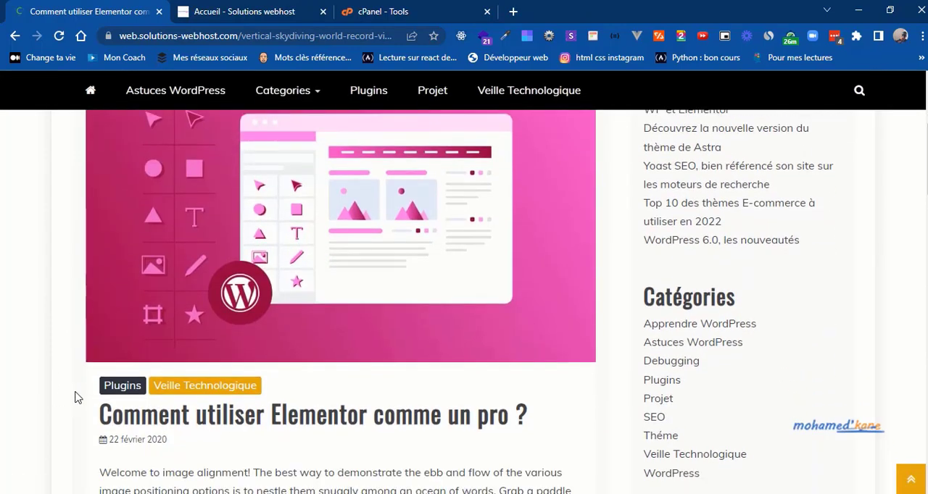
scroll(78, 397, "down", 1)
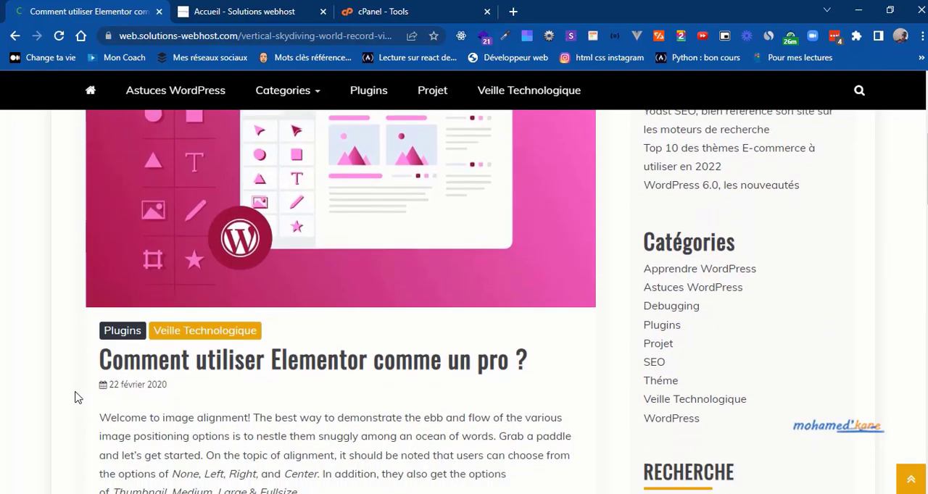
scroll(78, 397, "down", 1)
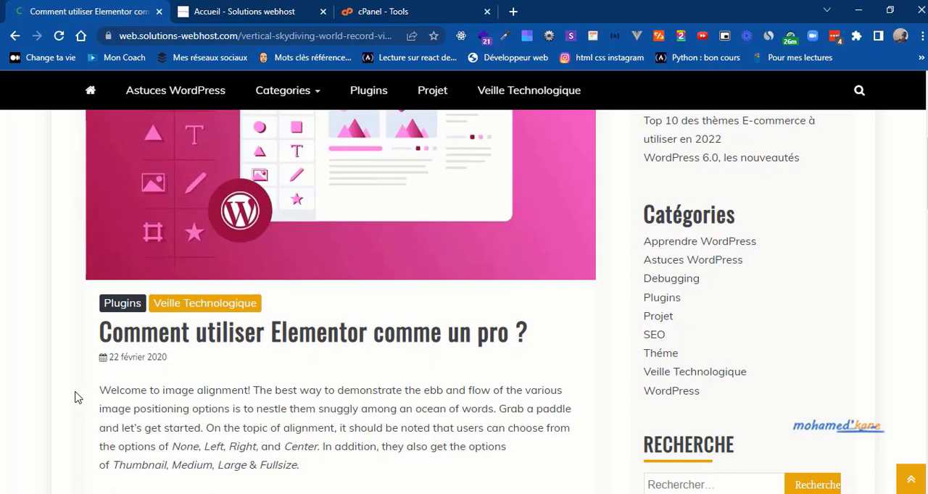
triple_click(149, 335)
left_click(149, 336)
left_click_drag(104, 392, 229, 451)
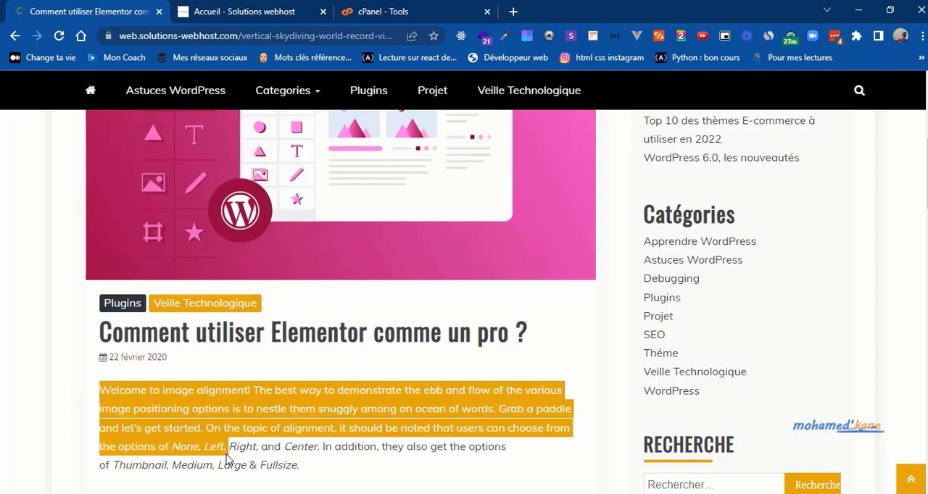
left_click(92, 407)
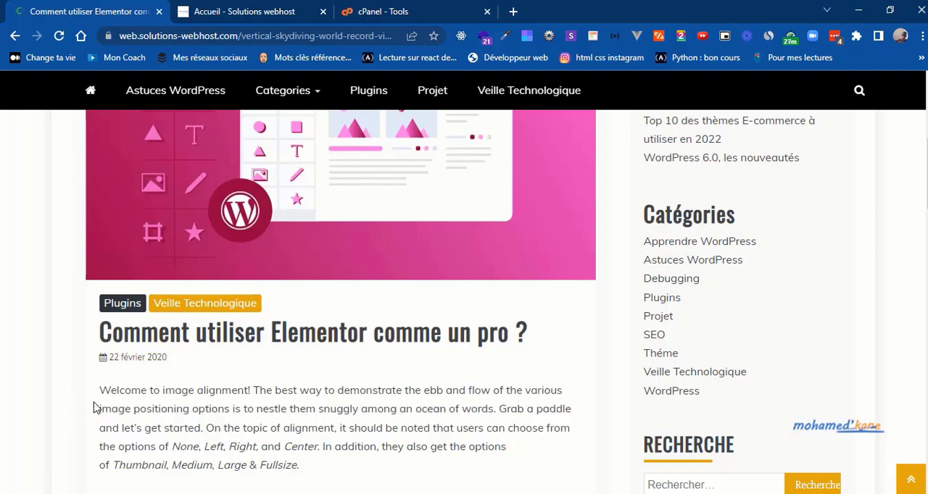
Step: View the rest of the Elementor article, its share links, previous and next article links, and the "Cela vous intéresse ?" section
scroll(92, 408, "down", 3)
scroll(93, 407, "down", 1)
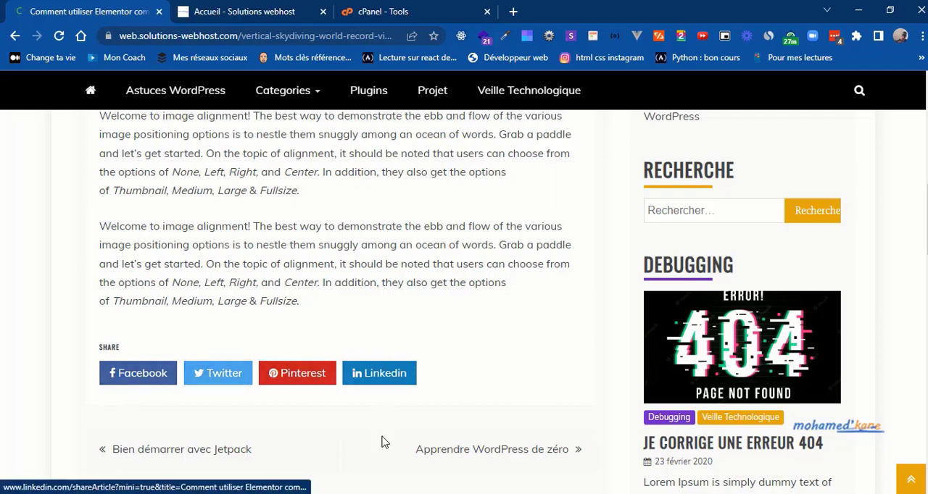
scroll(382, 440, "down", 1)
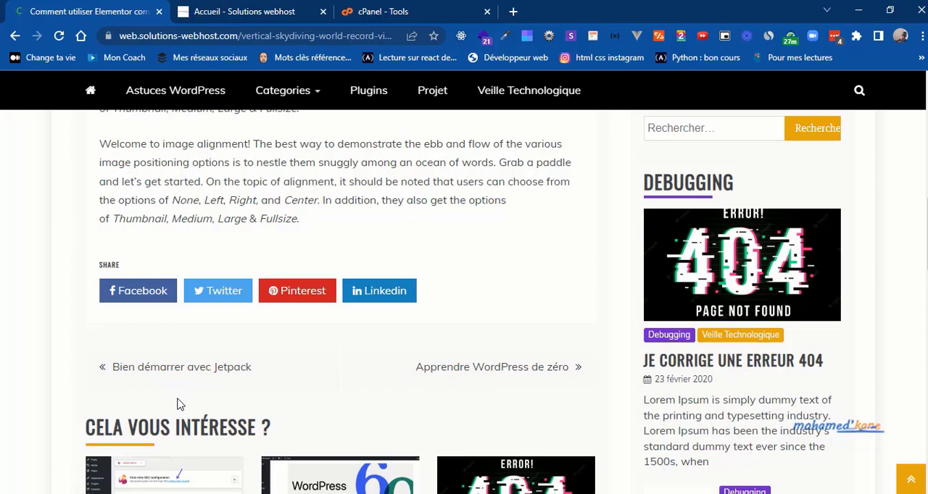
scroll(180, 405, "down", 3)
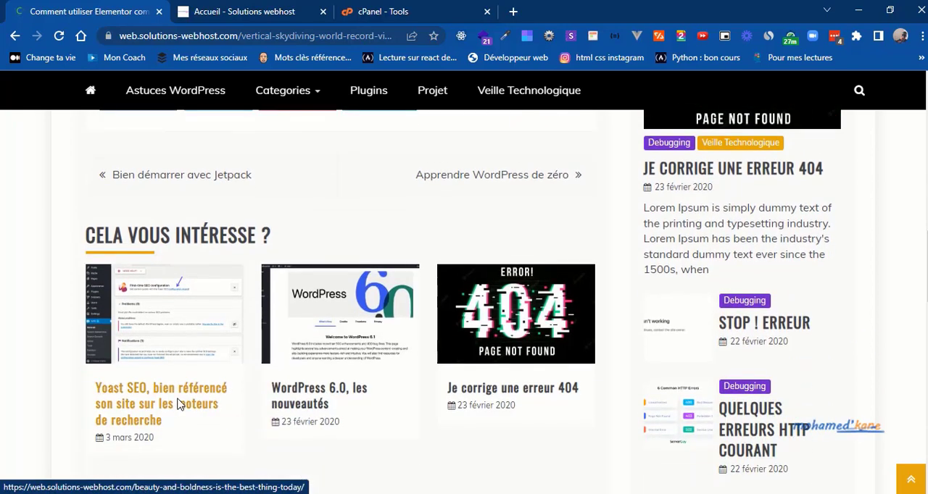
scroll(180, 404, "down", 1)
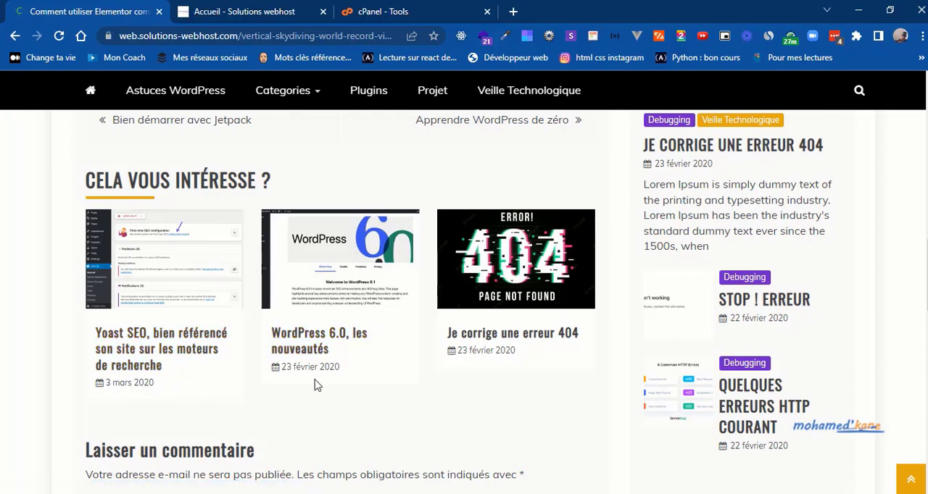
scroll(314, 385, "up", 1)
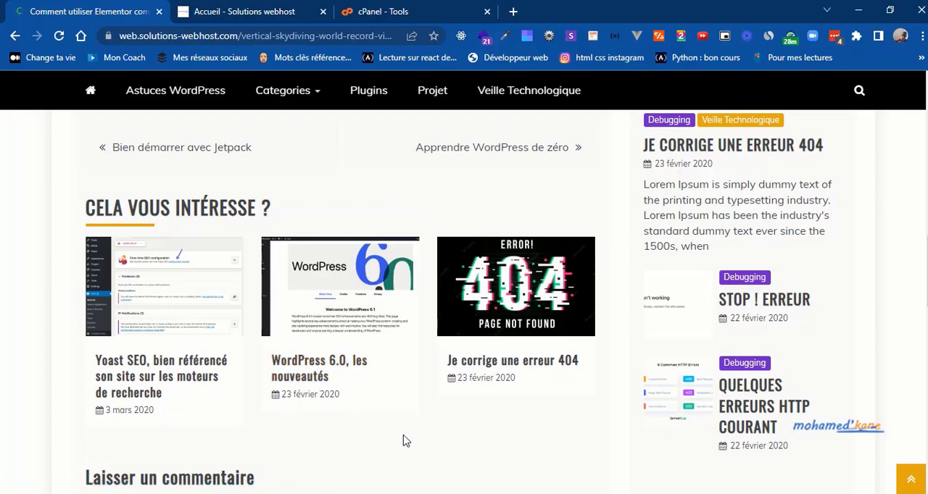
Step: Recheck the article's title and text, and view the "Laisser un commentaire" form below the related articles
scroll(404, 442, "up", 15)
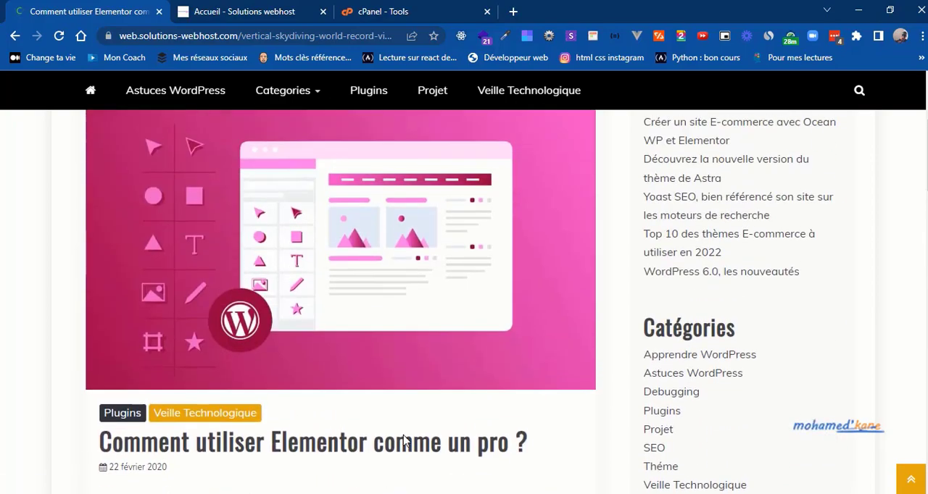
scroll(404, 442, "down", 12)
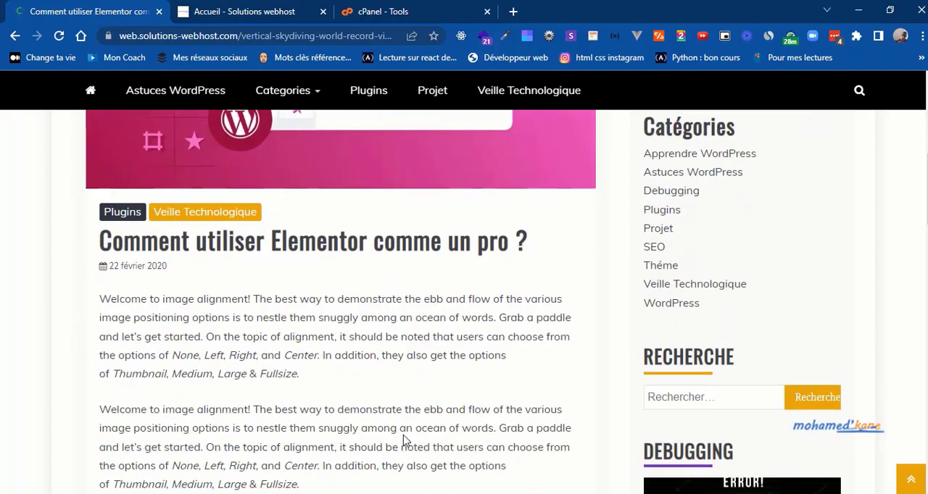
scroll(404, 442, "down", 6)
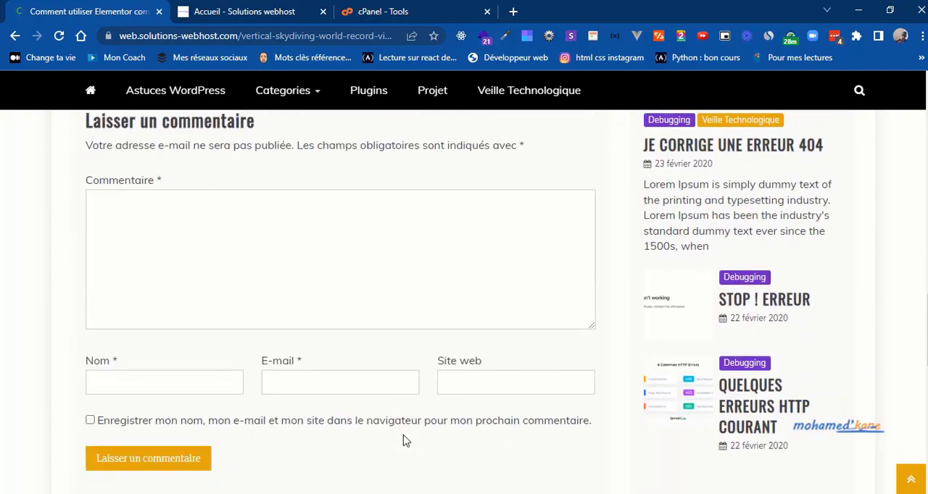
scroll(403, 441, "up", 1)
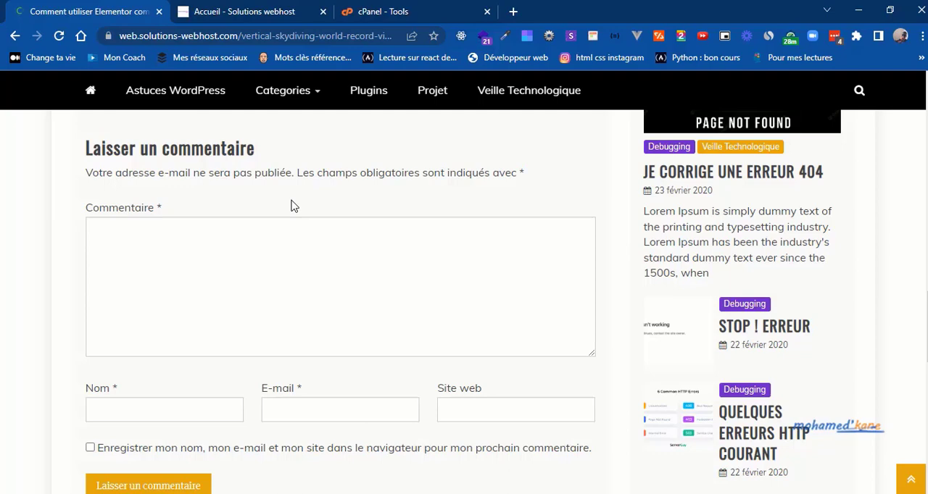
scroll(293, 207, "up", 5)
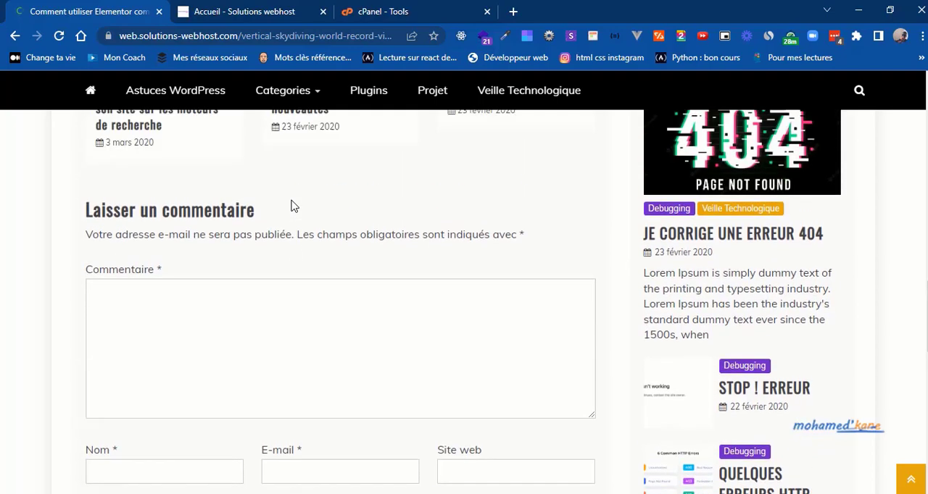
Step: Review the whole article page again, from the header menu through the sidebar and related articles to the WordPress block above the footer
scroll(294, 207, "up", 7)
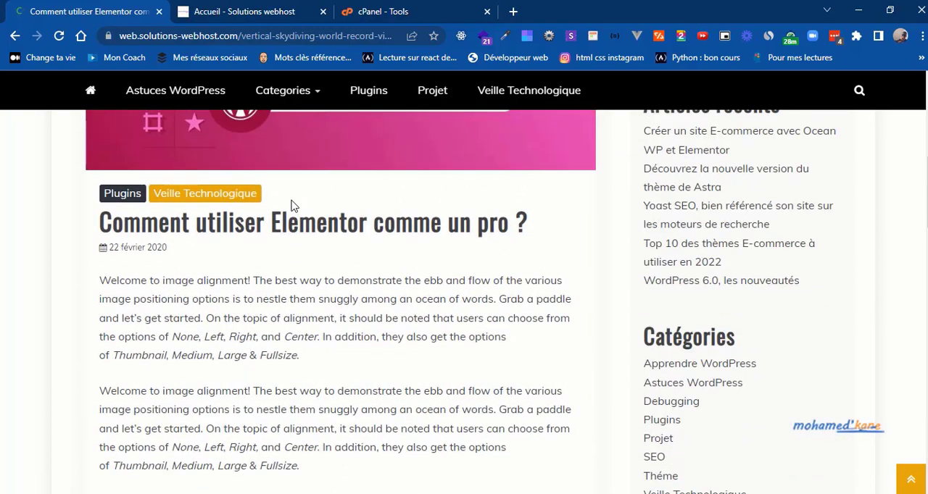
scroll(293, 206, "up", 5)
scroll(294, 207, "down", 6)
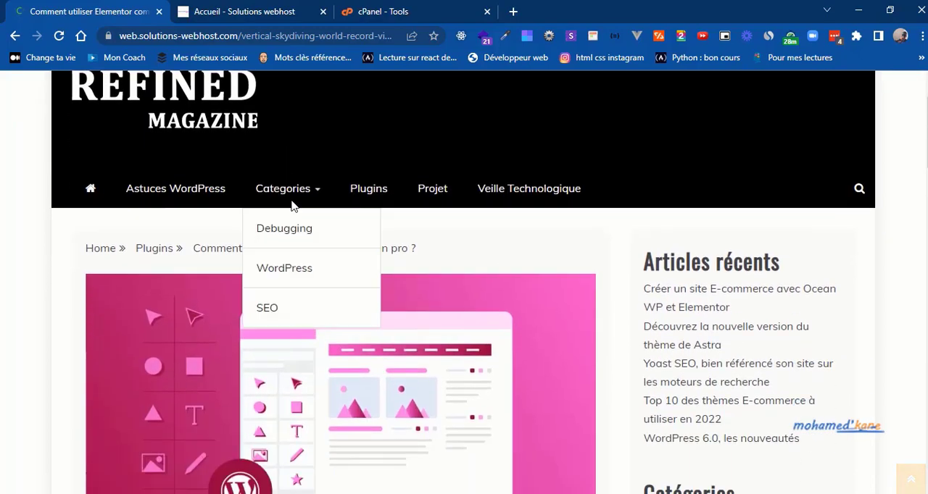
scroll(292, 206, "down", 3)
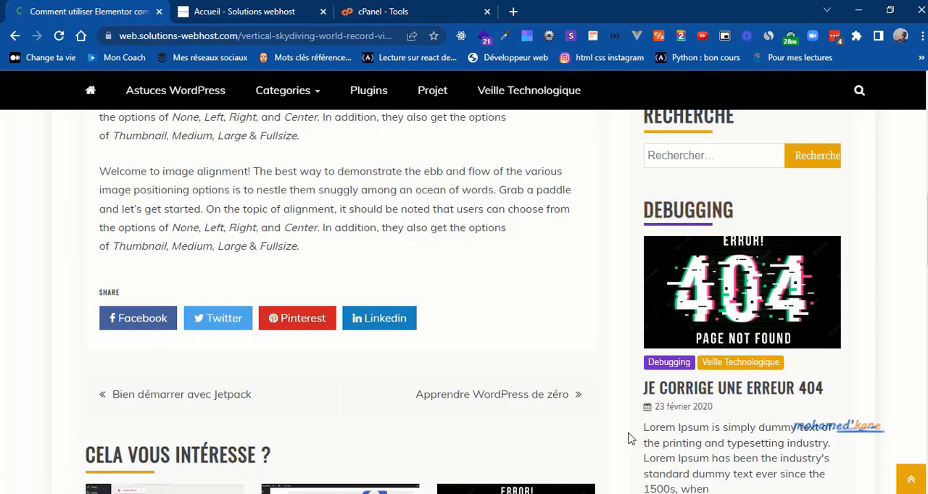
scroll(630, 439, "down", 4)
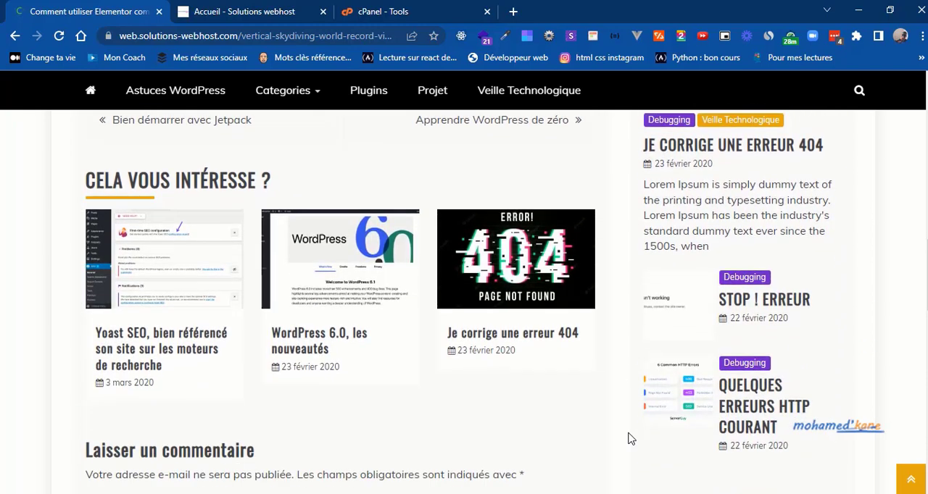
scroll(630, 438, "down", 10)
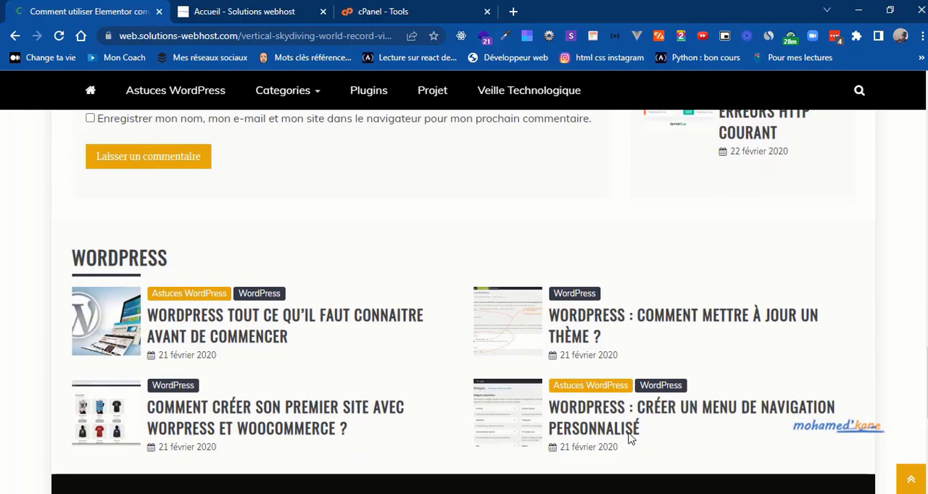
scroll(630, 439, "up", 12)
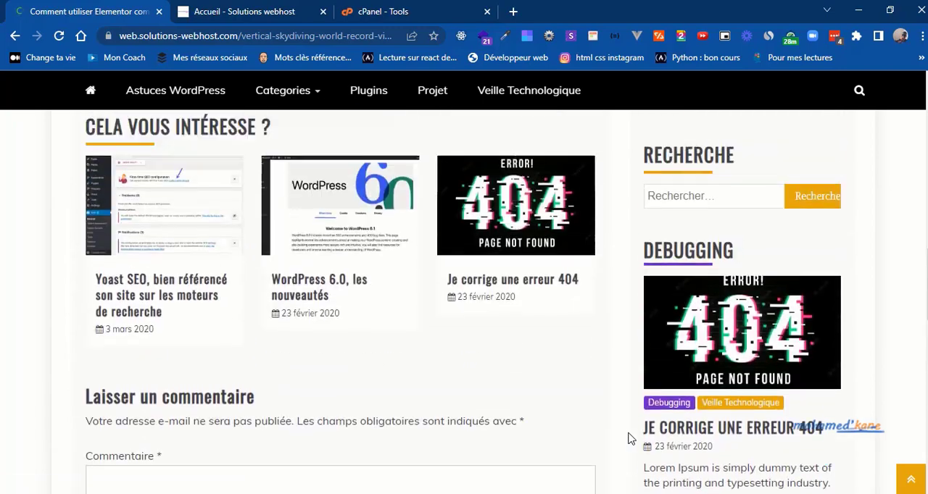
Step: Return to the blog's homepage and review its header menu, featured articles, "Plus de vues" section and category blocks
scroll(630, 438, "down", 5)
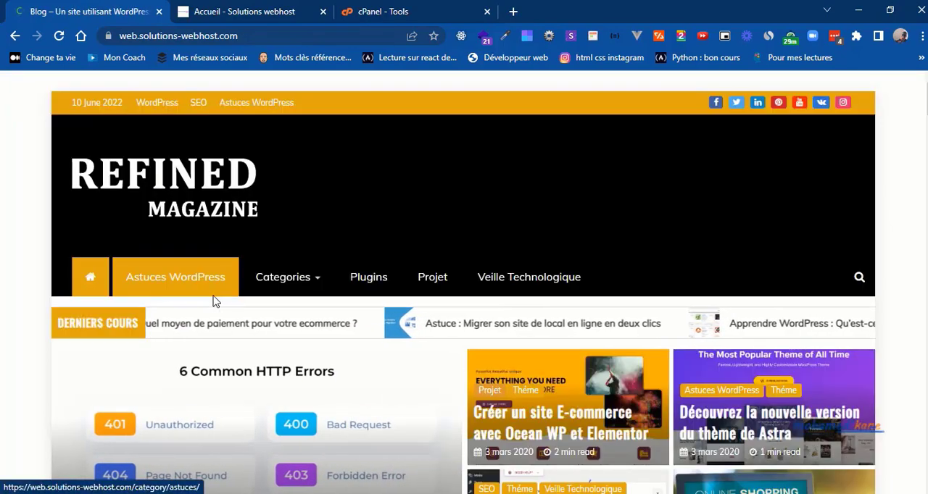
scroll(60, 351, "down", 1)
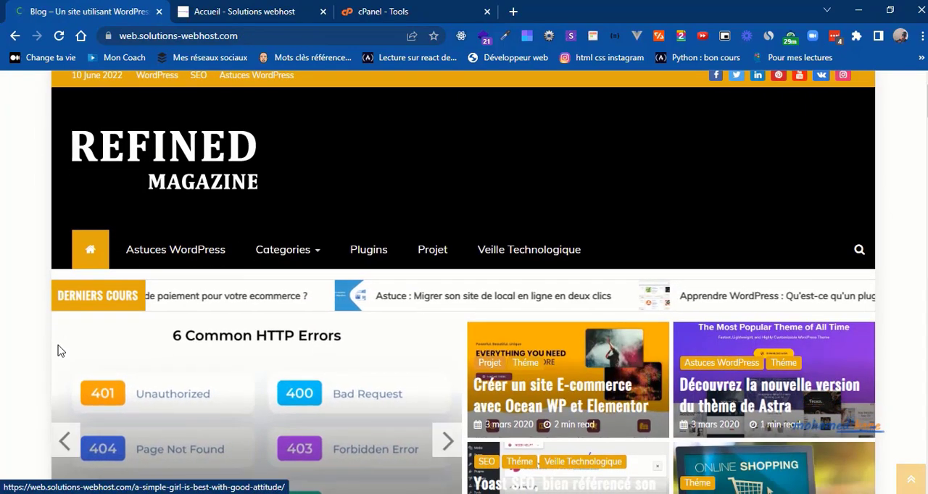
scroll(60, 350, "down", 8)
scroll(60, 351, "down", 6)
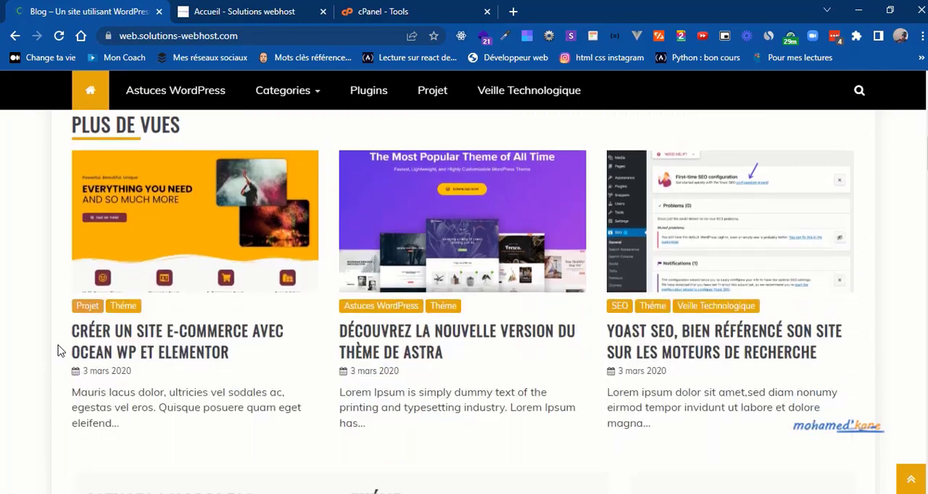
scroll(60, 351, "up", 7)
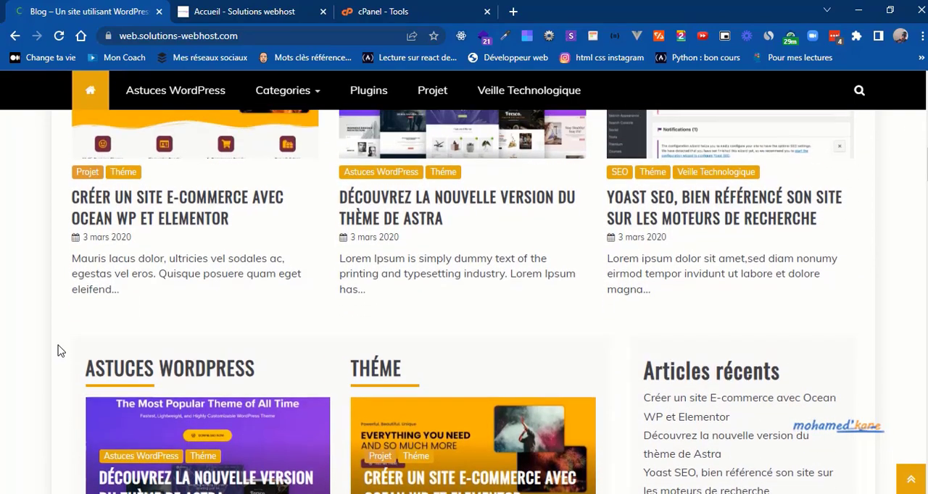
scroll(61, 351, "up", 2)
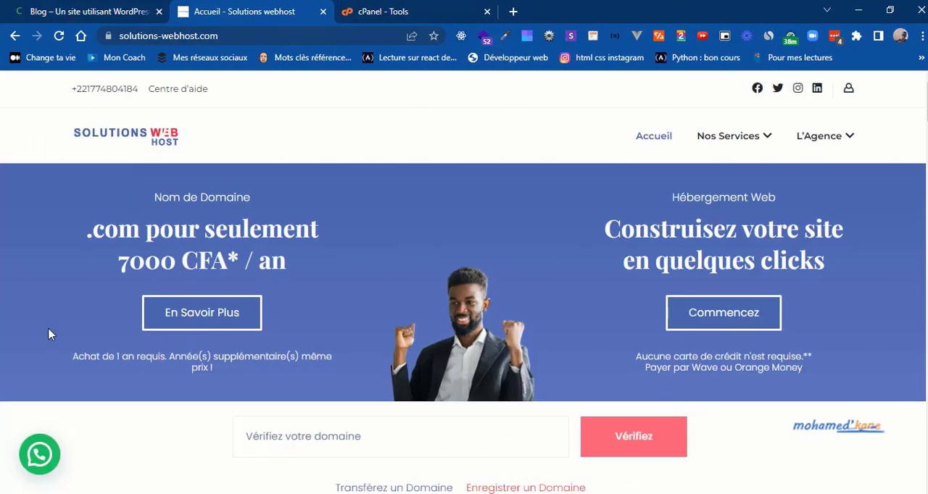
Step: Review the Solutions webhost homepage, from the domain search and hosting plans through the service guarantees to the one-click installation and site creation sections
scroll(48, 334, "down", 2)
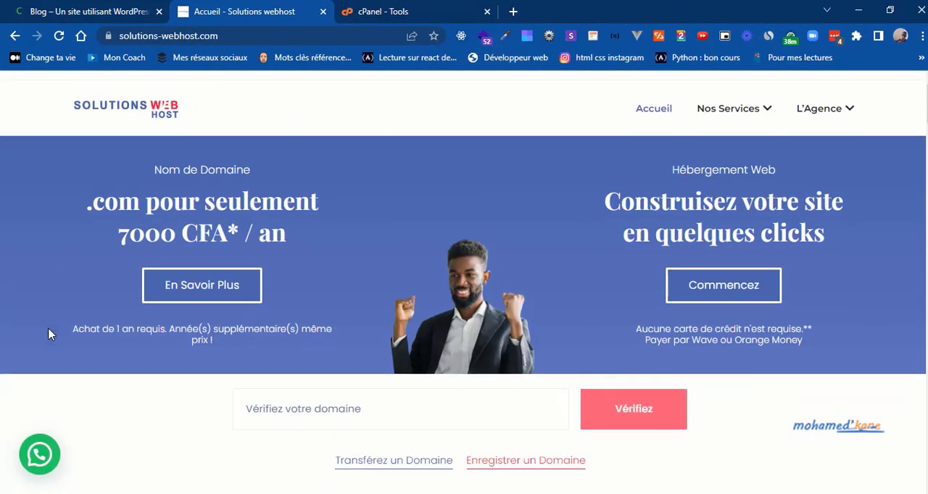
scroll(48, 334, "down", 2)
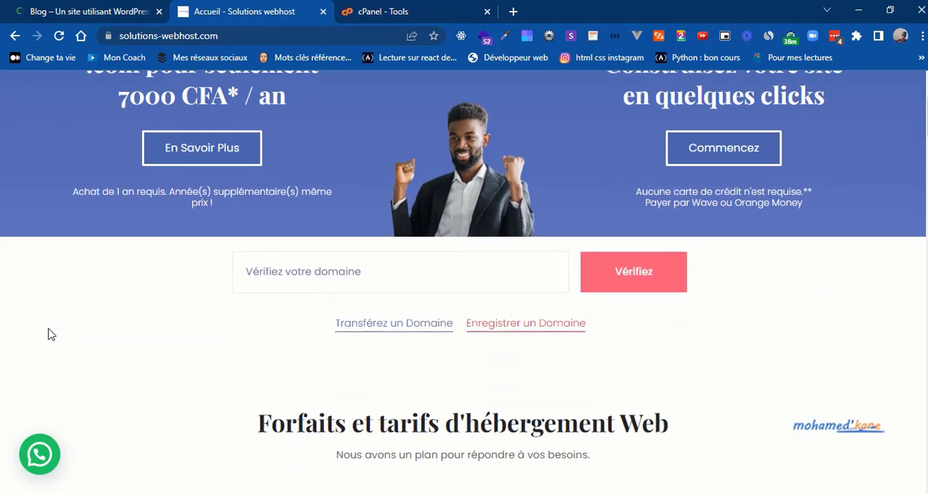
scroll(49, 334, "down", 1)
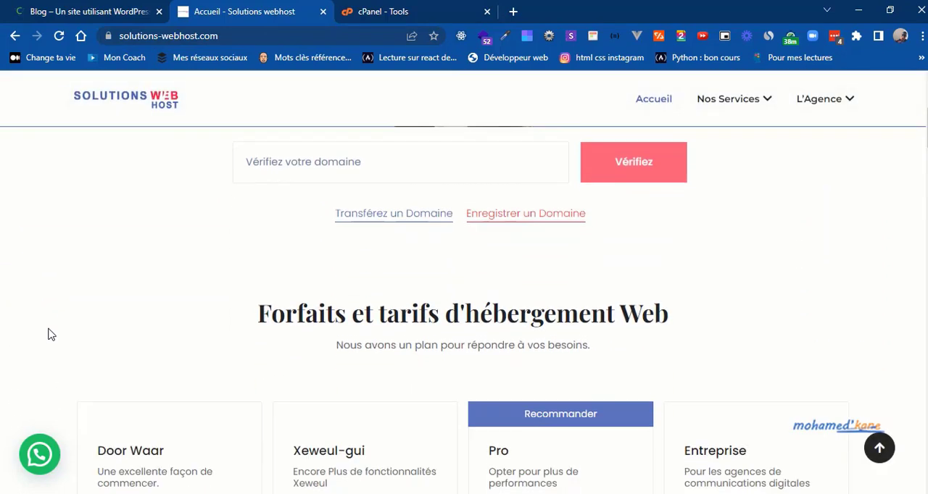
scroll(48, 335, "down", 4)
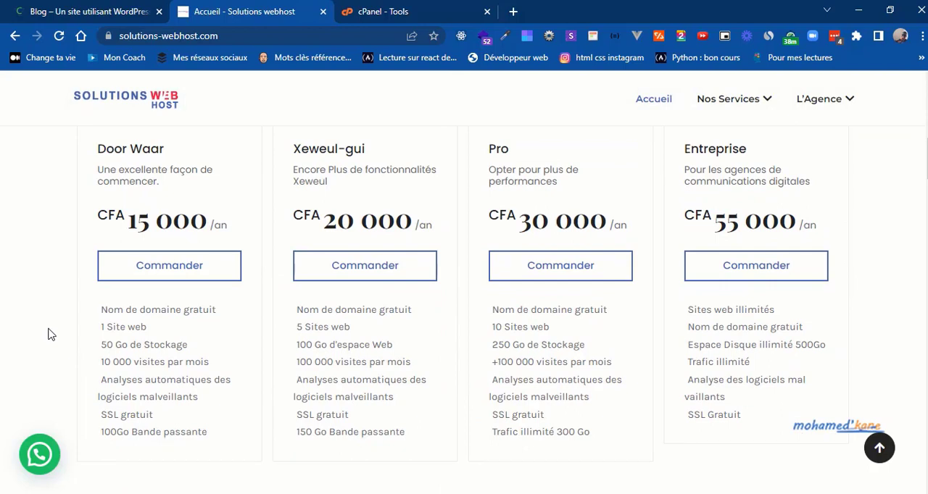
scroll(49, 334, "down", 1)
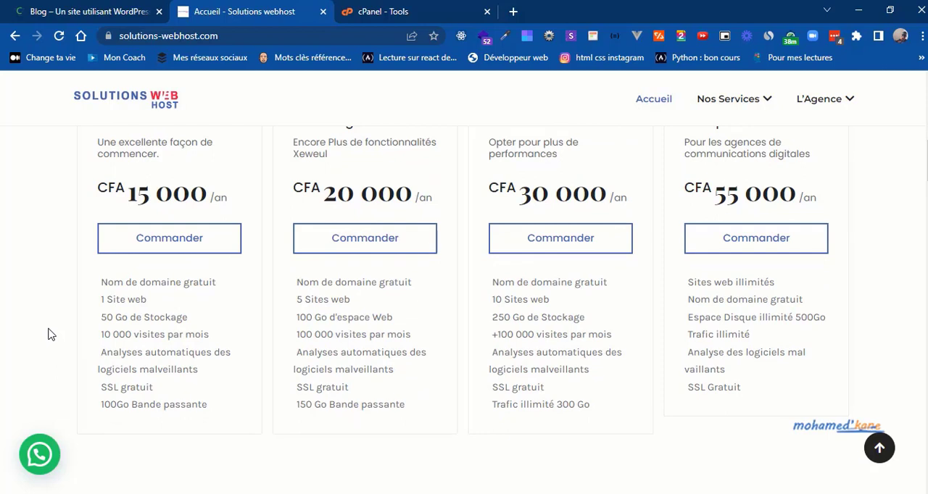
scroll(48, 335, "down", 1)
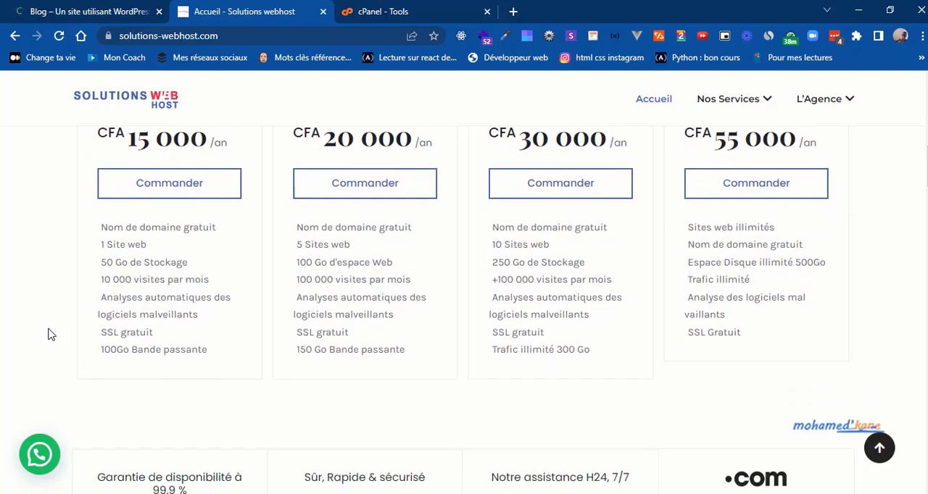
scroll(48, 334, "down", 2)
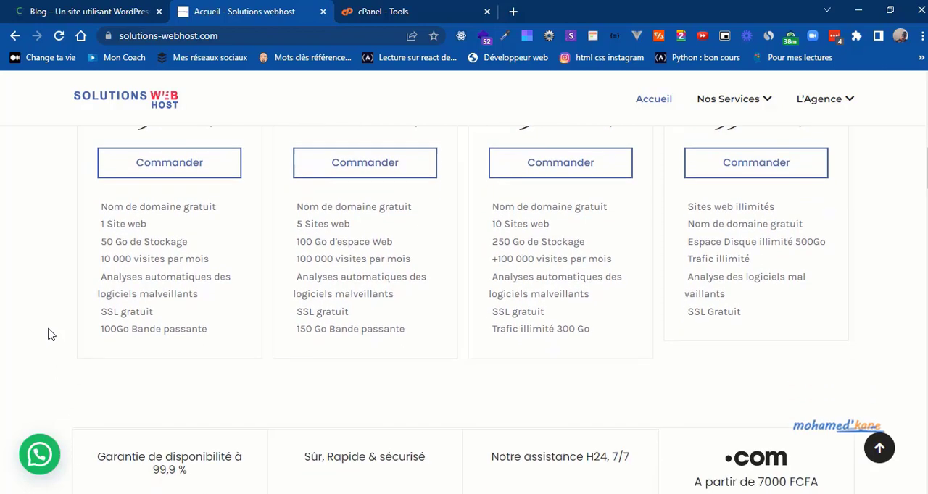
scroll(48, 334, "down", 4)
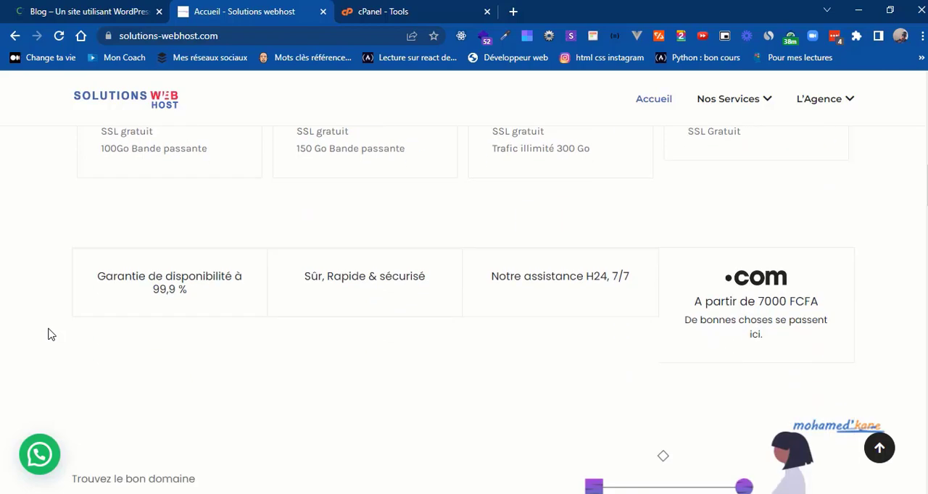
scroll(49, 334, "down", 10)
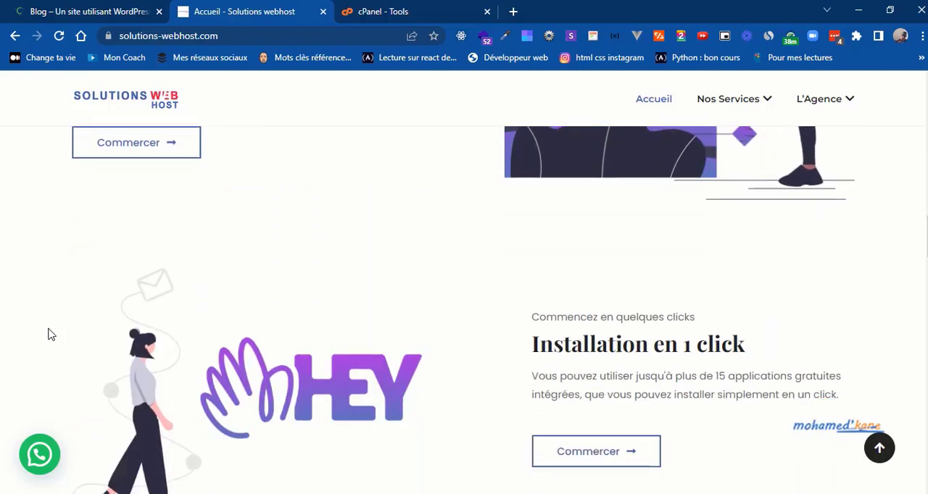
scroll(48, 334, "up", 1)
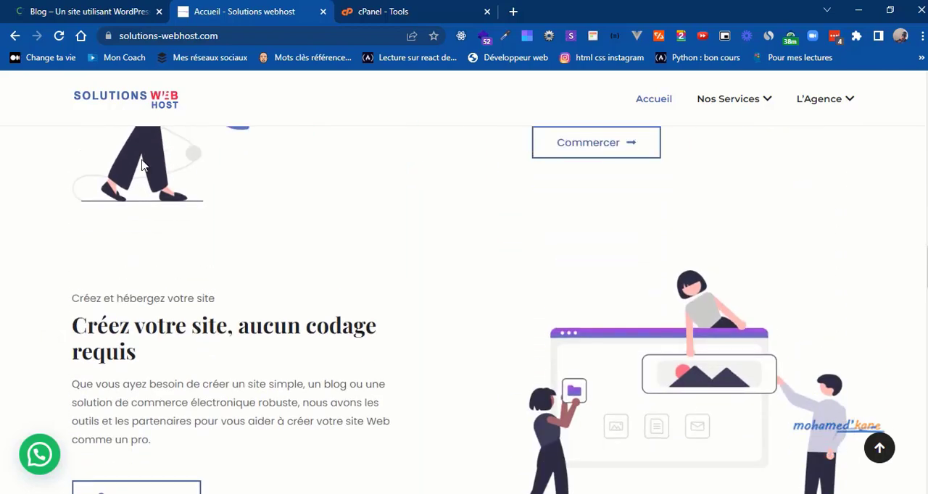
Step: Switch to cPanel and open the Sous-domaines tool from the Domaines section
left_click(360, 11)
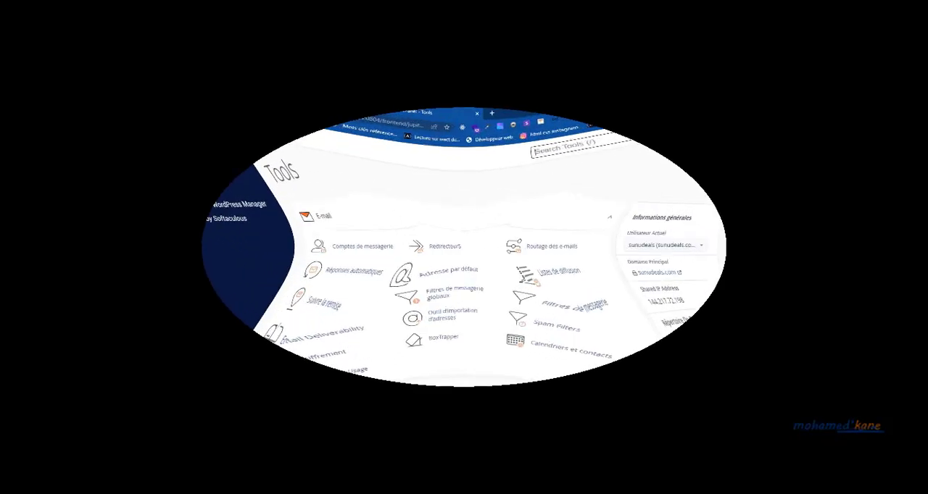
key("/")
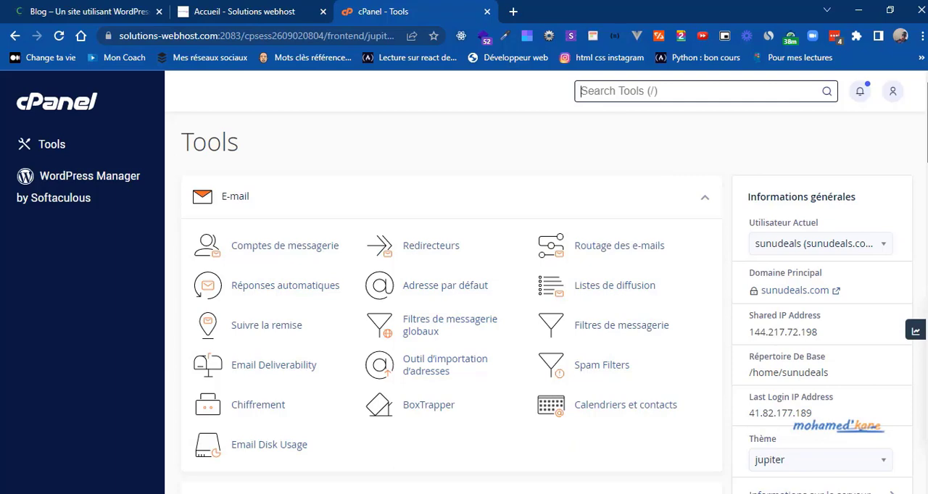
scroll(452, 312, "down", 2)
scroll(923, 216, "down", 3)
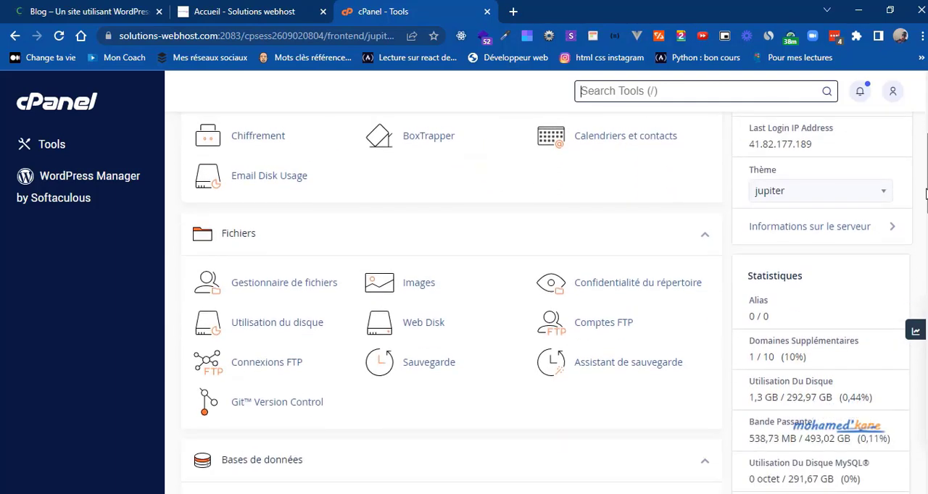
scroll(924, 216, "down", 4)
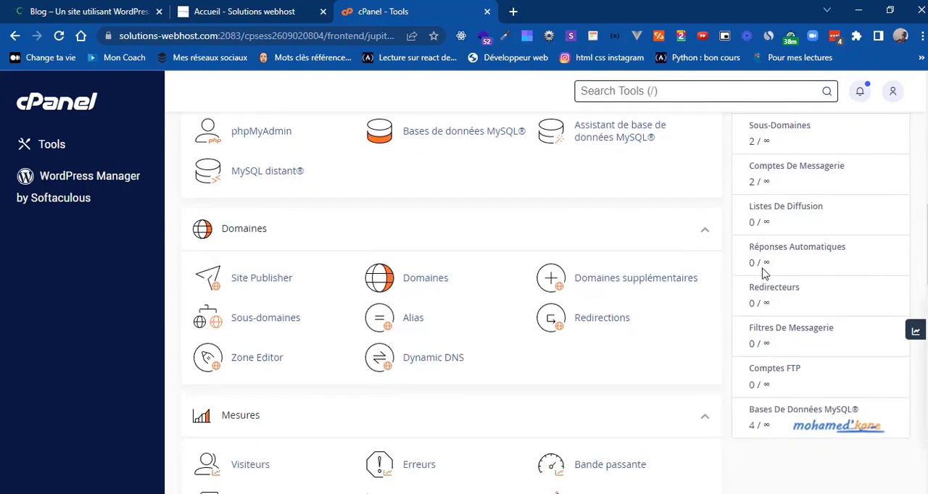
left_click(266, 331)
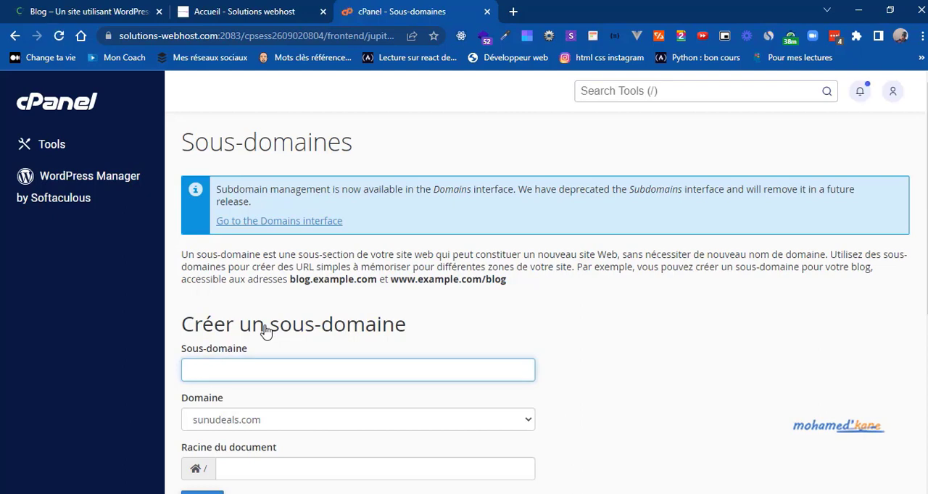
left_click(717, 353)
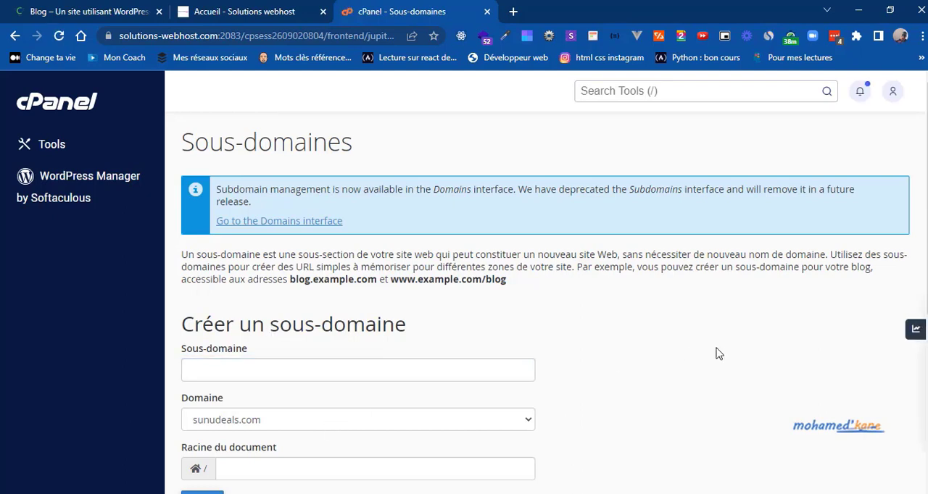
Step: Fill in the new subdomain form with the hyphenated personal .com domain as the domain and "blog" as the subdomain
scroll(718, 353, "down", 1)
scroll(716, 353, "down", 1)
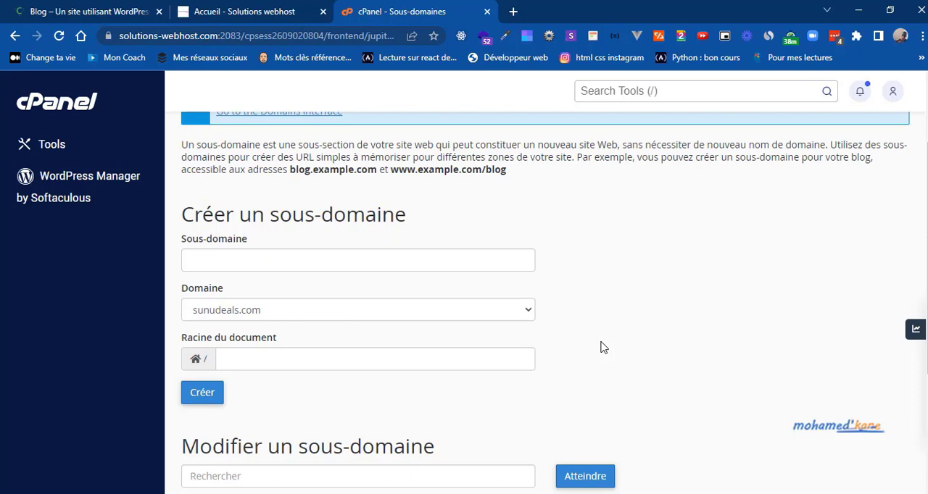
left_click(484, 312)
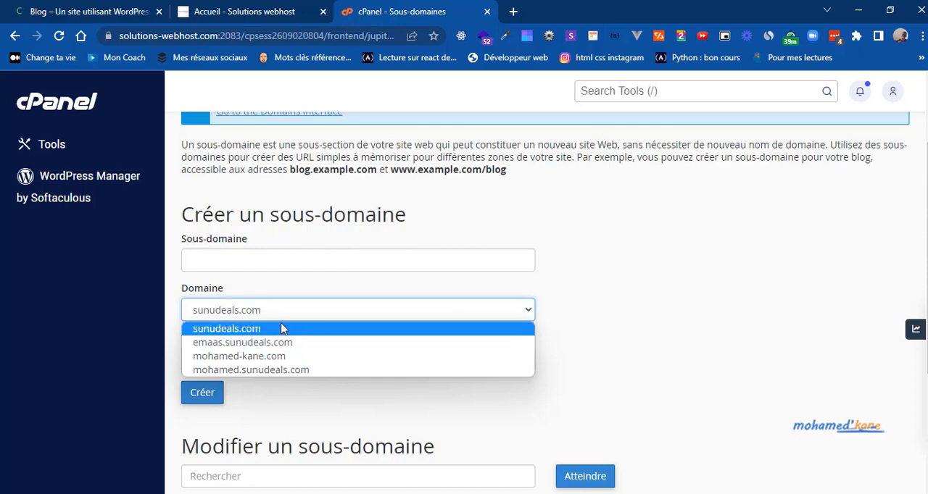
left_click(262, 356)
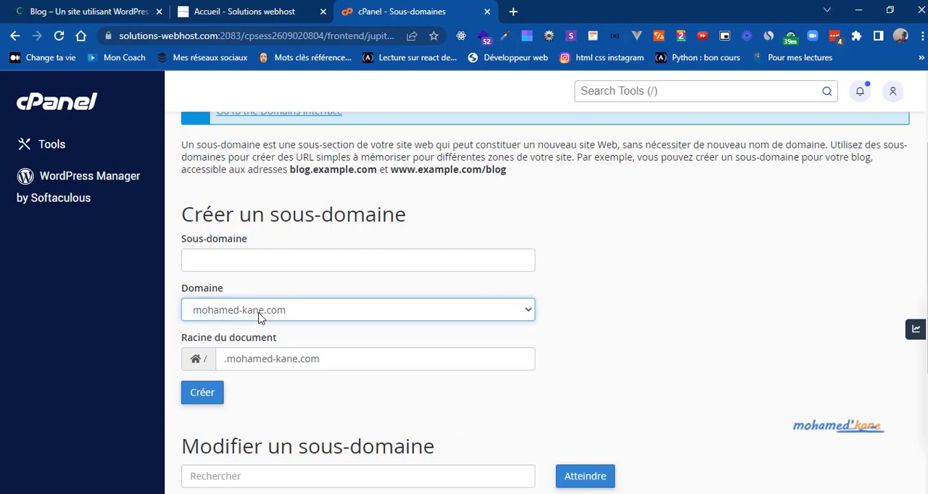
left_click(242, 263)
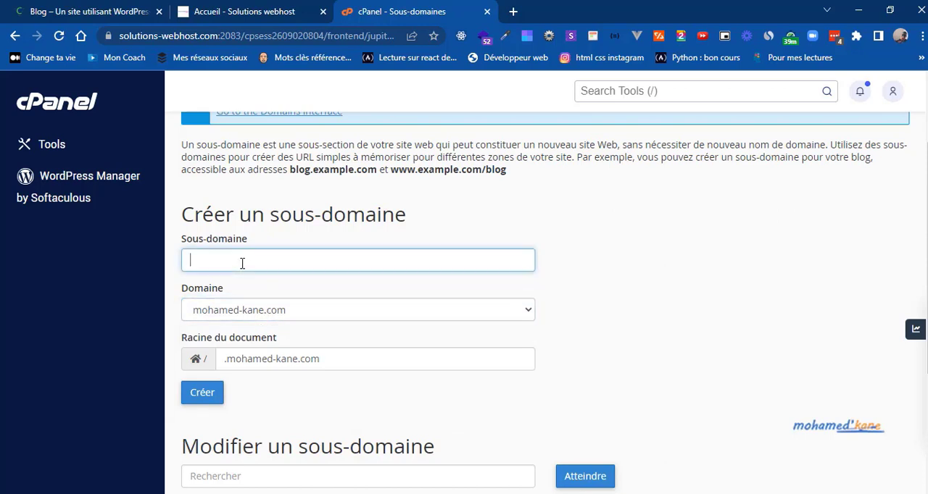
type("blog")
left_click(613, 301)
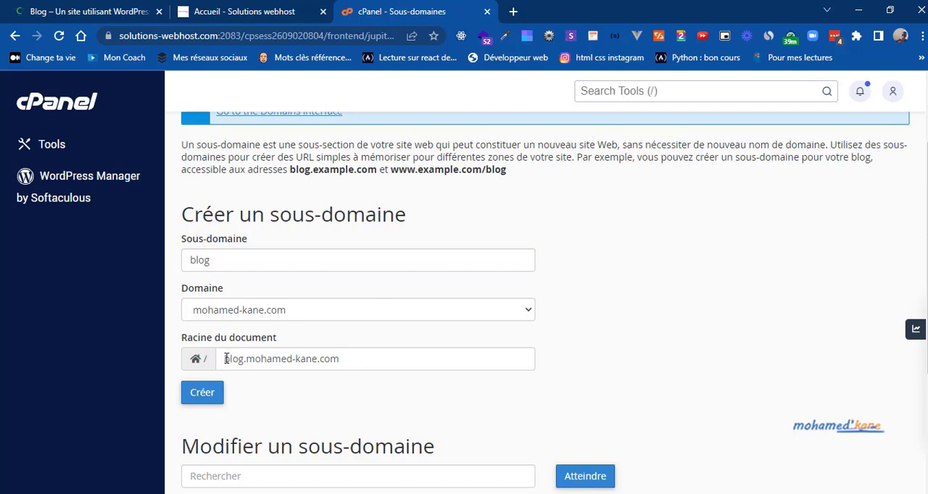
Step: Create the blog subdomain with its suggested document root and highlight the new address
left_click_drag(225, 359, 348, 366)
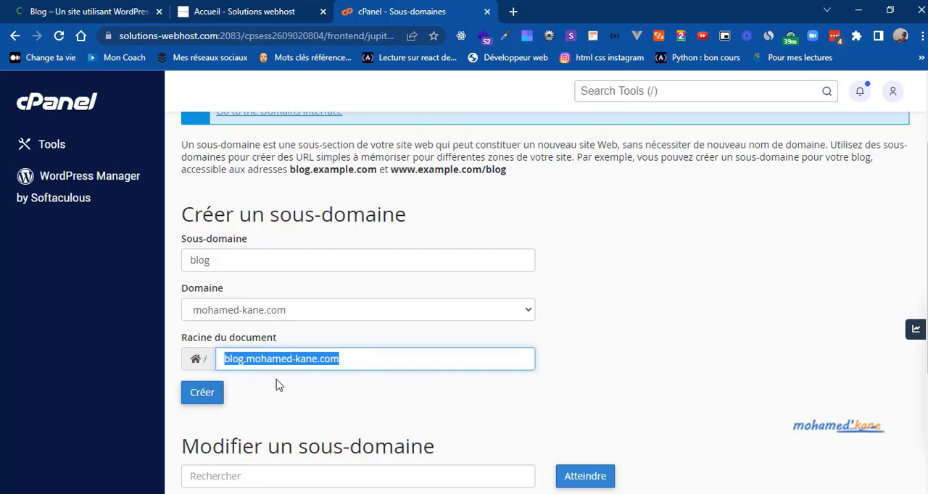
left_click(210, 396)
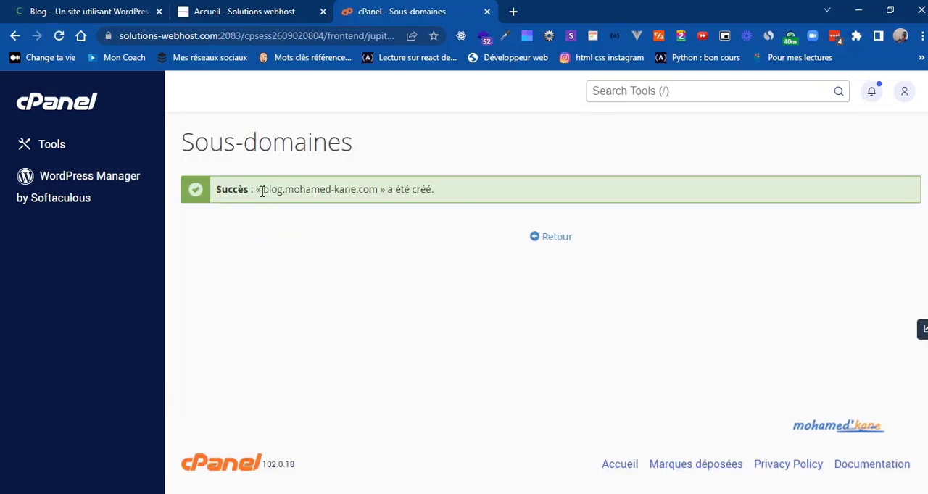
left_click_drag(262, 190, 384, 187)
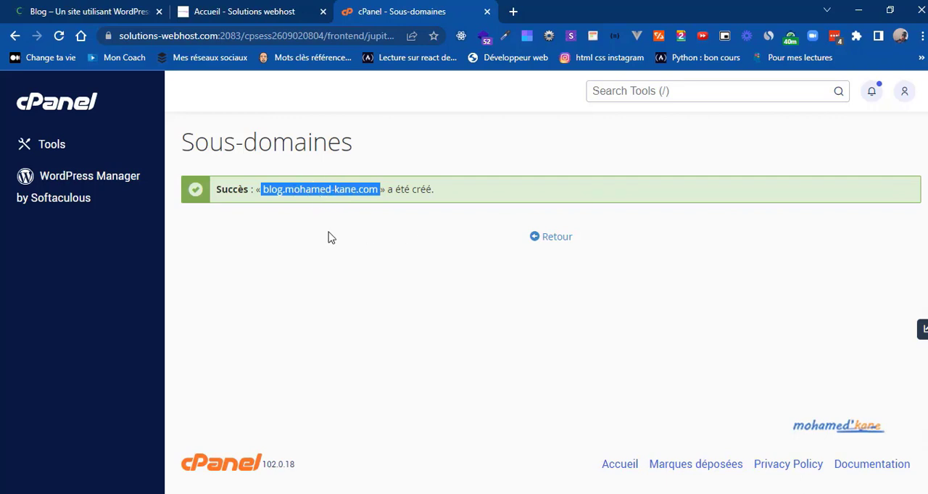
Step: Return to the cPanel tools, search for "sof", open Softaculous Apps Installer and look through its Top Scripts
left_click(75, 115)
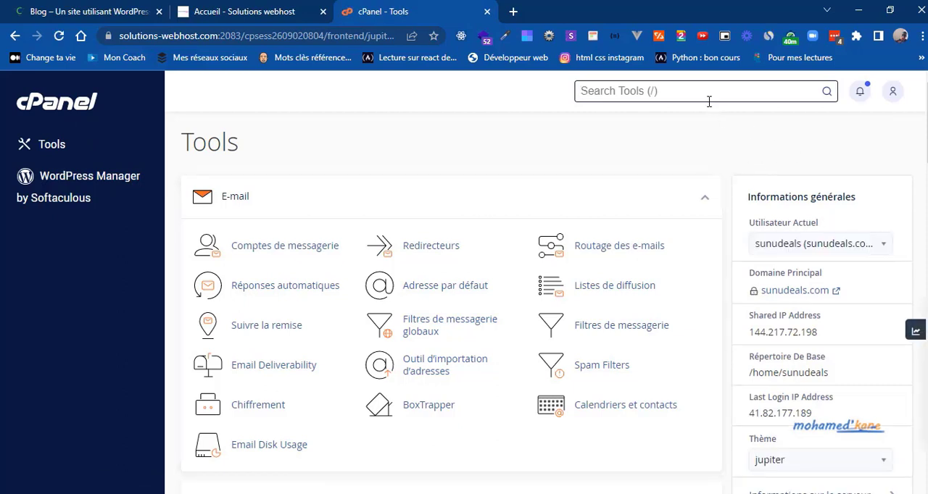
type("sof")
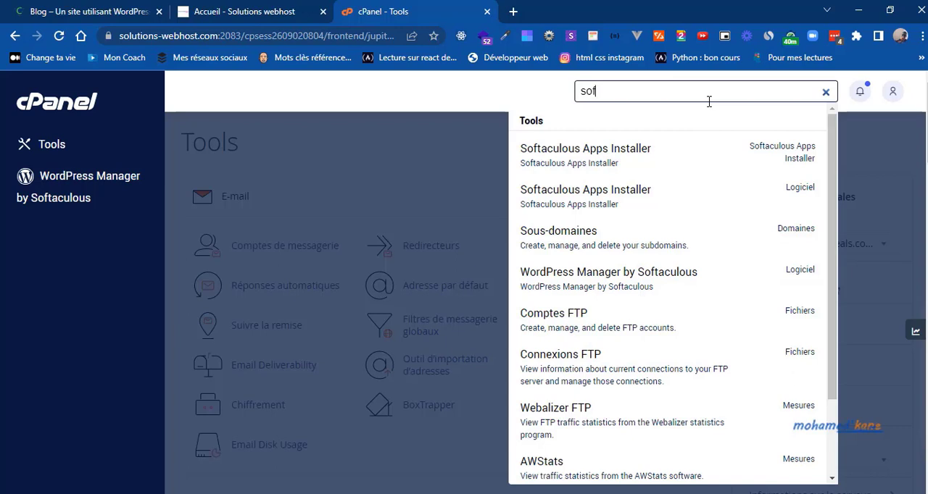
left_click(569, 163)
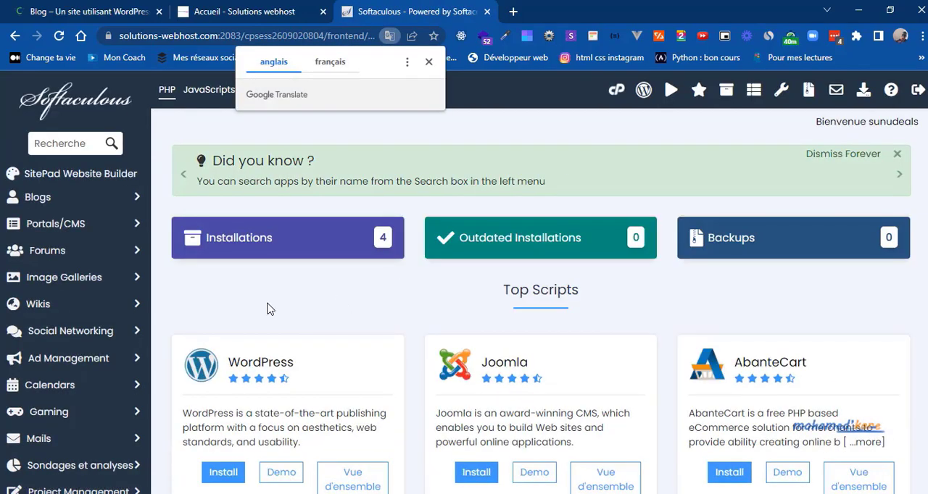
scroll(267, 310, "down", 1)
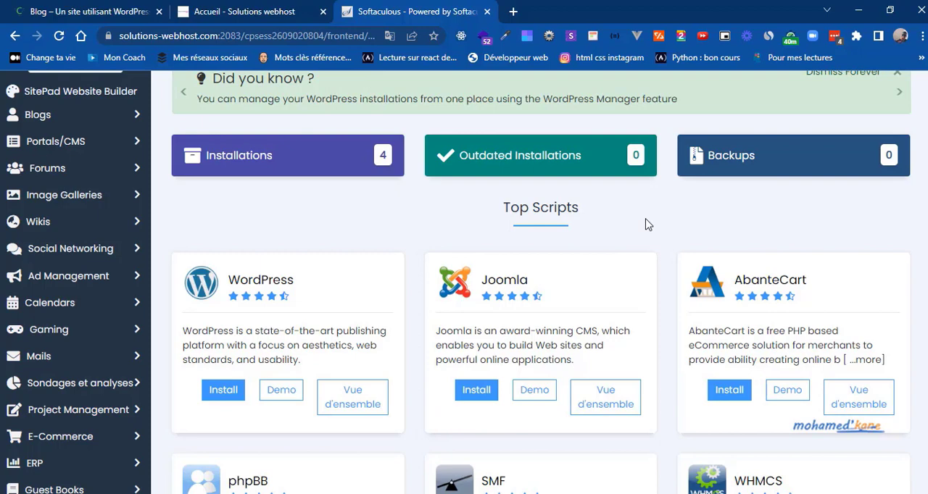
scroll(648, 225, "down", 3)
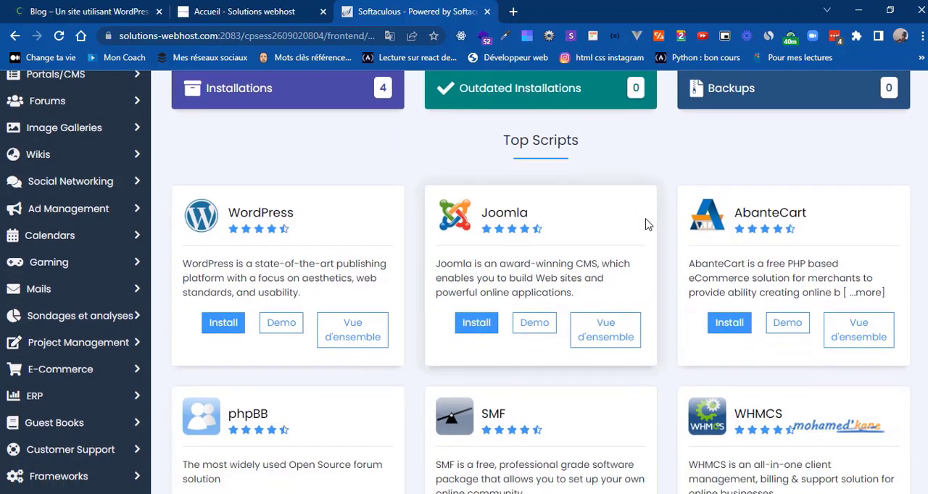
scroll(648, 224, "down", 4)
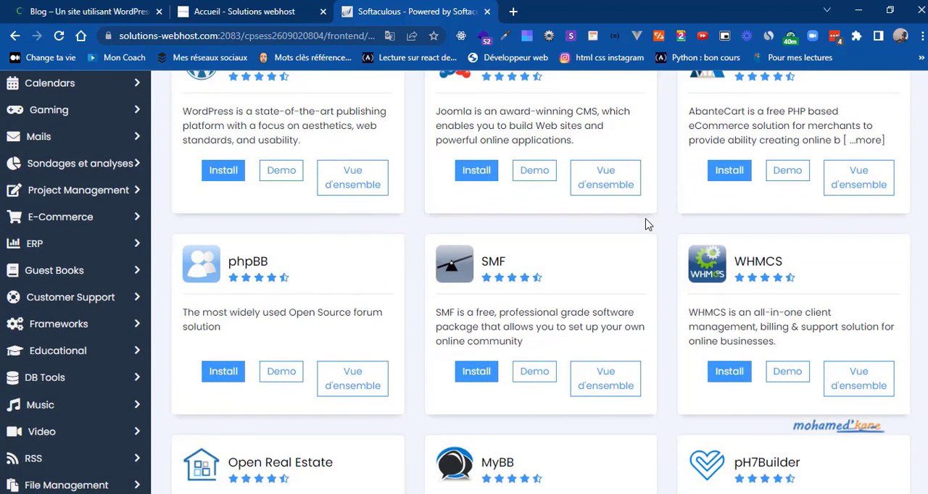
Step: Open the WordPress installation form from Softaculous's Top Scripts and bring up its installation address settings
scroll(647, 225, "up", 2)
scroll(647, 225, "up", 3)
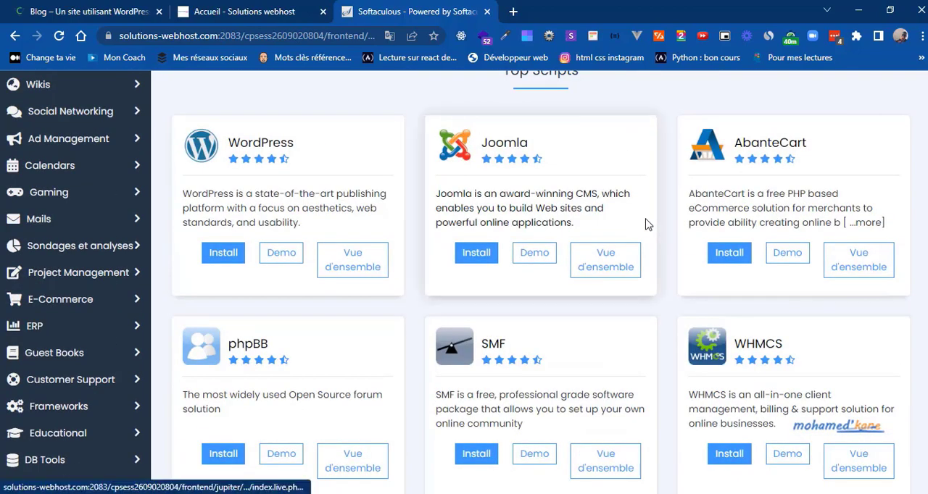
left_click(221, 254)
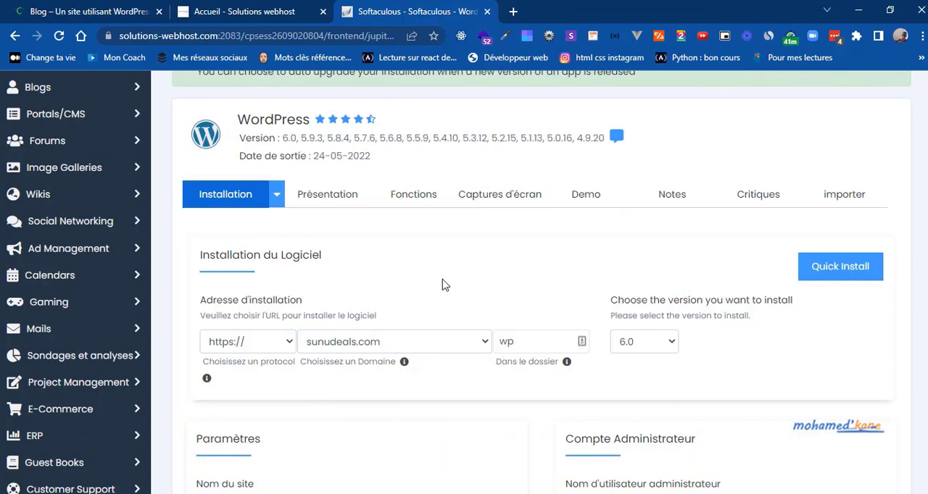
scroll(445, 285, "up", 2)
scroll(445, 285, "down", 2)
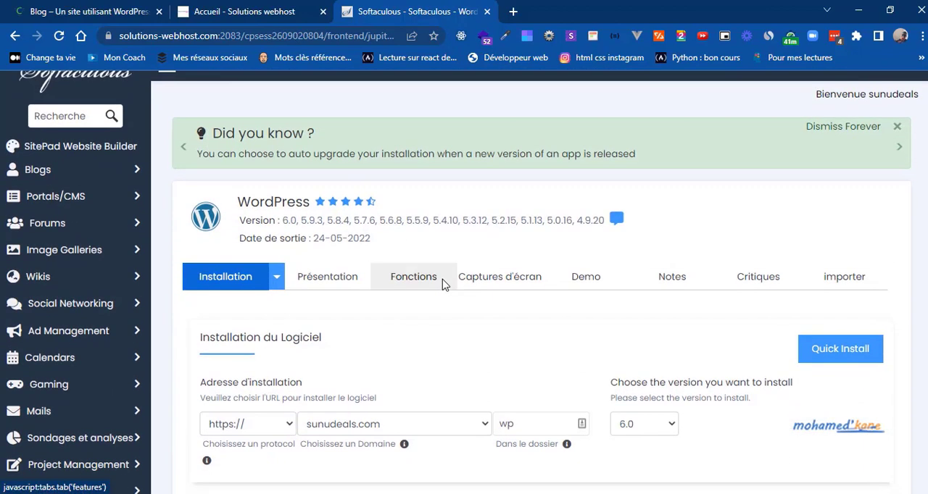
scroll(444, 285, "down", 1)
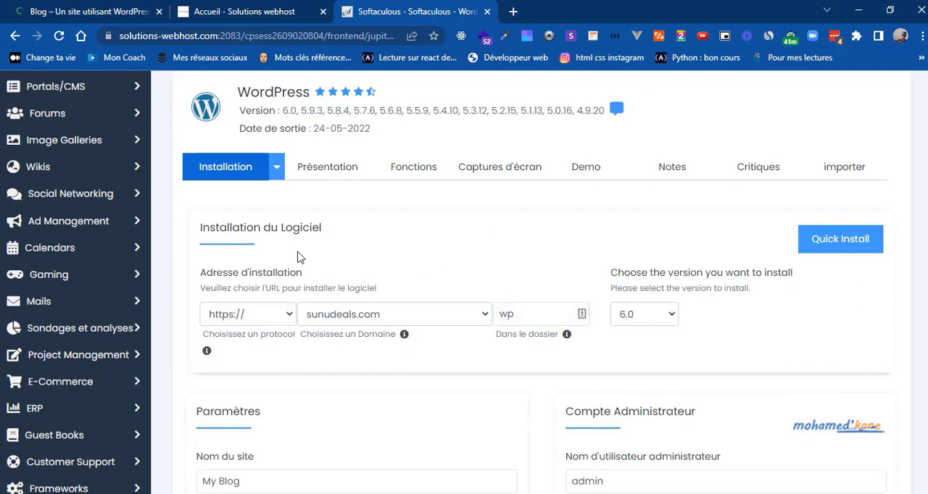
left_click(281, 321)
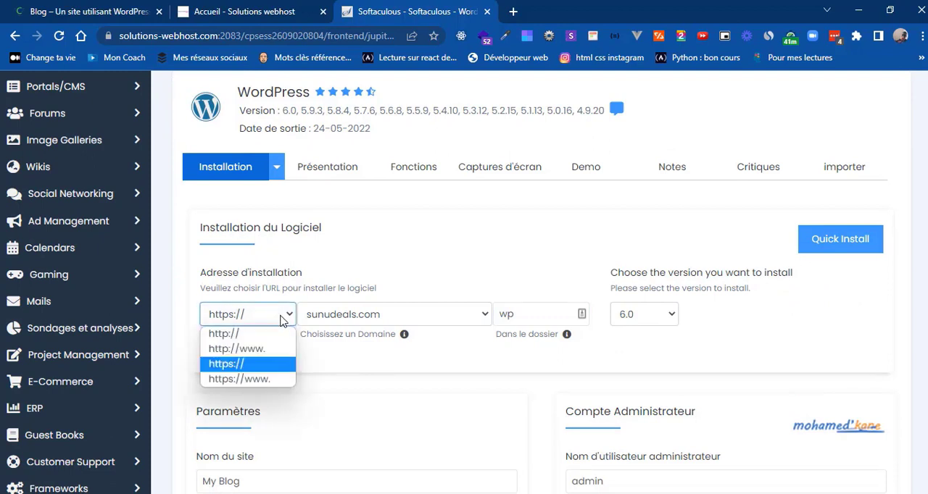
left_click(281, 321)
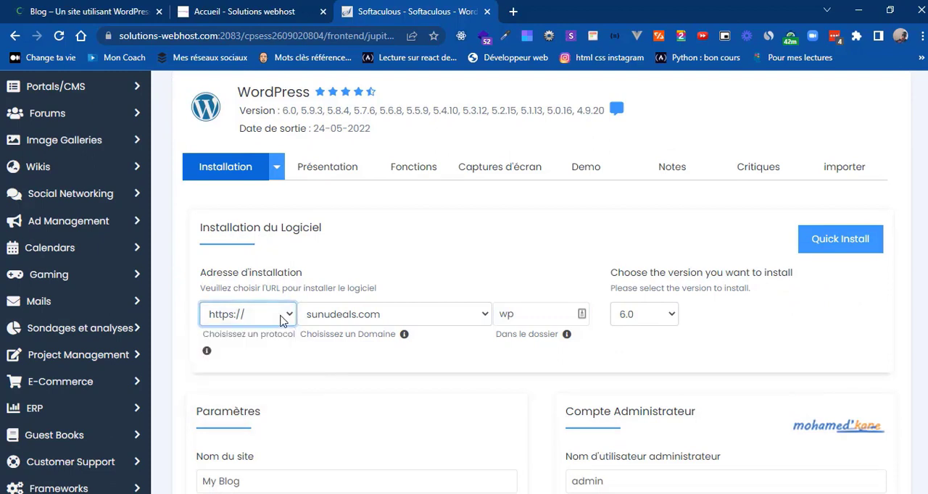
left_click(374, 322)
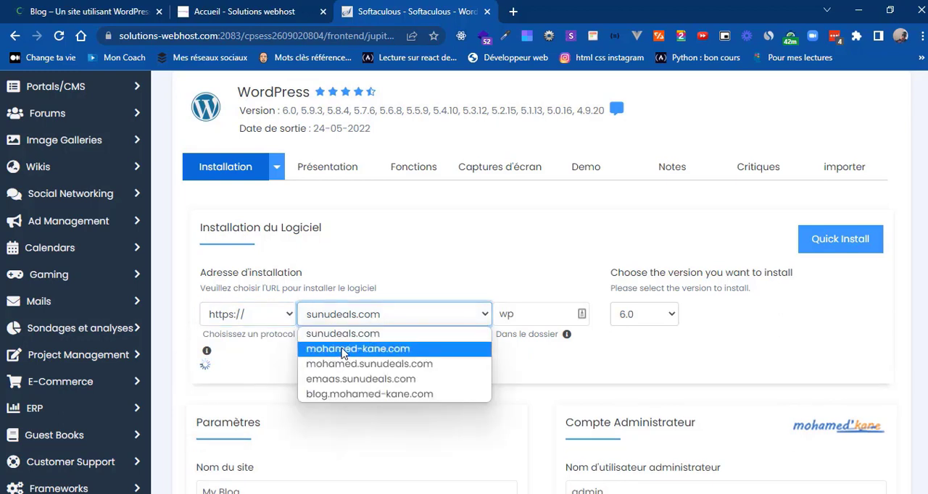
left_click(328, 396)
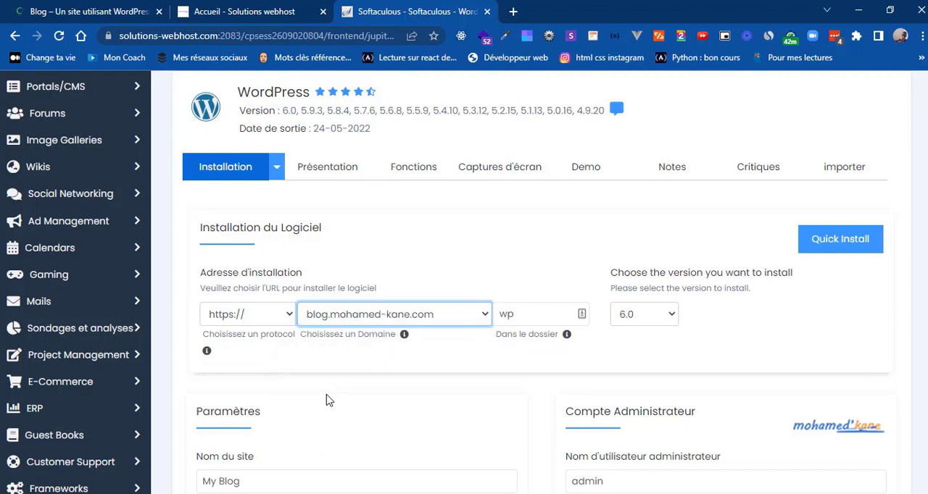
Step: Clear the "wp" installation folder so WordPress installs at the subdomain root, and keep version 6.0
double_click(508, 313)
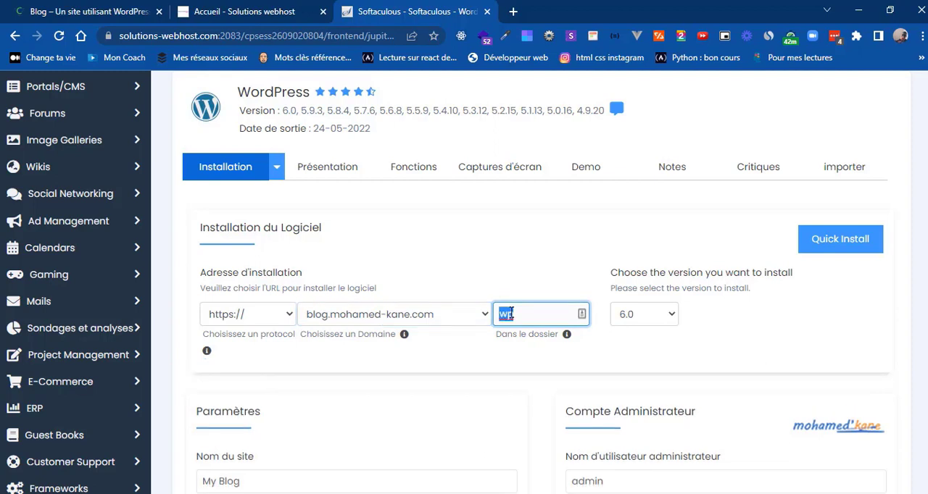
key("BackSpace")
left_click(423, 362)
scroll(423, 363, "down", 1)
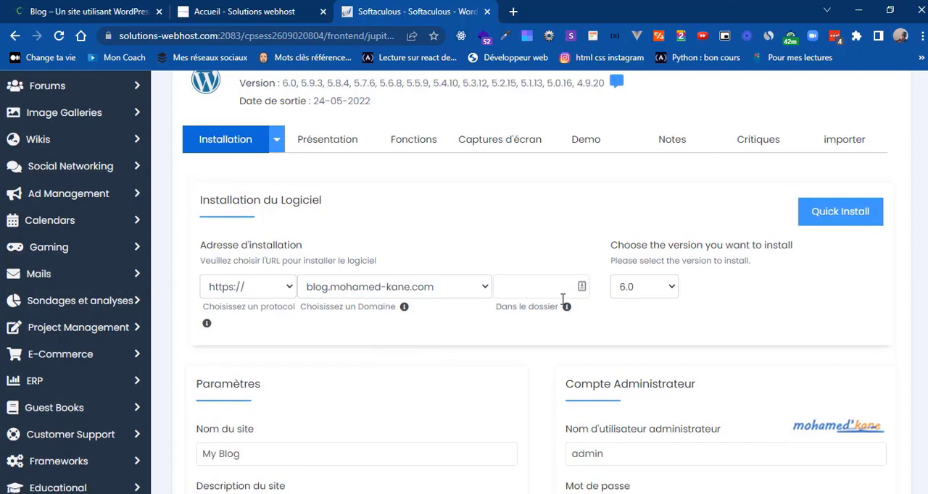
left_click(643, 288)
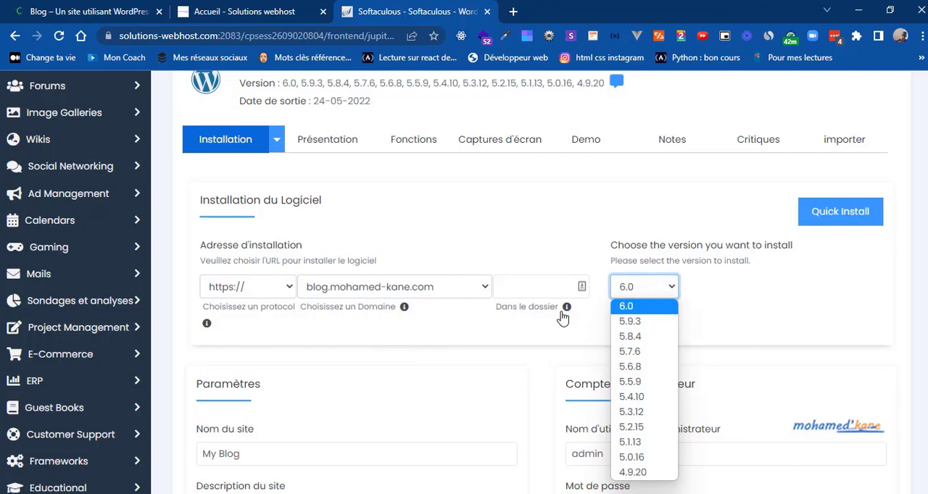
left_click(519, 337)
Step: Set the site name to "Refined Magazine" in the Paramètres section
scroll(519, 338, "down", 3)
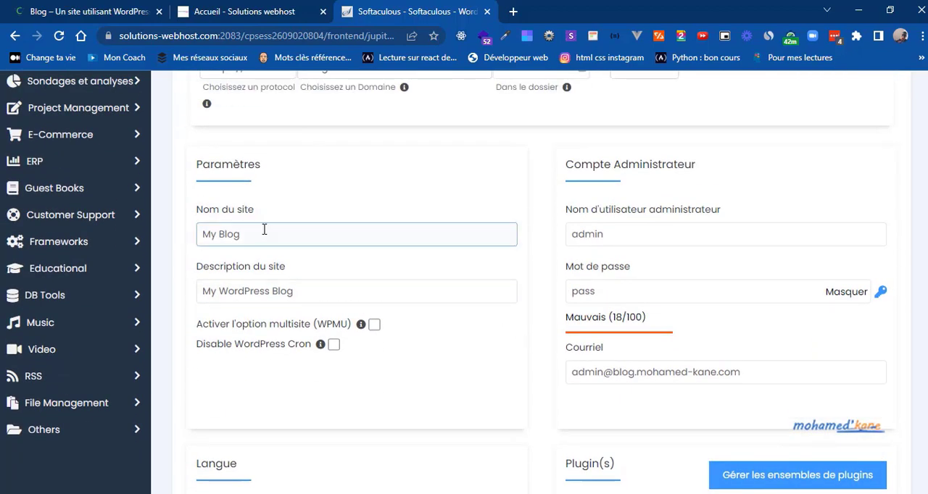
triple_click(215, 234)
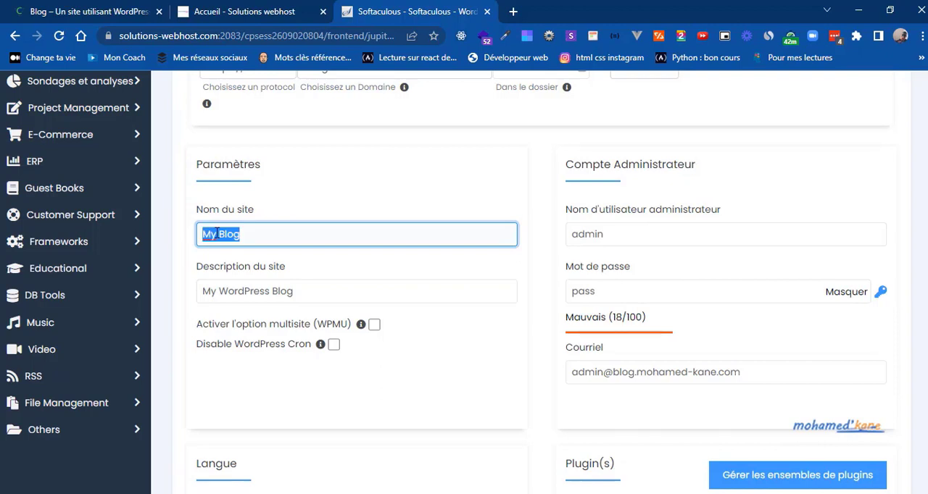
type("Re")
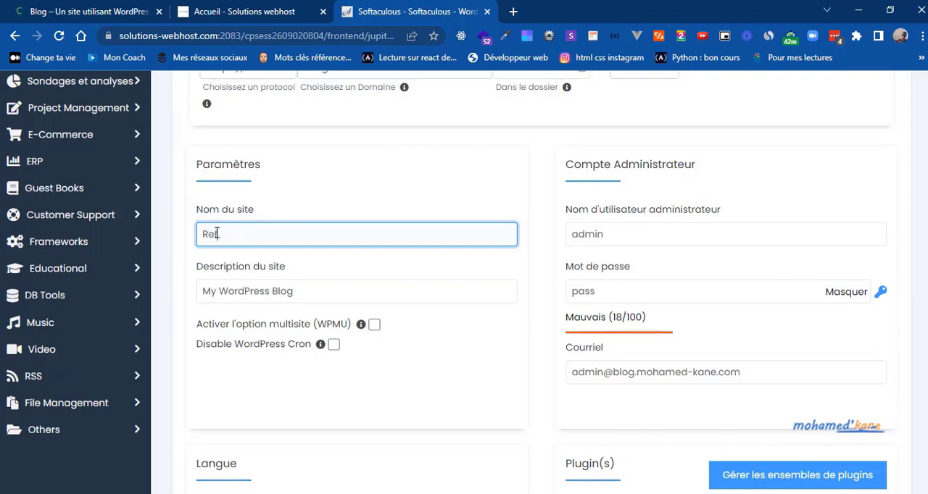
type("fined Magazine")
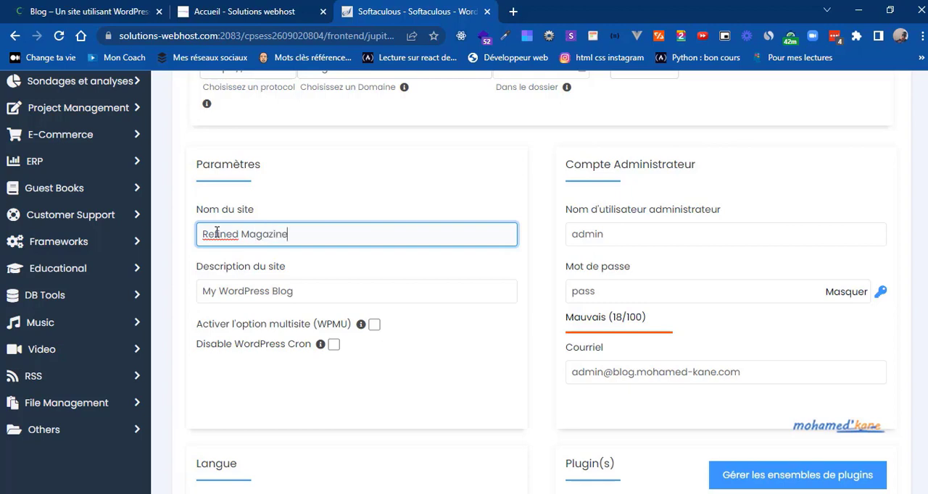
Step: Replace the site description with "L'actualité en temps réel"
left_click(292, 288)
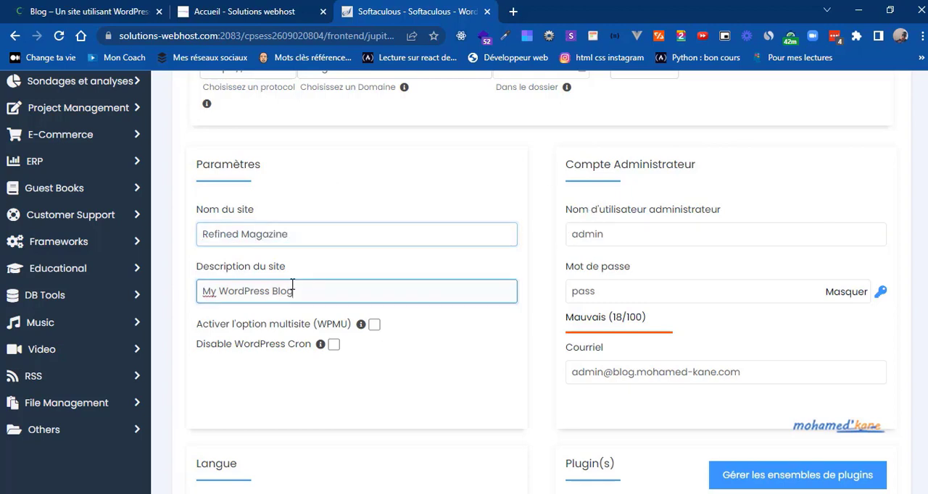
key("ctrl+a")
type("L")
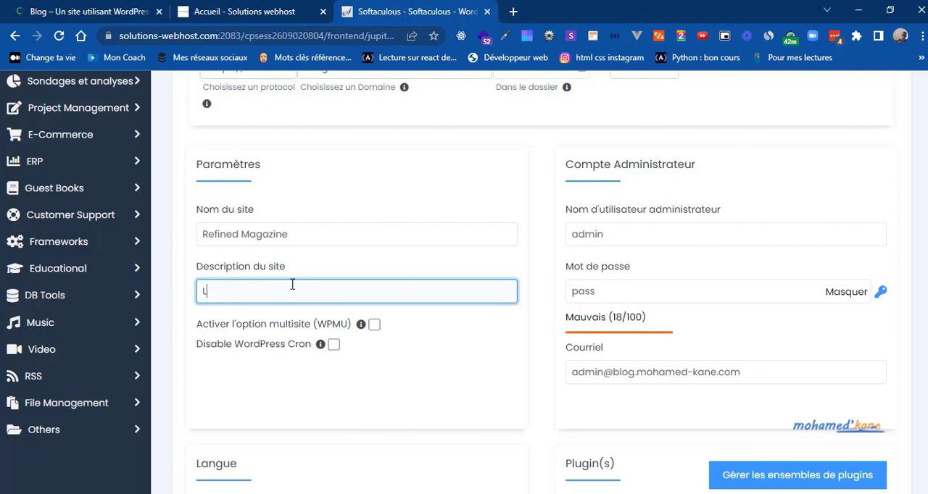
type("'actualité en temps réel")
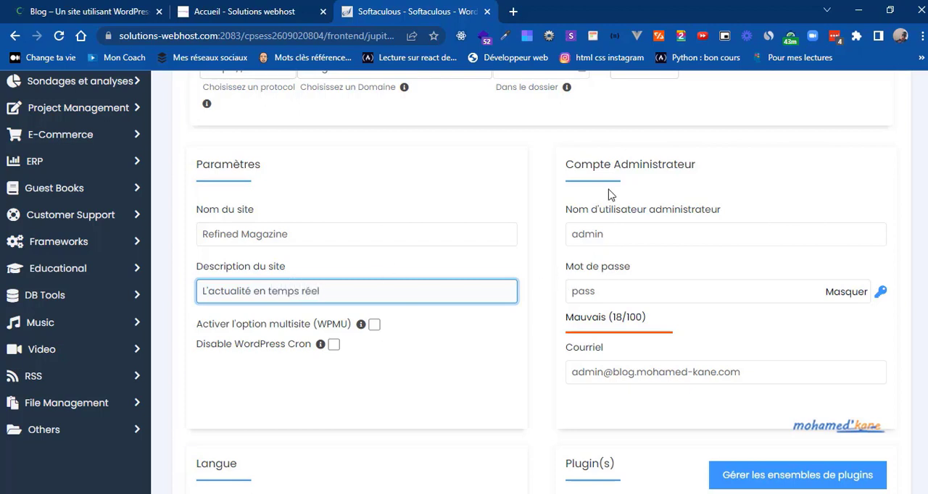
Step: Enter the administrator's username, mask the password field and fill in a strong administrator password
double_click(574, 234)
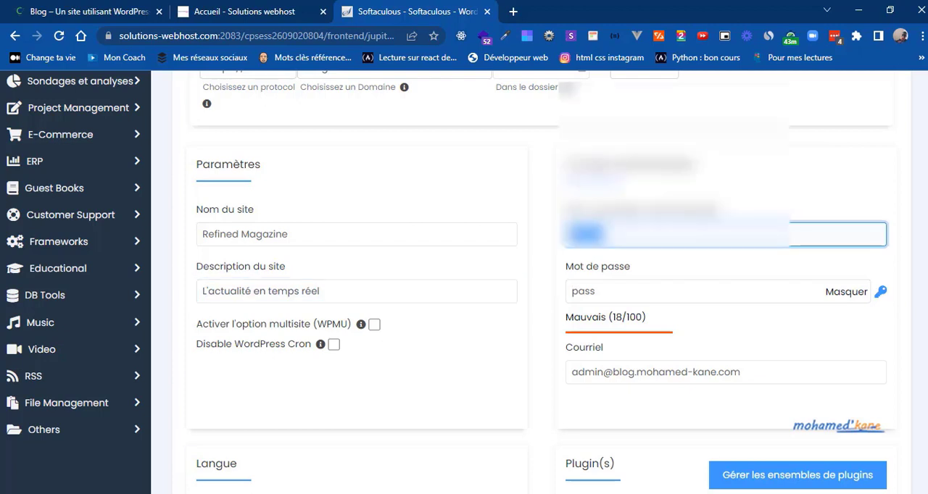
type("mo")
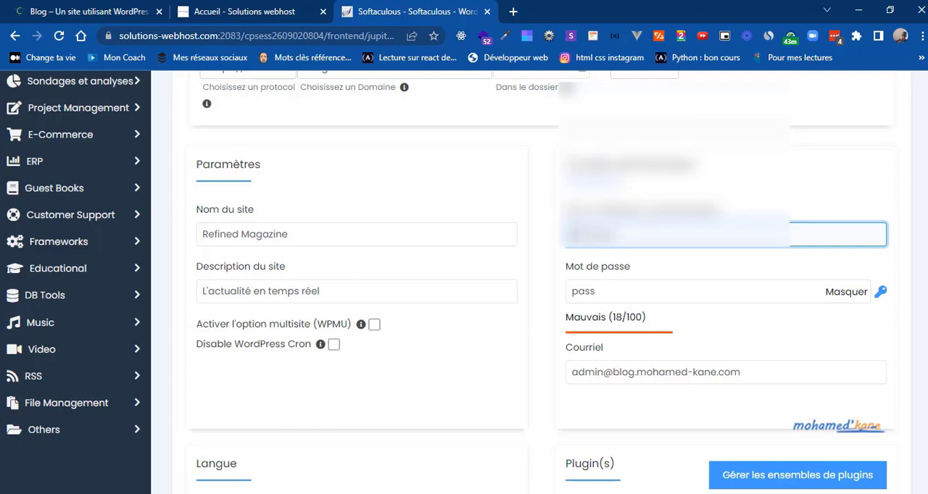
double_click(587, 291)
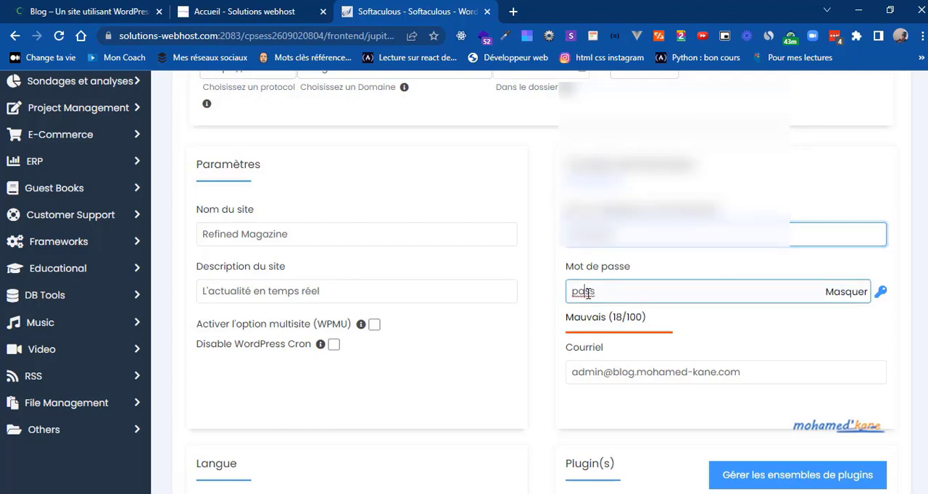
left_click(831, 295)
double_click(666, 294)
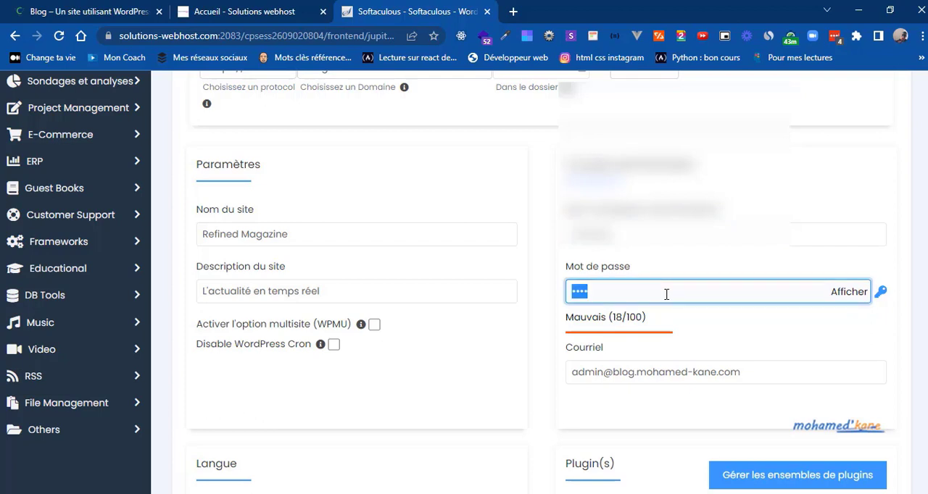
key("BackSpace")
type("pass")
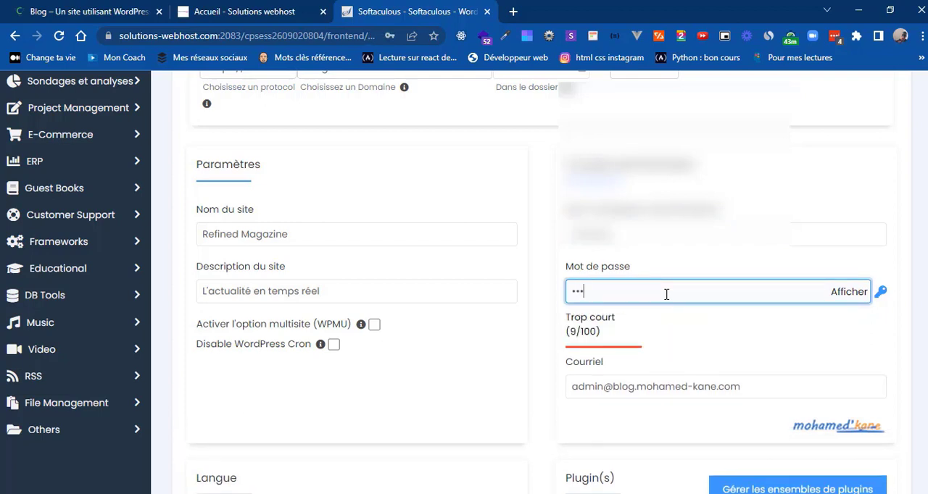
type("•••••••")
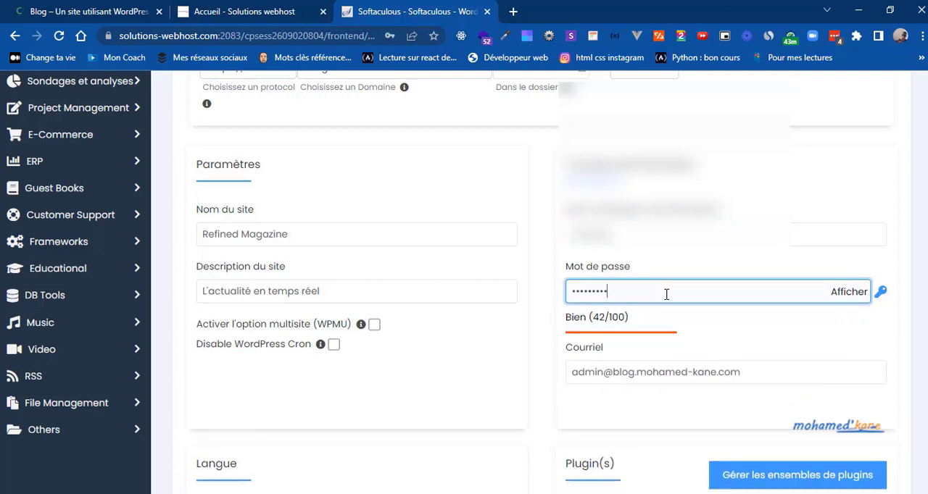
type("••••")
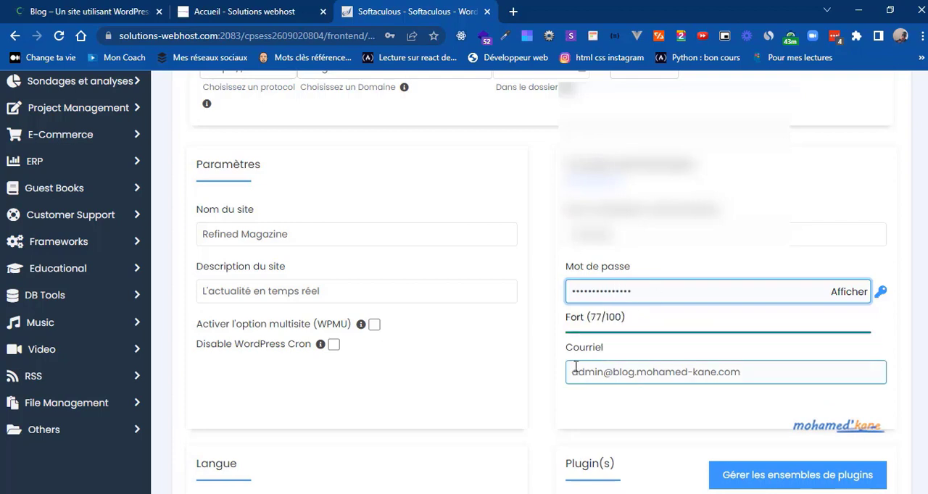
Step: Replace the default administrator e-mail with the site owner's e-mail address
scroll(464, 283, "down", 2)
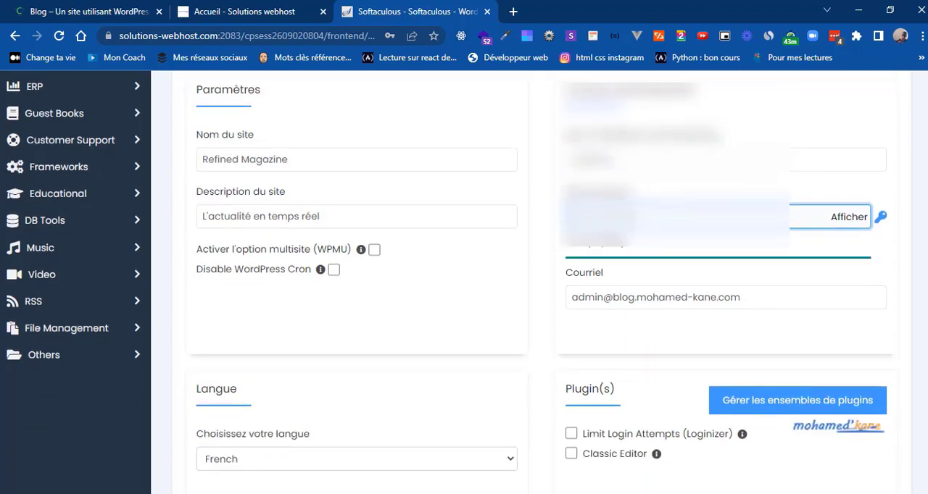
left_click(748, 349)
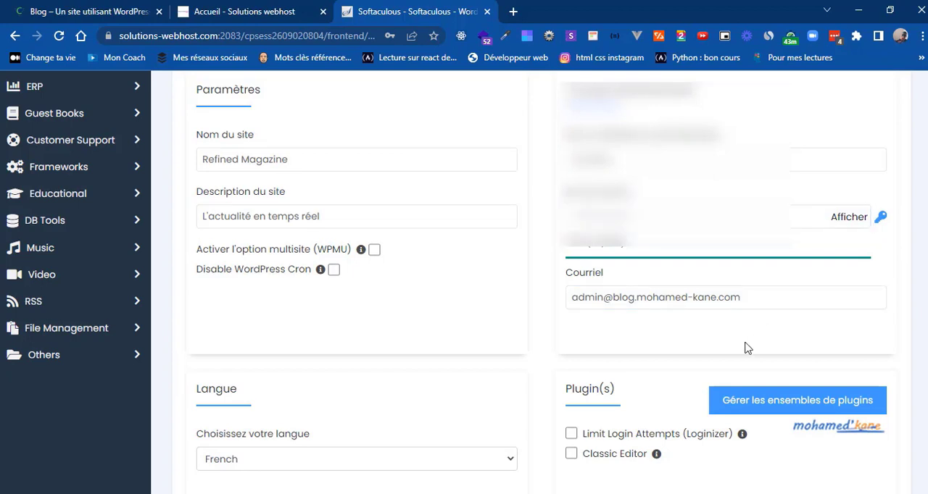
triple_click(603, 298)
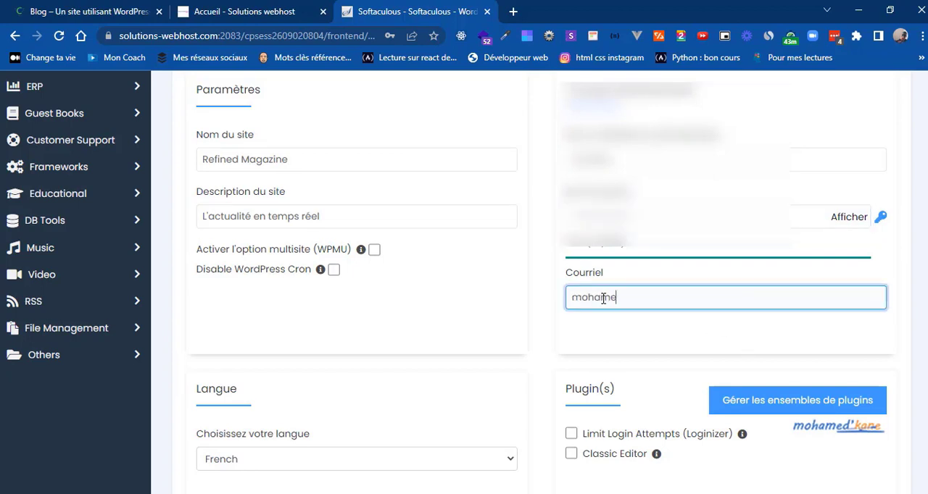
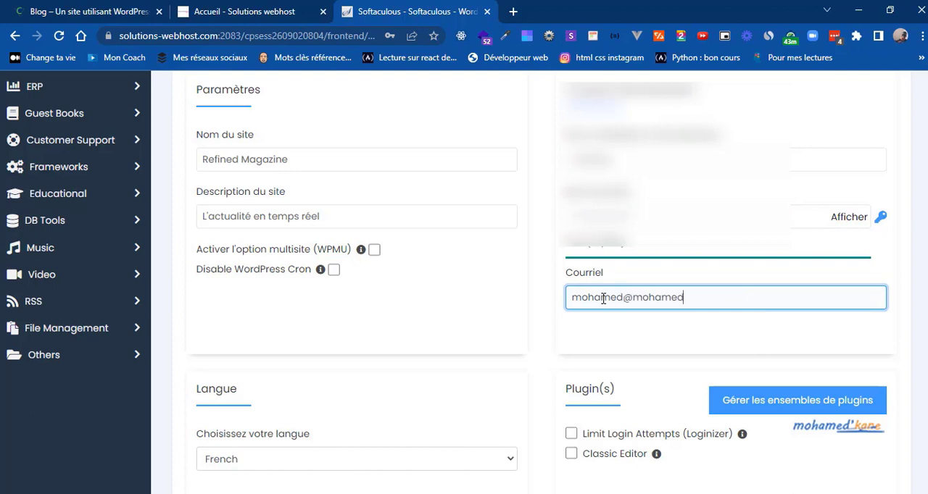
Step: Review the language, plugin and theme choices, and expand Options Avancées to examine the database, update and backup settings
scroll(411, 427, "down", 3)
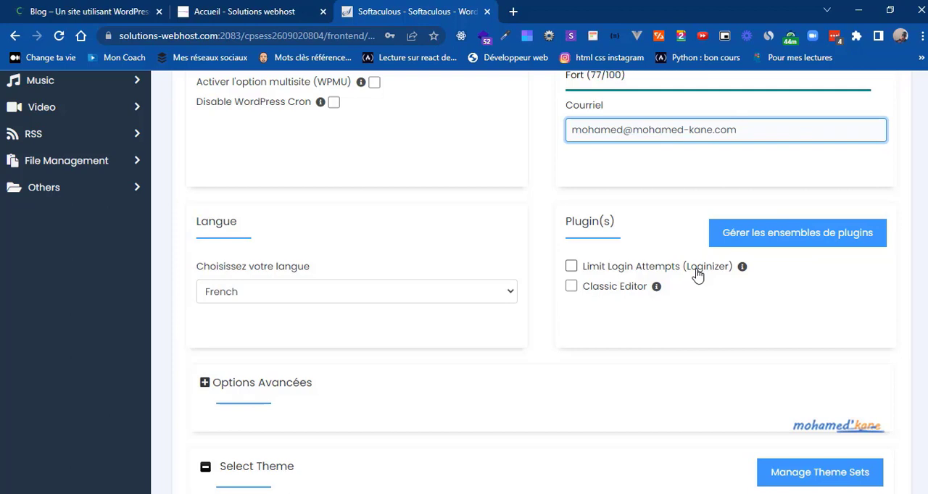
scroll(925, 321, "down", 3)
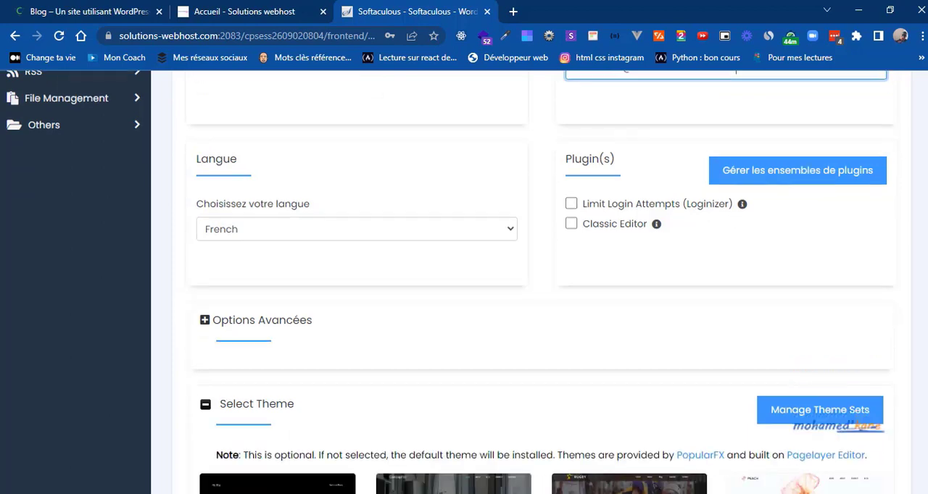
scroll(920, 326, "down", 3)
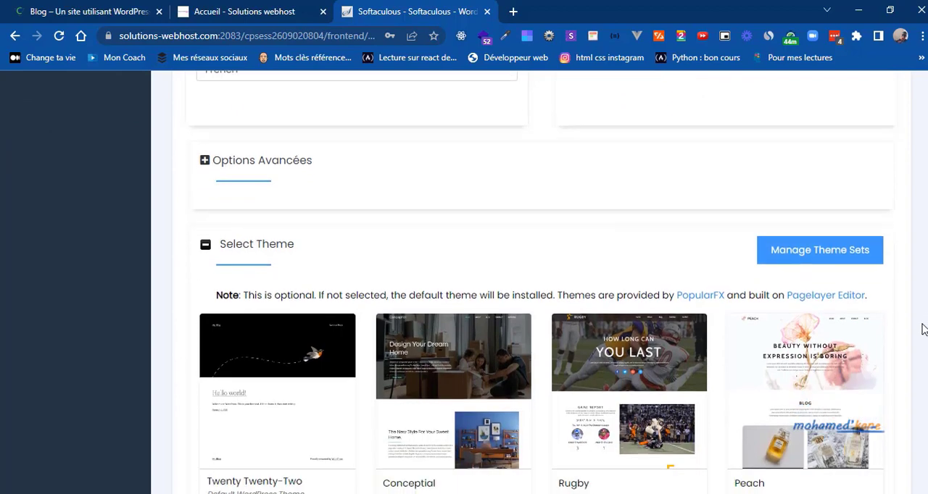
scroll(919, 373, "up", 1)
scroll(873, 308, "up", 2)
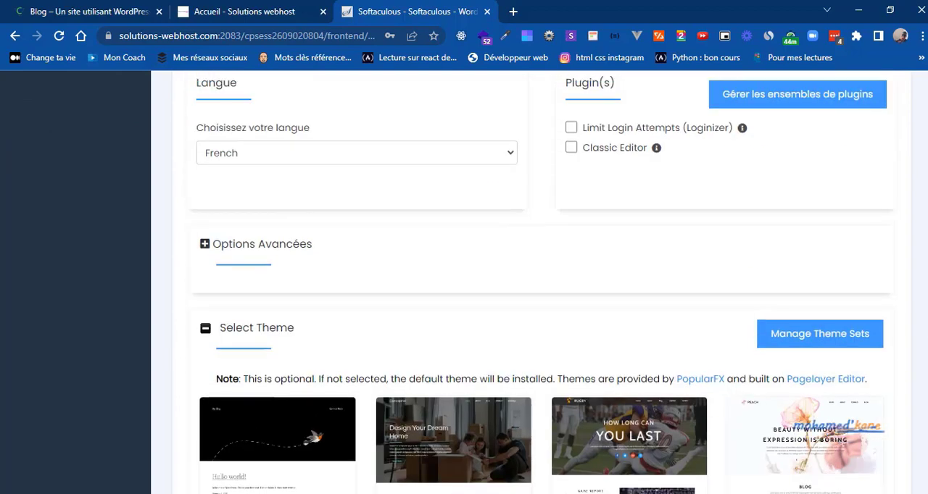
left_click(205, 248)
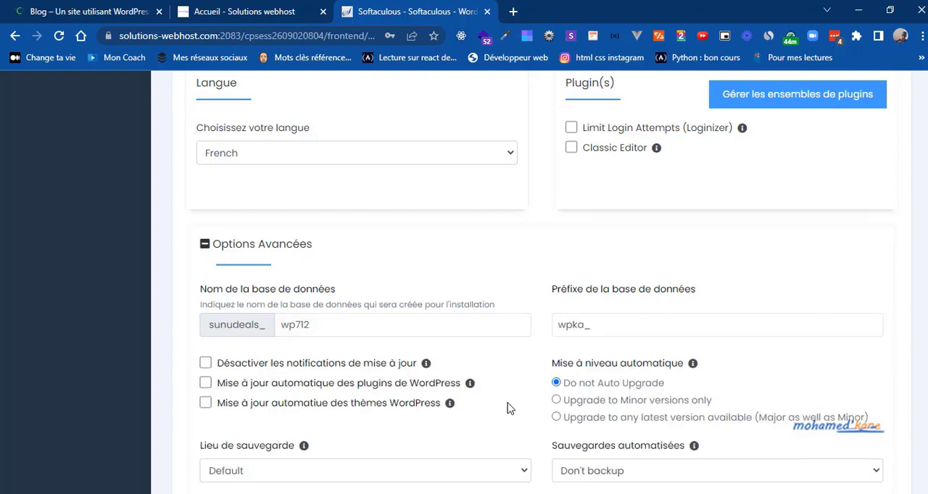
scroll(516, 414, "down", 5)
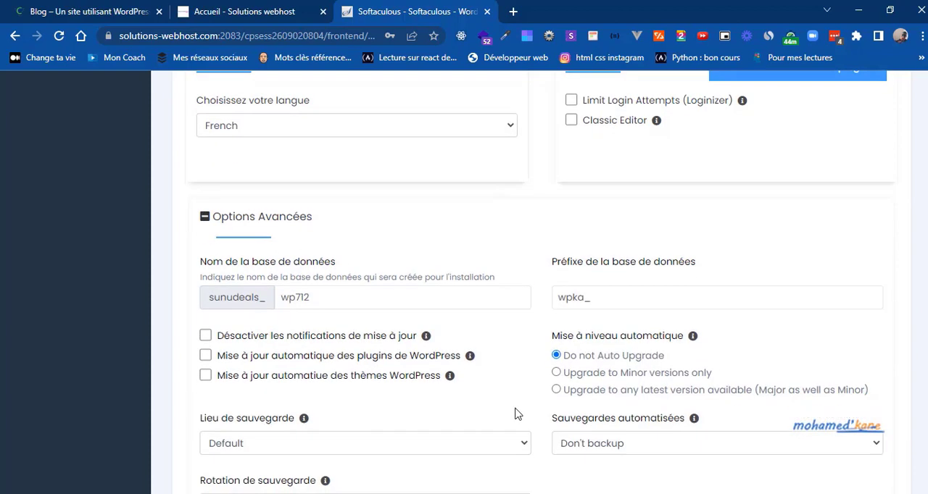
scroll(517, 414, "down", 4)
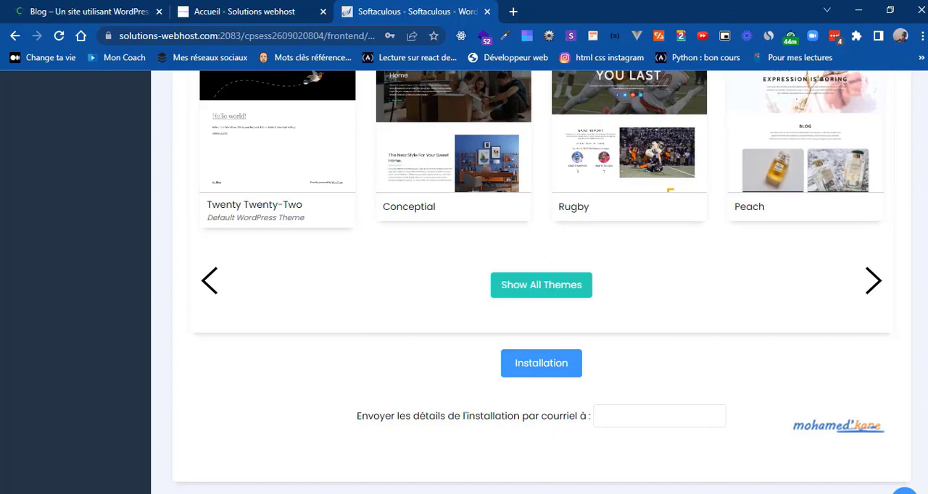
Step: Install WordPress with the default theme and open the new site's wp-admin dashboard
scroll(541, 283, "up", 2)
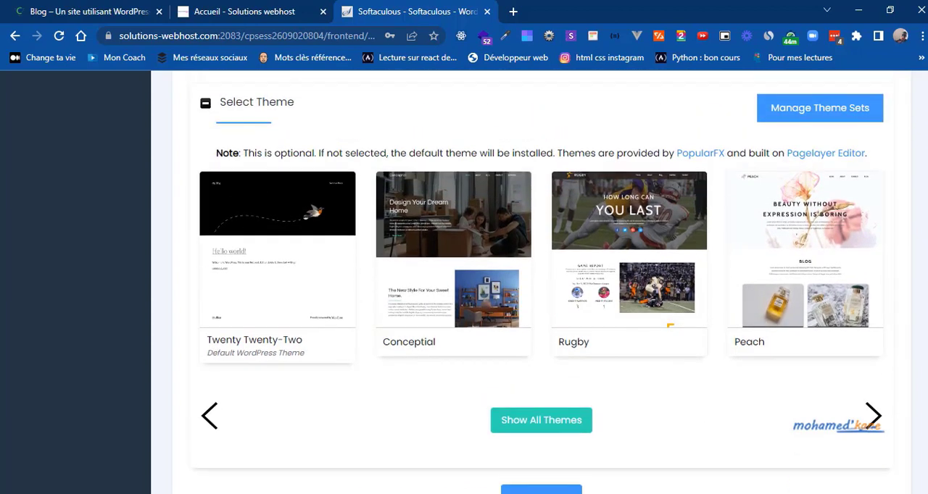
scroll(541, 282, "down", 2)
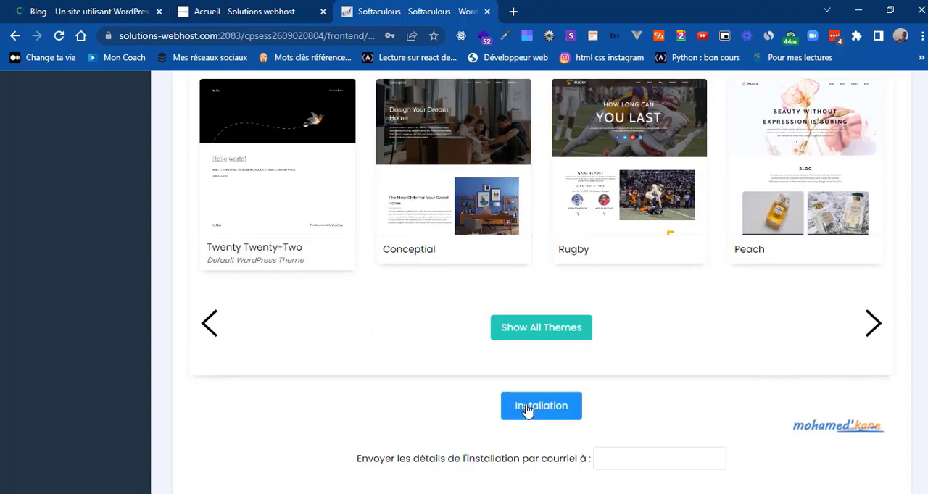
left_click(550, 414)
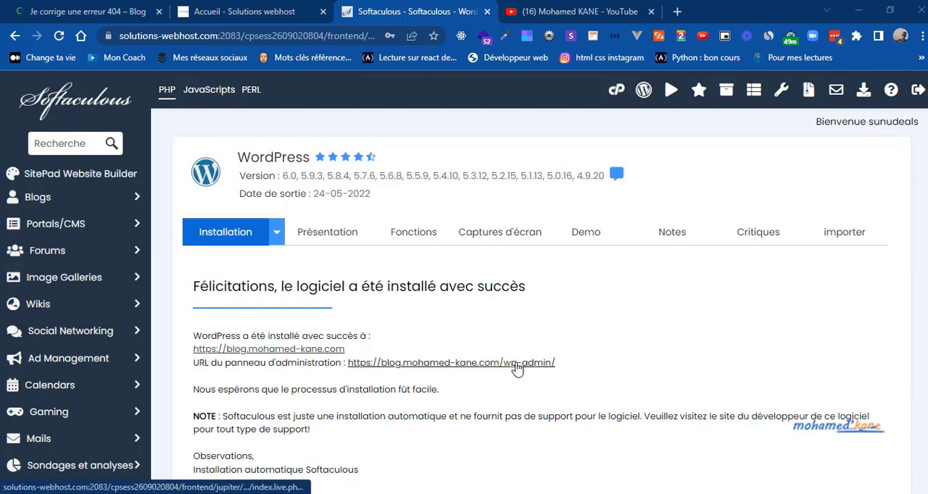
left_click(441, 362)
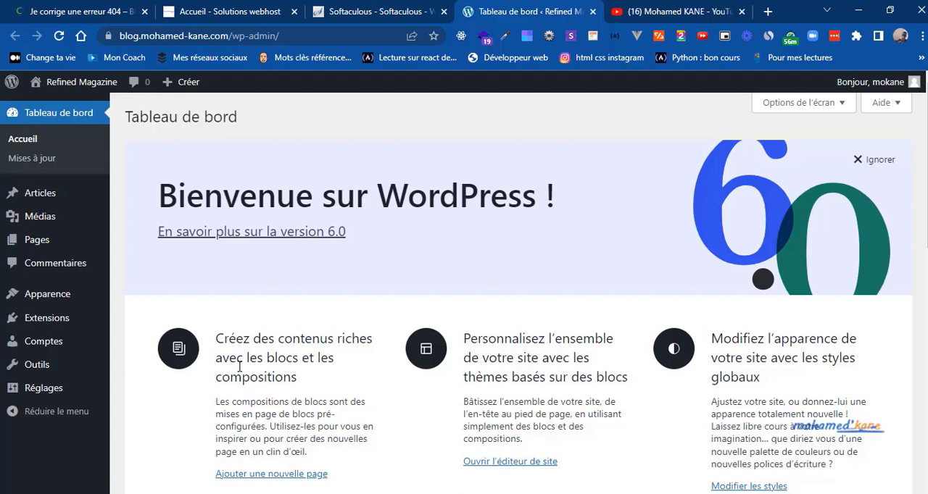
Step: Set the site's permalink structure to Titre de la publication and save the changes
mouse_move(64, 393)
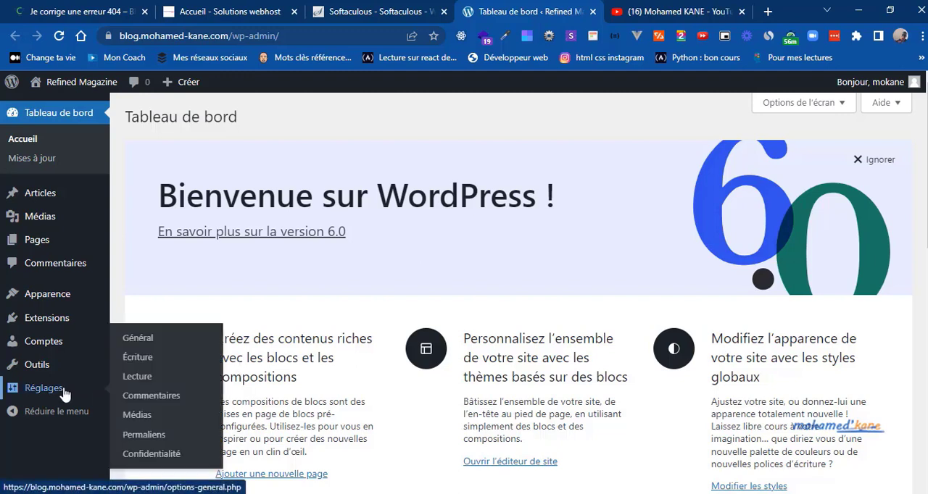
left_click(156, 435)
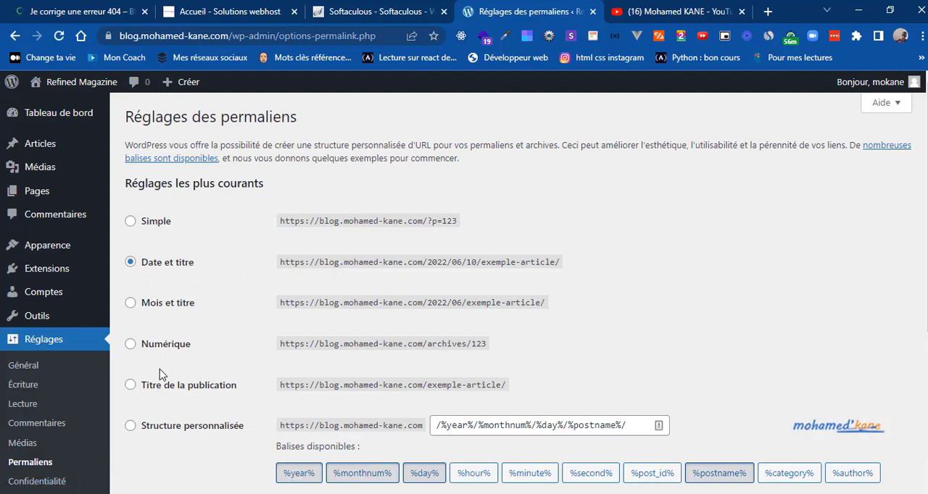
left_click(130, 387)
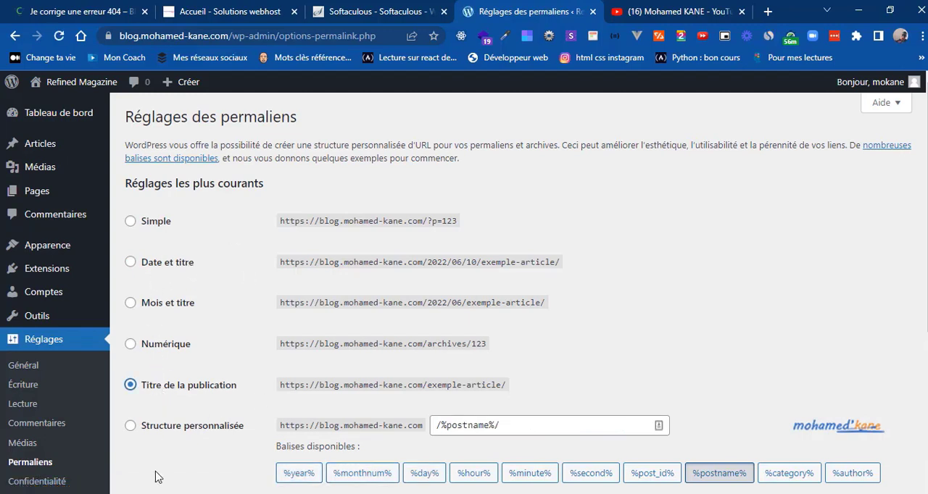
scroll(154, 473, "down", 4)
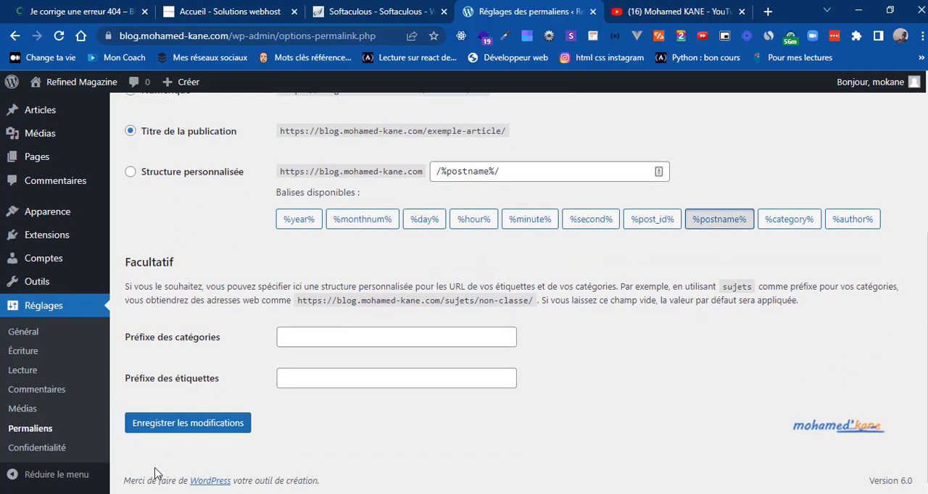
left_click(182, 433)
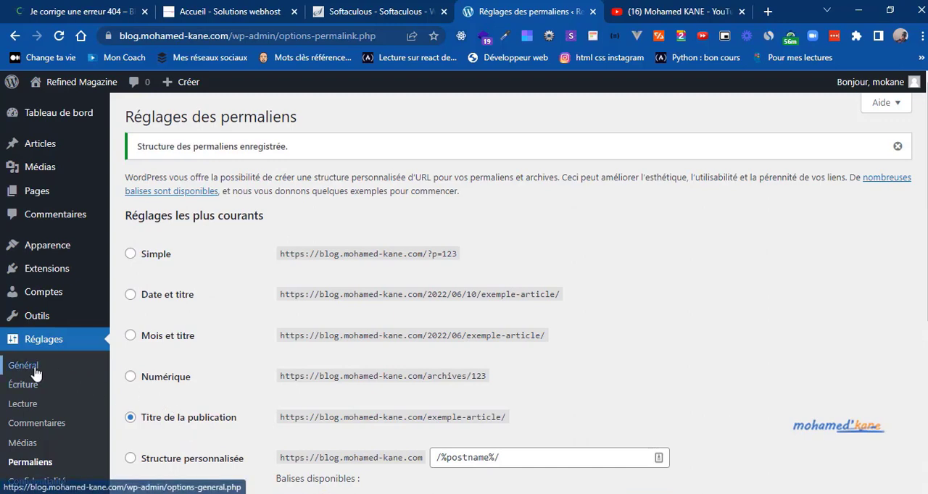
Step: In the general settings, allow everyone to register and keep Abonné / abonnée as the default role for new accounts
left_click(23, 367)
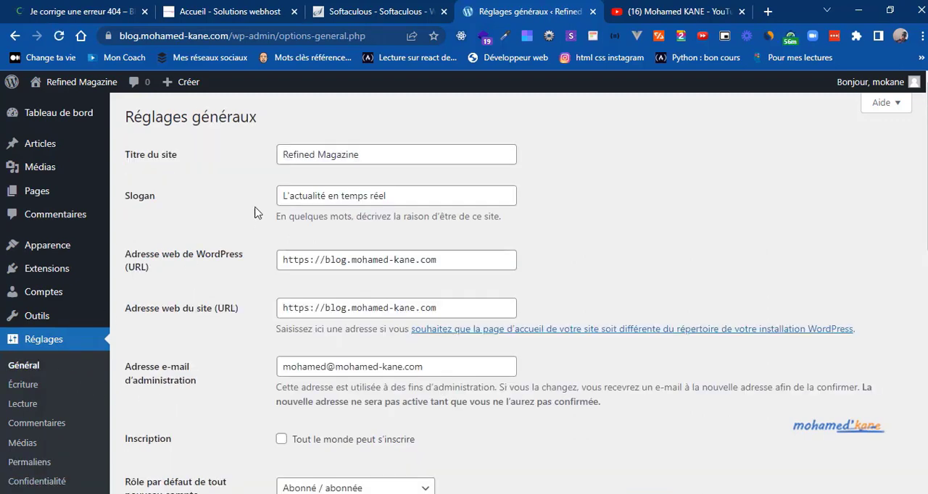
scroll(227, 381, "down", 1)
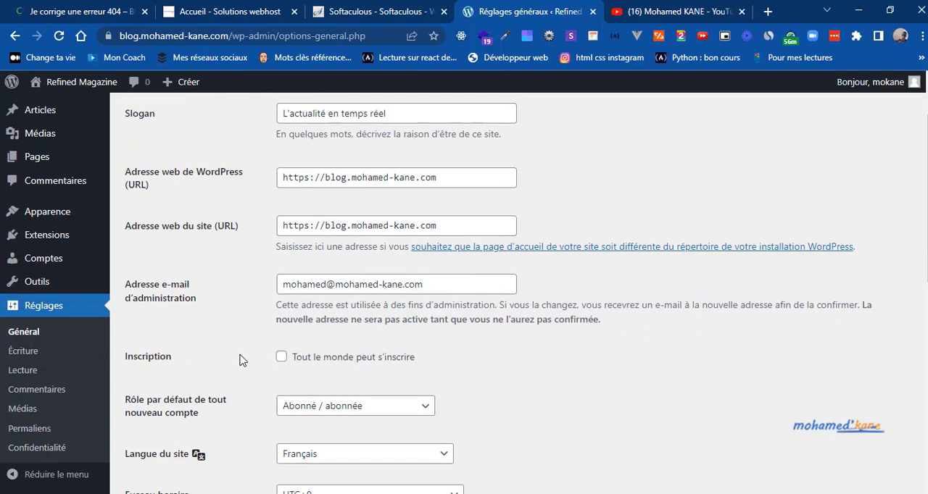
left_click(282, 359)
scroll(241, 416, "down", 1)
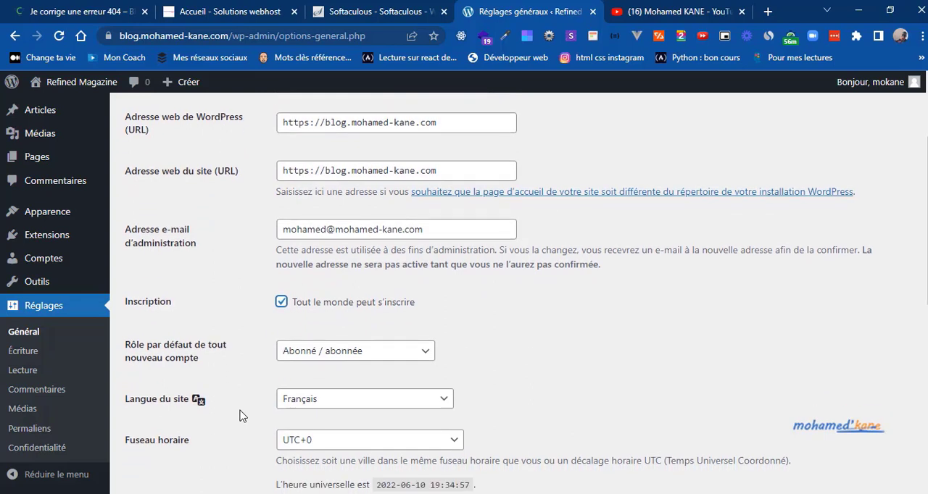
left_click(408, 353)
left_click(408, 355)
left_click(240, 447)
scroll(240, 447, "down", 3)
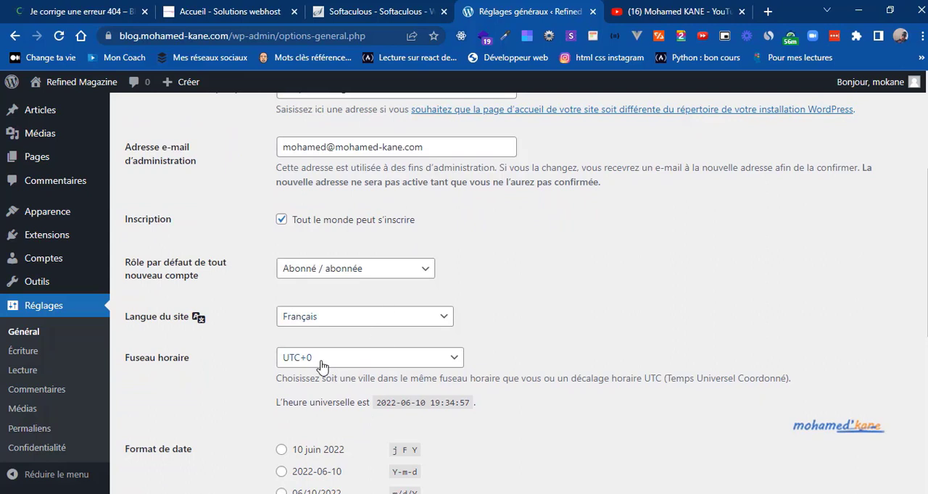
Step: Set the site's time zone to Dakar
left_click(318, 360)
key("d")
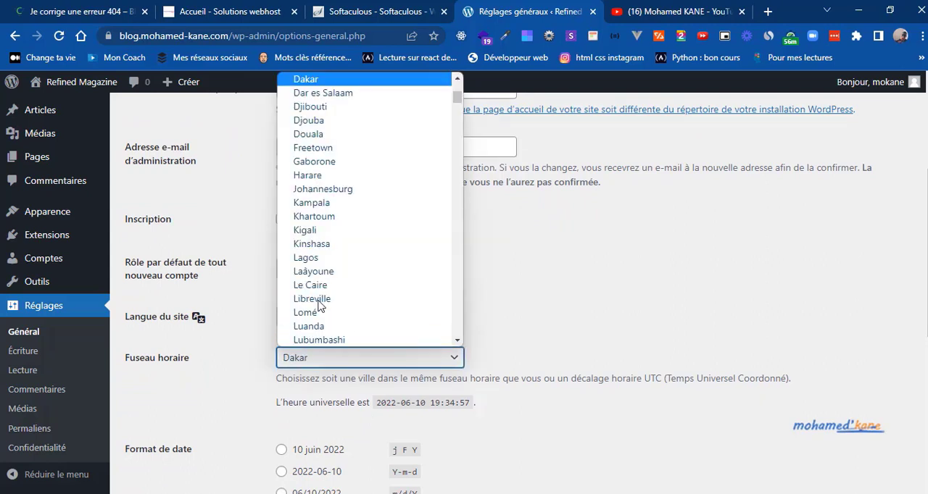
left_click(301, 85)
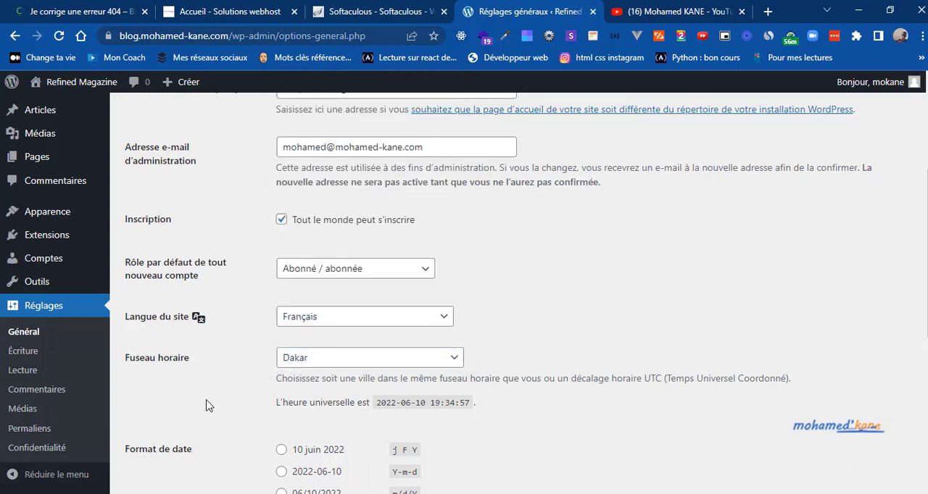
Step: Choose the j F Y date format and the G\hi time format, and save the general settings
scroll(206, 405, "down", 2)
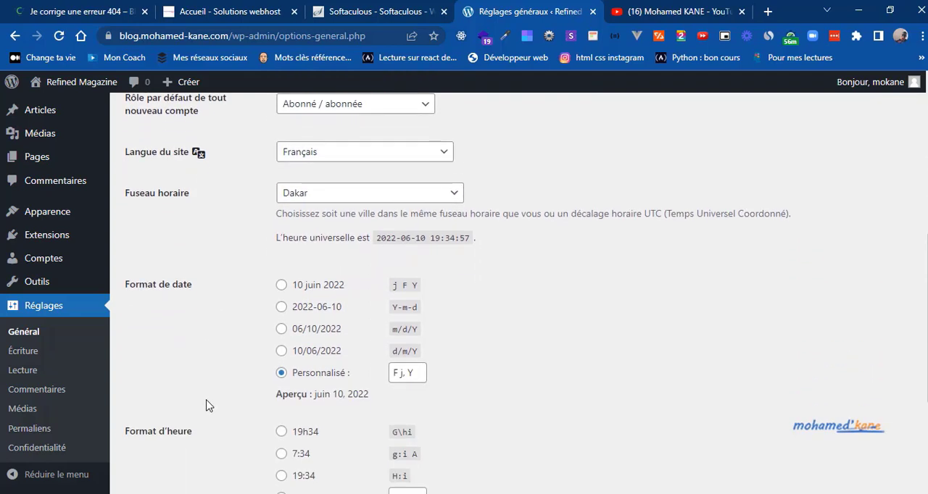
left_click(289, 286)
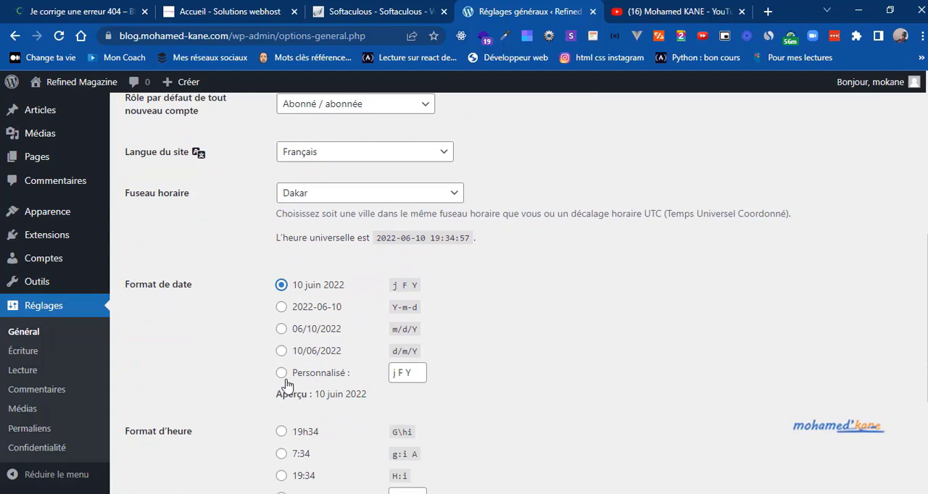
left_click(281, 432)
scroll(241, 446, "down", 2)
scroll(242, 445, "down", 2)
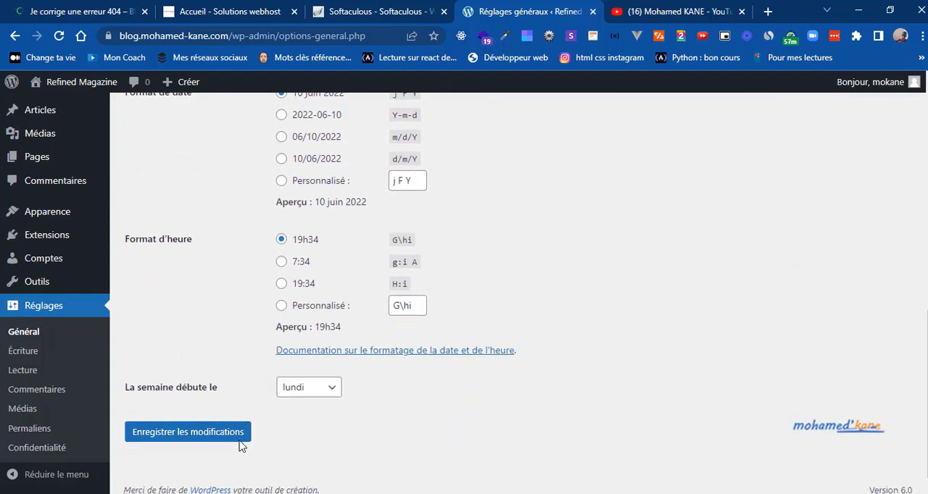
left_click(171, 434)
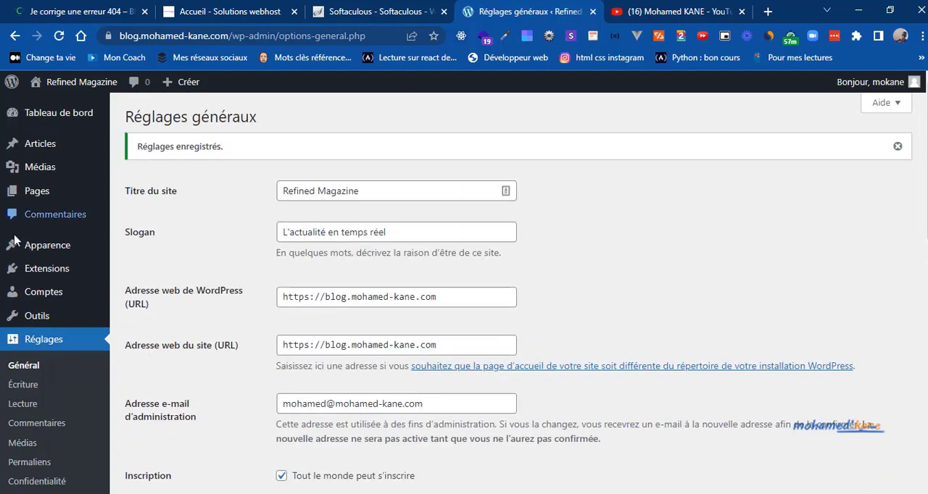
Step: Delete the Hello Dolly extension and enable automatic updates for Akismet Anti-Spam
mouse_move(44, 269)
left_click(162, 274)
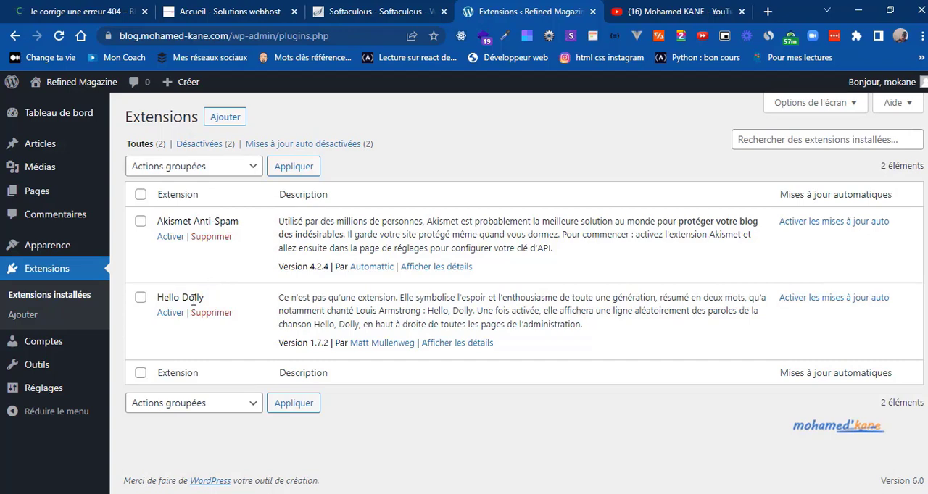
left_click(215, 312)
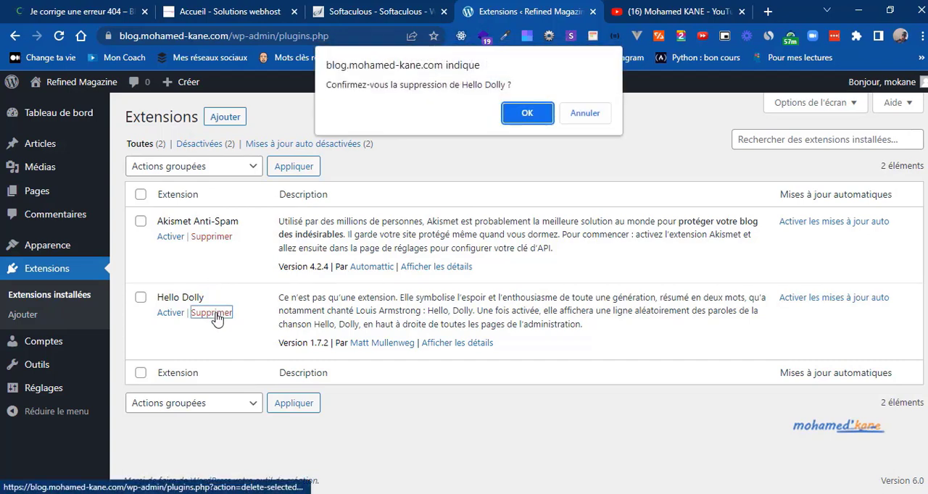
left_click(528, 114)
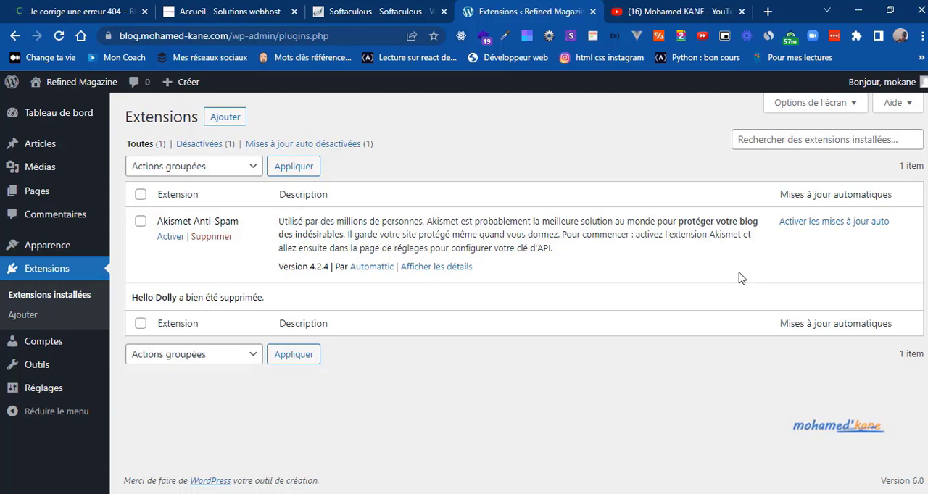
left_click(810, 225)
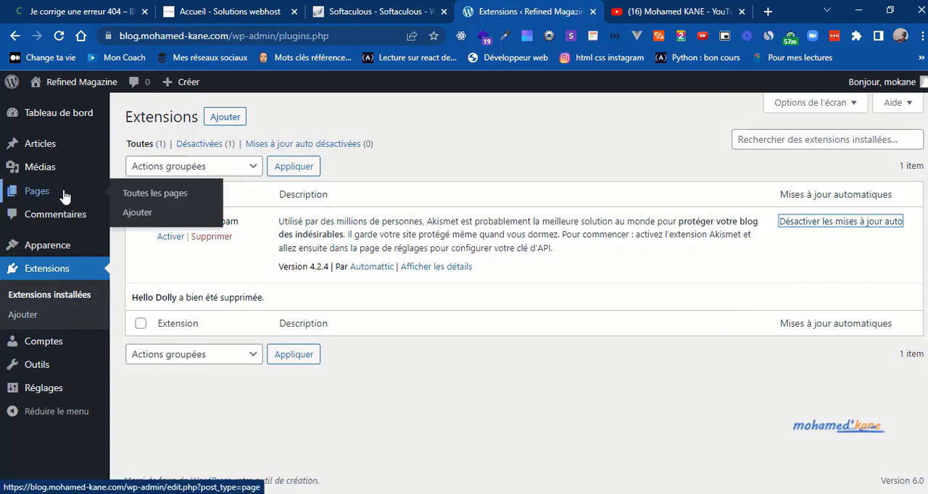
Step: Move the Privacy Policy and Sample Page pages to the trash together and empty the page trash
left_click(134, 195)
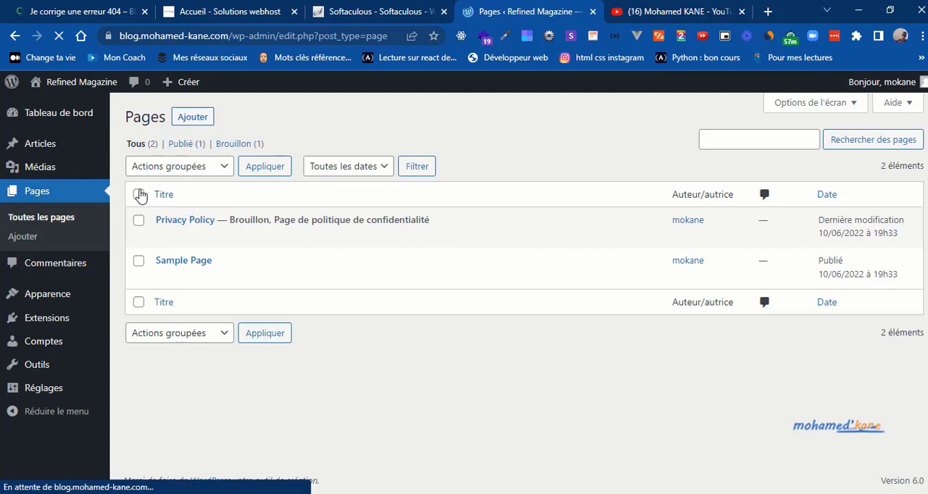
left_click(138, 195)
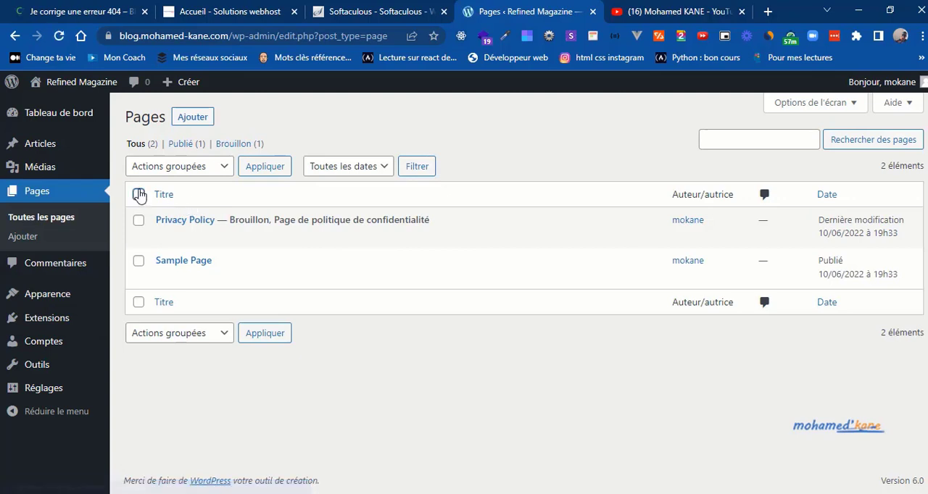
left_click(216, 173)
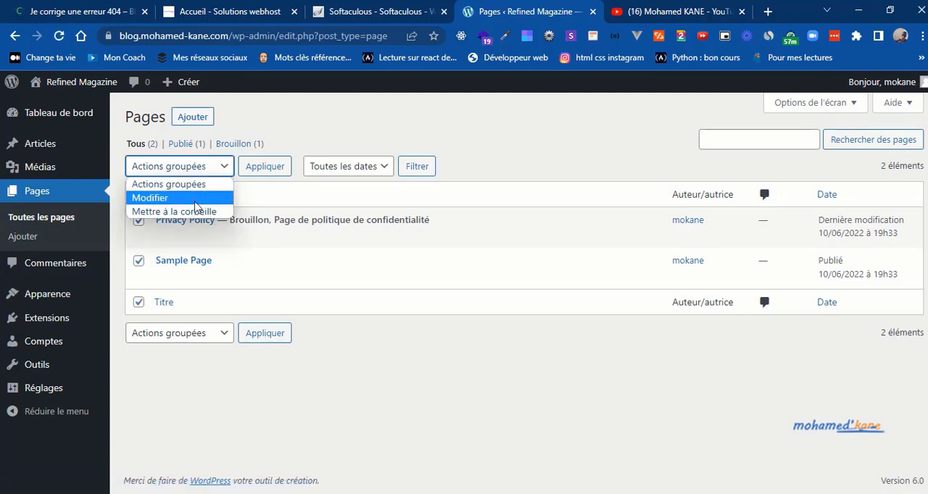
left_click(193, 208)
left_click(260, 177)
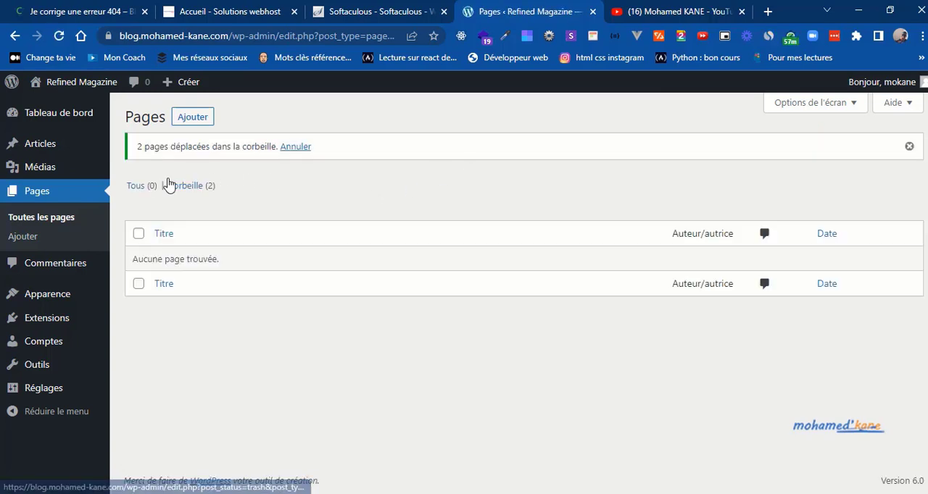
left_click(186, 186)
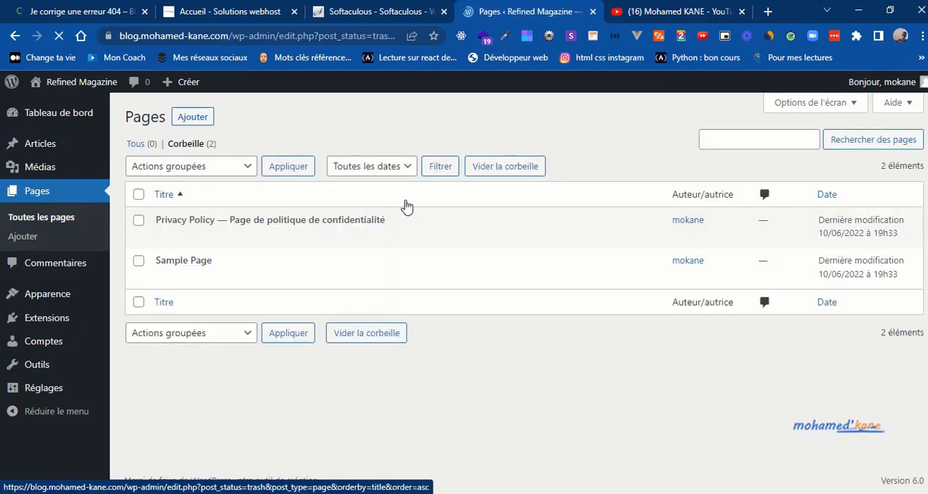
left_click(511, 167)
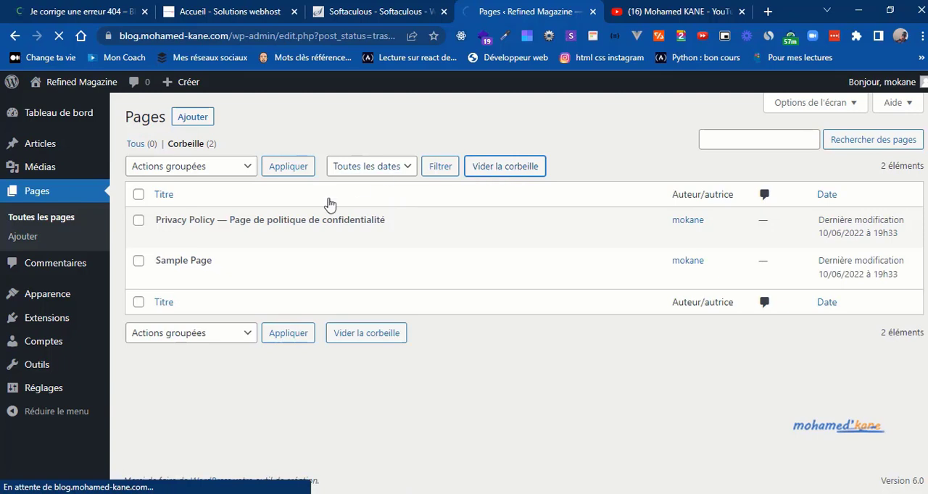
Step: Move the "Hello world!" article to the trash and delete it permanently
mouse_move(53, 151)
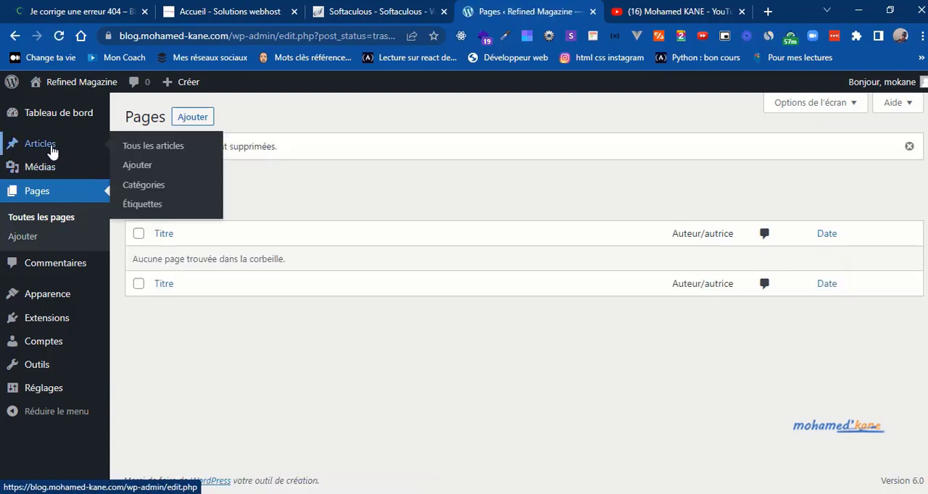
left_click(167, 153)
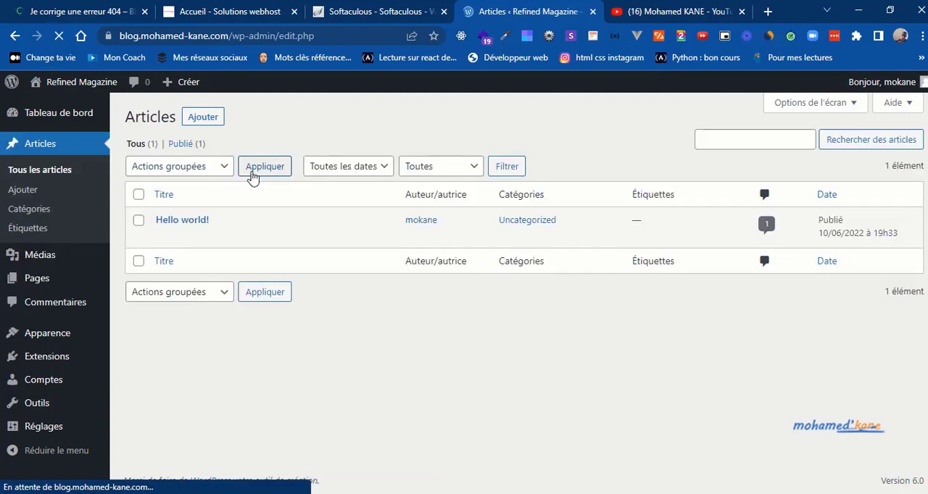
mouse_move(178, 239)
left_click(297, 237)
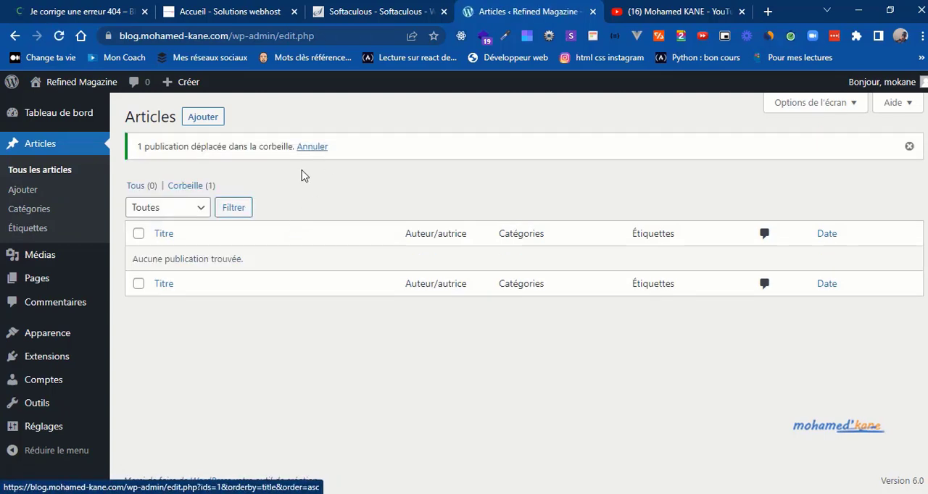
left_click(187, 188)
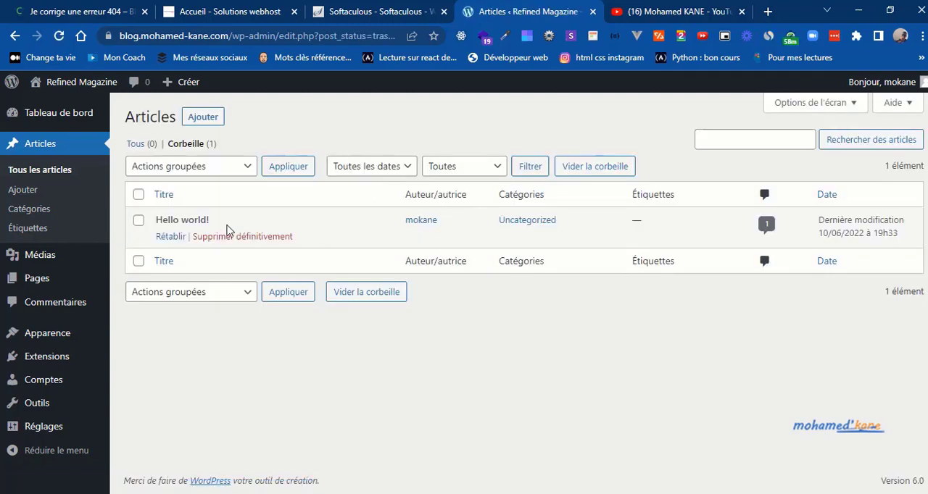
left_click(231, 238)
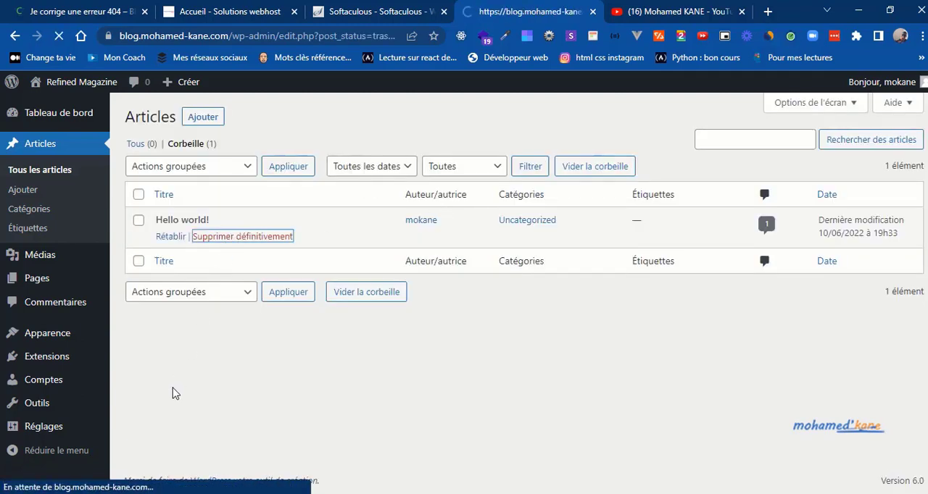
Step: Delete the unused Twenty Twenty and Twenty Twenty-One themes, confirming each removal
mouse_move(41, 333)
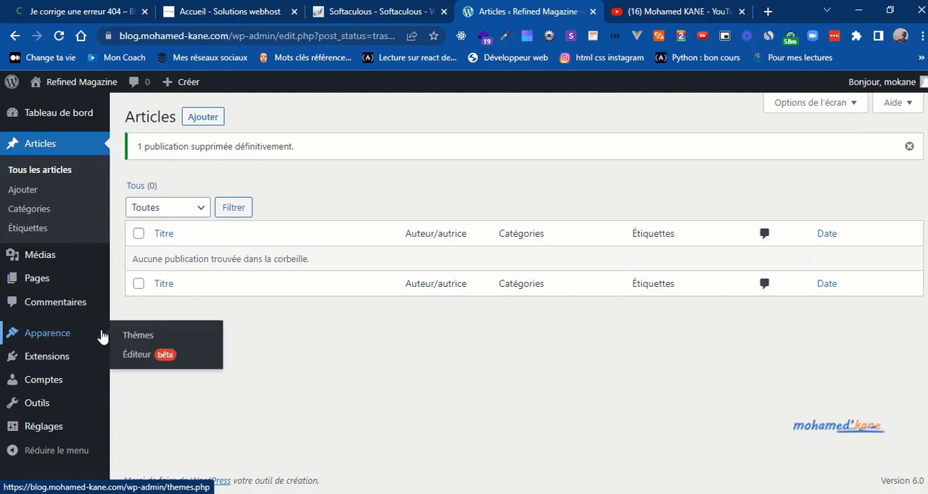
left_click(147, 335)
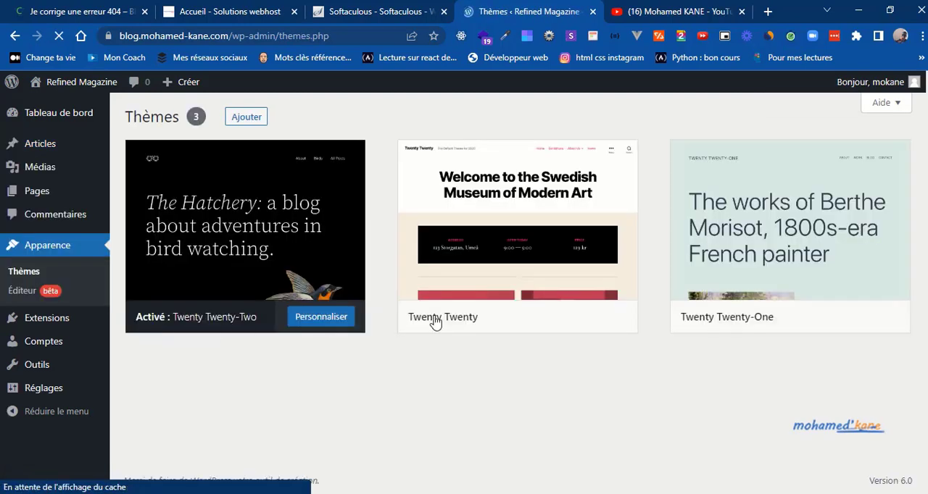
left_click(534, 232)
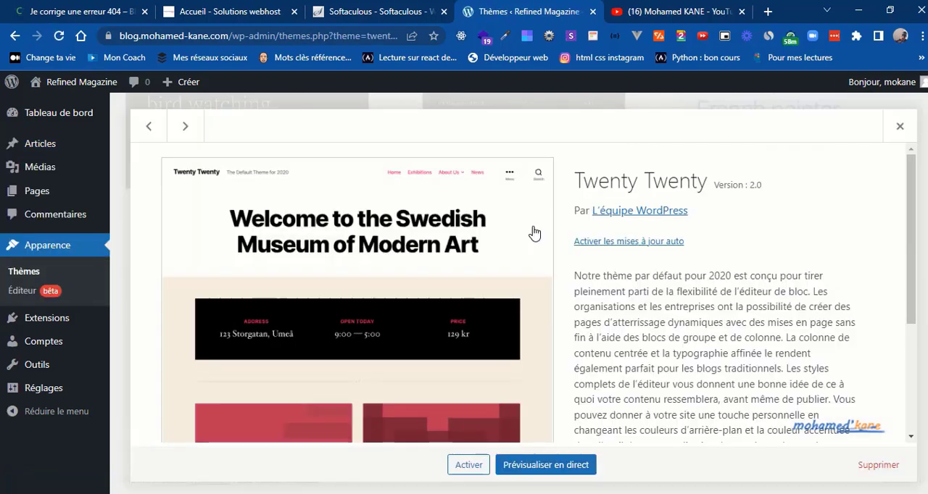
left_click(874, 468)
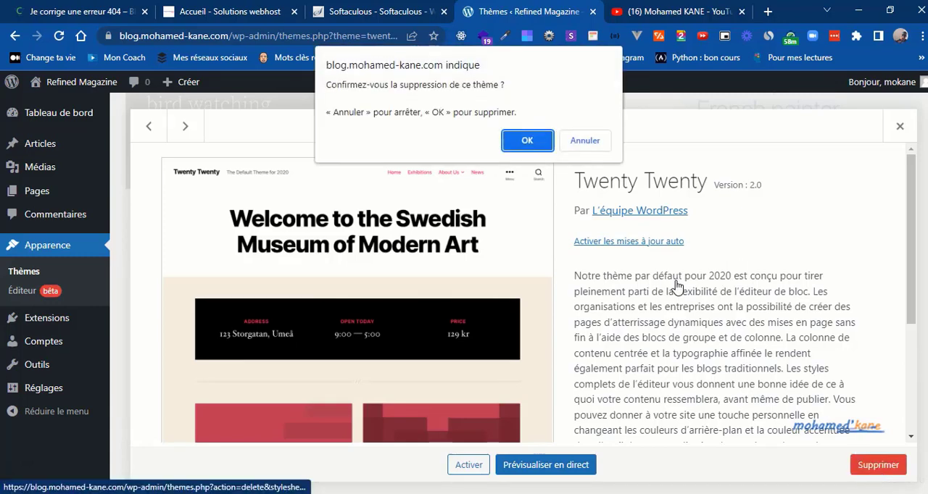
left_click(537, 145)
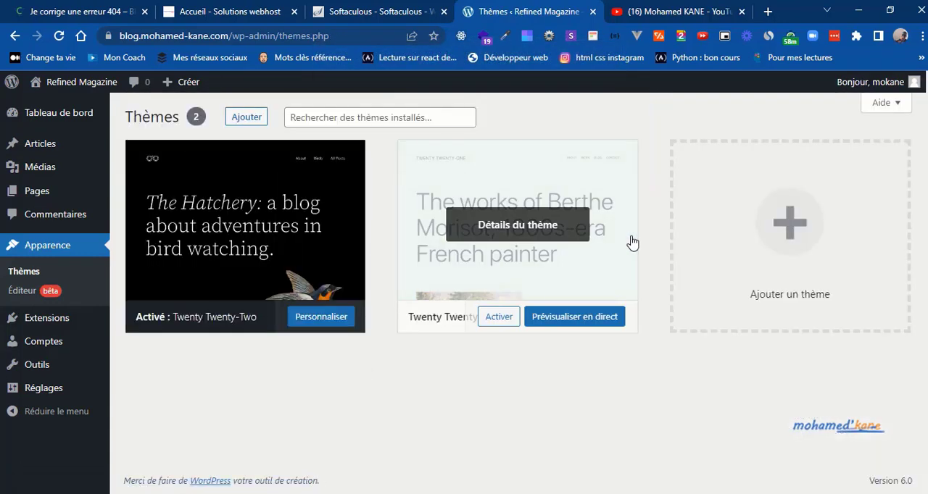
left_click(632, 242)
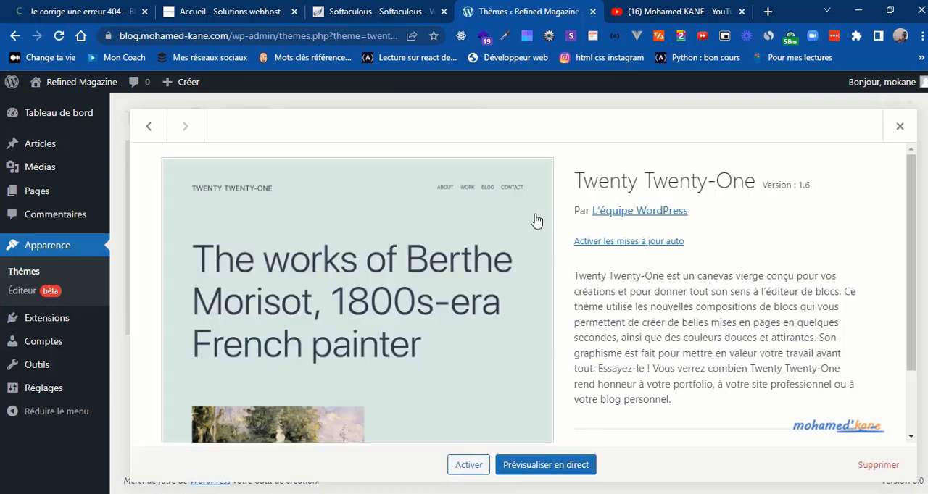
left_click(878, 465)
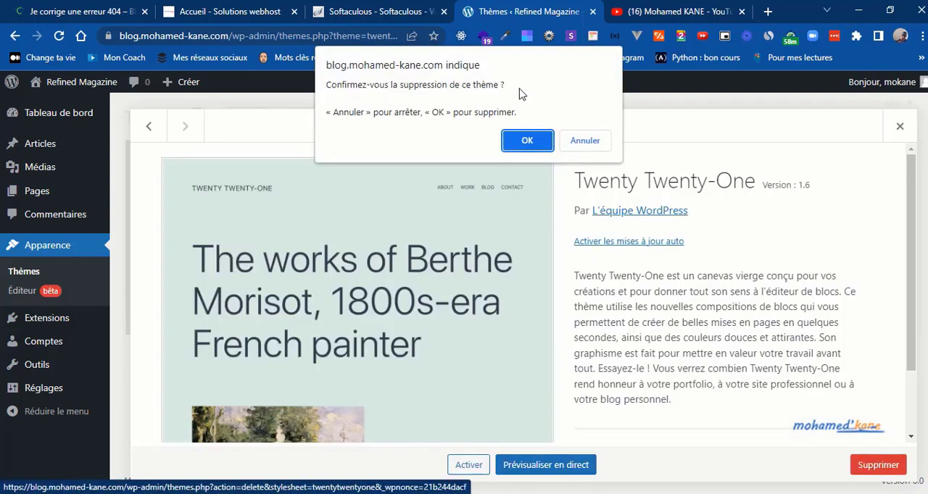
left_click(527, 141)
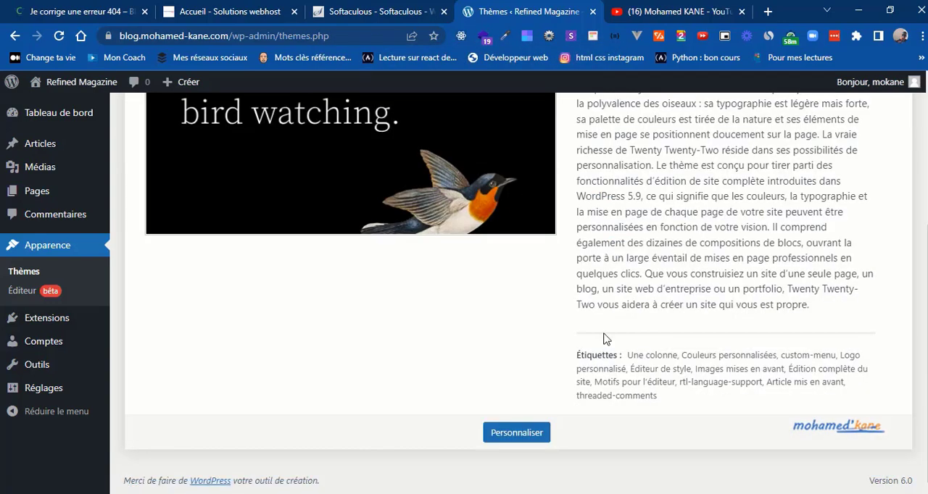
Step: Enable automatic updates for the active Twenty Twenty-Two theme
scroll(556, 355, "up", 4)
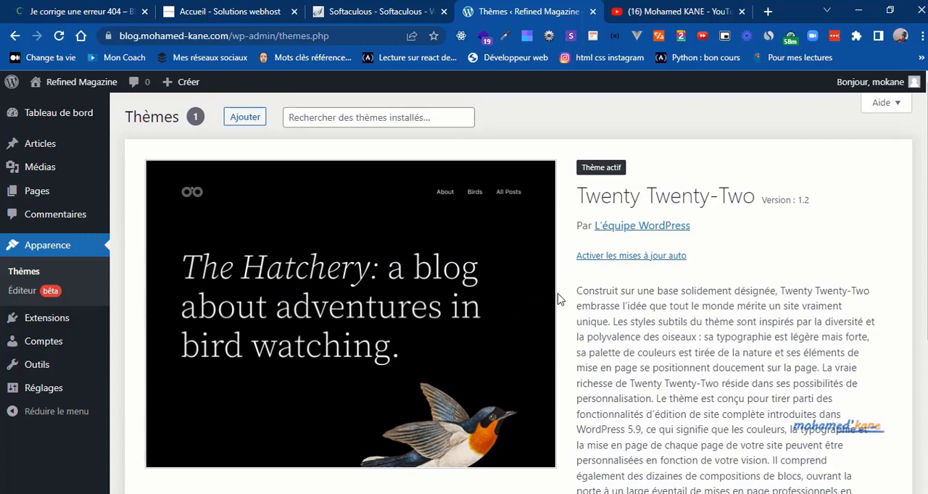
left_click(620, 256)
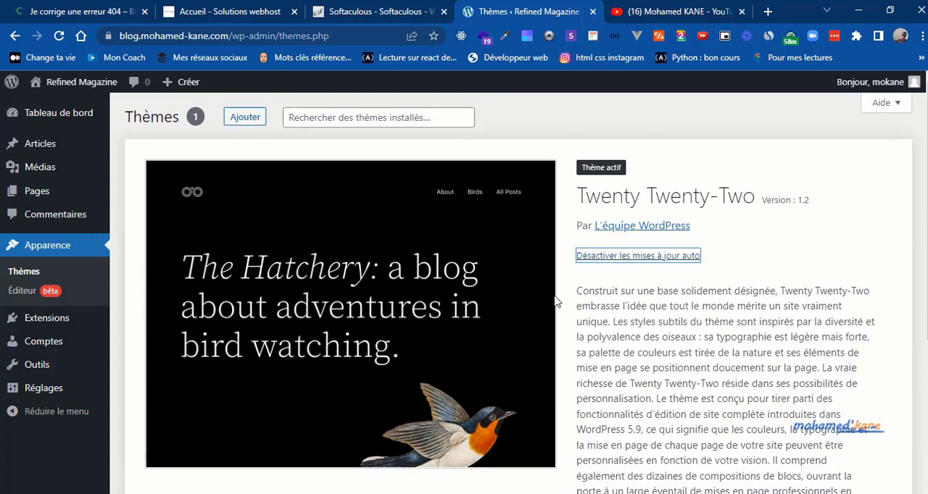
left_click(600, 125)
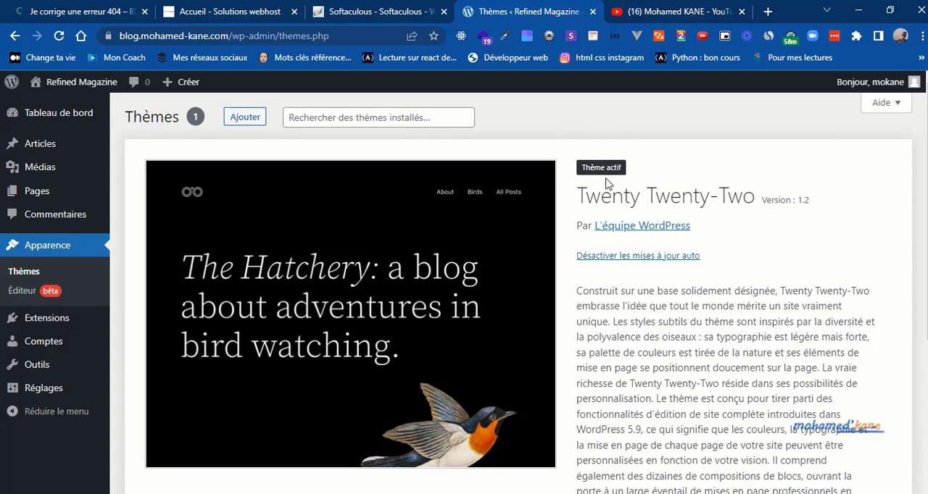
Step: Hide all six dashboard elements, from site health to the welcome panel, through the dashboard's screen options
mouse_move(58, 114)
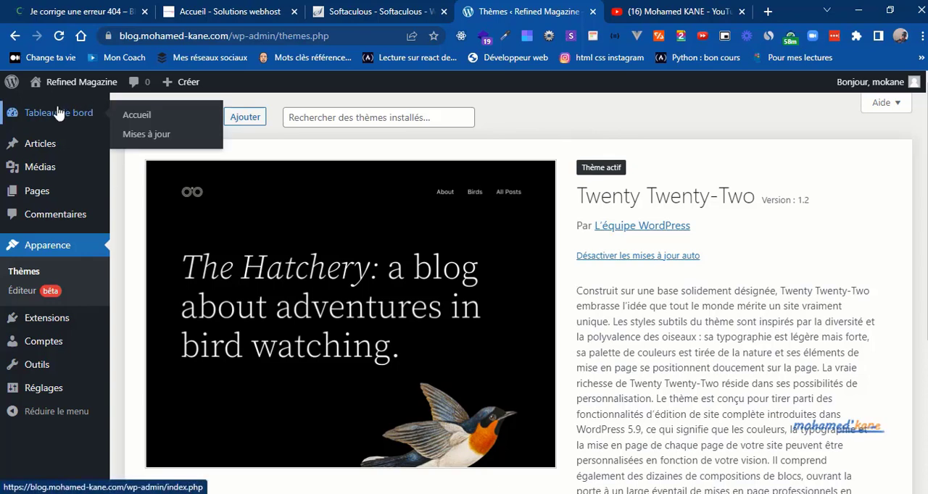
left_click(55, 116)
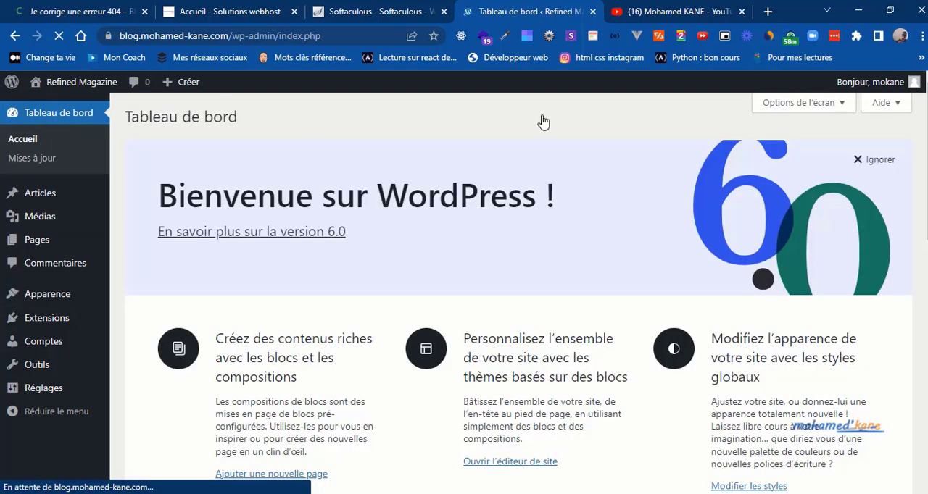
left_click(783, 110)
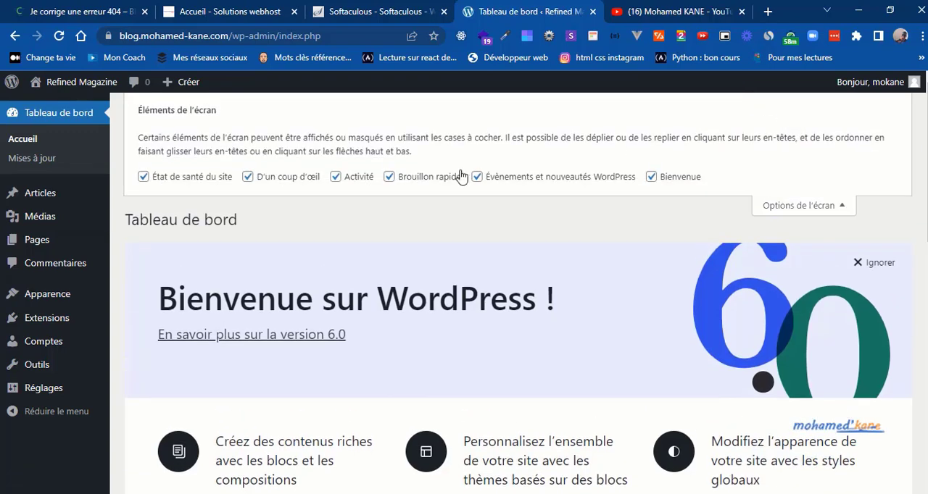
left_click(143, 177)
left_click(247, 177)
left_click(357, 181)
left_click(429, 182)
left_click(517, 183)
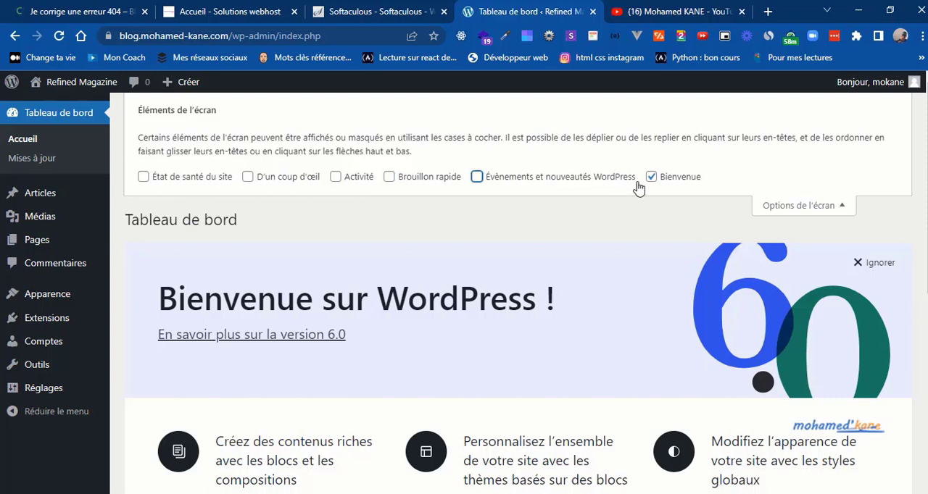
left_click(668, 178)
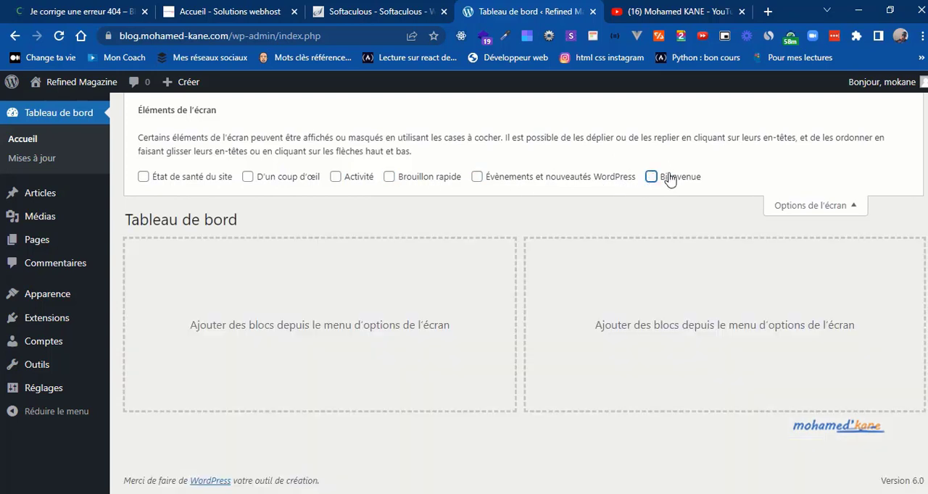
left_click(786, 203)
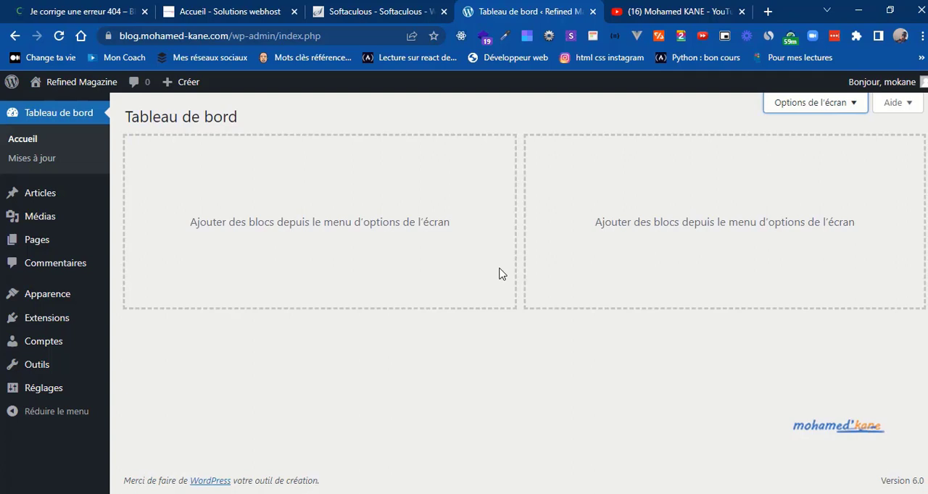
Step: Add an article category named Apprendre WordPress with no parent, leaving its slug and description empty
mouse_move(70, 217)
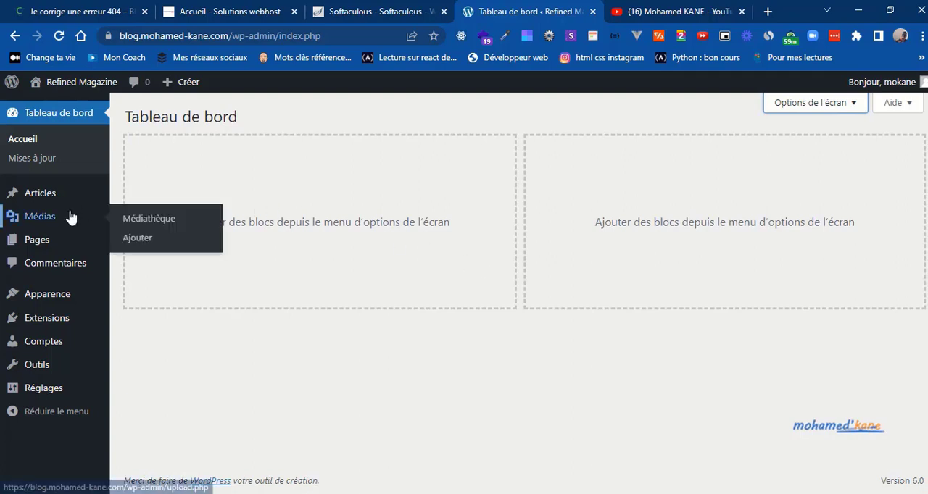
mouse_move(58, 196)
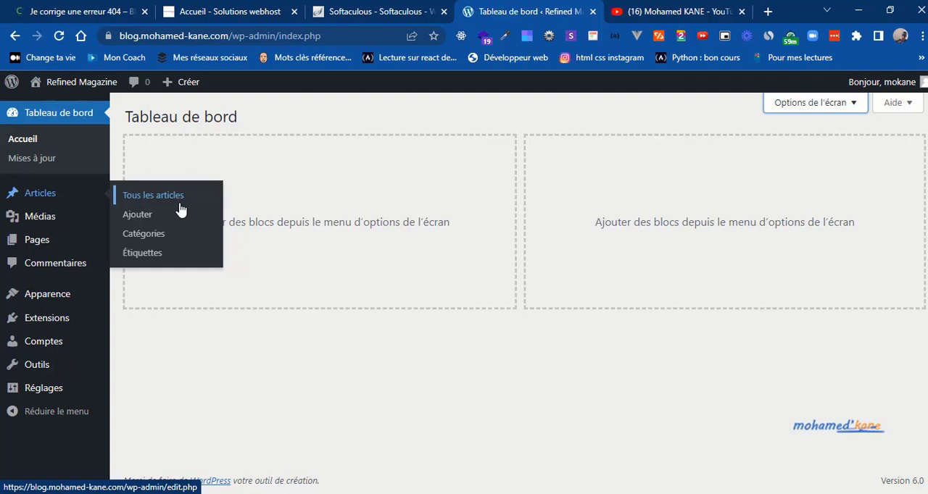
left_click(136, 234)
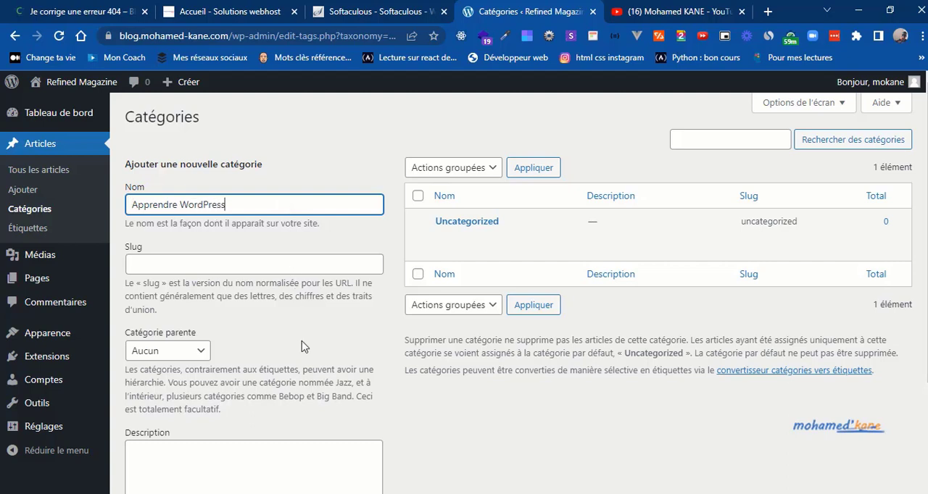
left_click(386, 414)
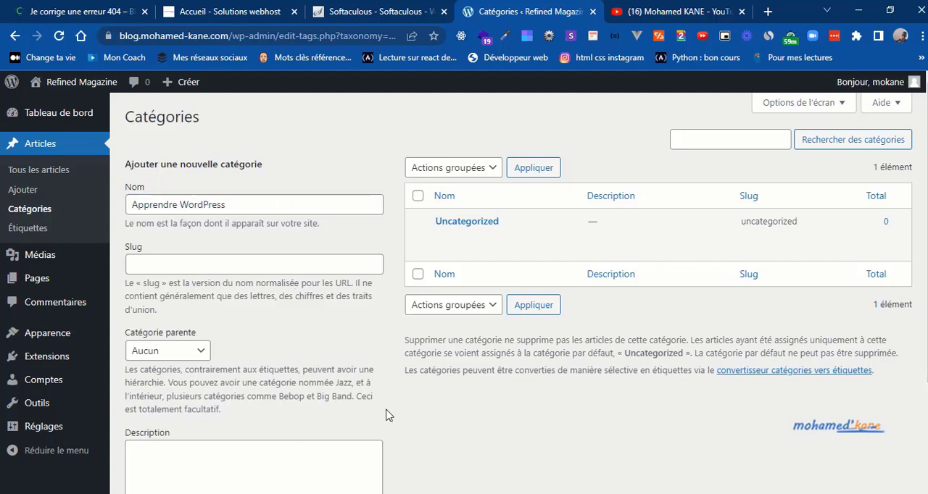
scroll(385, 415, "down", 1)
scroll(386, 415, "down", 1)
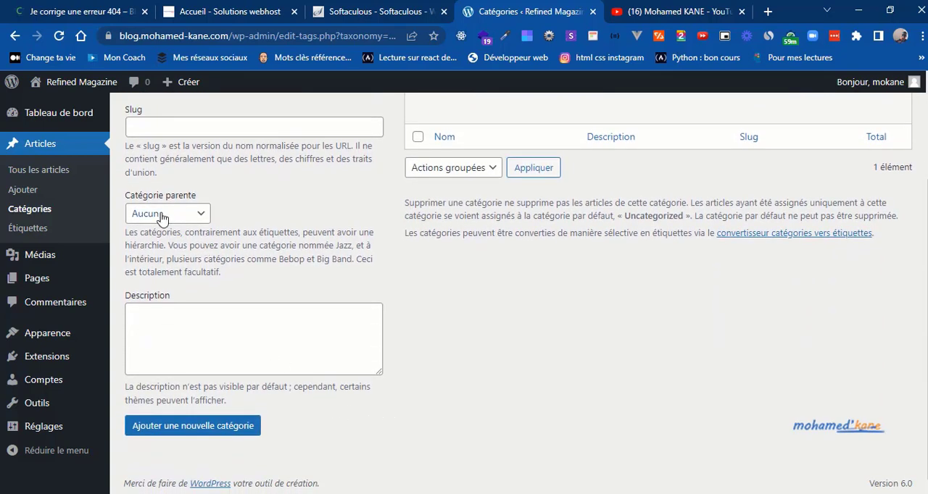
left_click(169, 310)
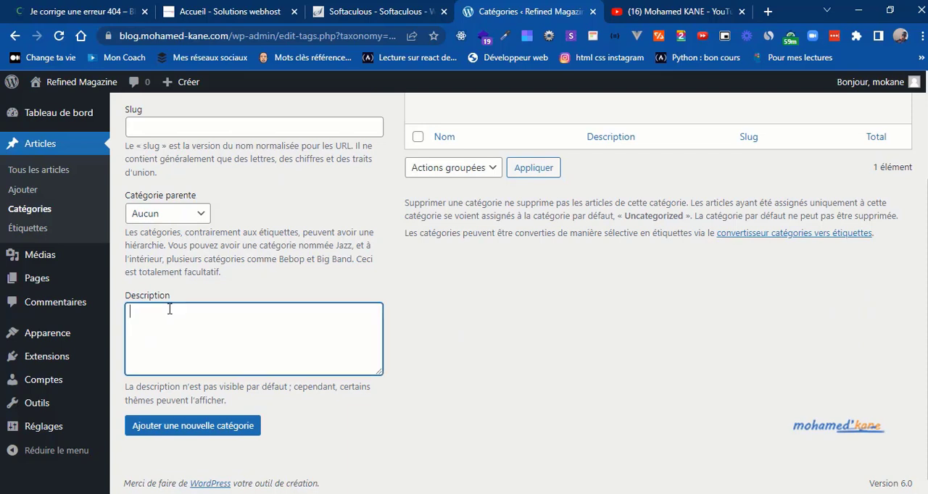
left_click(283, 403)
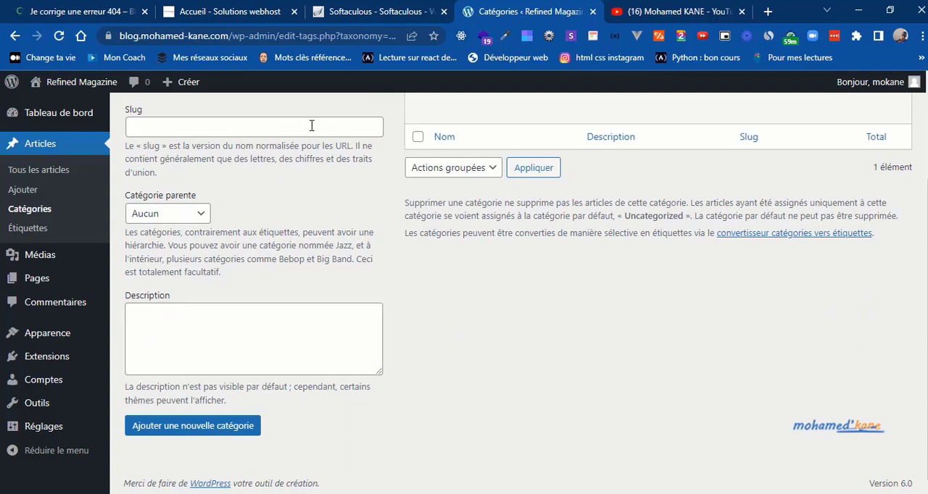
left_click(265, 124)
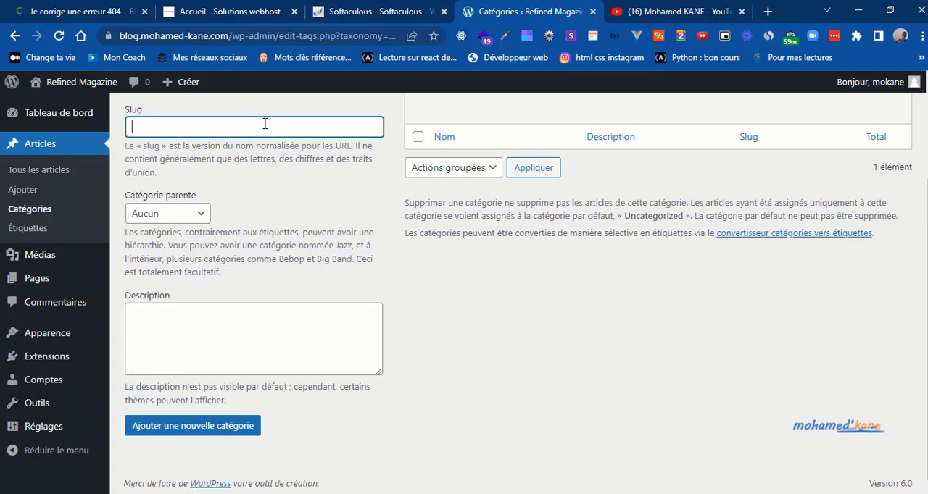
left_click(264, 187)
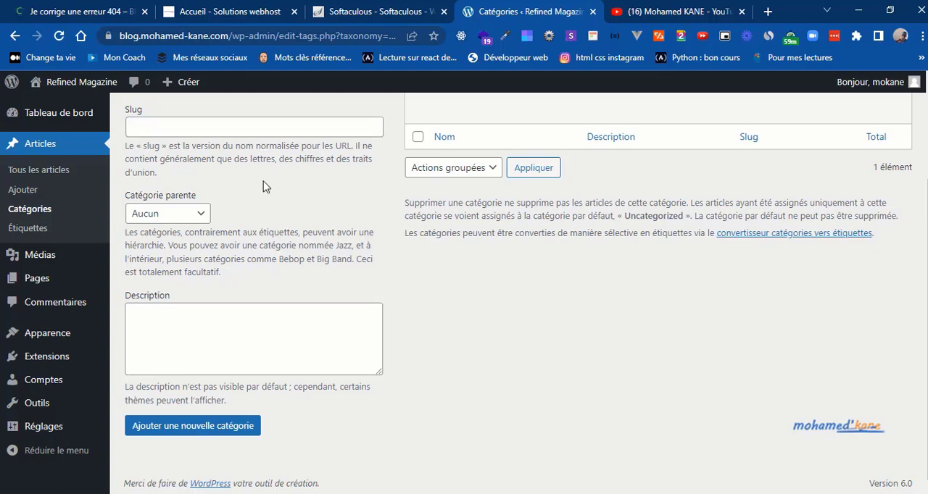
left_click(194, 427)
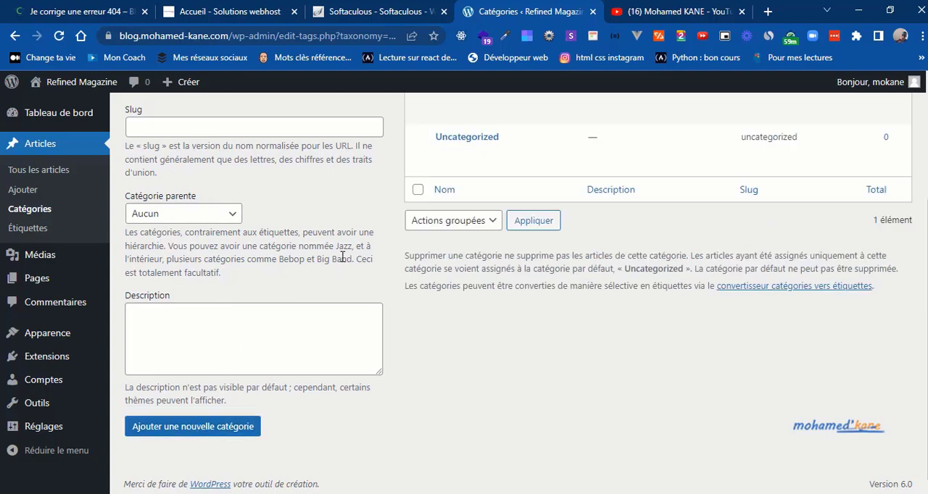
Step: Add a second article category named Astuces with no parent category
scroll(342, 258, "up", 2)
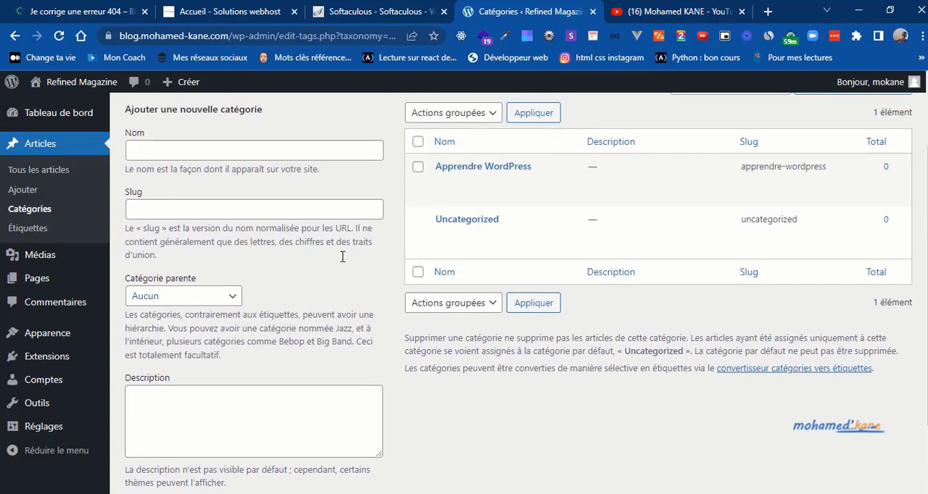
left_click(199, 154)
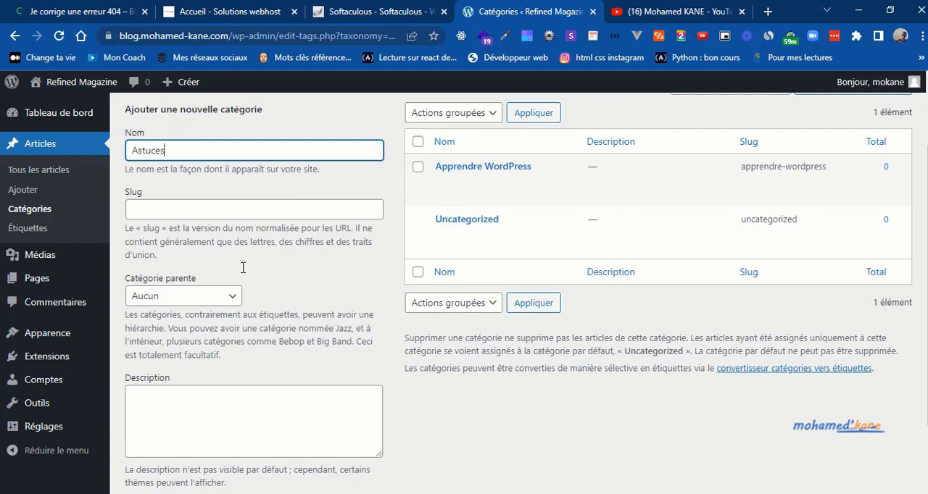
left_click(366, 337)
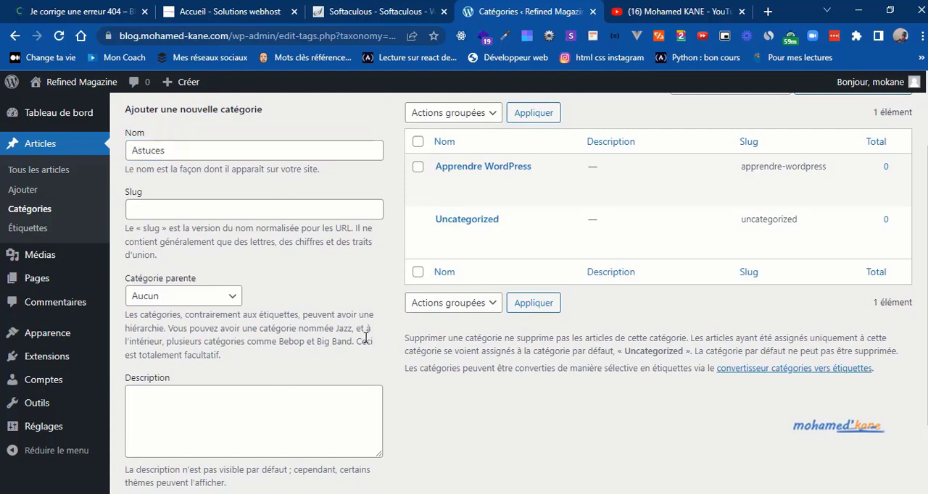
scroll(366, 337, "down", 2)
left_click(192, 435)
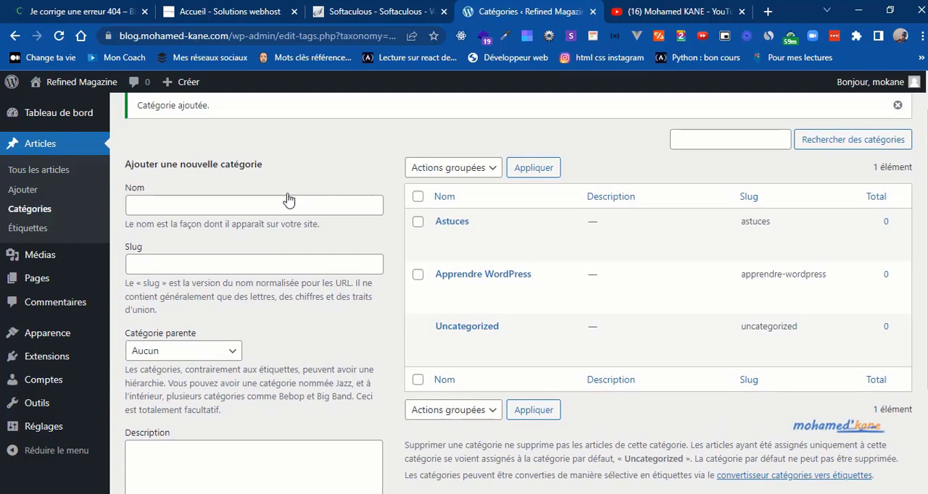
Step: Add a third article category named Thème with no parent category
left_click(263, 202)
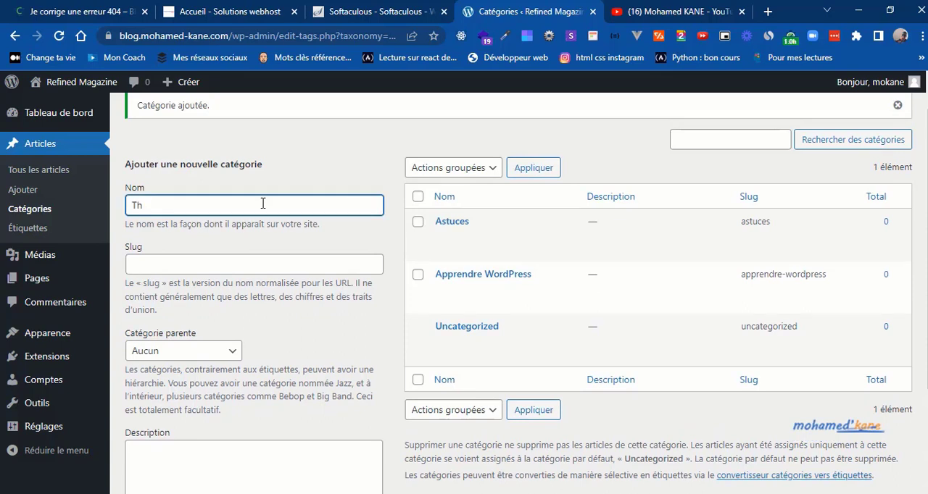
type("Thème")
scroll(383, 389, "down", 2)
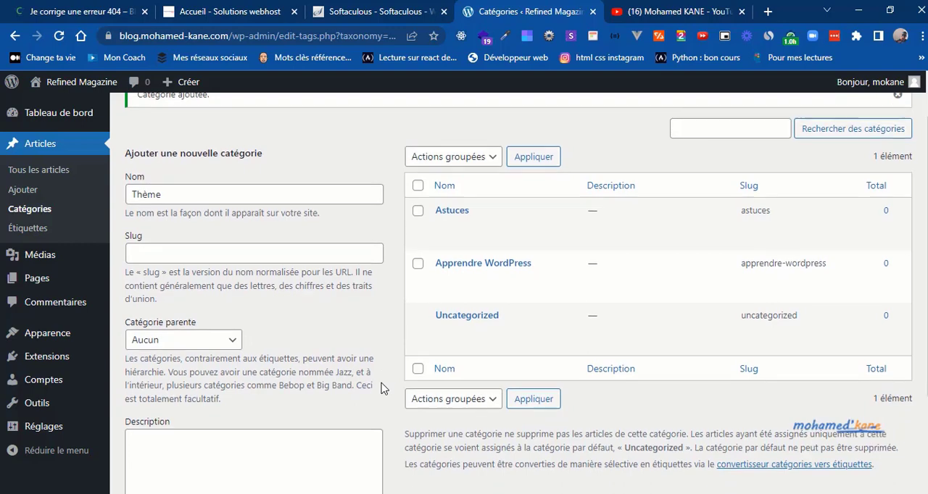
scroll(383, 389, "down", 2)
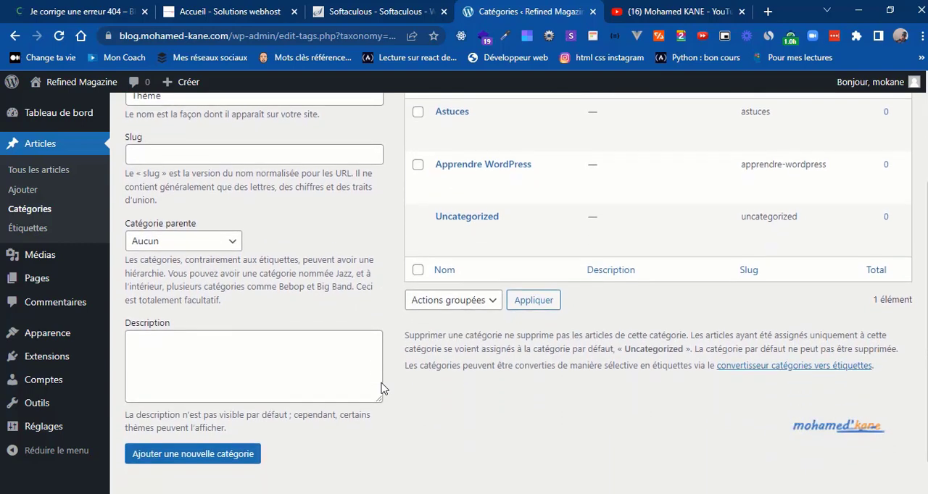
left_click(168, 455)
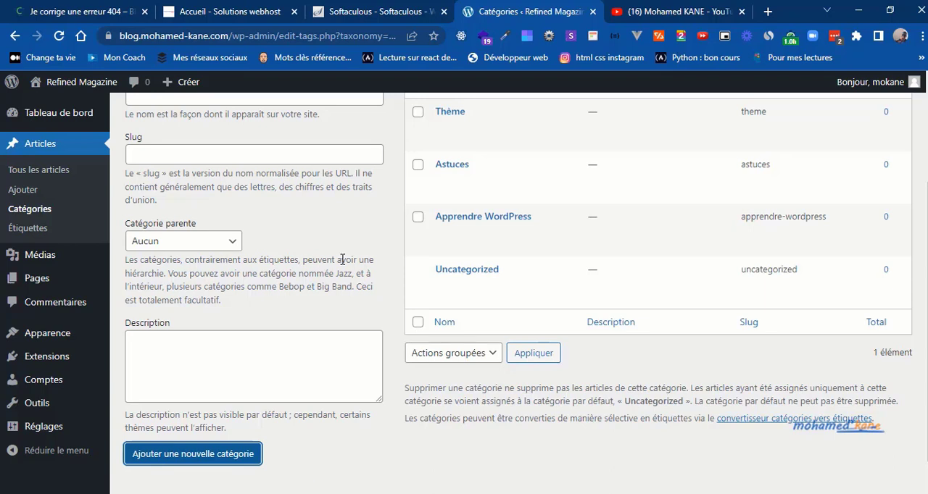
Step: Add an article category named Debugging with no parent category, leaving its slug and description empty
scroll(342, 259, "up", 3)
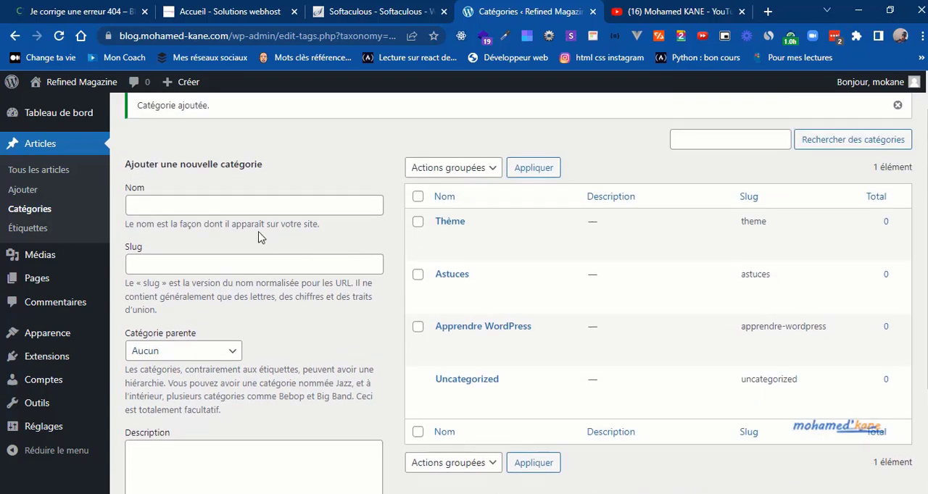
left_click(227, 206)
type("Debu")
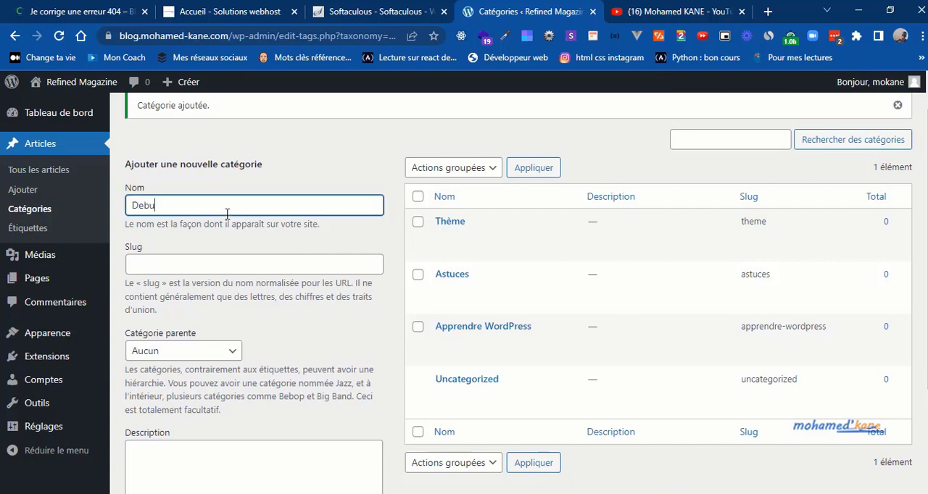
type("gging")
left_click(377, 409)
scroll(378, 408, "down", 3)
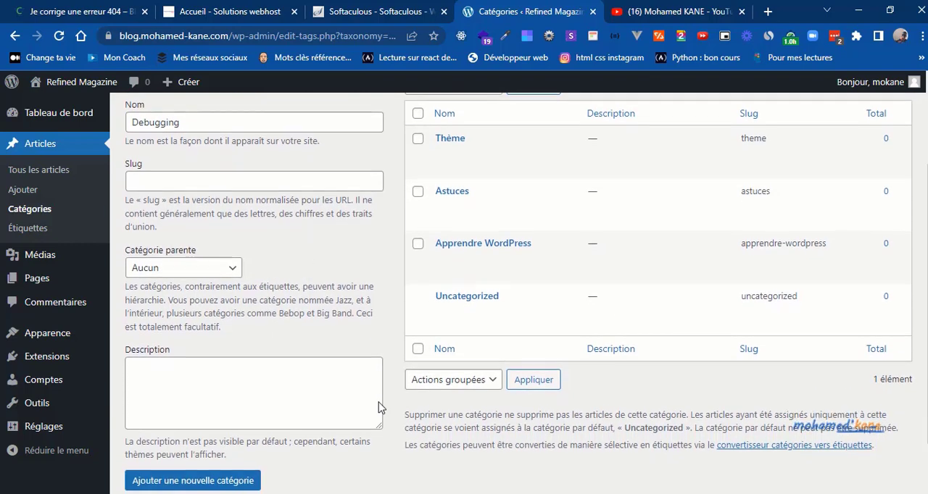
left_click(227, 455)
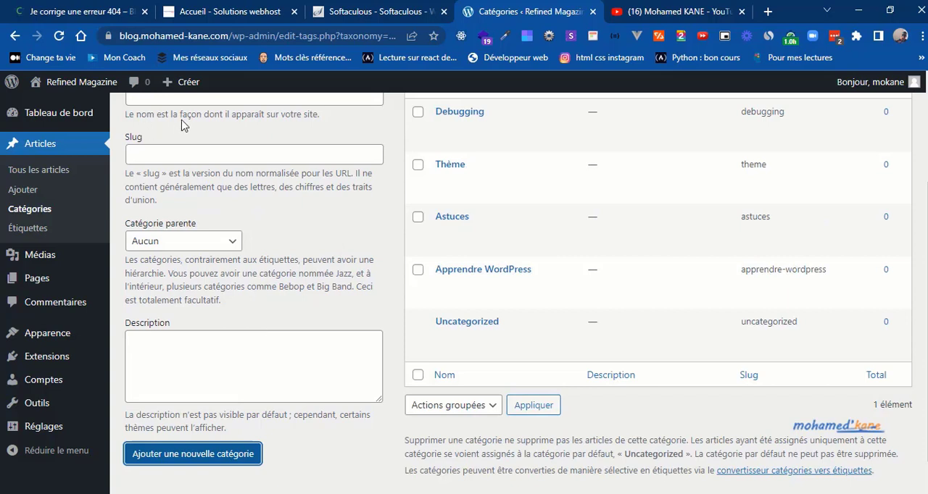
Step: Add an article category named Wordpress with no parent category
left_click(206, 103)
type("Wor")
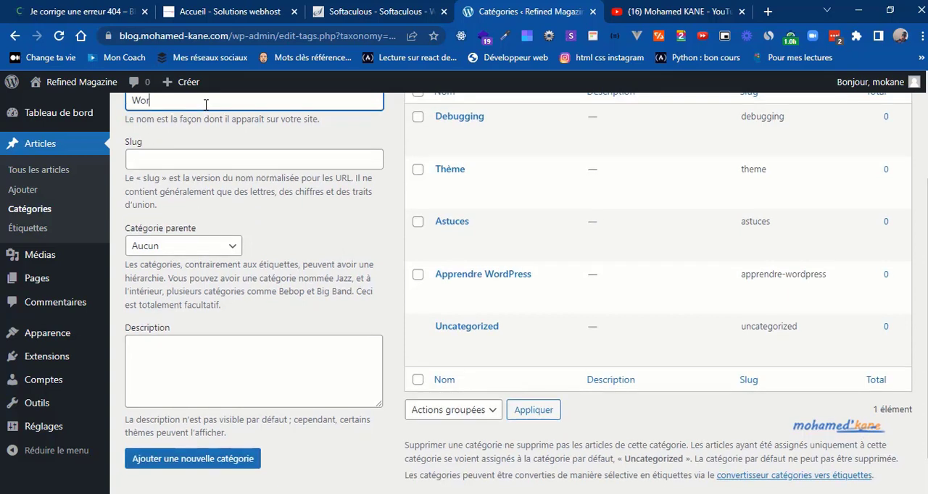
type("dpress")
left_click(170, 462)
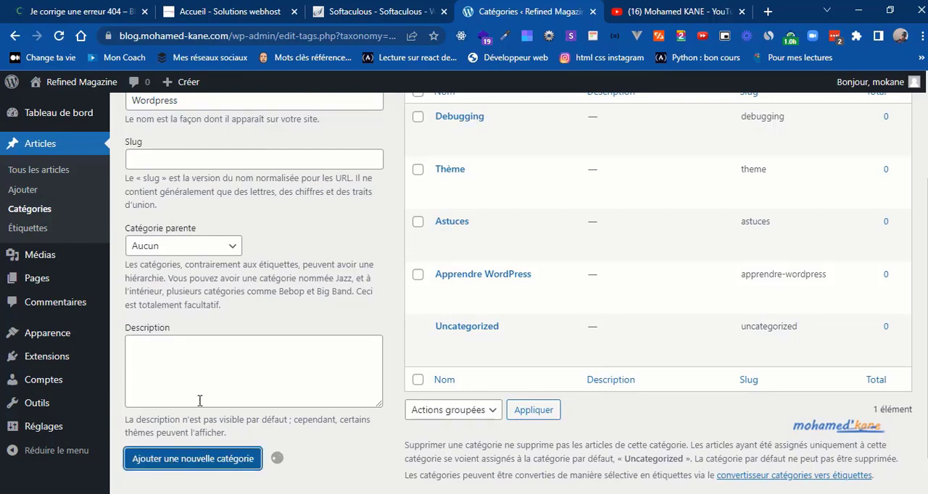
Step: Add two more parentless article categories, one named SEO and one named Projet
left_click(223, 102)
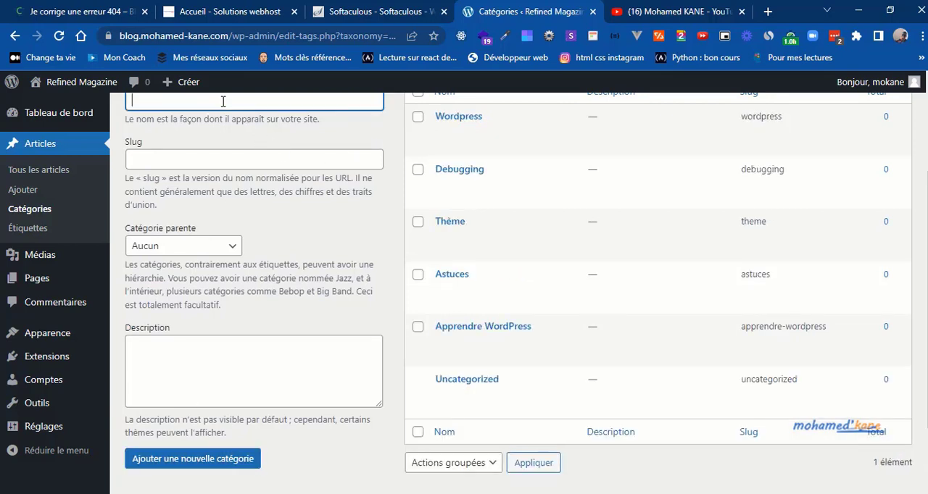
type("SEO")
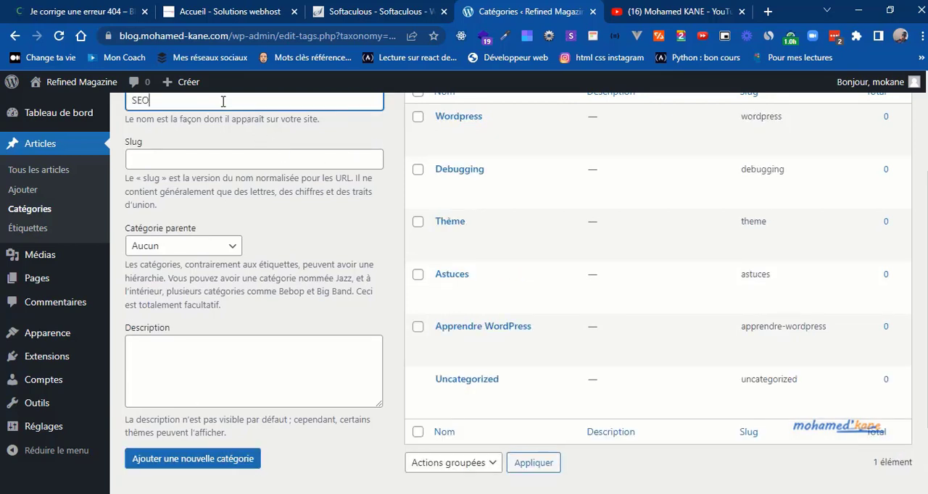
left_click(181, 470)
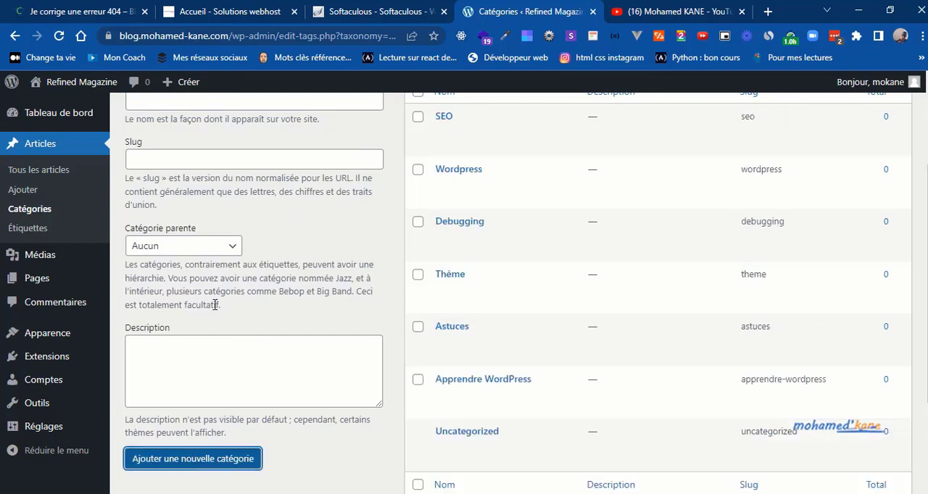
left_click(284, 105)
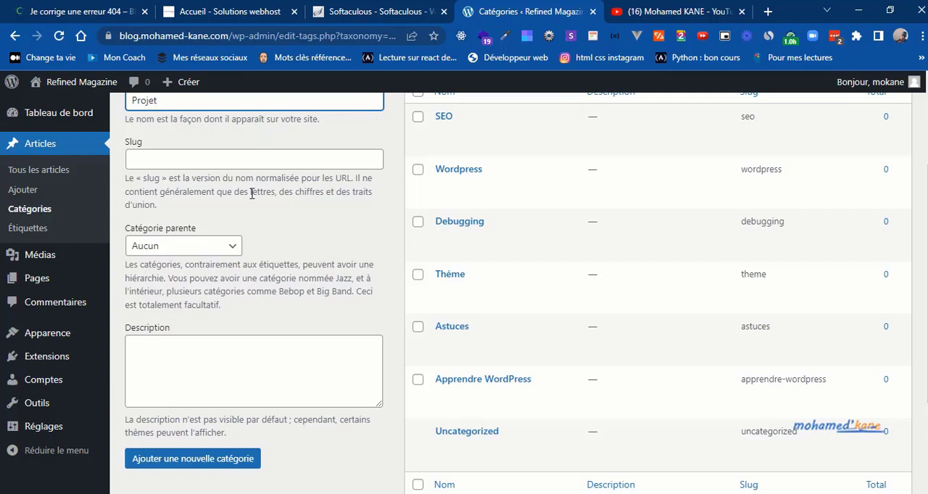
left_click(192, 460)
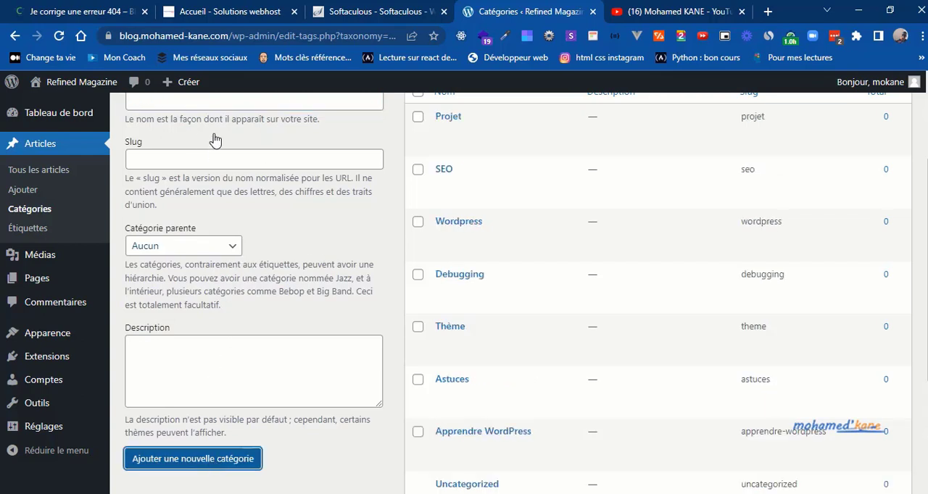
Step: Add an article category named Veille technologique with no parent category
left_click(214, 108)
type("Veille tec")
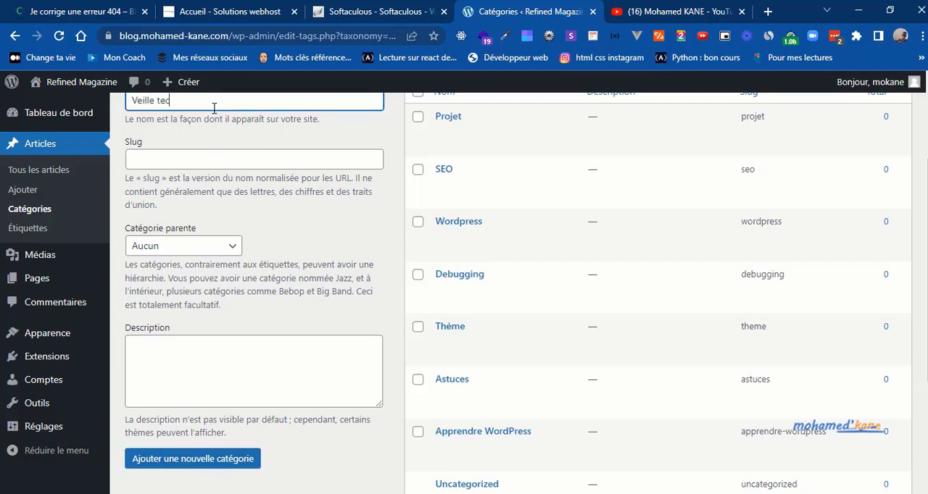
type("hnologique")
left_click(160, 461)
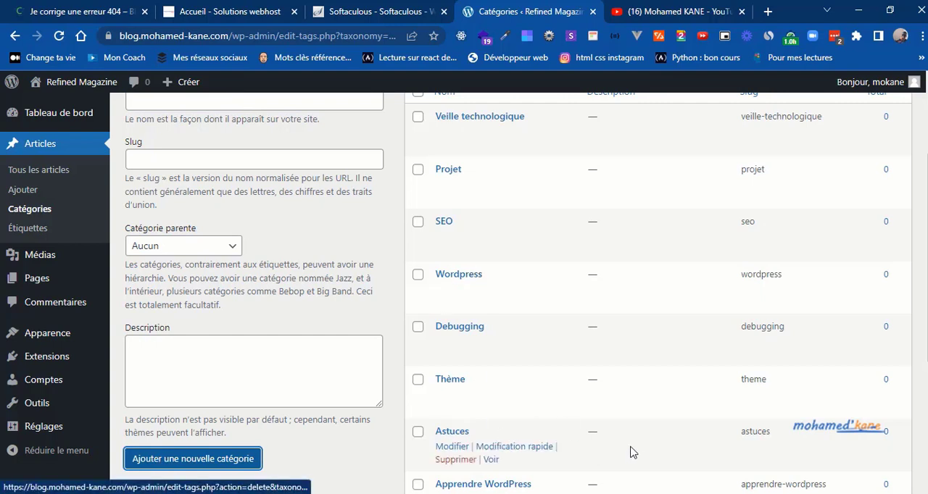
Step: Review the full list of categories and open the list of all articles
scroll(631, 452, "down", 2)
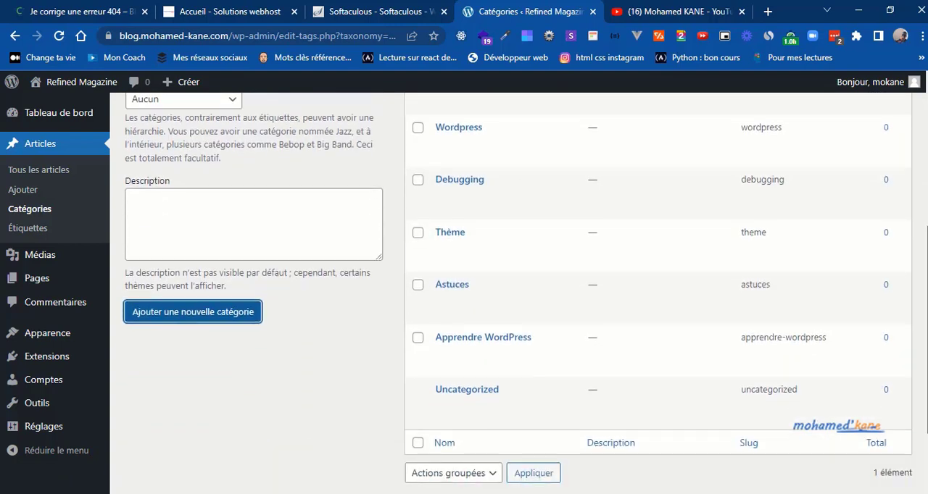
scroll(519, 293, "up", 4)
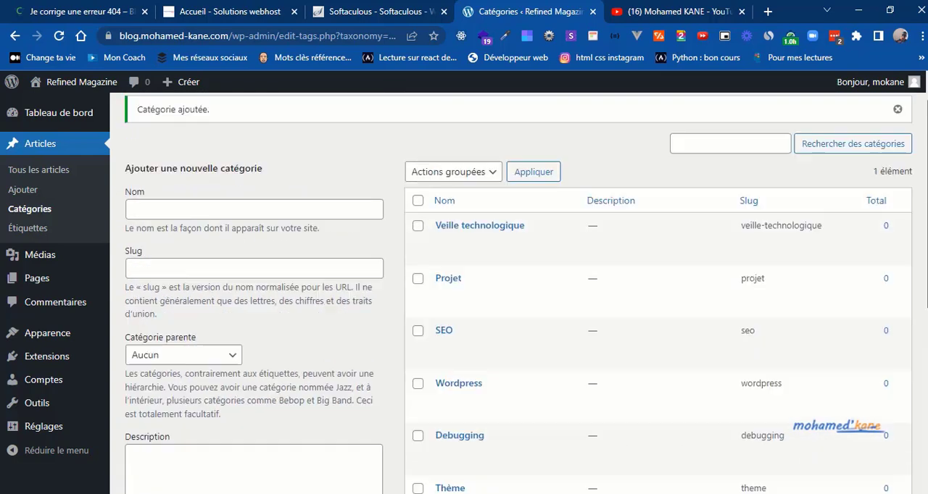
scroll(519, 294, "up", 1)
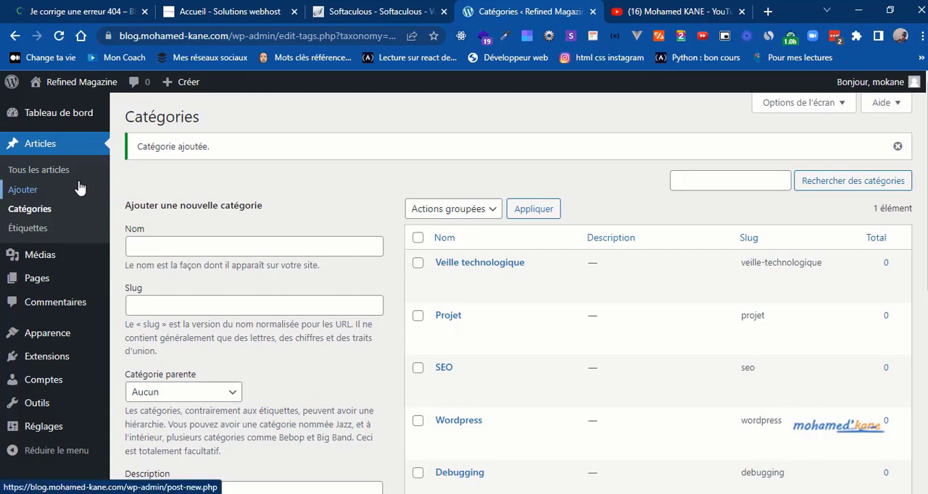
left_click(53, 178)
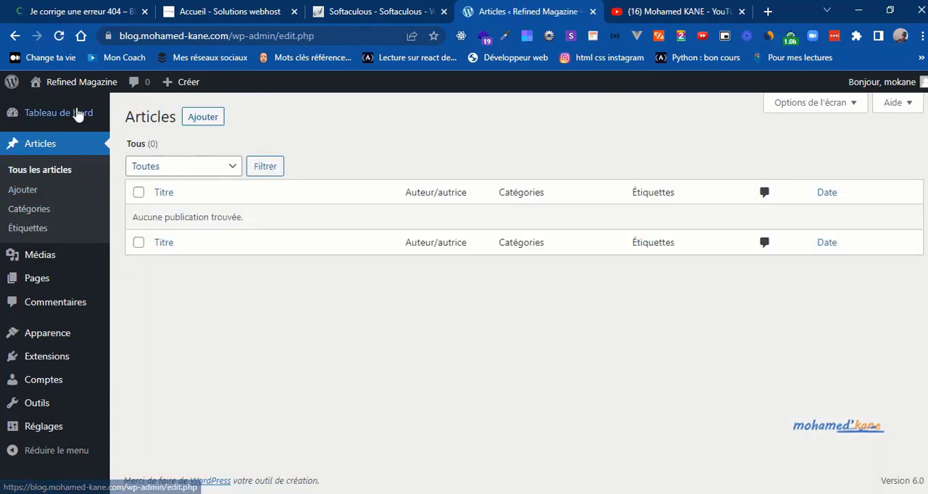
Step: Visit the public Refined Magazine site and examine its home page from header to footer
mouse_move(58, 87)
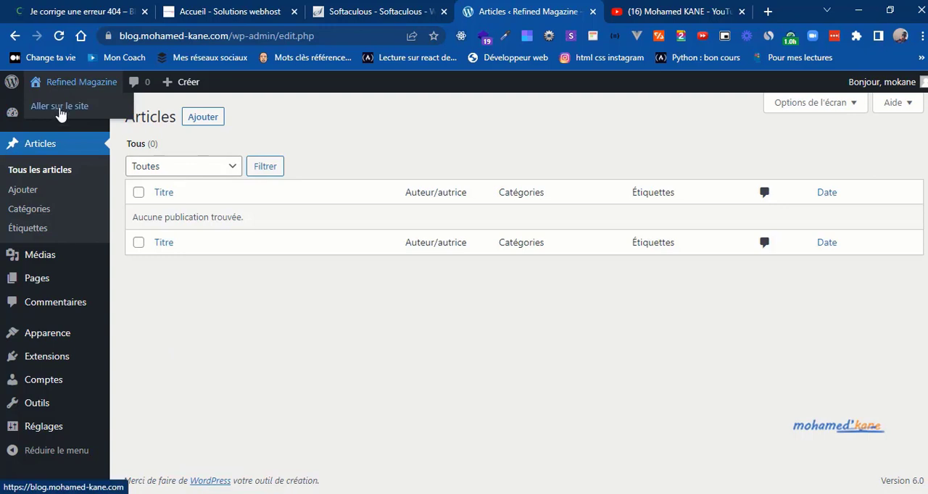
left_click(61, 113)
right_click(59, 109)
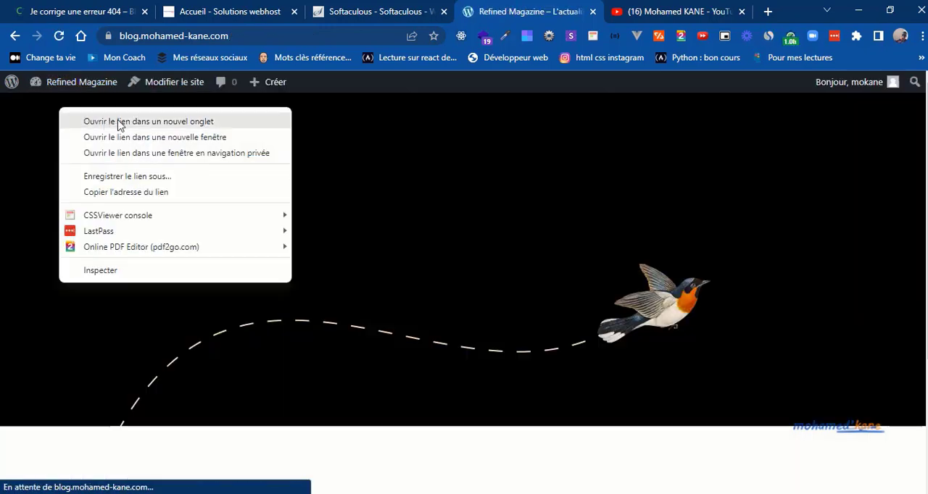
left_click(419, 179)
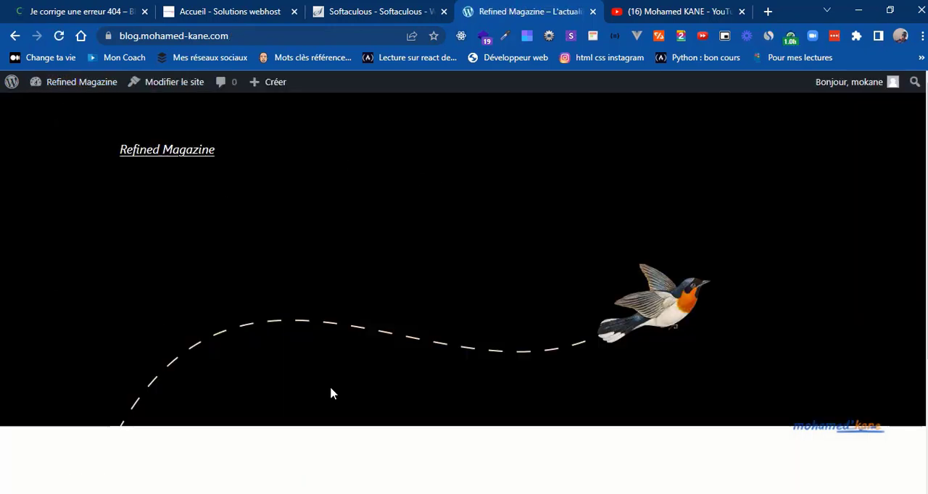
scroll(336, 325, "down", 3)
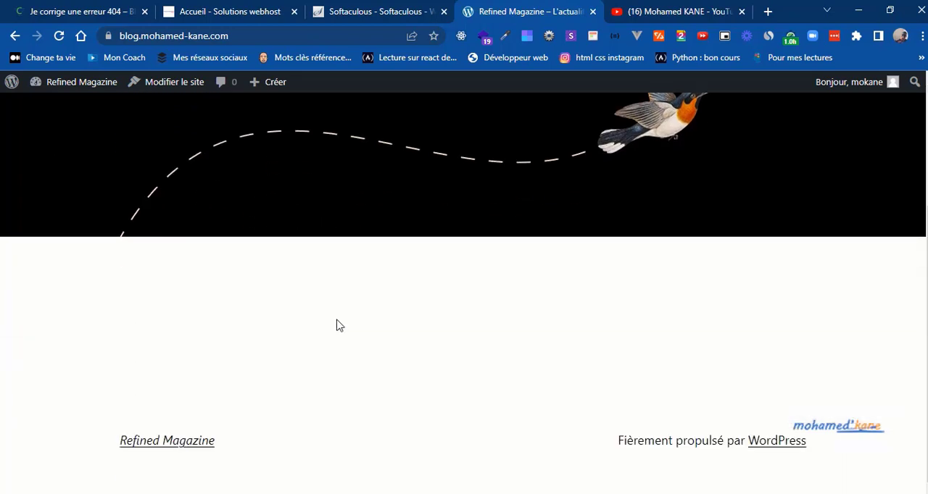
scroll(336, 325, "up", 3)
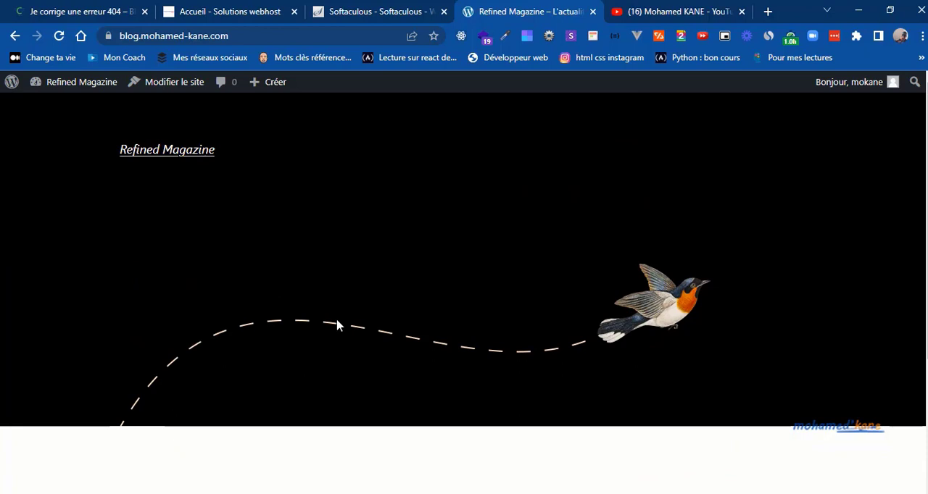
scroll(337, 325, "down", 3)
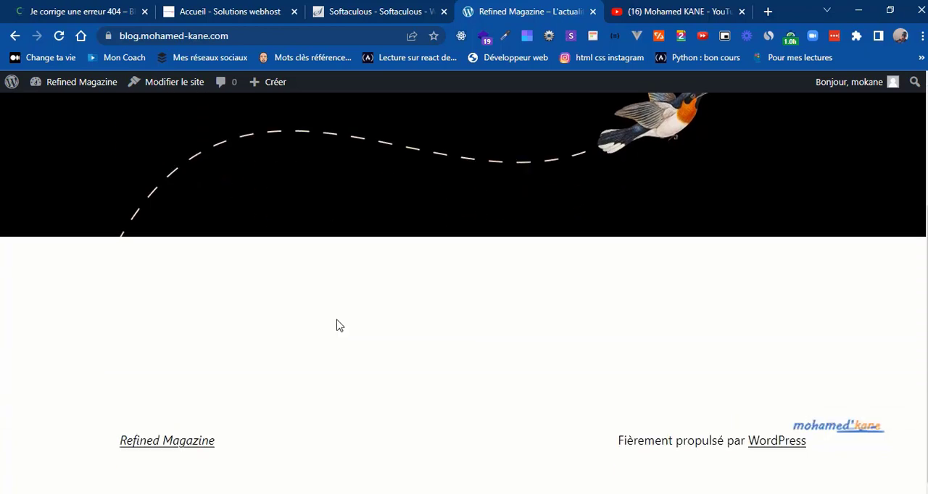
scroll(336, 325, "up", 3)
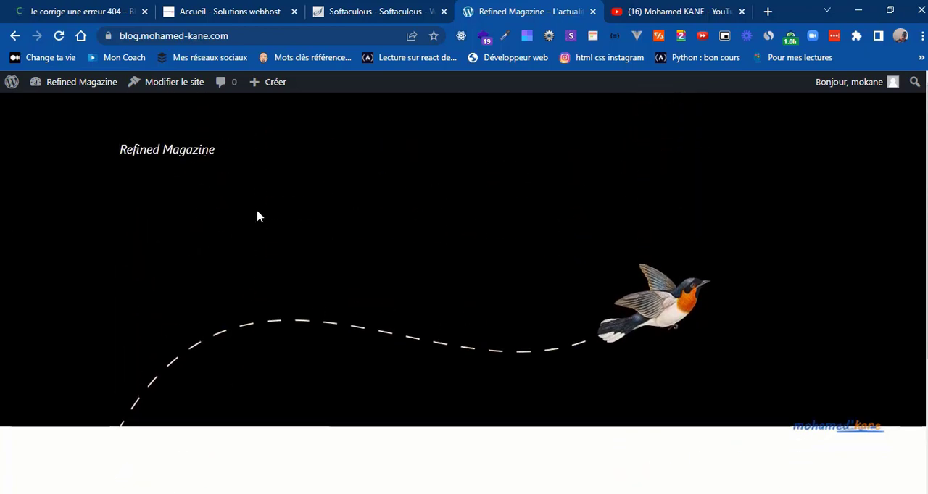
Step: Return to the site's dashboard and start a new article, placing the cursor in its title
mouse_move(72, 85)
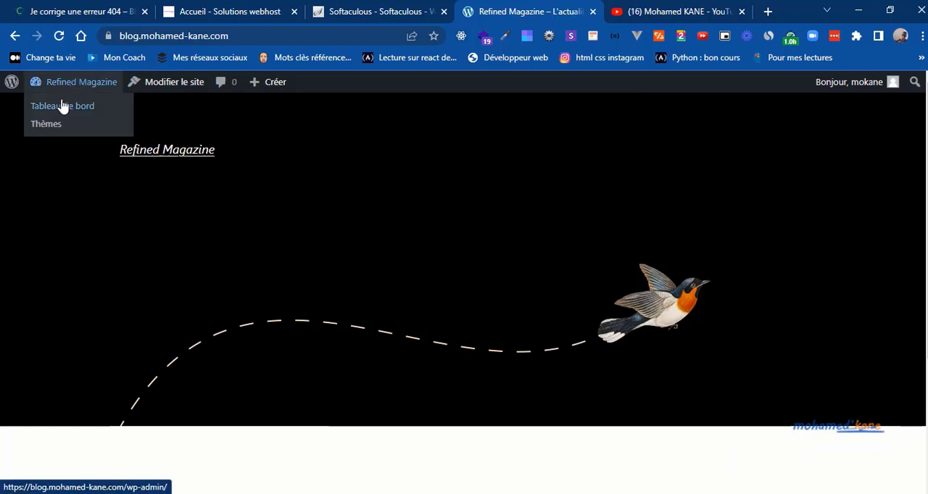
left_click(62, 106)
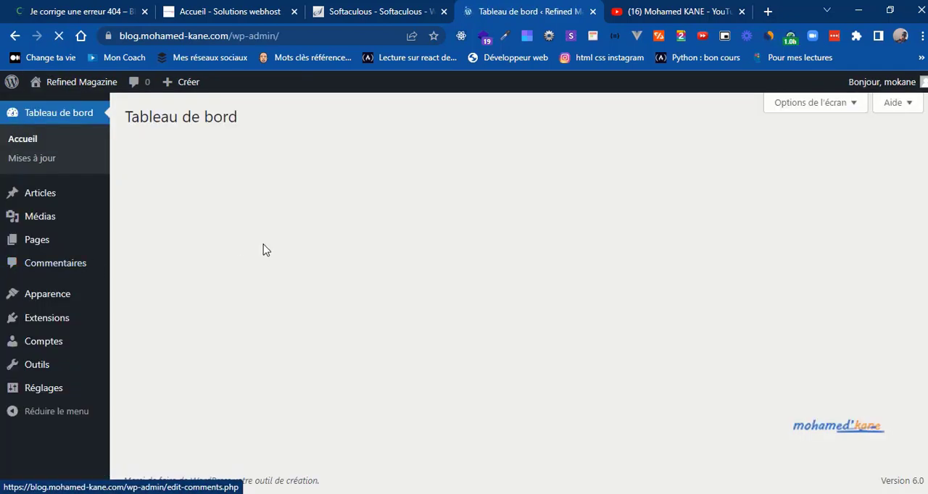
mouse_move(37, 194)
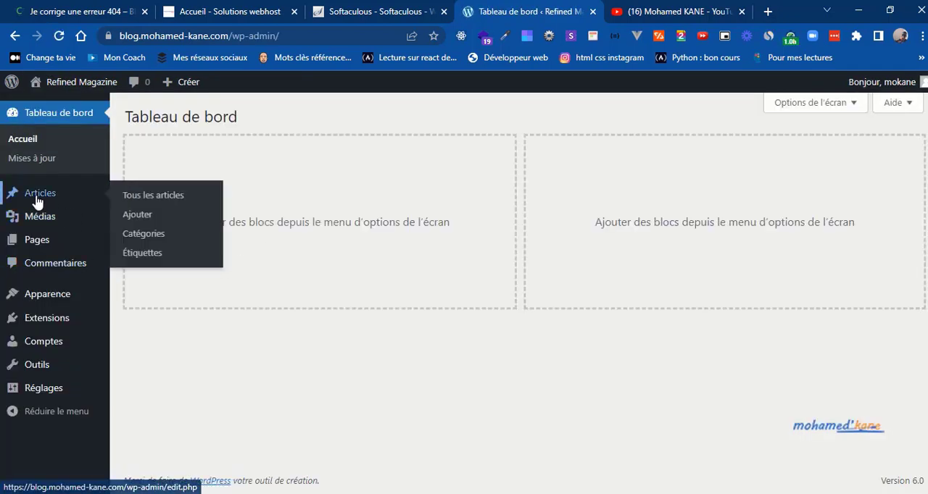
left_click(157, 218)
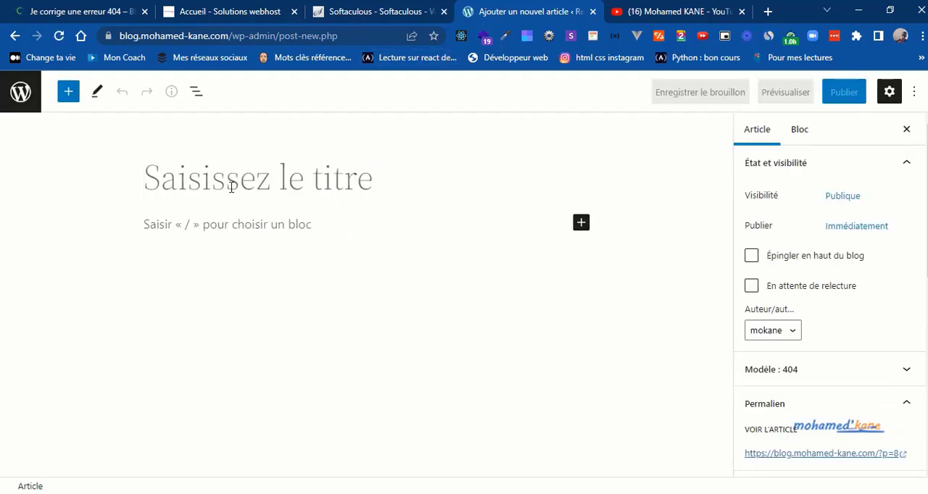
left_click(212, 224)
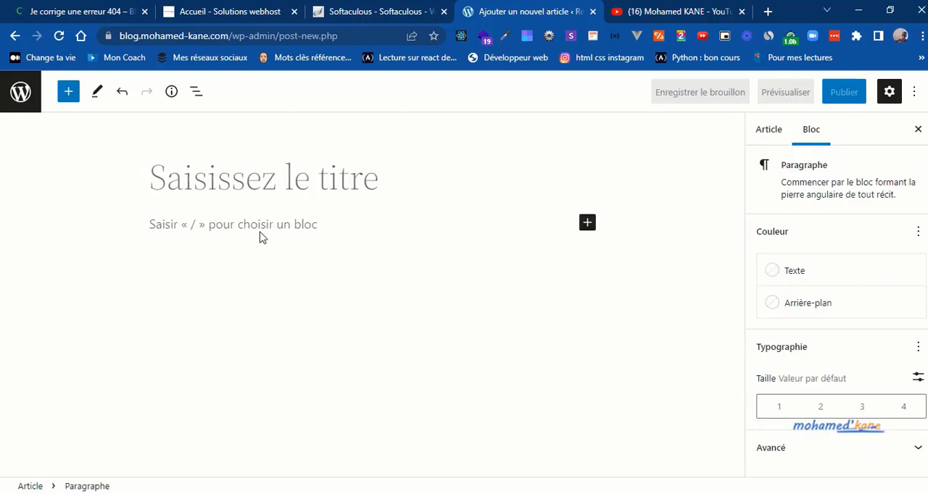
left_click(218, 189)
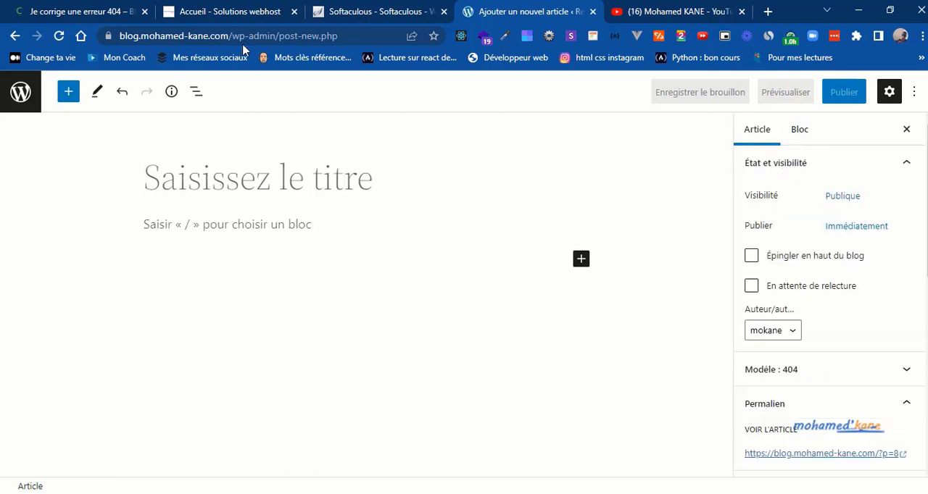
Step: Copy the title "Je corrige une erreur 404" from the reference blog article and use it as the new article's title
left_click(3, 6)
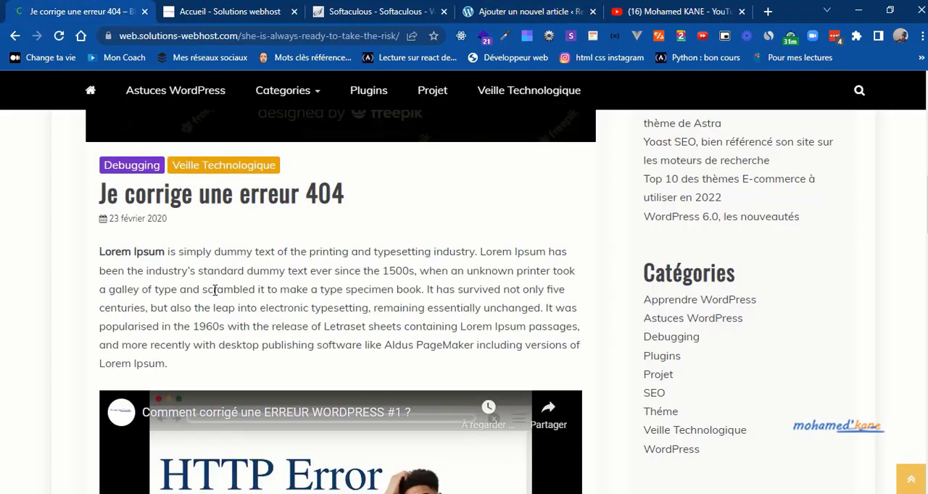
mouse_move(99, 194)
left_mouse_down()
mouse_move(350, 201)
mouse_move(100, 194)
left_mouse_up()
key("ctrl+c")
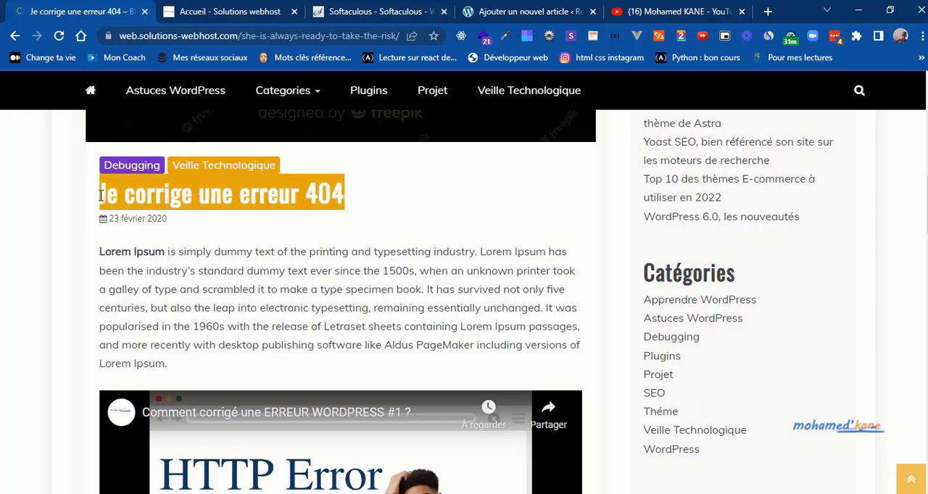
left_click(515, 12)
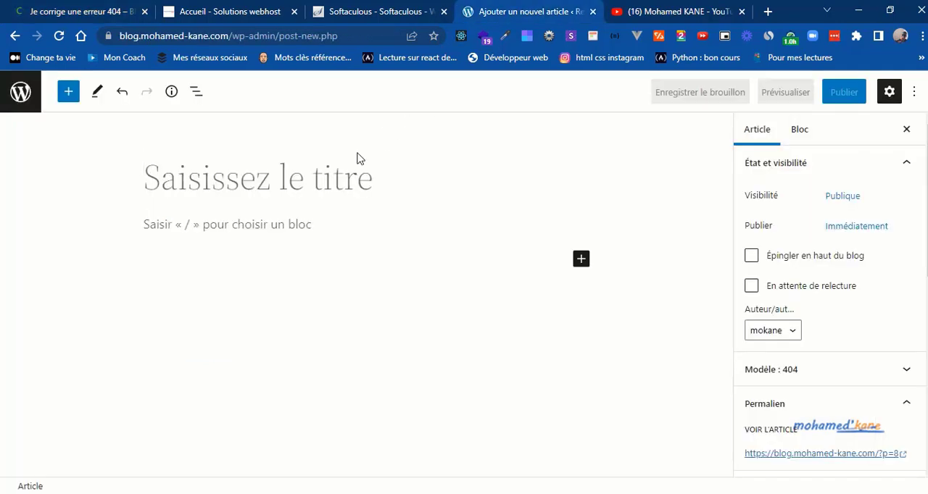
key("ctrl+v")
key("BackSpace")
type("4")
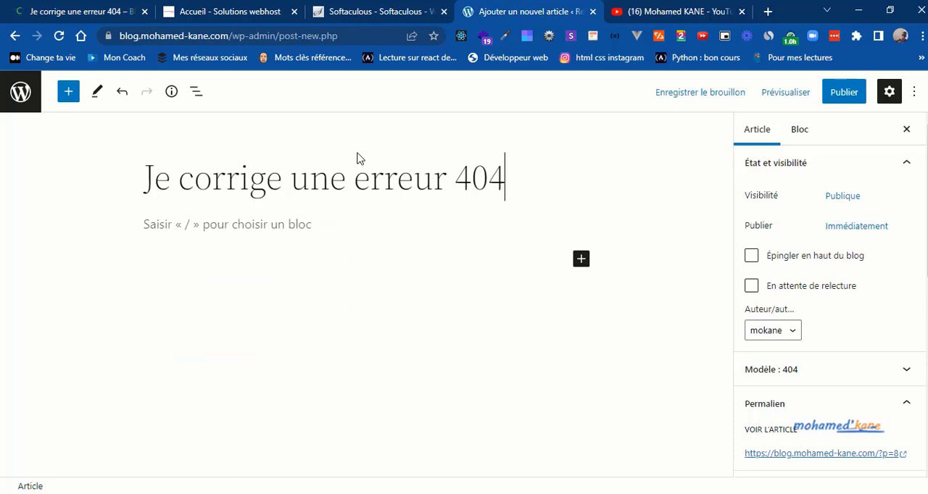
Step: Copy the first Lorem Ipsum paragraph from the reference blog article into the new article's body and start an empty paragraph below it
left_click(110, 6)
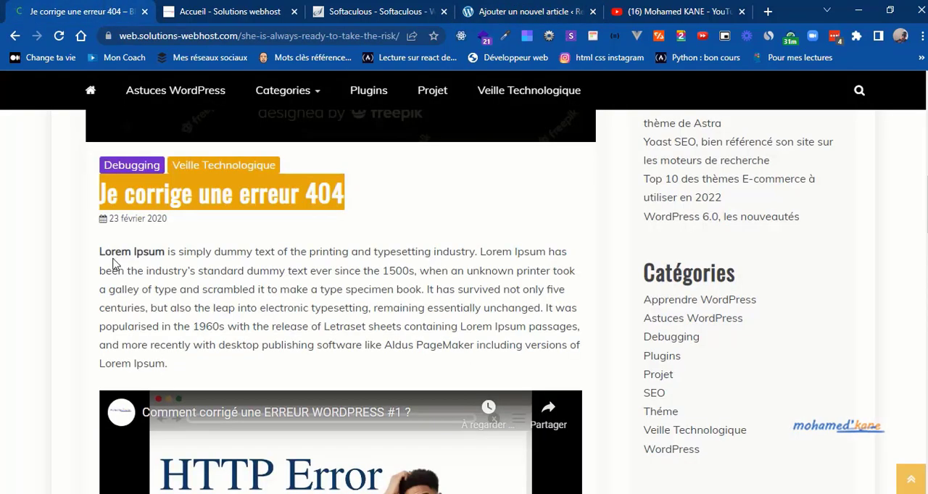
left_click_drag(101, 252, 177, 363)
key("ctrl+c")
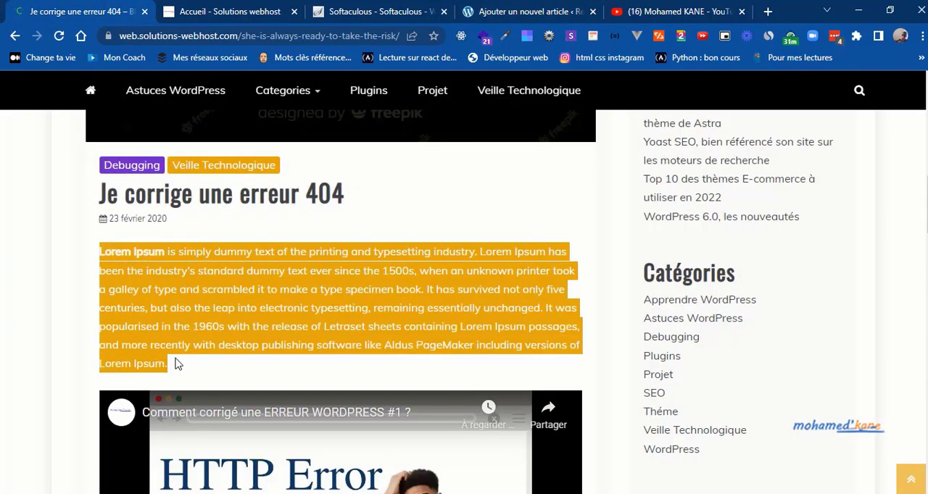
left_click(564, 8)
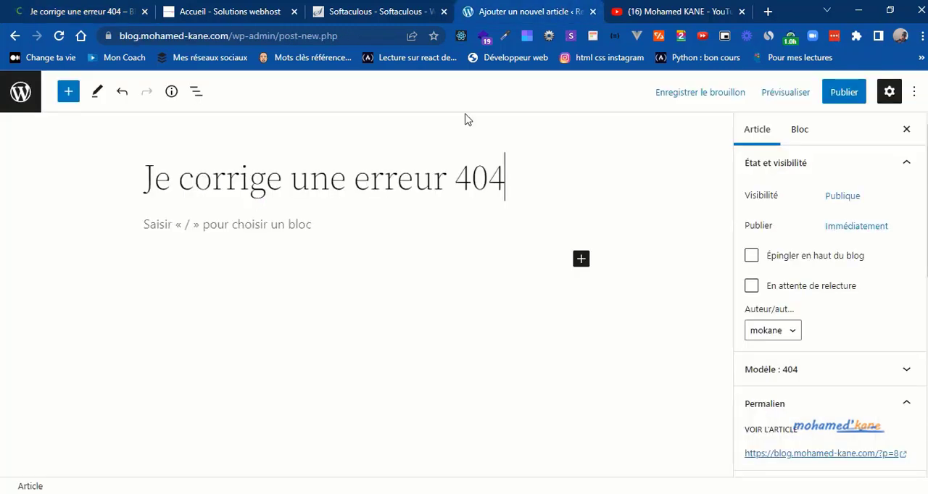
left_click(287, 219)
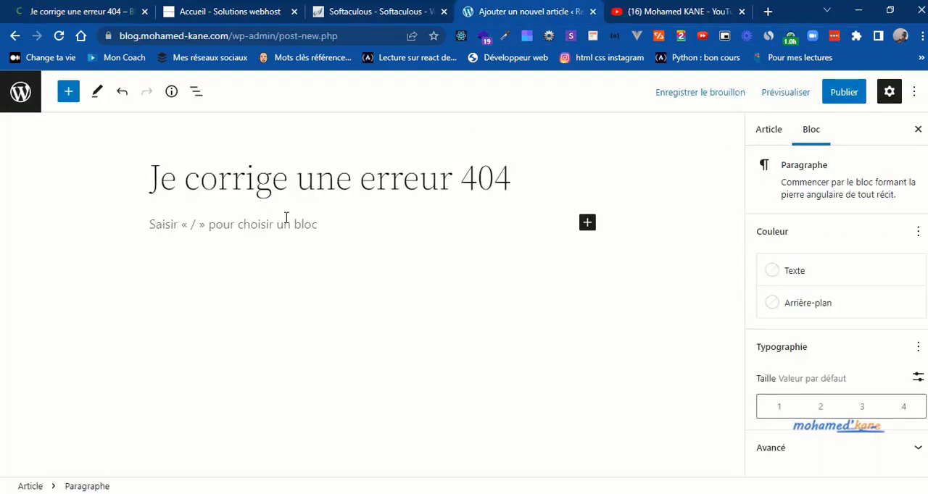
key("ctrl+v")
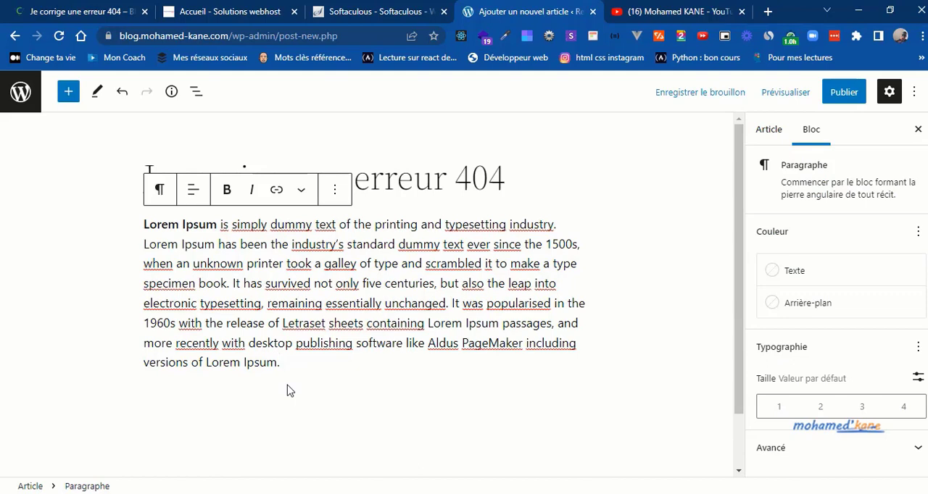
key("Return")
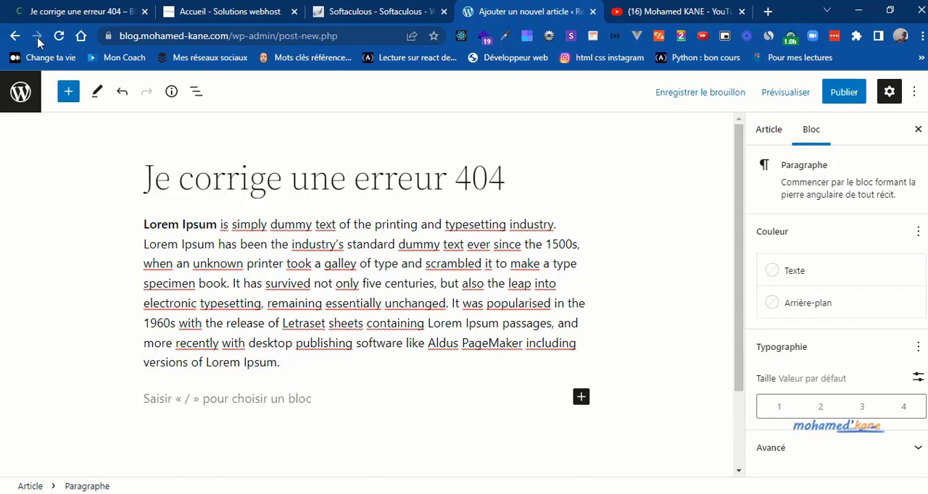
Step: Check what follows the first paragraph in the reference blog article, then return to the new article's editor
left_click(76, 8)
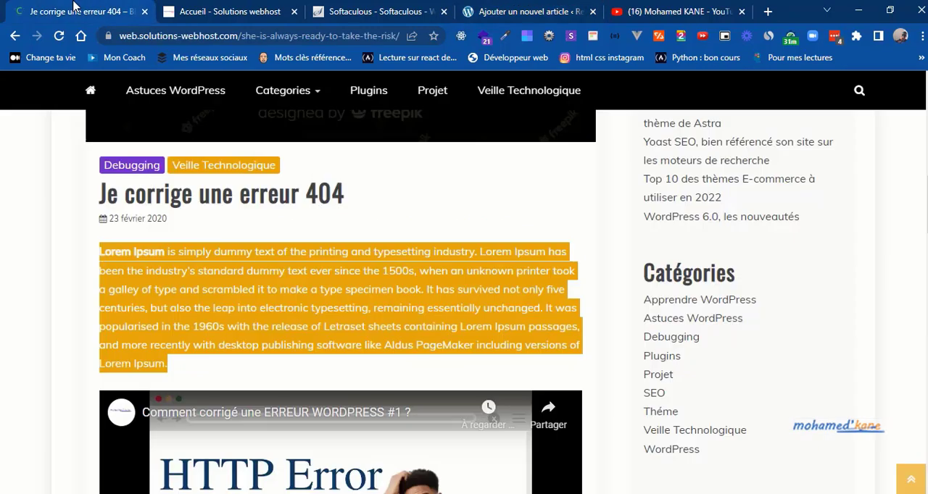
left_click(85, 312)
scroll(85, 312, "down", 2)
scroll(85, 312, "down", 1)
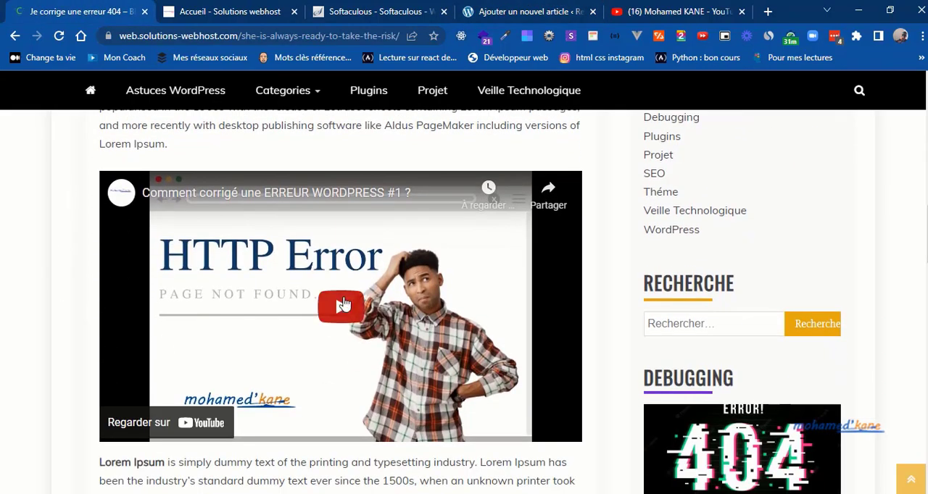
left_click(538, 8)
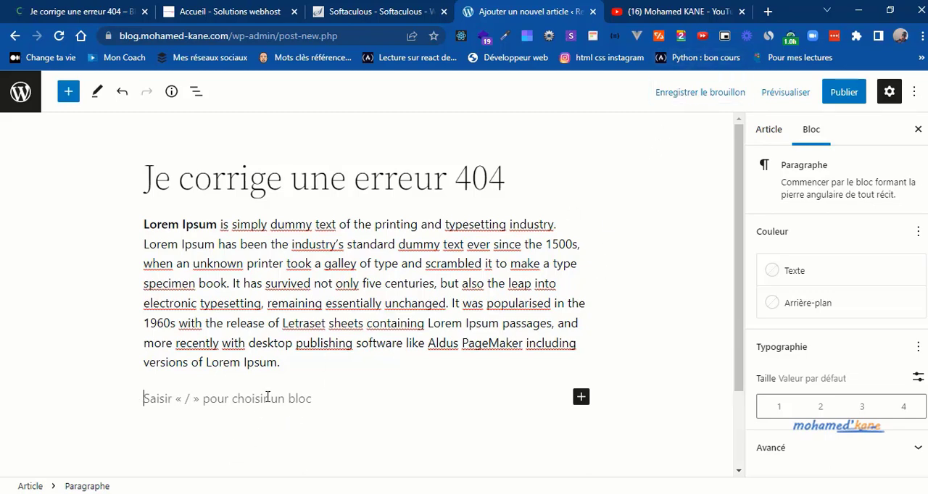
Step: Copy the URL of the YouTube channel's featured video and embed it in the empty paragraph below the new article's first paragraph
left_click(642, 9)
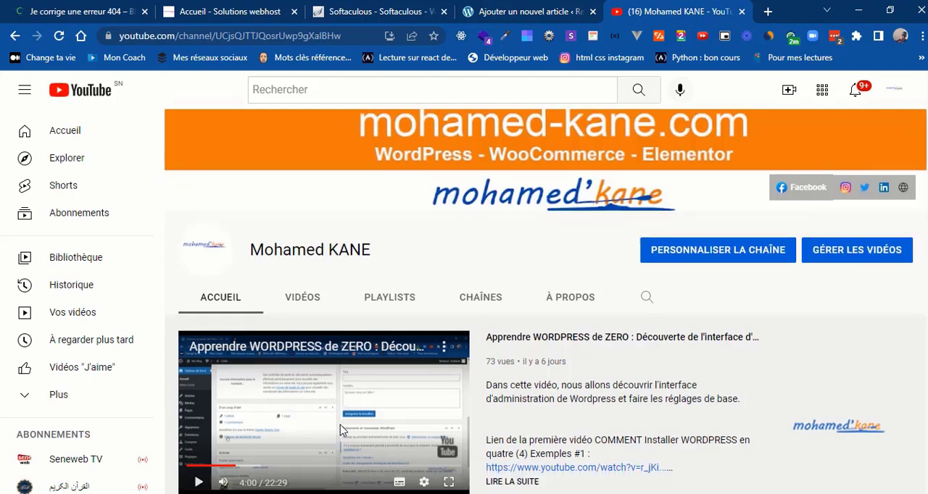
right_click(340, 425)
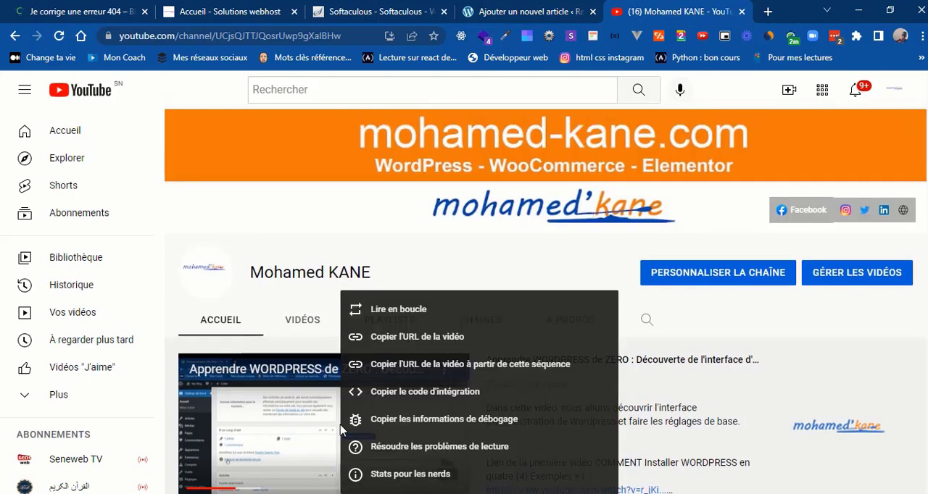
left_click(376, 335)
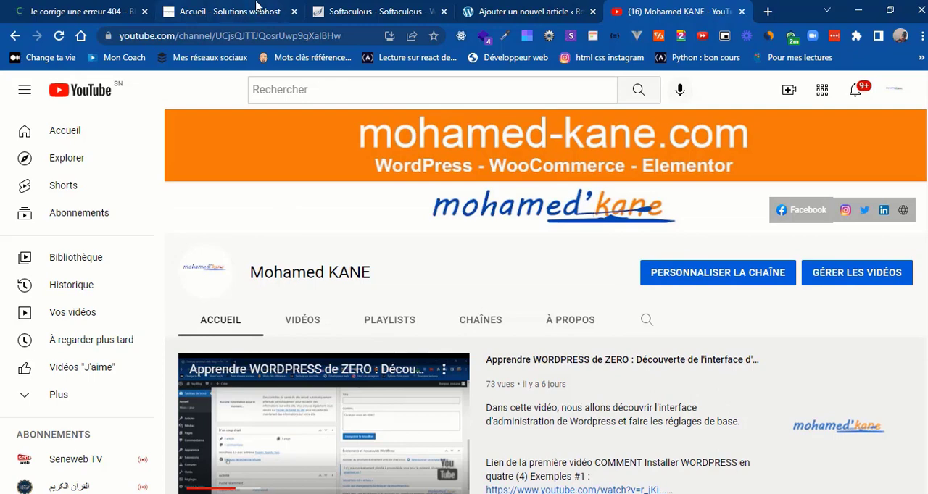
left_click(526, 9)
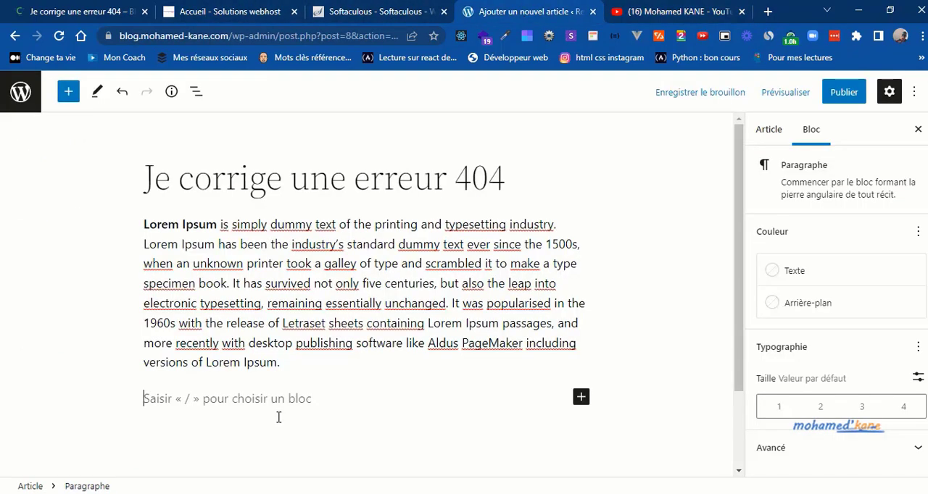
key("ctrl+v")
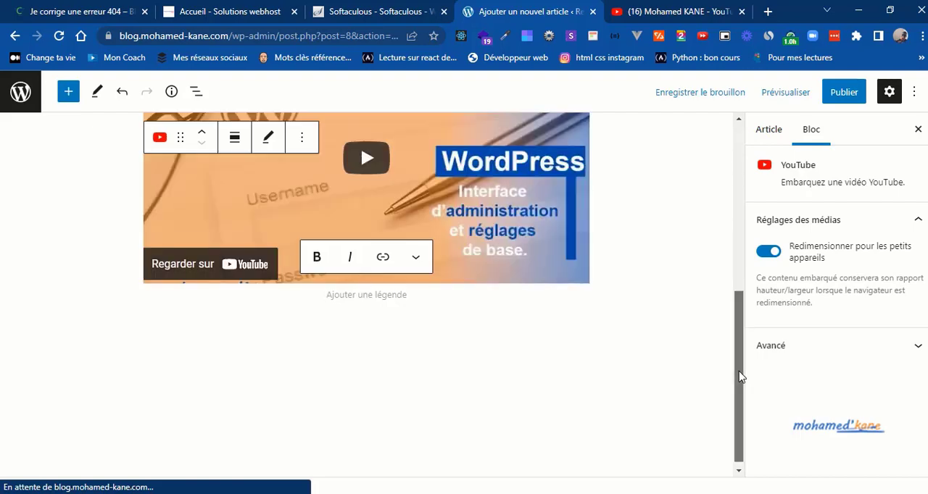
left_click_drag(740, 375, 704, 412)
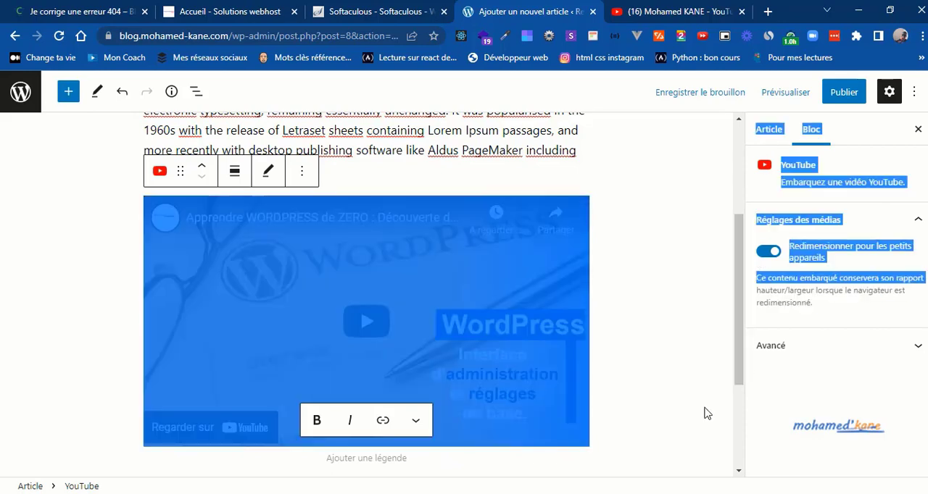
left_click(704, 414)
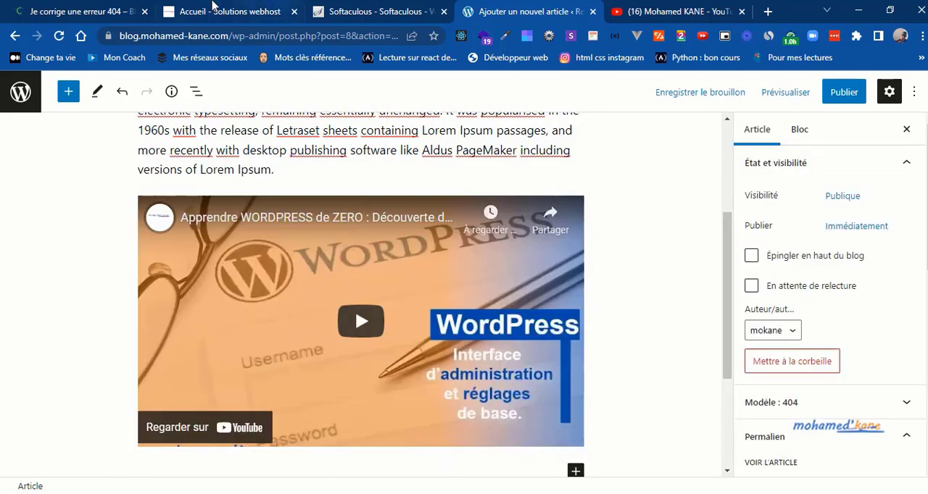
Step: Copy the Lorem Ipsum paragraph under the reference article's video to below the embedded video, and start an empty paragraph after it
left_click(109, 10)
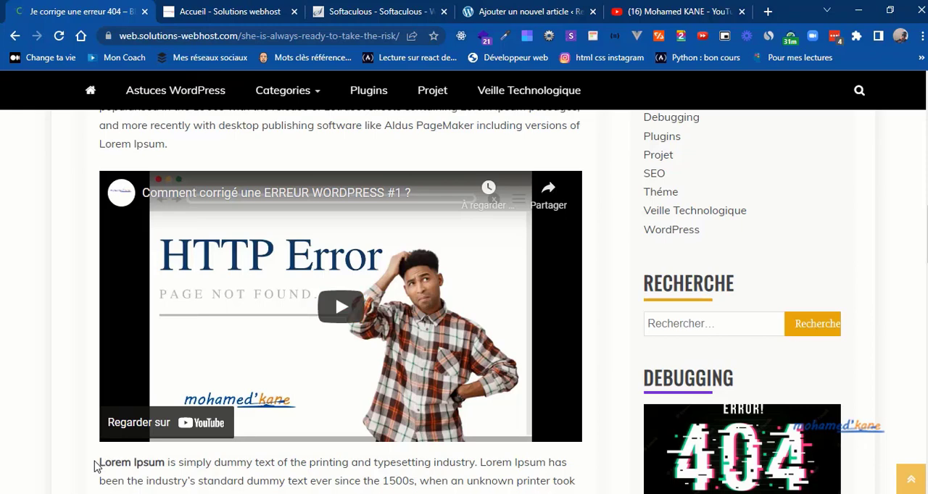
scroll(96, 466, "down", 3)
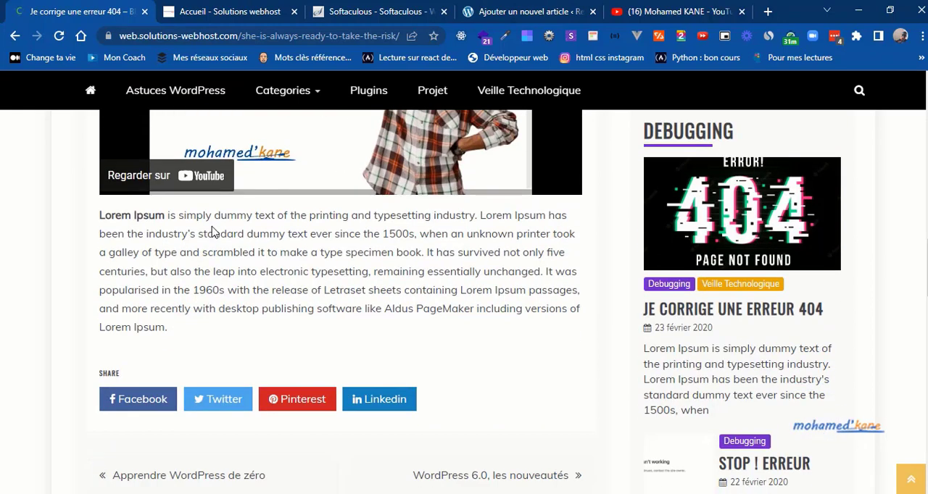
left_click_drag(101, 218, 173, 334)
key("ctrl+c")
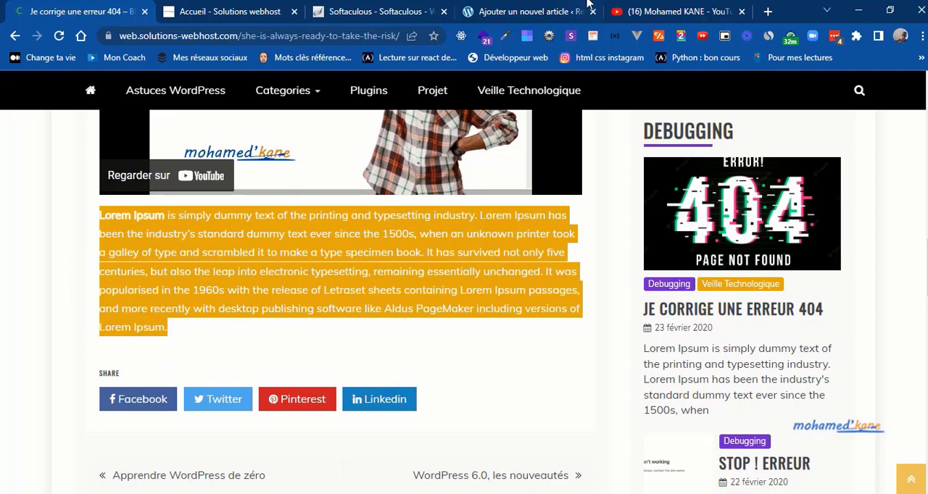
left_click(509, 11)
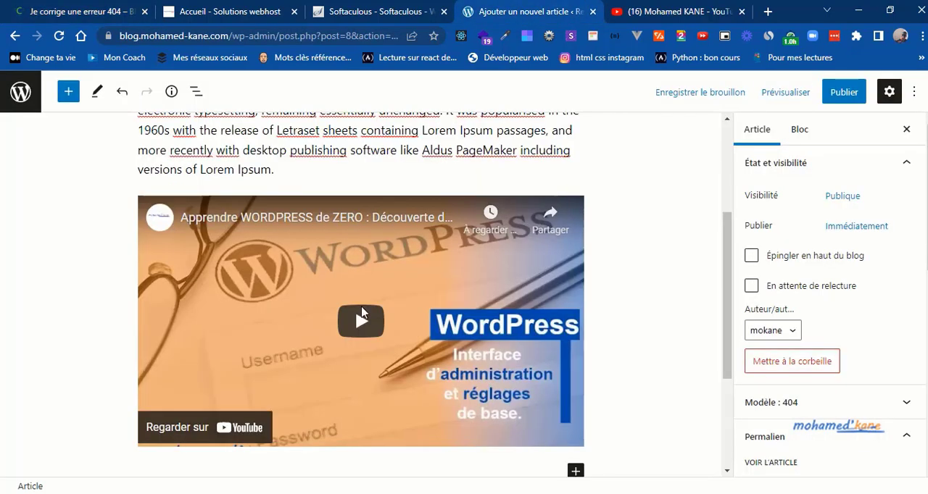
left_click(725, 408)
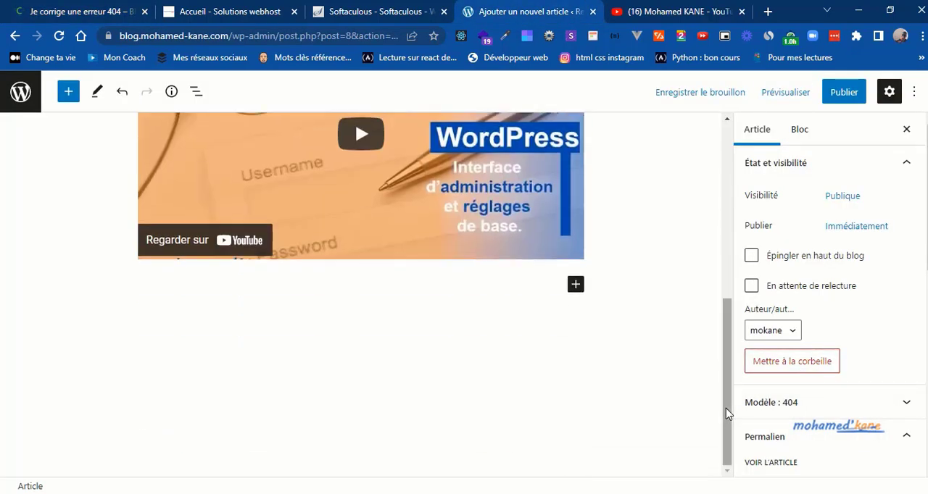
left_click(300, 287)
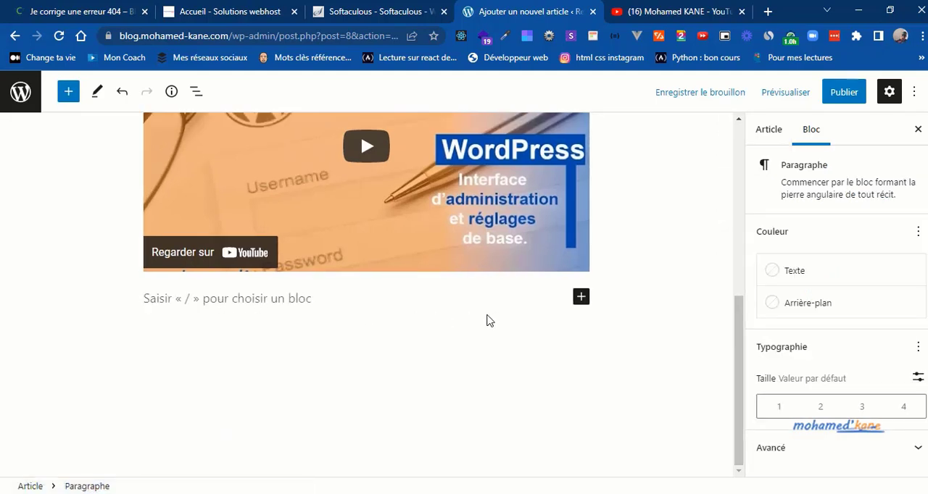
key("ctrl+v")
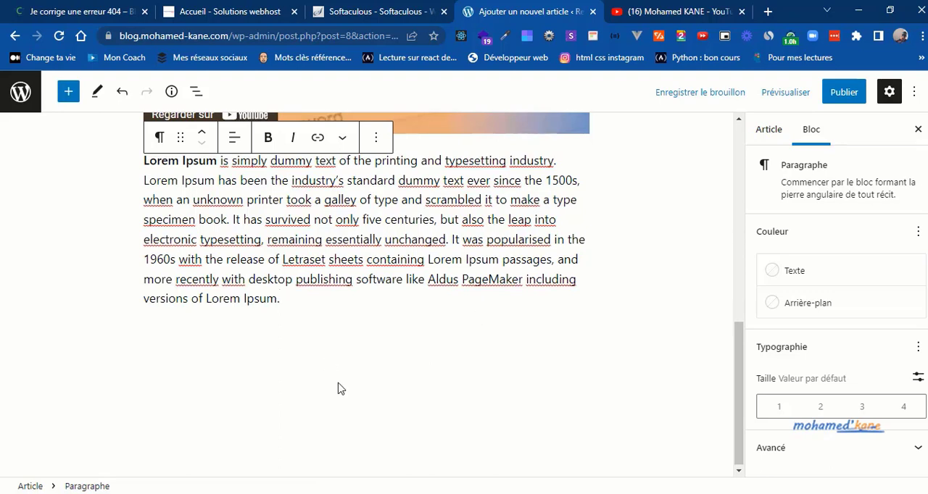
key("Return")
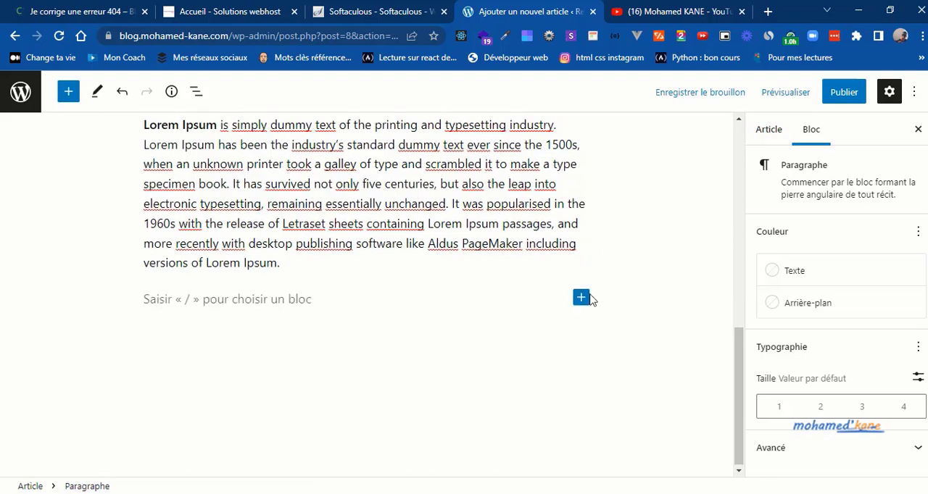
Step: Browse the available blocks and patterns, then insert the "Subscribe callout" pattern from the Boutons category below the second Lorem Ipsum paragraph
left_click(582, 298)
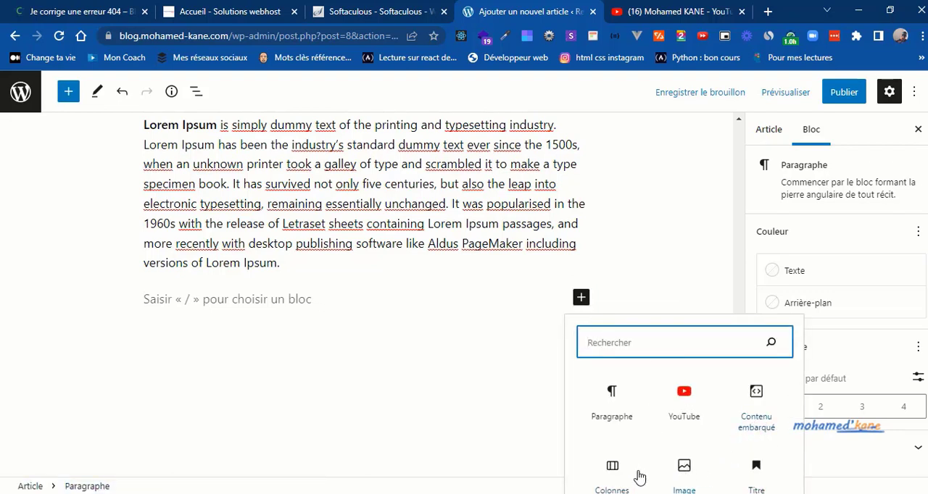
left_click(68, 95)
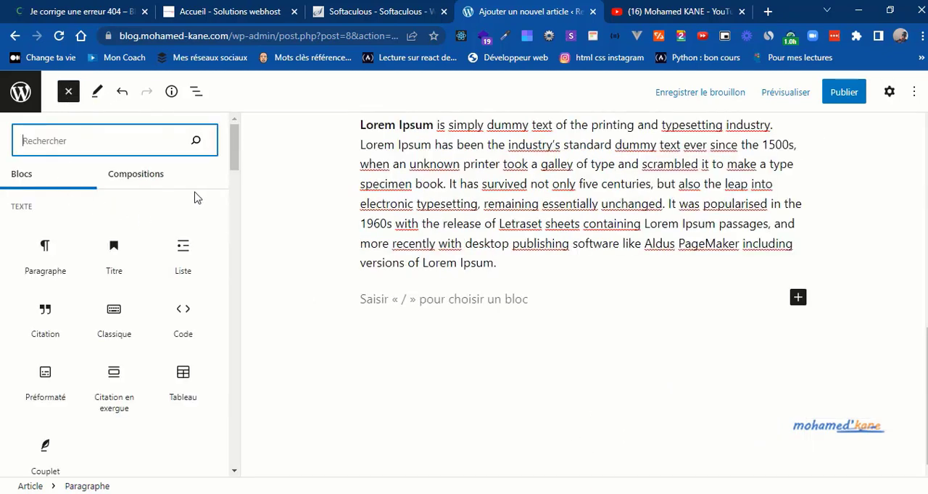
mouse_move(155, 304)
left_click_drag(235, 163, 215, 338)
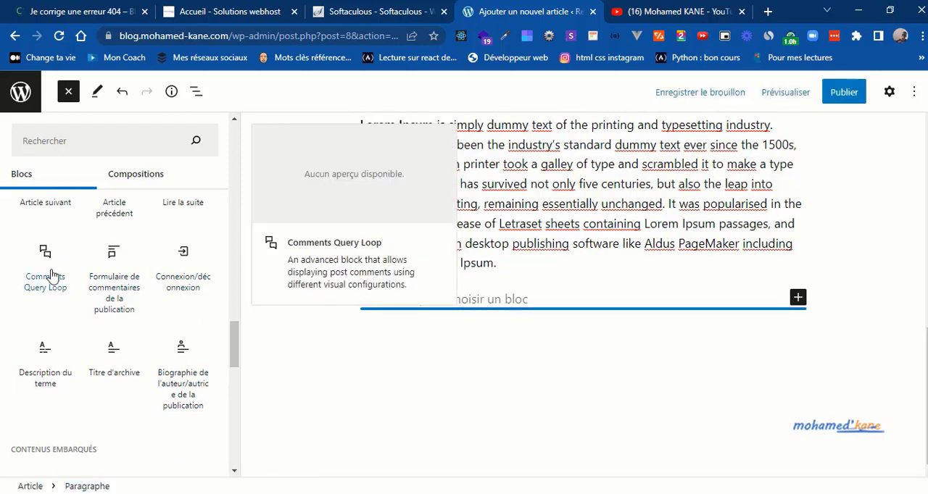
left_click(138, 182)
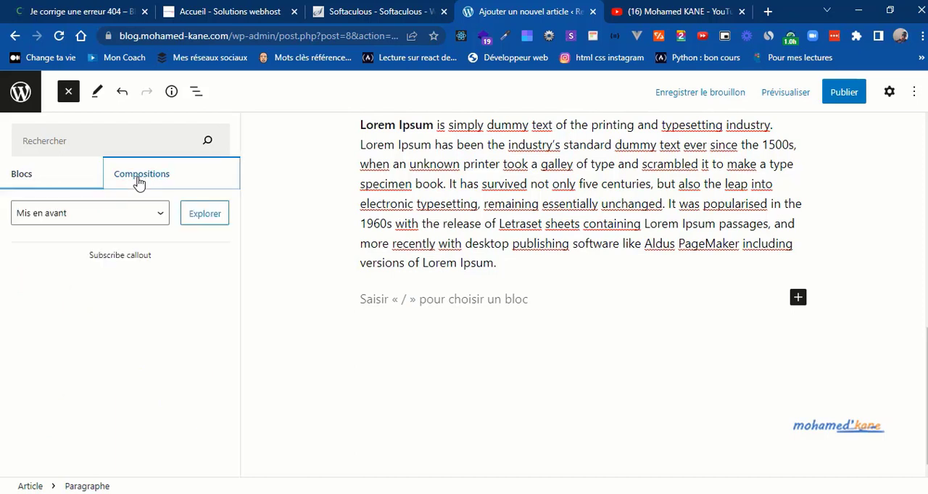
left_click(145, 212)
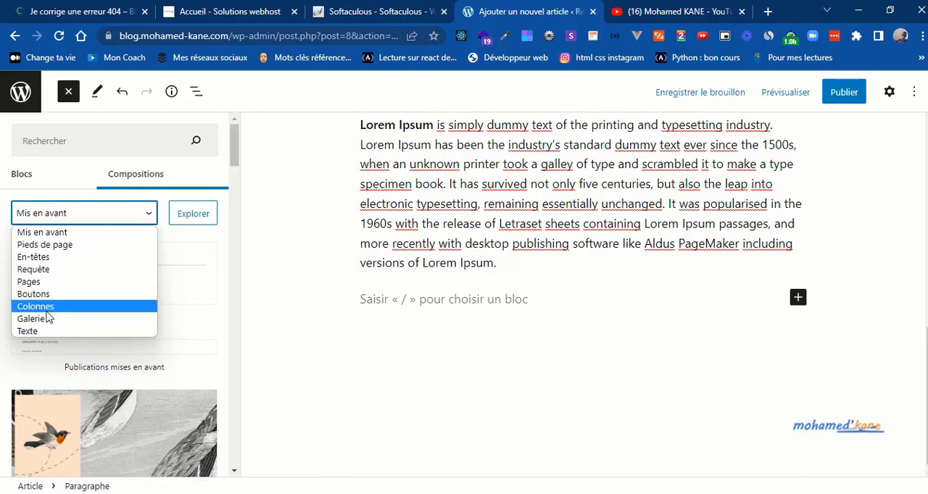
left_click(135, 219)
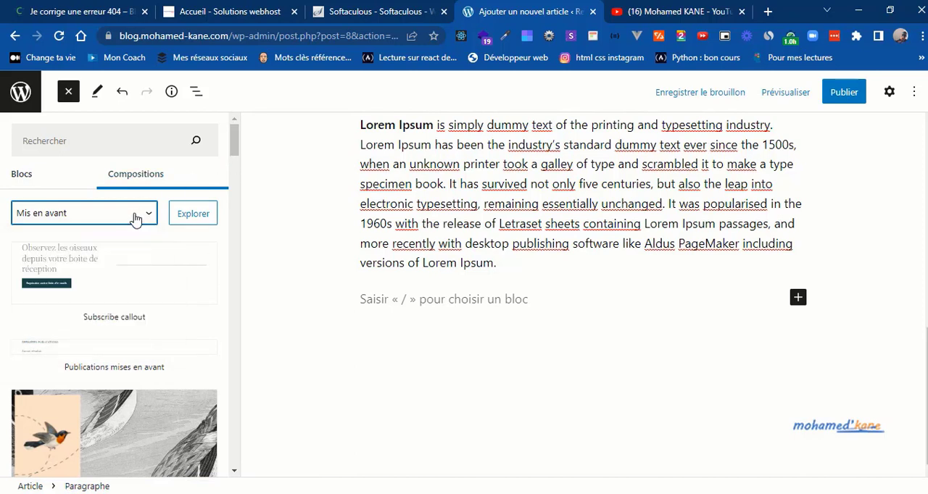
left_click(111, 215)
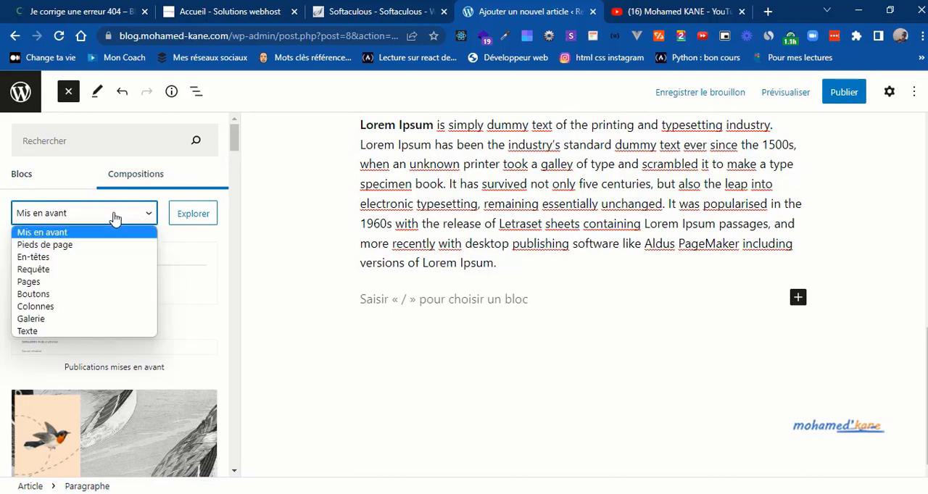
left_click(60, 294)
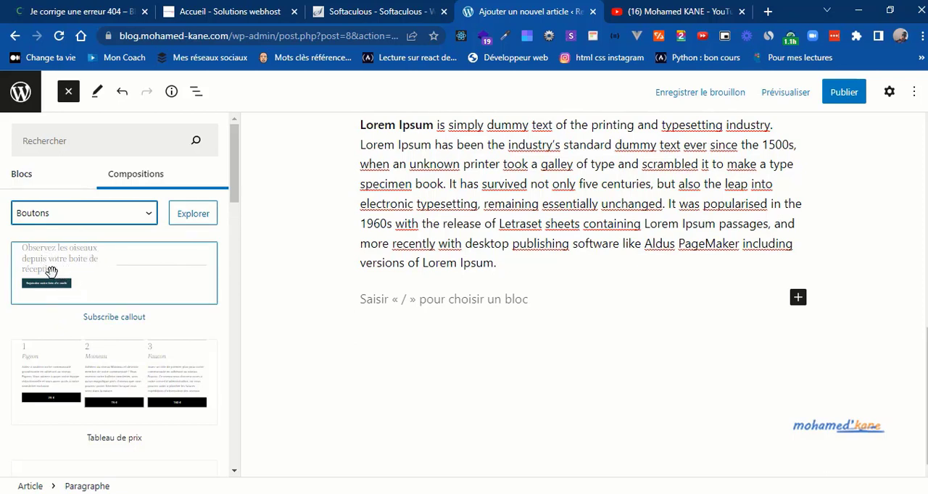
left_click_drag(69, 274, 404, 313)
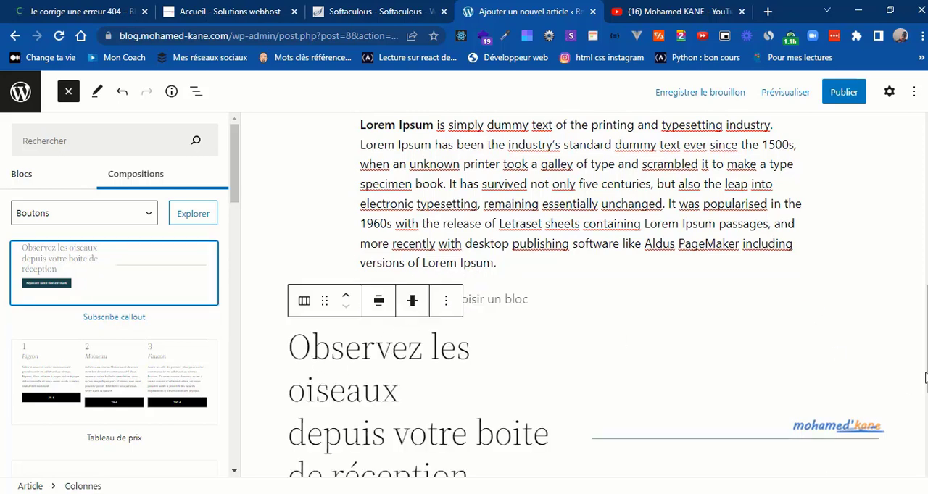
Step: Change the callout heading "Observez les oiseaux depuis votre boite de réception" to heading level H4
left_click_drag(925, 377, 926, 424)
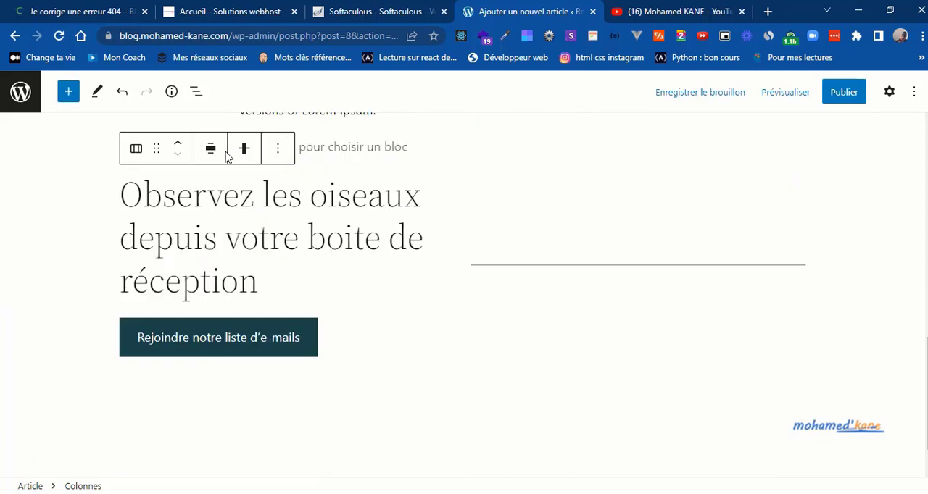
left_click(208, 196)
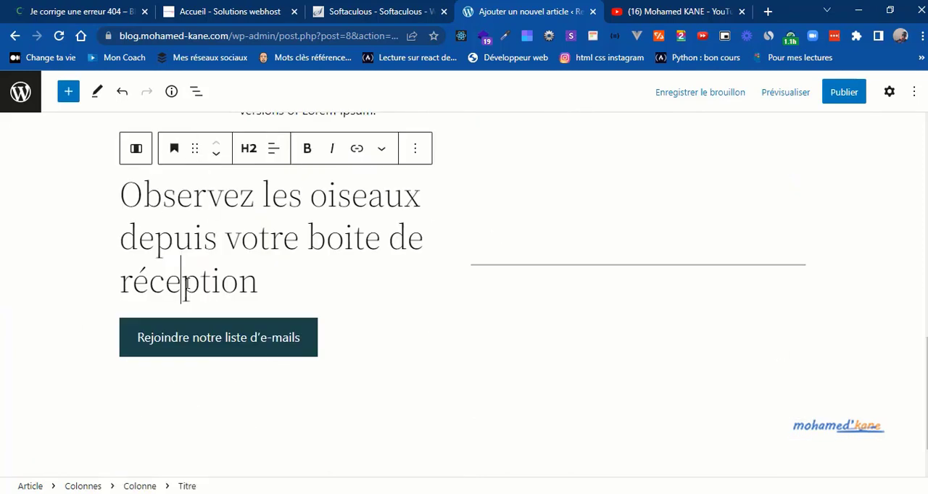
left_click(274, 148)
left_click(241, 237)
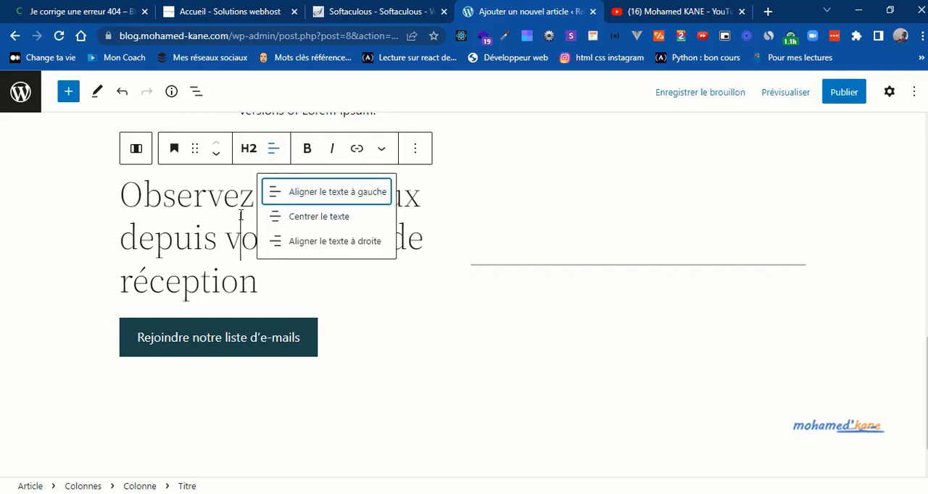
double_click(128, 200)
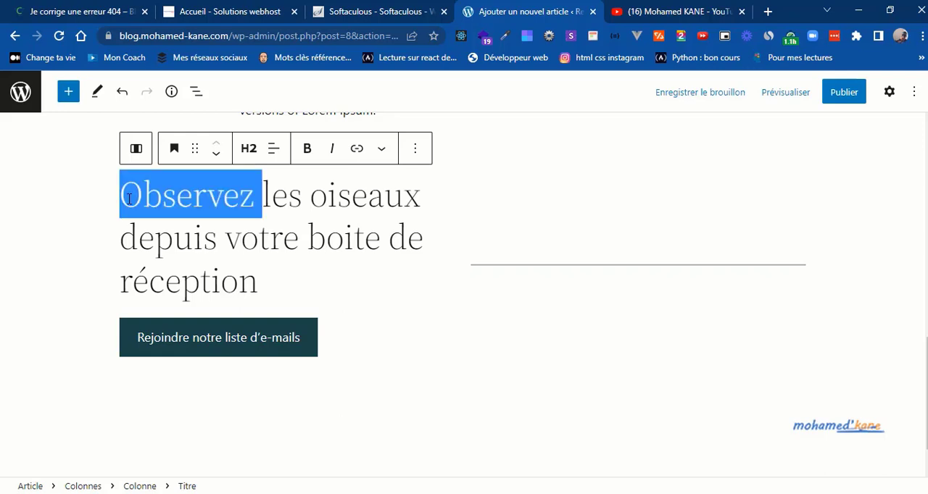
left_click(262, 284, "shift")
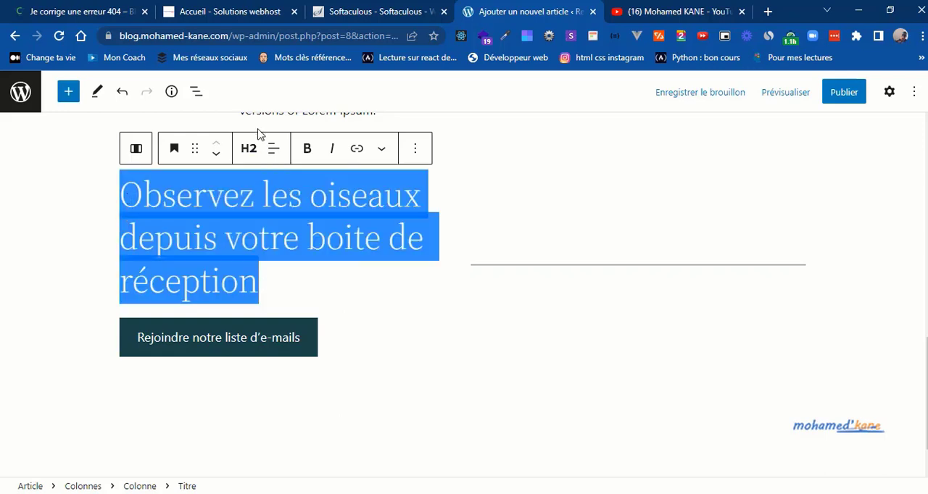
left_click(249, 149)
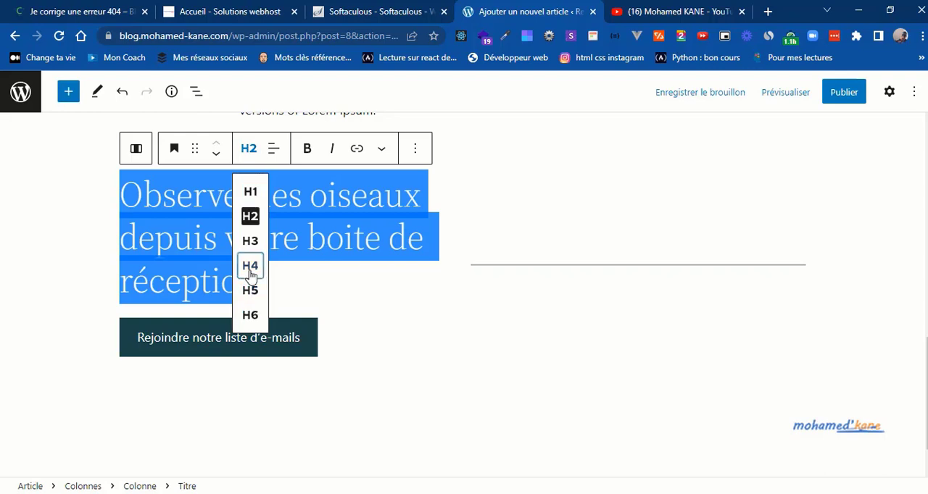
left_click(249, 266)
left_click(288, 233)
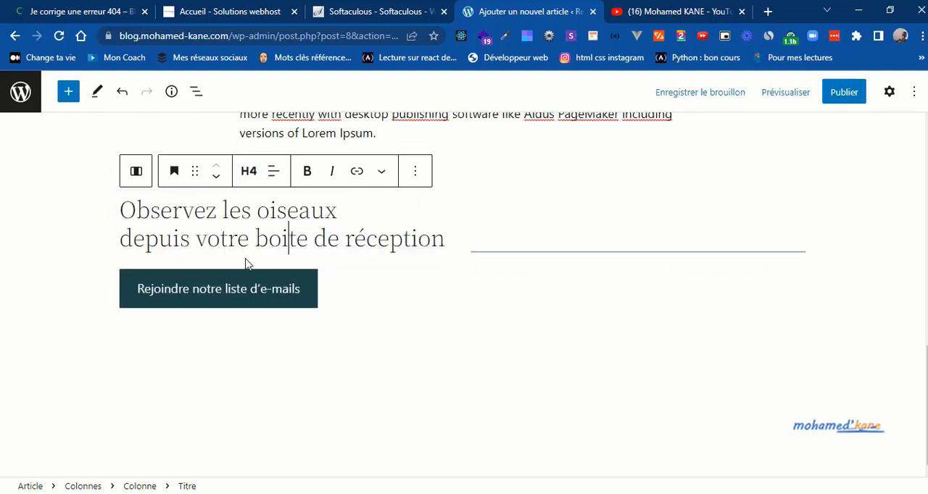
Step: Show the block settings for the "Rejoindre notre liste d'e-mails" button and set its style to Contour
left_click(210, 279)
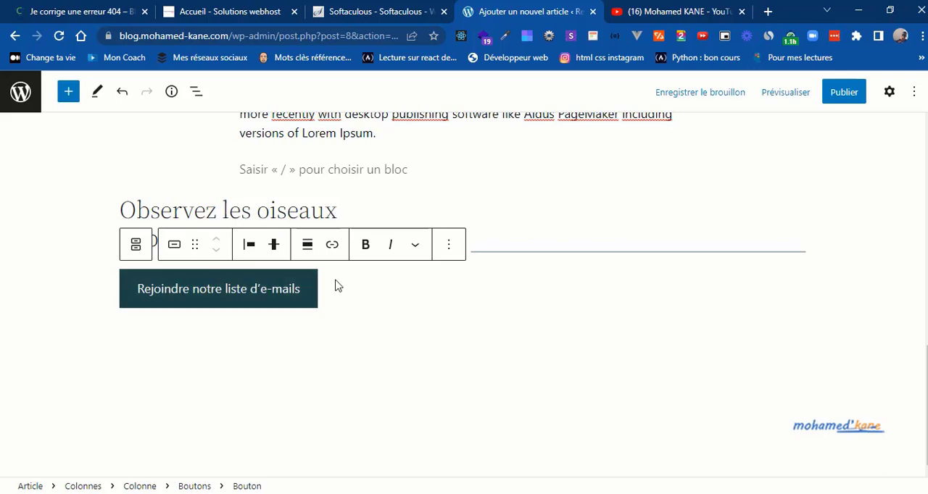
left_click(890, 95)
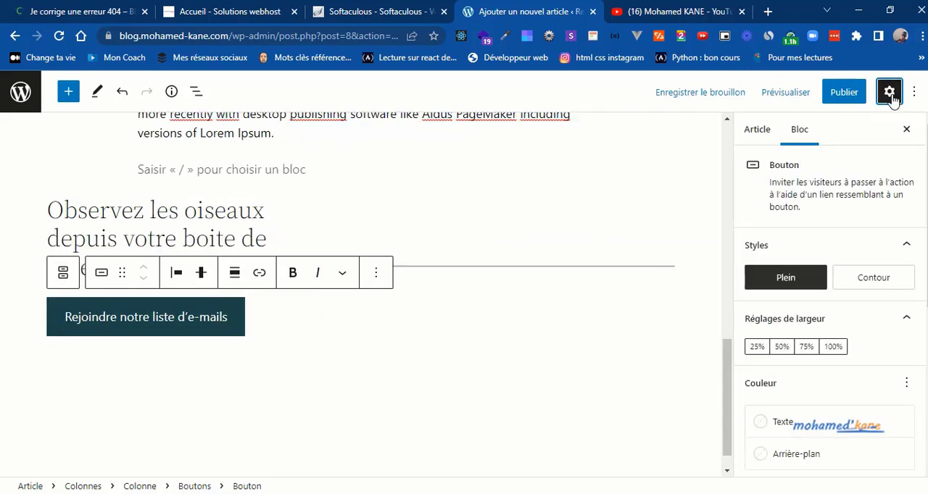
mouse_move(875, 281)
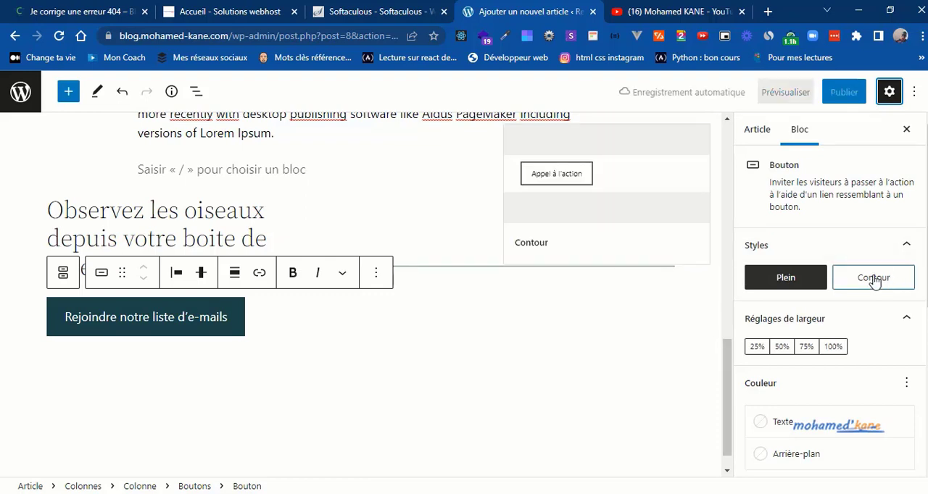
left_click(875, 280)
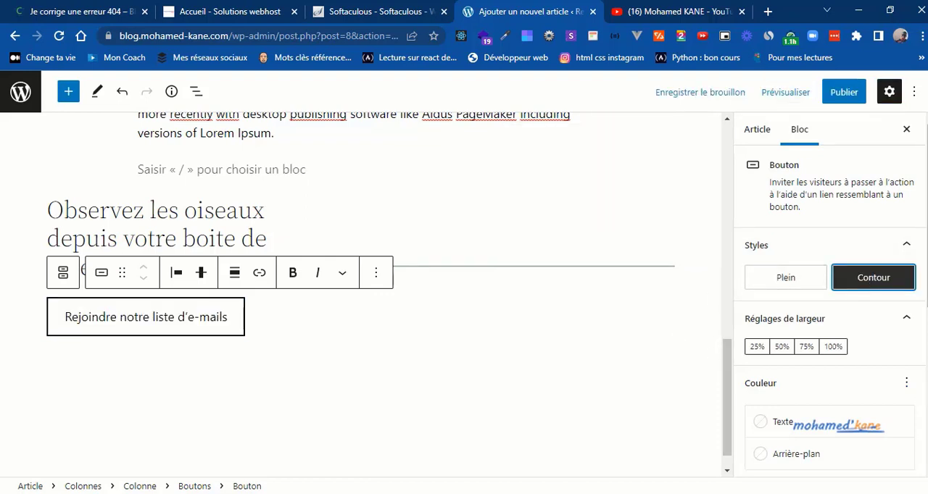
scroll(788, 317, "down", 3)
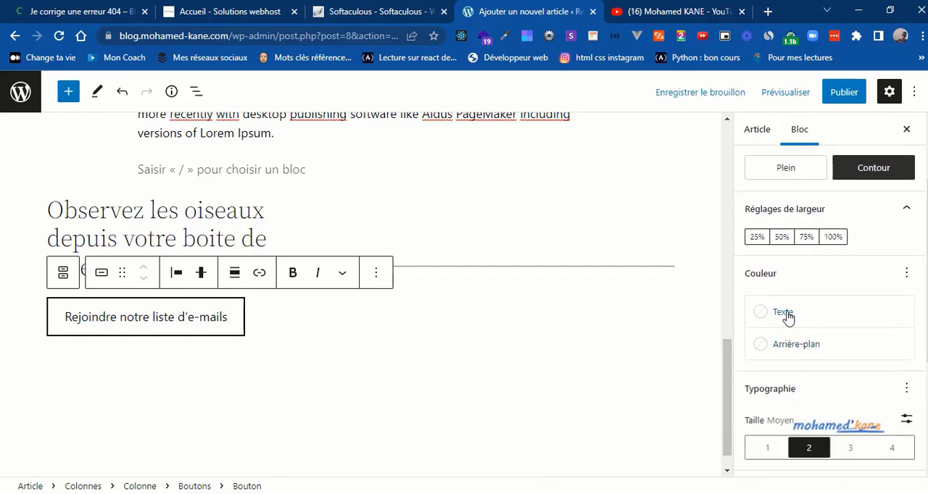
Step: Set the text colour of the "Rejoindre notre liste d'e-mails" button to rouge vif (CF2E2E)
left_click(787, 314)
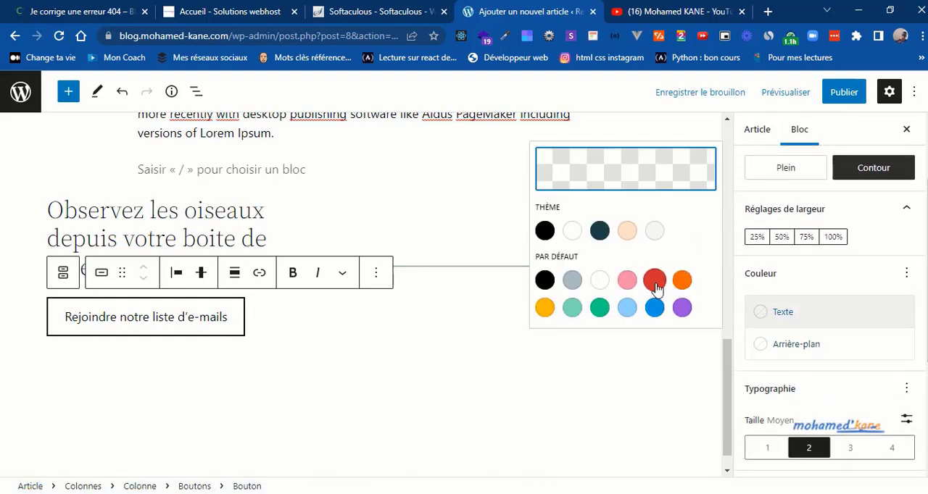
left_click(655, 281)
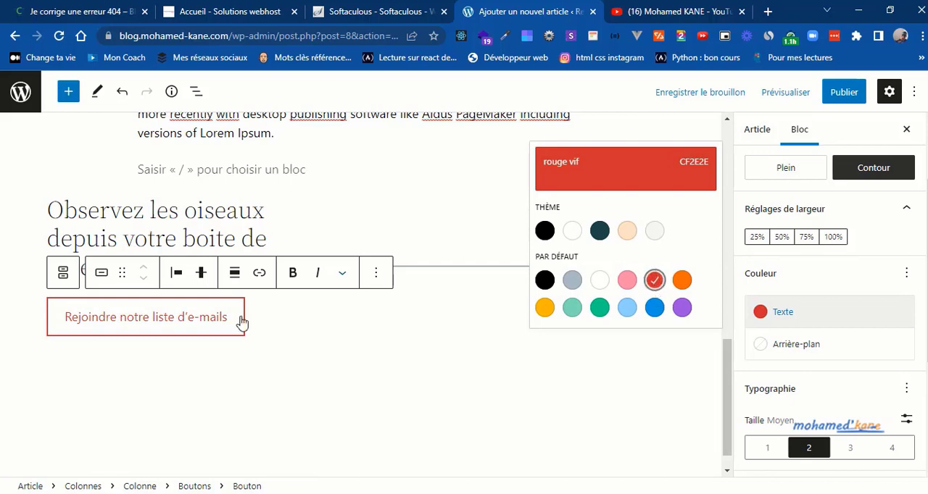
left_click(657, 377)
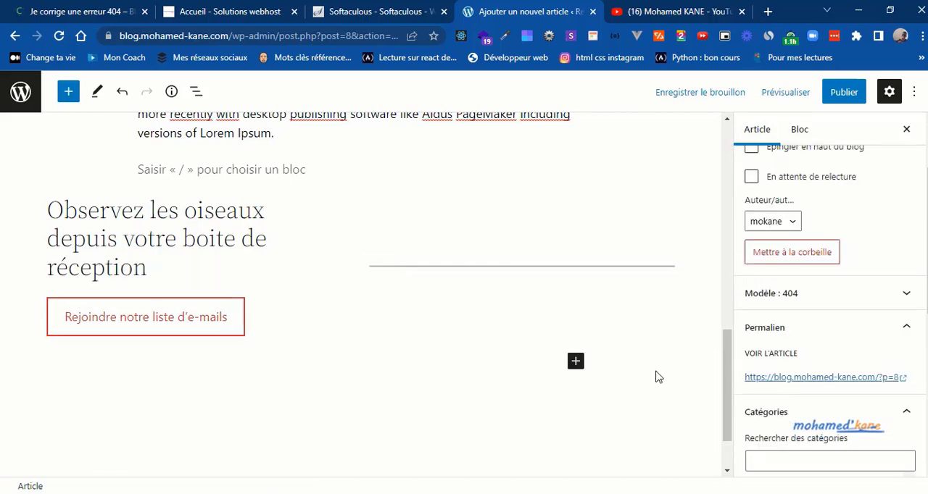
Step: Round the corners of the "Rejoindre notre liste d'e-mails" button with a border radius of 20
scroll(830, 311, "down", 3)
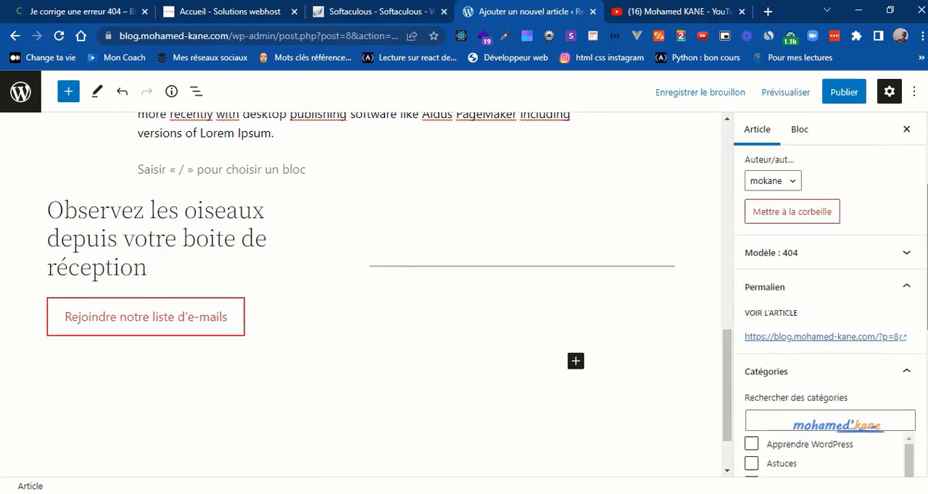
scroll(830, 312, "down", 3)
scroll(830, 311, "up", 4)
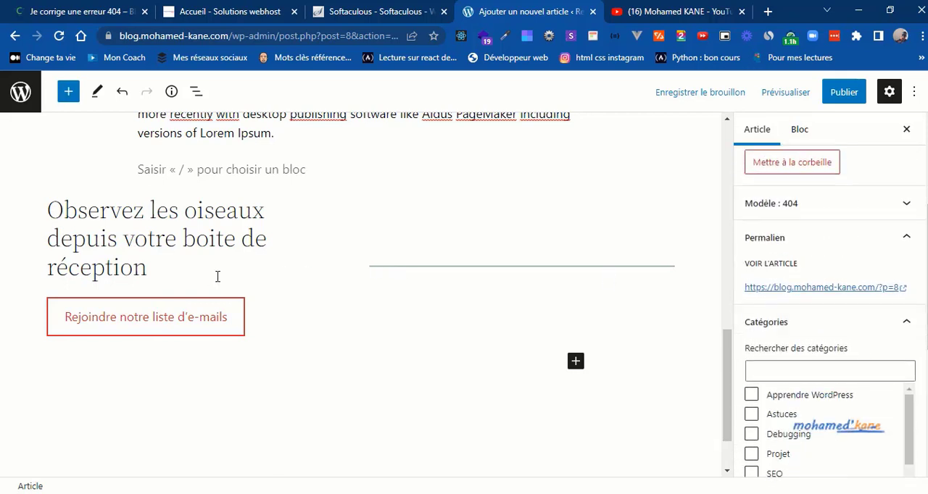
left_click(198, 316)
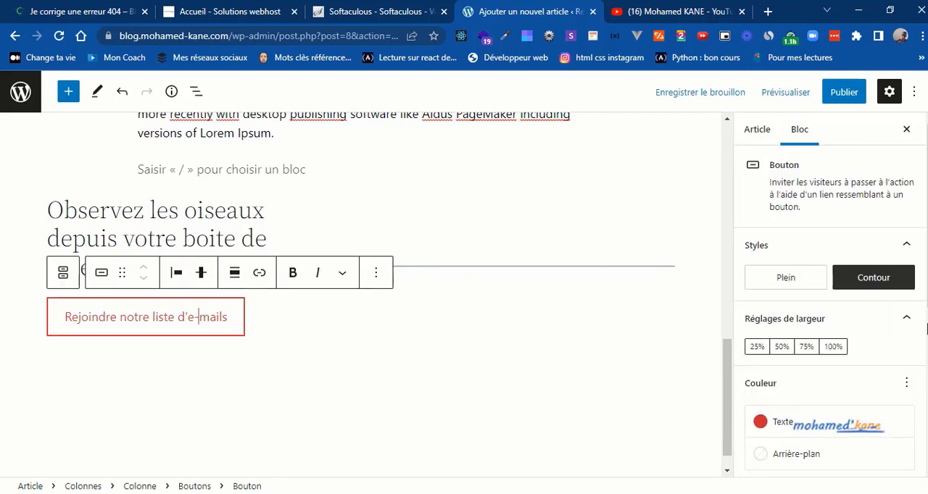
scroll(925, 407, "down", 5)
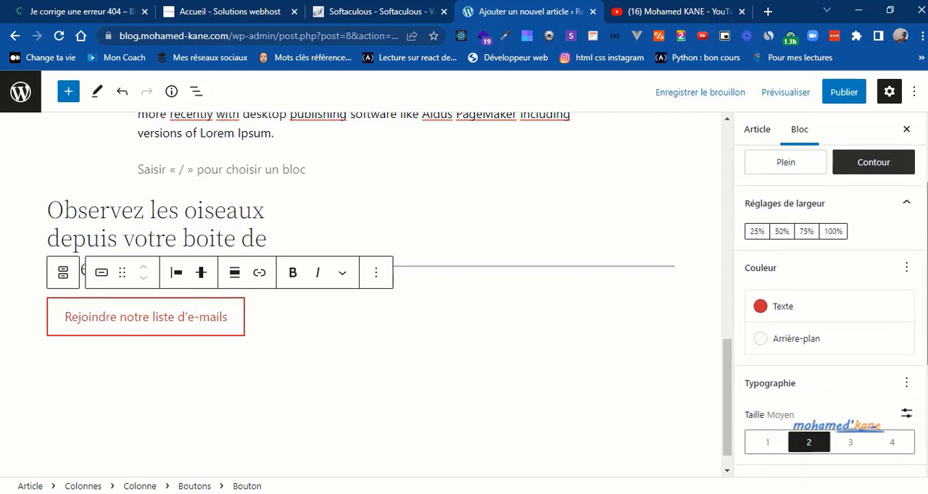
scroll(925, 407, "down", 3)
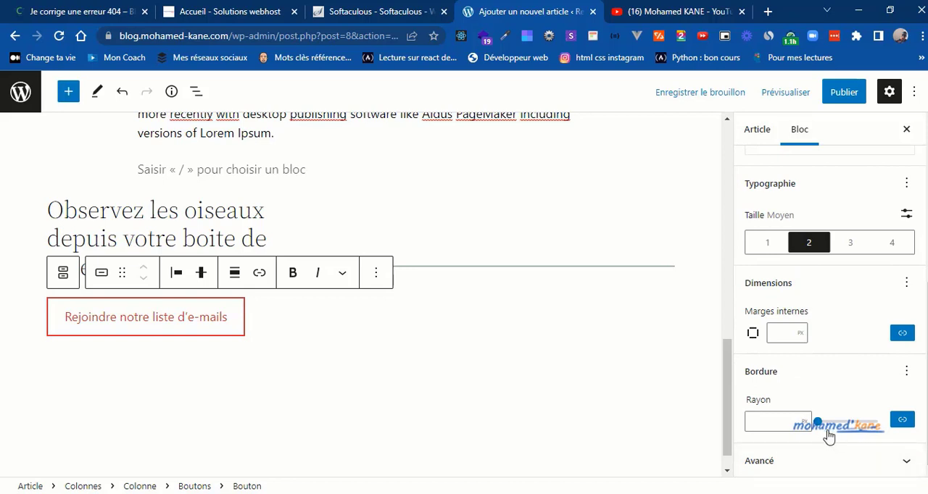
left_click_drag(817, 425, 831, 427)
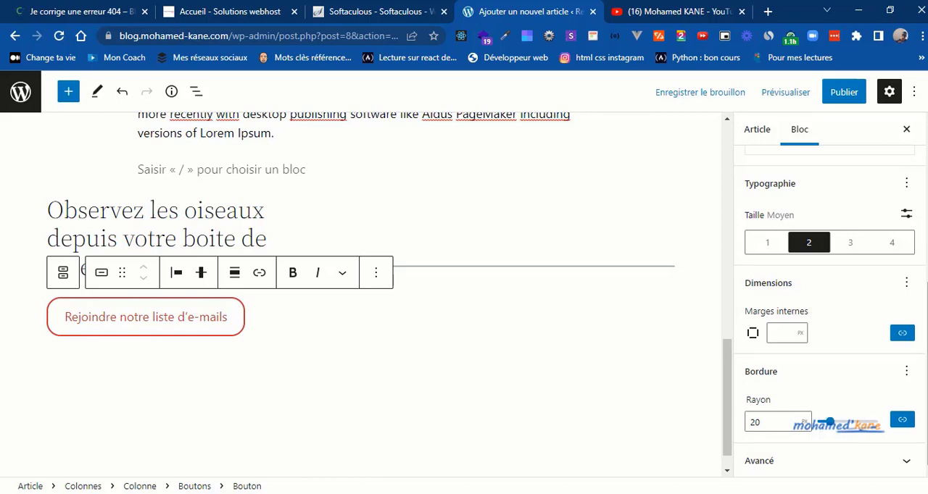
left_click(445, 268)
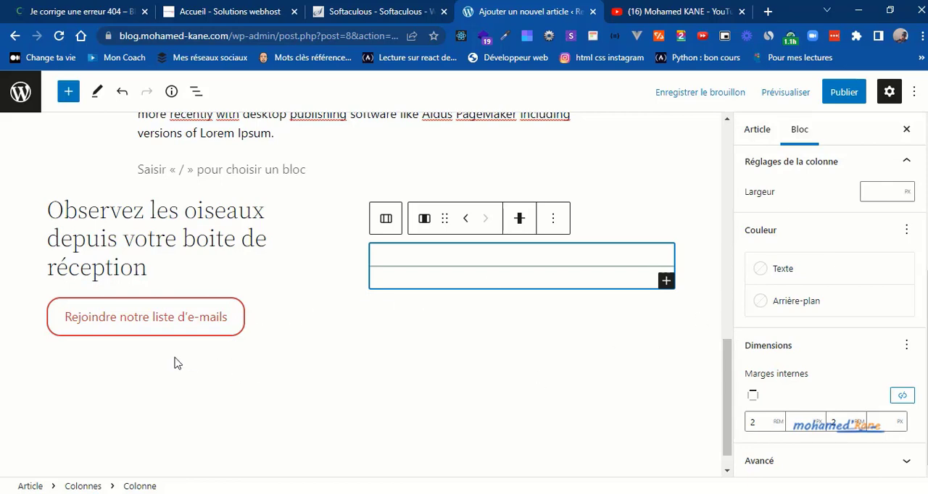
Step: Check the reference article's categories and assign Debugging and Veille technologique to the new article
scroll(725, 219, "up", 10)
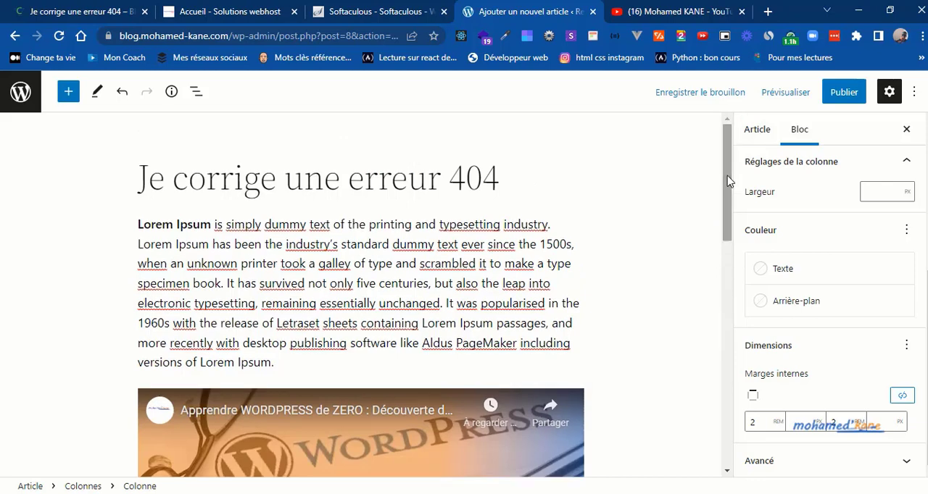
left_click(96, 9)
left_click(124, 323)
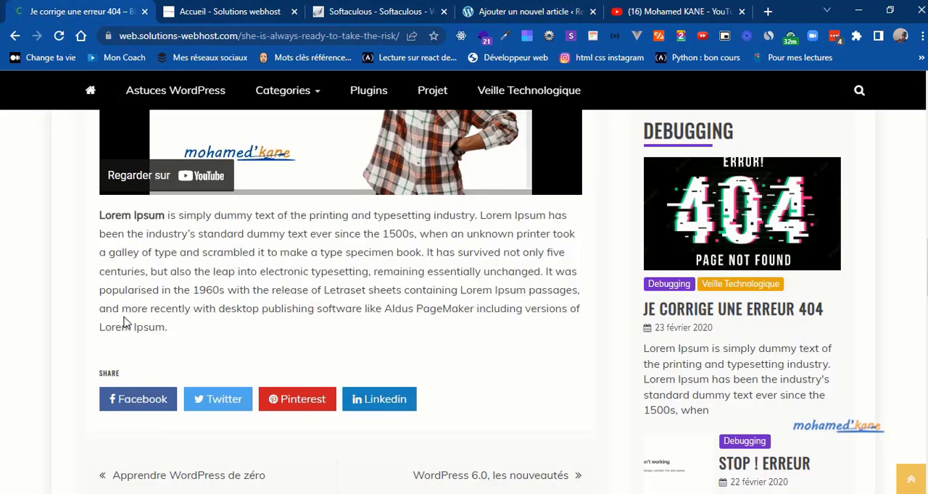
scroll(124, 323, "up", 4)
scroll(124, 323, "up", 4)
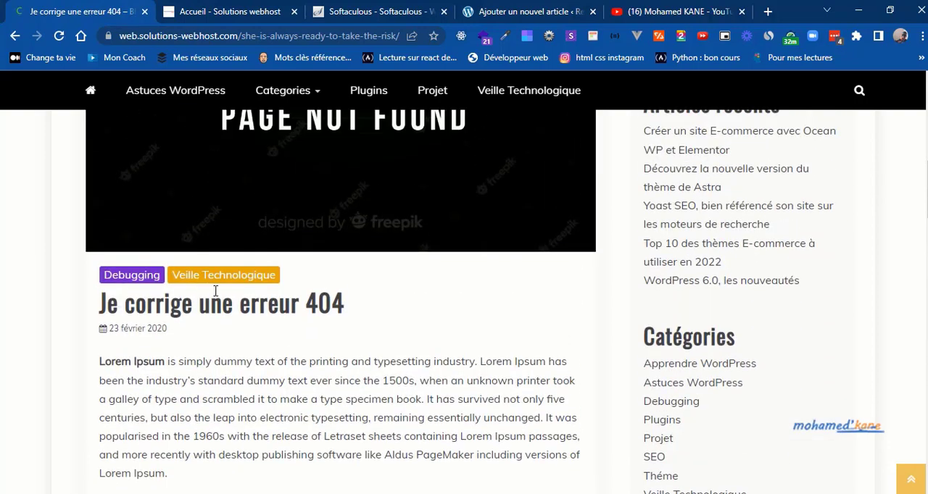
left_click(535, 11)
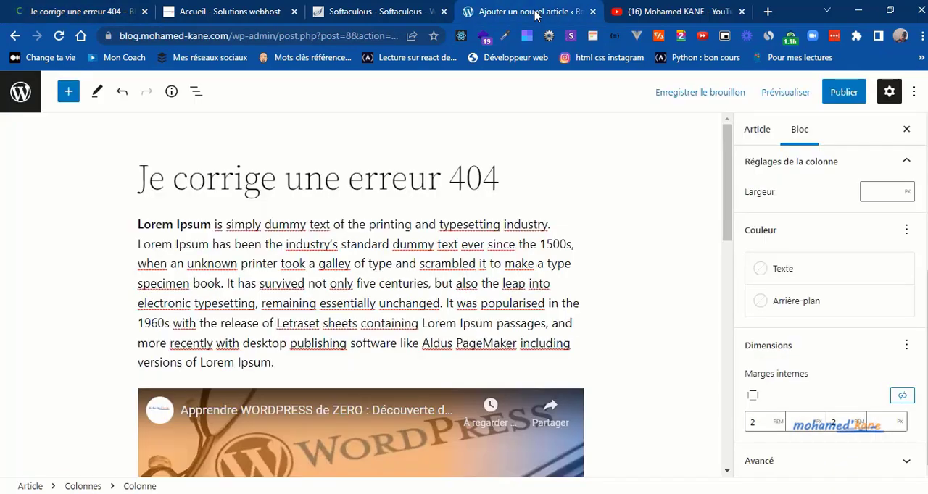
left_click(753, 139)
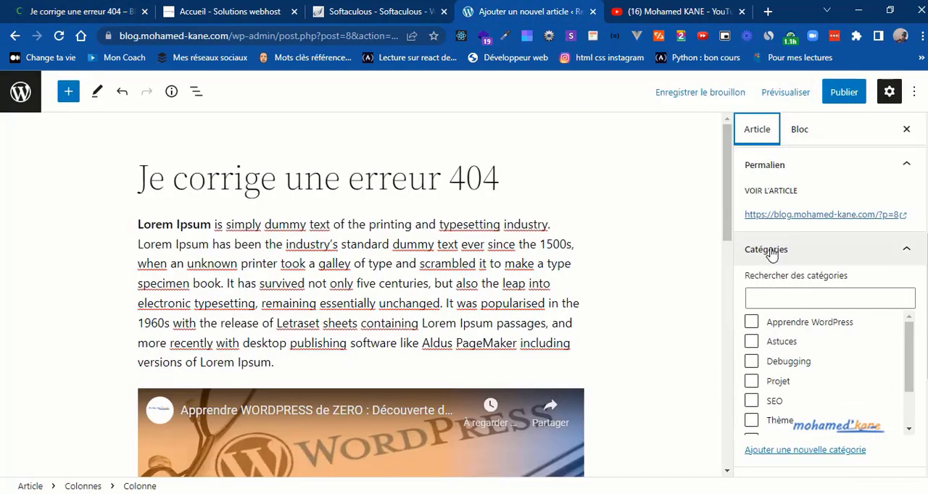
left_click(751, 361)
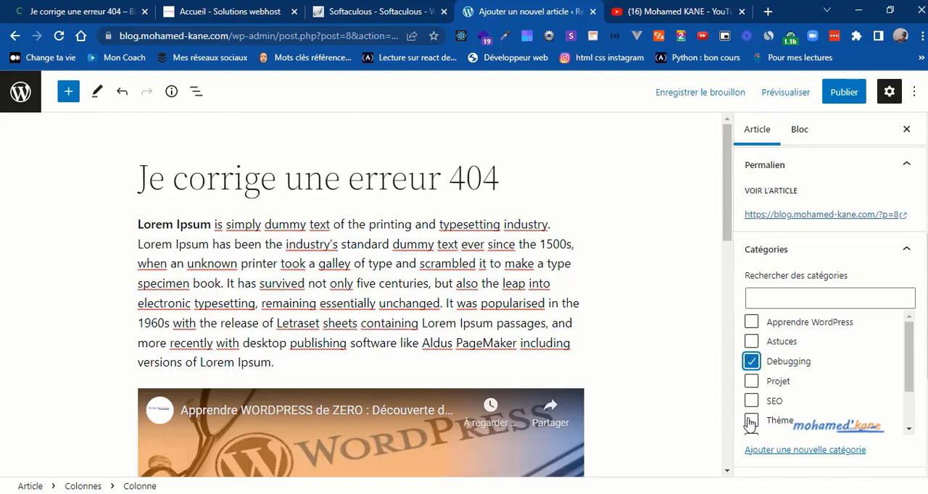
scroll(911, 422, "down", 2)
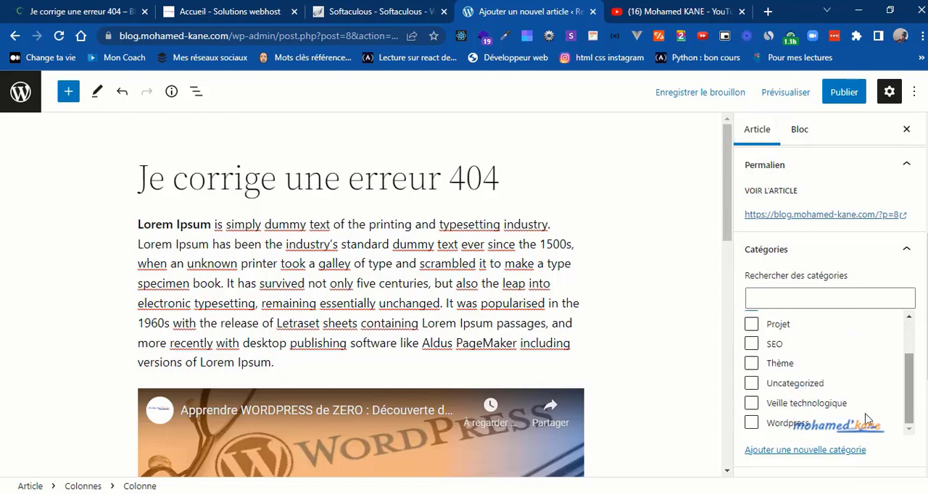
left_click(752, 404)
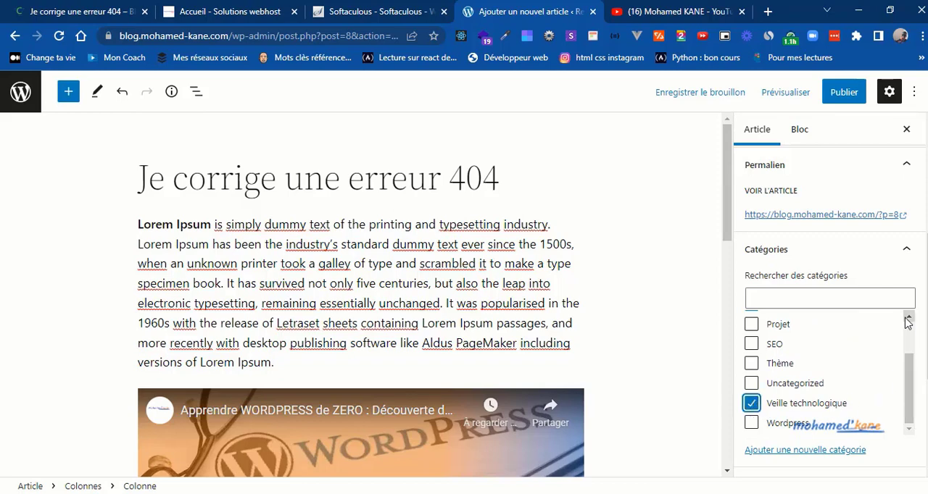
scroll(911, 334, "up", 3)
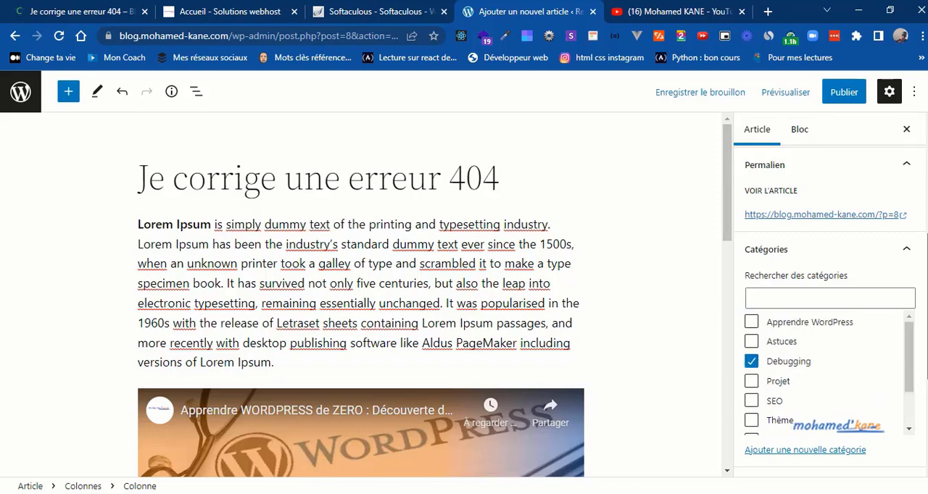
Step: Check the reference article's header picture, then upload debug.jpg from the images folder and set it as the article's featured image
left_click_drag(925, 335, 923, 411)
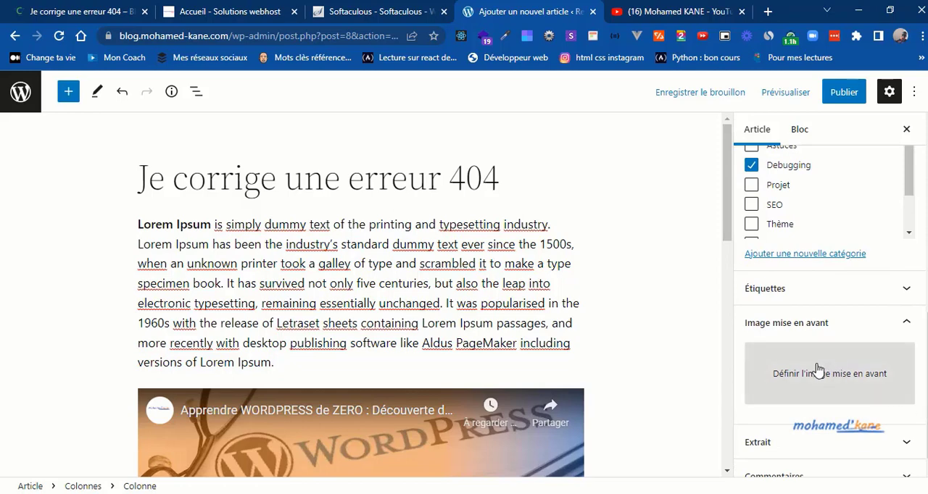
left_click(73, 8)
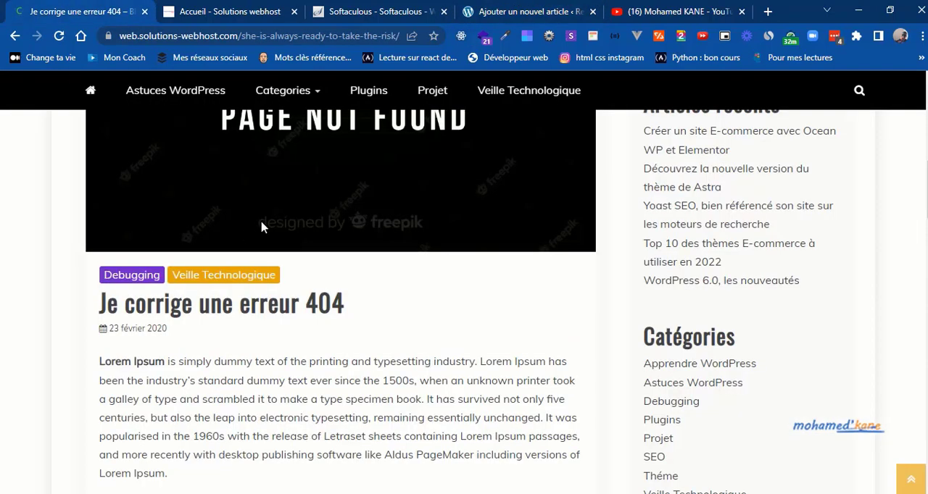
scroll(263, 228, "up", 3)
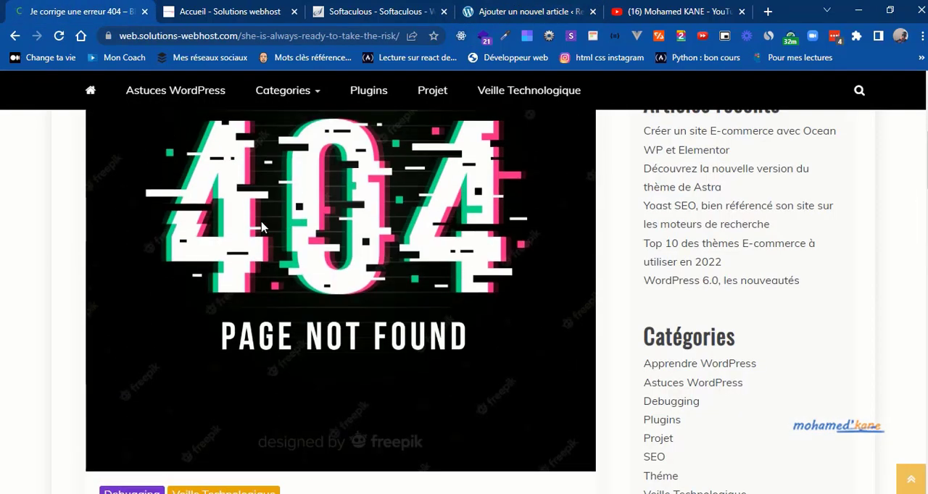
left_click(540, 9)
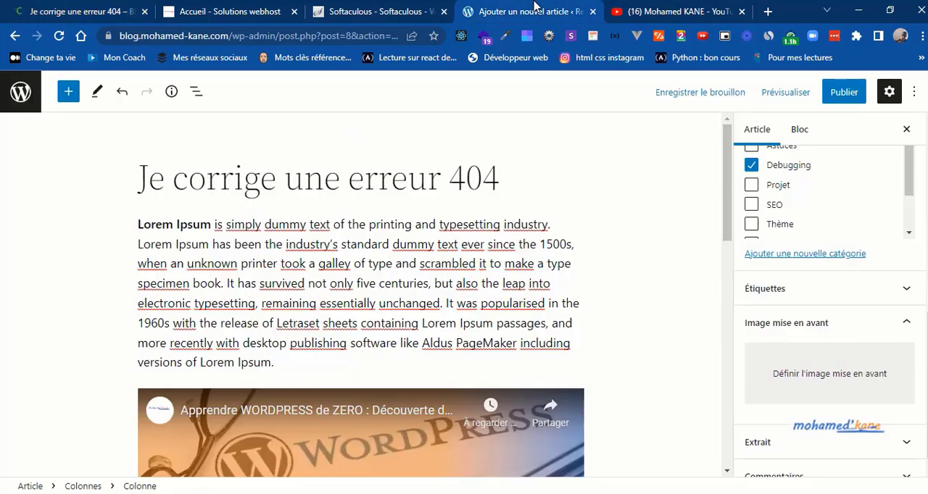
left_click(784, 377)
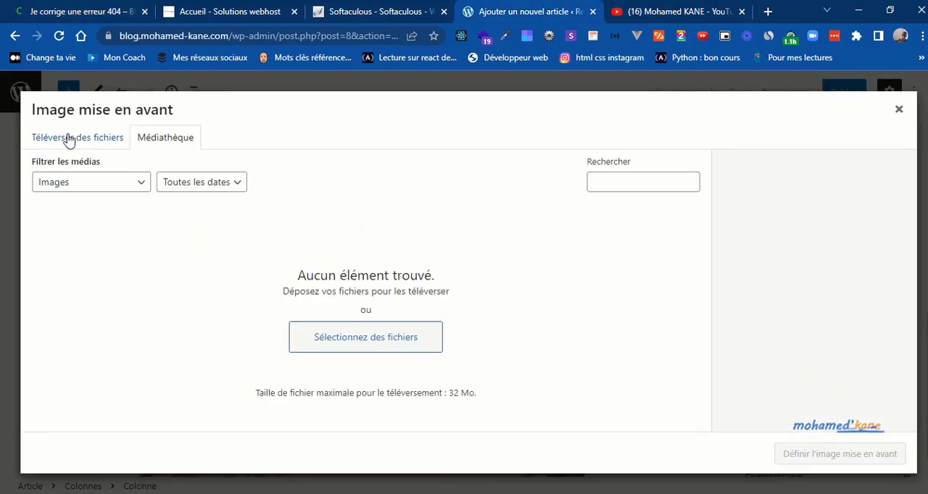
left_click(68, 139)
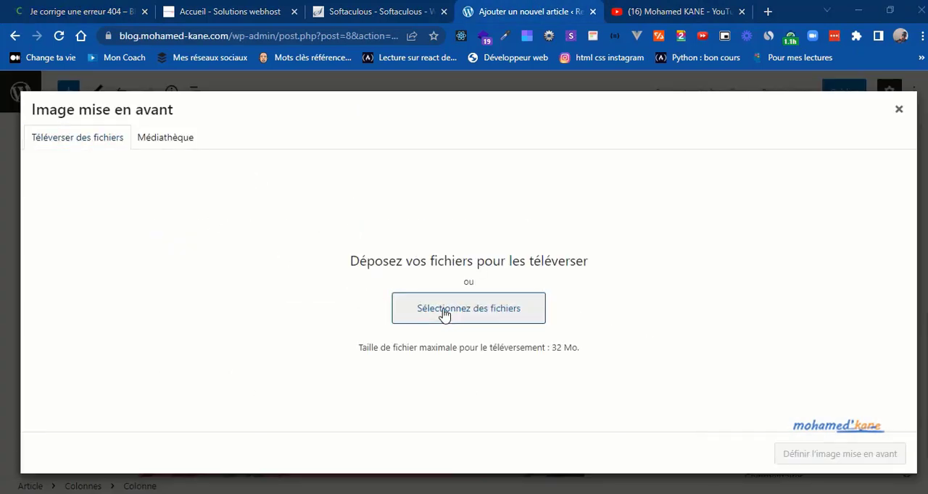
left_click(444, 311)
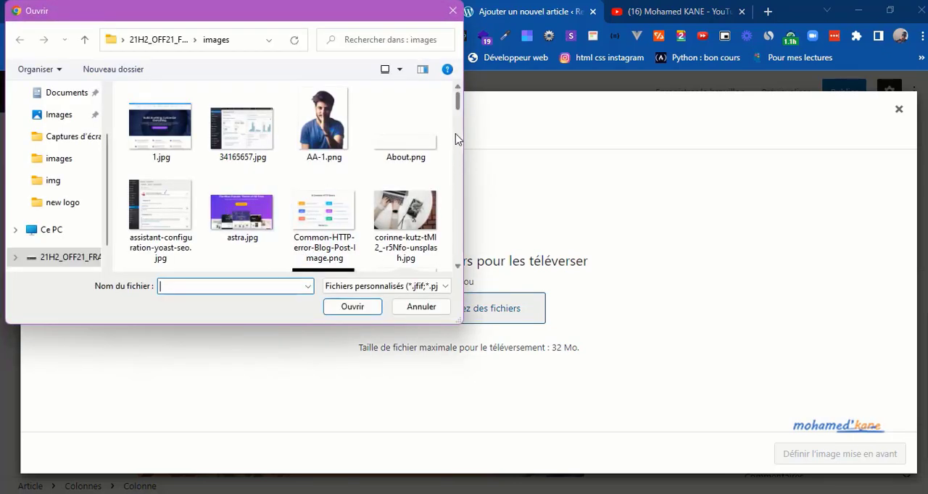
left_click_drag(456, 109, 457, 129)
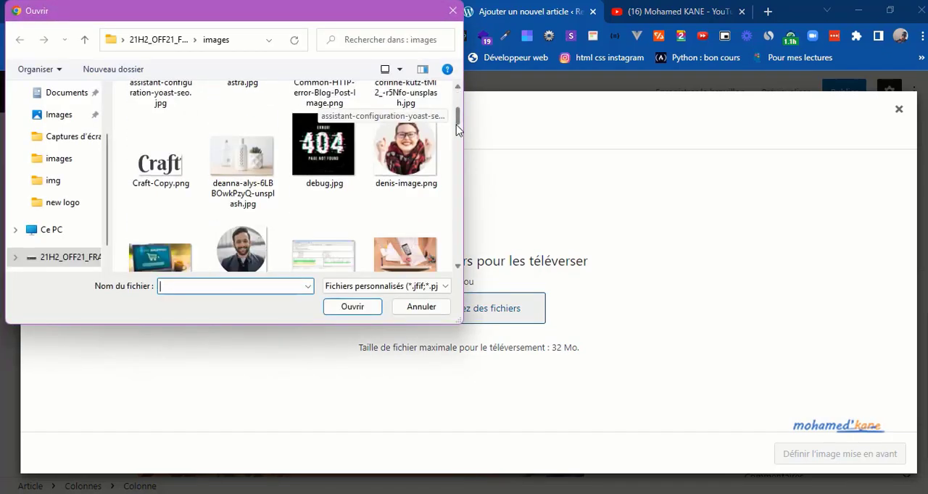
double_click(341, 131)
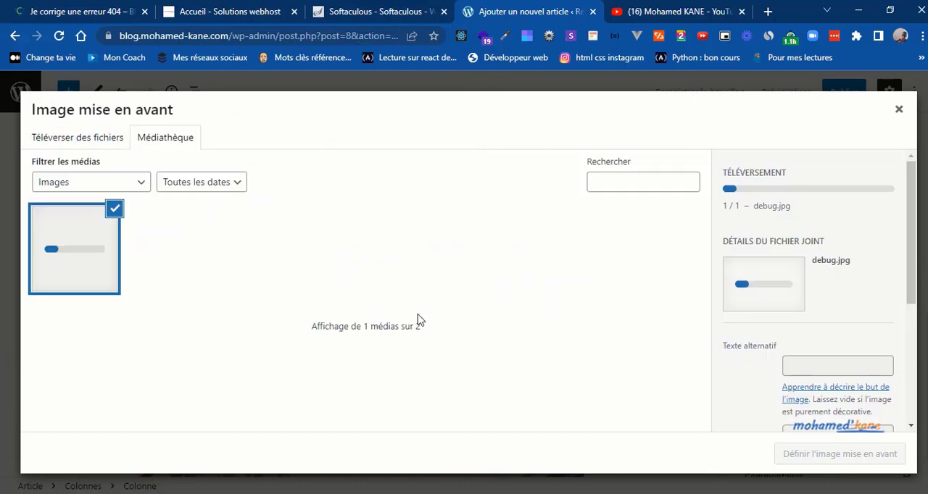
left_click(814, 455)
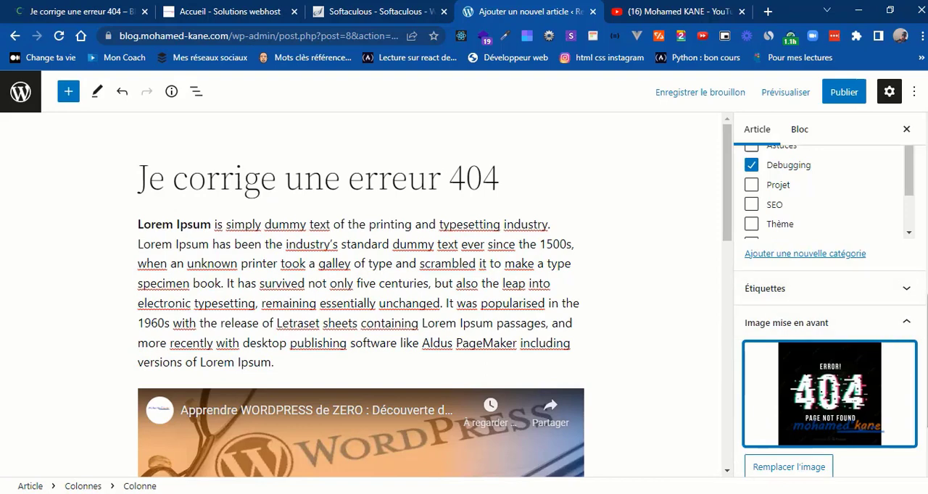
Step: Review the article's excerpt and comment settings and show its publication visibility options
scroll(924, 423, "down", 3)
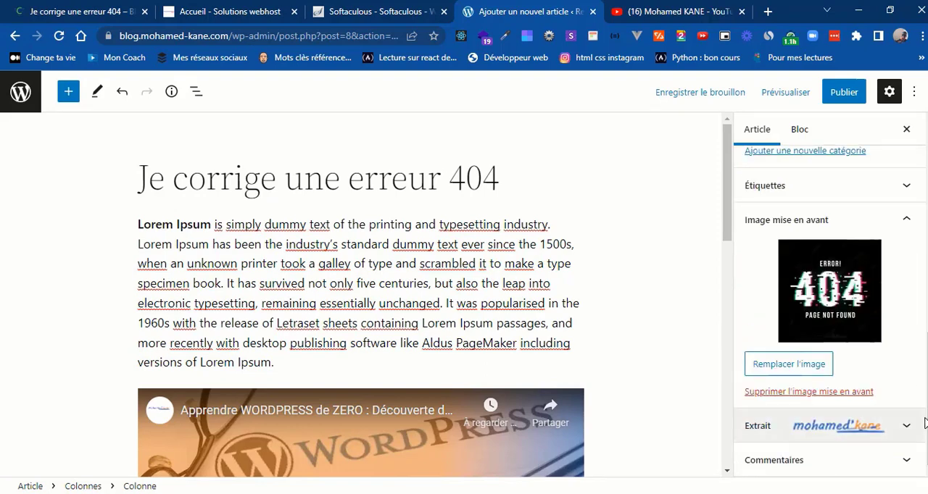
left_click(890, 438)
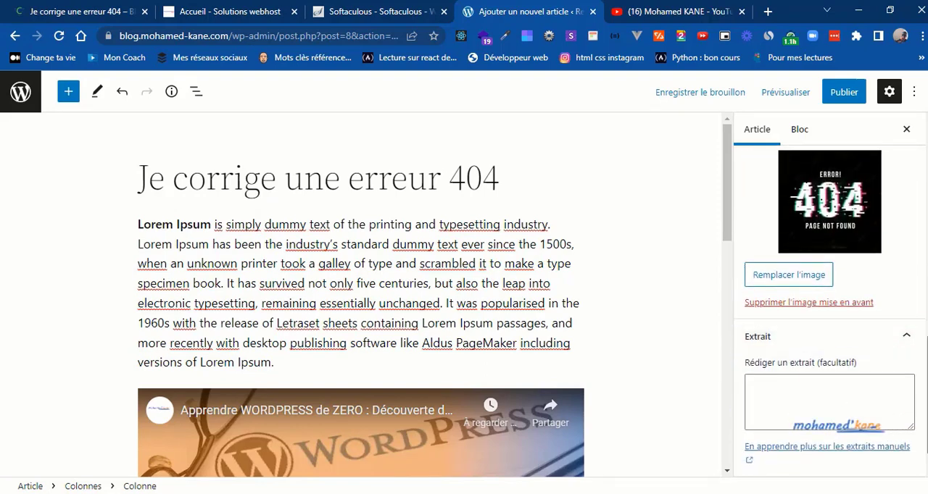
scroll(924, 361, "down", 1)
left_click(869, 459)
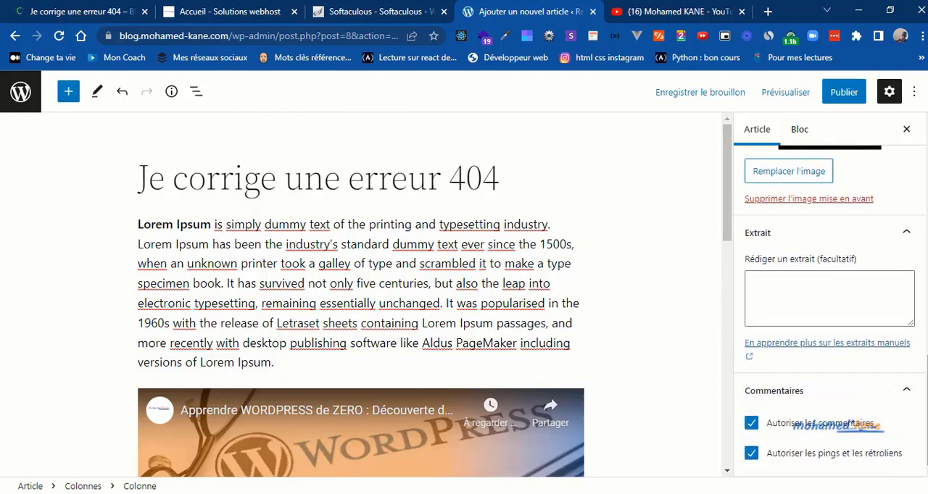
scroll(830, 304, "up", 10)
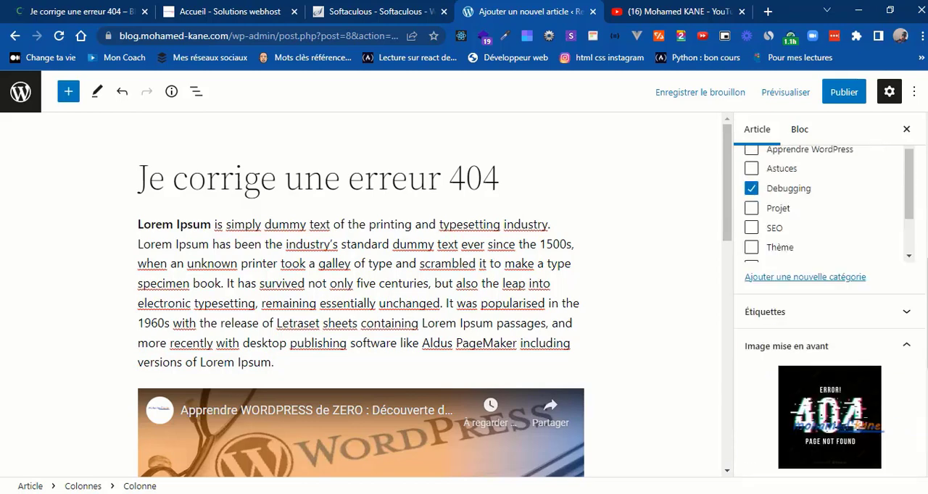
scroll(830, 311, "up", 4)
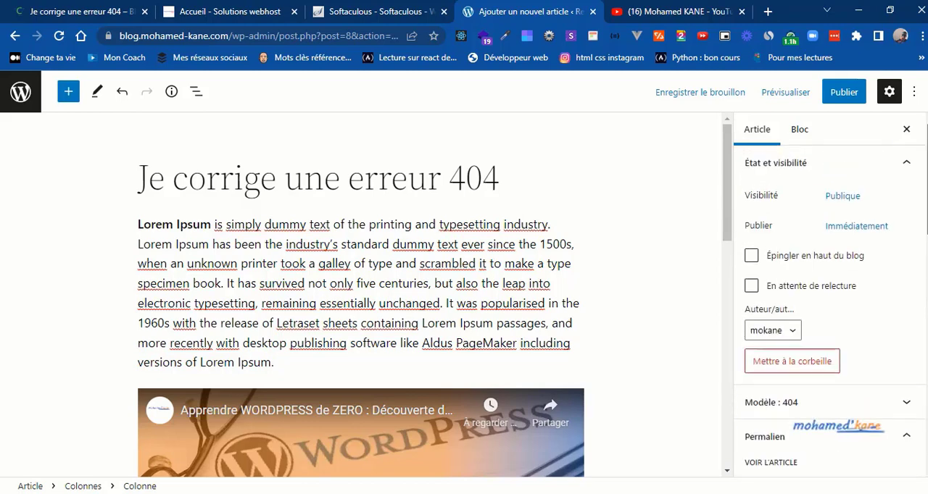
left_click(838, 191)
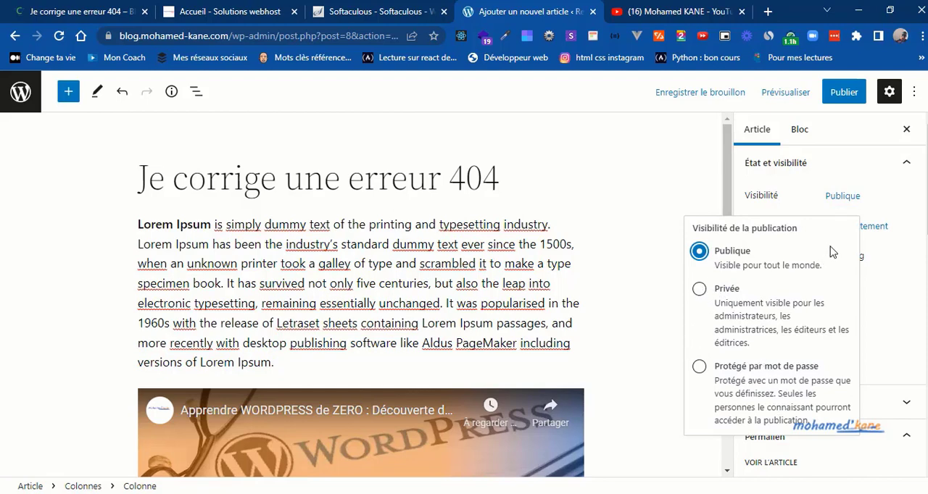
Step: Check the article's publication date options, then publish "Je corrige une erreur 404" immediately with public visibility
left_click(842, 202)
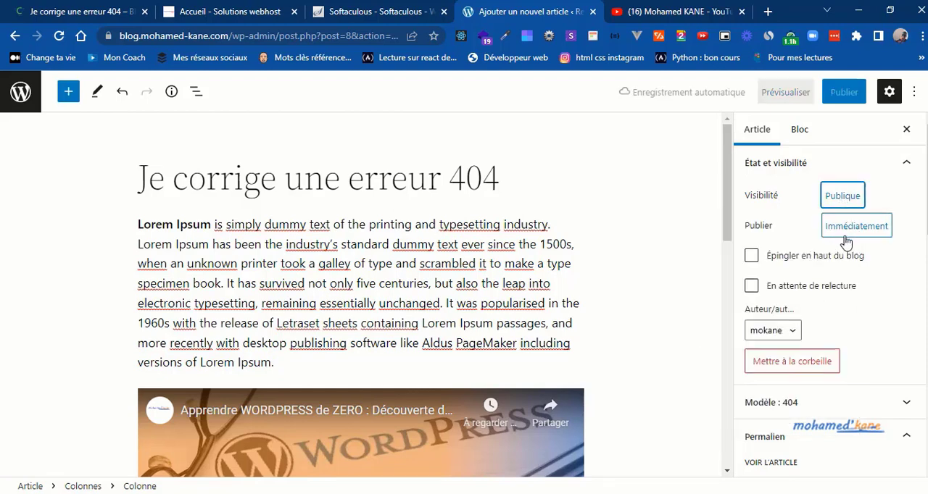
left_click(845, 235)
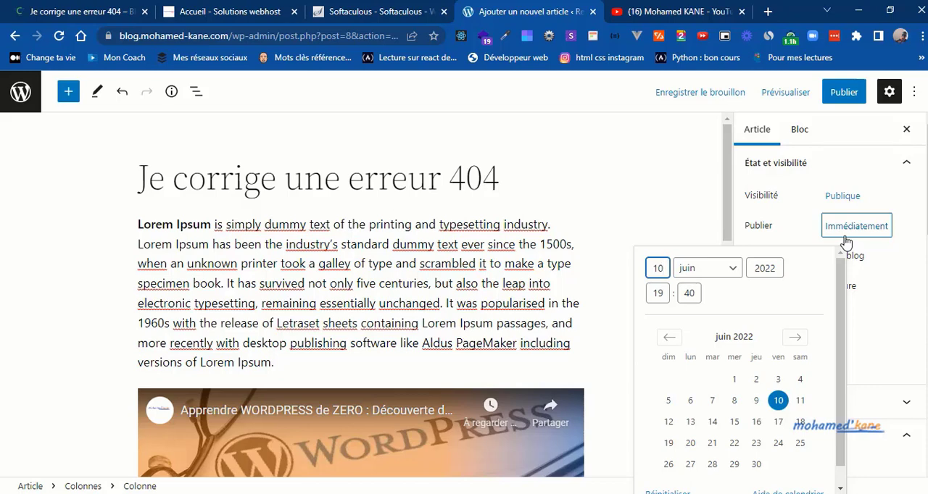
left_click(845, 237)
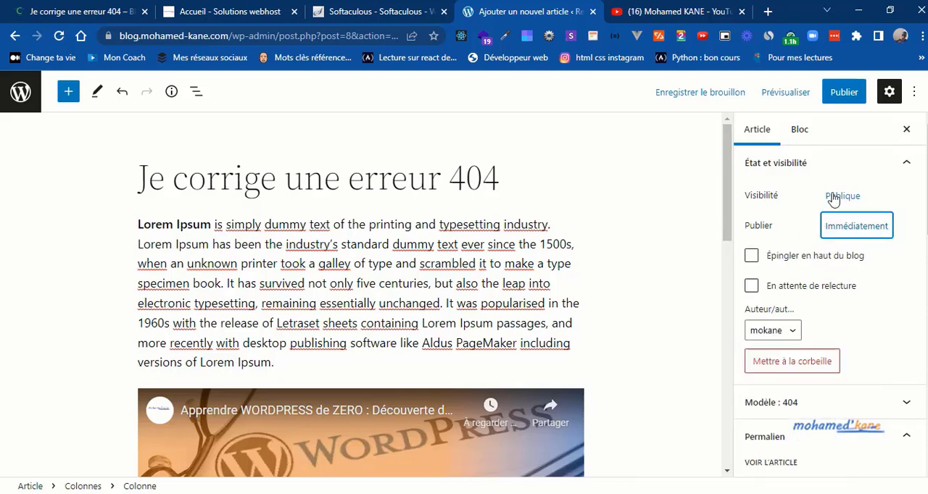
left_click_drag(728, 208, 728, 310)
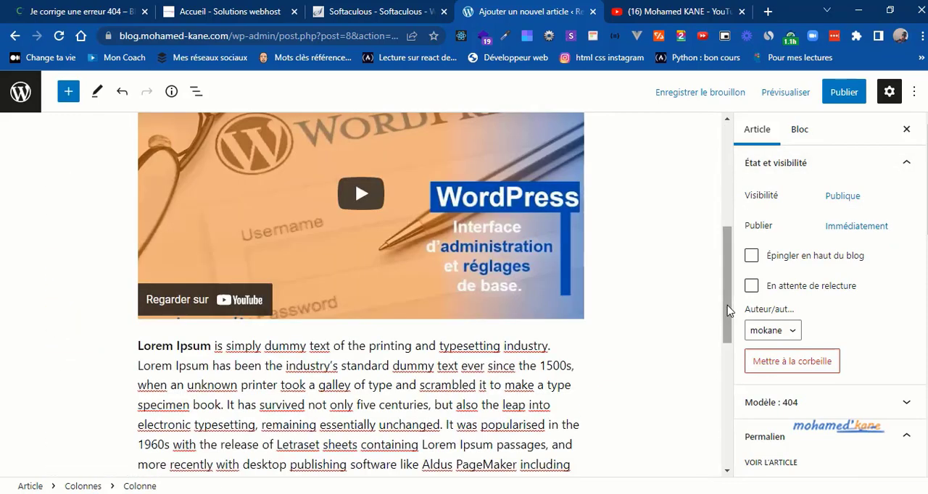
left_click(841, 104)
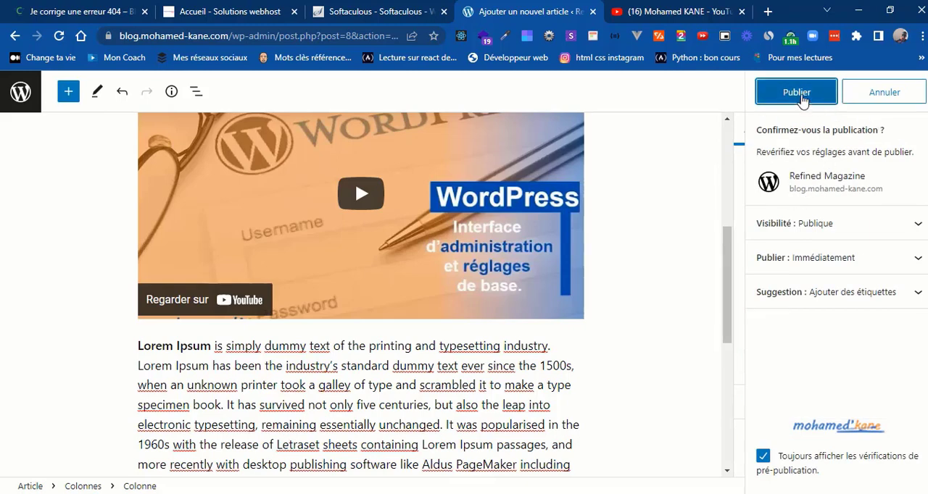
left_click(802, 99)
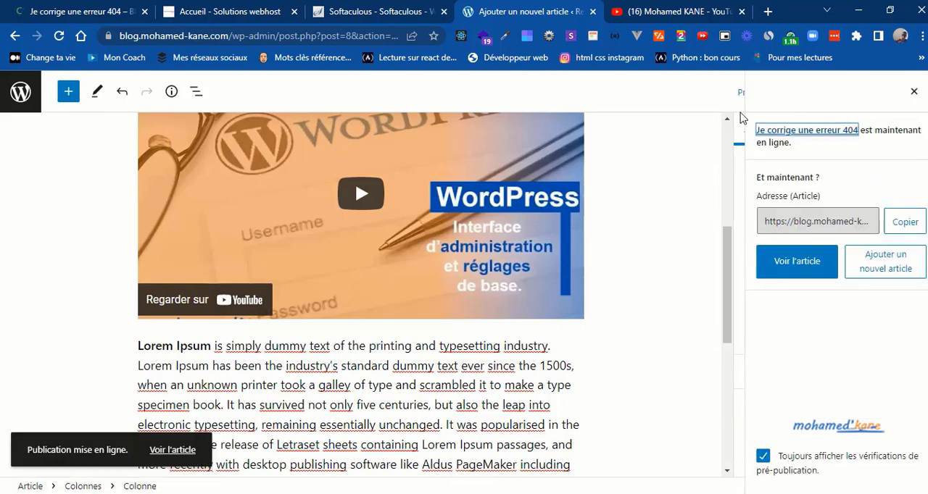
Step: Open the published article in a new browser tab and review its title, featured image, text and embedded video
right_click(165, 453)
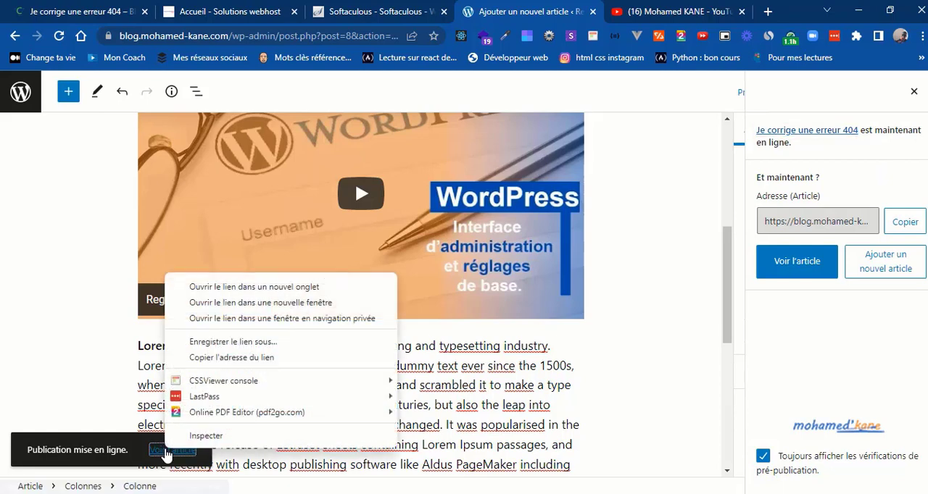
left_click(238, 288)
left_click(590, 8)
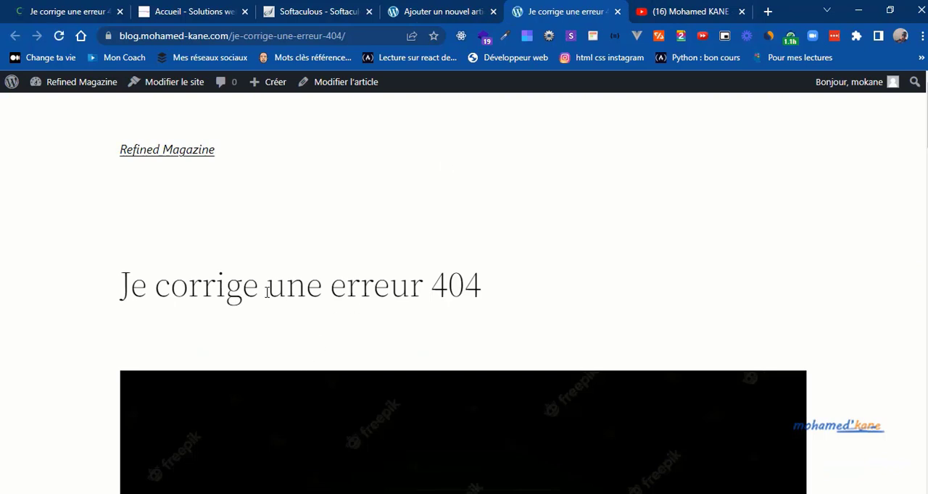
scroll(267, 290, "down", 2)
scroll(464, 290, "down", 5)
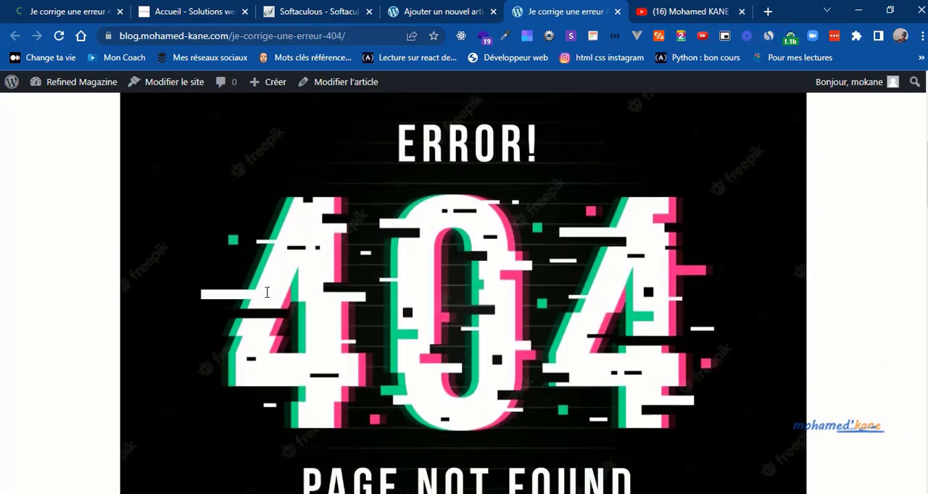
scroll(464, 290, "down", 4)
scroll(267, 291, "down", 10)
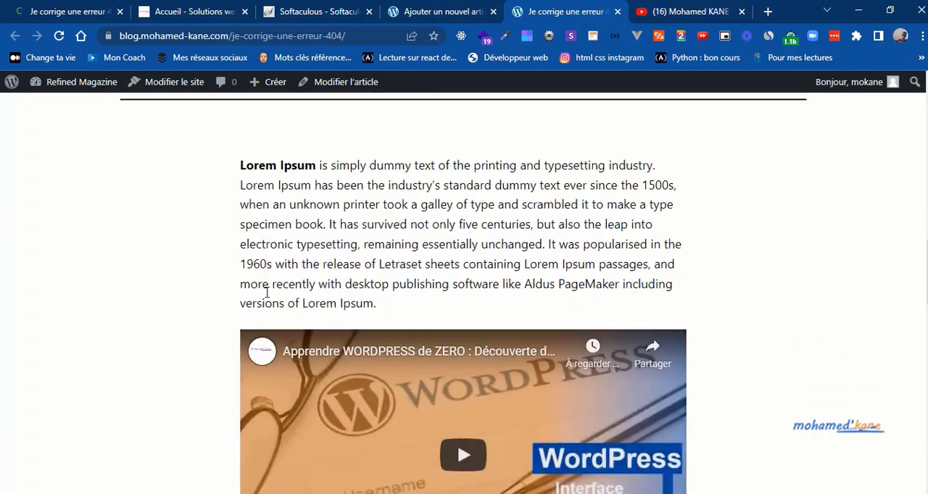
scroll(267, 292, "down", 6)
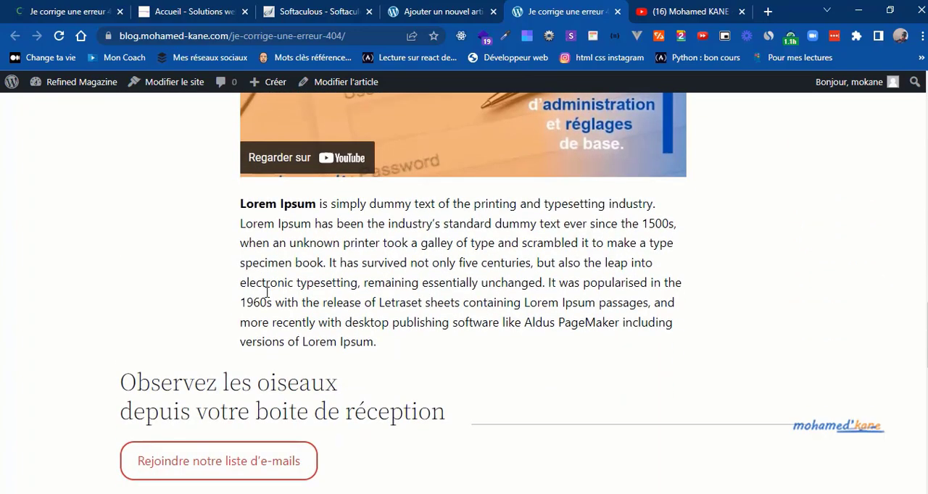
Step: Examine the published article's date, author, categories and comment form below the content
scroll(267, 292, "up", 1)
scroll(267, 292, "up", 2)
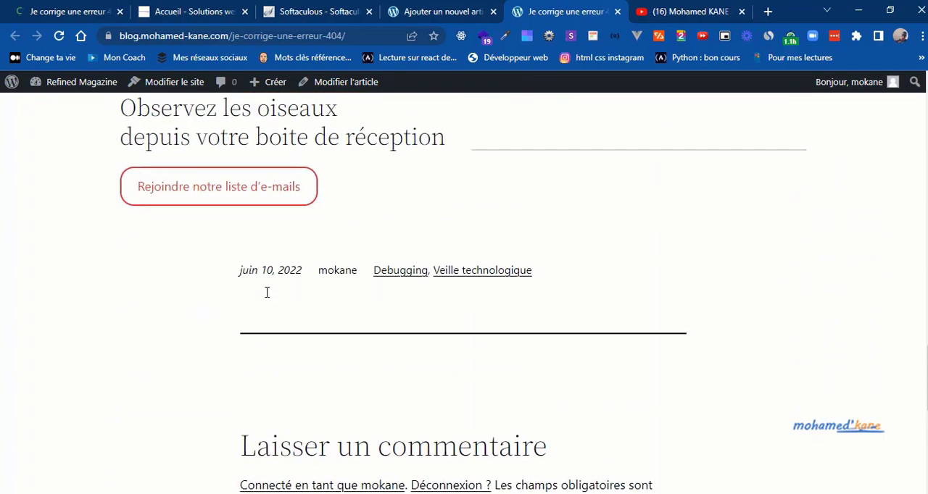
triple_click(256, 271)
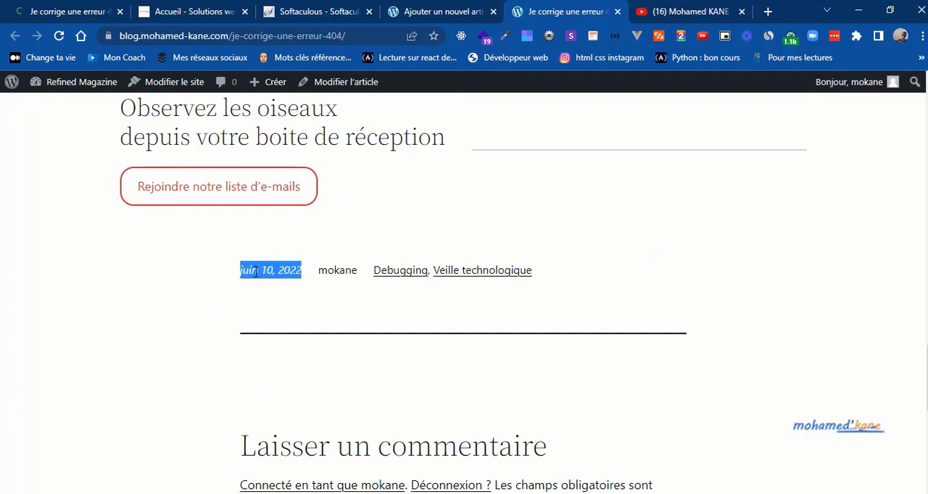
double_click(346, 272)
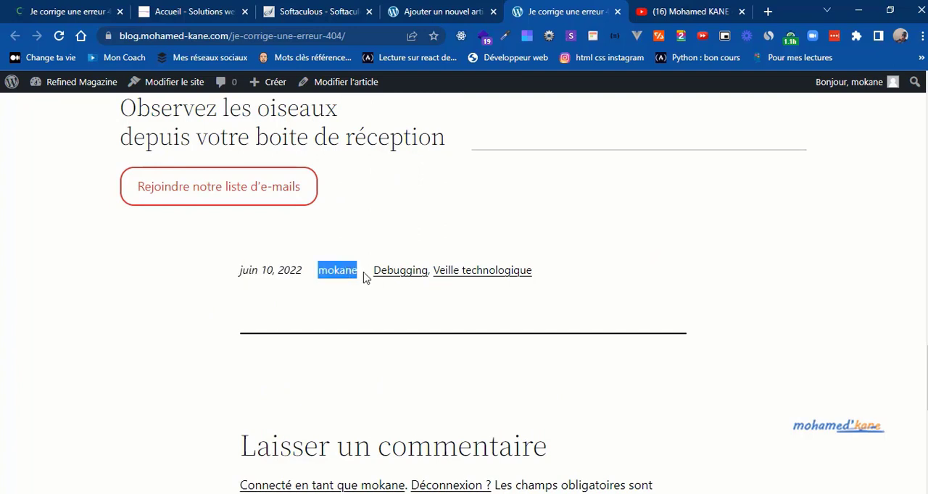
left_click(385, 317)
scroll(385, 317, "down", 6)
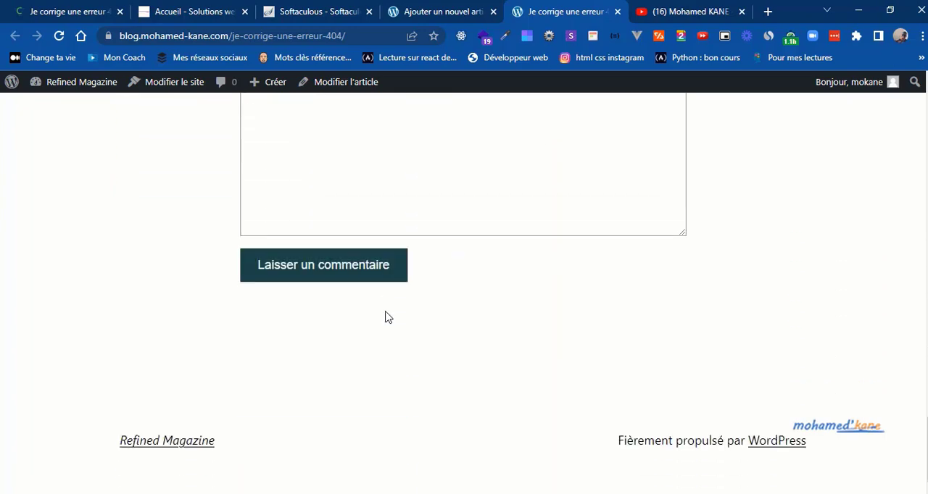
scroll(384, 317, "up", 10)
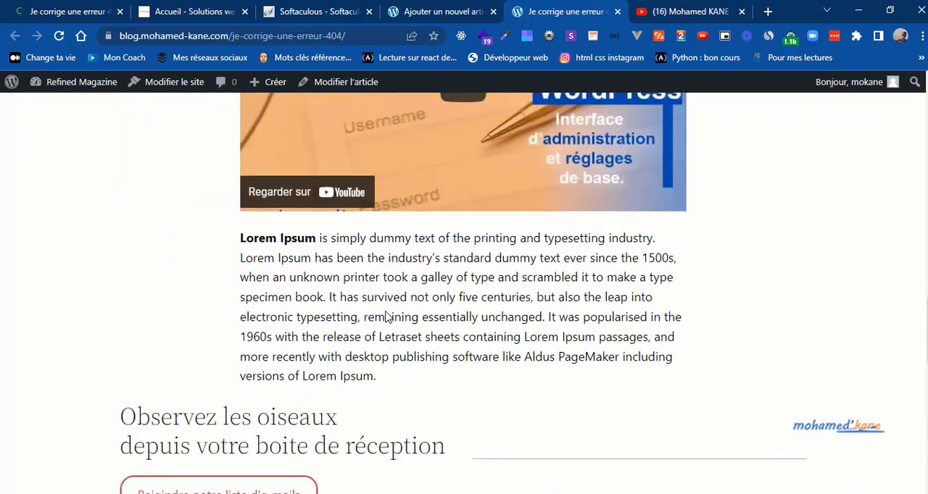
scroll(385, 317, "up", 15)
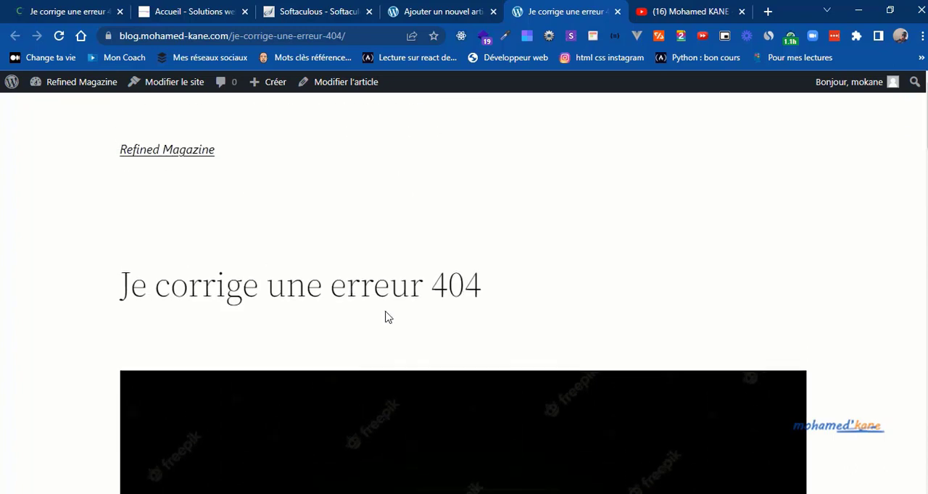
Step: Go to the Refined Magazine home page and check how the new article's title, picture and excerpt are listed
left_click(164, 150)
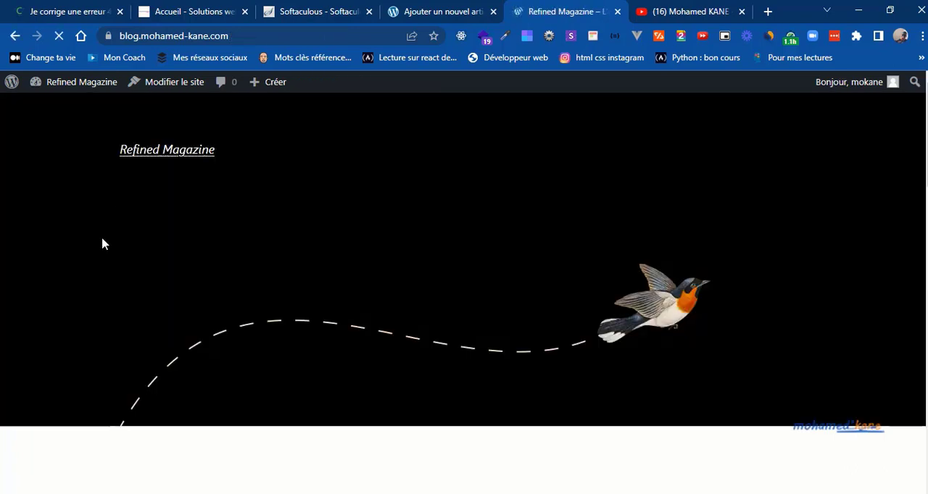
scroll(101, 244, "down", 10)
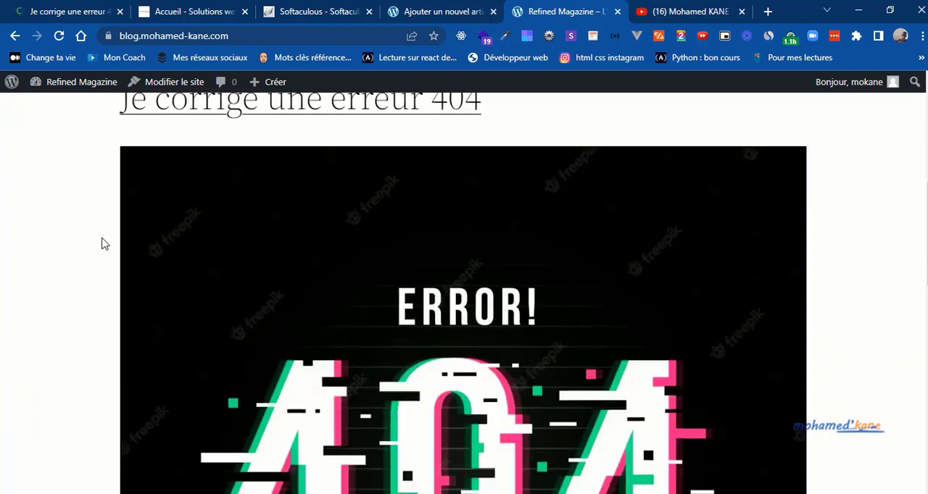
scroll(102, 244, "down", 7)
scroll(101, 245, "up", 6)
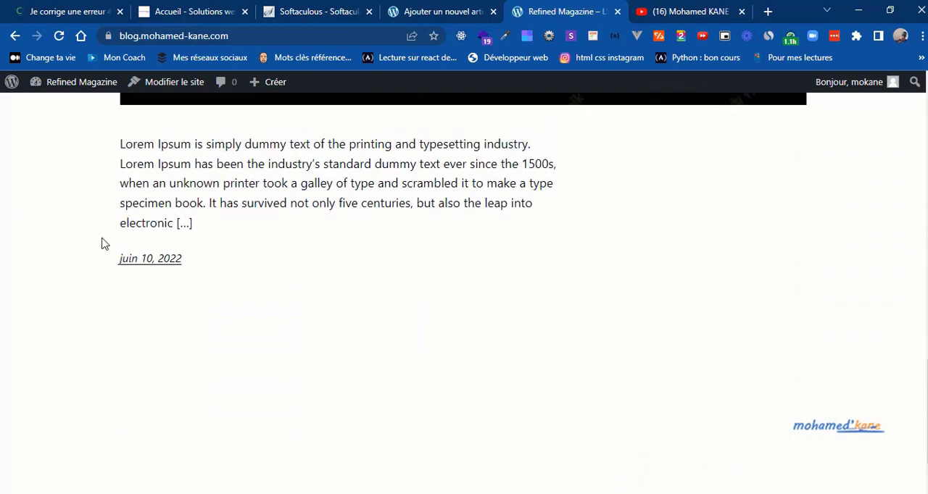
scroll(102, 244, "up", 8)
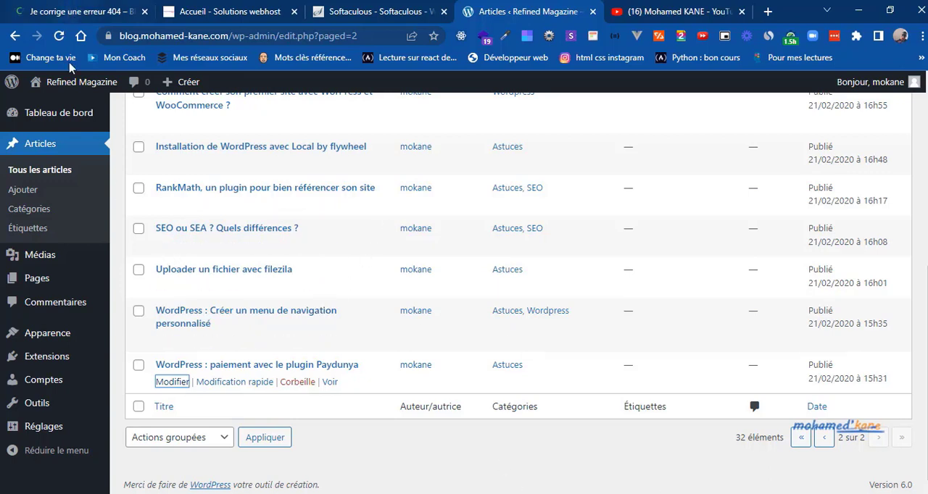
Step: Open the blog's home page in a new browser tab from the admin article list and look through the published articles
mouse_move(72, 85)
right_click(72, 105)
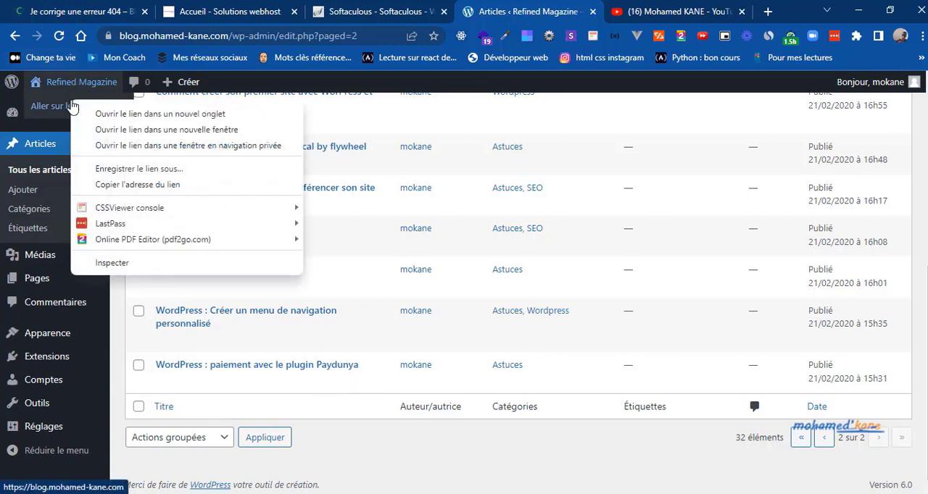
left_click(113, 115)
left_click(579, 11)
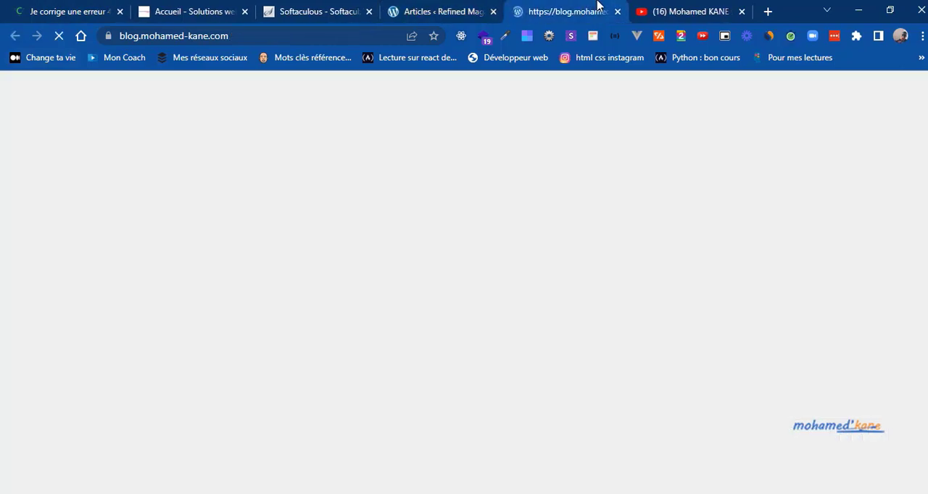
scroll(355, 390, "down", 4)
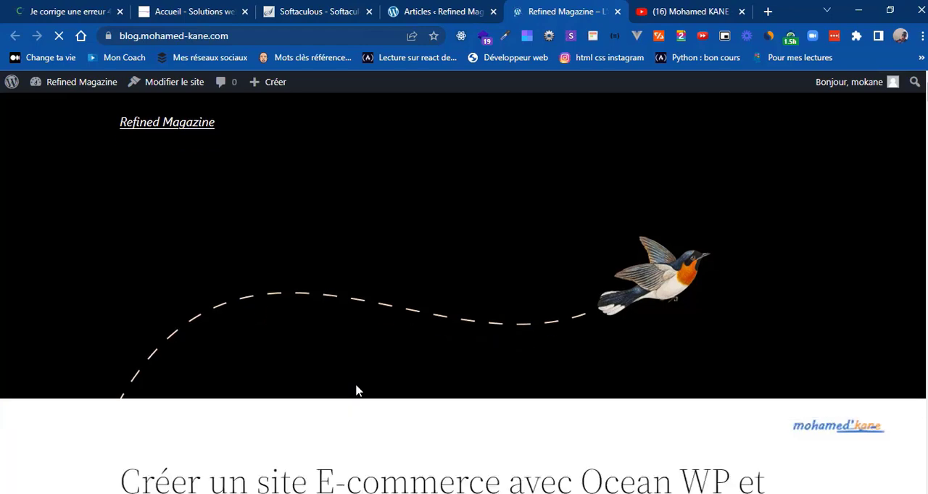
scroll(355, 391, "down", 8)
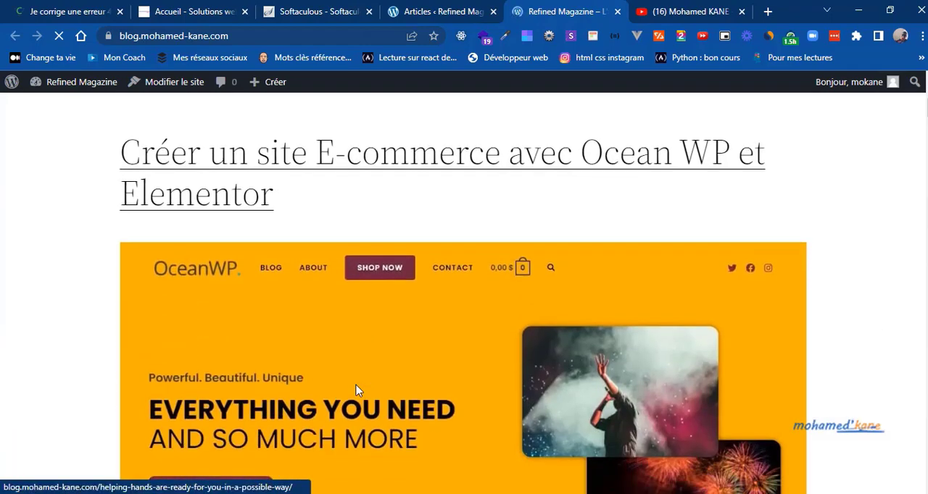
scroll(355, 391, "down", 12)
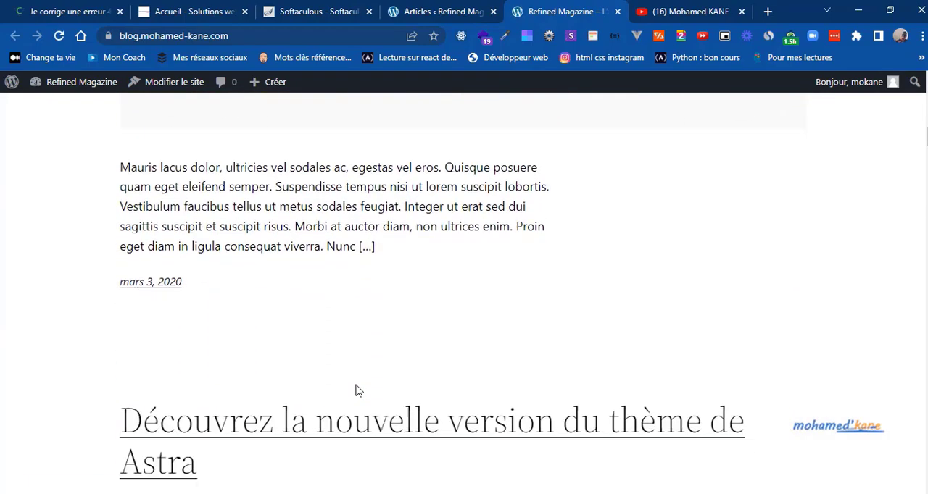
scroll(355, 390, "down", 10)
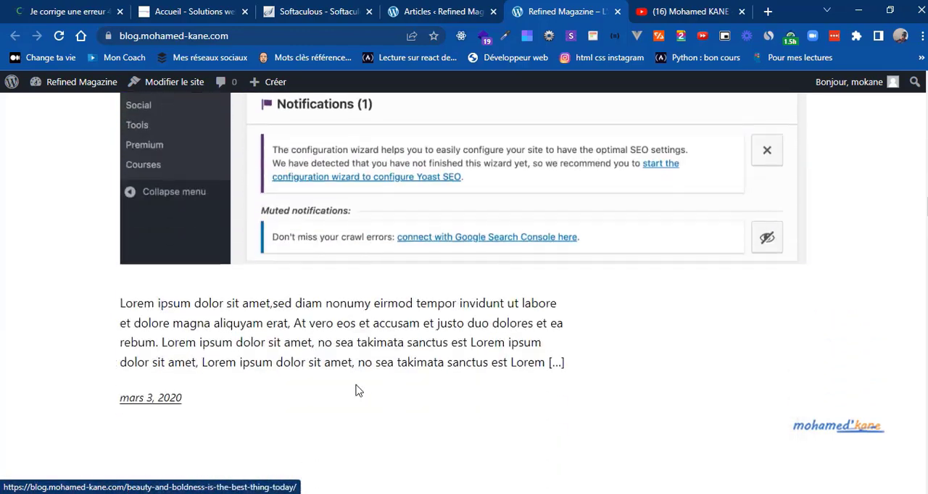
scroll(356, 391, "down", 8)
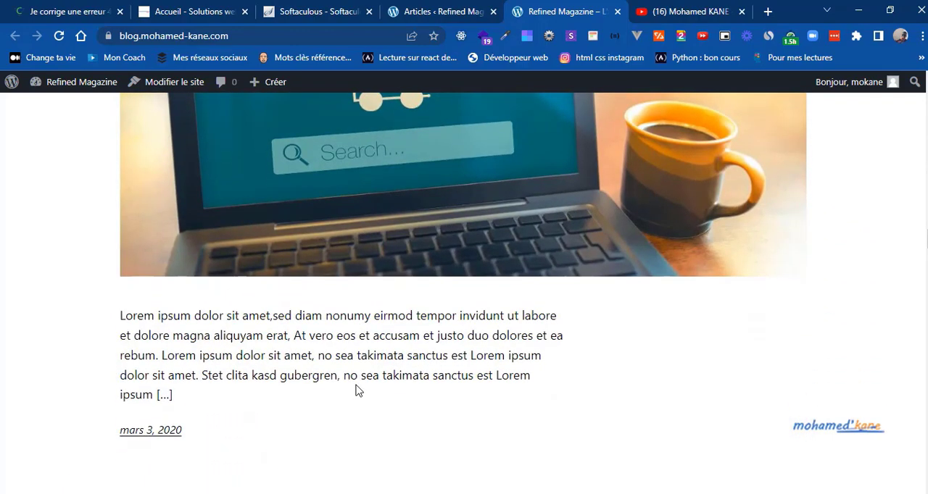
scroll(355, 390, "down", 10)
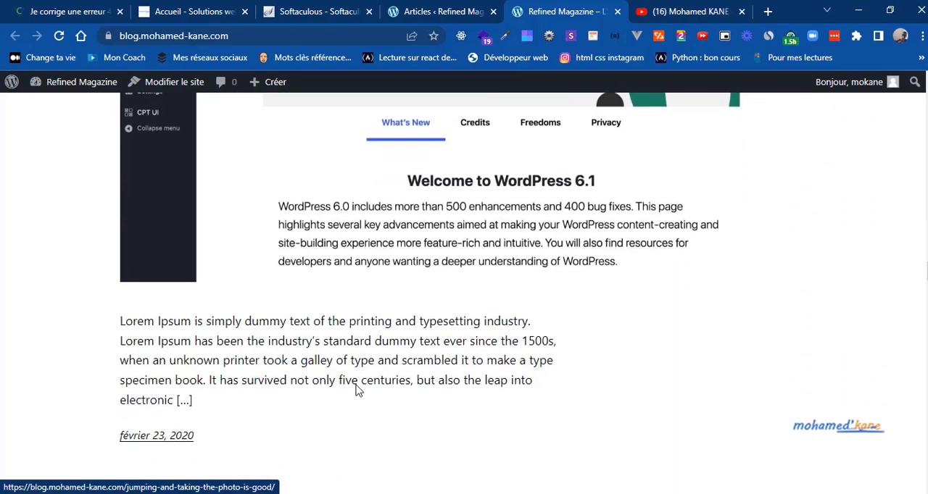
scroll(355, 390, "down", 10)
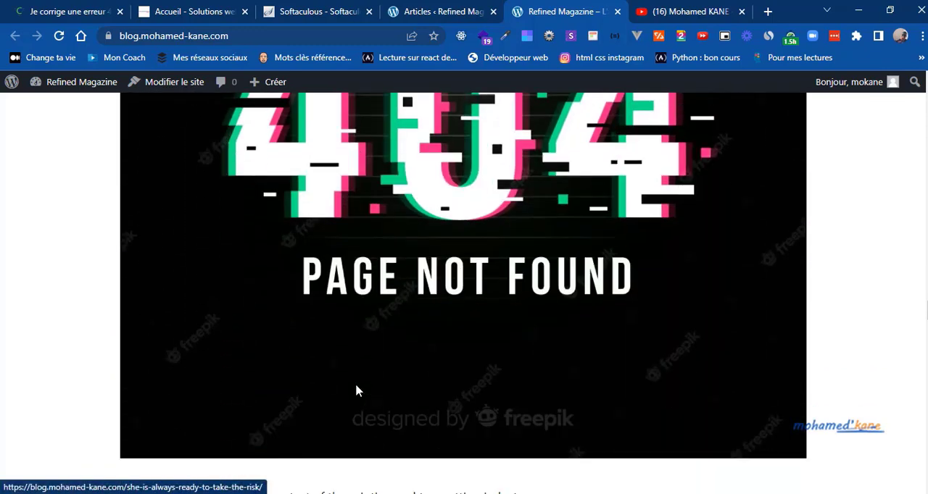
scroll(355, 391, "up", 10)
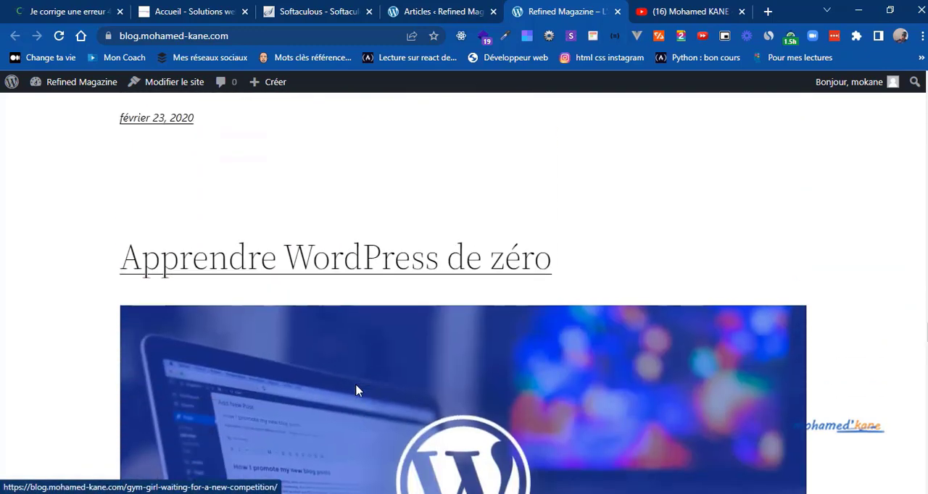
scroll(355, 390, "up", 3)
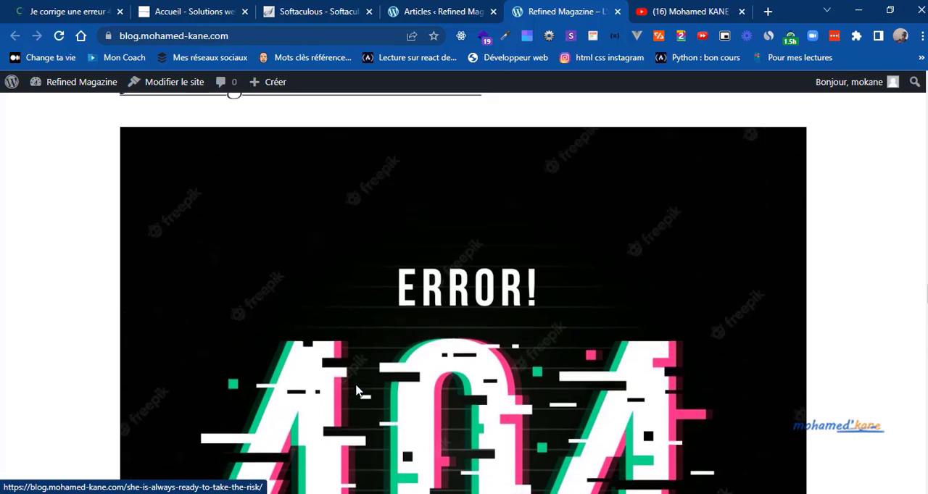
scroll(355, 391, "down", 3)
scroll(355, 391, "down", 8)
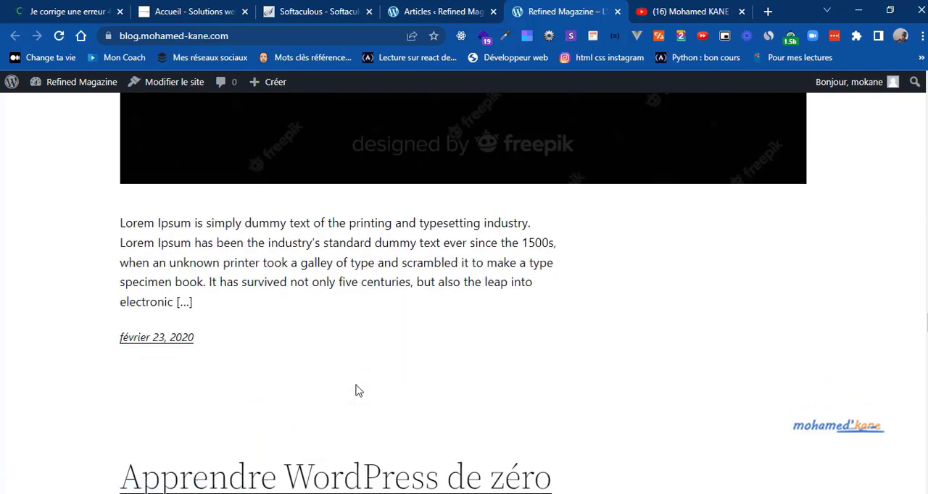
scroll(355, 391, "down", 12)
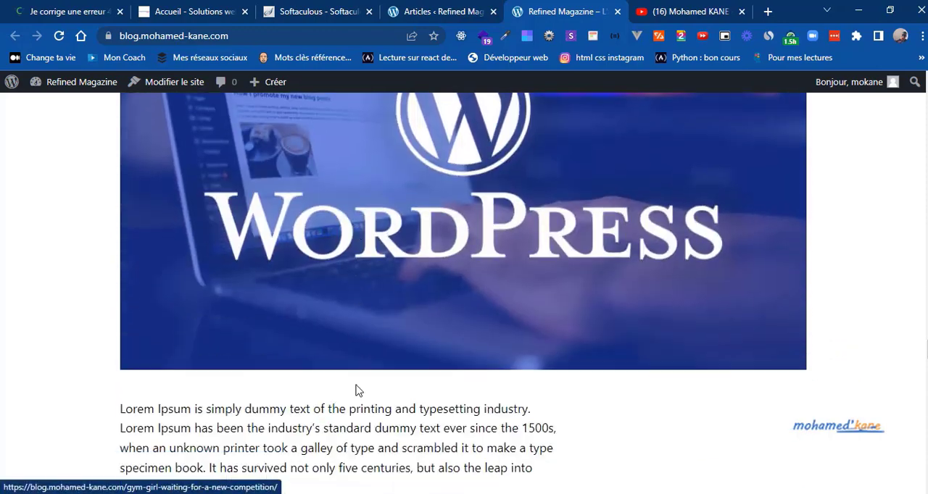
scroll(355, 391, "down", 15)
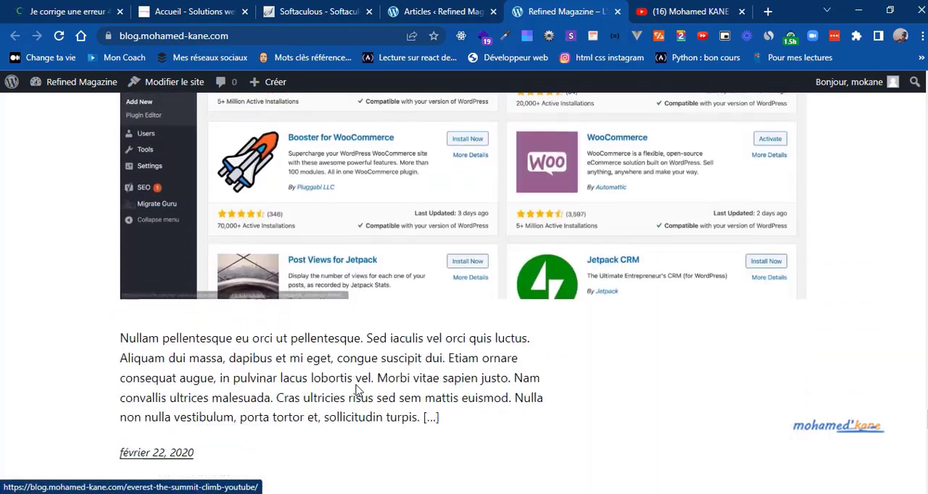
Step: Look through the rest of the blog's home page, and examine the active theme's details in the admin
scroll(355, 391, "down", 10)
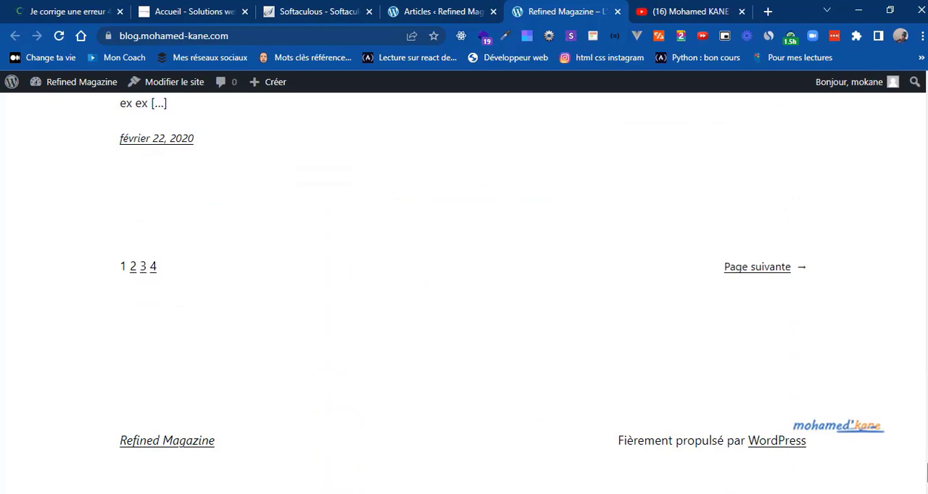
left_click_drag(926, 472, 926, 91)
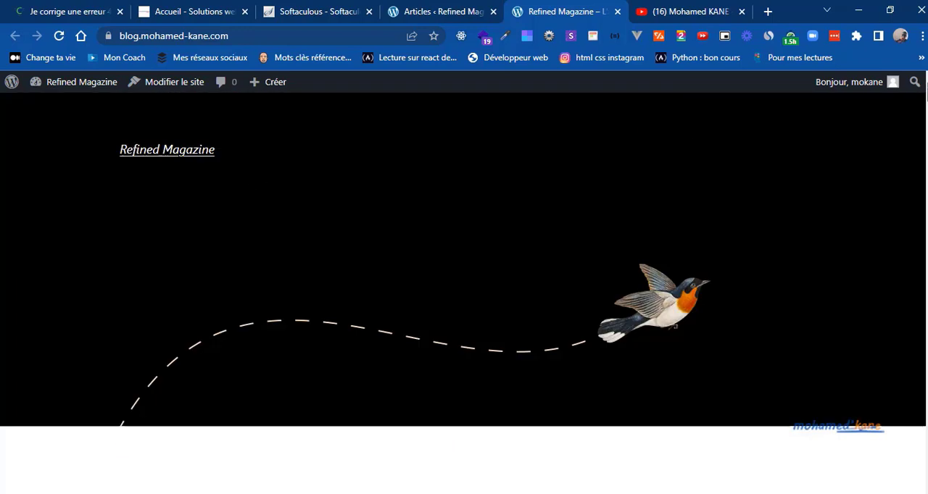
left_click(429, 9)
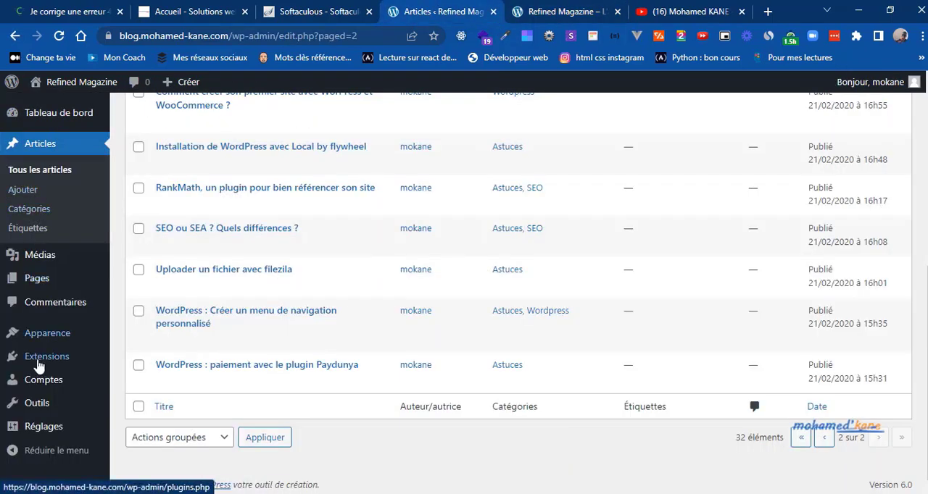
mouse_move(55, 335)
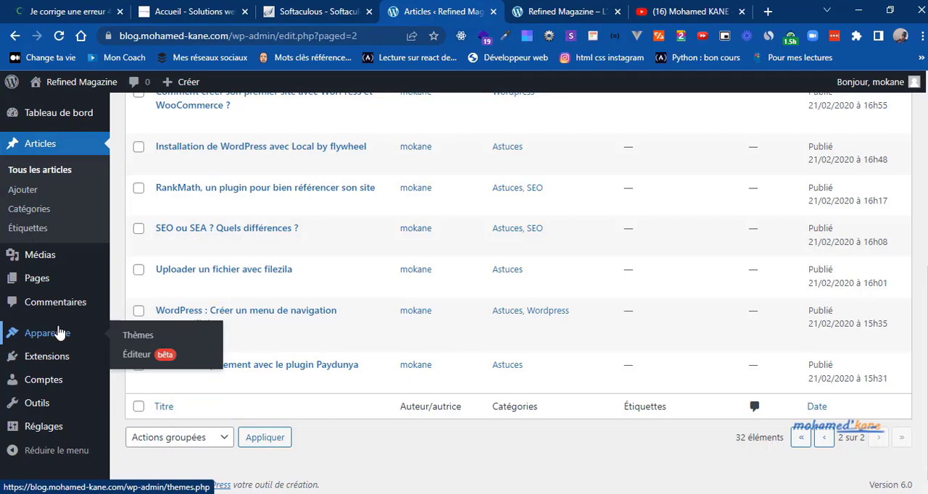
left_click(138, 336)
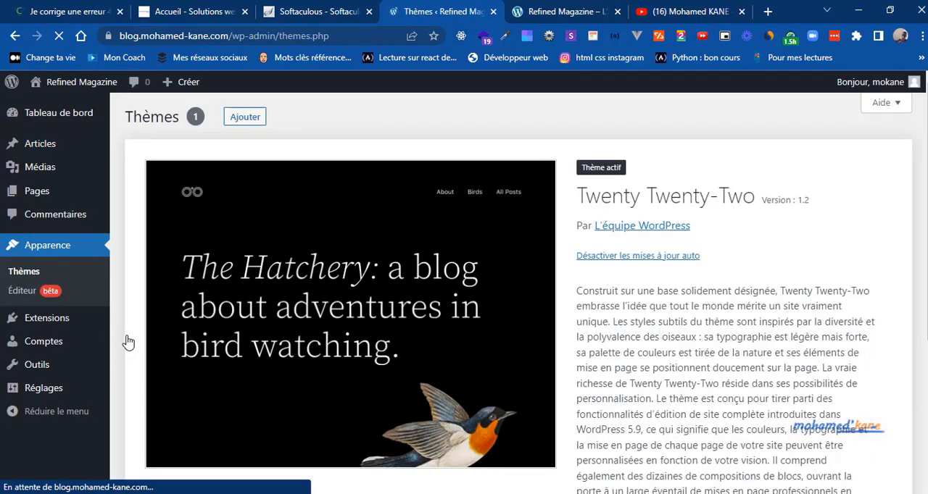
scroll(128, 342, "down", 3)
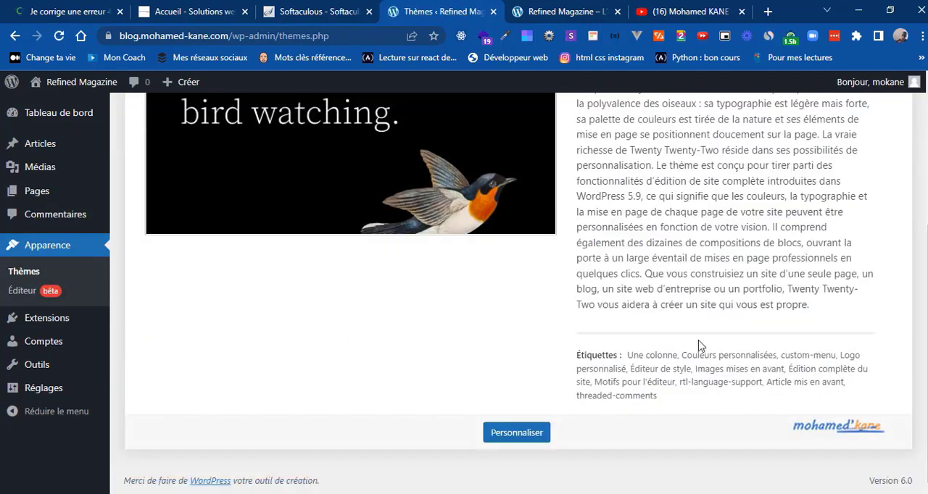
scroll(554, 119, "up", 3)
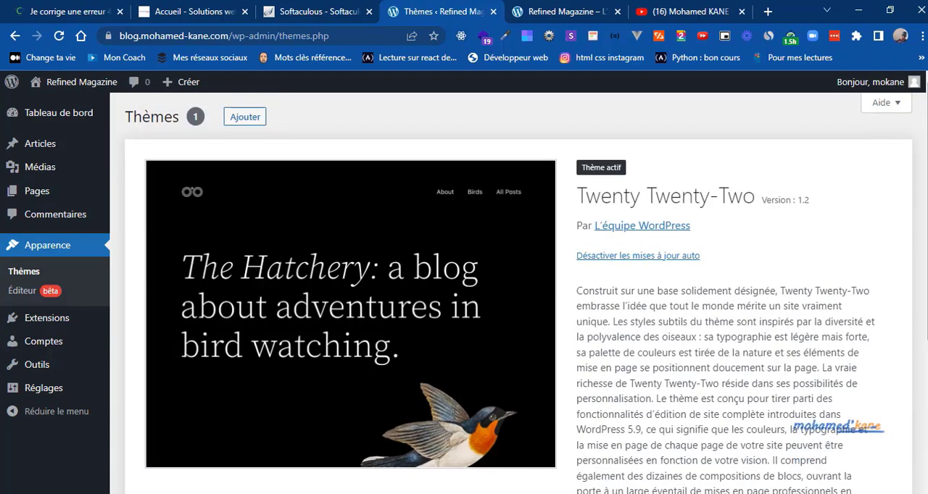
Step: Search the theme directory for "refined magazine", and install and activate the Refined Blocks theme
left_click(239, 123)
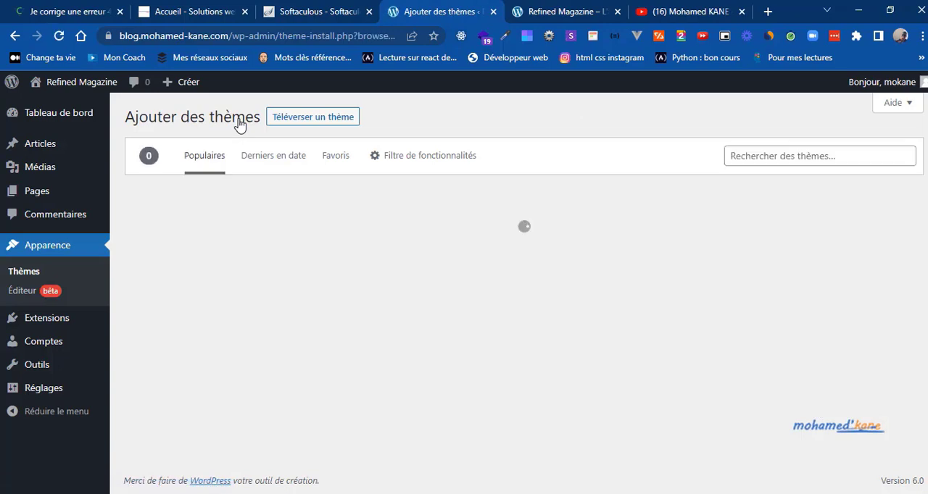
left_click(758, 156)
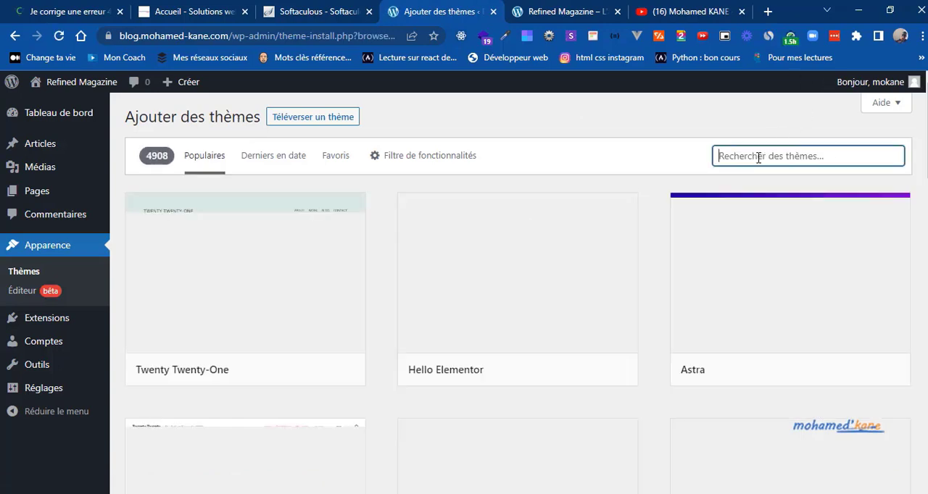
type("refined magazine")
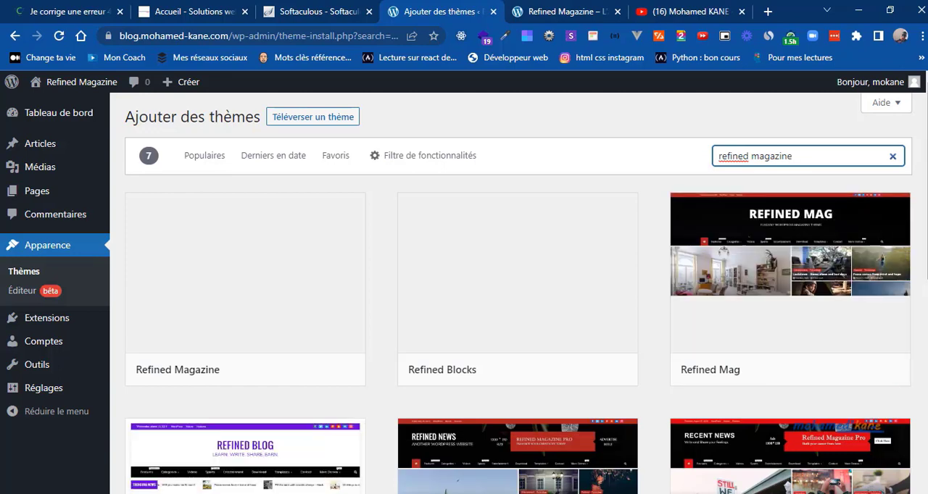
left_click_drag(926, 191, 927, 201)
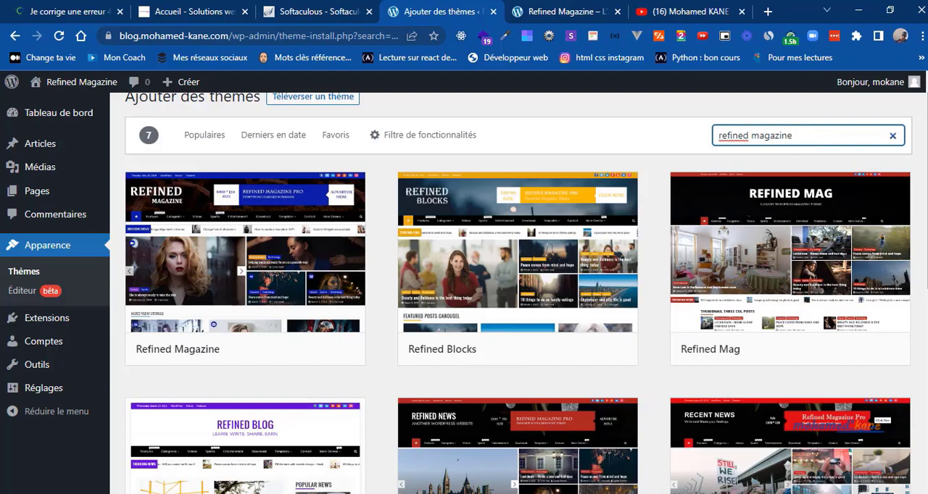
mouse_move(520, 271)
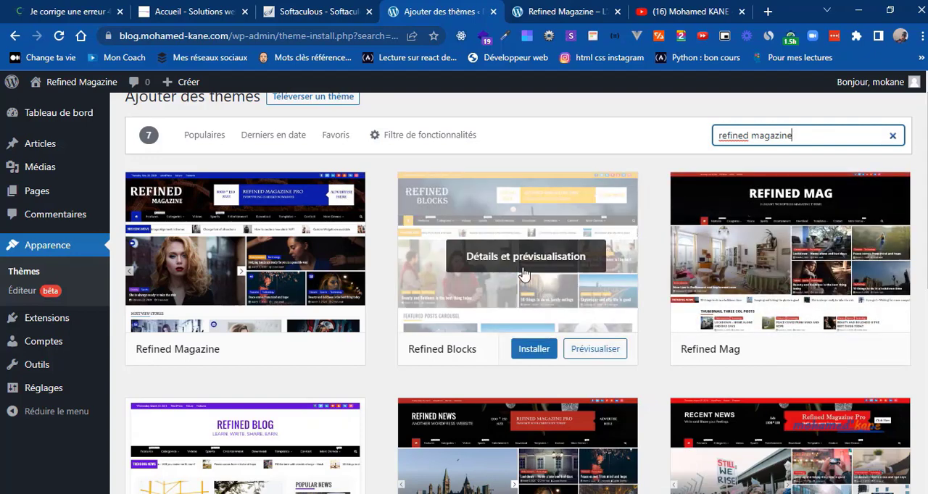
left_click(529, 351)
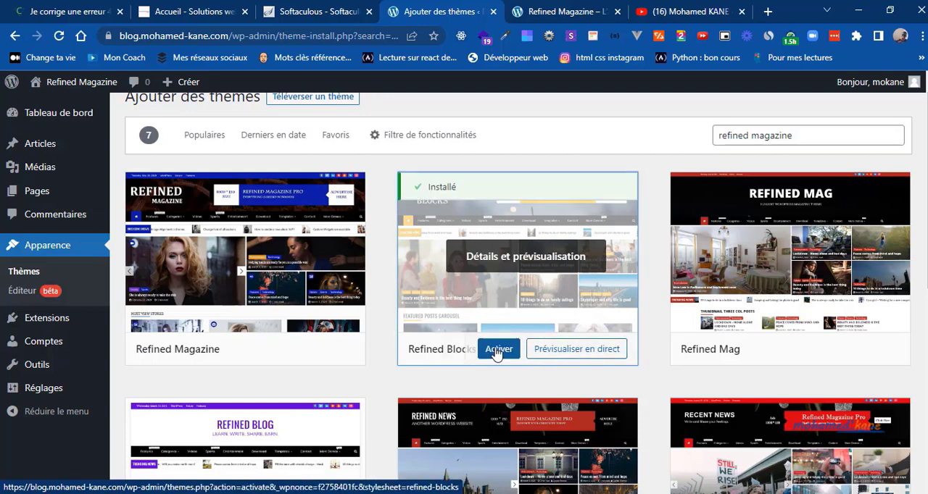
left_click(498, 350)
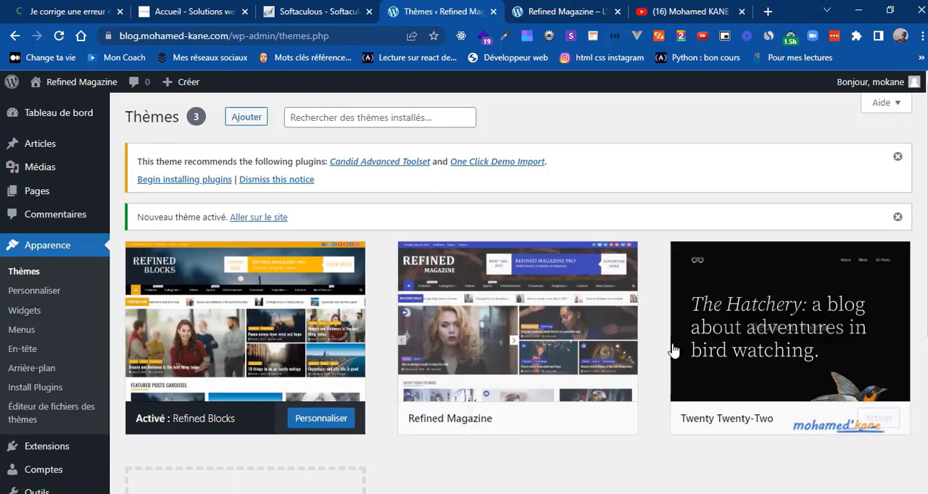
Step: Delete the Twenty Twenty-Two theme from the installed themes and confirm the deletion
left_click(792, 323)
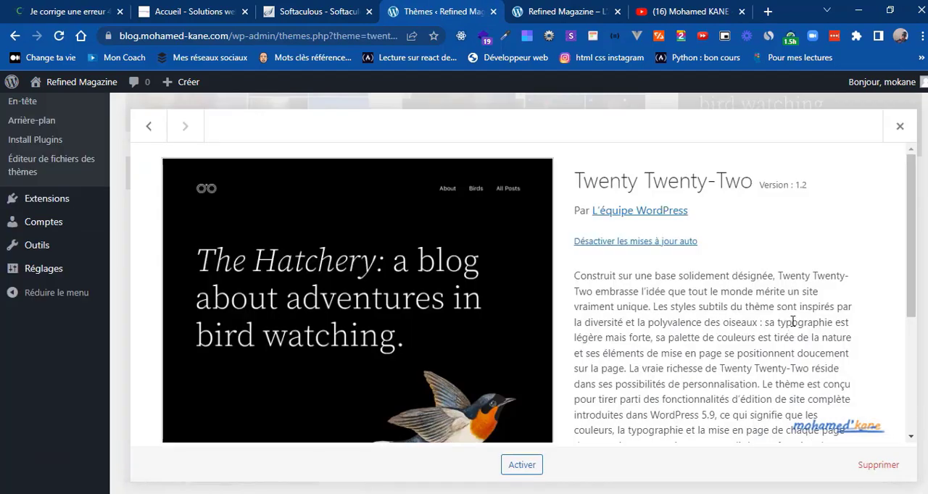
left_click(877, 464)
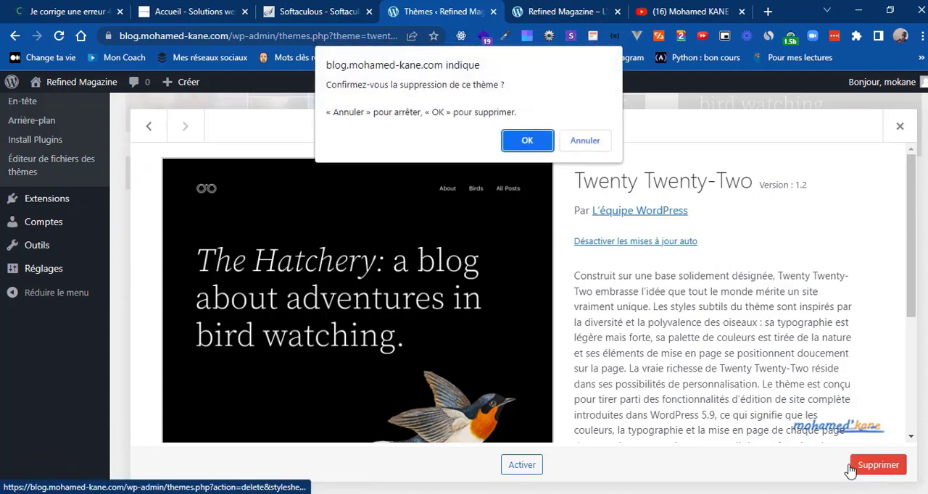
left_click(525, 142)
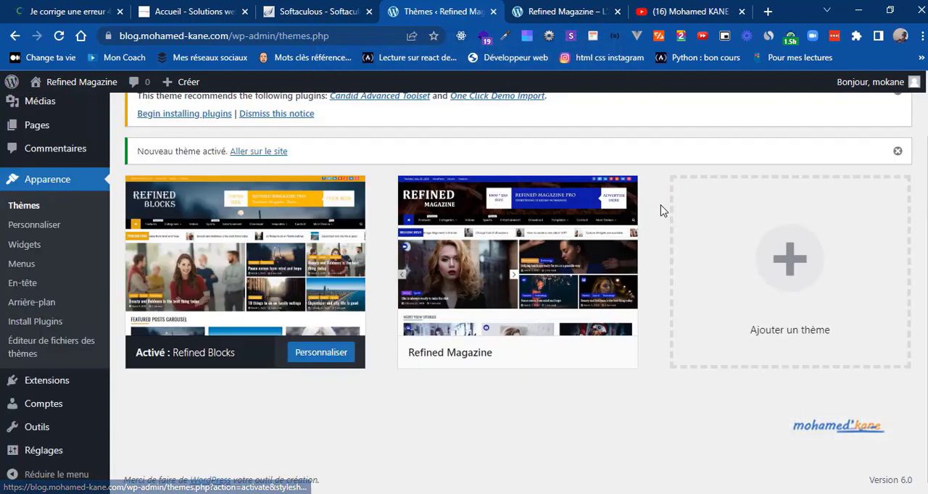
Step: Enable automatic updates for the Refined Blocks theme and close its details
left_click(239, 259)
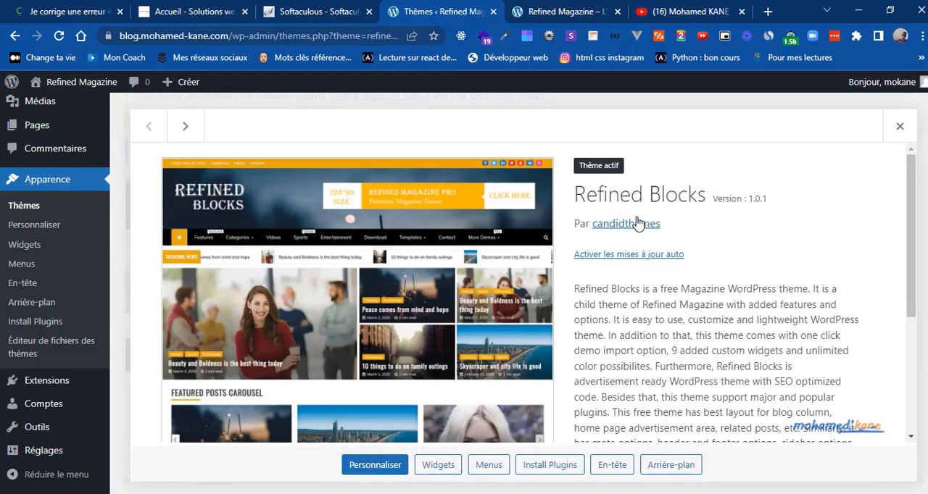
left_click(618, 254)
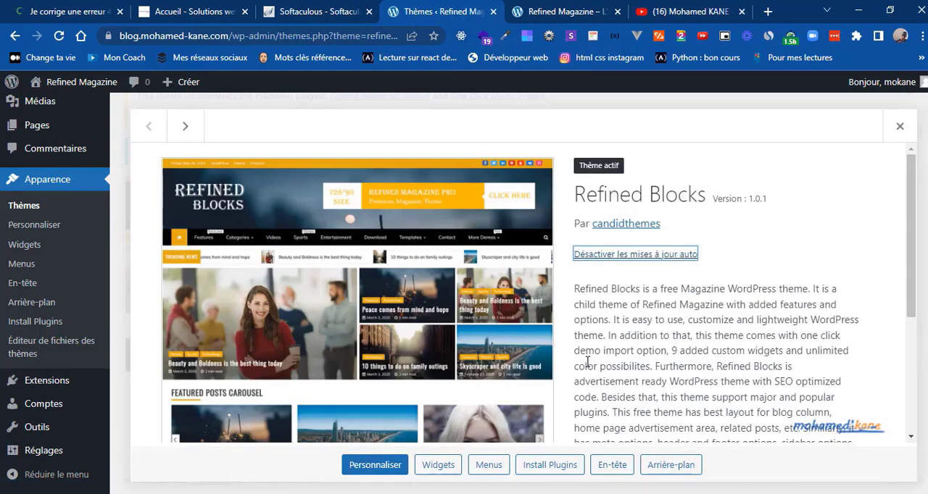
left_click(900, 127)
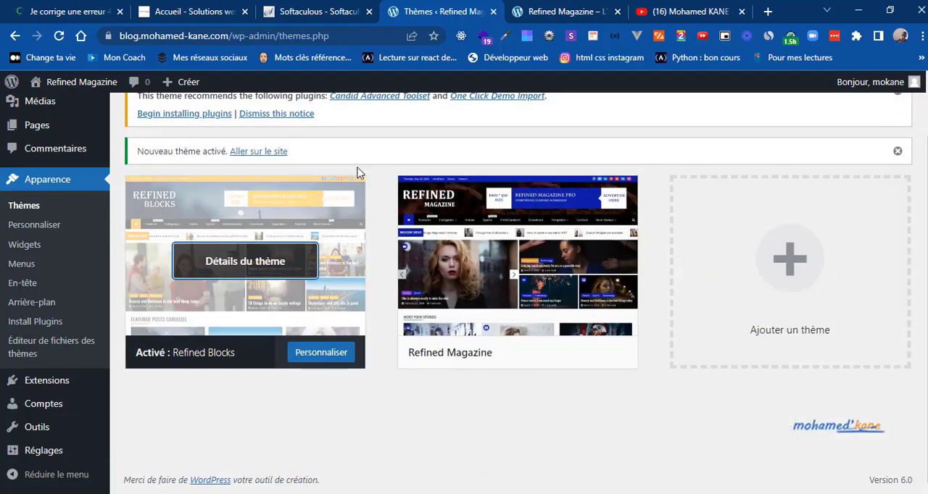
Step: Install and activate Candid Advanced Toolset from the plugins recommended by the theme
scroll(382, 145, "up", 1)
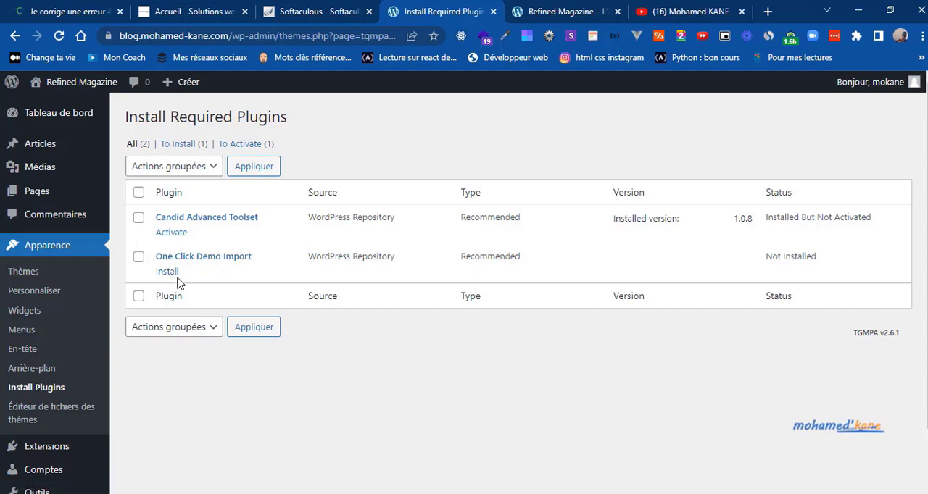
left_click(172, 233)
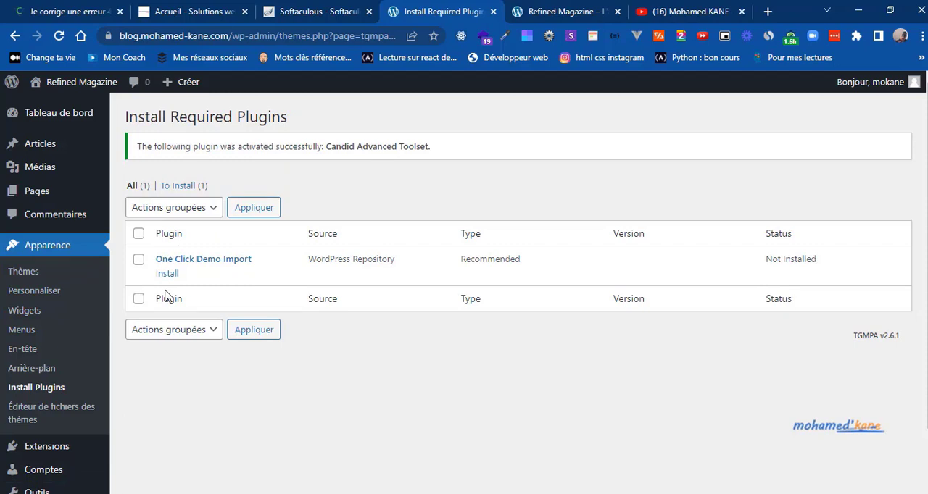
mouse_move(71, 126)
Step: Reload the blog's home page and review its header, trending news and featured posts carousel with the new theme
left_click(518, 6)
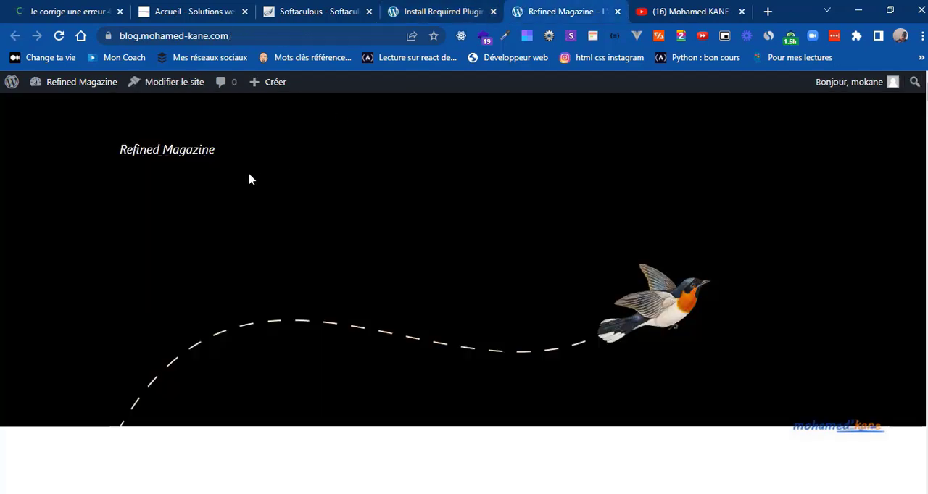
left_click(186, 36)
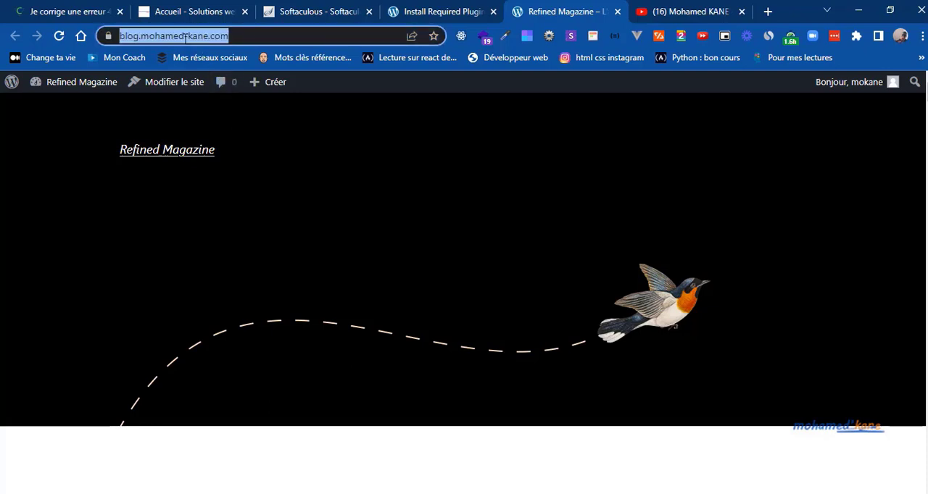
left_click(61, 37)
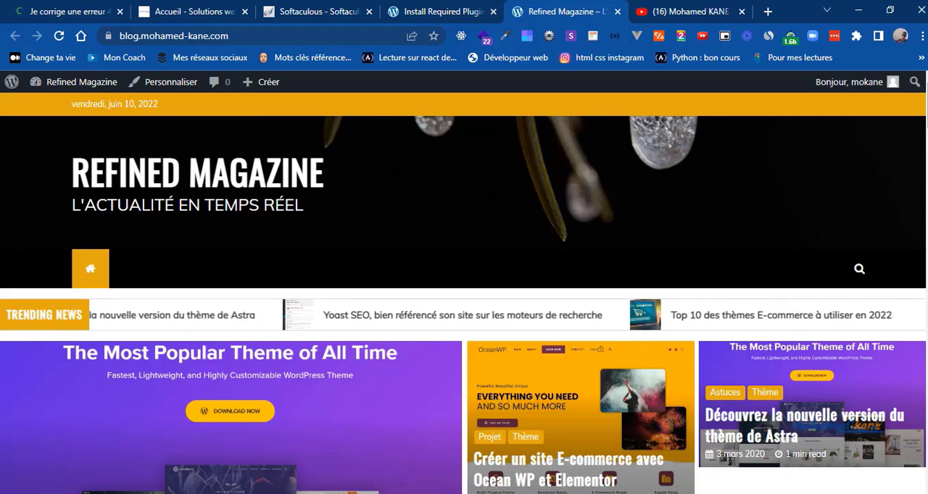
scroll(923, 174, "down", 7)
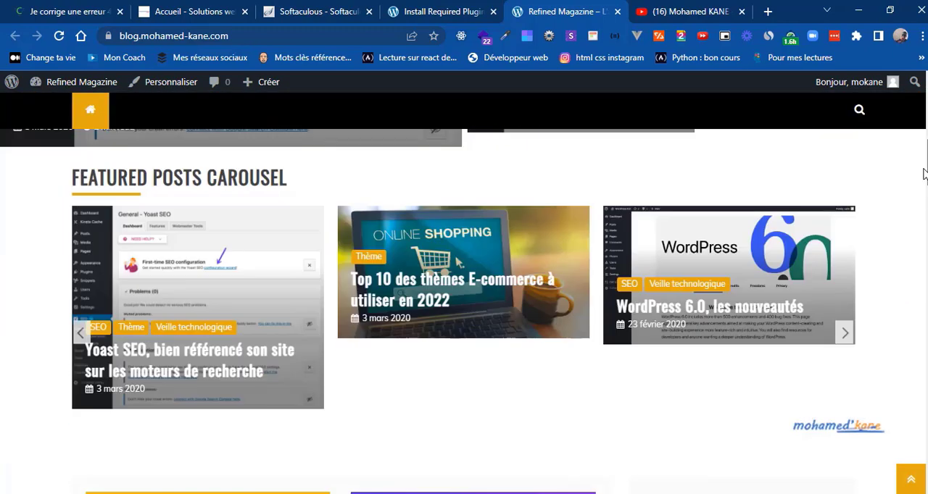
left_click_drag(923, 174, 926, 93)
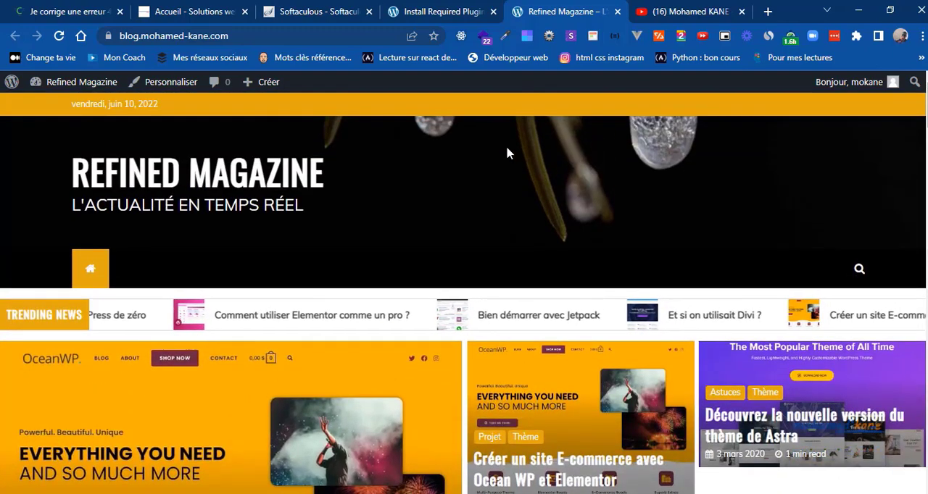
Step: Open the theme customizer in a new browser tab and place that tab directly after the WordPress admin tab
left_click(465, 12)
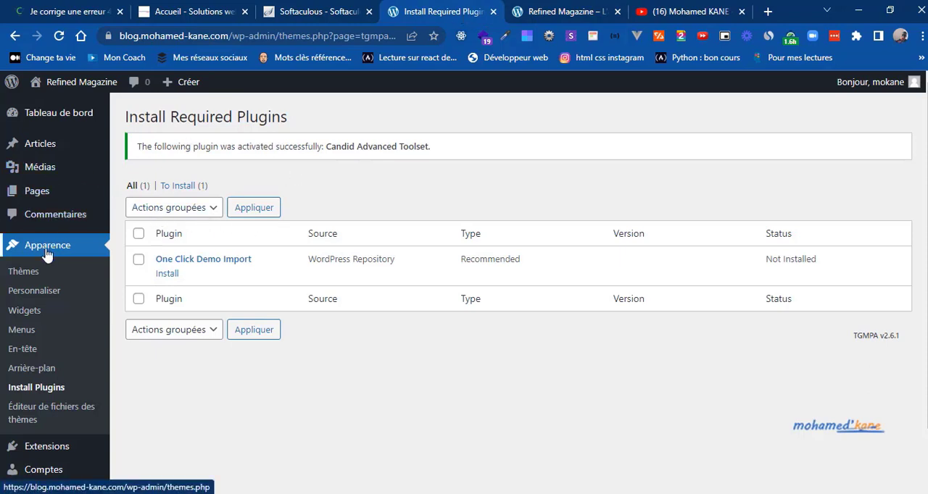
right_click(36, 298)
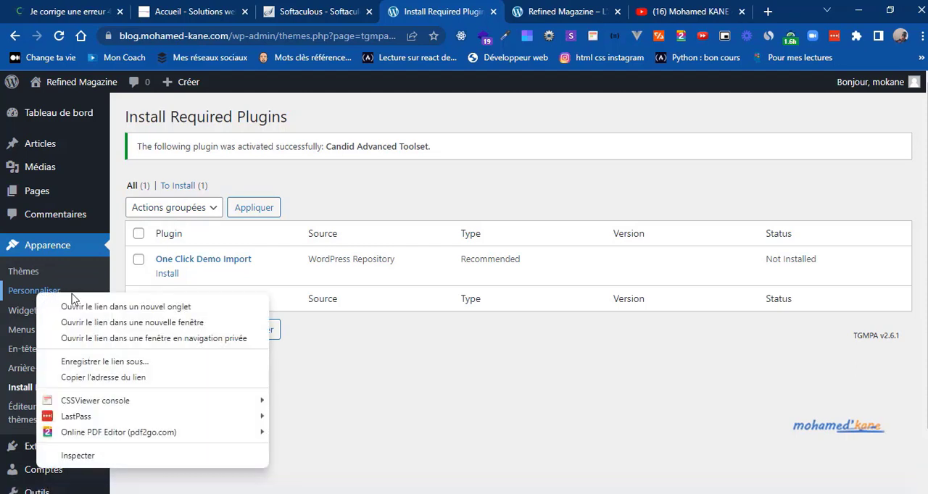
left_click(87, 303)
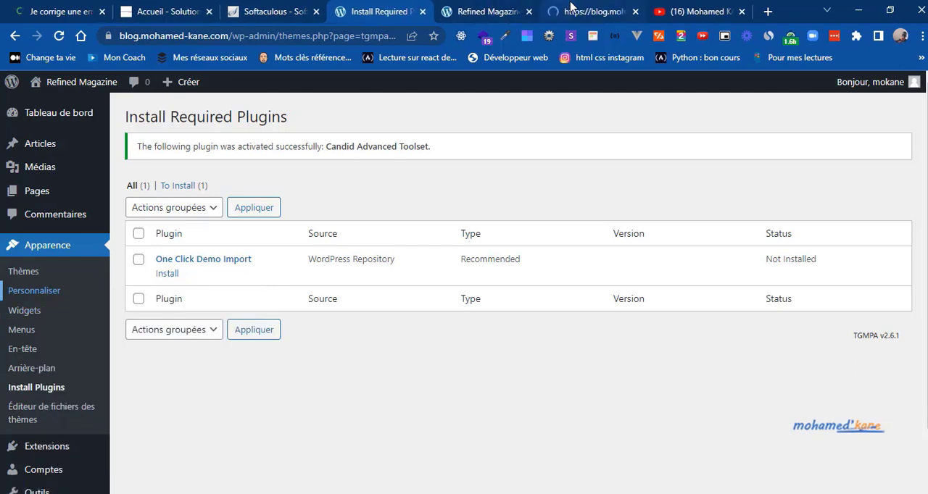
left_click(570, 9)
left_click_drag(581, 9, 482, 8)
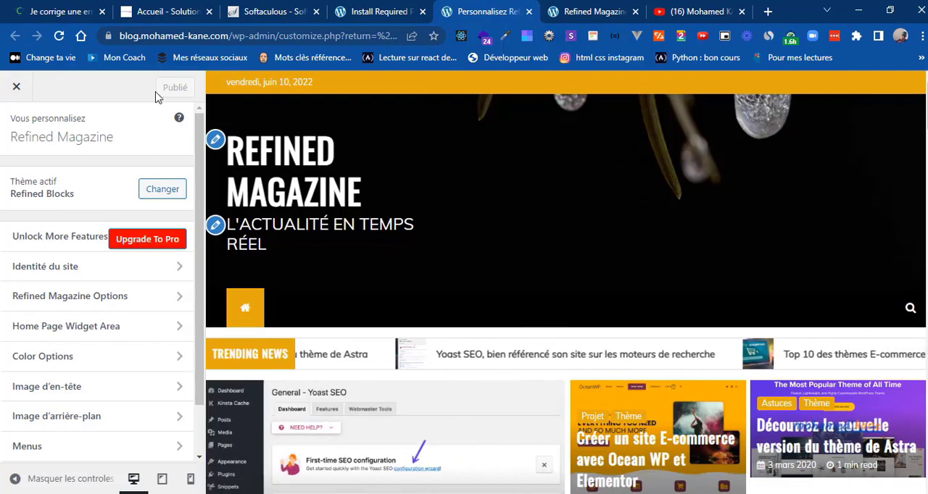
Step: Go to the reference blog's home page, examine its header and menu layout, and return to the customizer for comparison
left_click(33, 7)
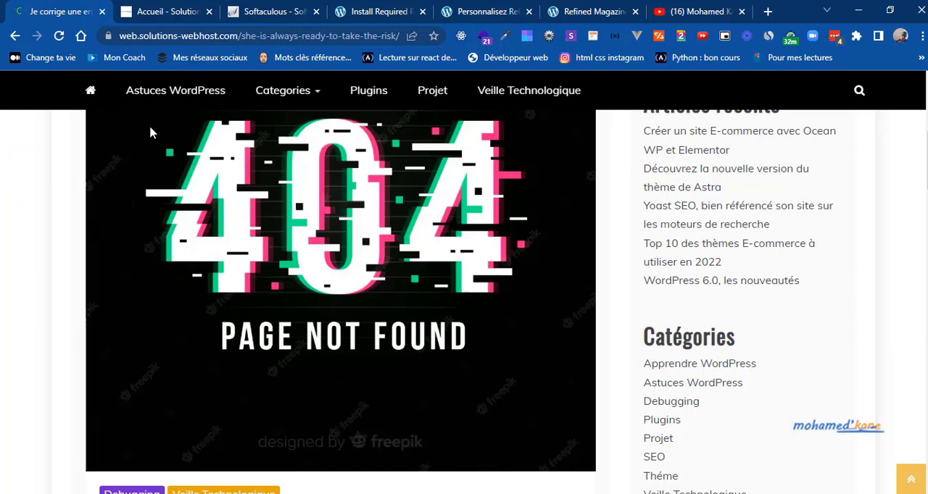
left_click(91, 90)
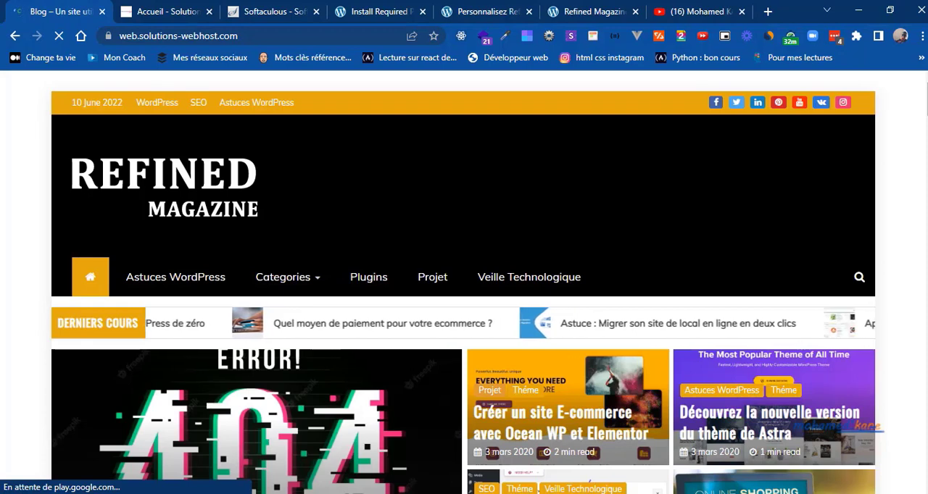
mouse_move(321, 274)
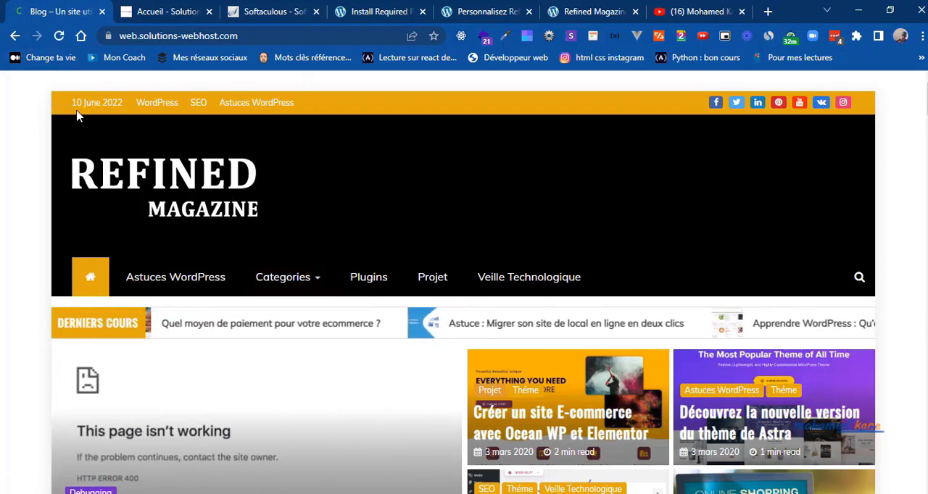
left_click(486, 11)
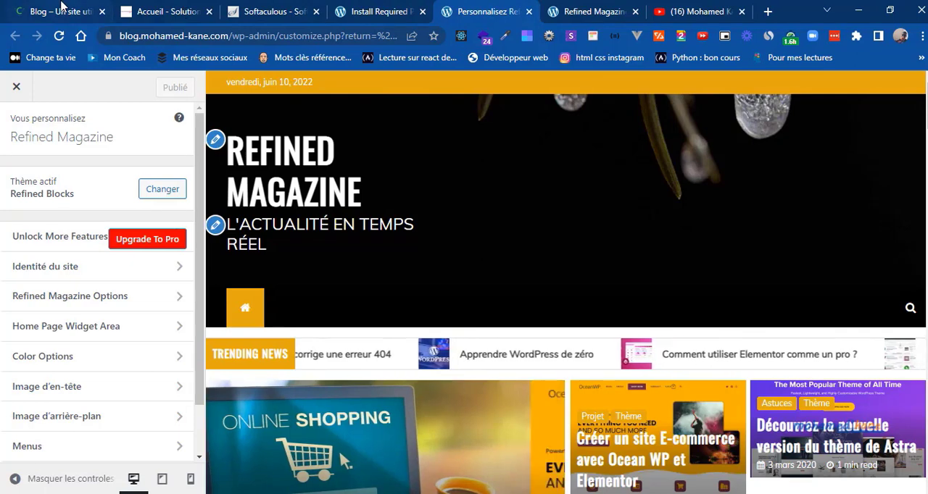
Step: Check the reference blog's header, then create a customizer menu named top and assign it to the Top Menu location
left_click(62, 11)
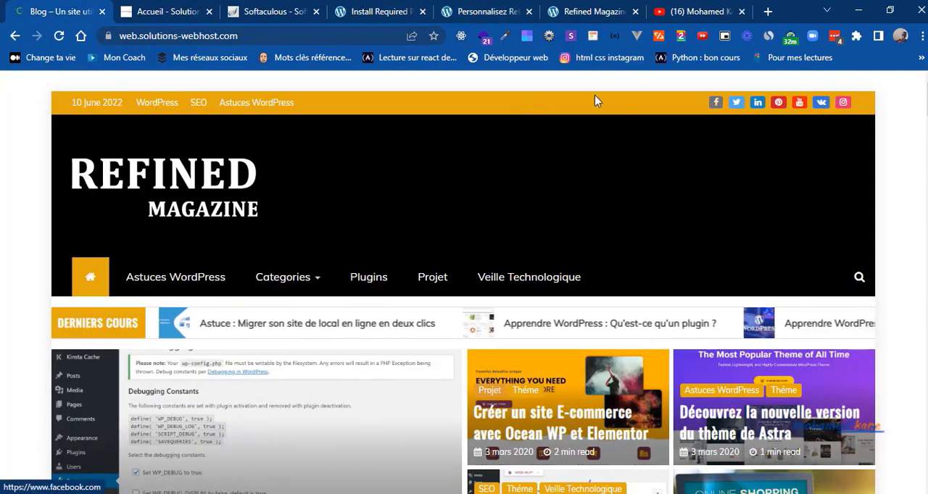
left_click(355, 8)
left_click(466, 7)
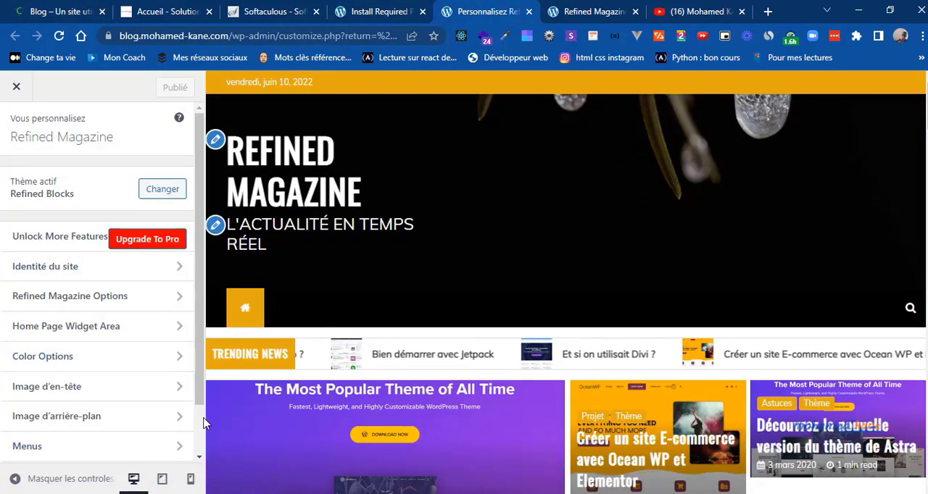
scroll(196, 424, "down", 2)
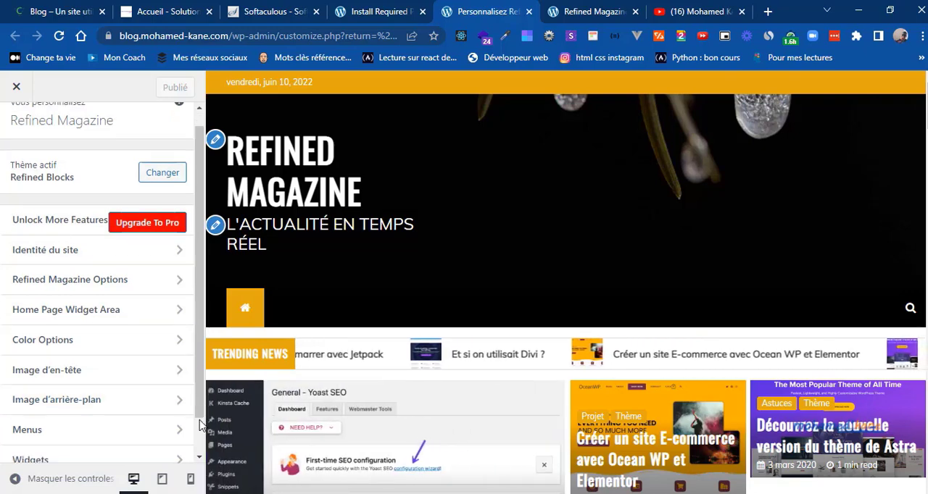
left_click(81, 398)
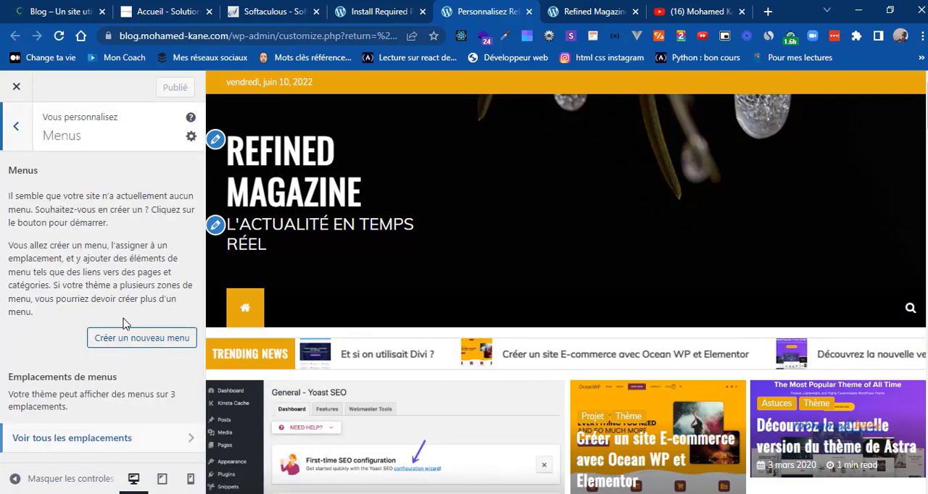
left_click(131, 338)
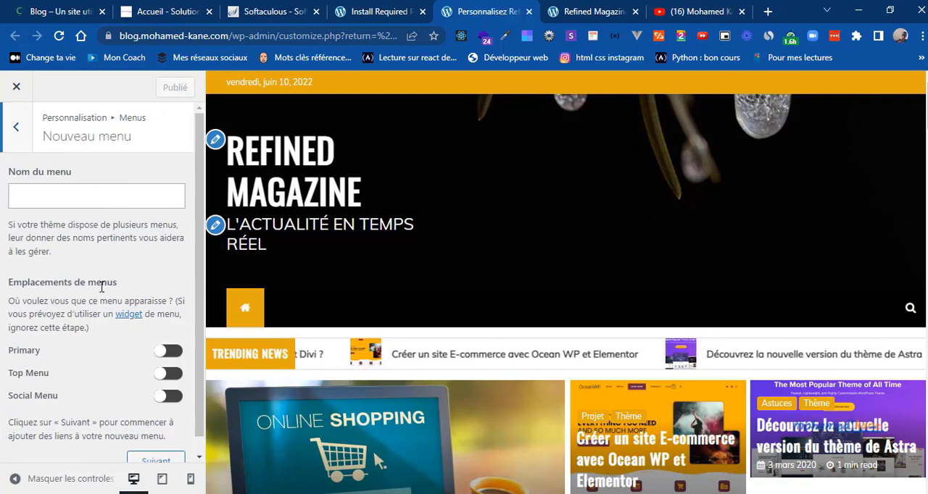
type("top")
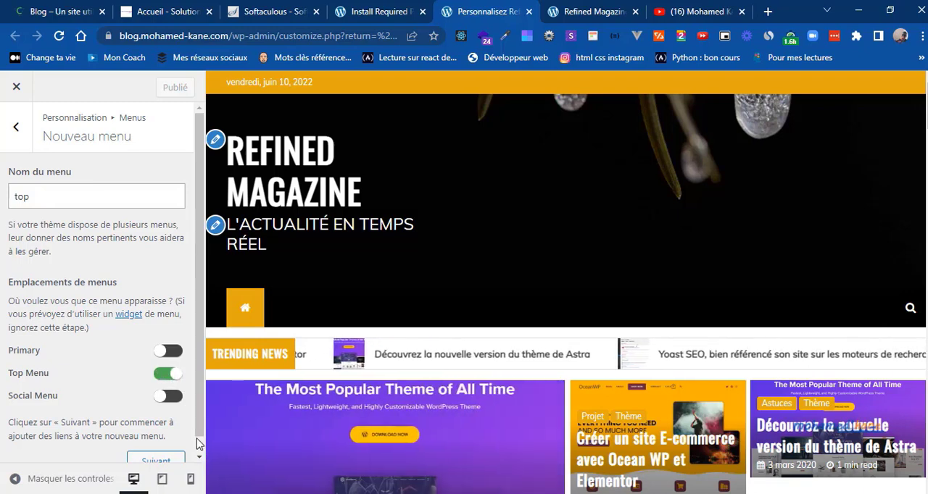
scroll(201, 451, "down", 1)
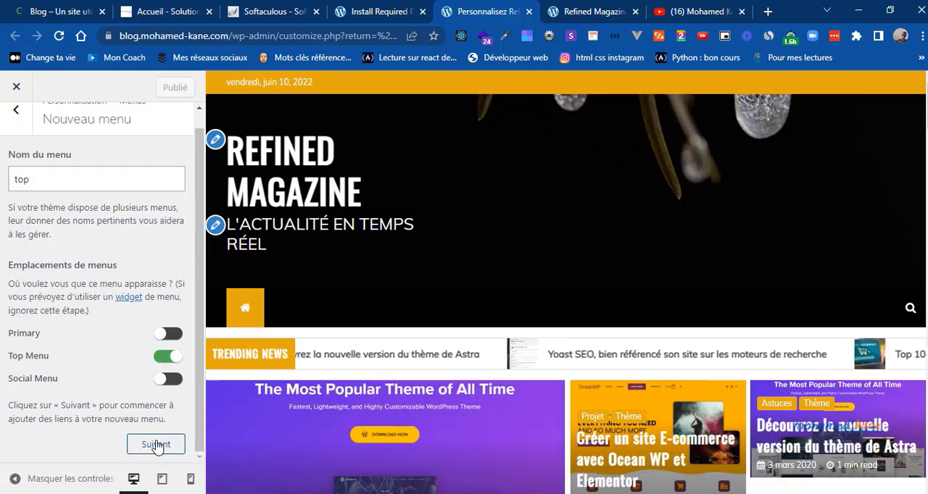
left_click(156, 444)
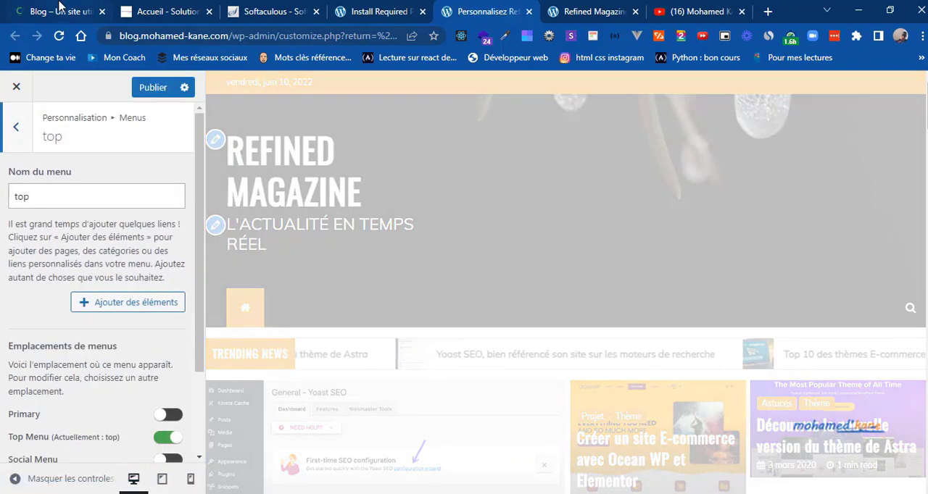
Step: Compare with the reference blog's top bar and add the Wordpress category as the first item of the top menu
left_click(63, 10)
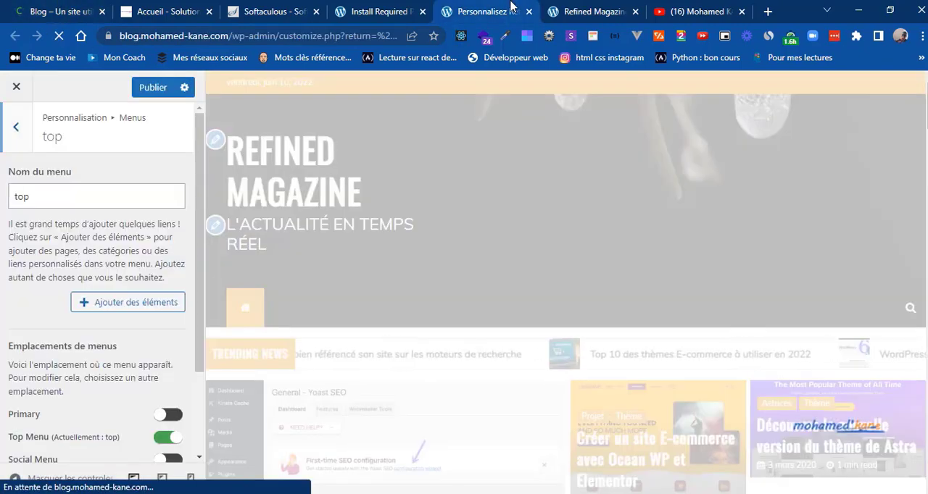
left_click(445, 11)
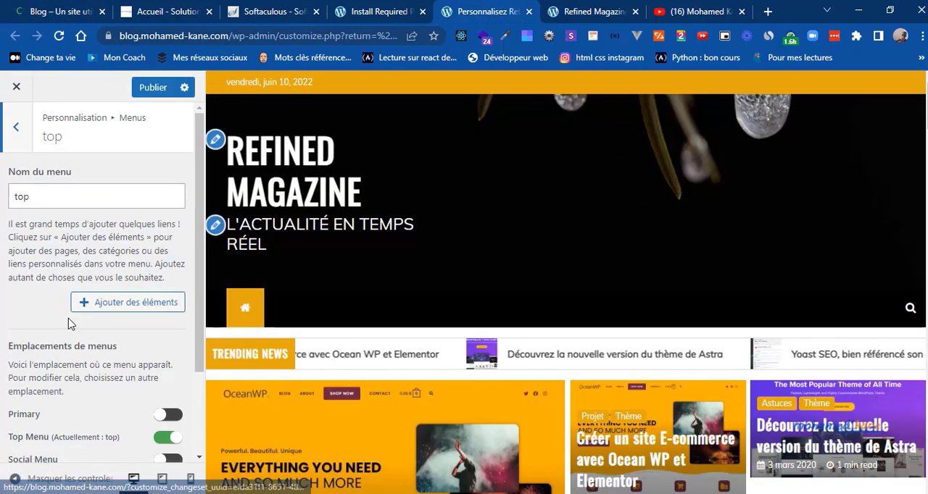
left_click(111, 308)
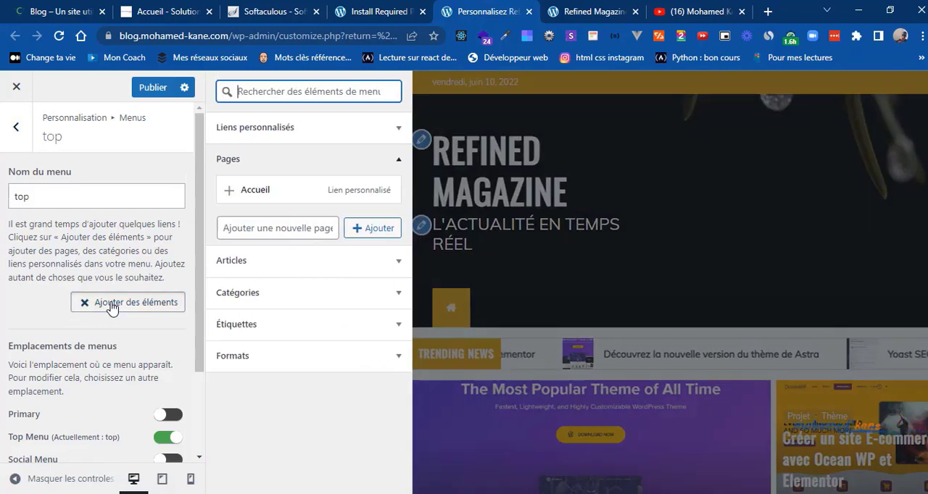
left_click(398, 160)
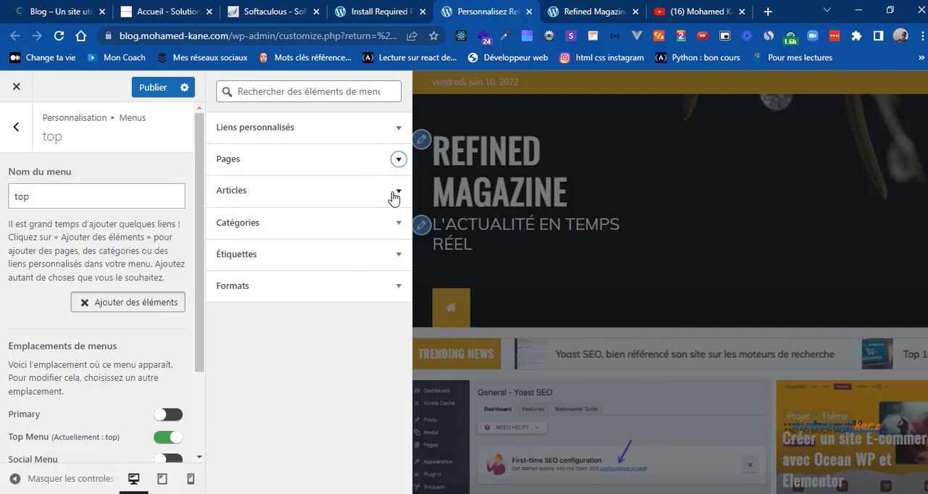
left_click(397, 193)
left_click(398, 193)
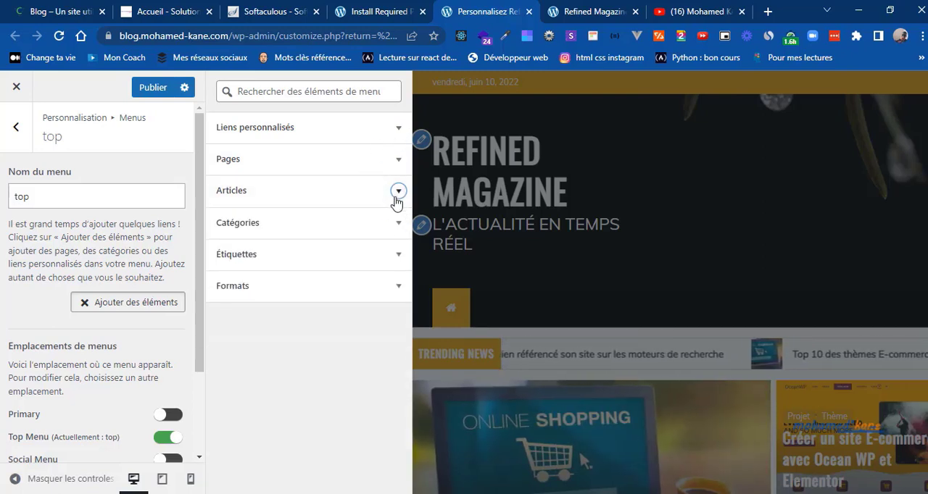
left_click(398, 226)
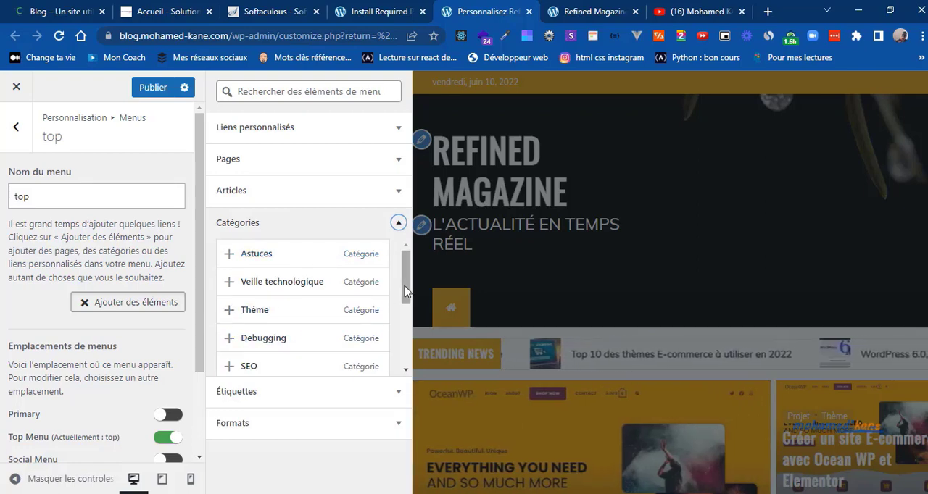
left_click_drag(405, 291, 404, 343)
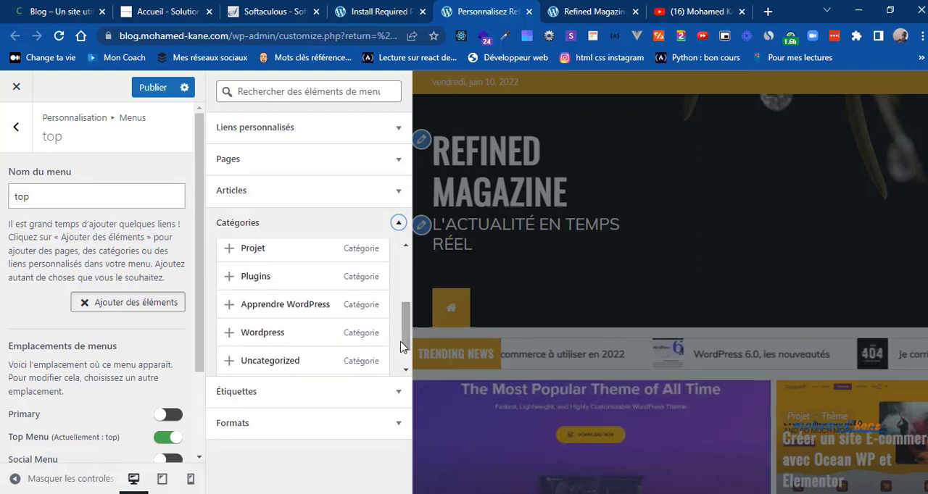
left_click(229, 334)
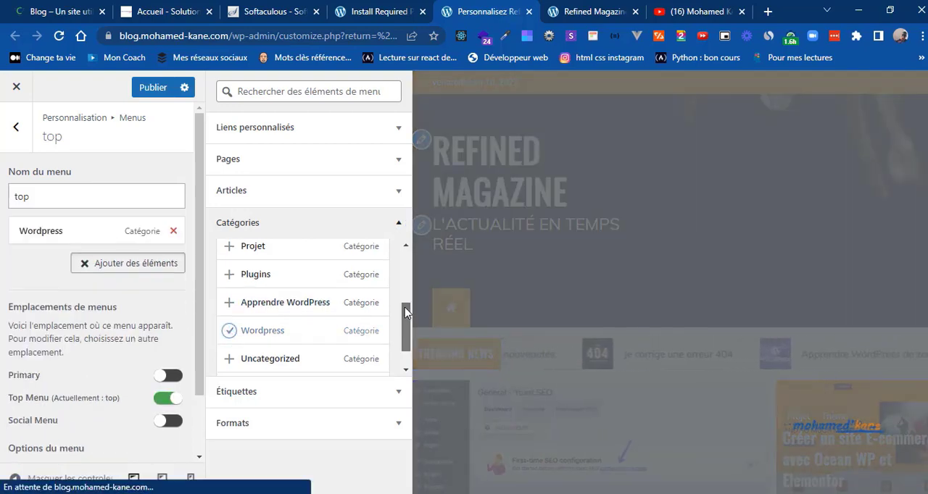
Step: Add the SEO and Astuces categories to the top menu and publish the changes
scroll(404, 308, "up", 1)
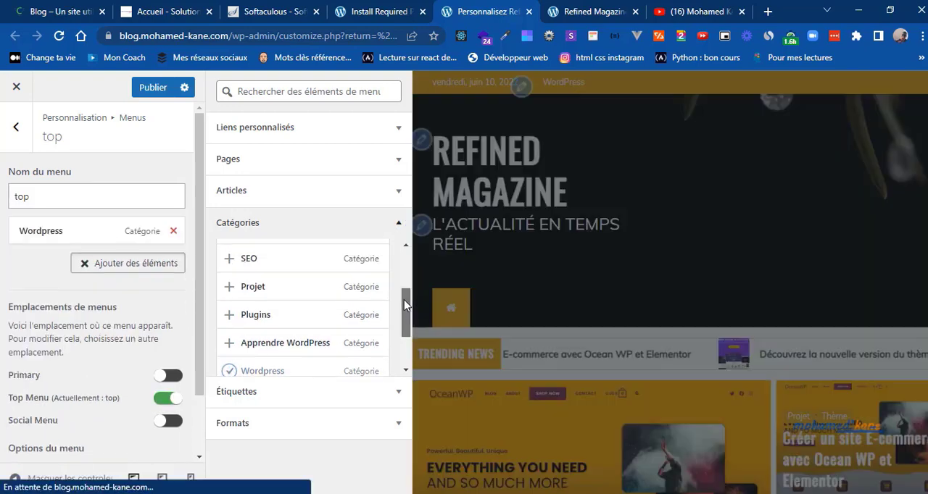
left_click(229, 268)
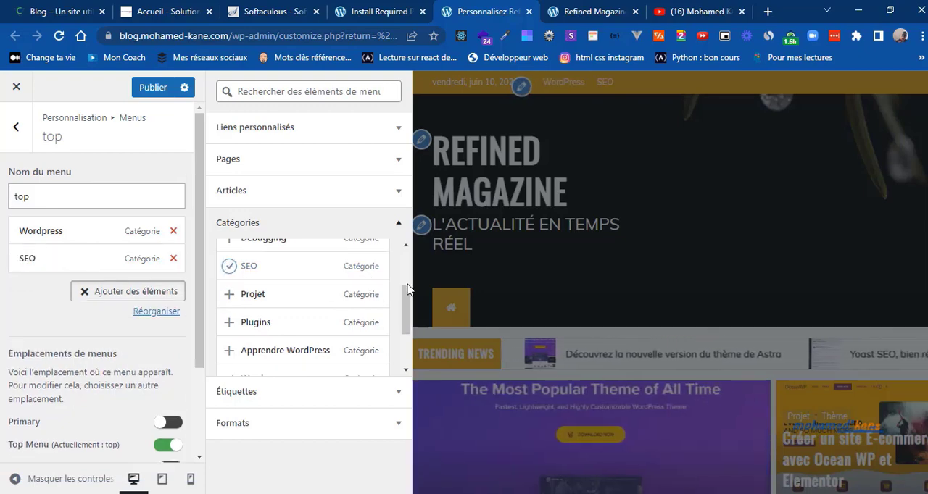
scroll(406, 287, "up", 3)
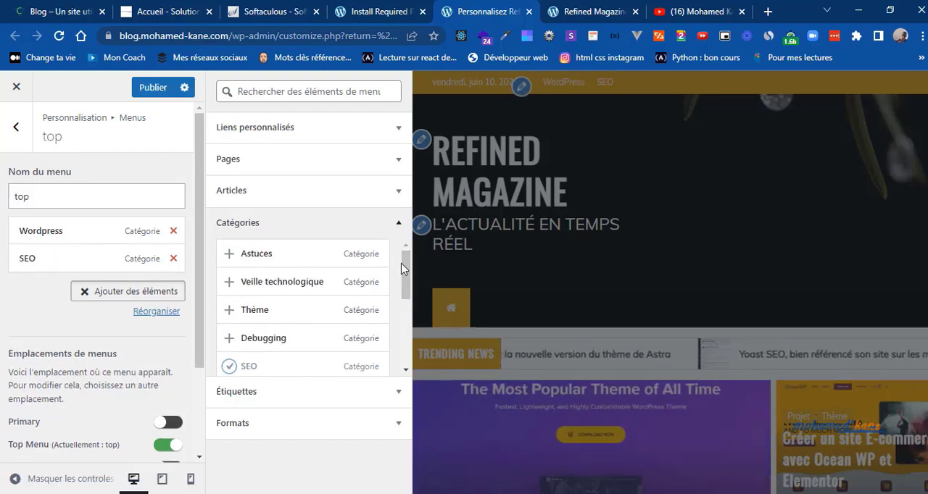
left_click(229, 253)
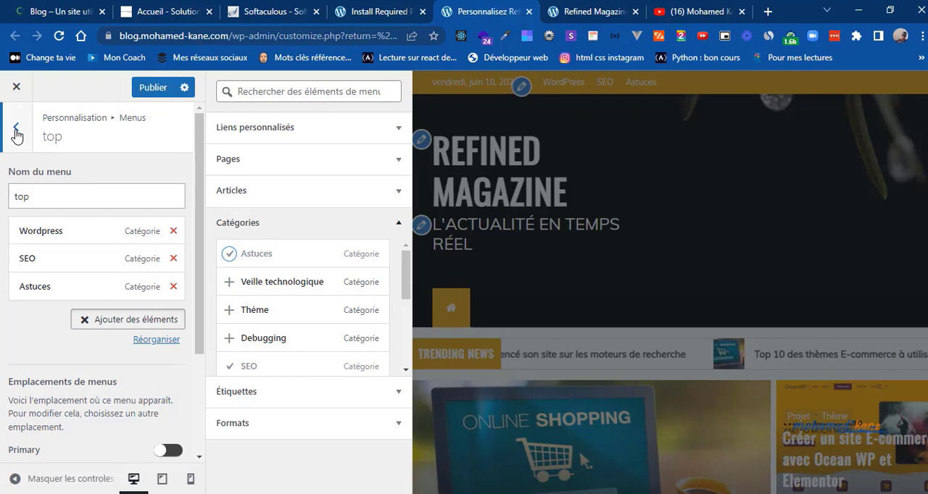
left_click(151, 89)
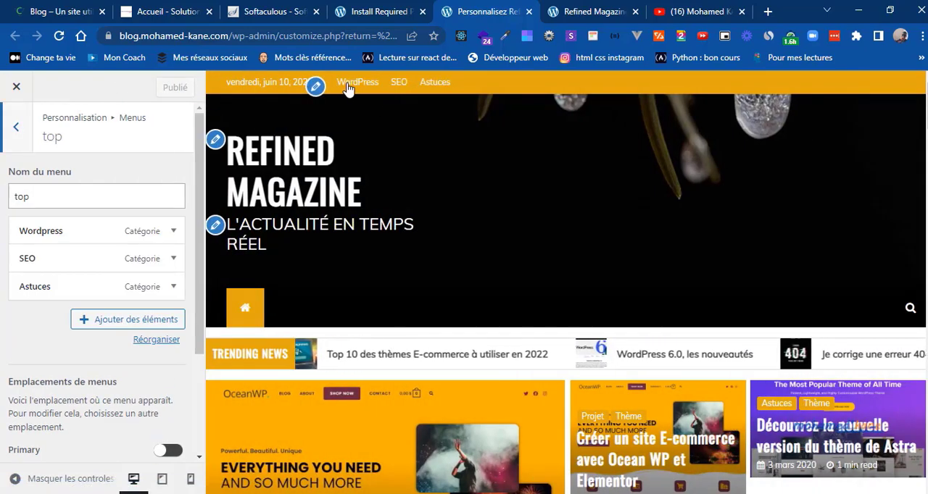
Step: Check the reference blog's top bar labels and set the Astuces item's navigation title to Astuces Wordpress
left_click(2, 12)
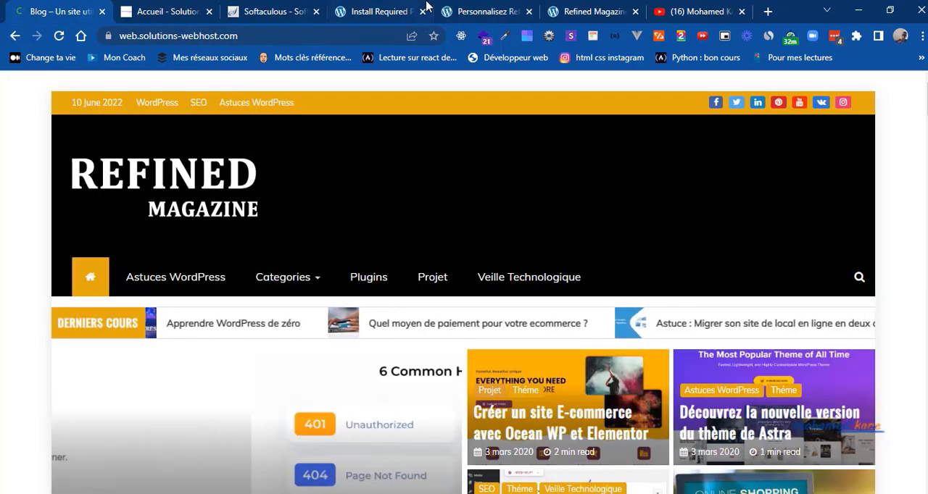
left_click(472, 10)
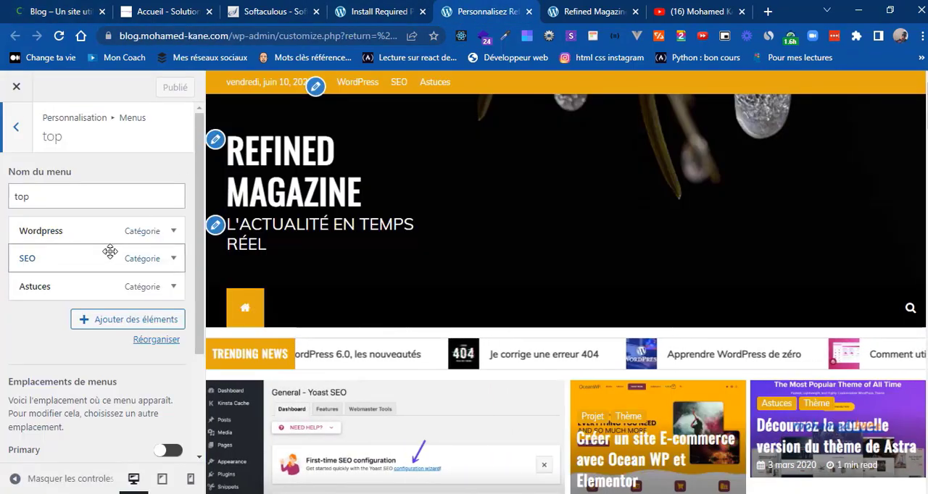
left_click(173, 287)
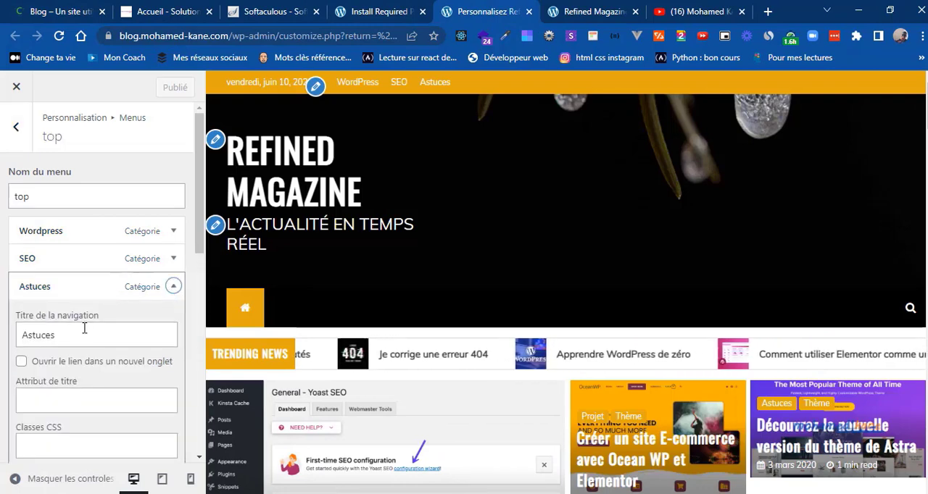
left_click(80, 331)
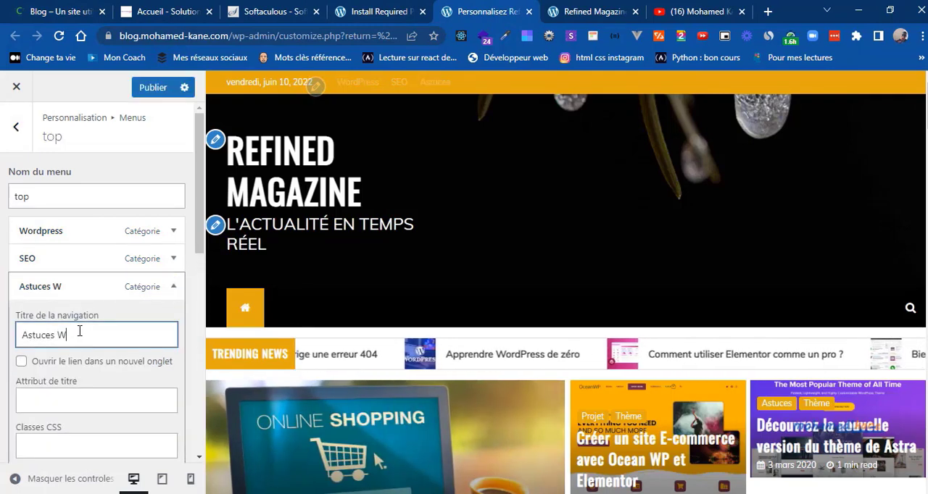
type("Wordpress")
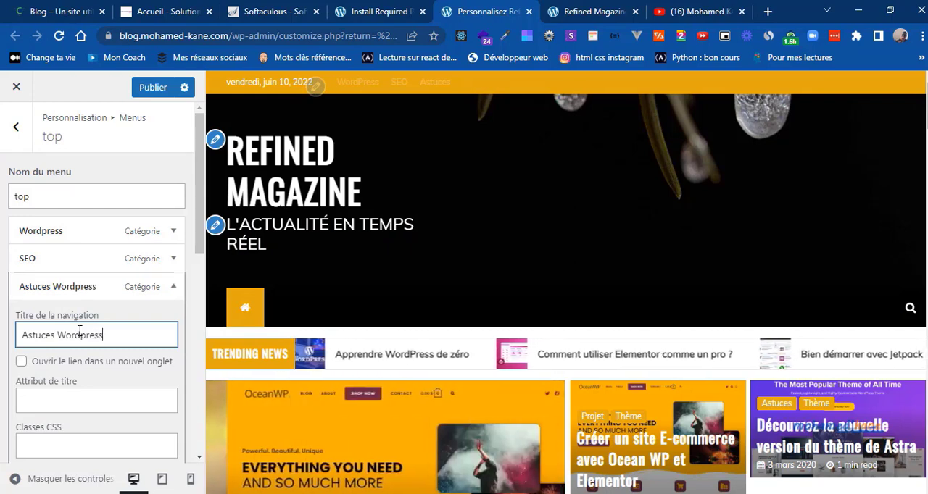
left_click(173, 287)
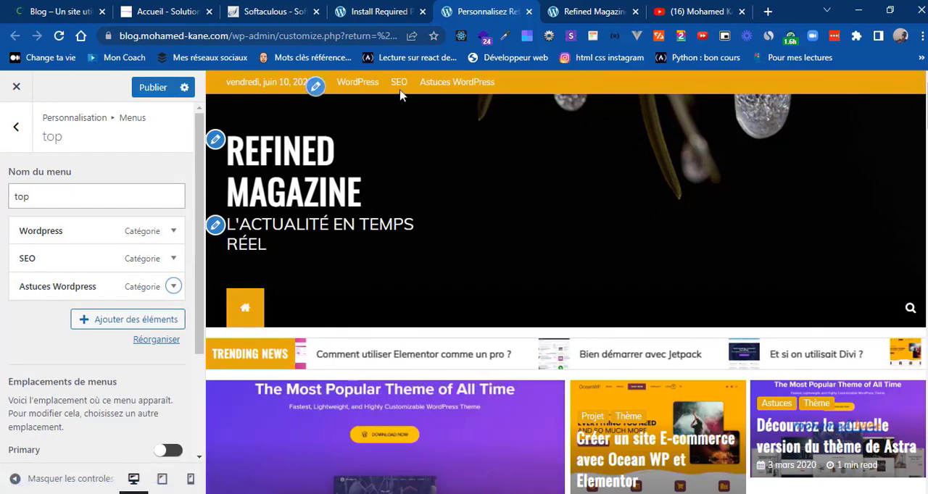
Step: Create another menu named social-media and assign it to the Social Menu location
left_click(16, 129)
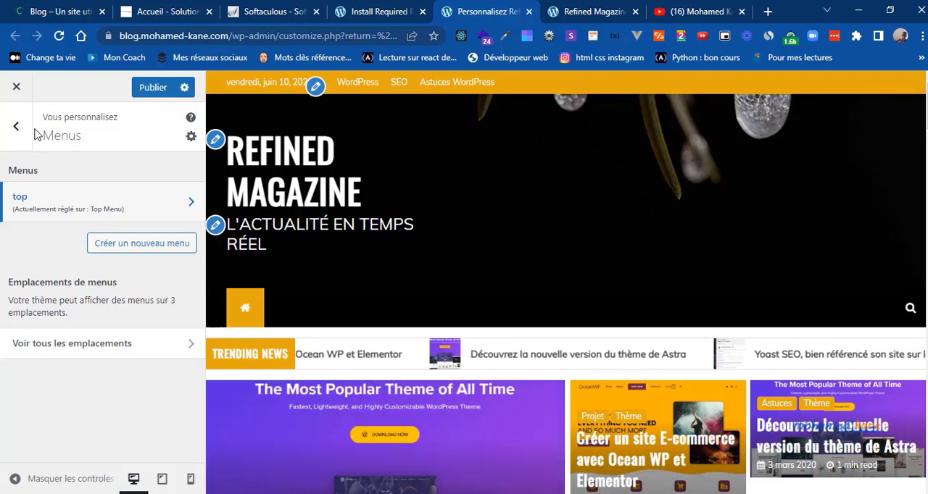
left_click(134, 244)
left_click(65, 195)
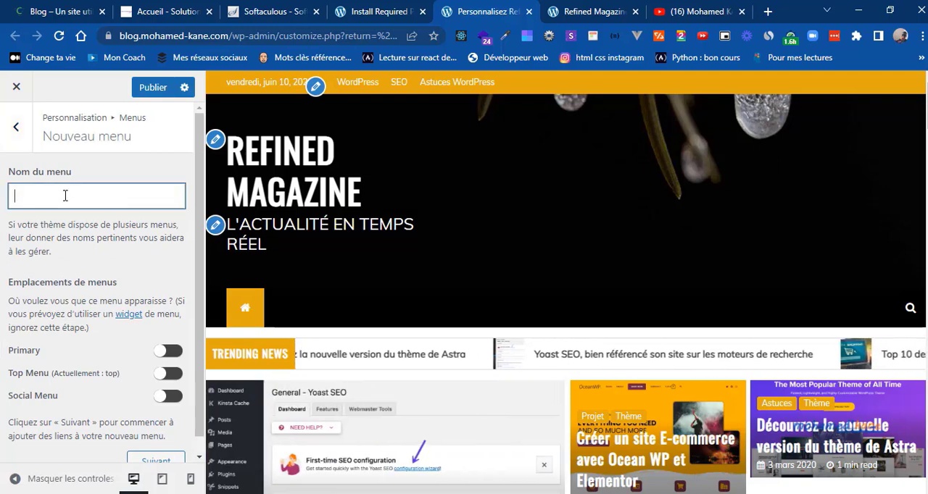
type("social")
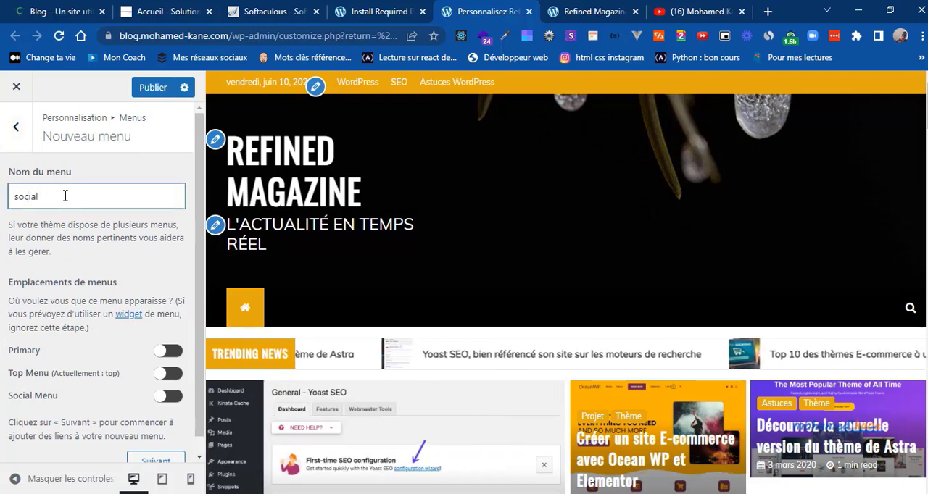
type("-media")
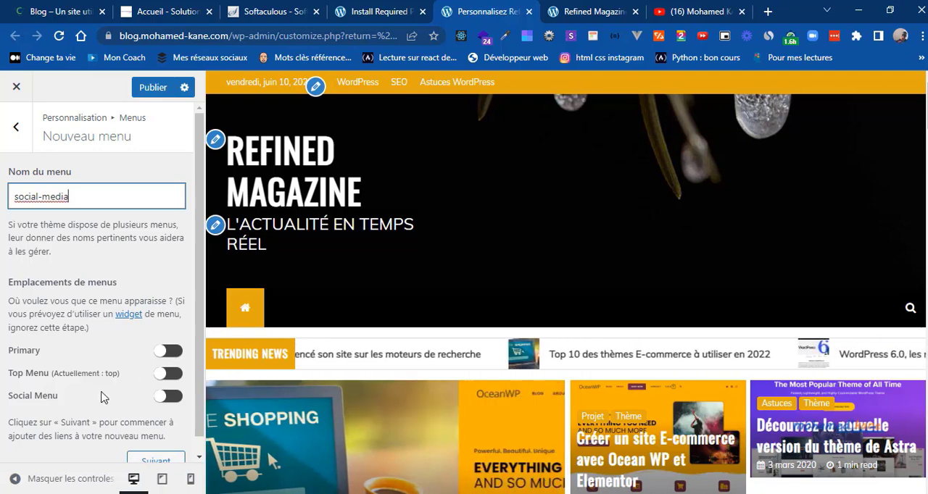
left_click(164, 397)
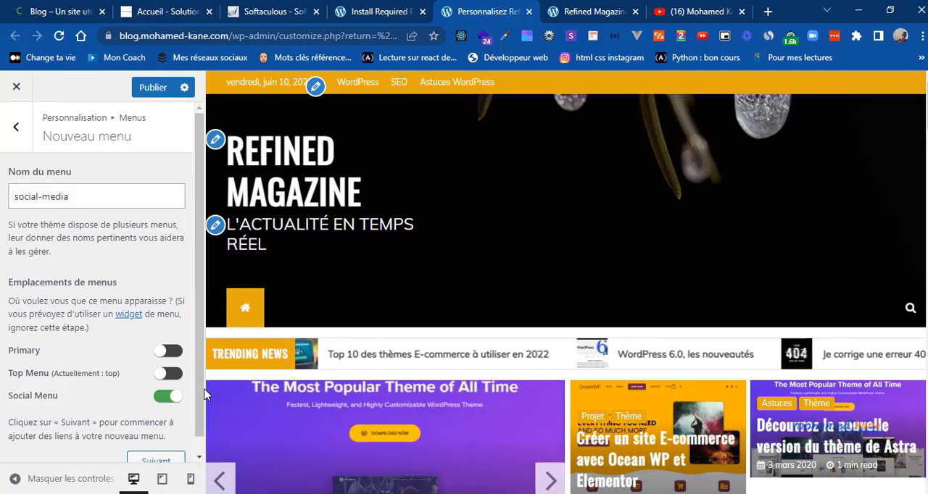
scroll(201, 435, "down", 2)
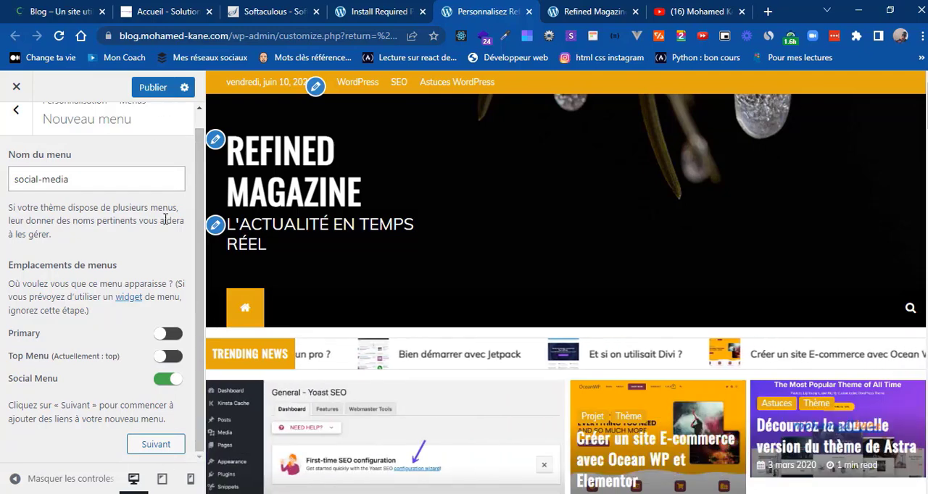
left_click(155, 443)
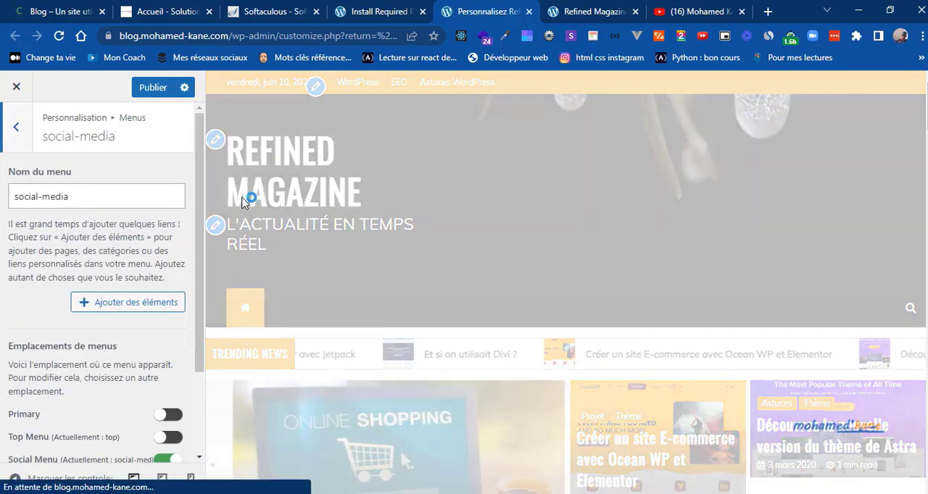
left_click(134, 310)
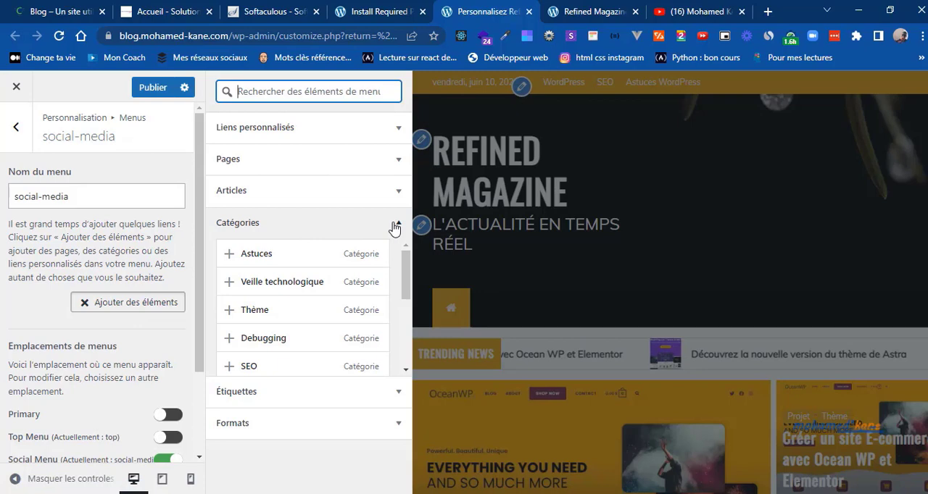
left_click(393, 229)
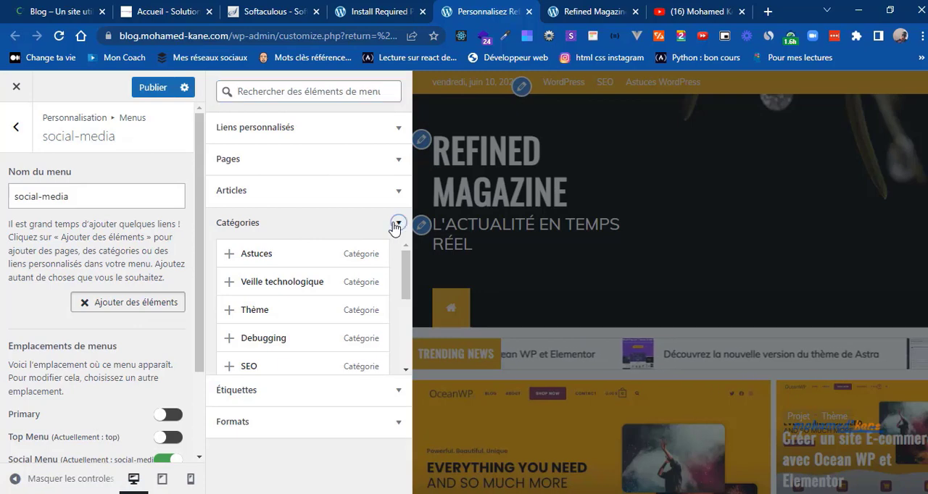
left_click(396, 128)
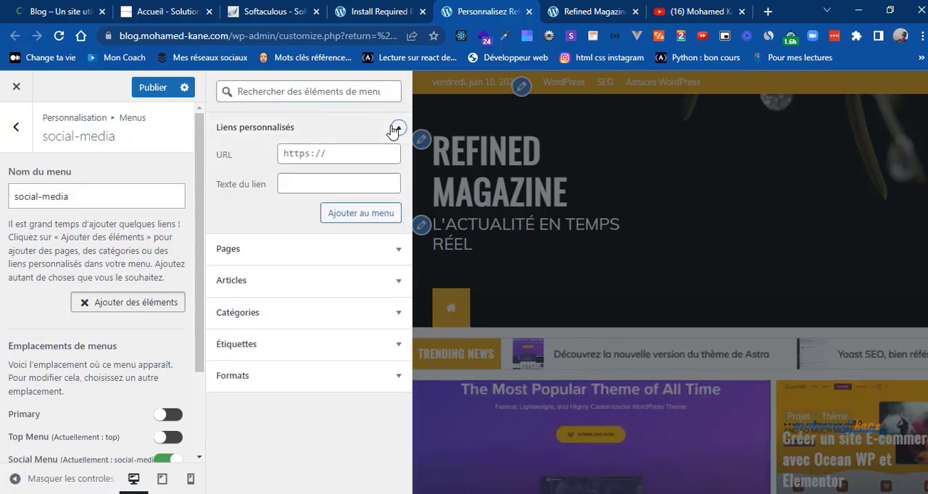
left_click(340, 152)
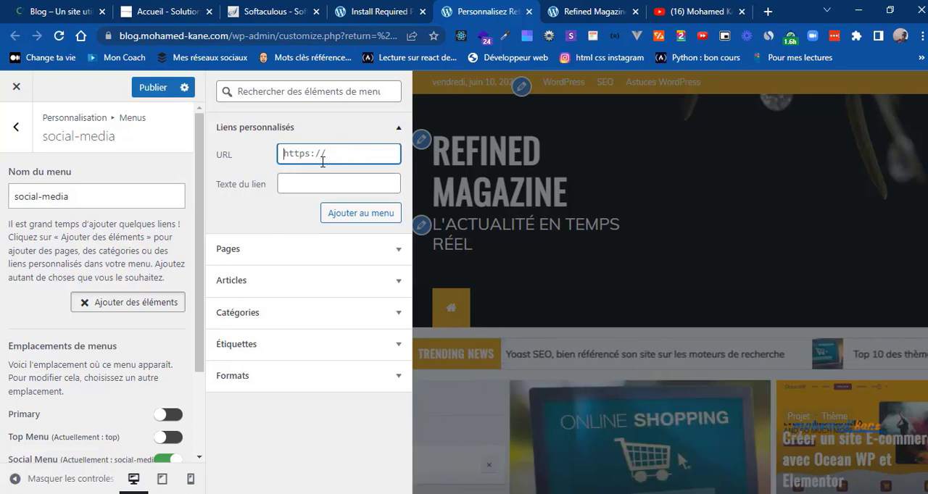
type("https")
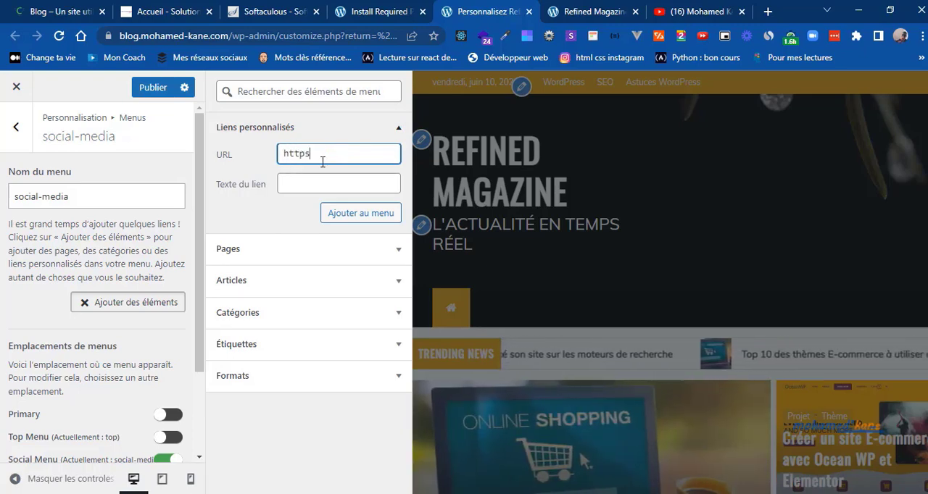
type("://fac")
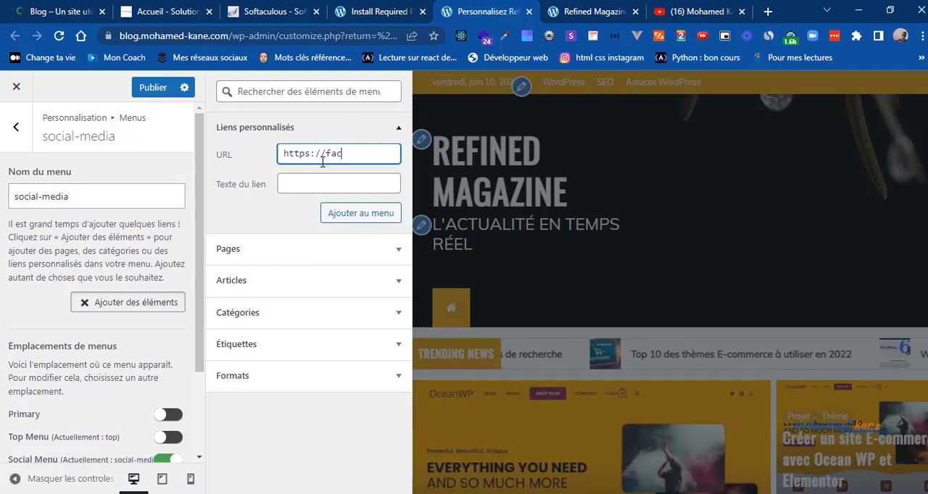
type("ebool")
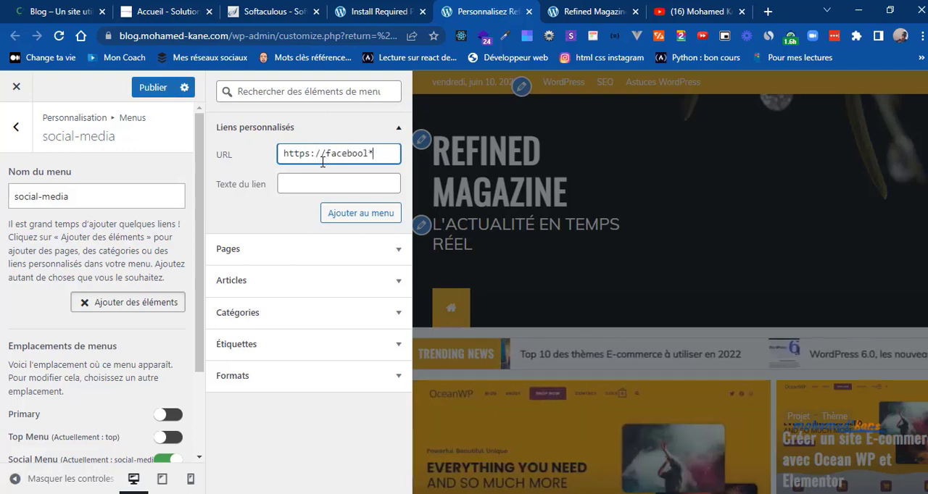
key("BackSpace")
type("k.")
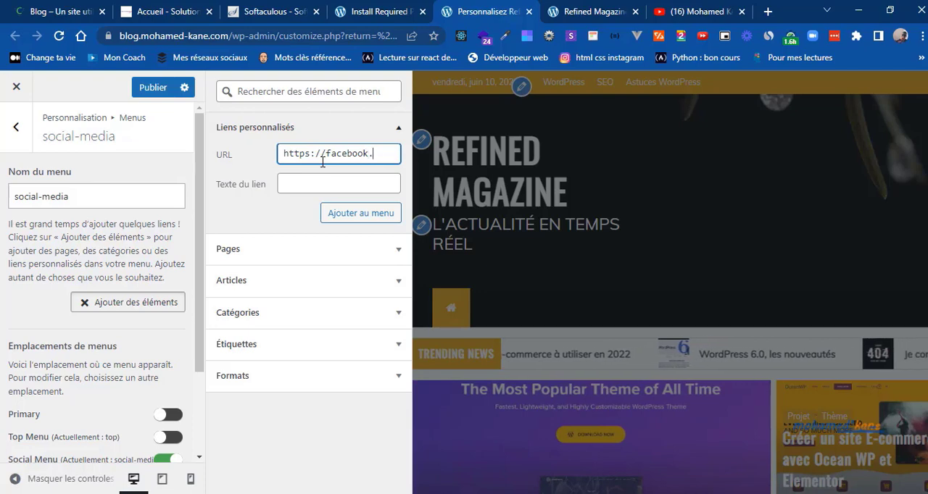
type("com/")
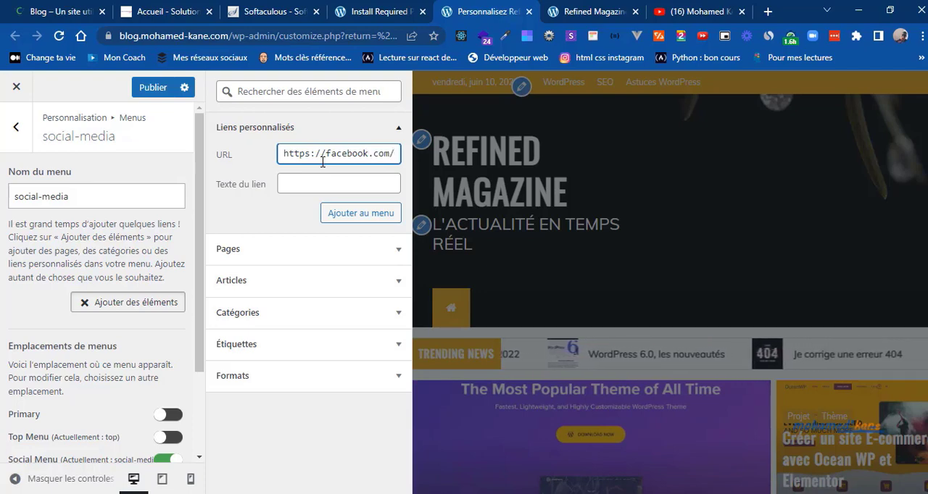
type("solutio")
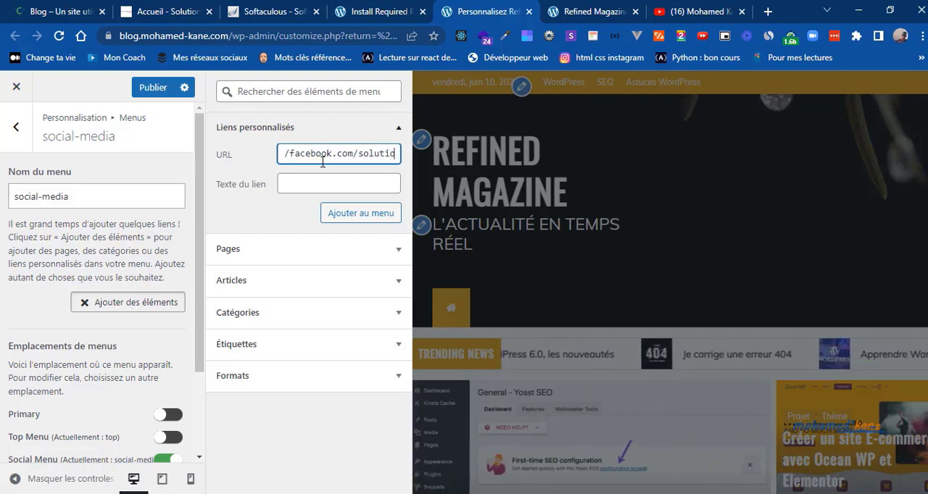
type("nswe")
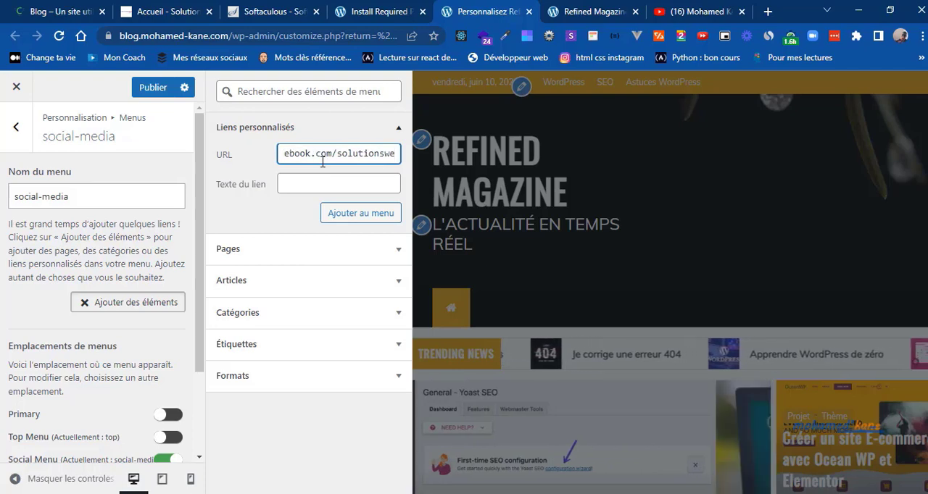
type("bsn")
Step: Set the link text to Facebook, add the custom link to the social-media menu and publish the changes
left_click(324, 183)
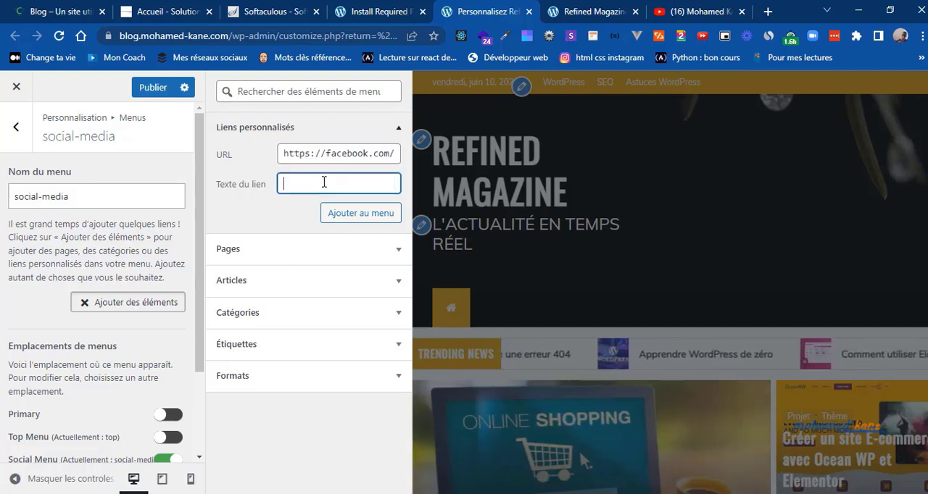
type("Face")
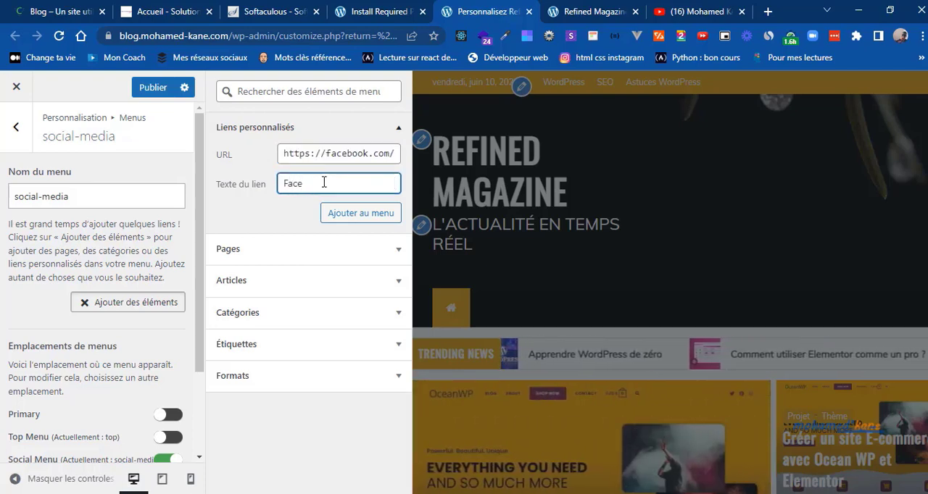
type("book")
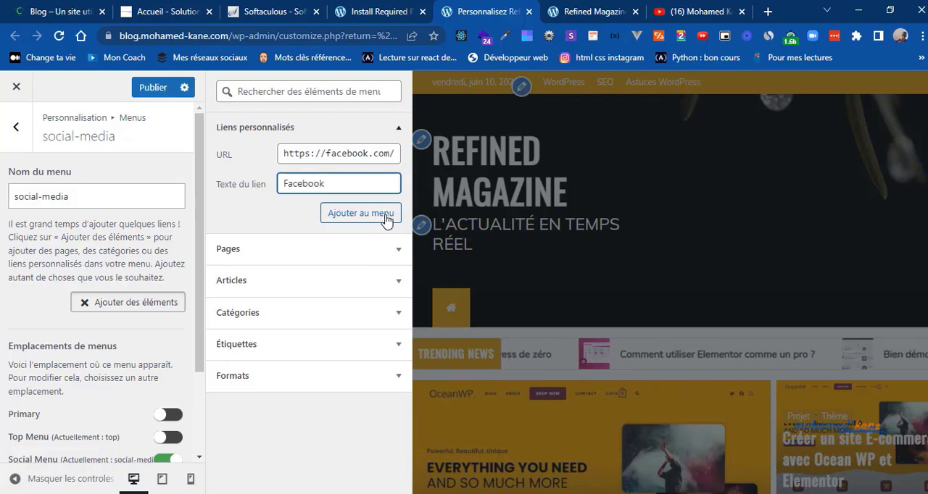
left_click(360, 213)
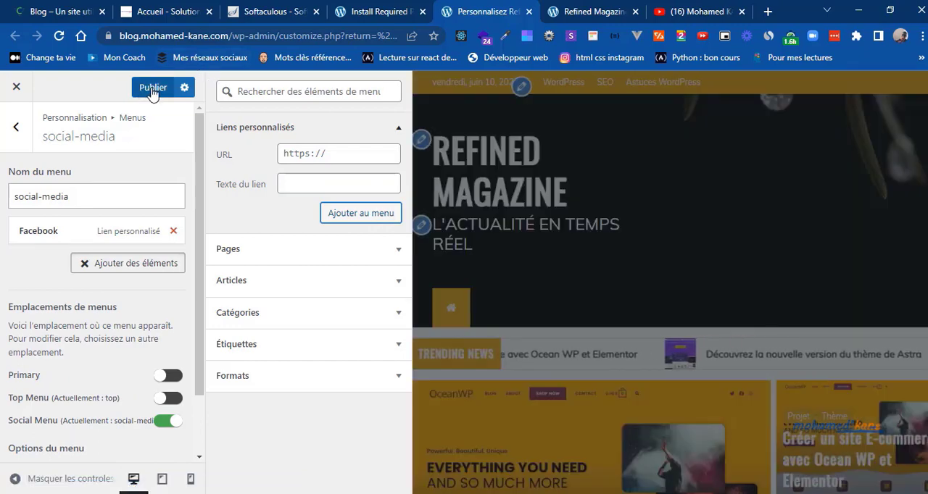
left_click(152, 88)
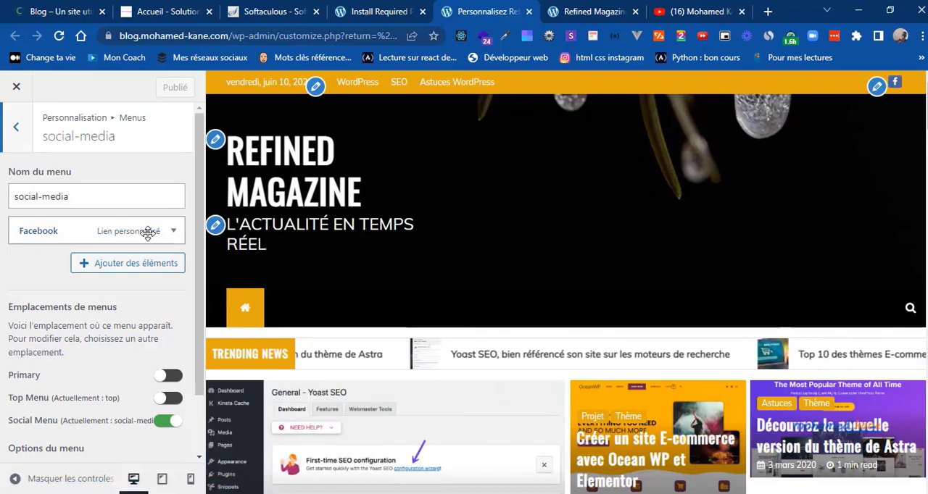
left_click(150, 264)
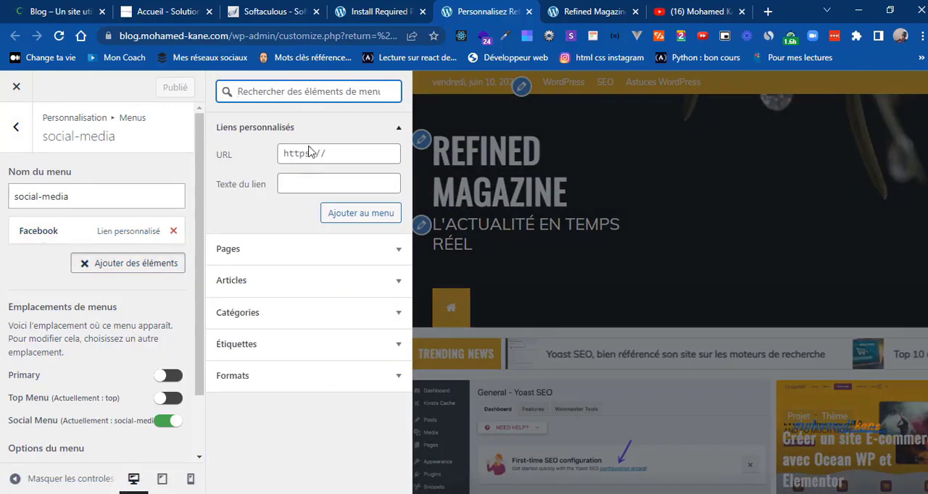
left_click(296, 152)
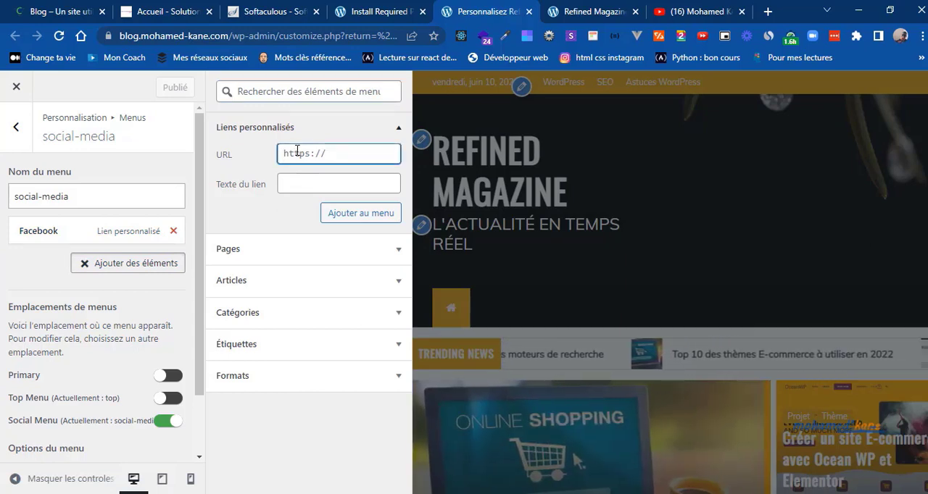
key("ctrl+a")
type("http")
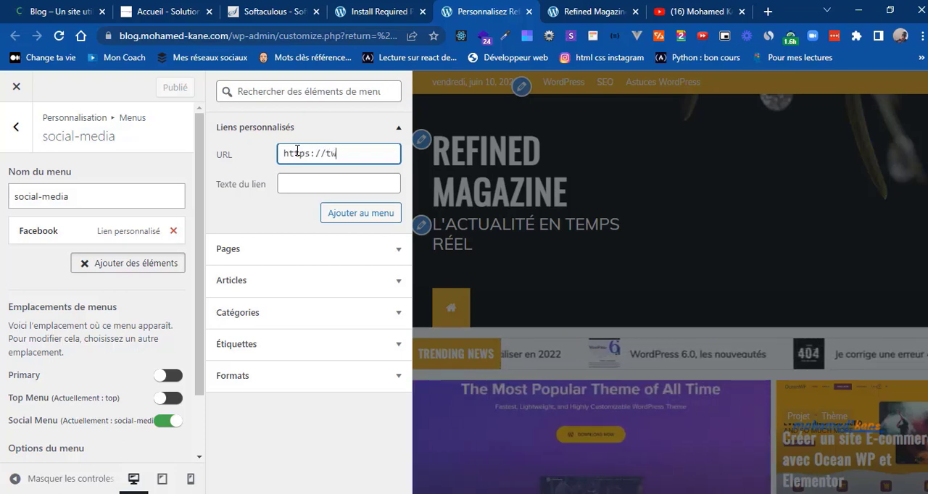
type("s://twitter")
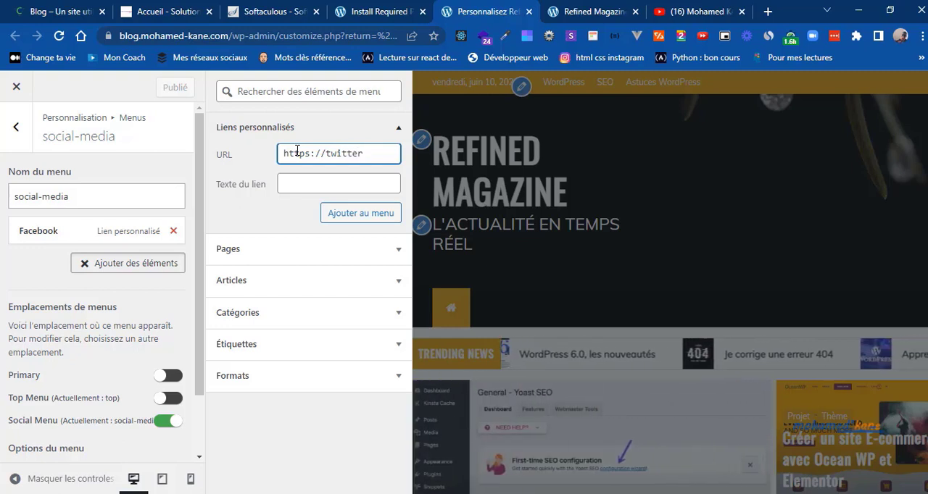
type(".com/")
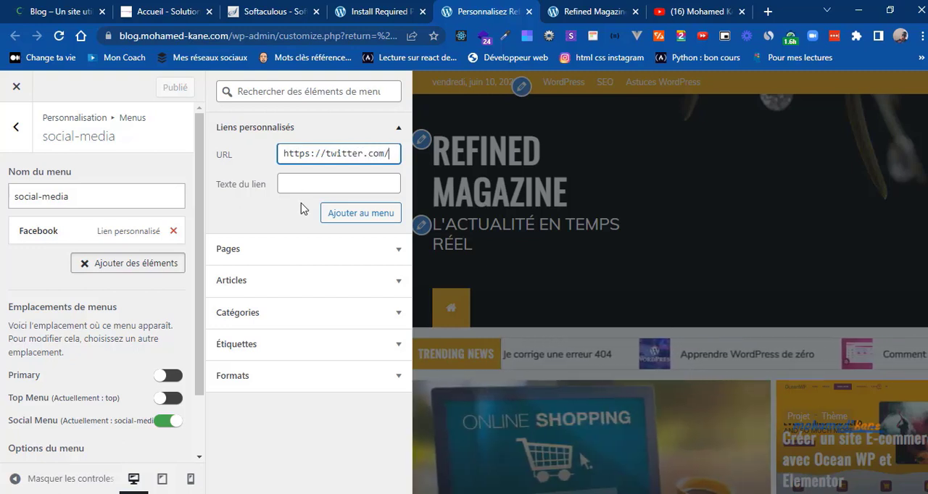
left_click(287, 182)
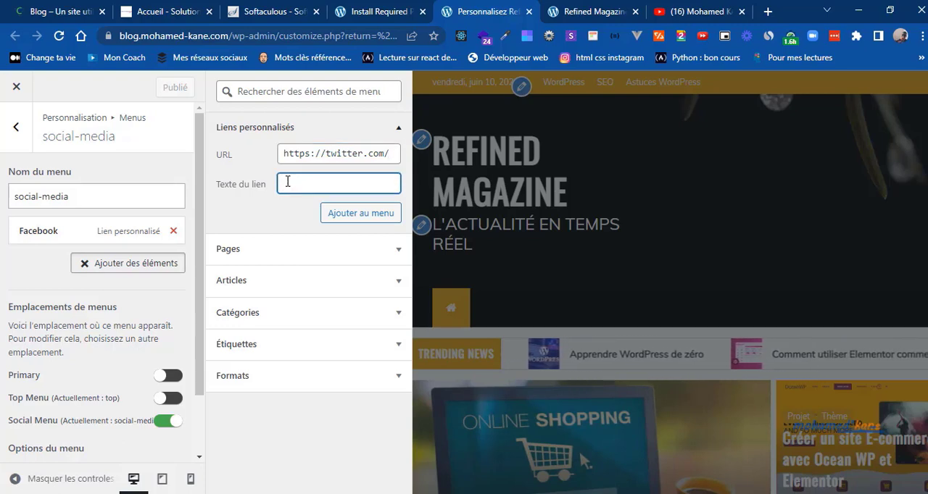
type("Twitte")
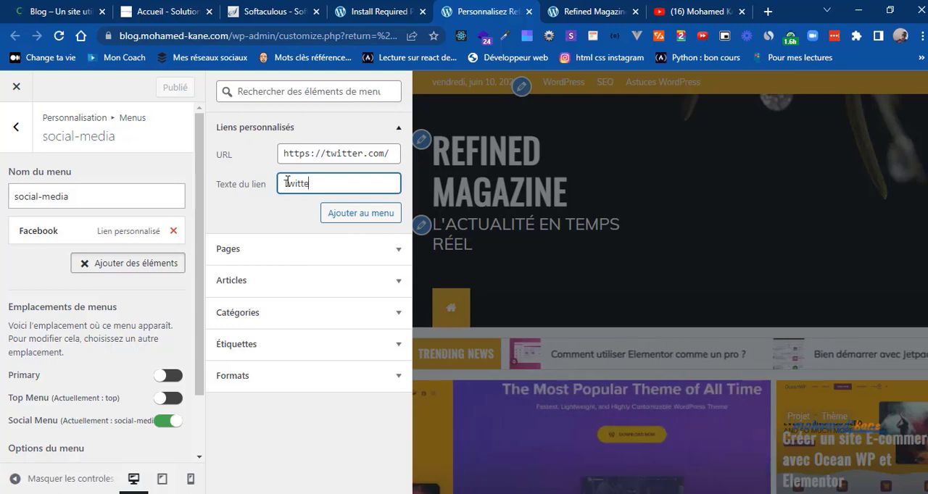
type("r")
left_click(353, 215)
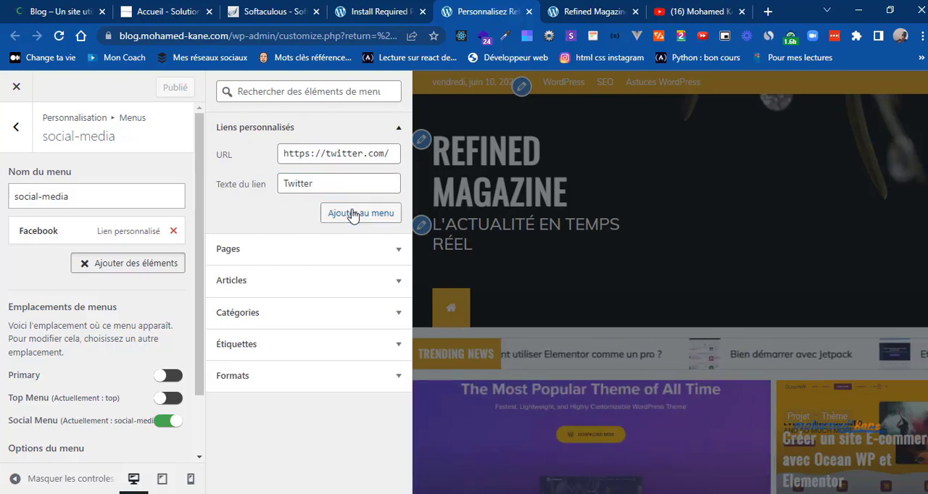
left_click(316, 153)
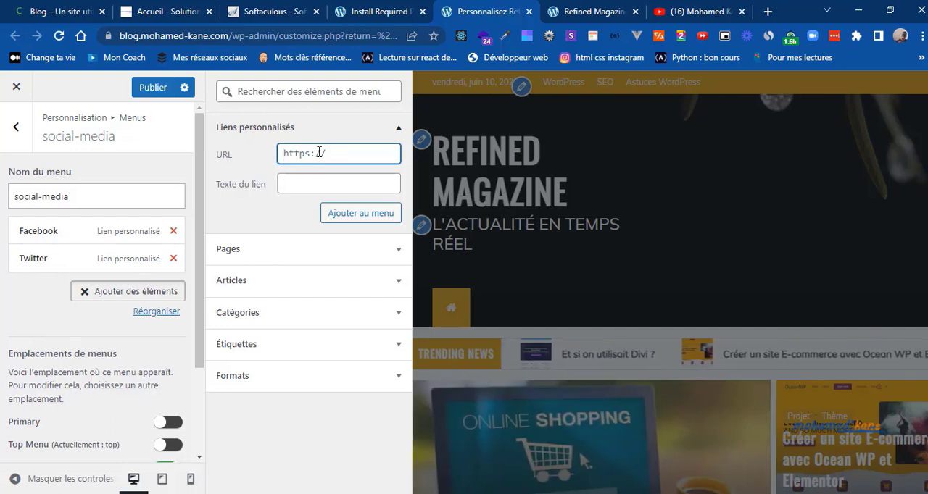
key("ctrl+a")
type("http")
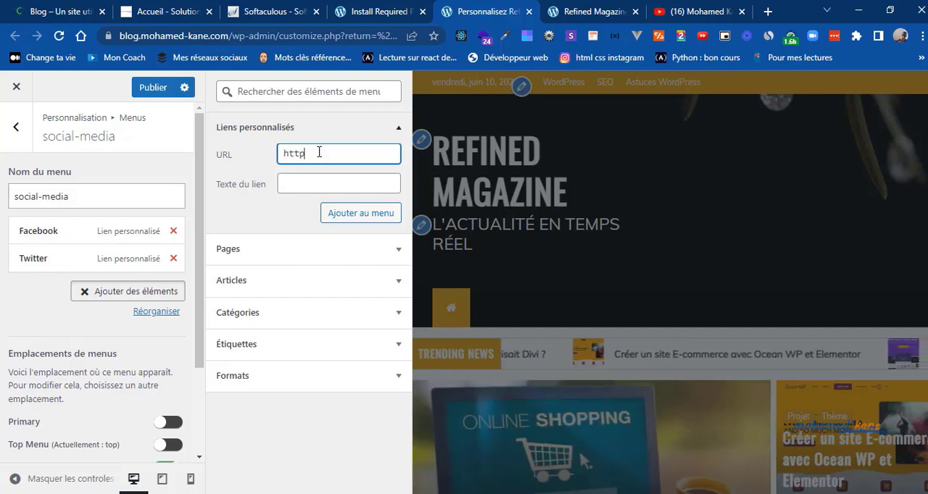
type("s://li")
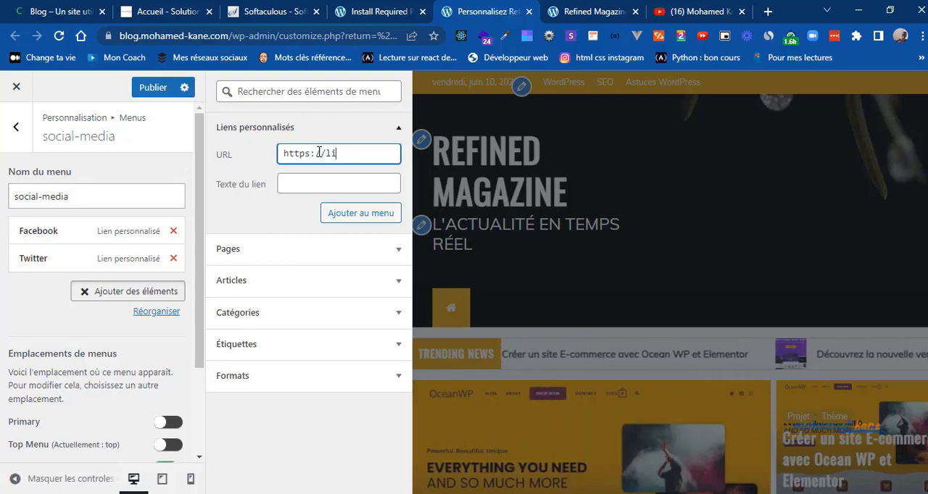
type("nkedin.c")
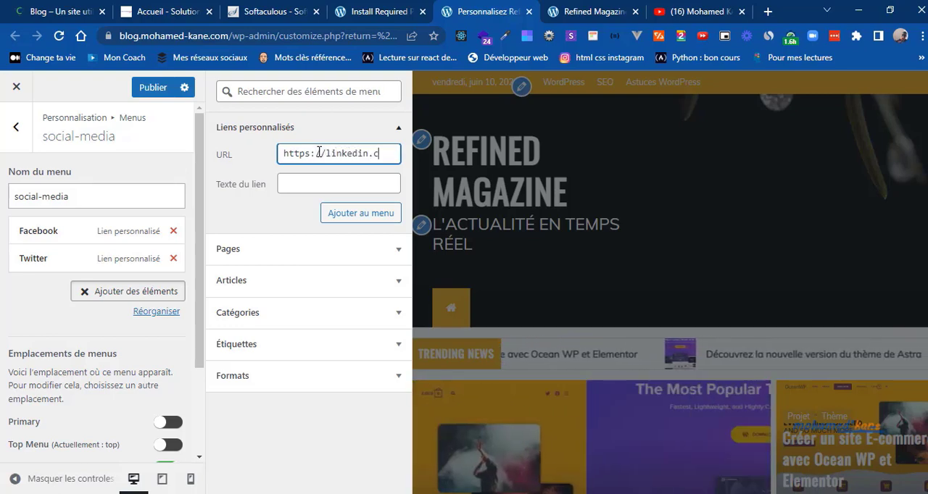
type("om")
Step: Set the link text to LinkedIn and add the custom link to the social-media menu
key("Tab")
type("Fac")
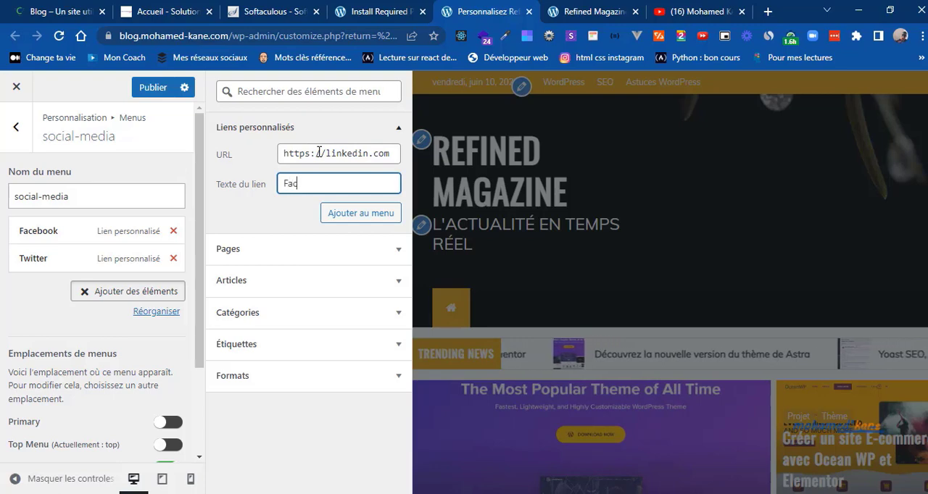
key("BackSpace")
type("Li")
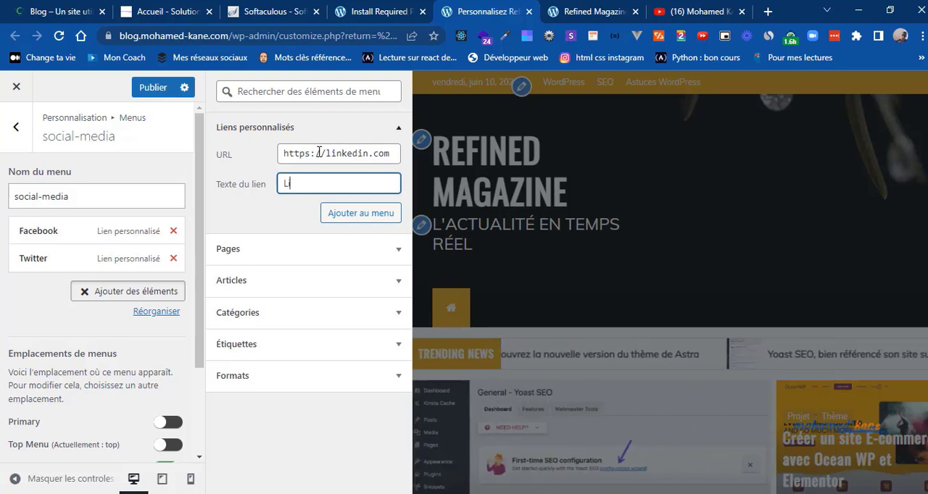
type("nkdIn")
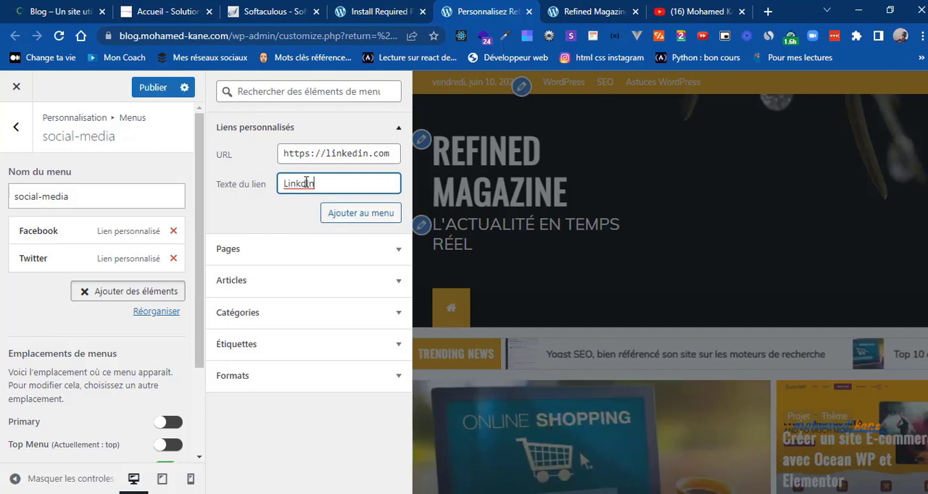
left_click(303, 183)
type("e")
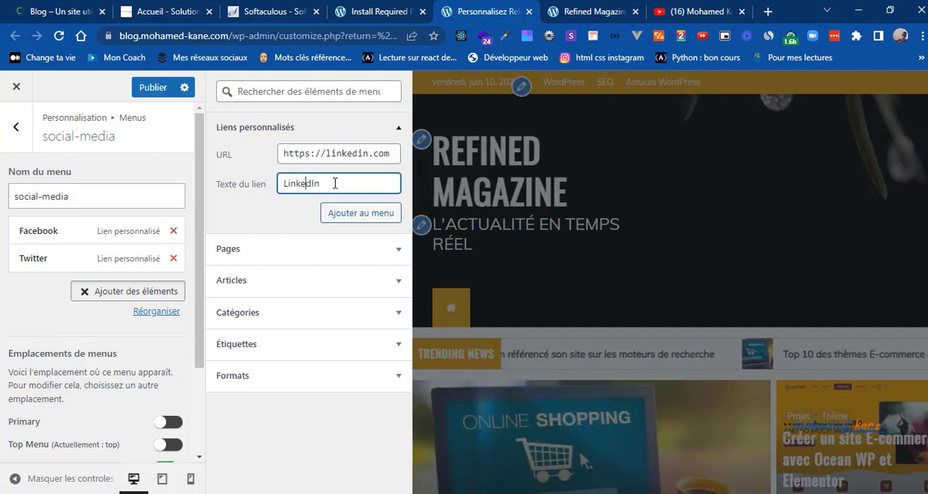
left_click(348, 215)
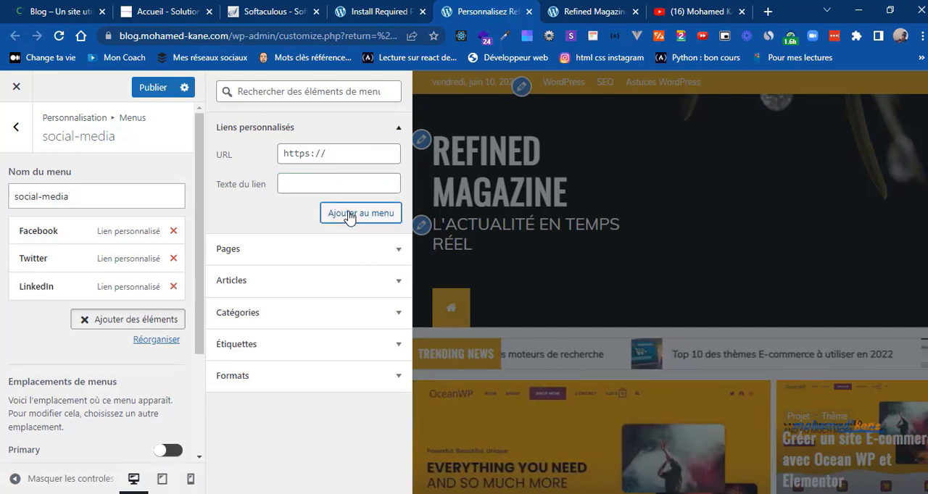
left_click(302, 157)
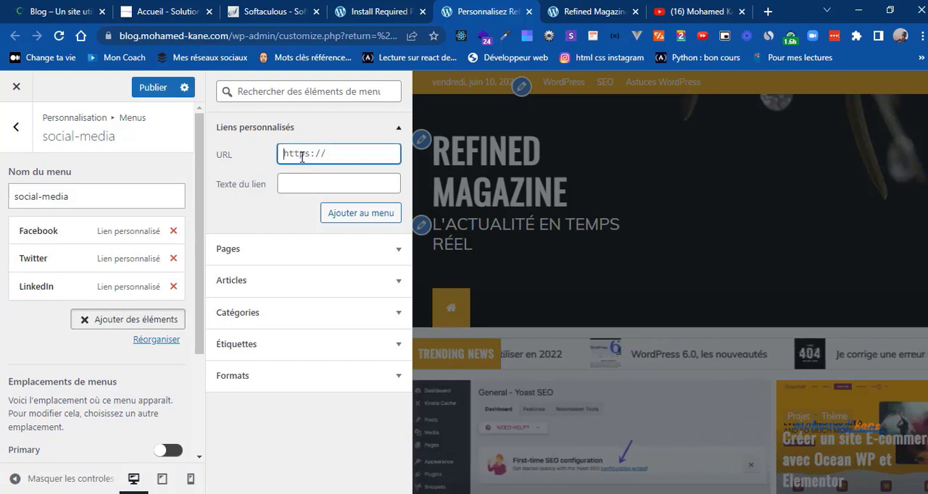
type("ht")
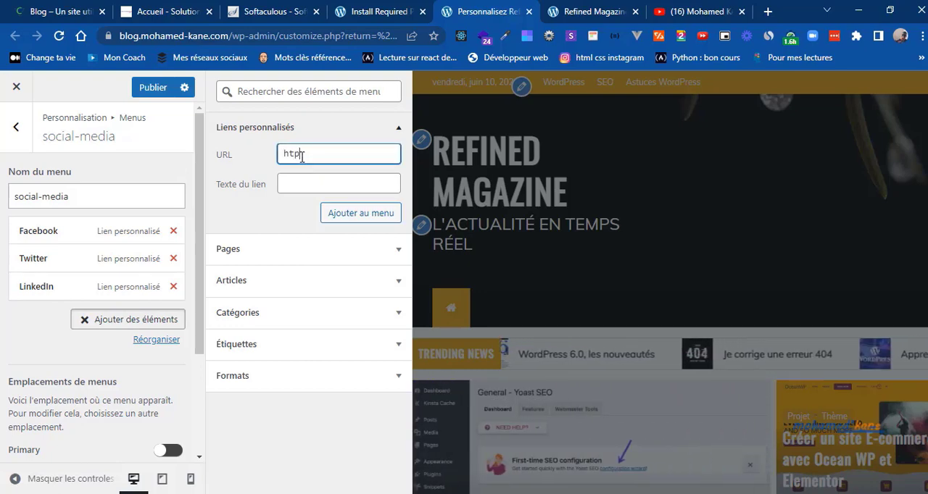
type("tps://pi")
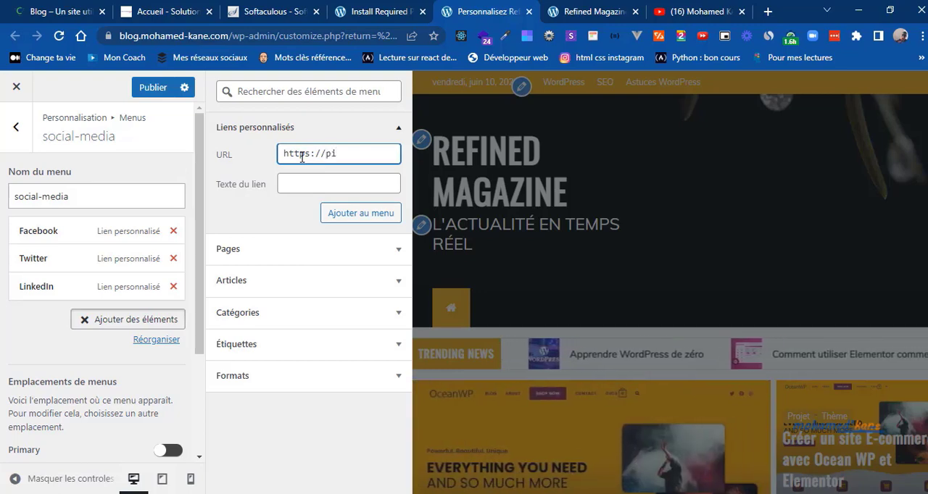
type("nte")
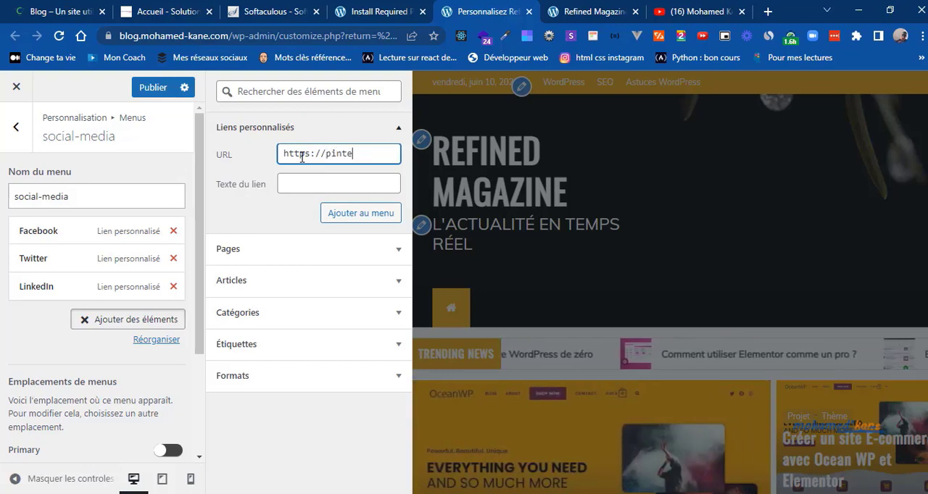
type("rest.")
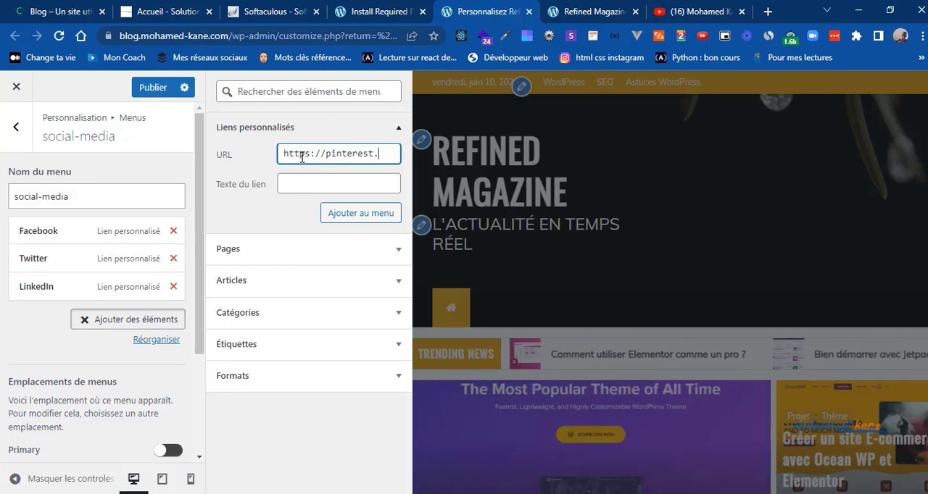
type("com")
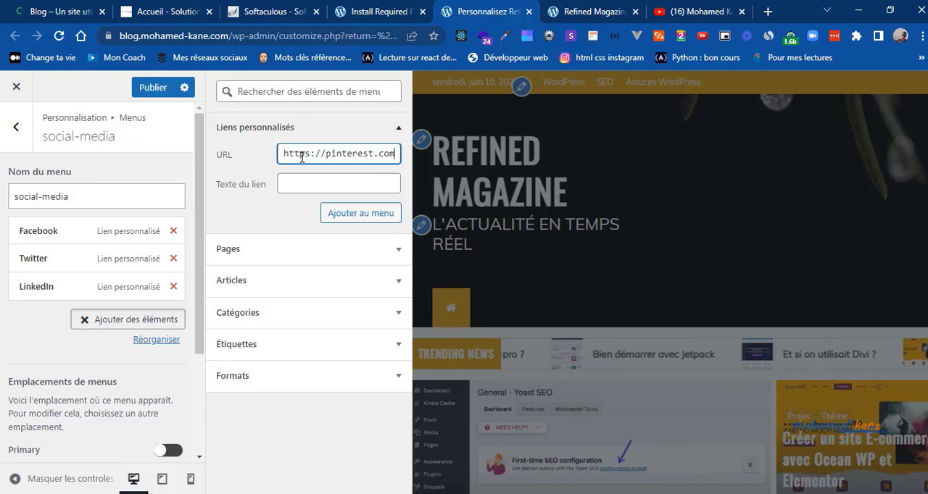
left_click(307, 187)
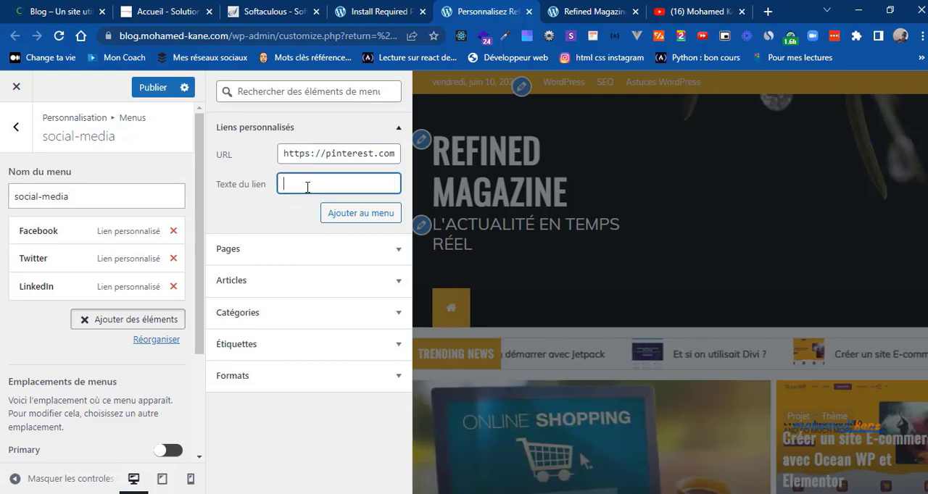
type("P")
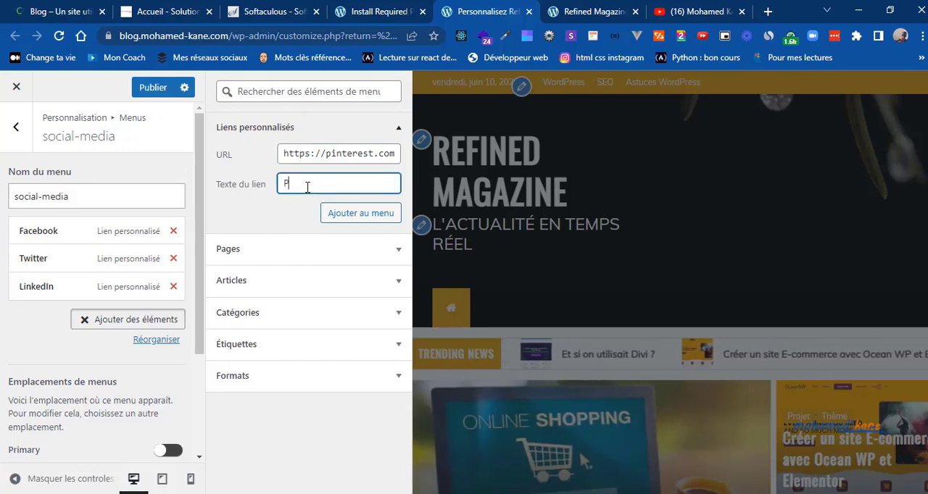
type("interes")
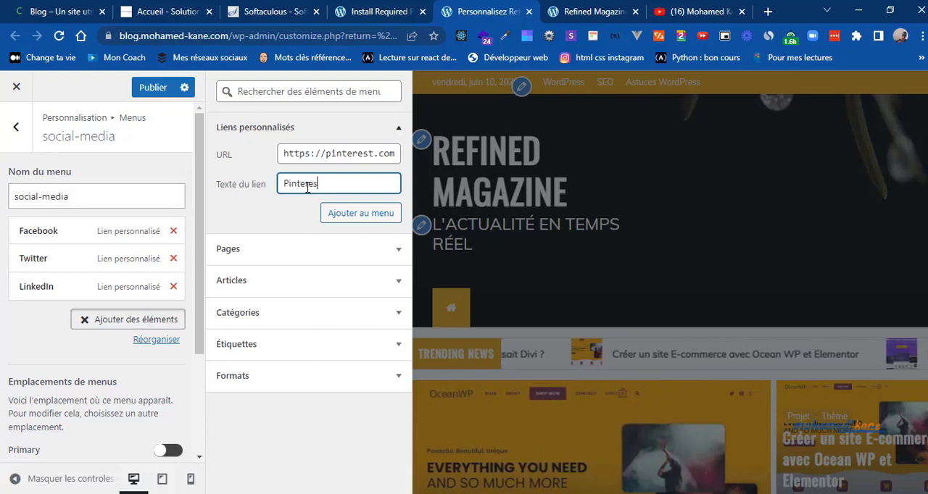
type("t")
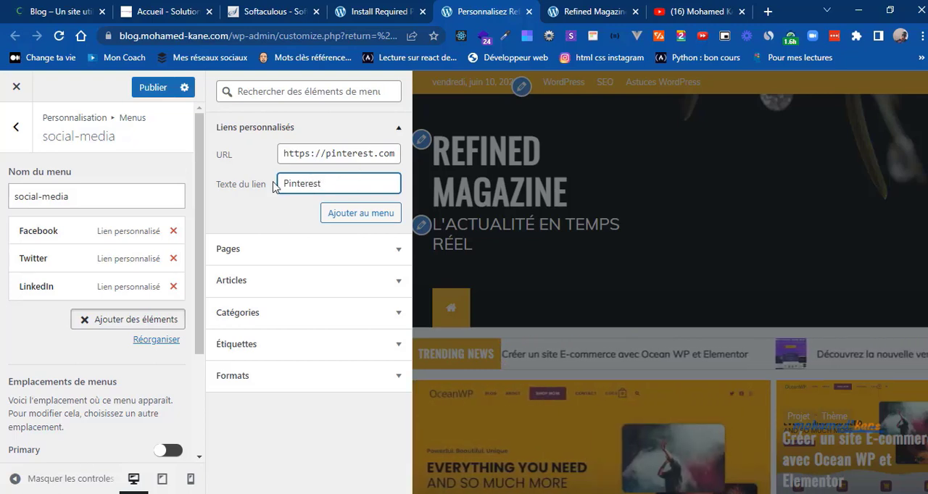
left_click(383, 217)
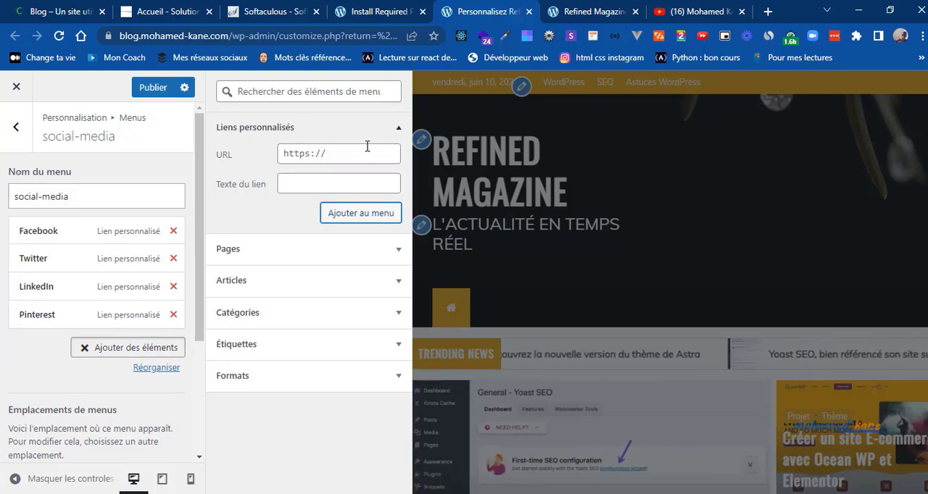
Step: Add a custom link with the URL https:youtube.com/ and the text YouTube to the social-media menu
left_click(366, 147)
type("https")
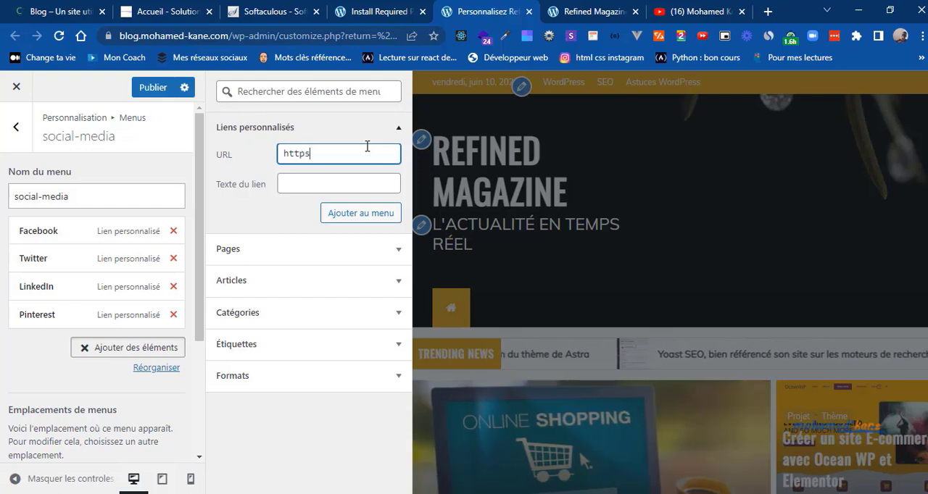
type(":yo")
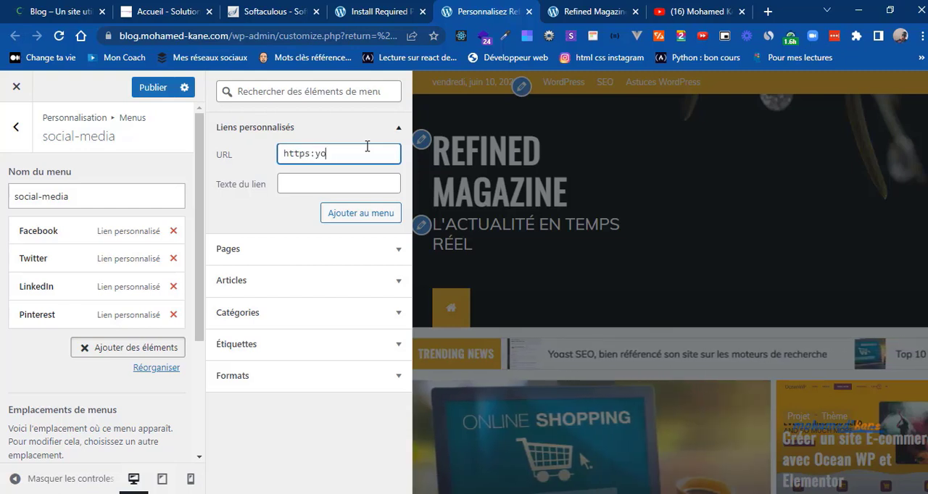
type("utube")
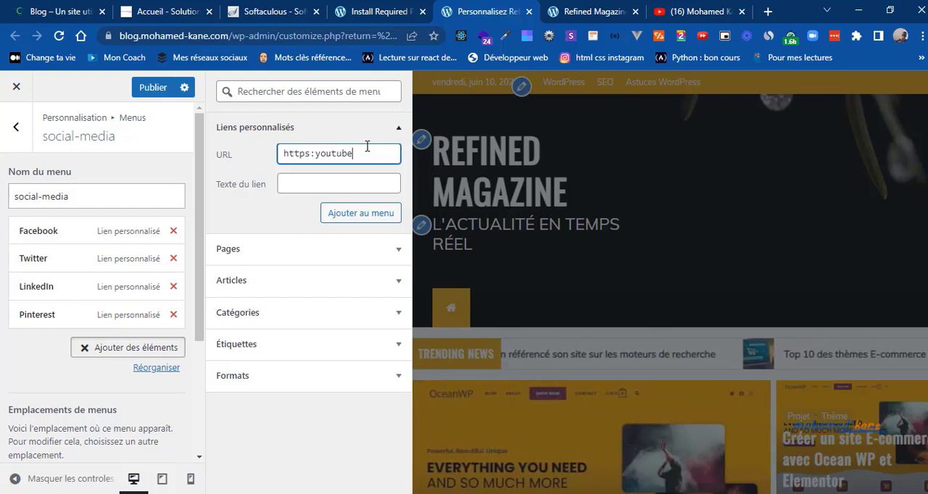
type(".com/")
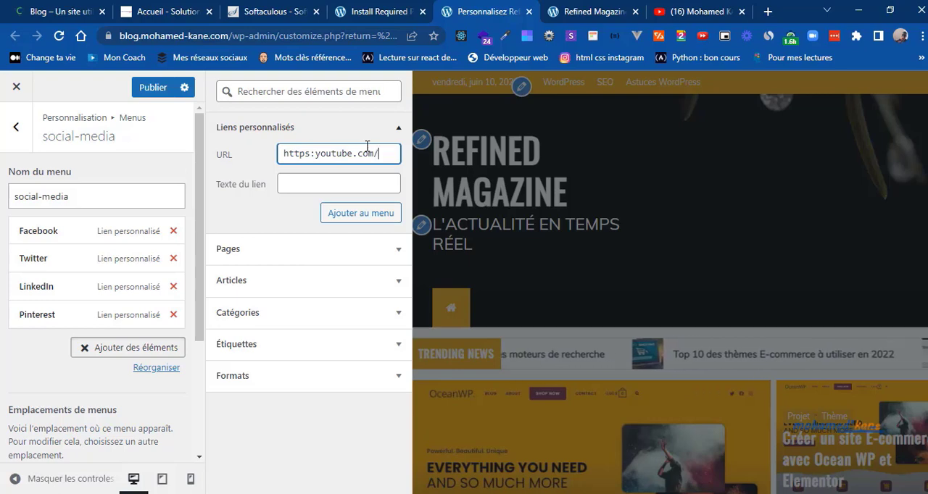
key("Tab")
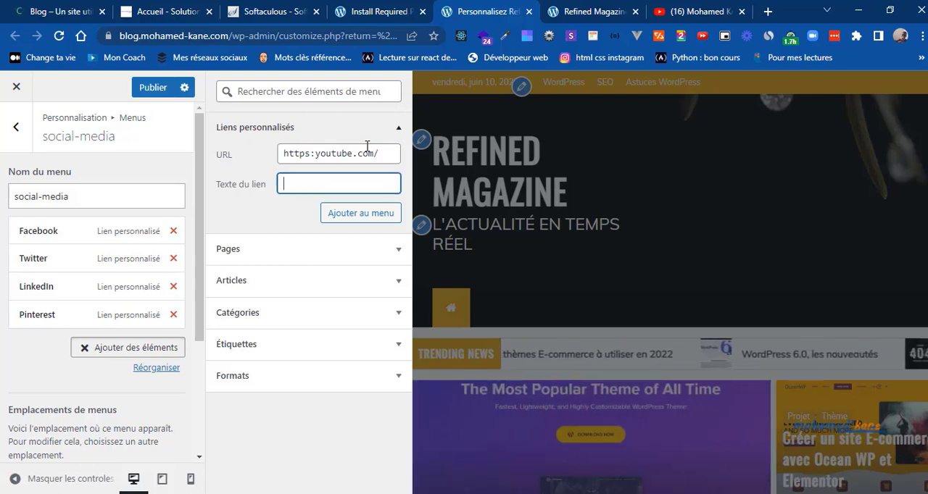
type("YouTub")
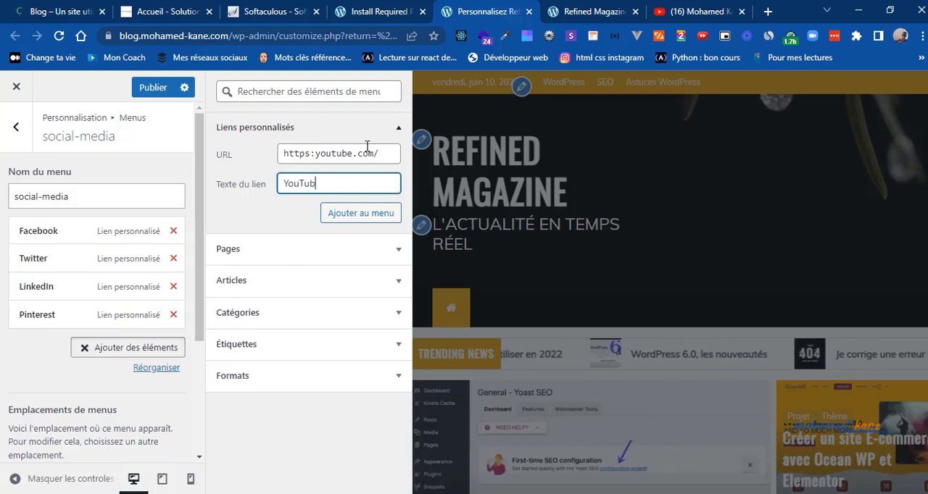
type("e")
left_click(345, 214)
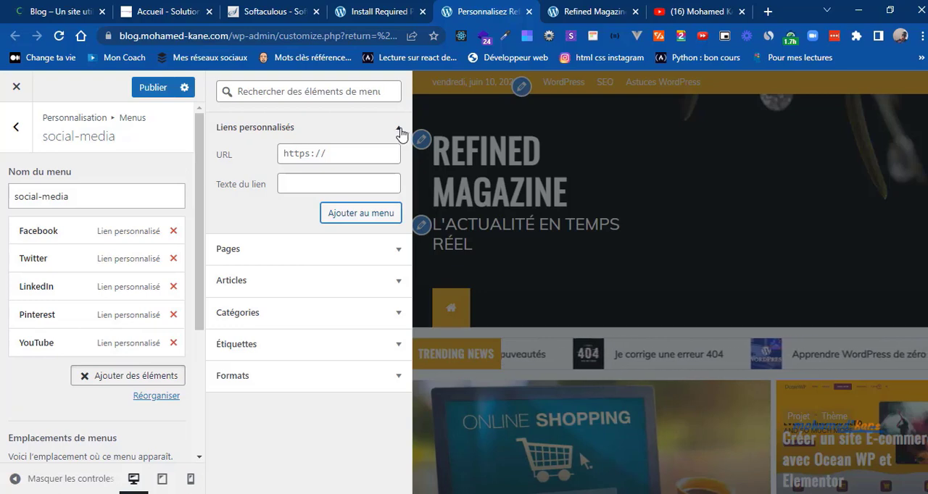
triple_click(342, 154)
type("https://i")
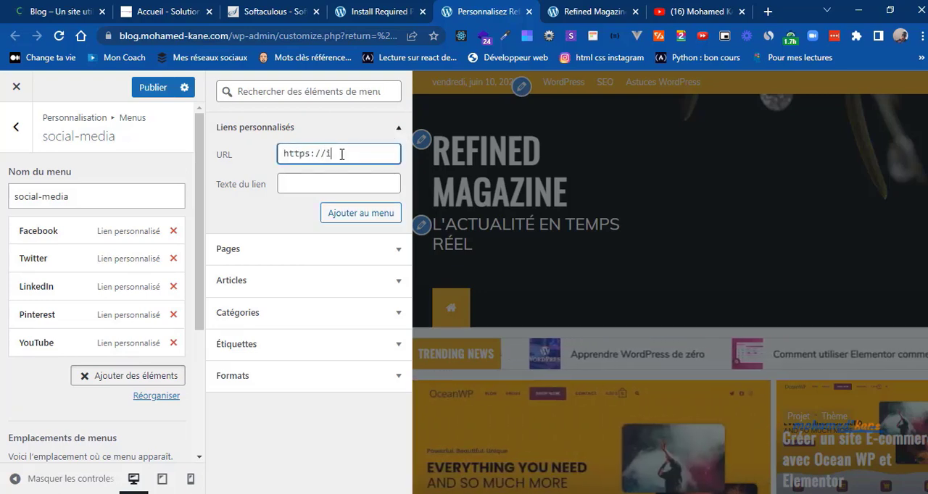
type("nstara")
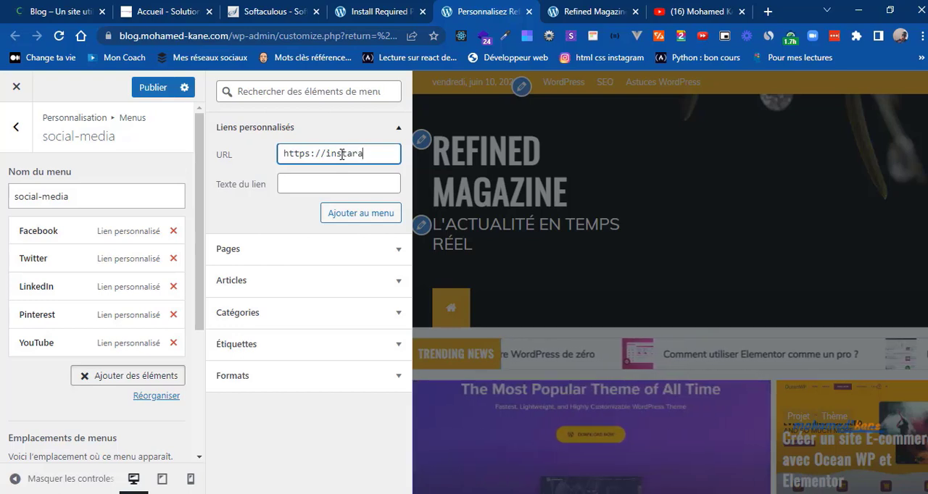
type("gram.com")
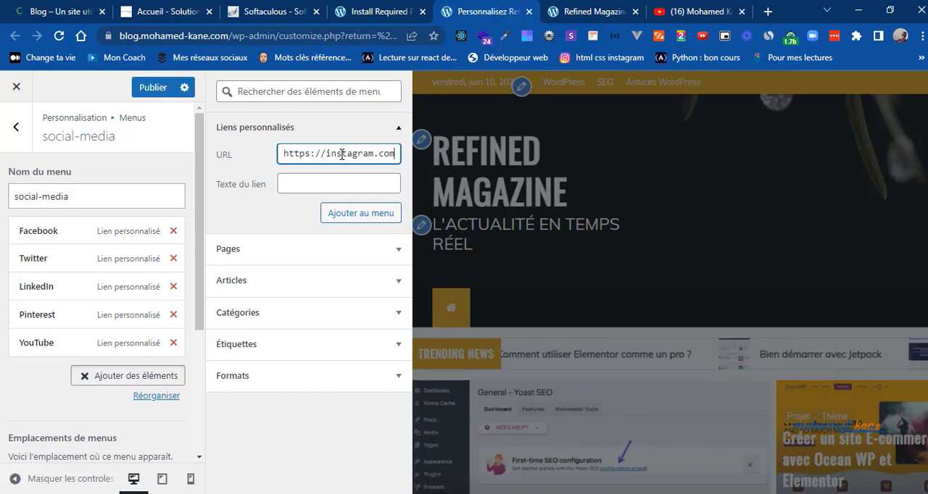
key("Tab")
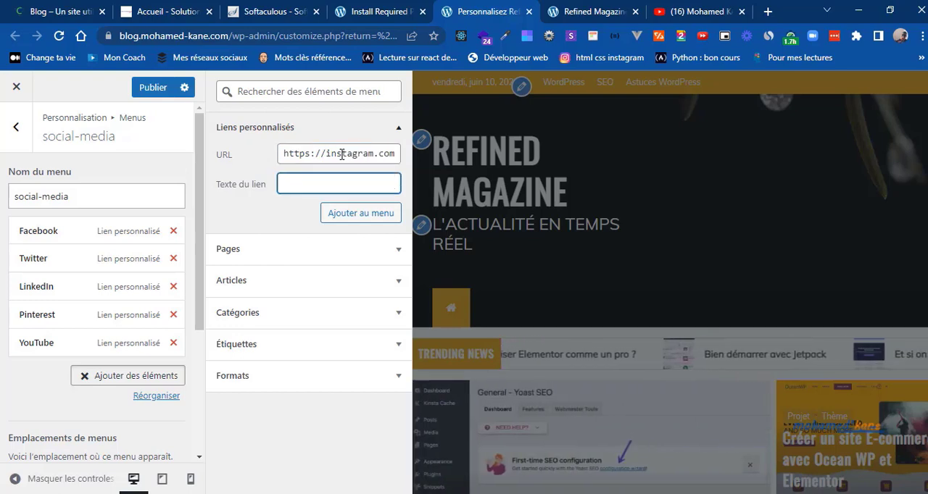
type("Instagra")
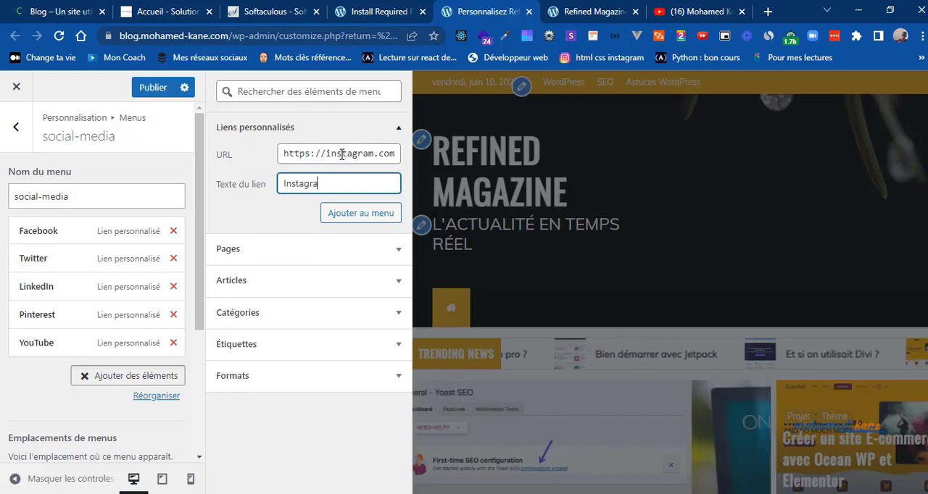
type("m")
left_click(342, 224)
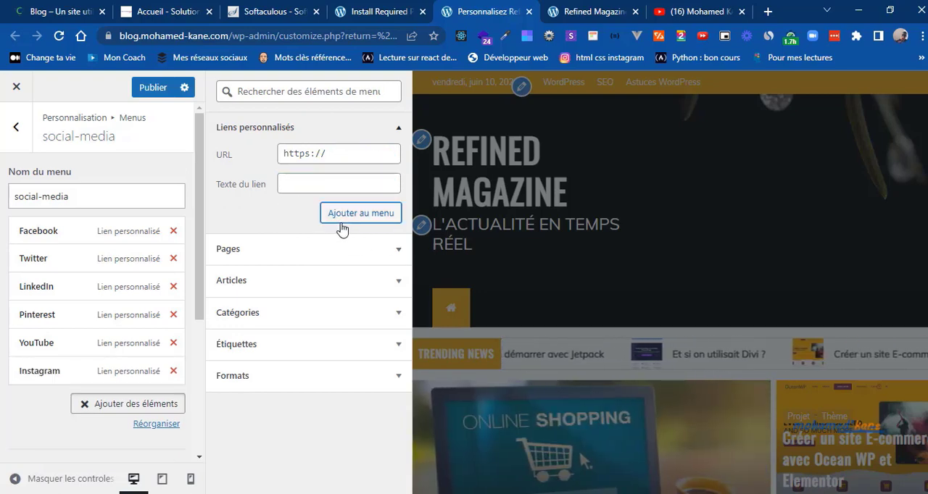
left_click(131, 98)
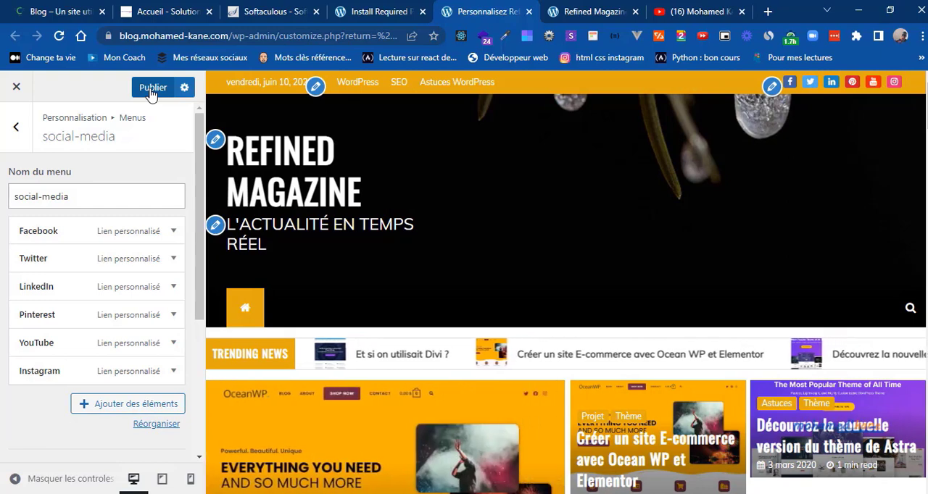
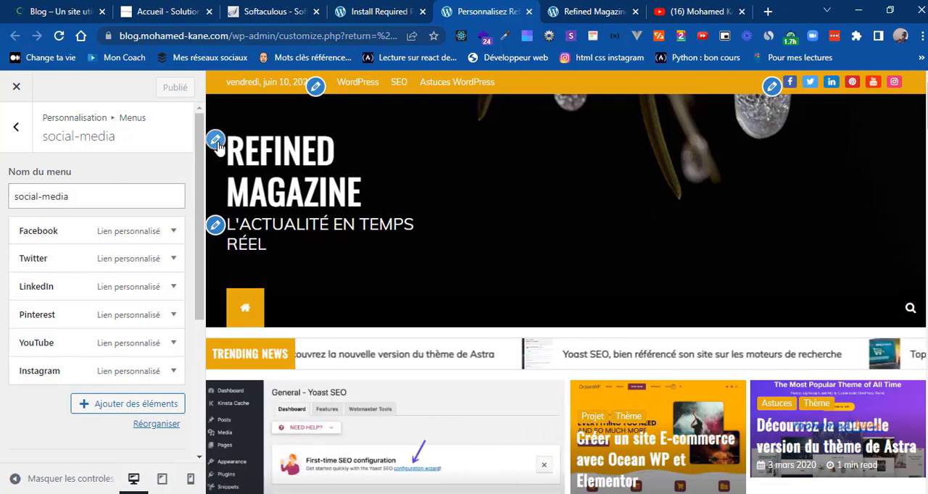
Step: Turn off the display of the site title and tagline in the site identity settings
left_click(216, 226)
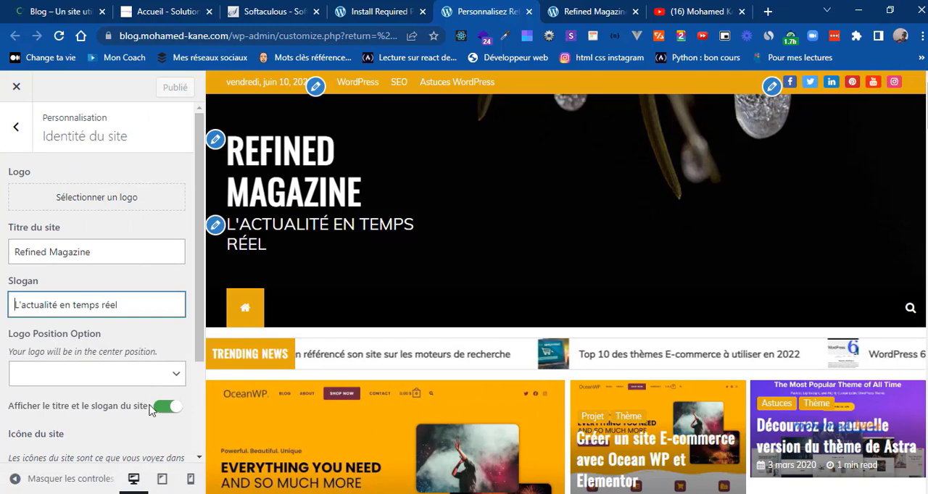
scroll(192, 375, "down", 2)
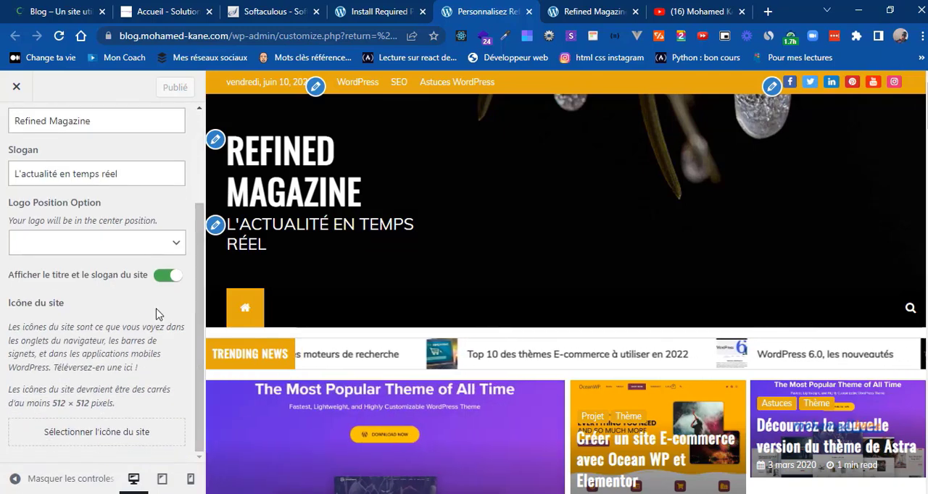
left_click(164, 280)
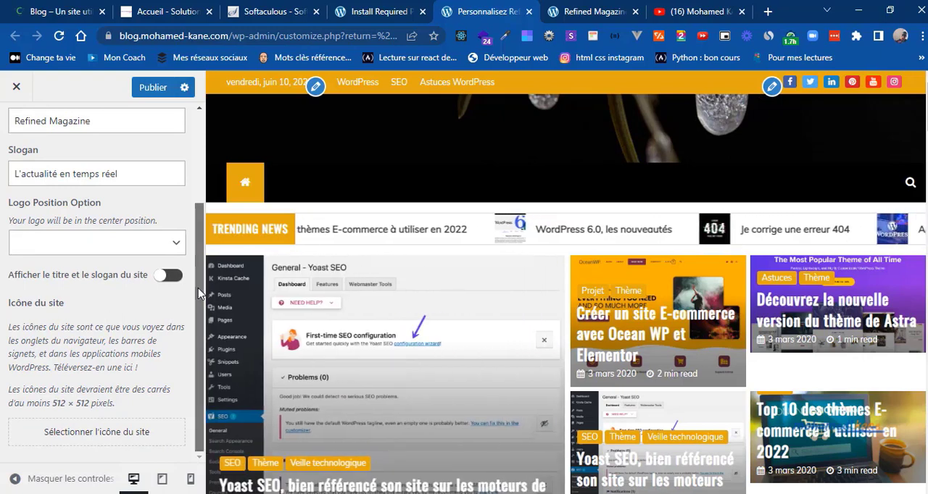
Step: Choose logo.png from the media library as the site logo
left_click_drag(198, 288, 200, 187)
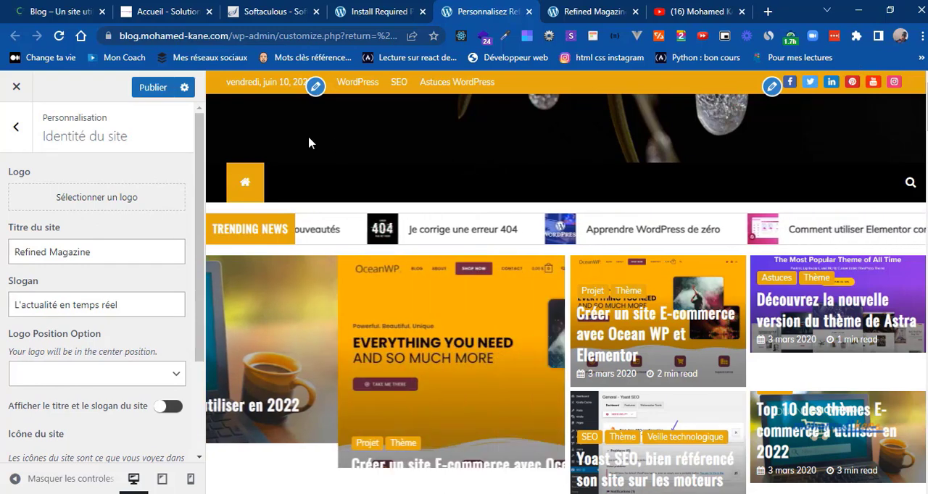
left_click(99, 200)
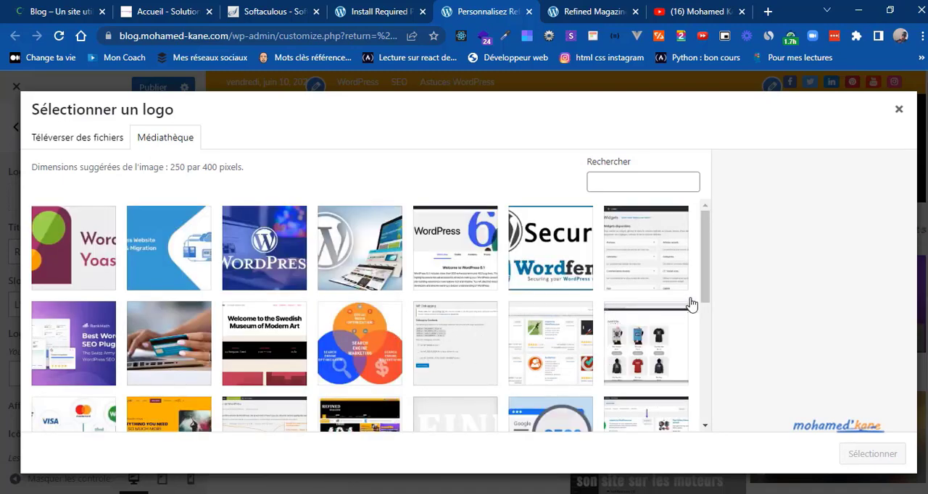
left_click(455, 428)
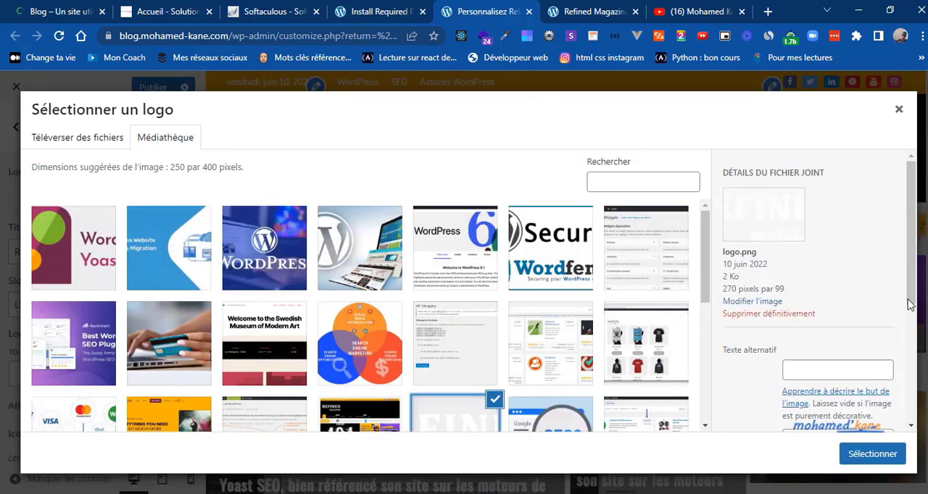
left_click(857, 453)
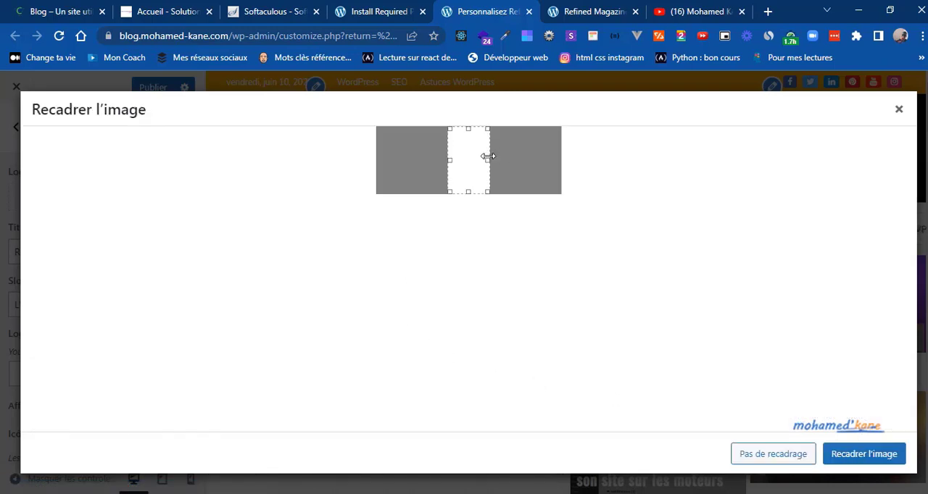
Step: Crop the logo with the selection extended to the image's full width and publish the changes
left_click_drag(492, 156, 580, 152)
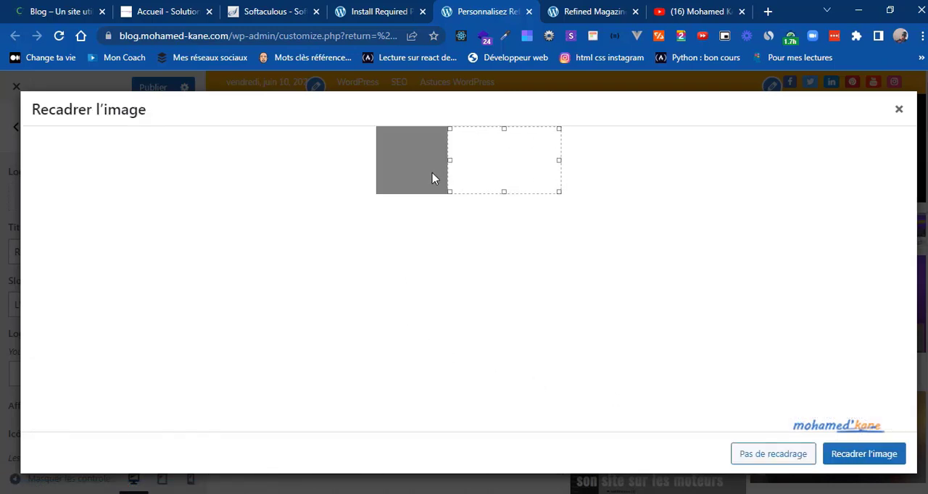
left_click_drag(449, 160, 351, 160)
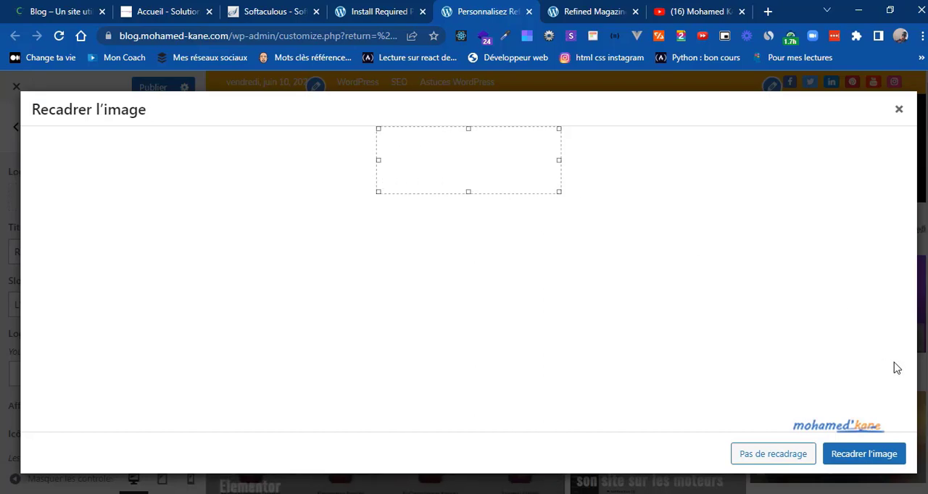
left_click(850, 452)
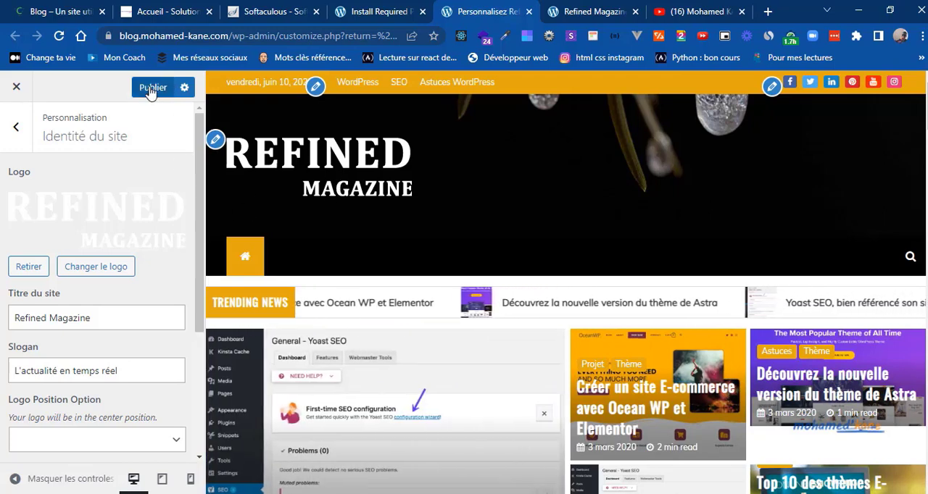
left_click(149, 88)
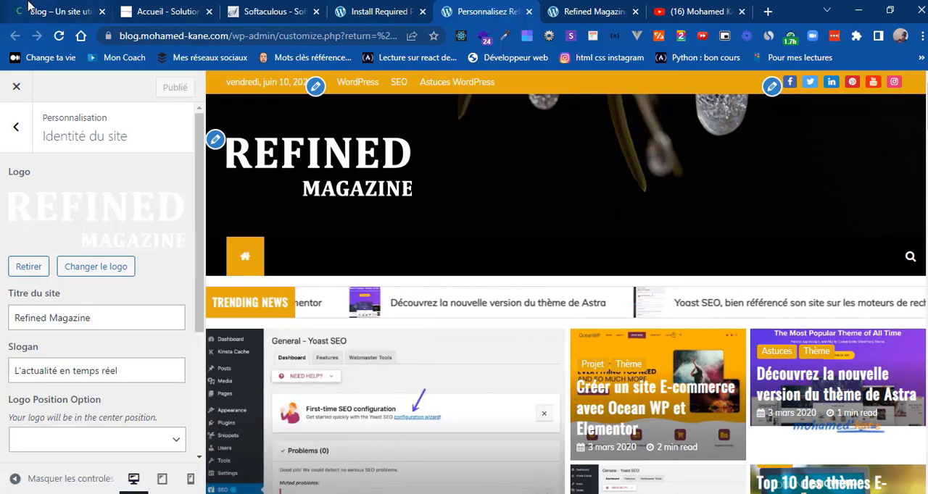
Step: Check the reference blog's header and create a new menu named main-menu assigned to the Primary location
left_click(29, 7)
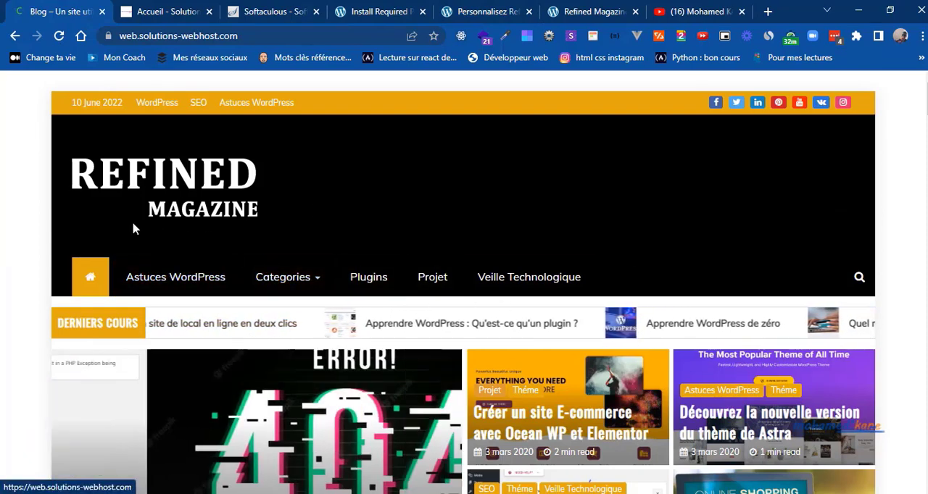
left_click(457, 9)
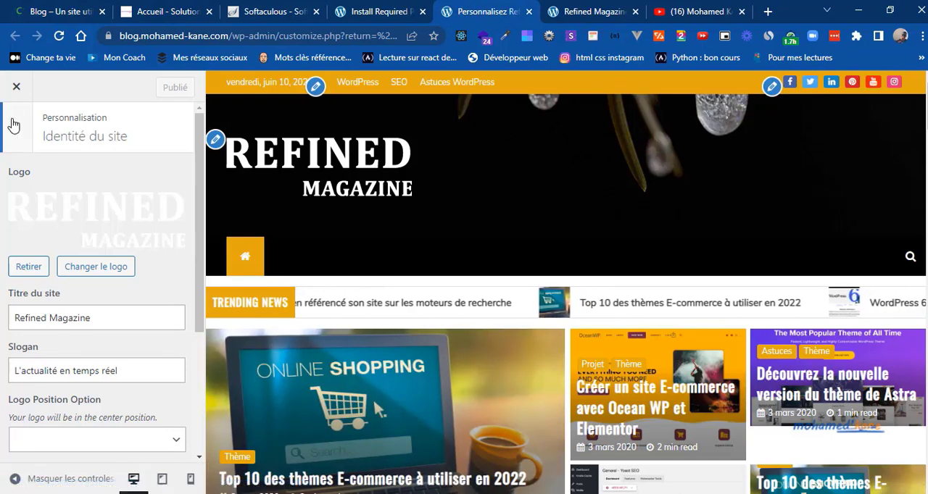
left_click(14, 125)
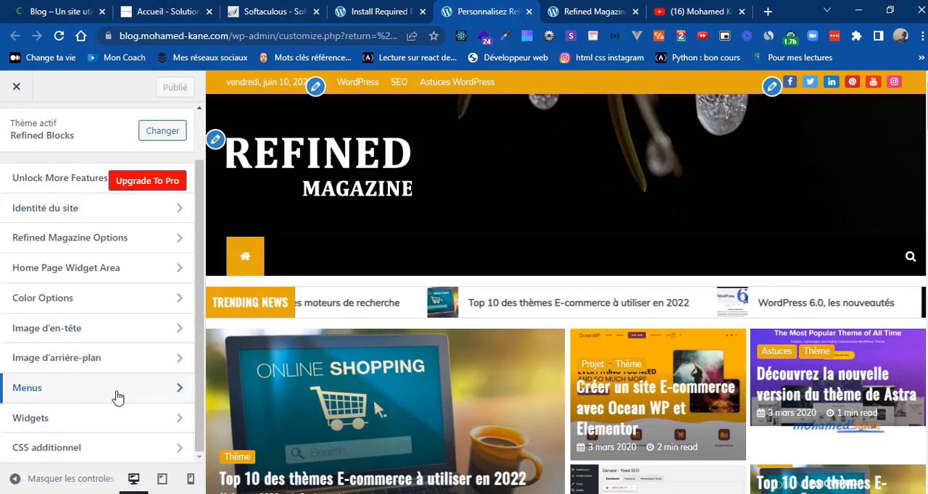
left_click(118, 396)
left_click(105, 286)
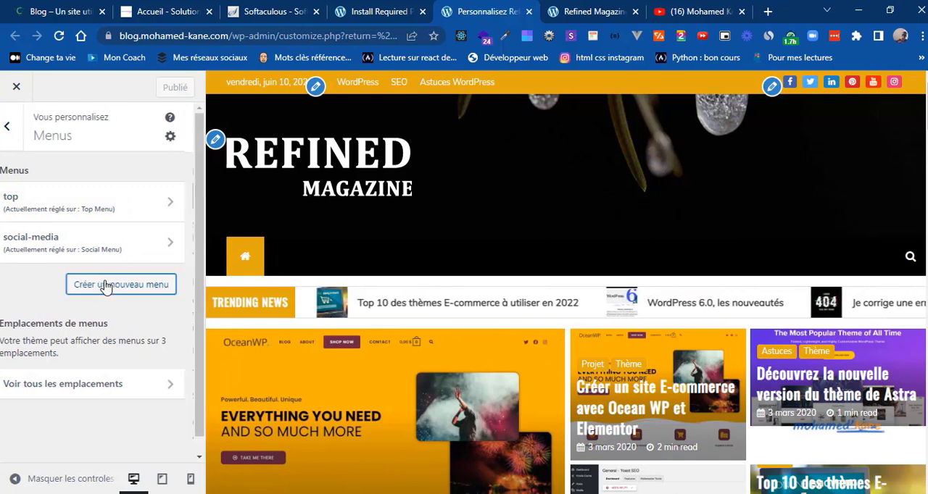
type("main-menu")
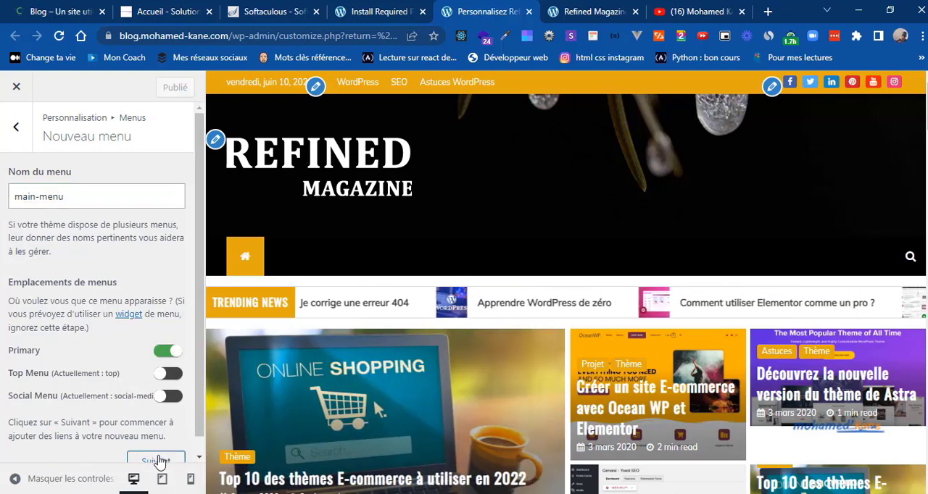
left_click(157, 461)
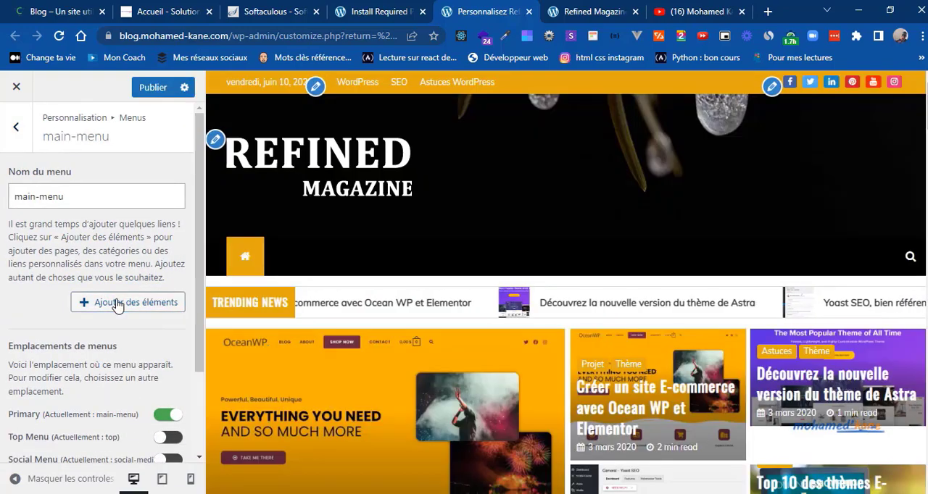
Step: Add the Astuces category to main-menu
left_click(116, 303)
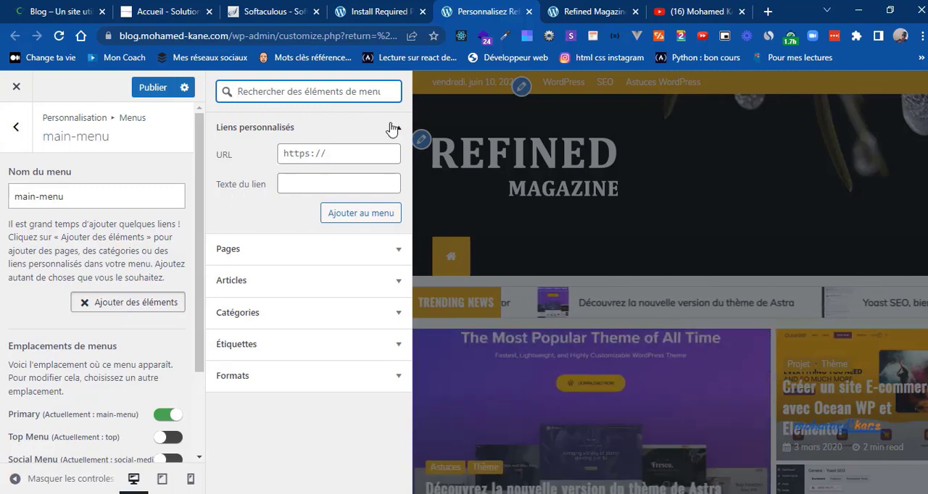
left_click(395, 131)
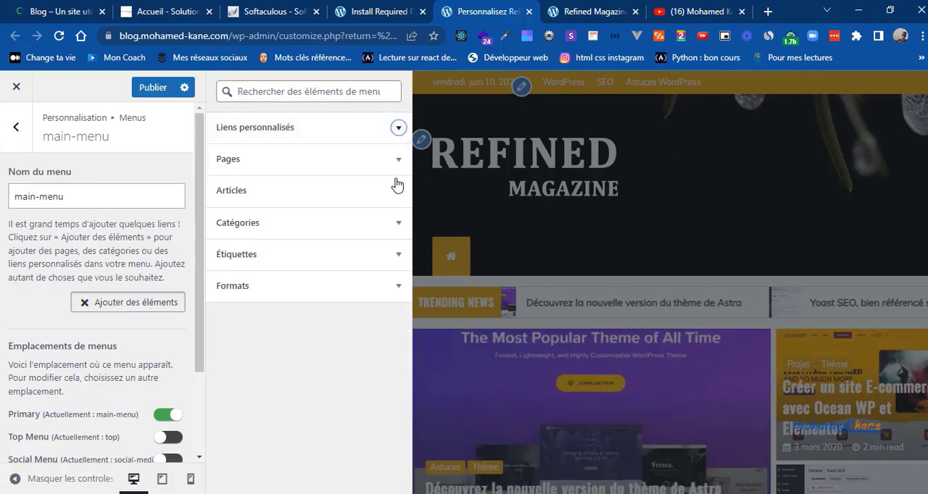
left_click(398, 223)
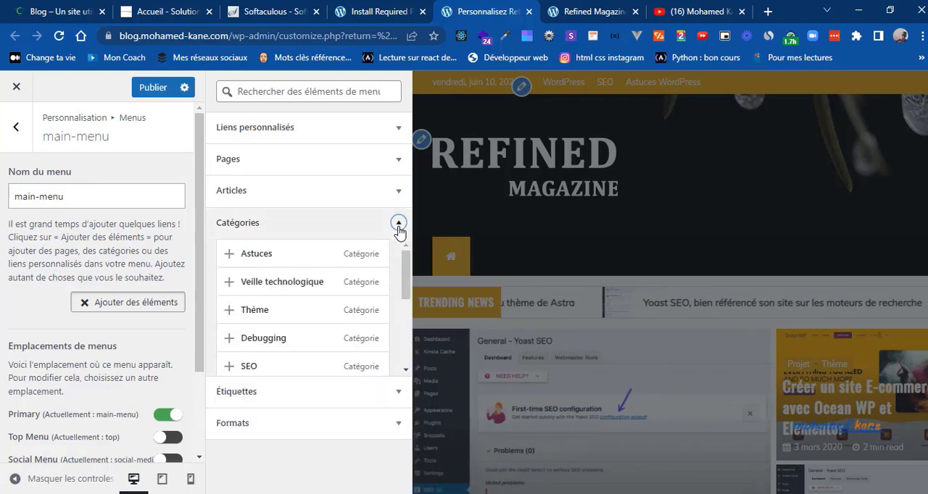
left_click(228, 254)
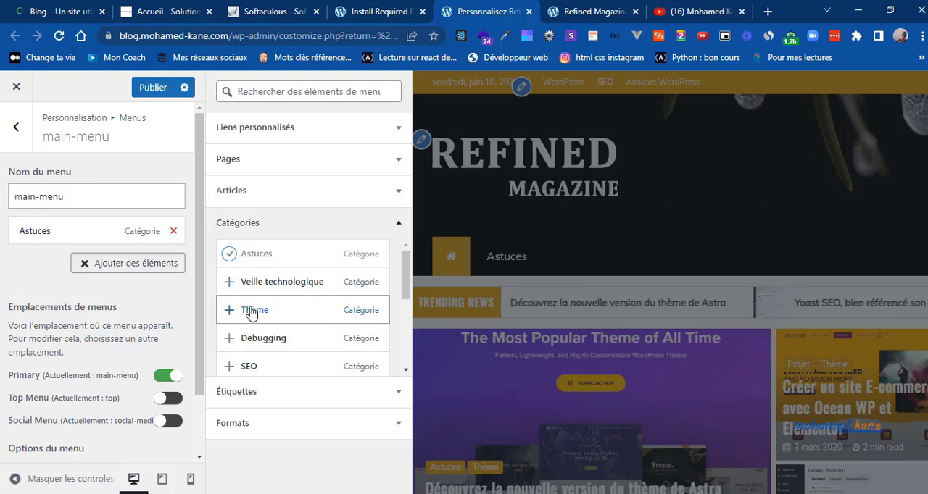
scroll(403, 311, "down", 1)
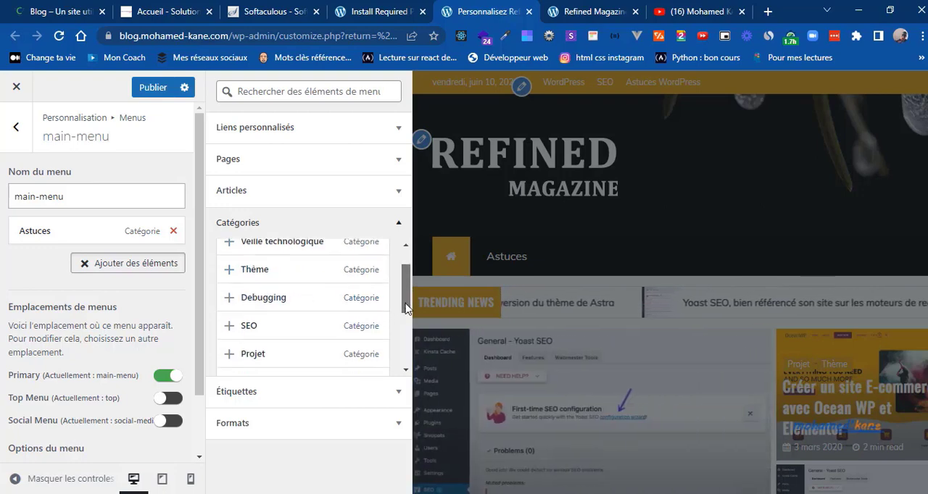
left_click_drag(403, 301, 403, 270)
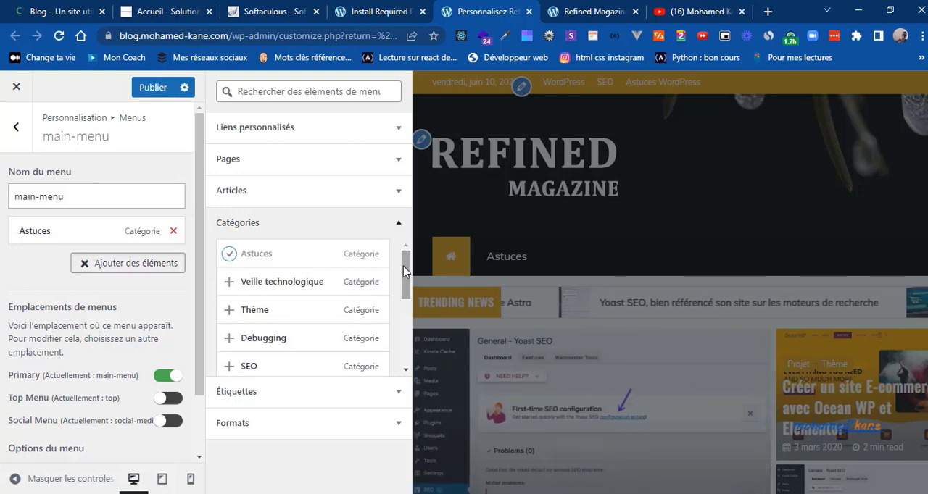
Step: Add a custom link with the URL # and the text Catégories to main-menu, checking the label on the reference blog
left_click(394, 129)
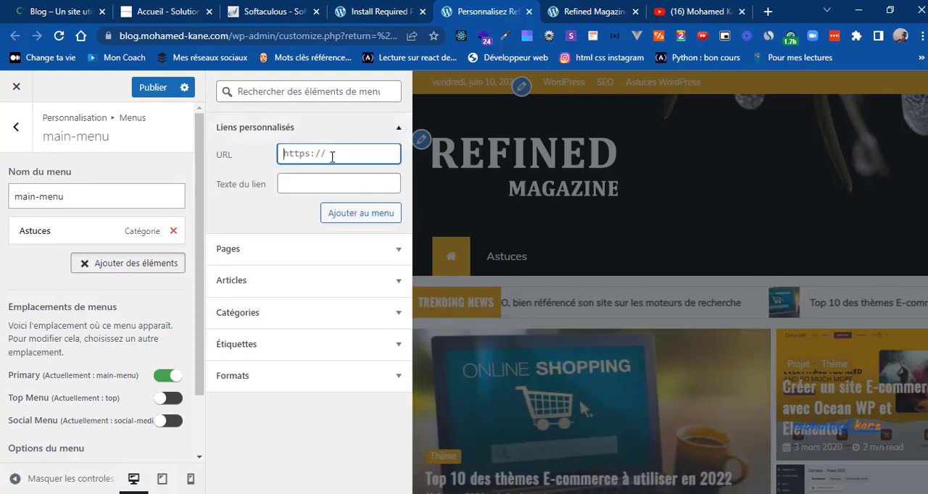
left_click(298, 179)
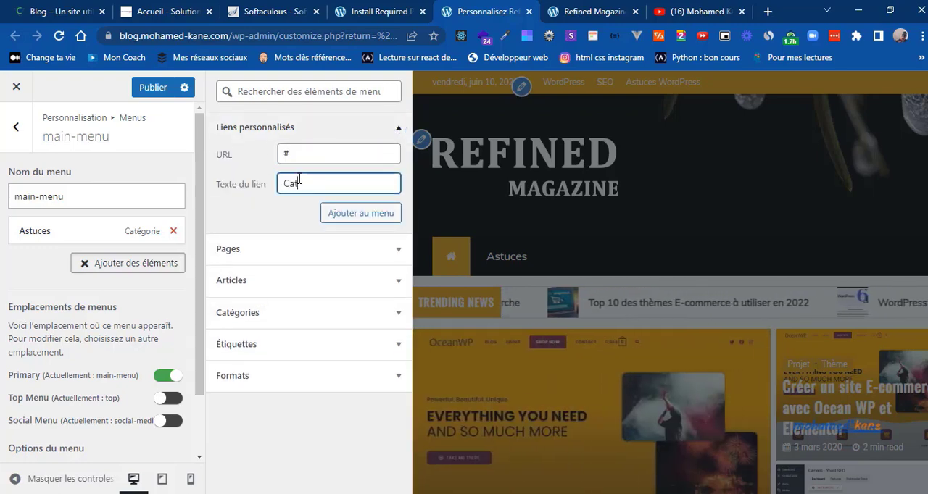
left_click(122, 19)
mouse_move(288, 290)
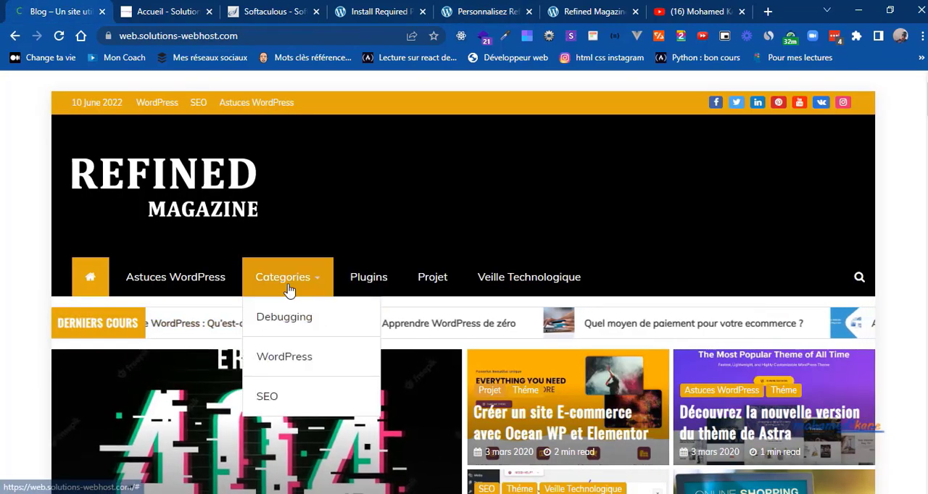
left_click(356, 7)
left_click(439, 7)
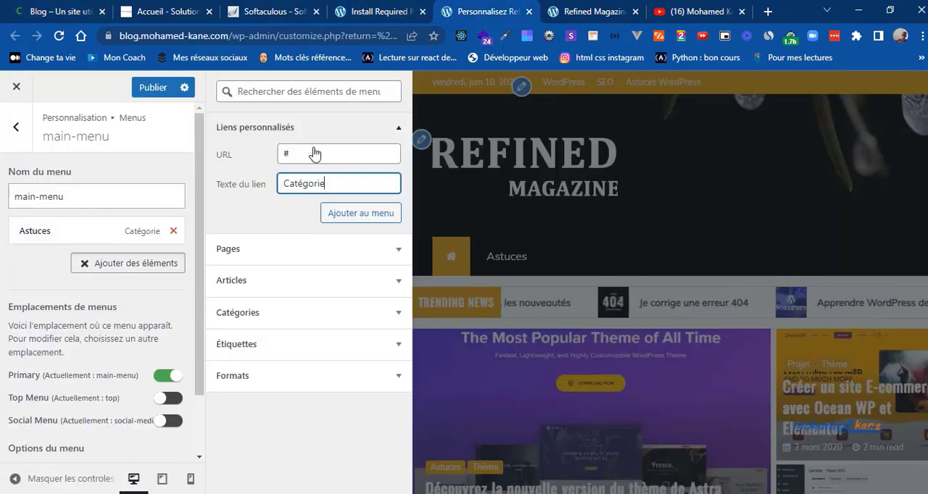
left_click(339, 212)
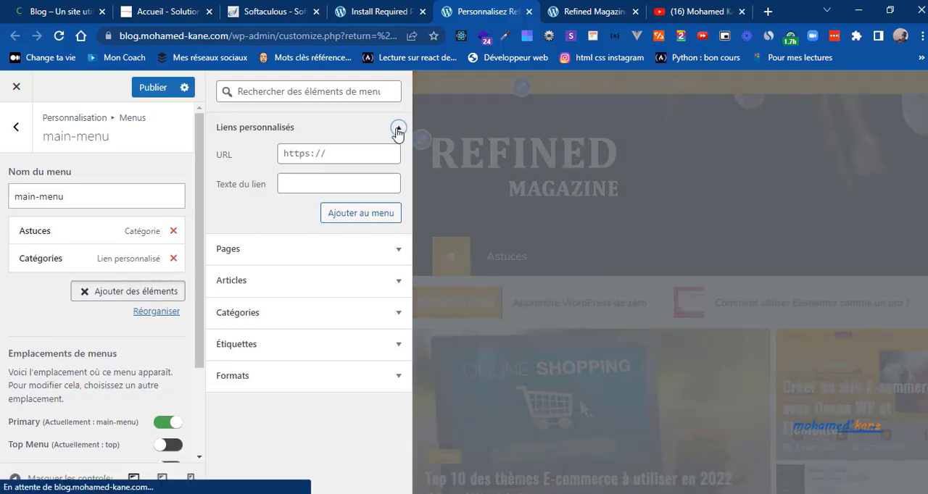
Step: Add the Debugging, Wordpress, Apprendre WordPress and SEO categories to main-menu
left_click(398, 129)
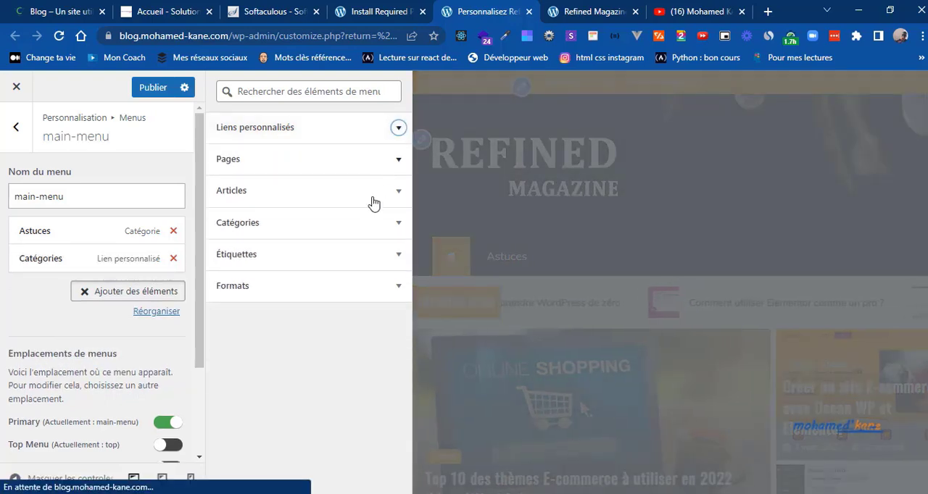
left_click(395, 224)
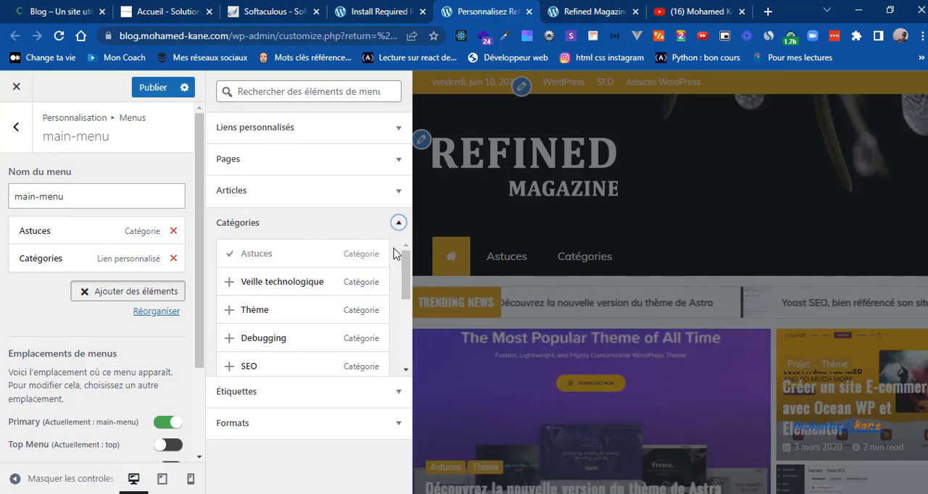
left_click(229, 338)
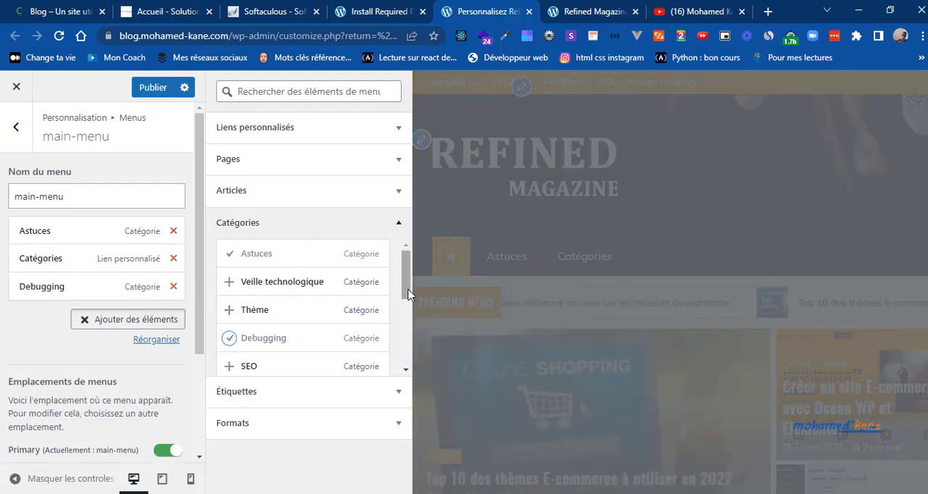
left_click_drag(408, 294, 404, 348)
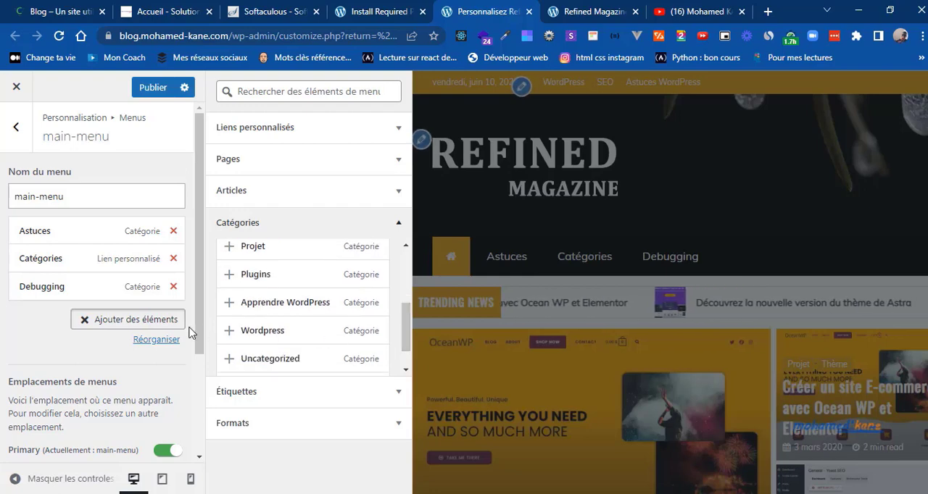
left_click(226, 333)
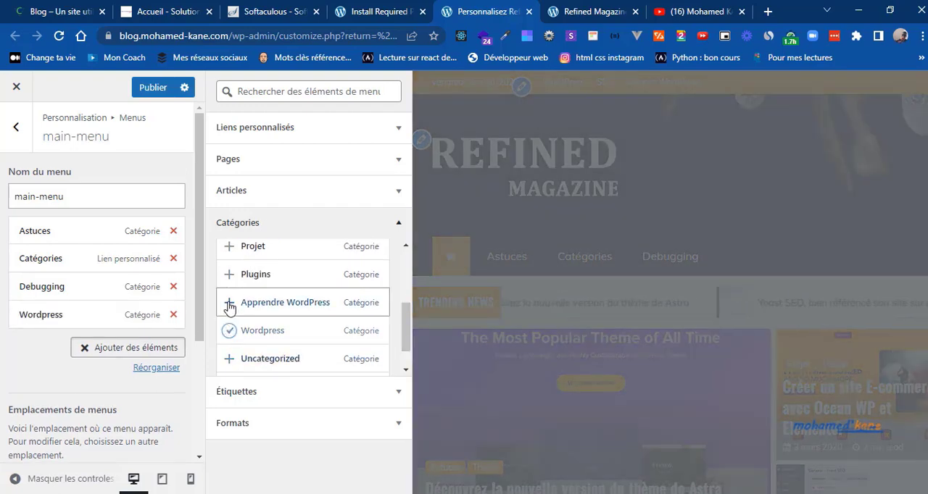
left_click(229, 307)
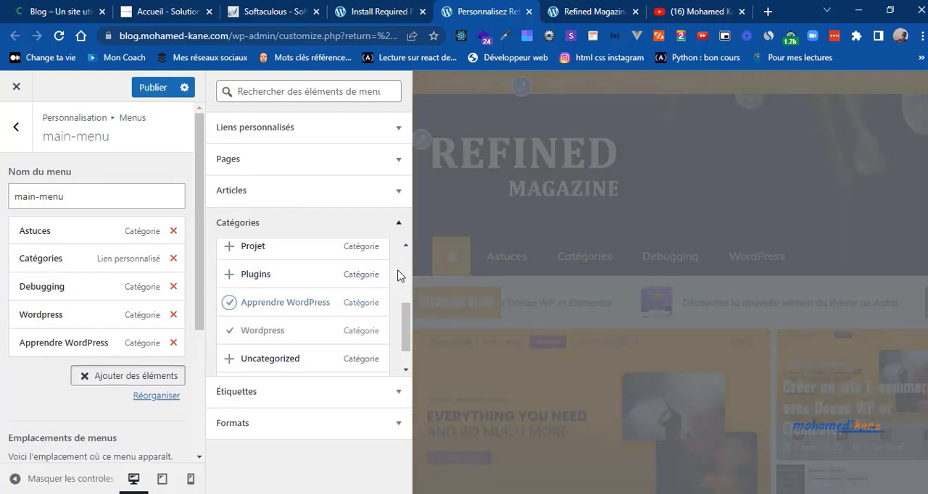
scroll(309, 282, "up", 3)
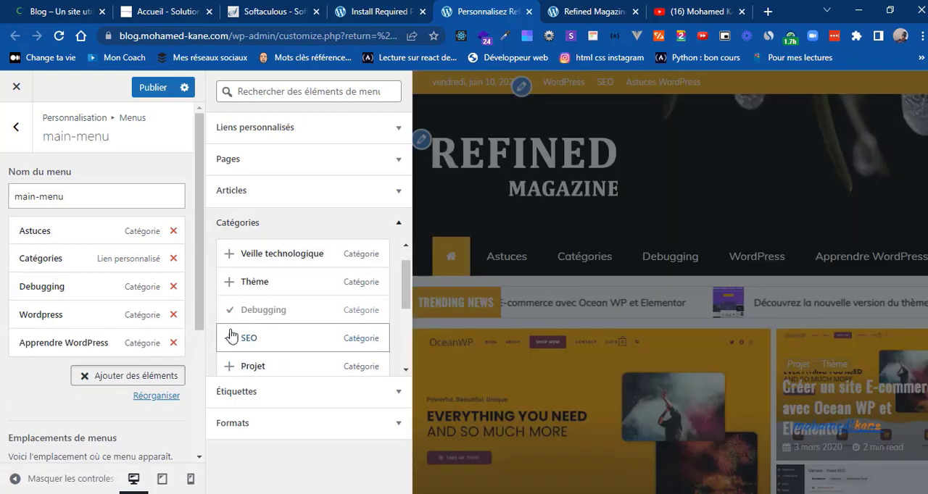
left_click(229, 343)
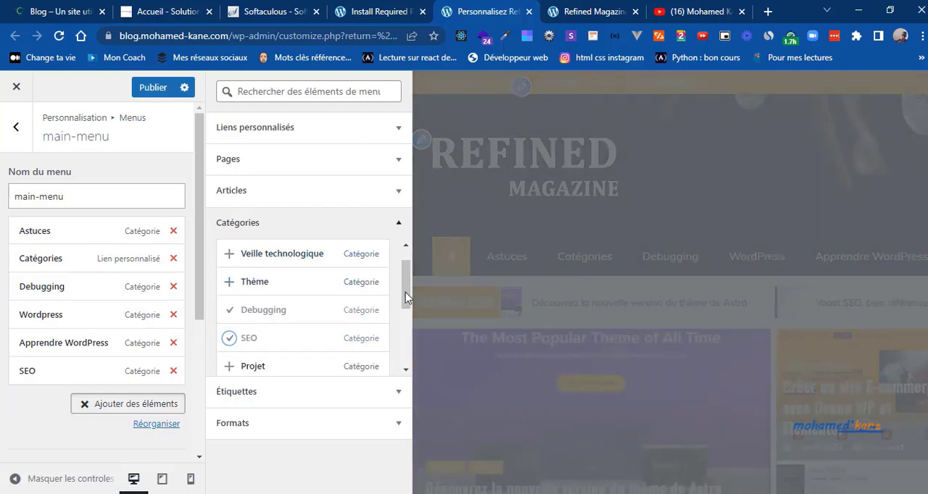
Step: Add the Plugins, Projet and Veille technologique categories to main-menu
mouse_move(406, 298)
left_mouse_down()
mouse_move(407, 359)
mouse_move(409, 266)
mouse_move(404, 314)
left_mouse_up()
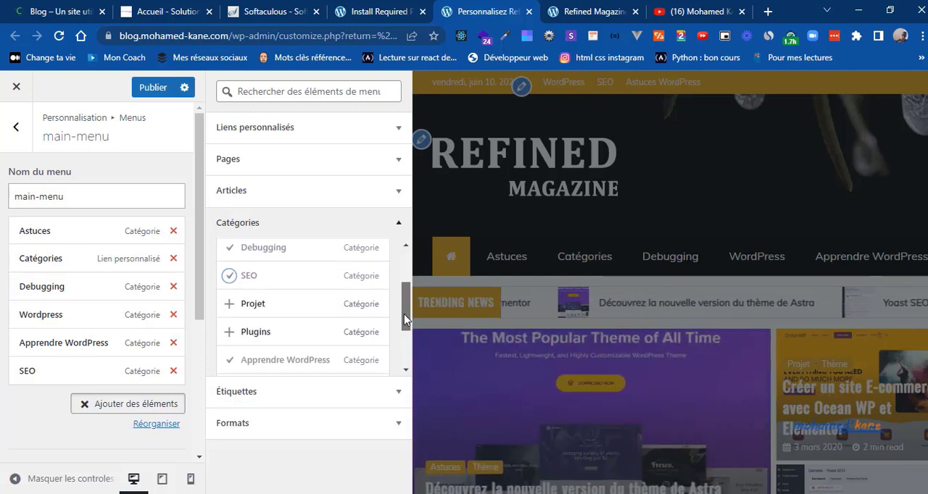
left_click(229, 335)
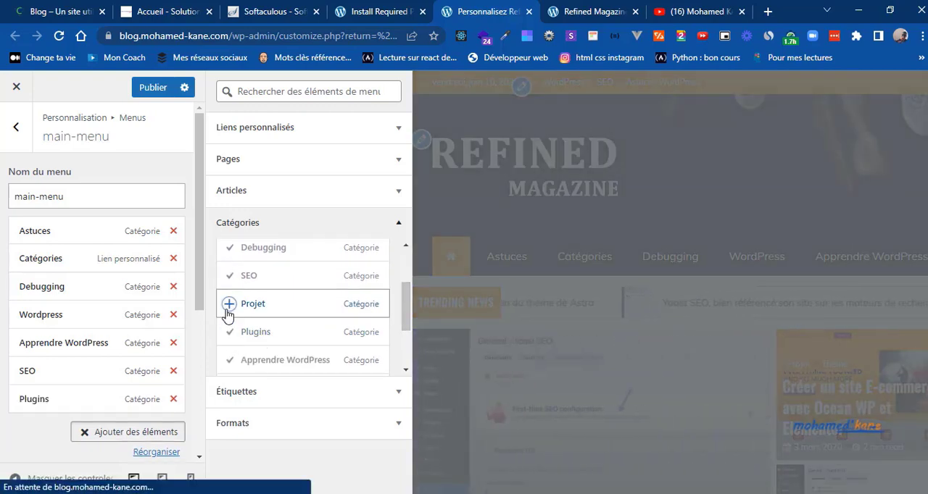
left_click(229, 304)
scroll(401, 271, "up", 2)
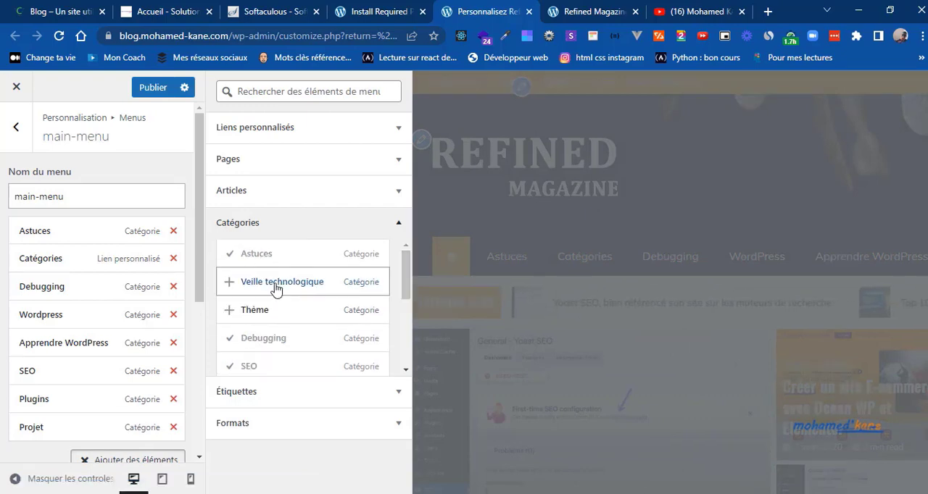
left_click(229, 283)
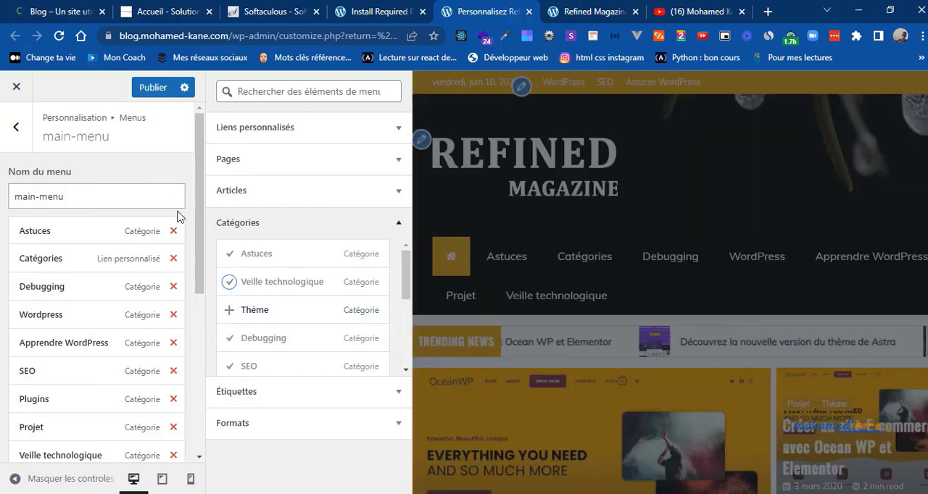
Step: Check the reference blog's menu and nest Debugging, Wordpress and SEO under Catégories, with Apprendre WordPress as a sub-item of Wordpress
left_click(75, 20)
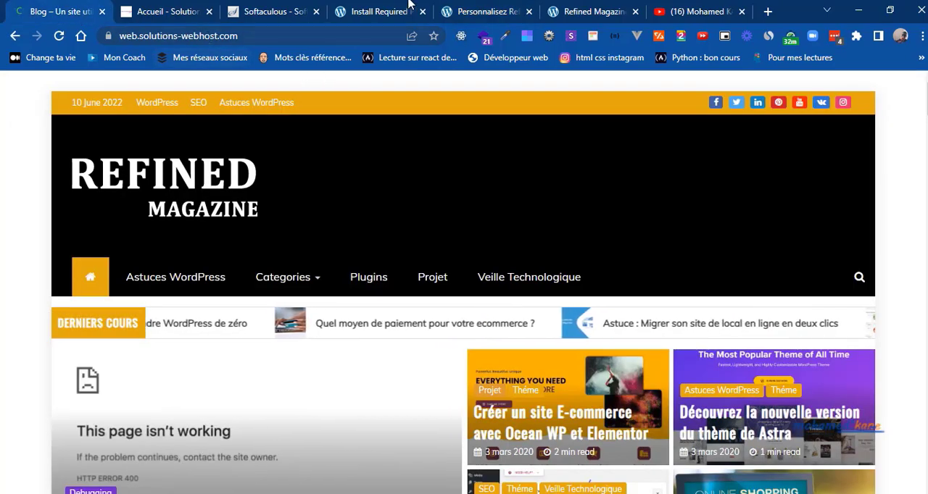
left_click(464, 8)
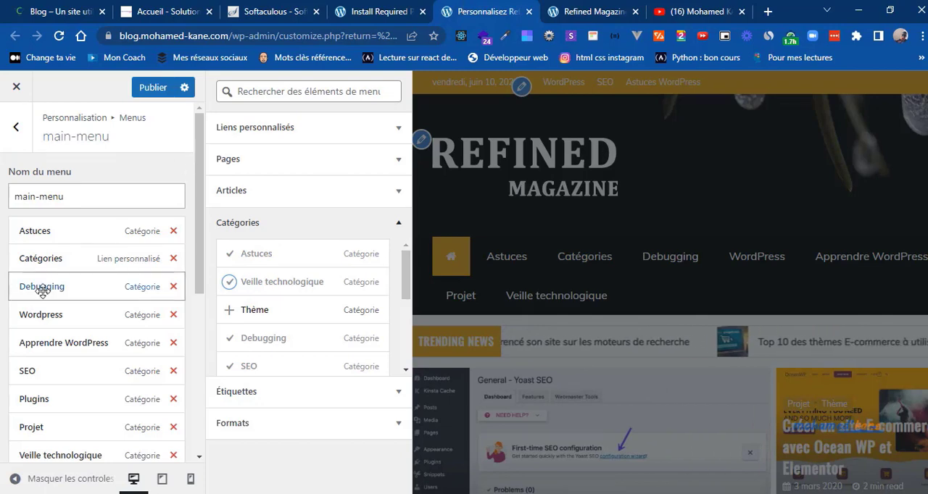
mouse_move(45, 290)
left_mouse_down()
mouse_move(76, 290)
mouse_move(59, 290)
left_mouse_up()
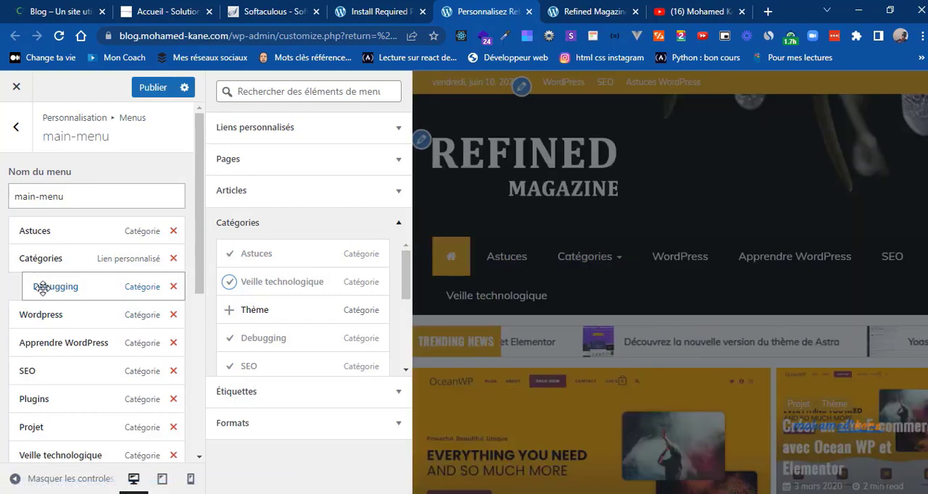
left_click_drag(32, 314, 46, 316)
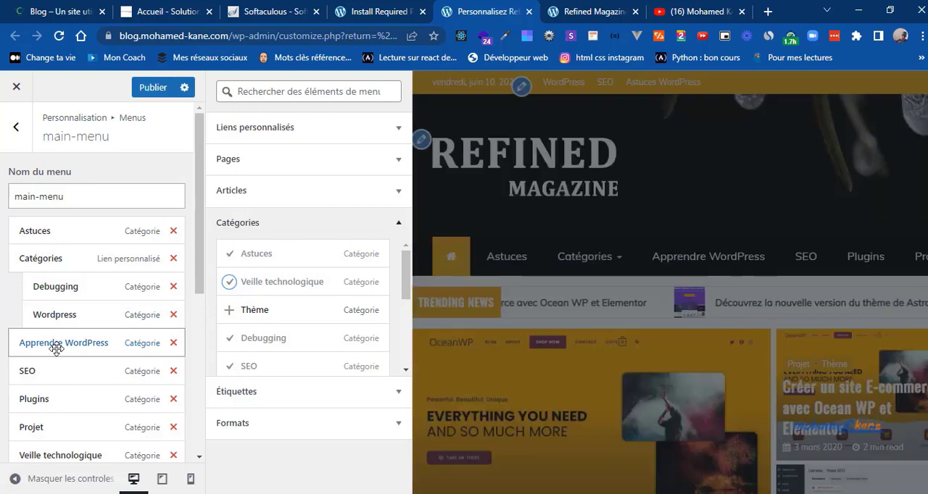
left_click_drag(57, 349, 82, 348)
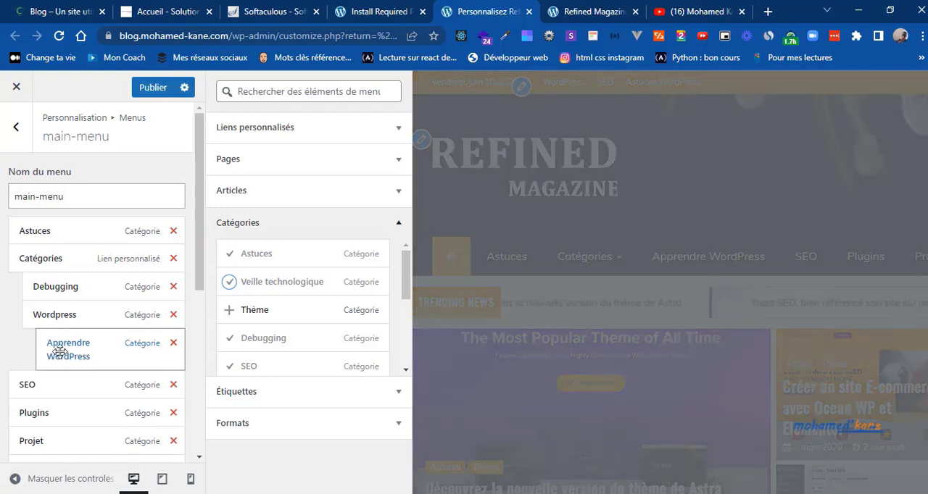
mouse_move(37, 385)
left_mouse_down()
mouse_move(60, 385)
mouse_move(51, 384)
left_mouse_up()
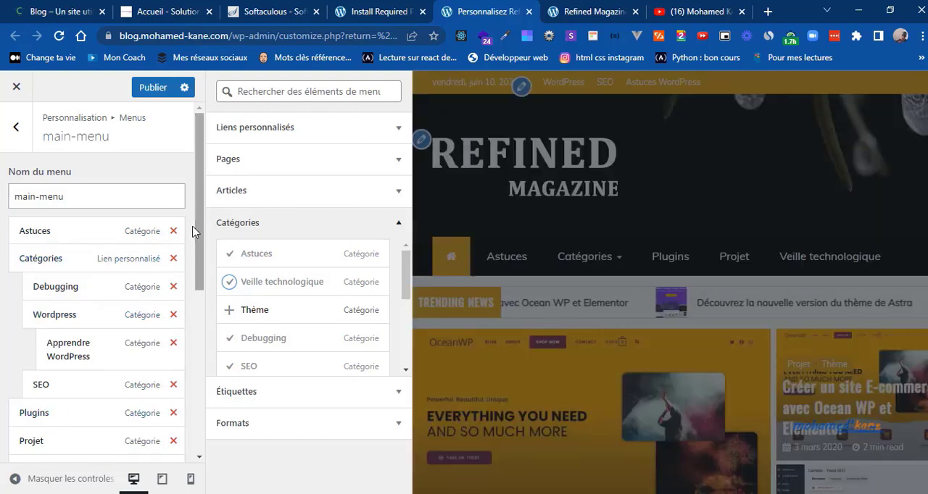
Step: Publish the main-menu changes and check the Catégories submenus in the site preview
left_click_drag(198, 228, 200, 327)
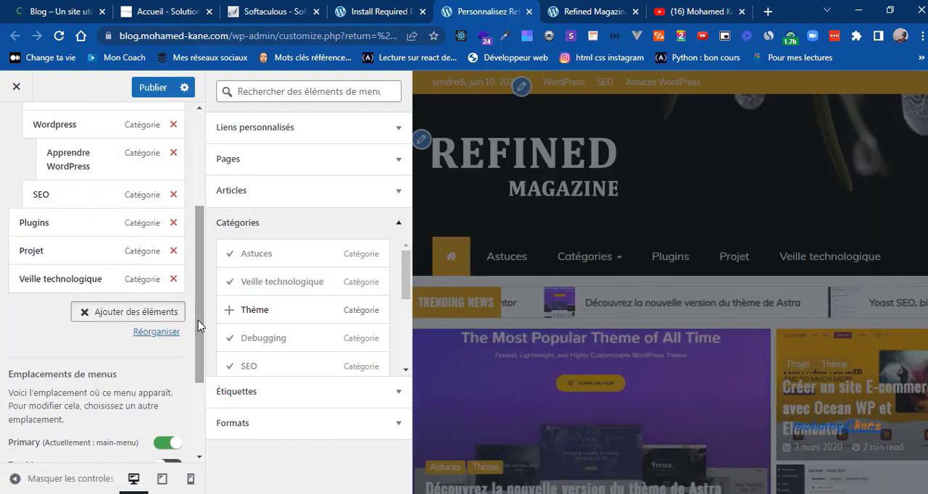
left_click(145, 91)
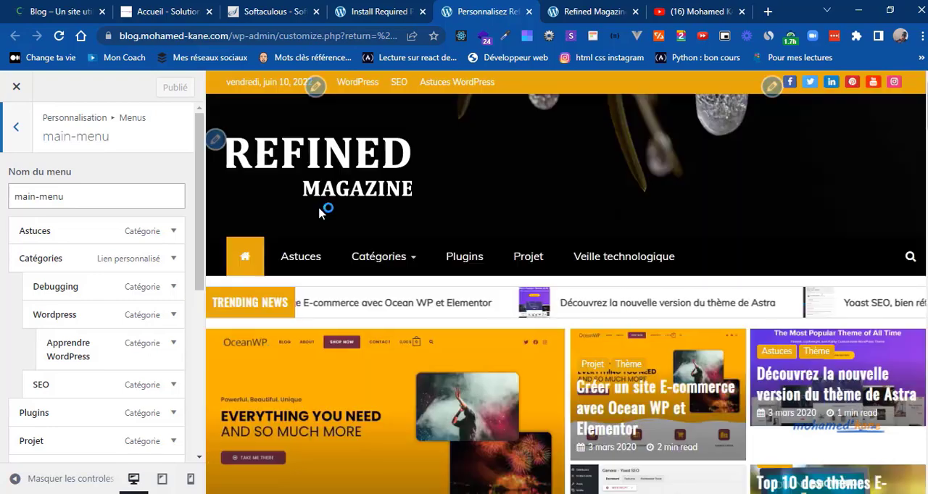
mouse_move(390, 267)
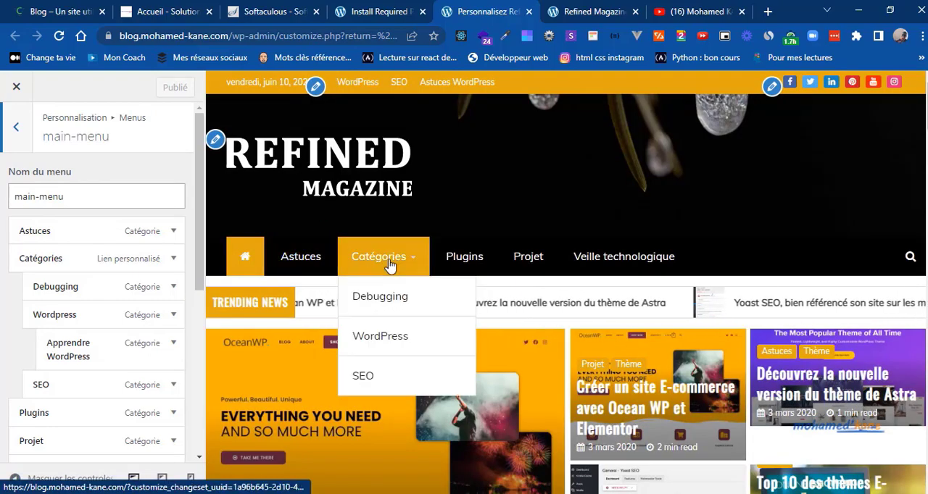
mouse_move(385, 338)
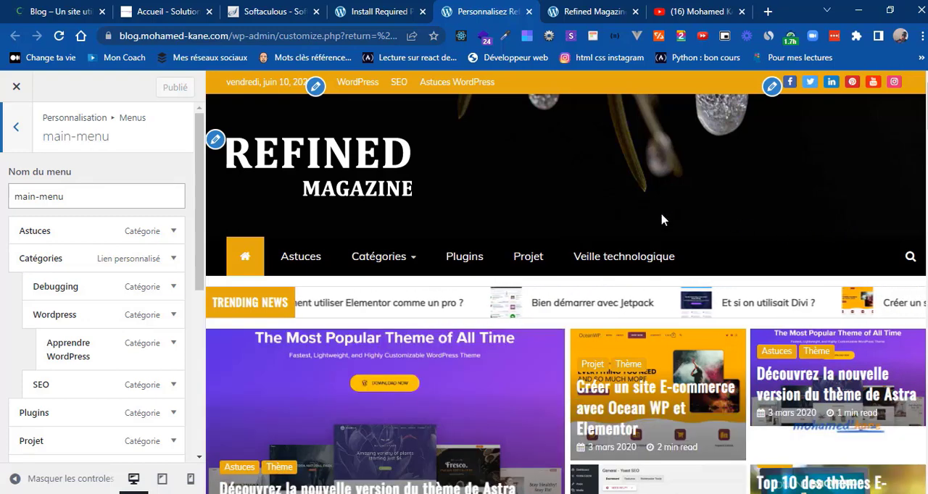
Step: Set the Logo Position Option in the site identity settings to Center Logo
left_click(19, 134)
left_click(17, 131)
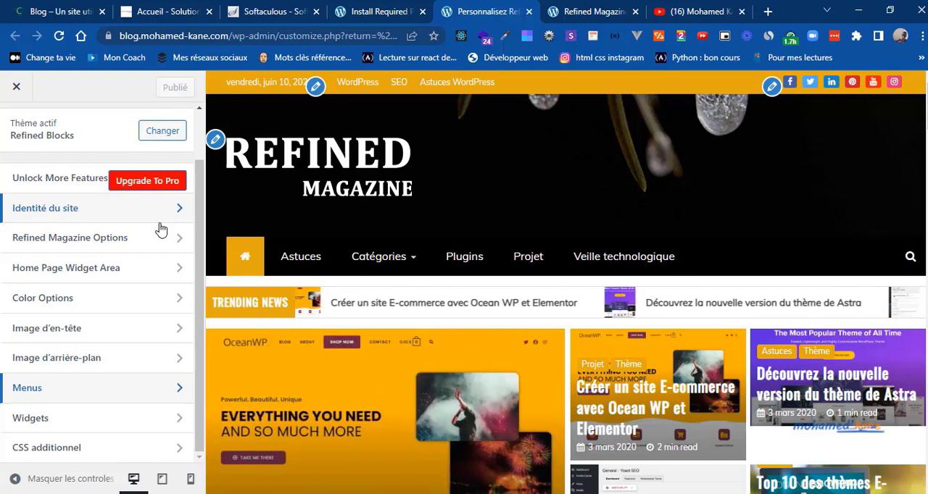
left_click(115, 216)
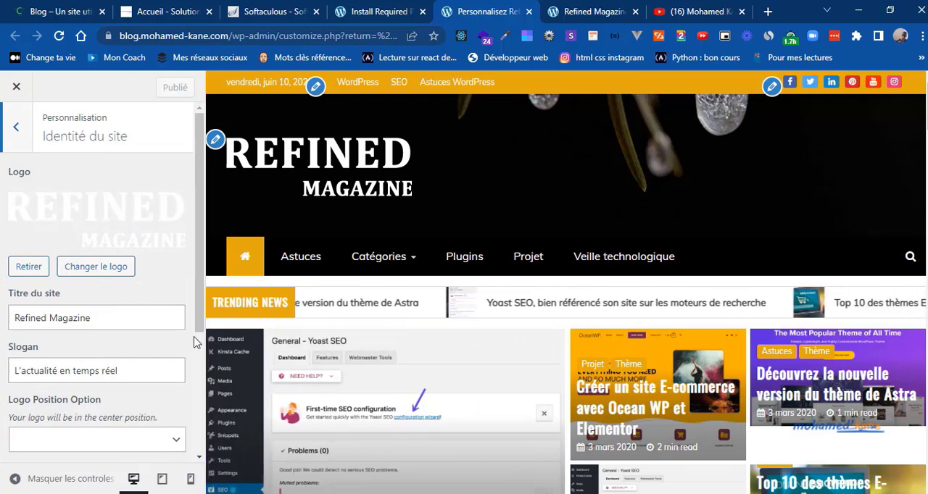
left_click_drag(196, 324, 201, 411)
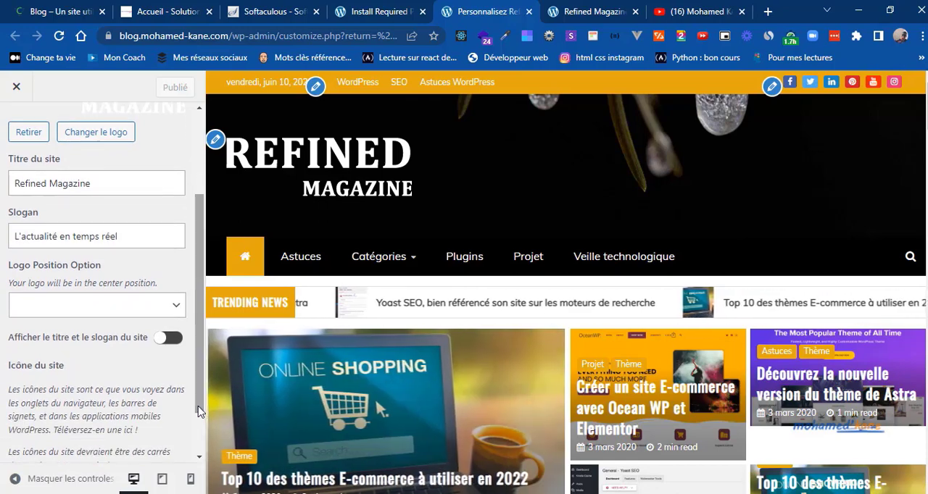
left_click(176, 307)
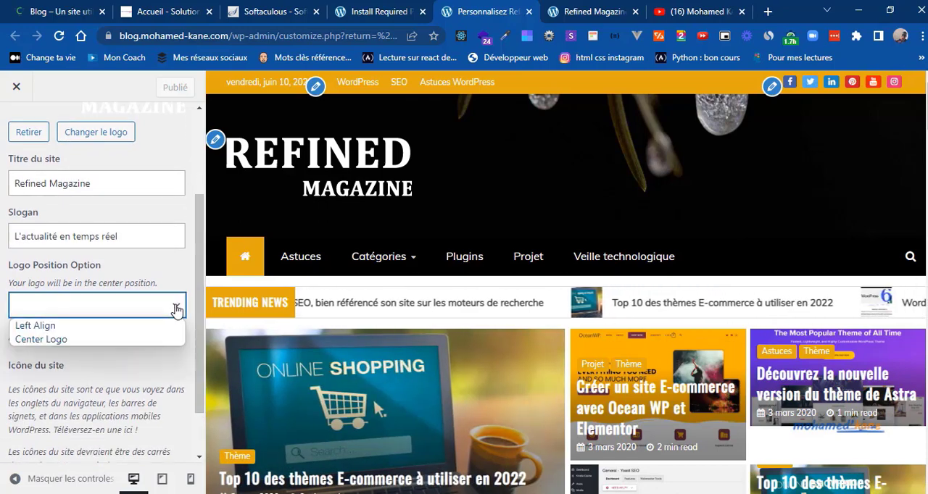
left_click(55, 340)
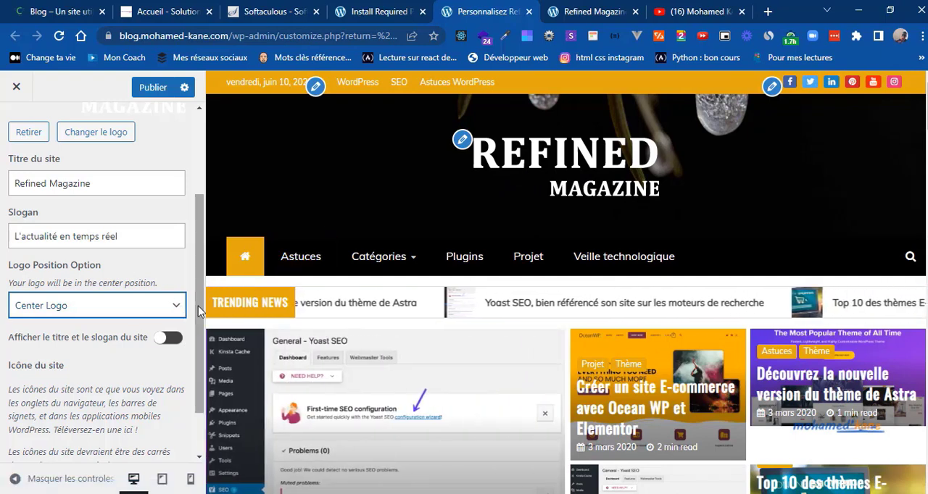
Step: Choose the 270 by 99 pixel logo.png from the media library as the site icon
left_click_drag(197, 308, 201, 396)
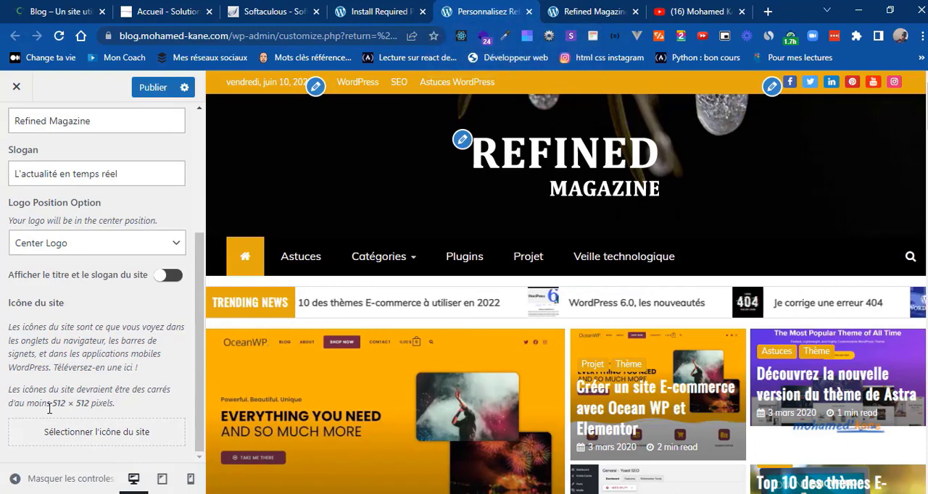
left_click_drag(50, 409, 76, 443)
left_click(94, 403)
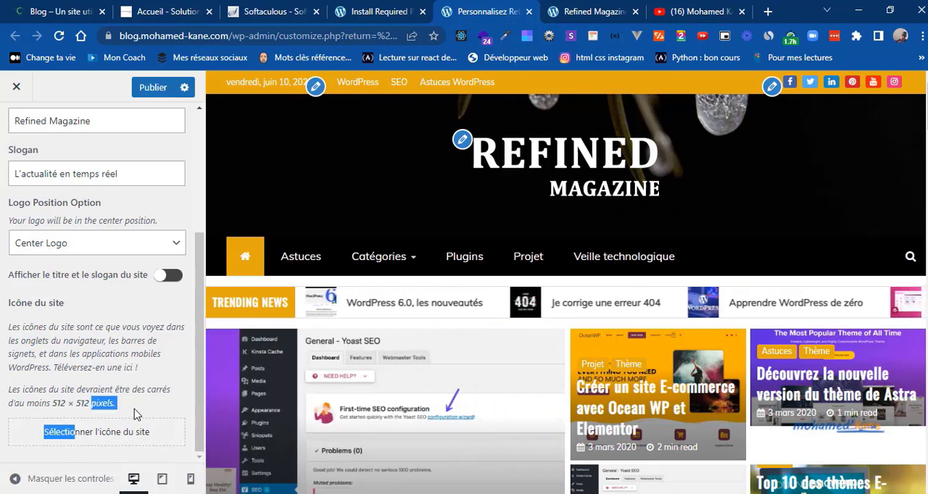
left_click(135, 414)
left_click(113, 439)
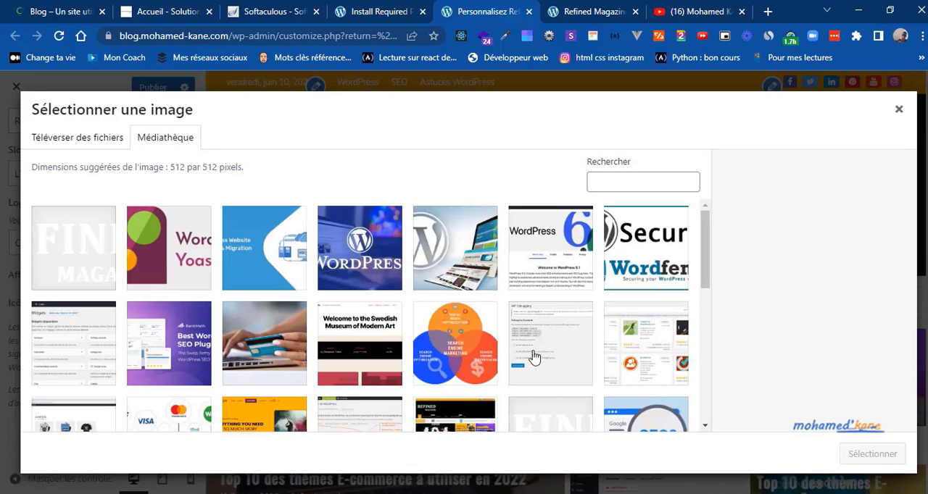
left_click(551, 420)
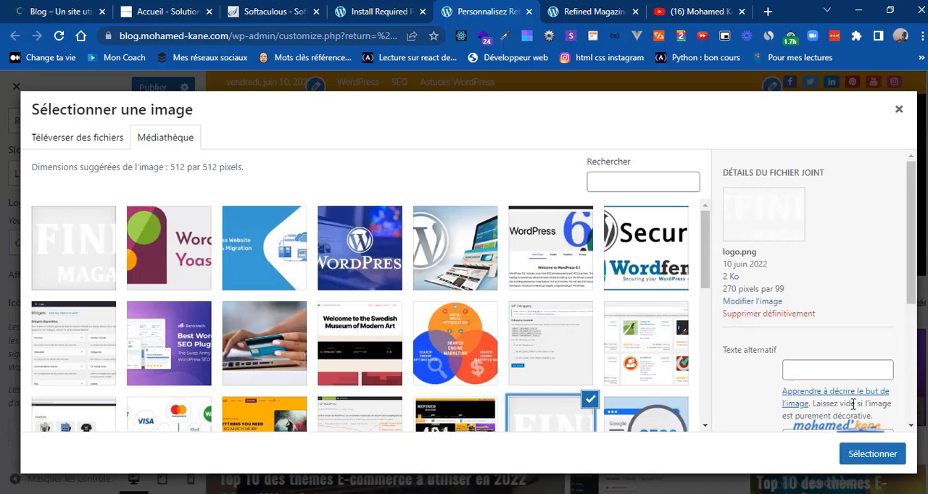
left_click(865, 451)
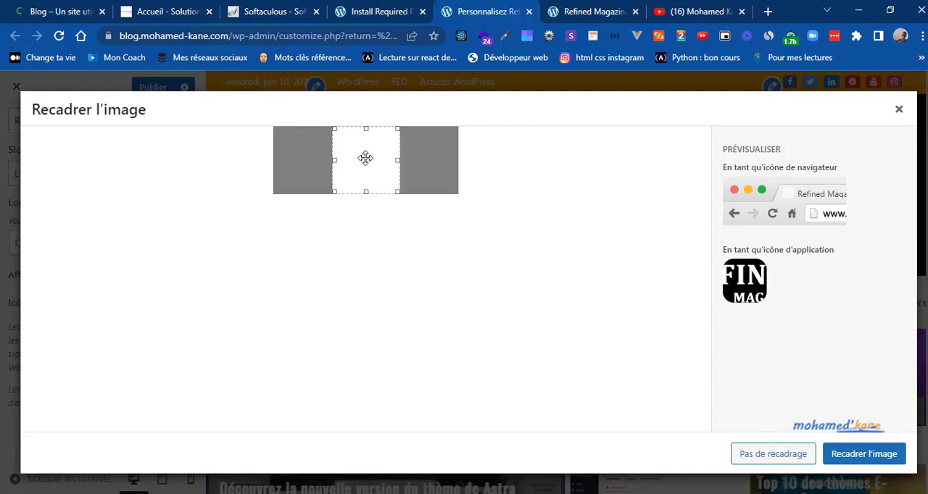
Step: Crop the site icon to the square at the logo's right end and publish the changes
left_click_drag(365, 157, 429, 155)
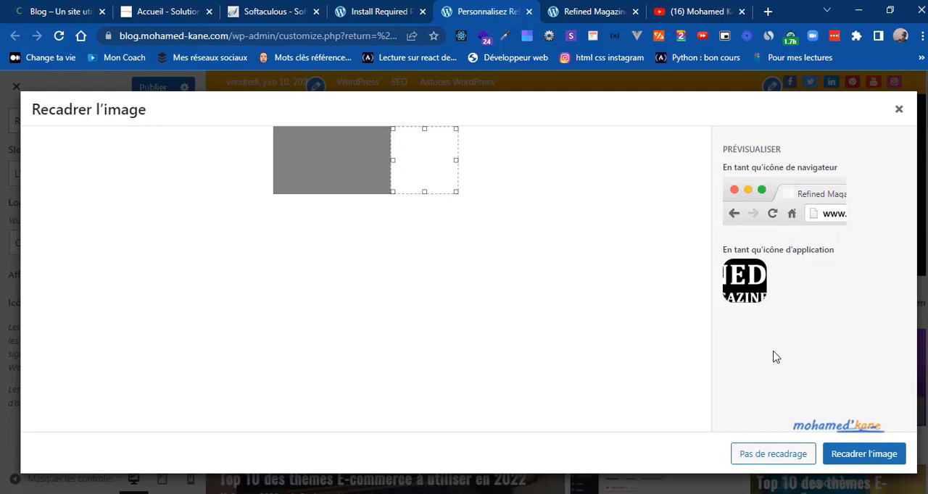
left_click(861, 453)
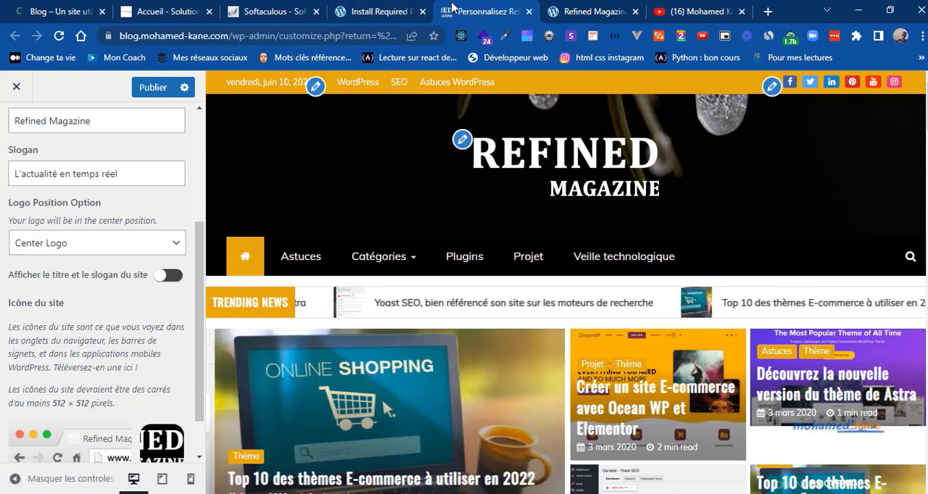
left_click(150, 88)
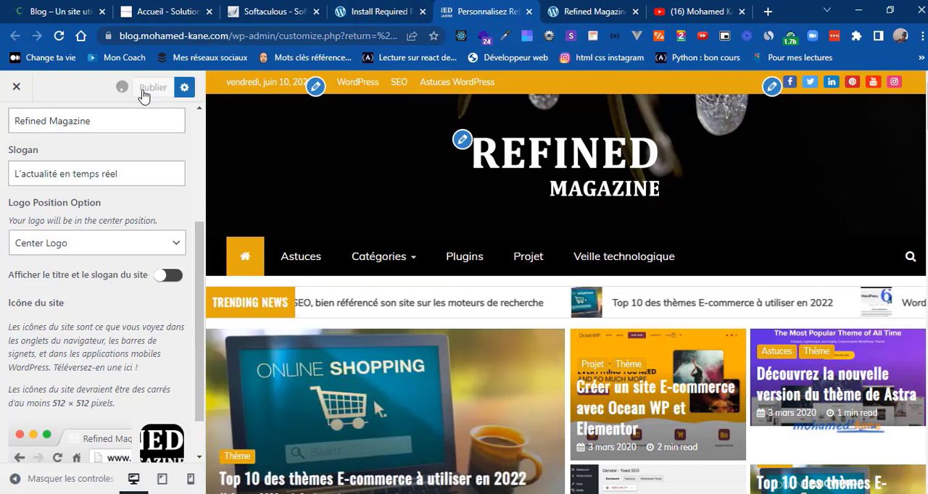
Step: Open the Refined Magazine top header settings, disable the top header to see its effect in the preview, and enable it again
scroll(202, 137, "up", 3)
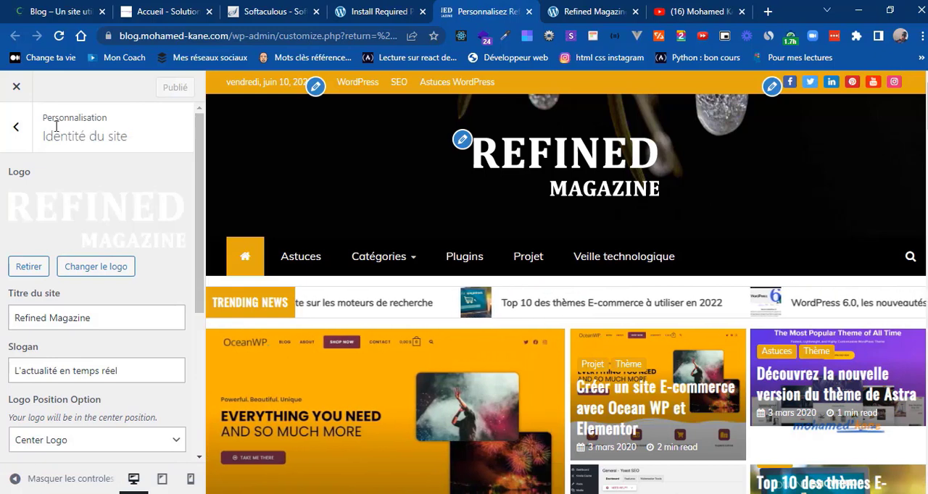
left_click(17, 129)
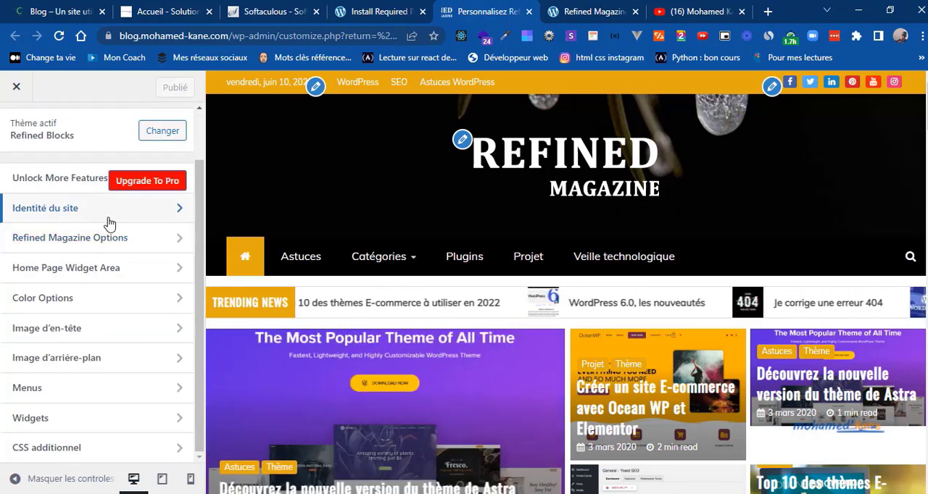
left_click(92, 242)
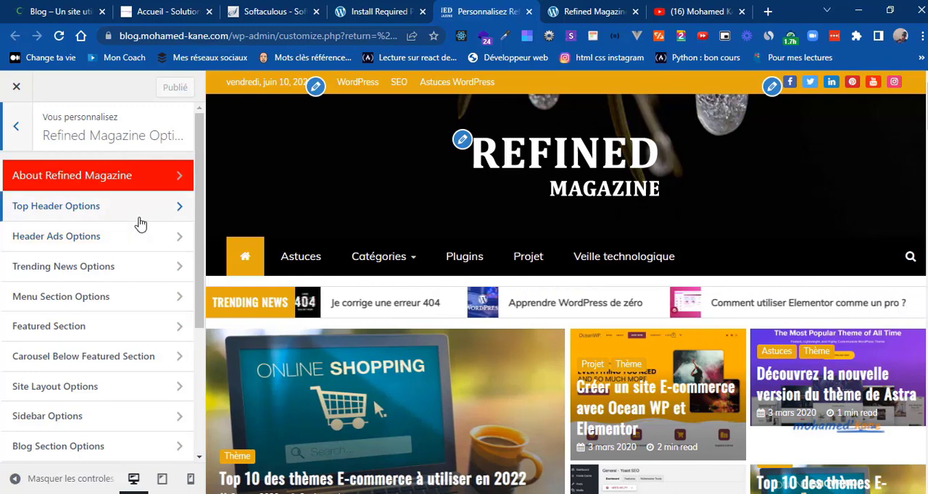
left_click(141, 220)
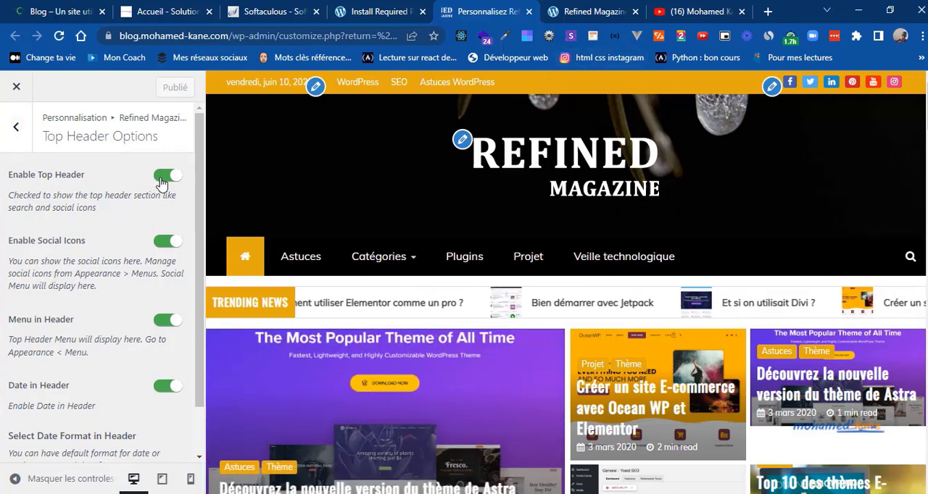
left_click(162, 178)
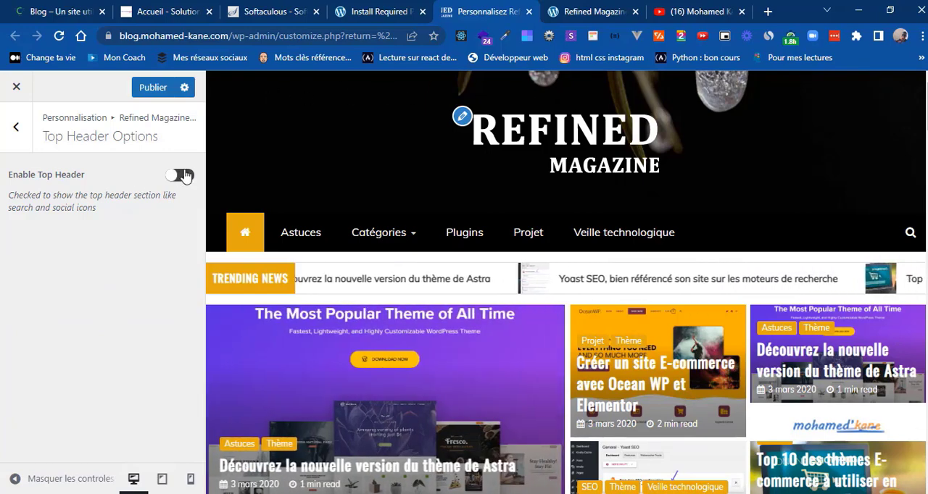
left_click(182, 176)
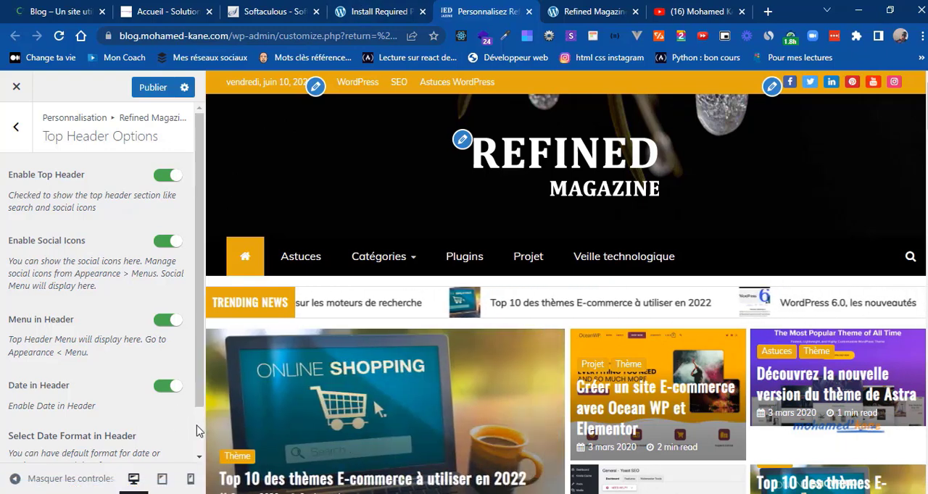
Step: Set the header date format to Setting Date Fromat to match the reference blog and publish the change
scroll(185, 424, "down", 2)
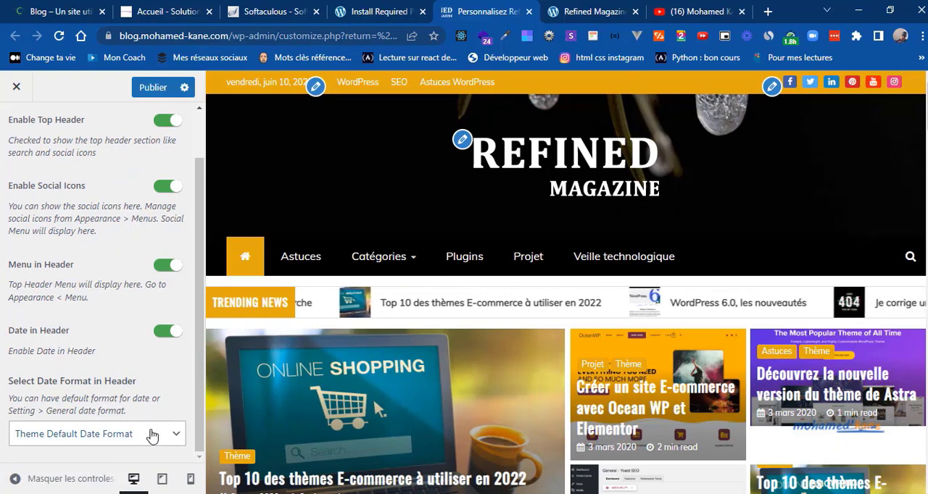
left_click(152, 434)
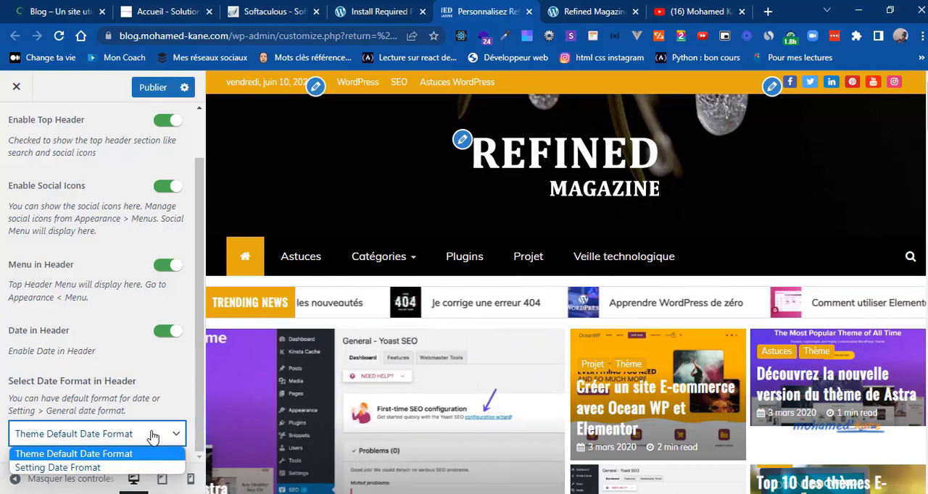
left_click(13, 8)
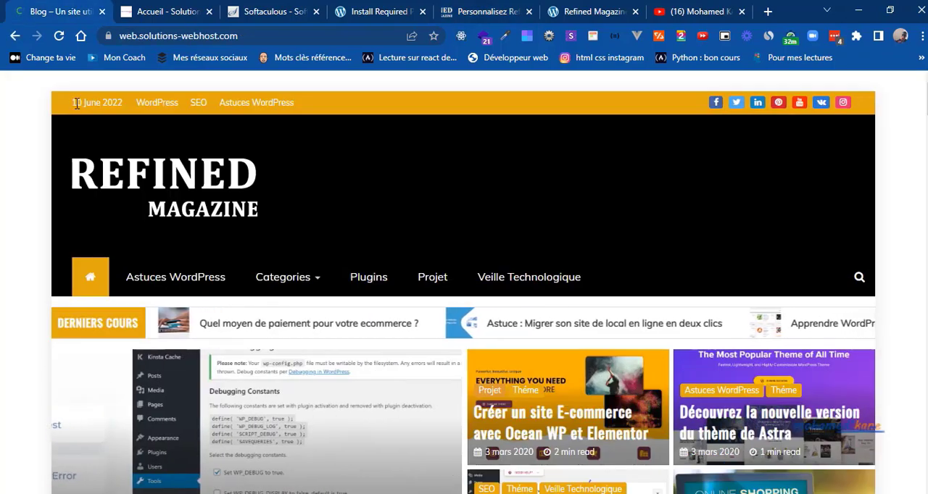
left_click(488, 8)
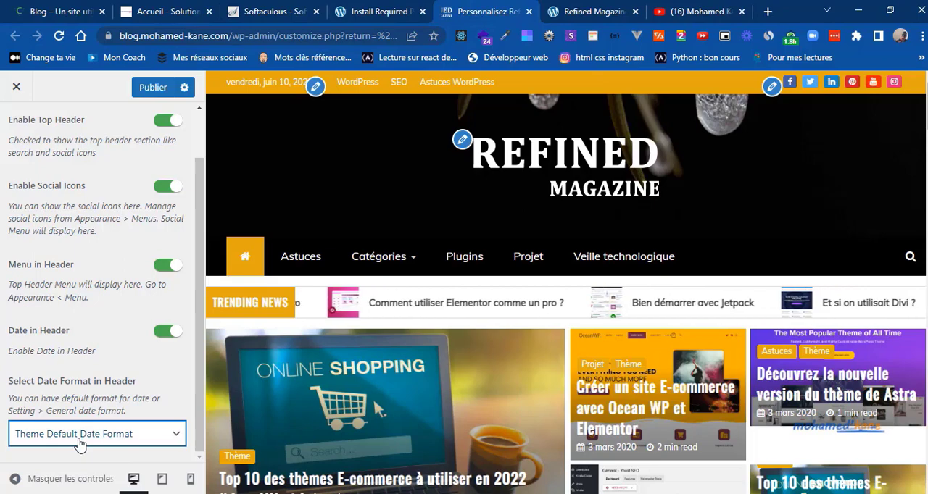
left_click(80, 435)
left_click(60, 467)
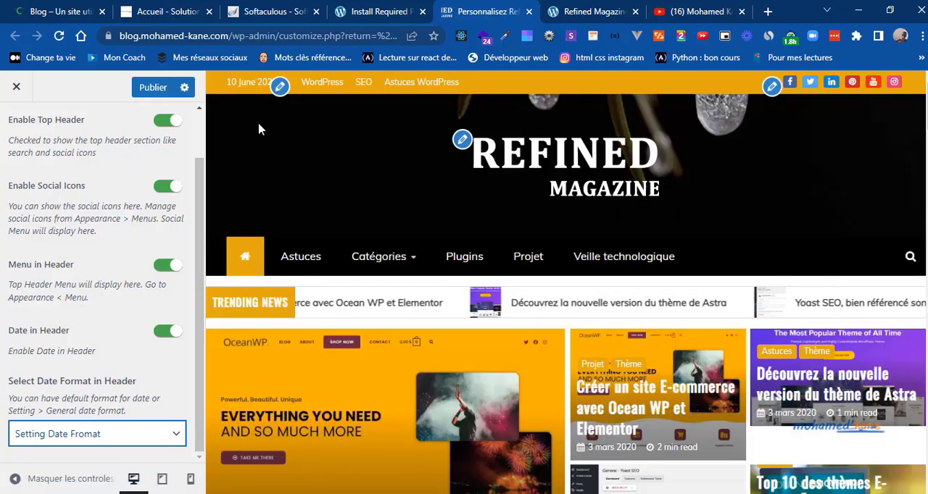
left_click(152, 95)
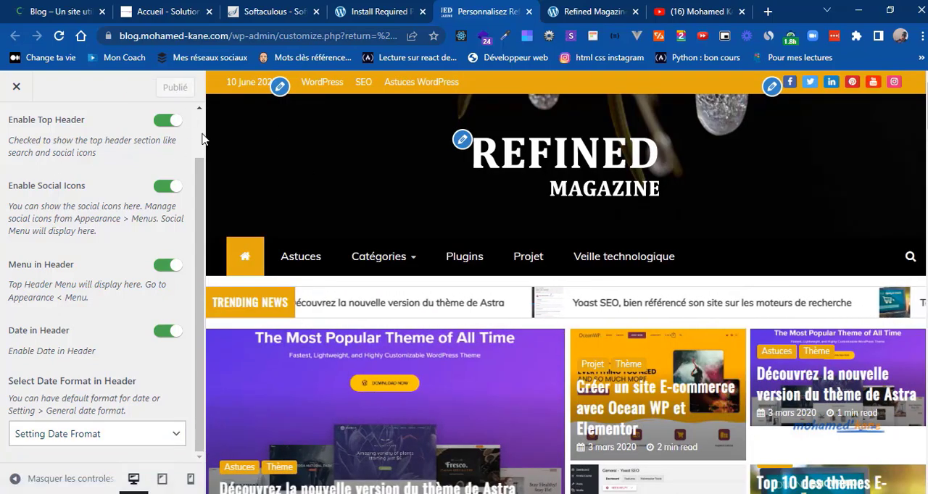
Step: Enable the header advertisement in the Header Ads Options and clear the Header Ads Image Link
scroll(102, 224, "up", 2)
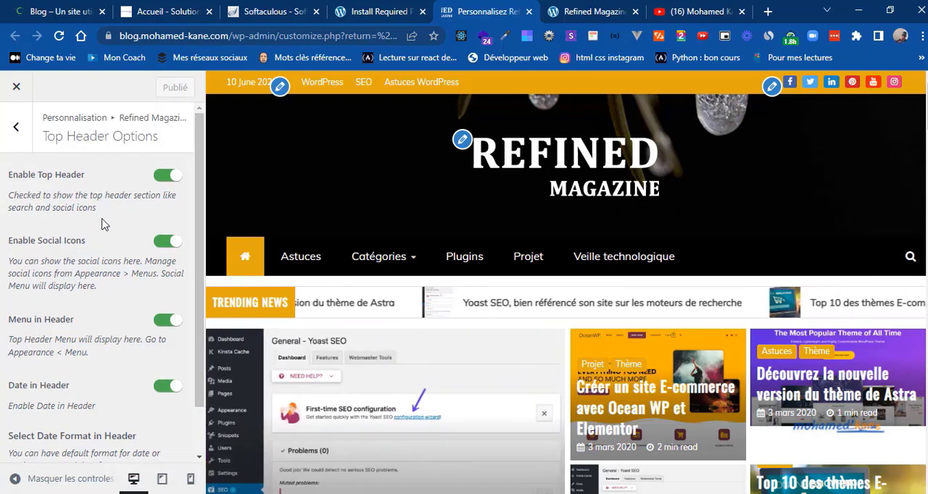
left_click(16, 129)
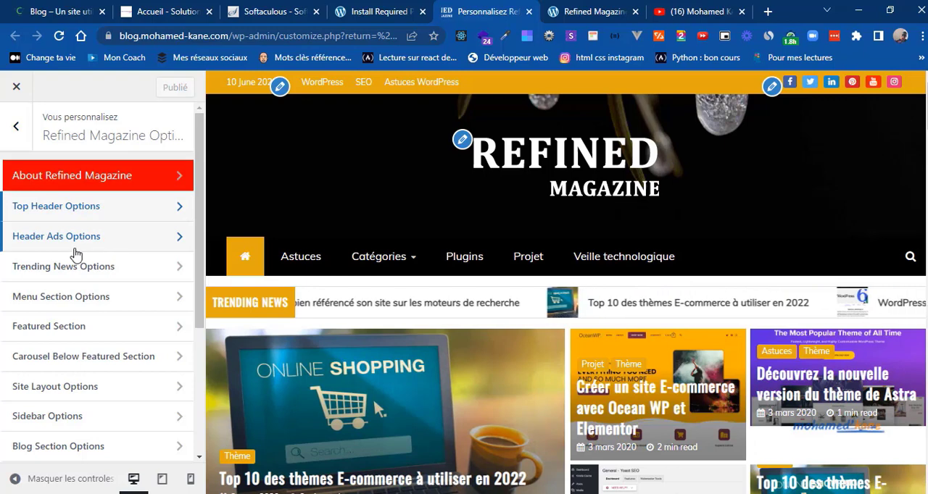
left_click(113, 236)
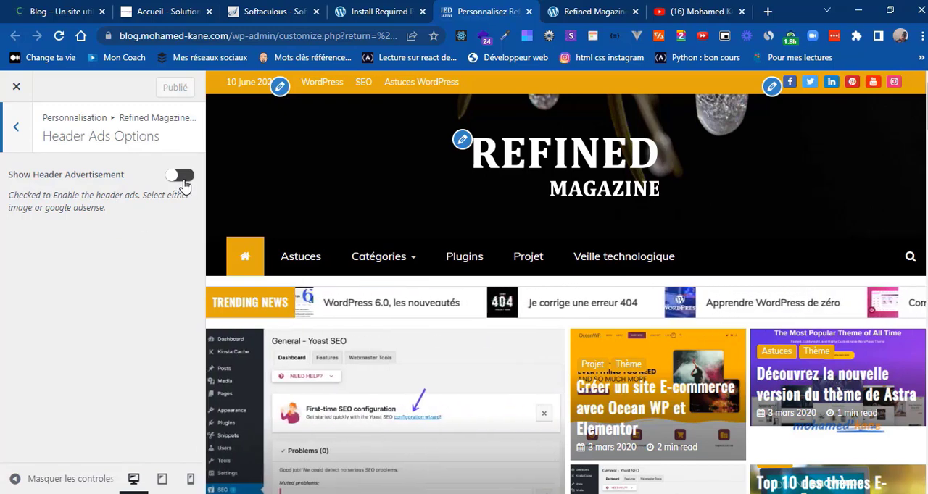
left_click(184, 184)
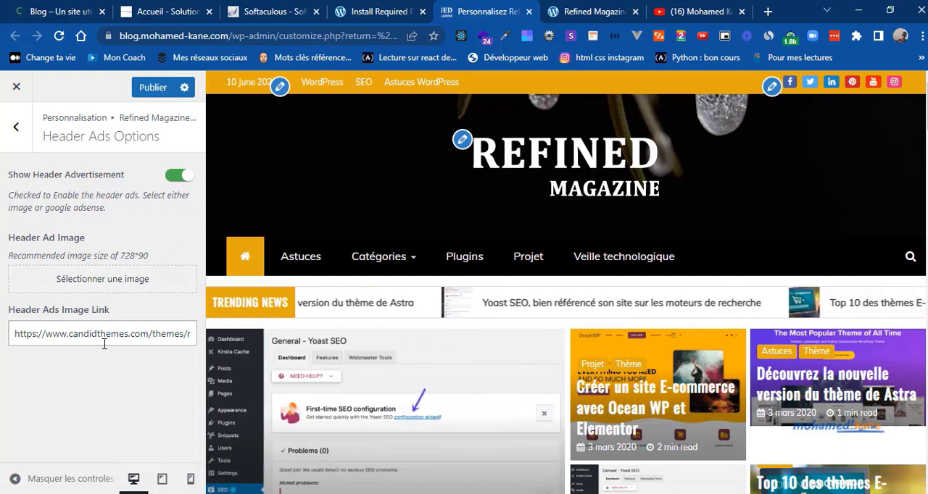
triple_click(104, 339)
key("BackSpace")
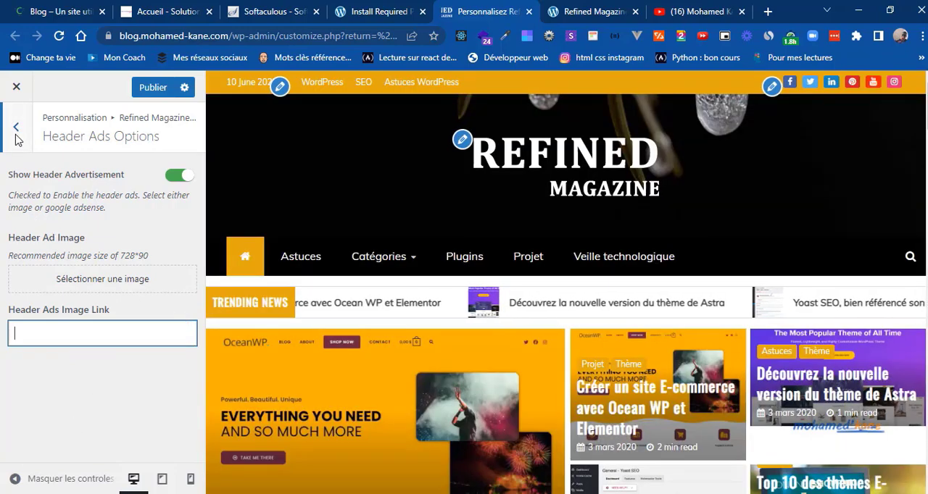
Step: Reopen the Header Ads Options and turn the header advertisement off
left_click(16, 128)
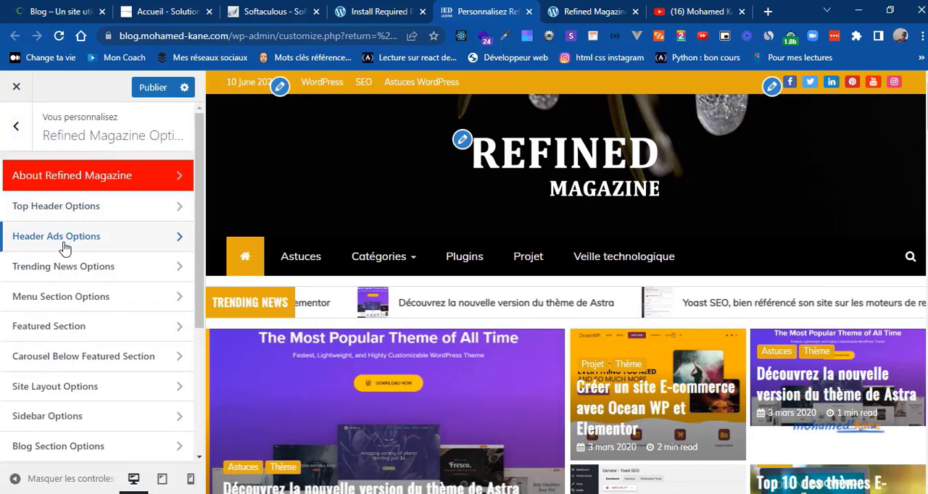
left_click(61, 238)
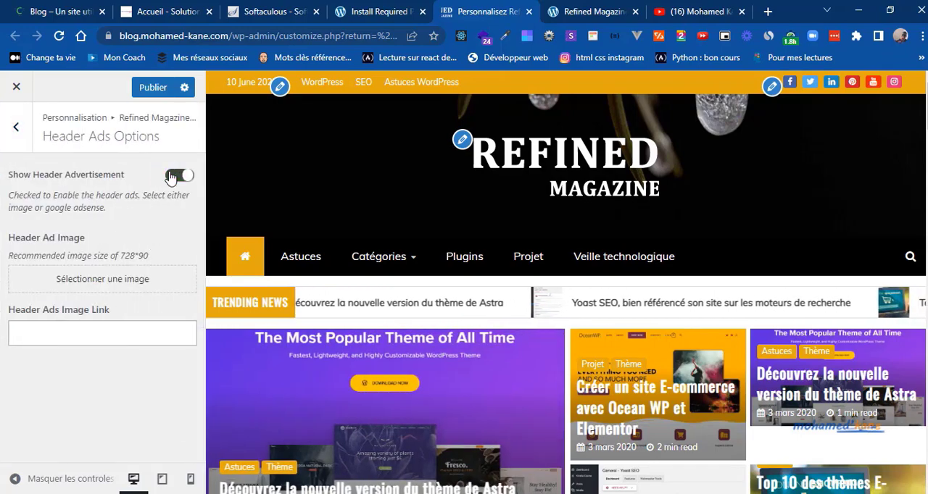
left_click(174, 176)
left_click(16, 129)
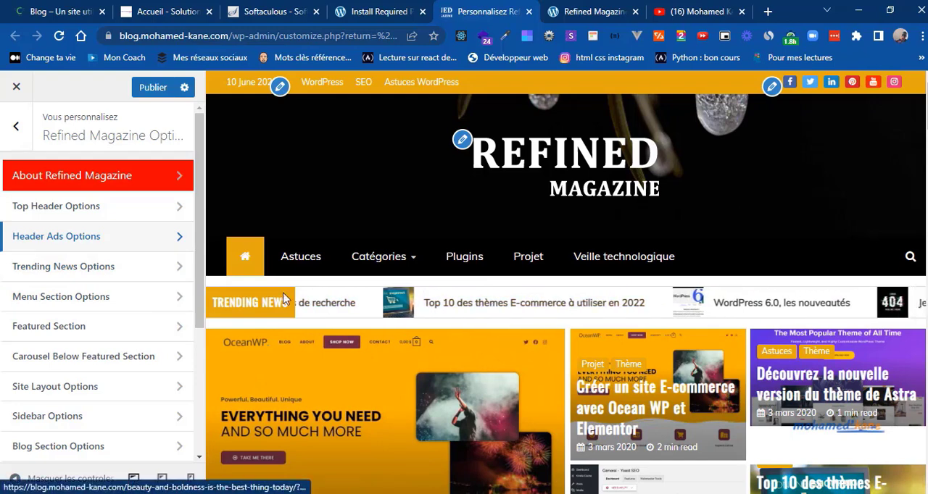
Step: Change the Trending News Text to "Derniers Cours", following the label on the reference blog
left_click(127, 269)
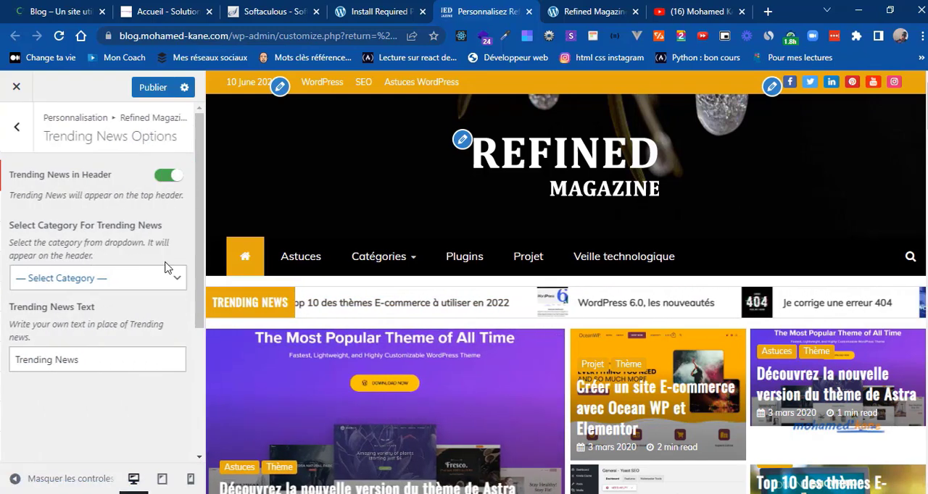
triple_click(61, 347)
left_click(85, 9)
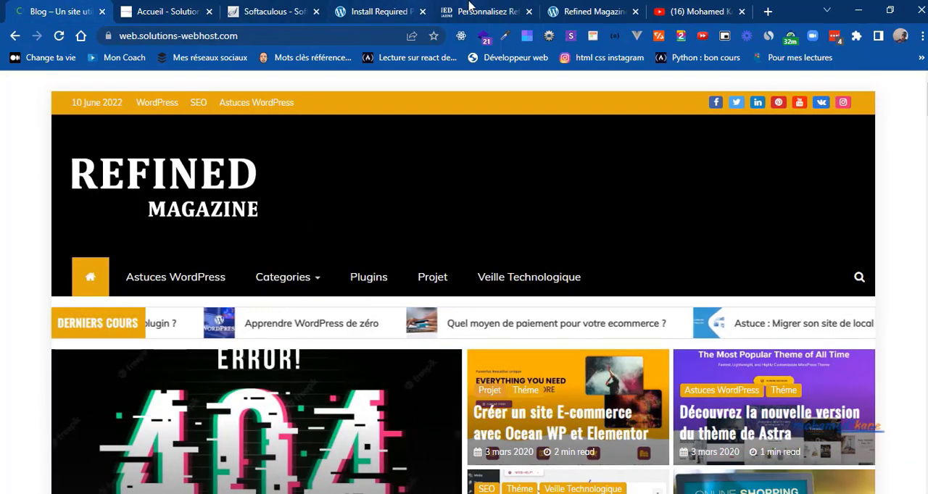
left_click(468, 12)
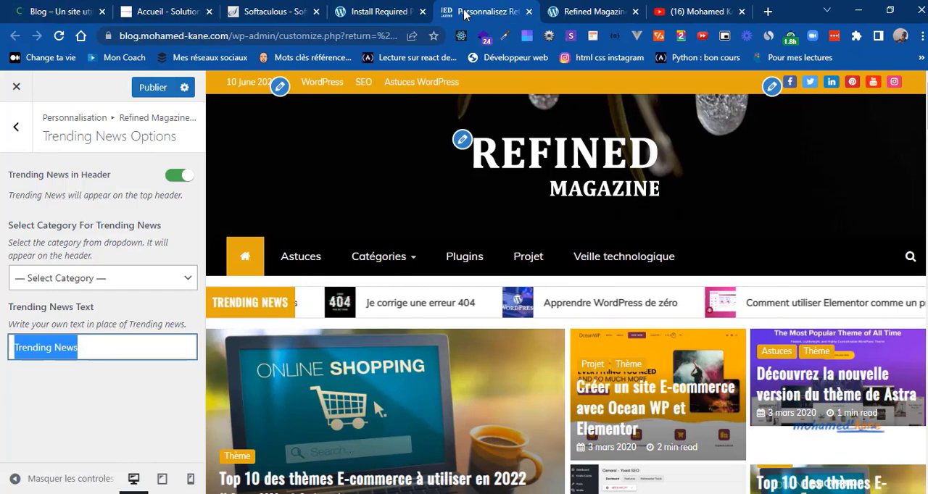
type("Derniers")
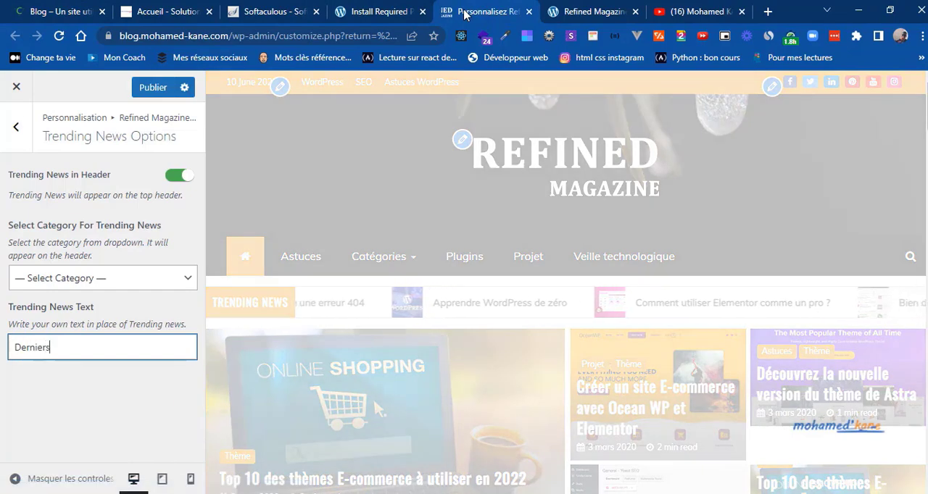
type(" Cours")
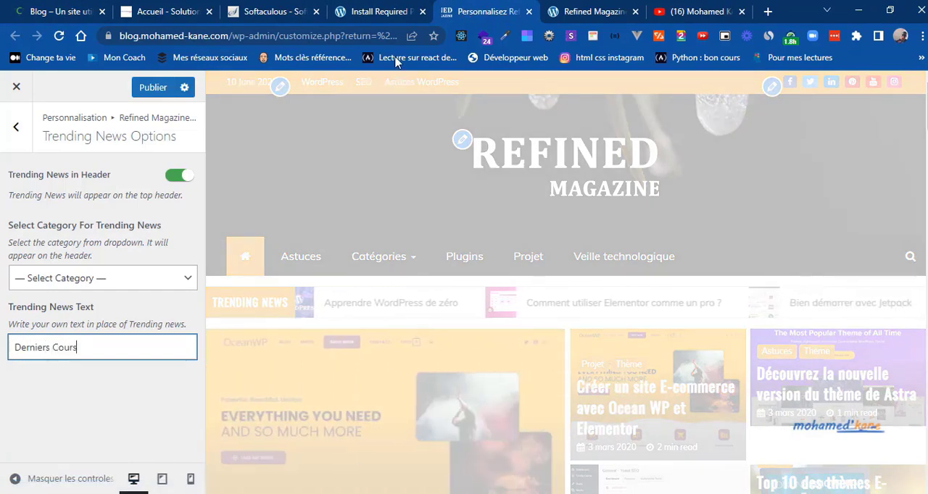
Step: Try Wordpress as the trending news category, and set it to Apprendre WordPress instead
left_click(140, 281)
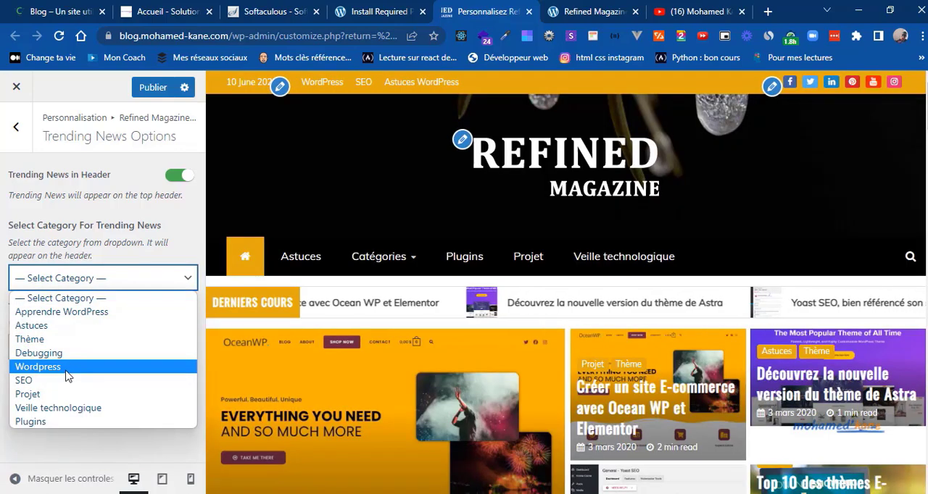
left_click(38, 367)
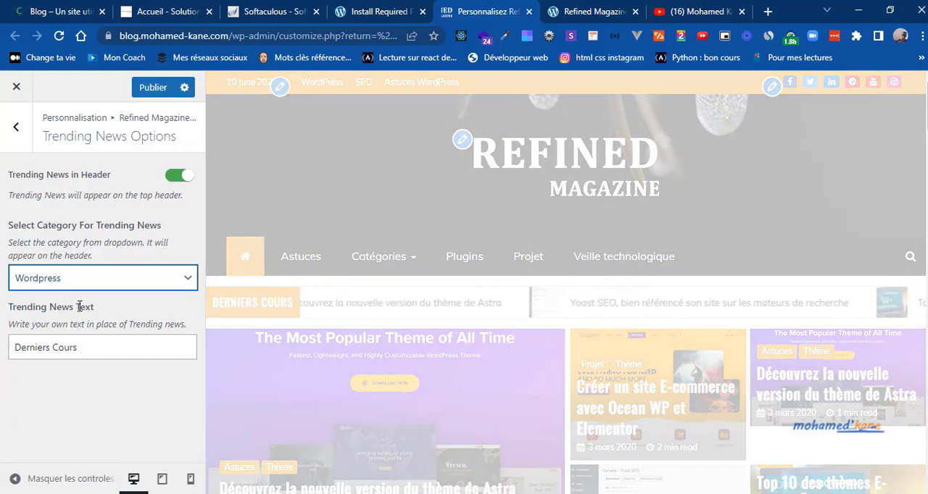
left_click(142, 282)
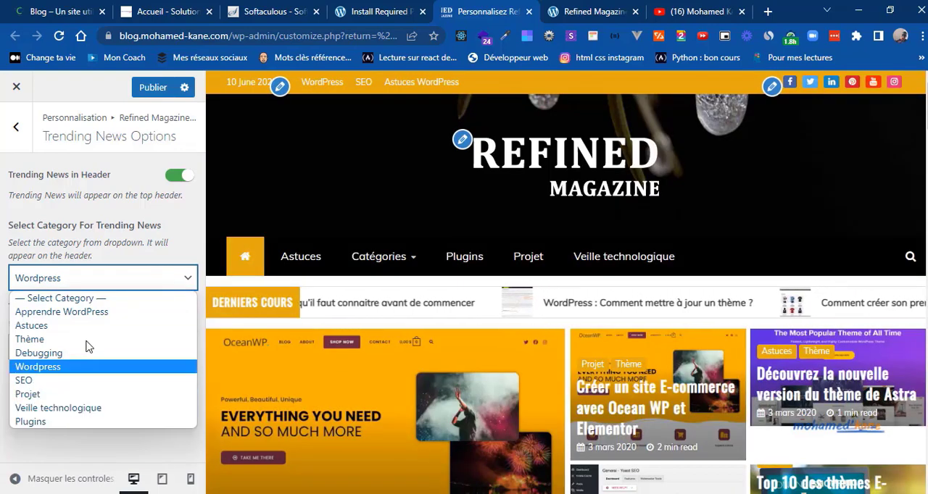
left_click(111, 316)
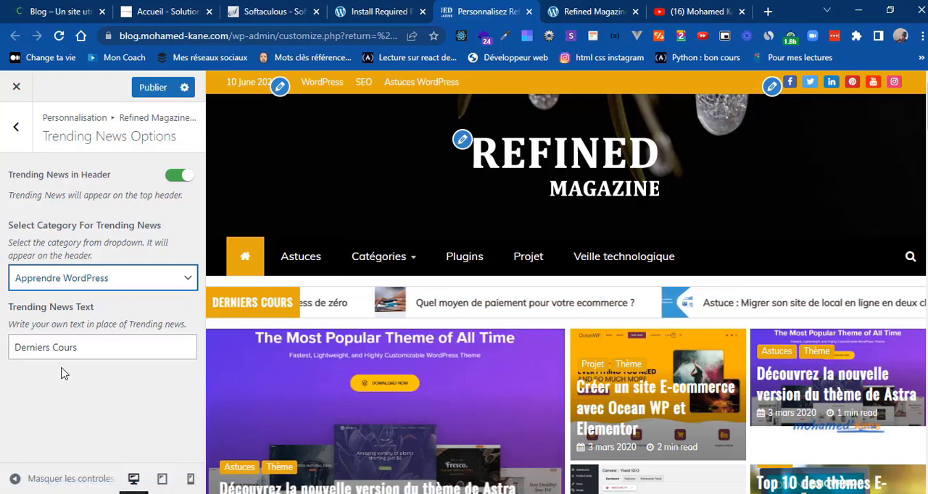
Step: Open the Menu Section Options, disable the home icon to preview the menu without it, and enable it again
left_click(10, 124)
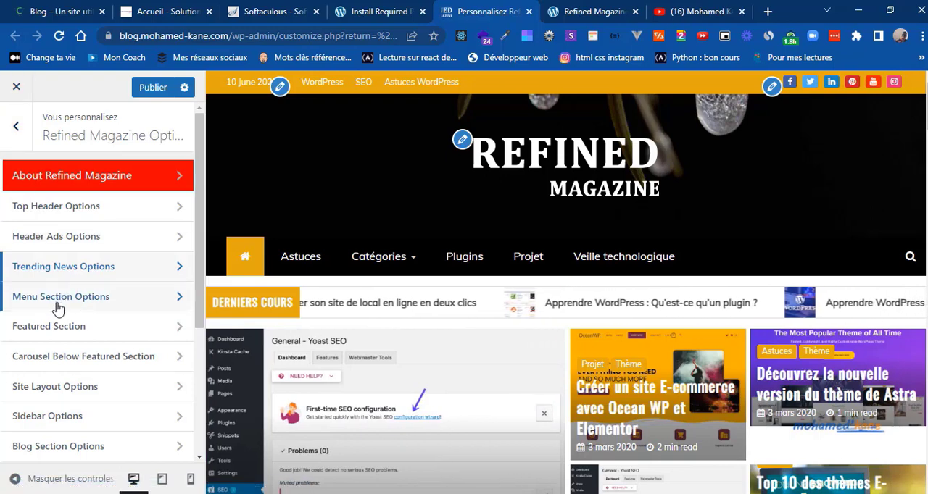
left_click(113, 305)
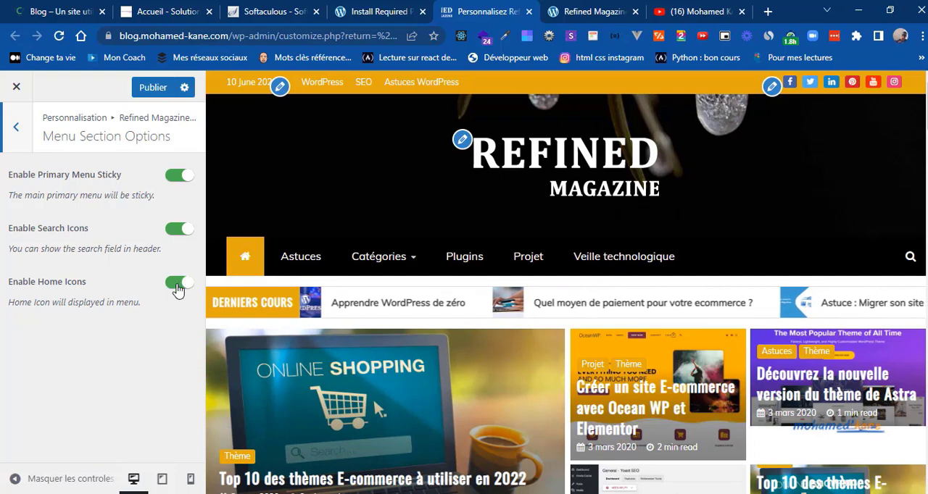
left_click(178, 285)
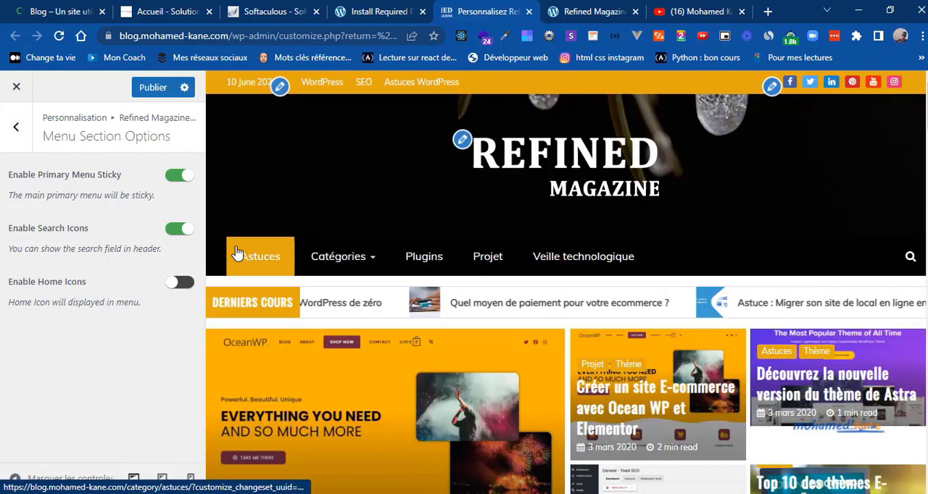
left_click(188, 289)
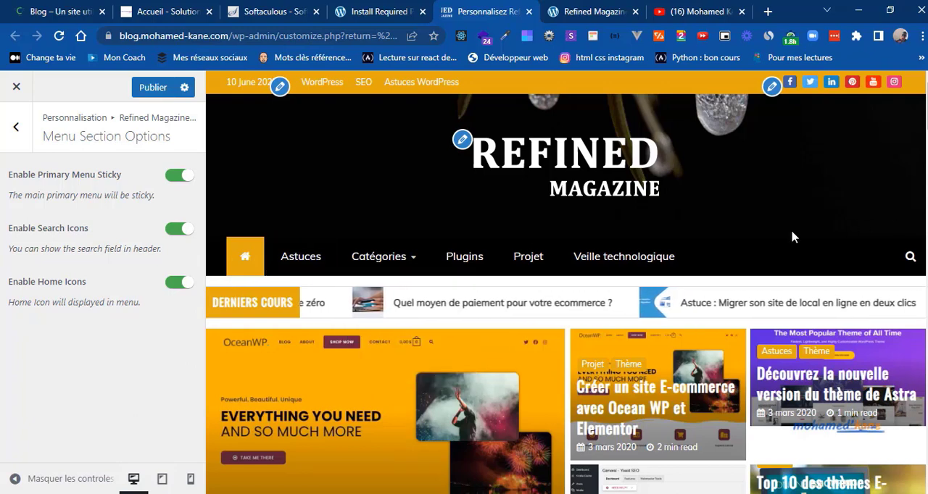
Step: Disable the sticky primary menu to preview the page scrolling without it, and enable it again
left_click(178, 178)
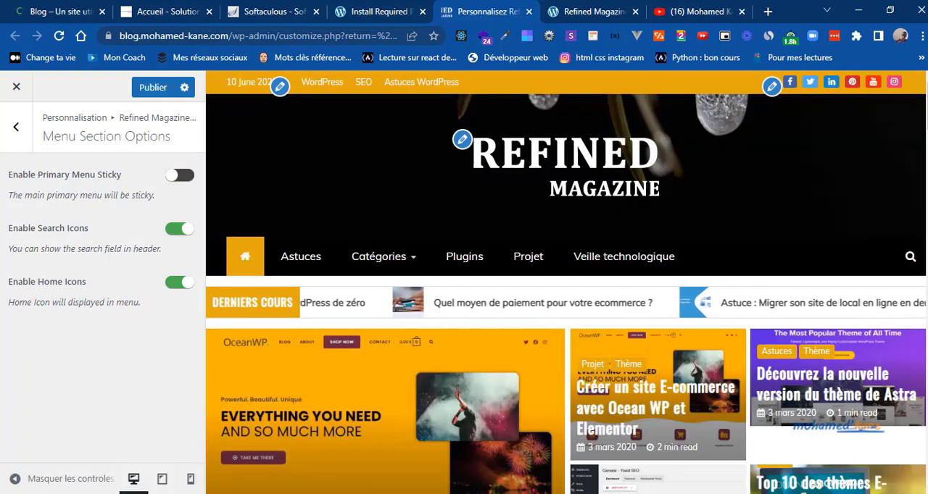
scroll(565, 283, "down", 7)
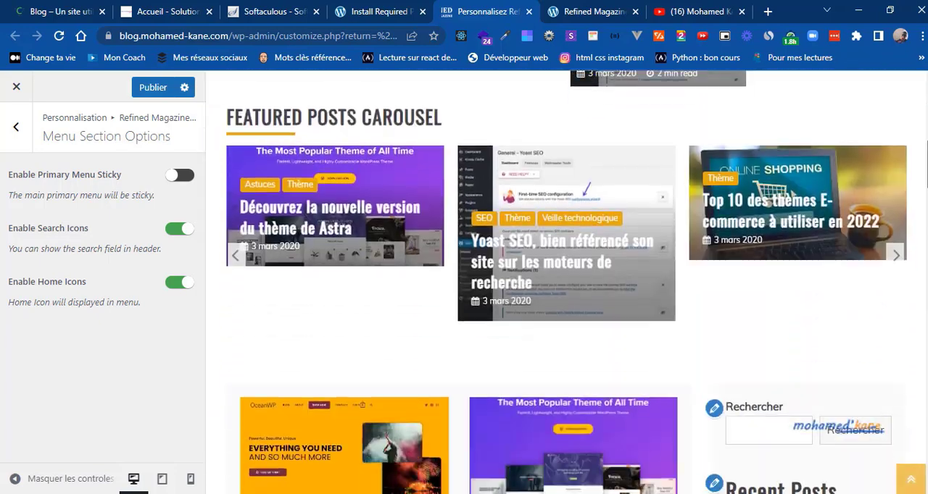
scroll(565, 282, "up", 8)
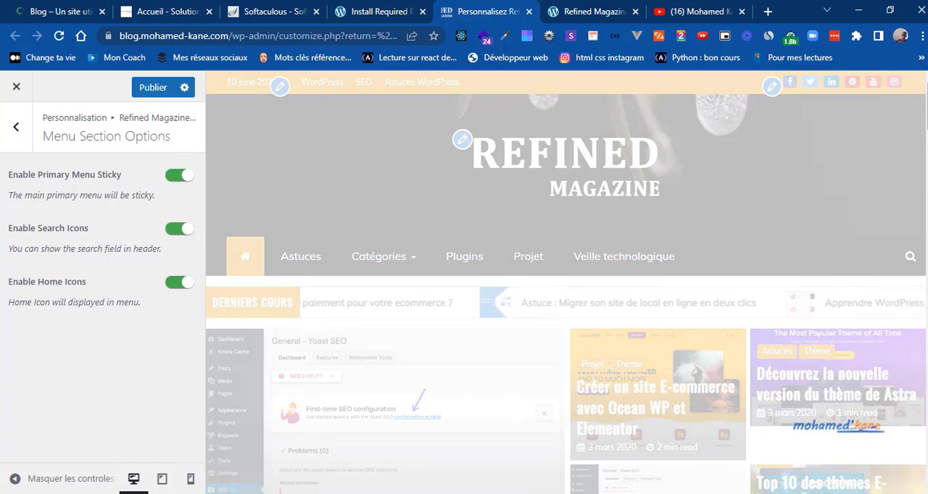
scroll(565, 283, "down", 4)
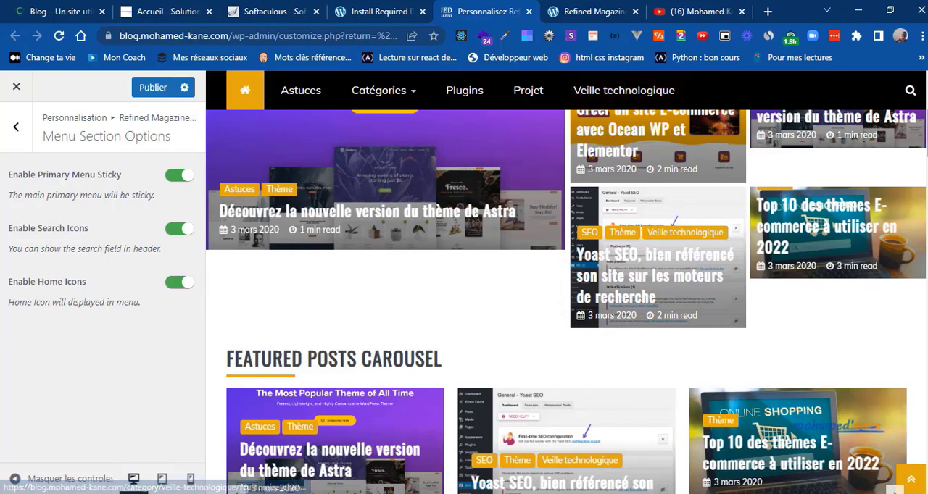
scroll(569, 462, "down", 10)
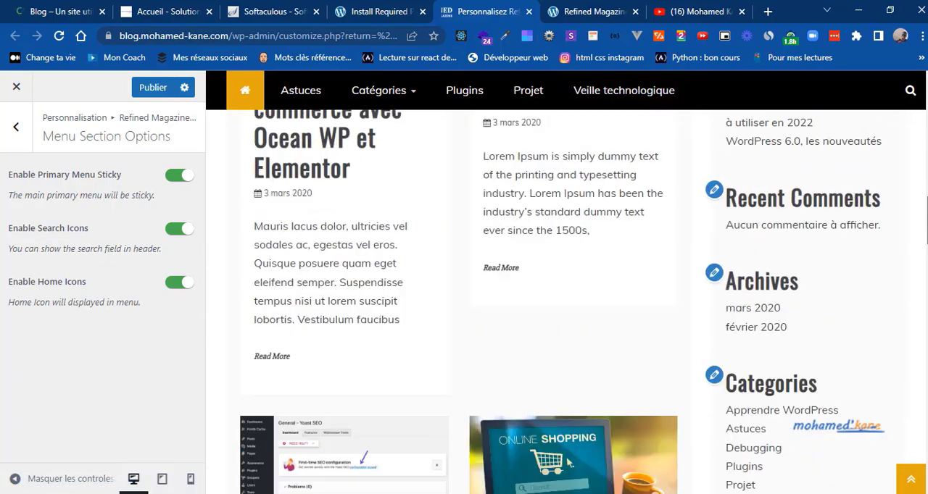
scroll(569, 463, "up", 10)
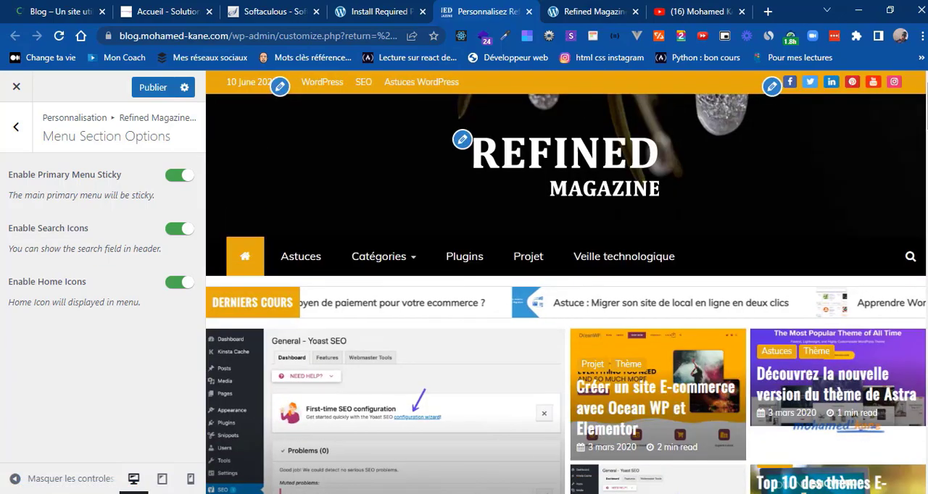
Step: Publish the customizer changes and open the Featured Section options
left_click(16, 127)
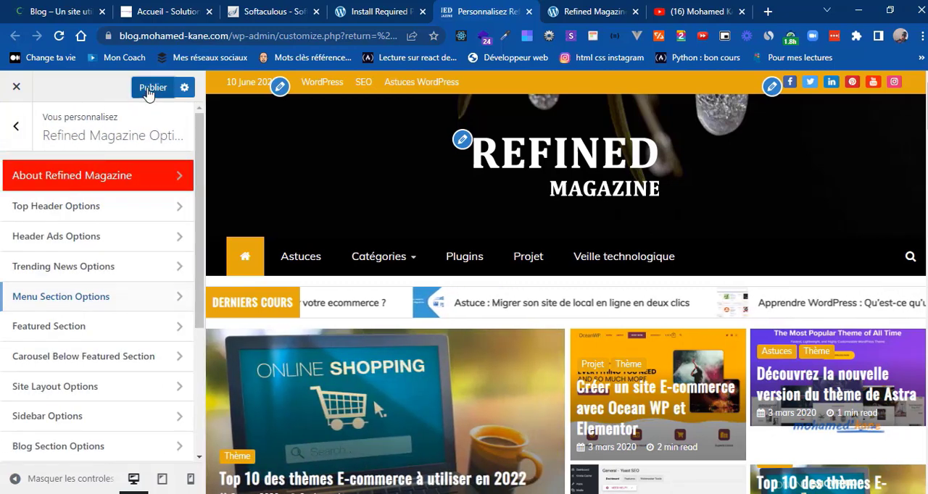
left_click(153, 88)
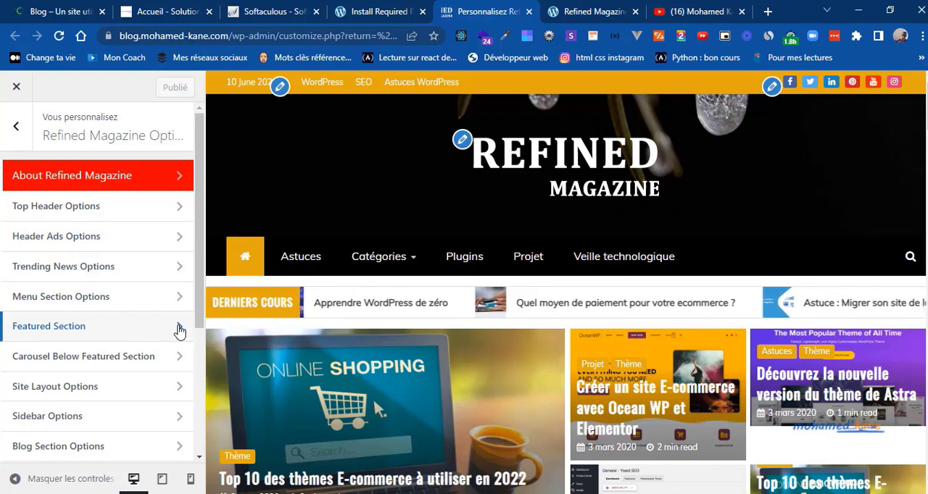
left_click(153, 330)
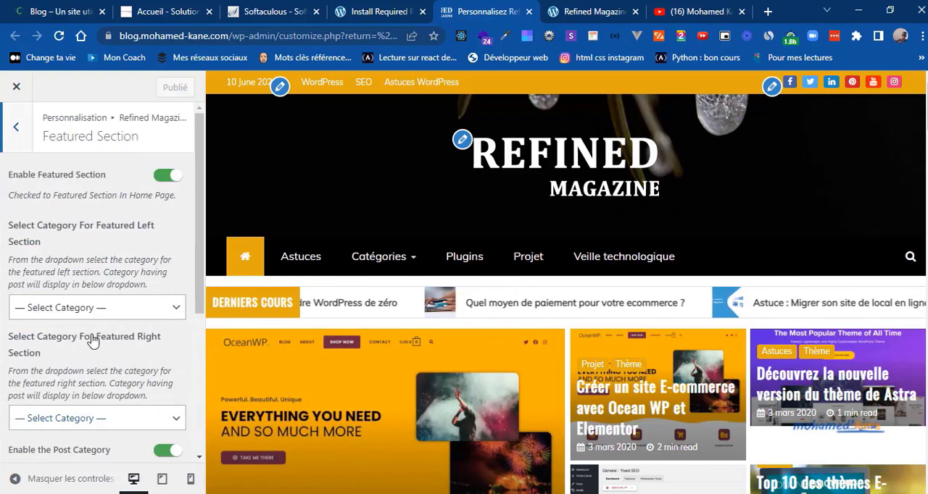
Step: Set the featured left section's category to Debugging and the featured right section's category to Thème
scroll(255, 272, "down", 3)
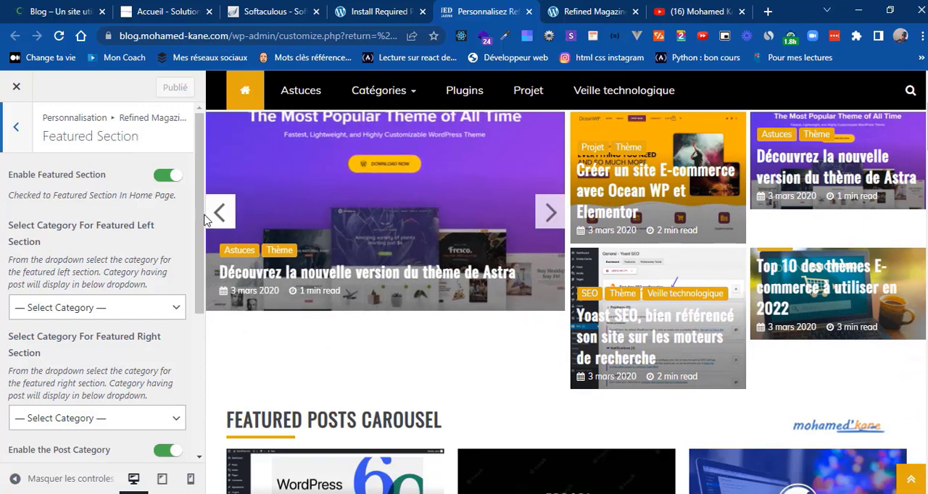
scroll(199, 245, "down", 1)
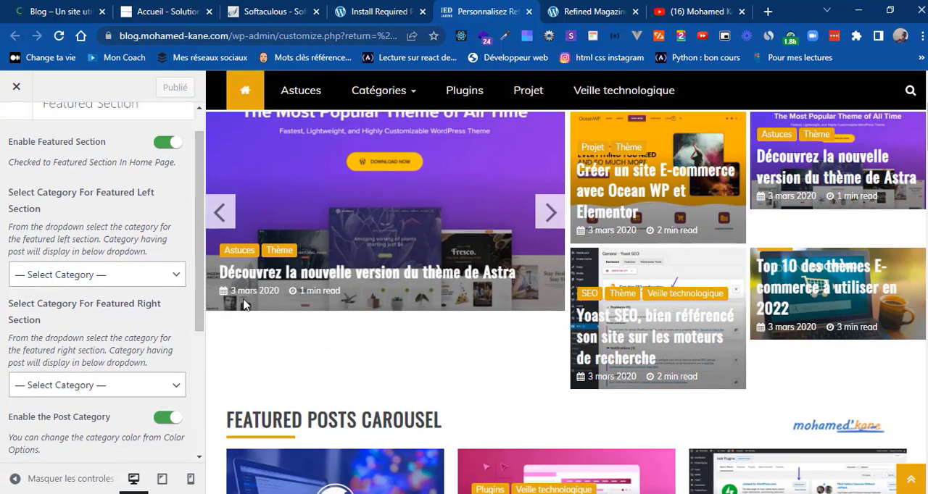
left_click(210, 216)
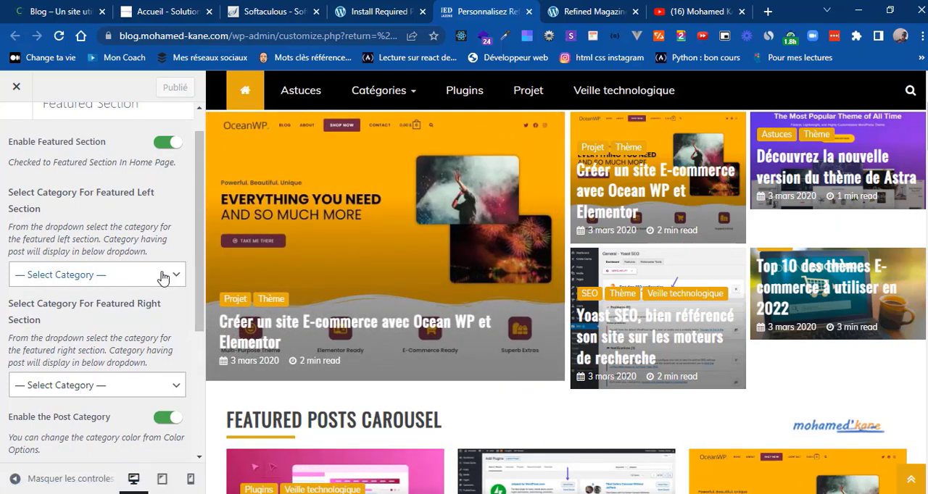
left_click(163, 277)
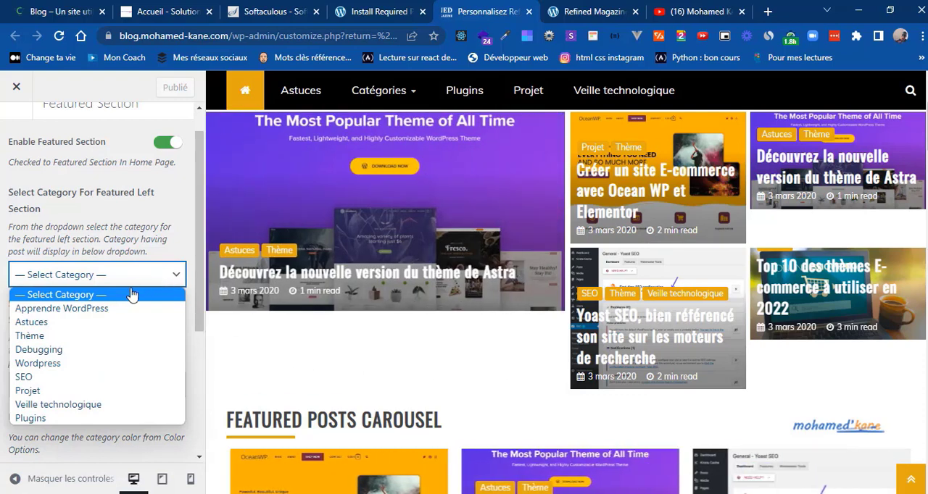
left_click(40, 351)
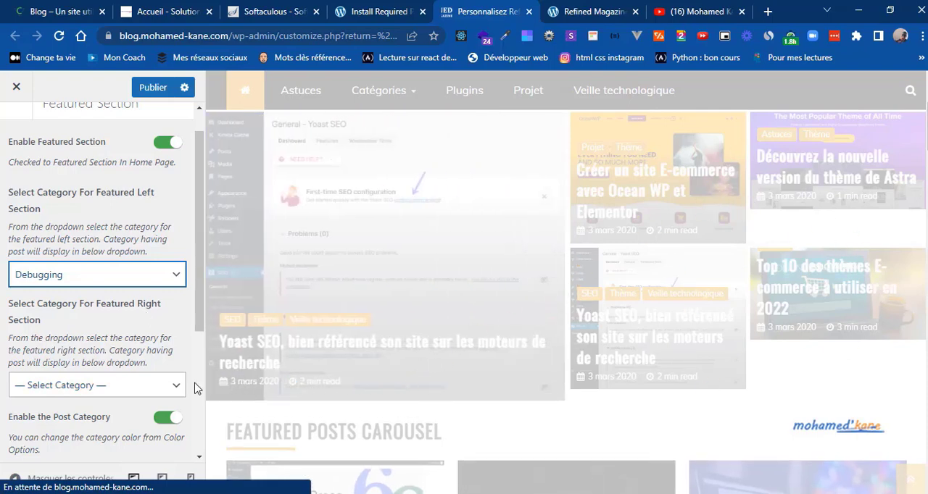
left_click(172, 385)
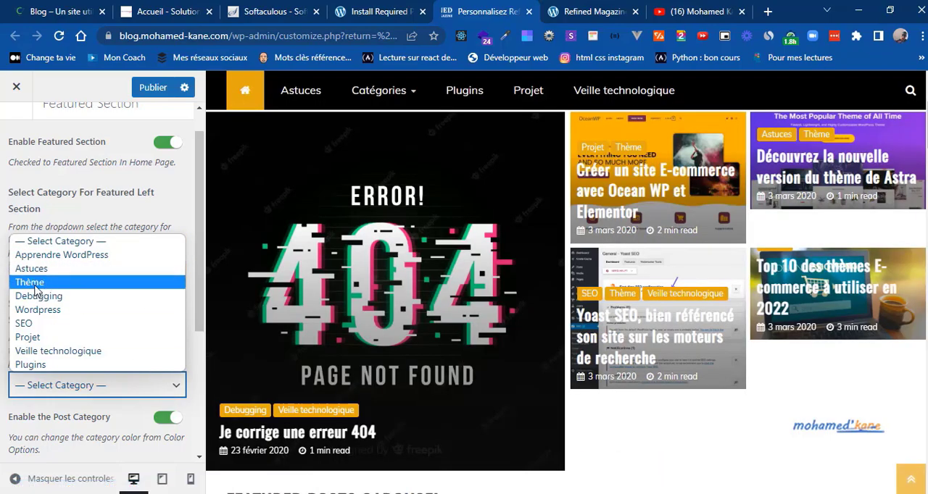
left_click(33, 282)
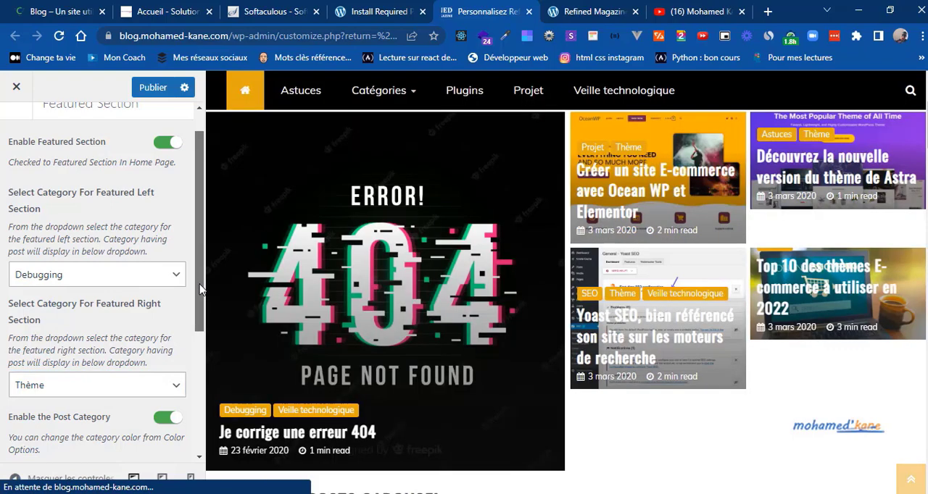
Step: Try the post author display in the Featured Section, leave it off, and publish the featured section changes
left_click_drag(200, 285, 196, 350)
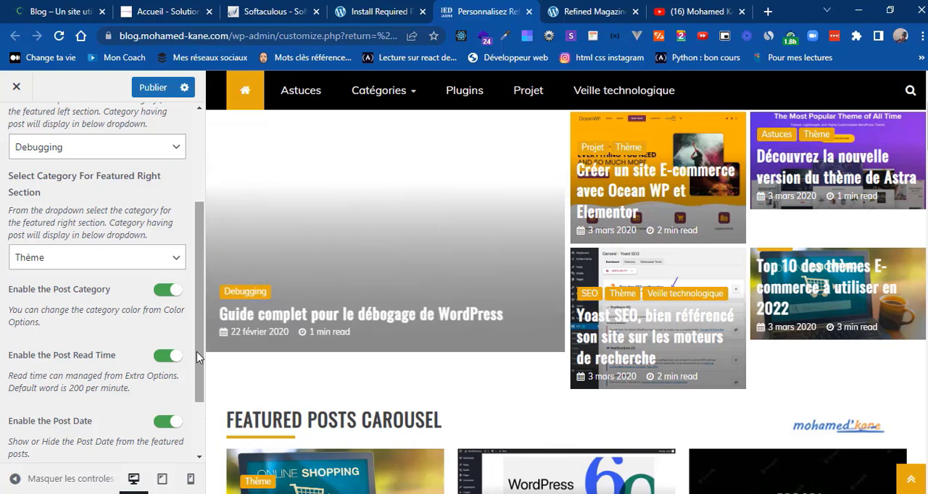
left_click_drag(197, 353, 197, 373)
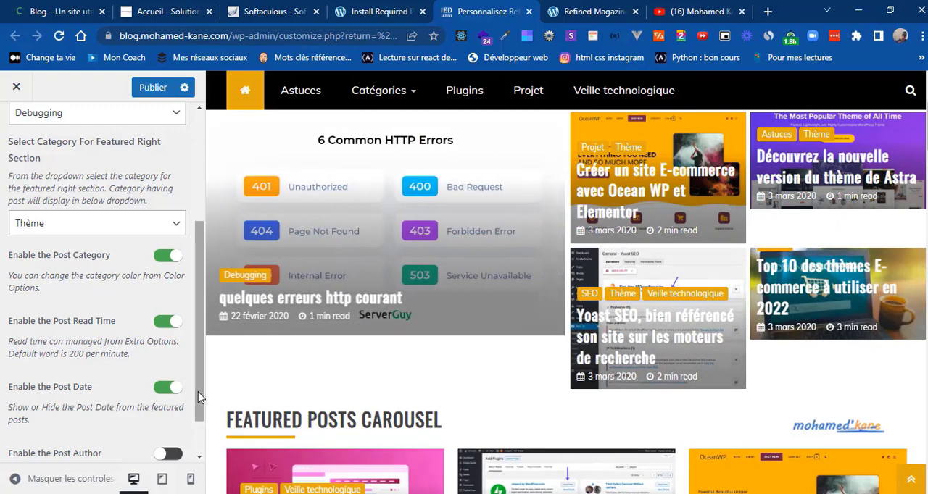
left_click_drag(195, 390, 199, 409)
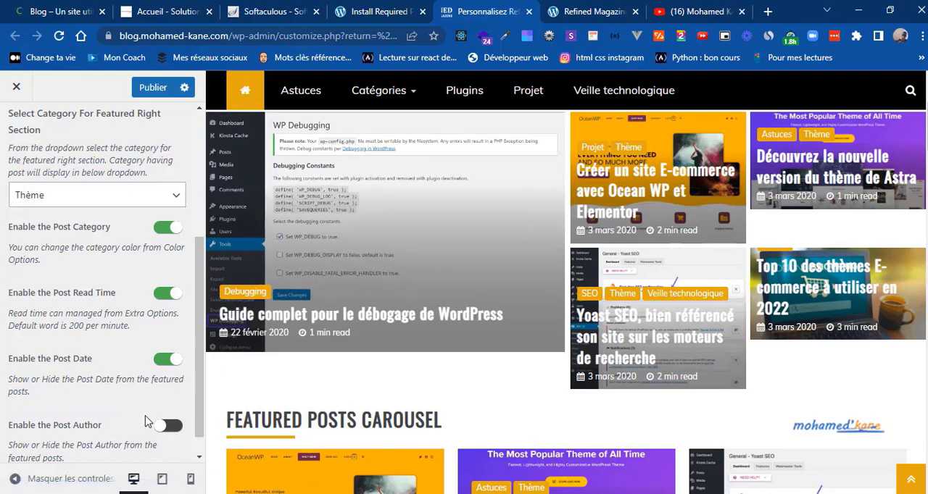
left_click(169, 427)
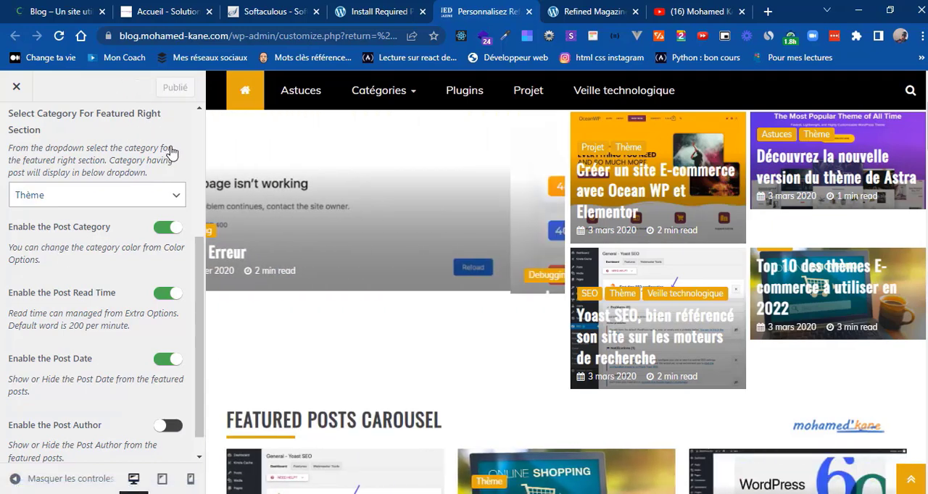
scroll(200, 140, "up", 1)
scroll(113, 130, "up", 3)
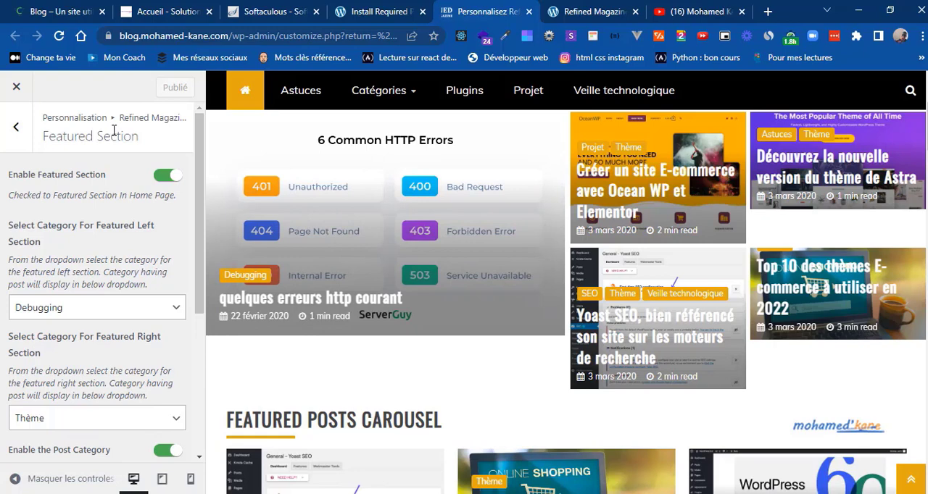
Step: Open the Carousel Below Featured Section options and check the post carousel category choices without picking one
left_click(9, 140)
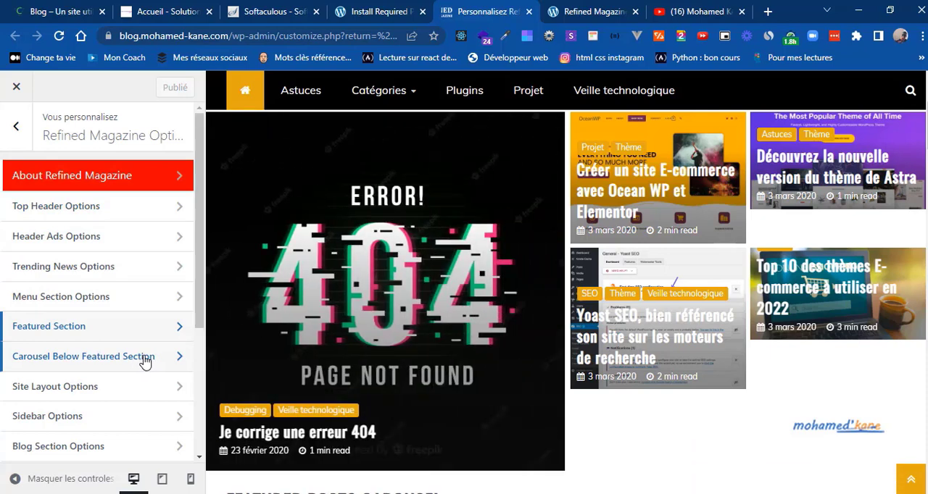
left_click(145, 357)
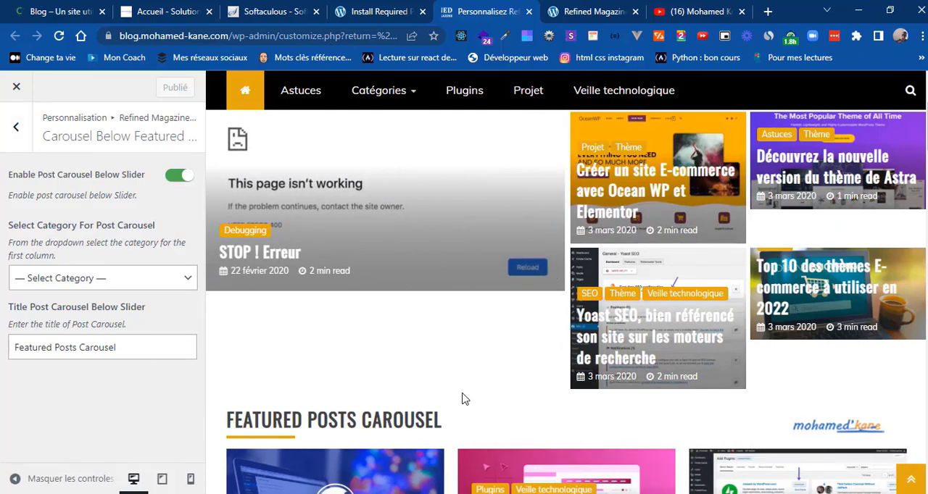
scroll(465, 400, "down", 1)
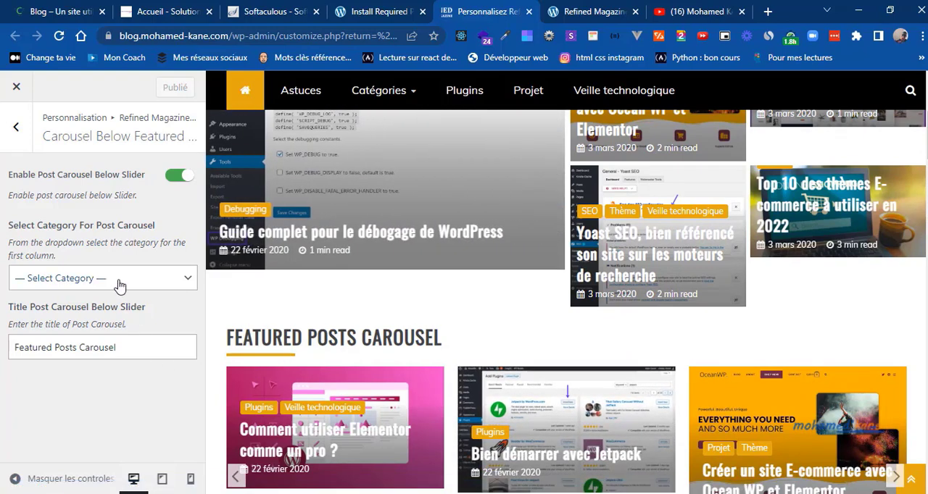
left_click(119, 285)
left_click(120, 285)
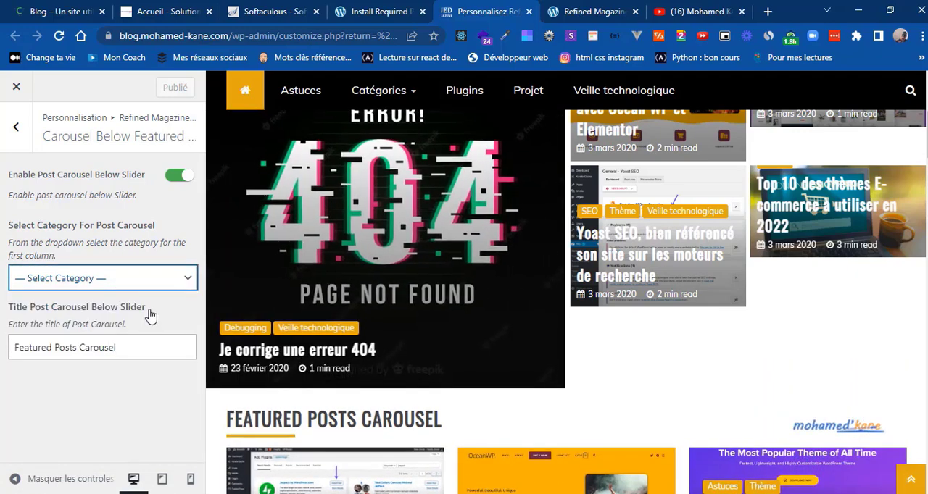
Step: Change the post carousel title to "DERNIERS ARTICLES", following the heading on the reference blog, and publish the change
left_click(69, 11)
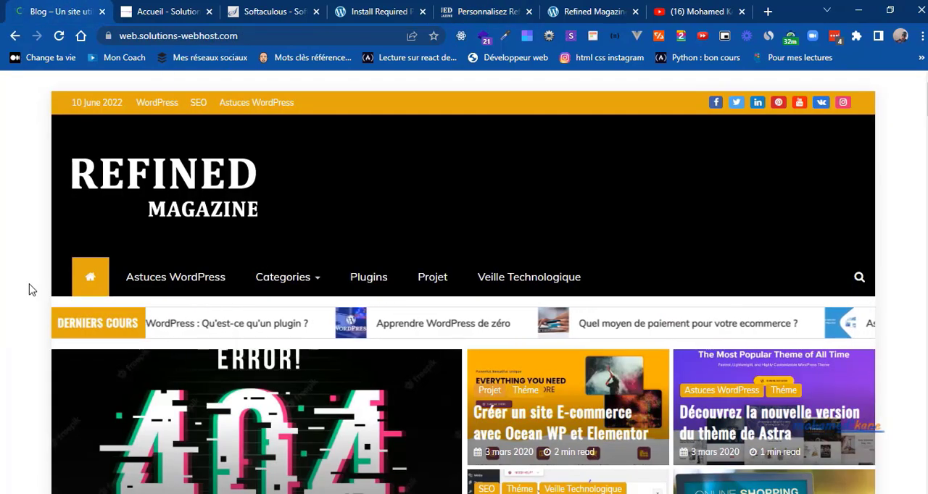
scroll(29, 290, "down", 5)
scroll(29, 290, "down", 1)
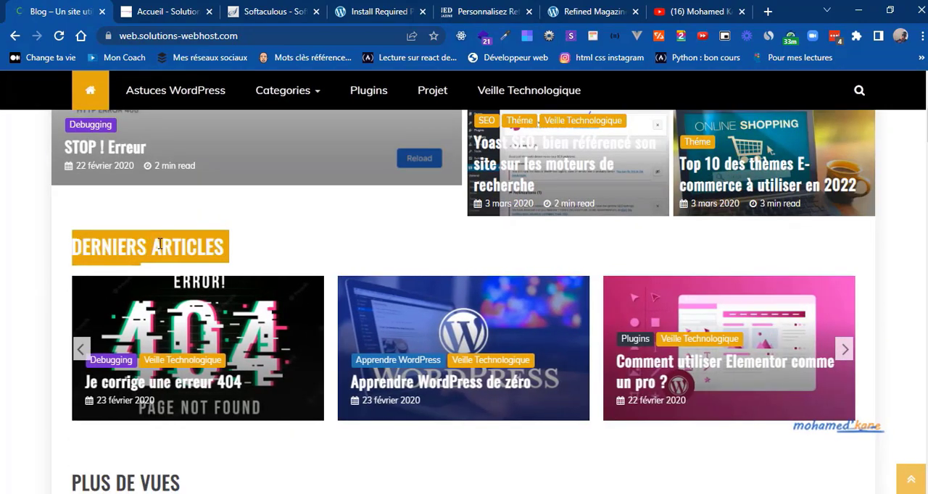
left_click(467, 7)
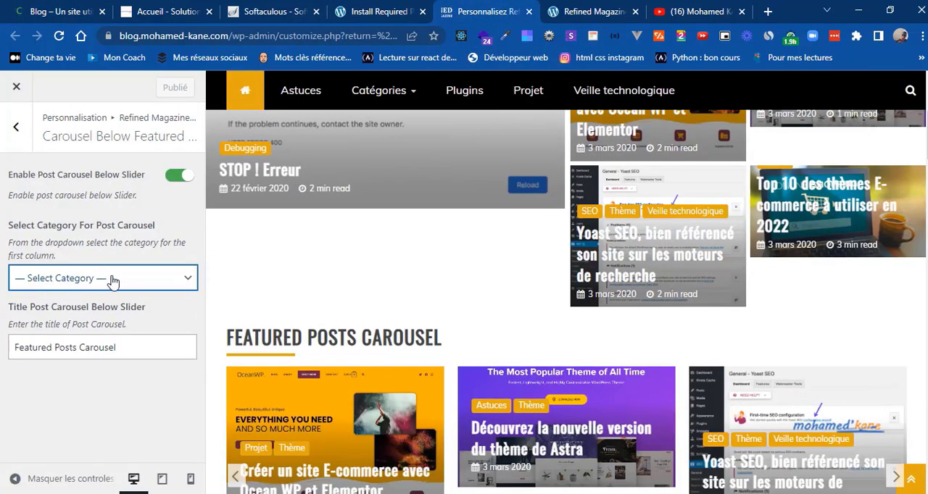
key("ctrl+a")
type("DERNIERS ARTICLES")
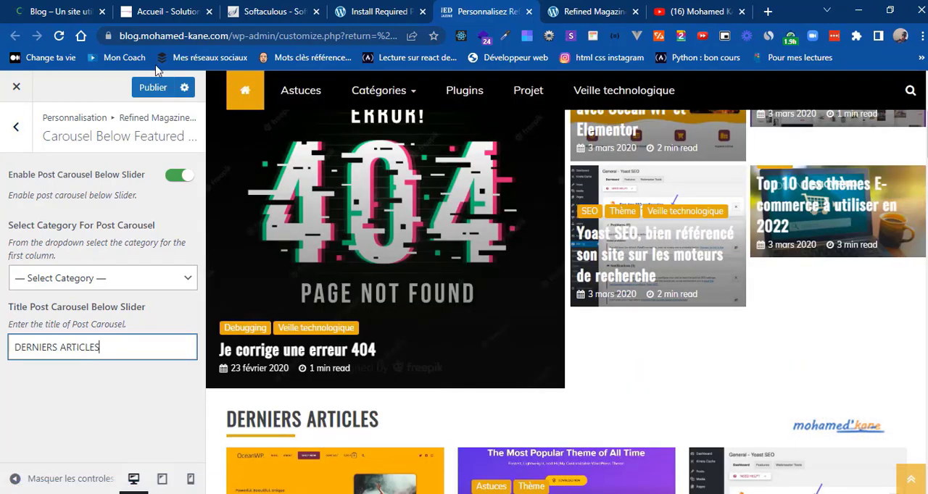
left_click(161, 88)
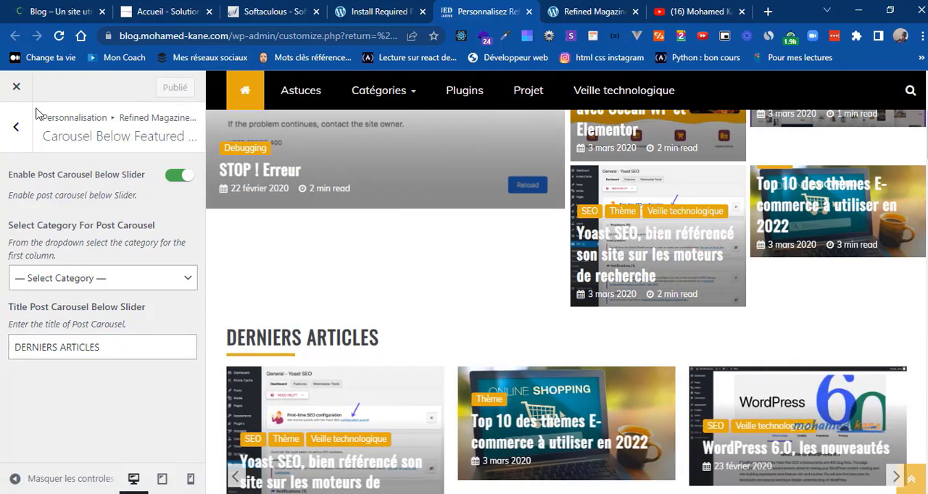
Step: Set the Site Layout Option to Boxed Layout, with the boxed width range at its maximum
left_click(16, 126)
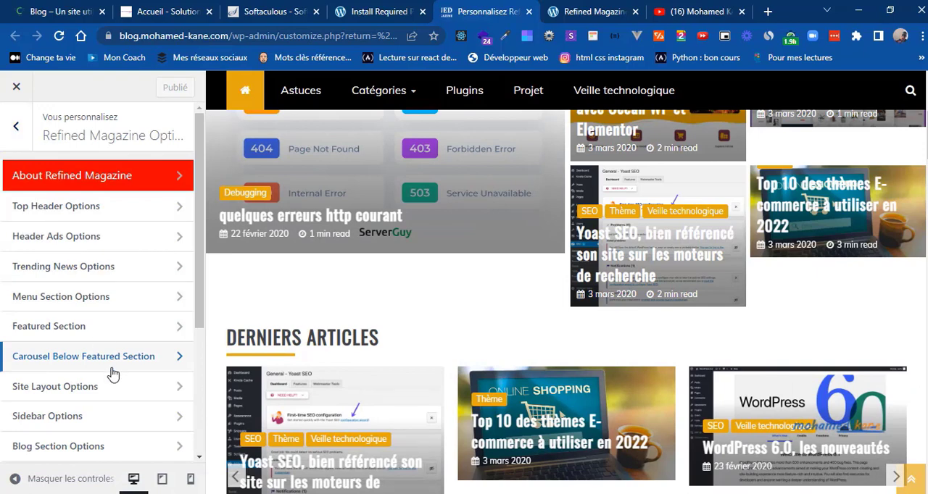
left_click_drag(198, 320, 195, 380)
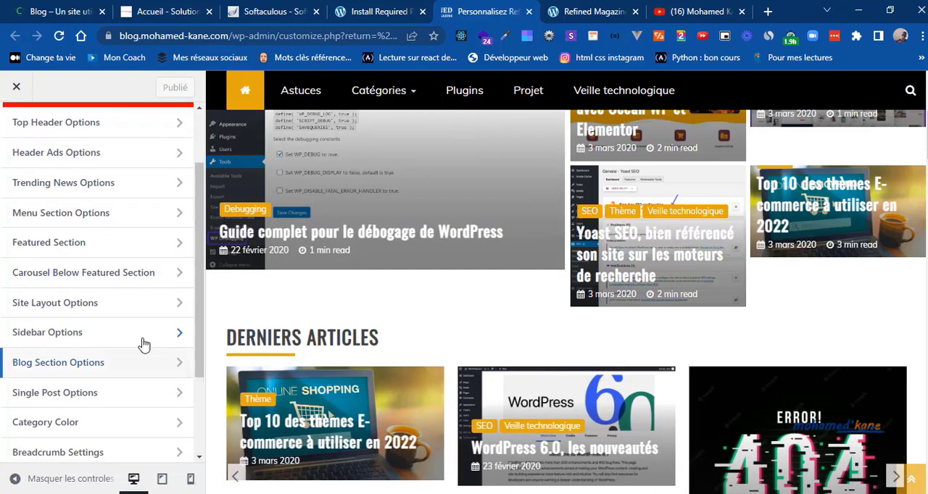
left_click(107, 317)
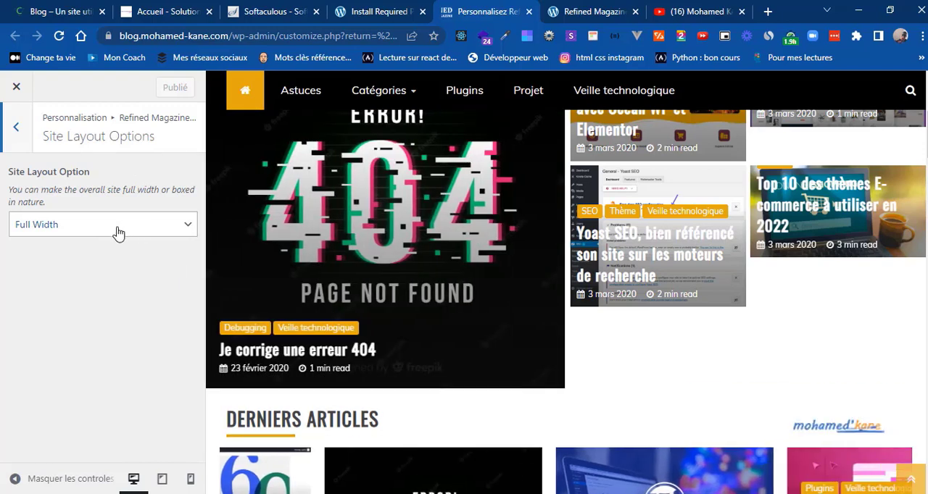
left_click(118, 229)
left_click(72, 246)
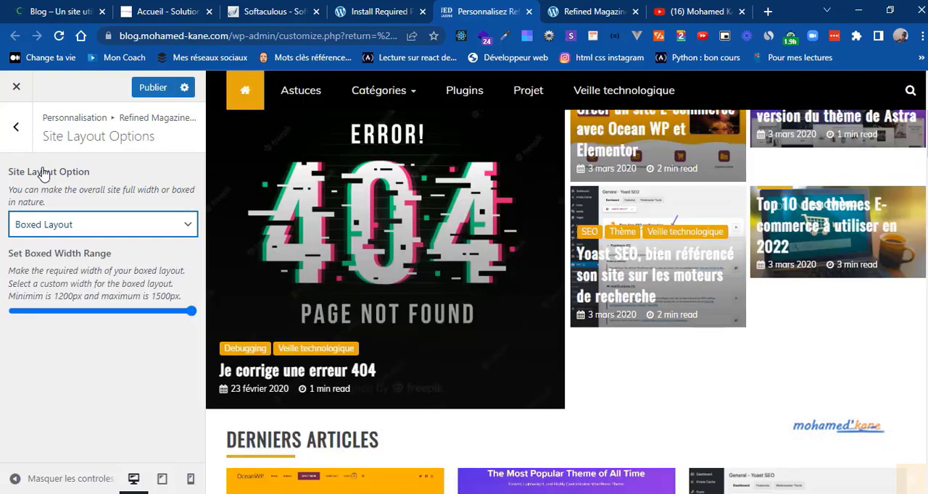
left_click(190, 313)
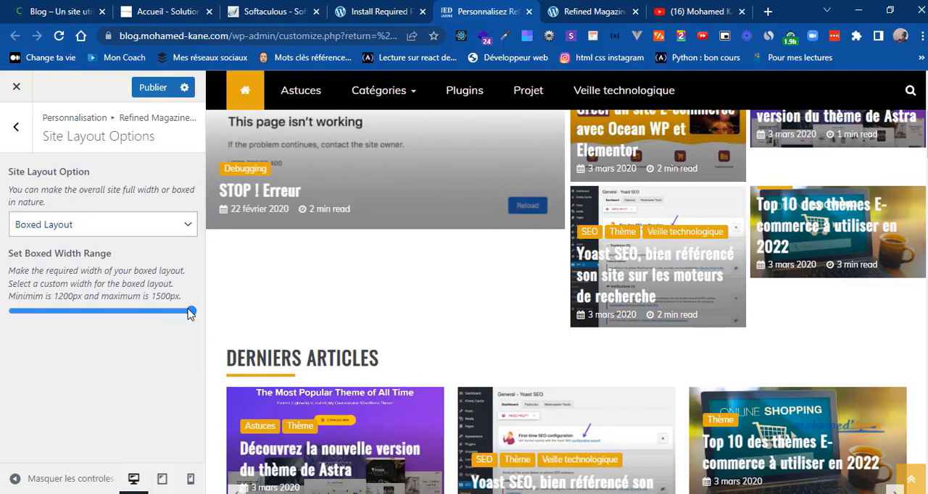
Step: Reduce the boxed width range to about a quarter of its scale and publish the site layout changes
left_click_drag(96, 322, 62, 314)
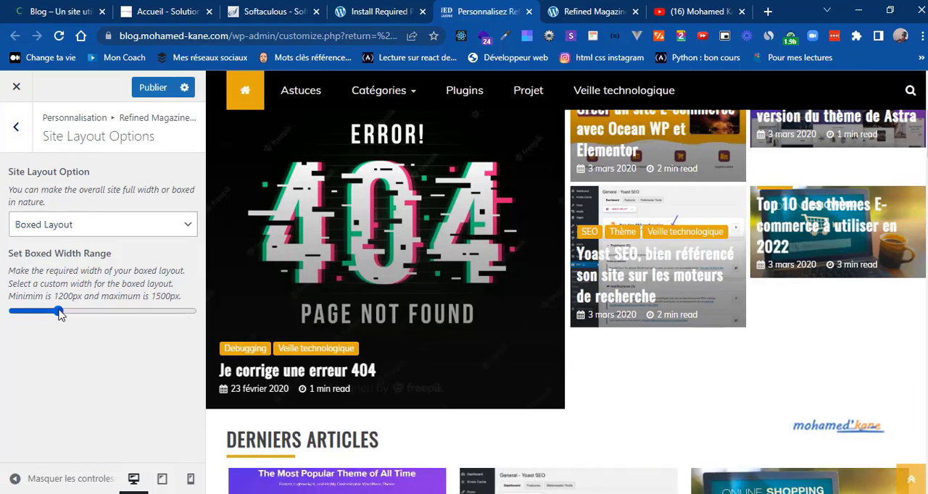
left_click_drag(61, 312, 58, 313)
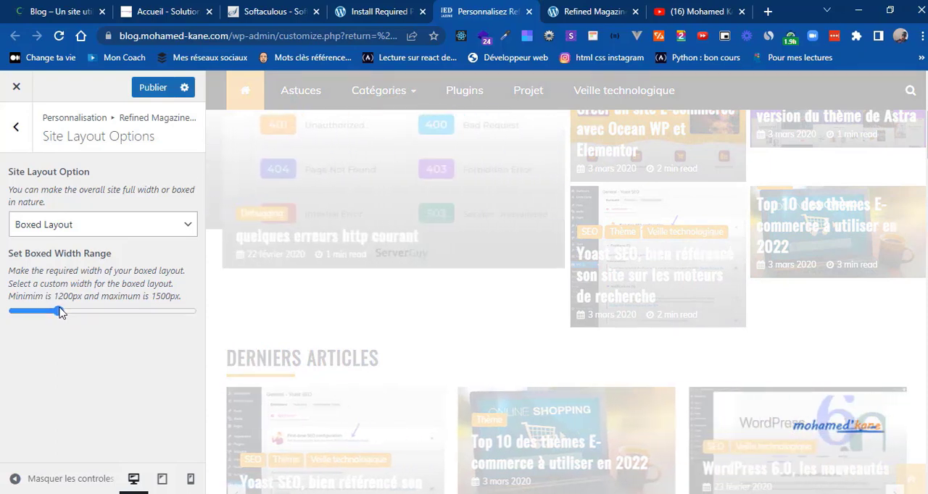
left_click_drag(58, 312, 63, 312)
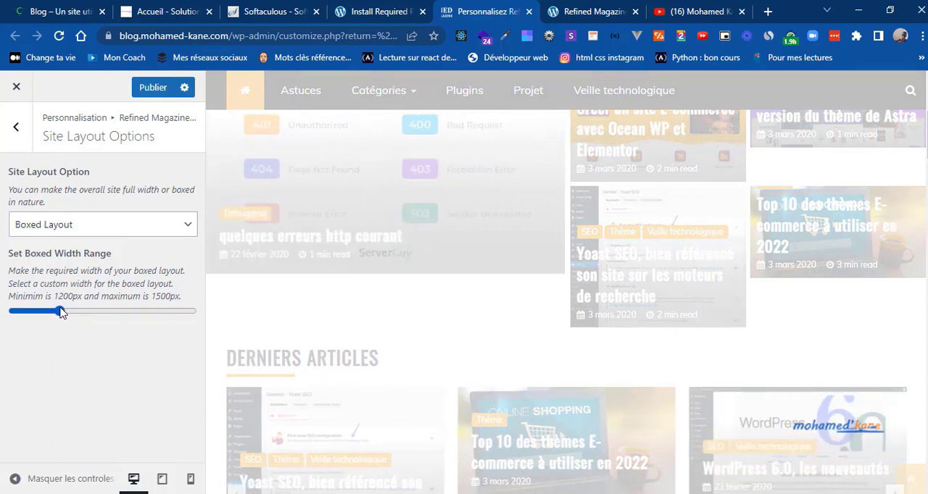
left_click(13, 126)
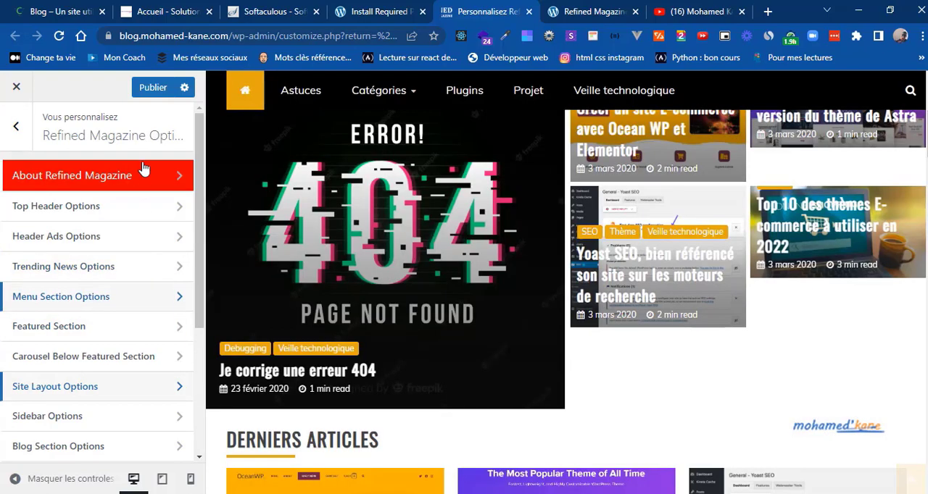
left_click(148, 89)
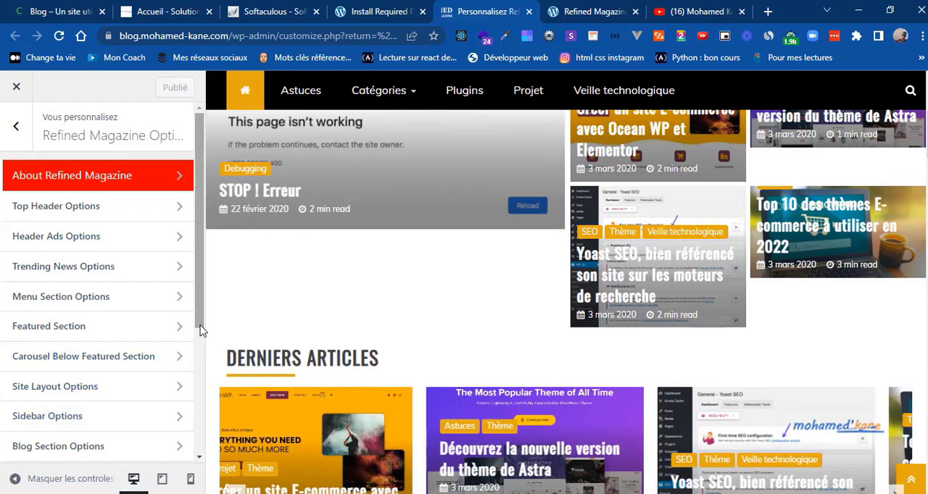
Step: Open the Sidebar Options and review the inner, front and archive page sidebar settings without changing them
left_click_drag(201, 325, 202, 379)
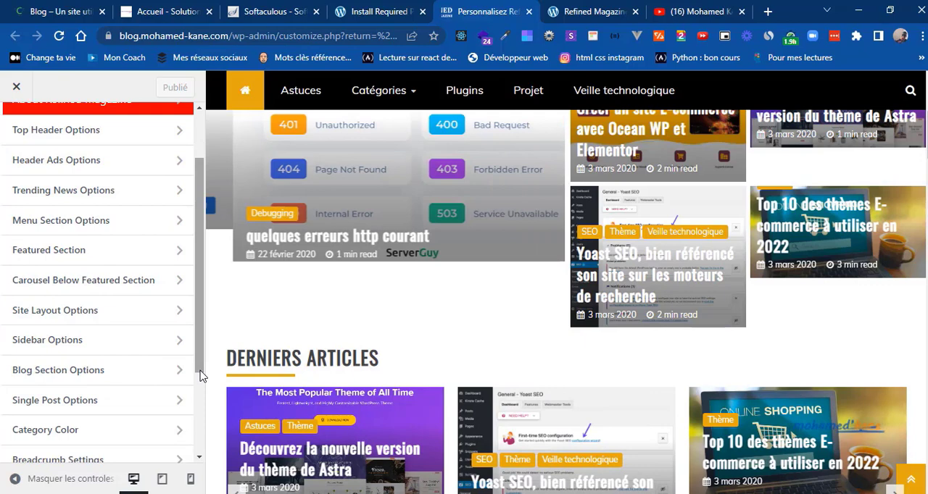
left_click(69, 353)
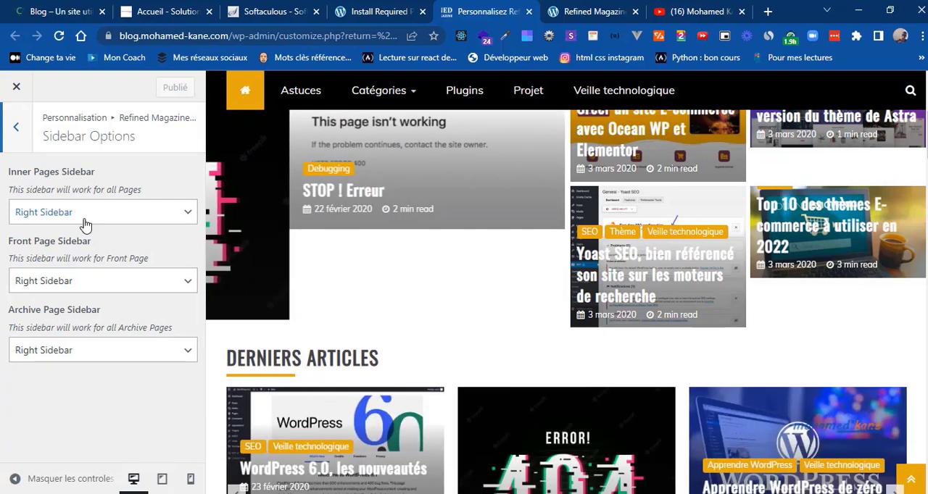
left_click(18, 132)
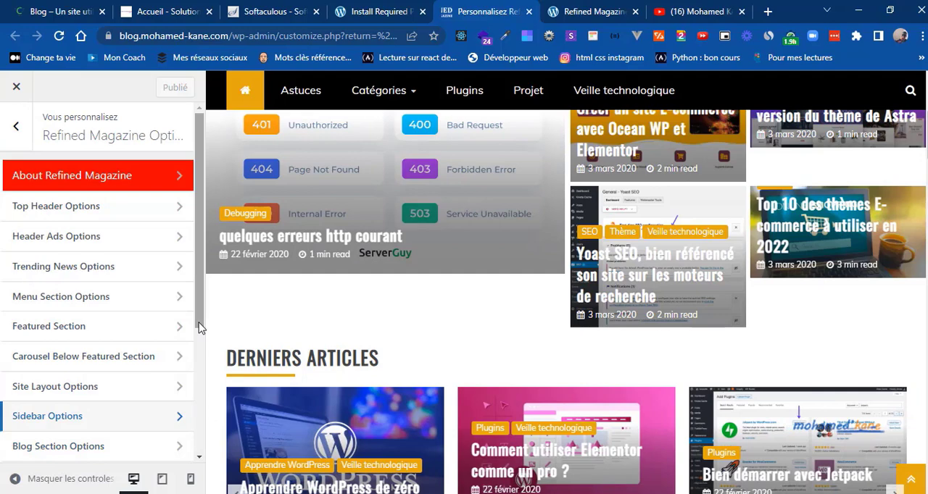
Step: Open the Blog Section Options and check the content display choices, keeping Excerpt
left_click_drag(201, 328, 200, 432)
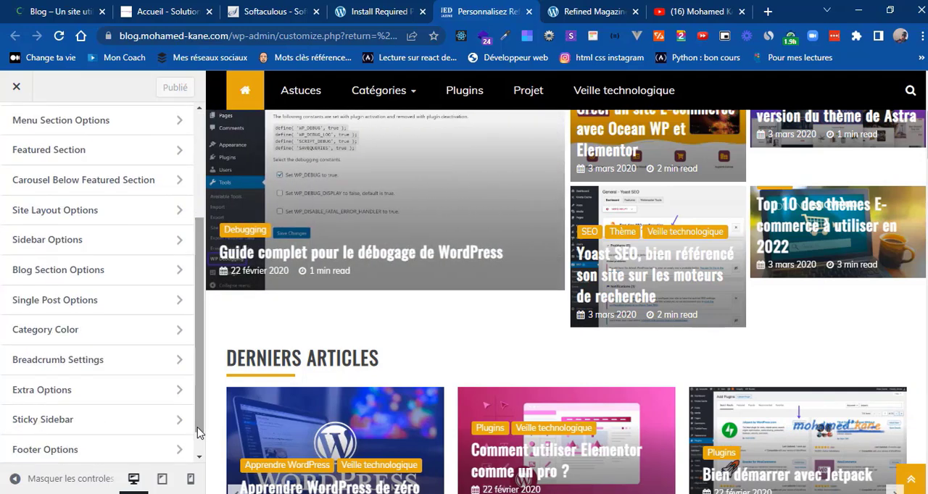
left_click(86, 275)
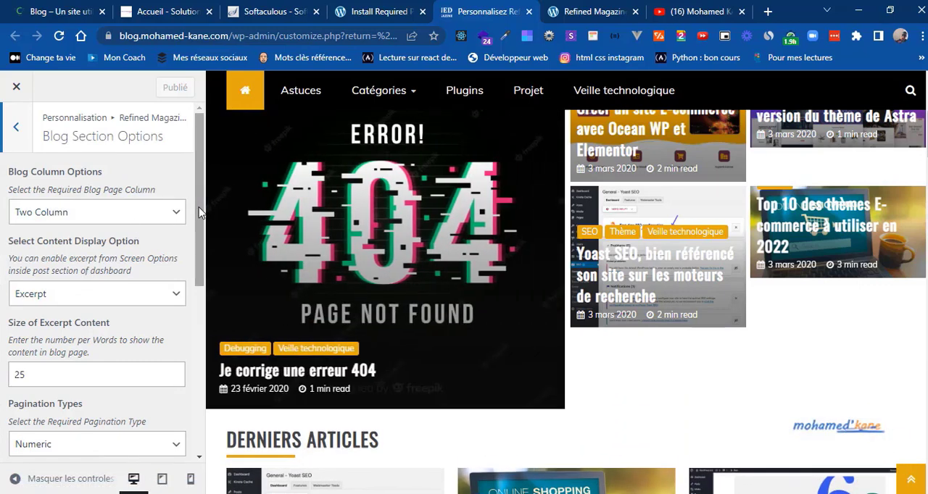
left_click_drag(198, 208, 203, 246)
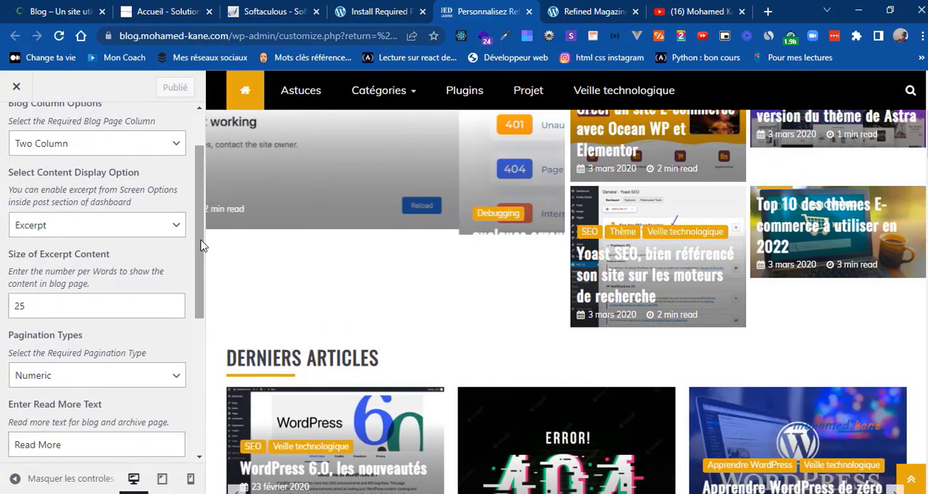
left_click(145, 227)
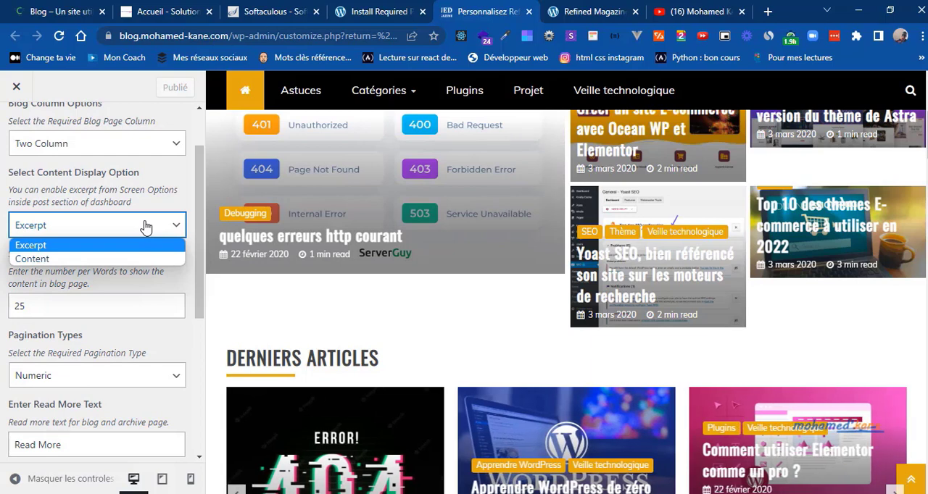
left_click(145, 227)
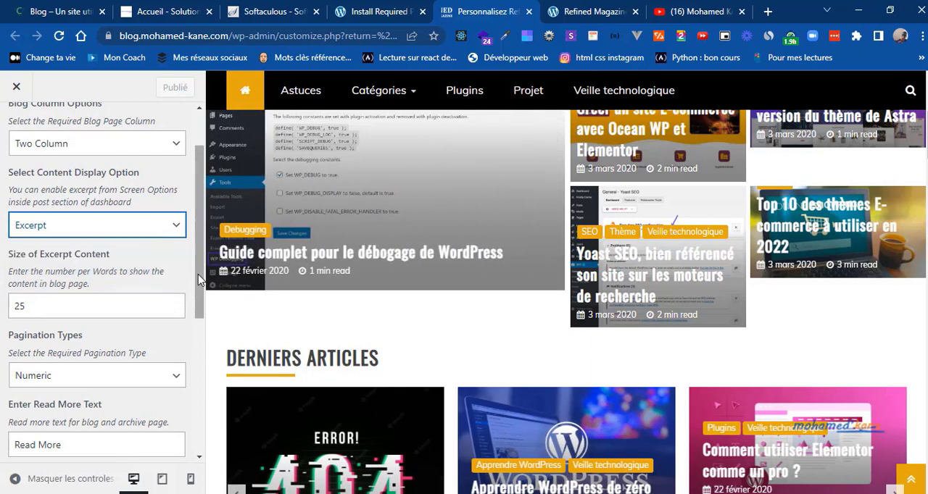
Step: Change the blog's read more text to "Lire la suite", publish the change and return to the Refined Magazine options
left_click_drag(203, 283, 193, 356)
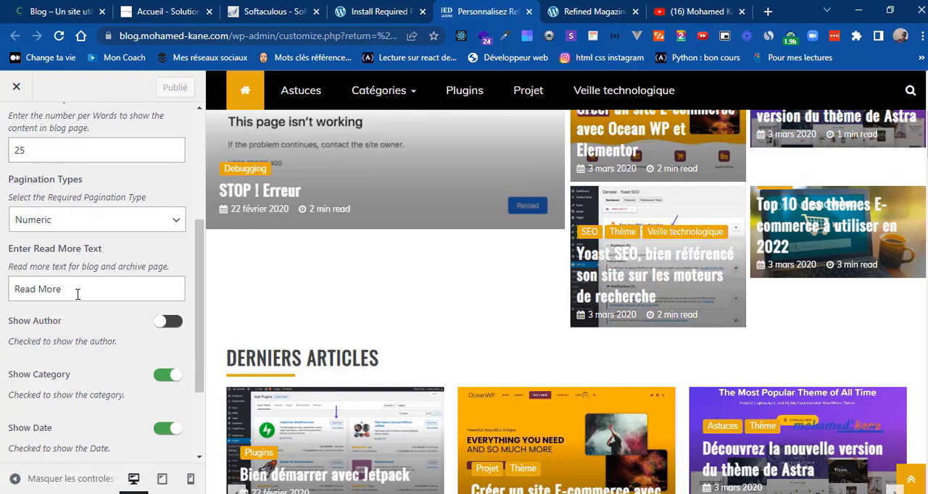
triple_click(49, 289)
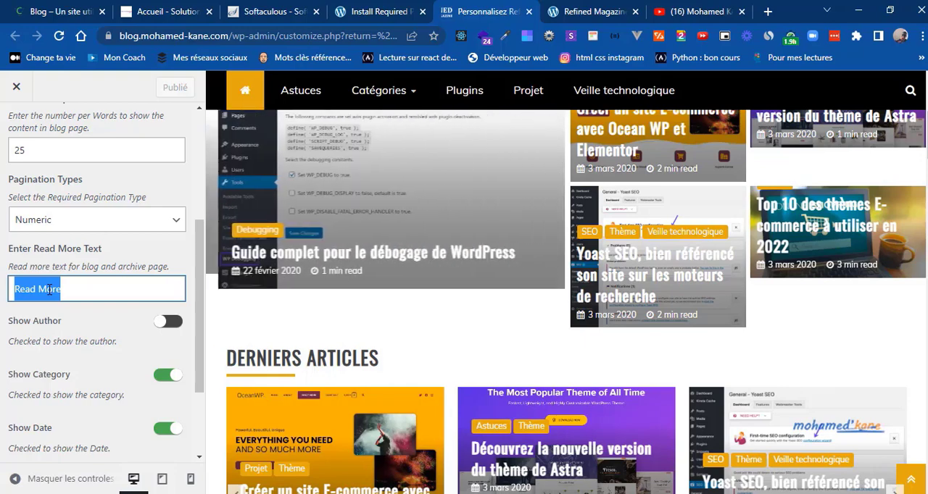
type("Lire la suite")
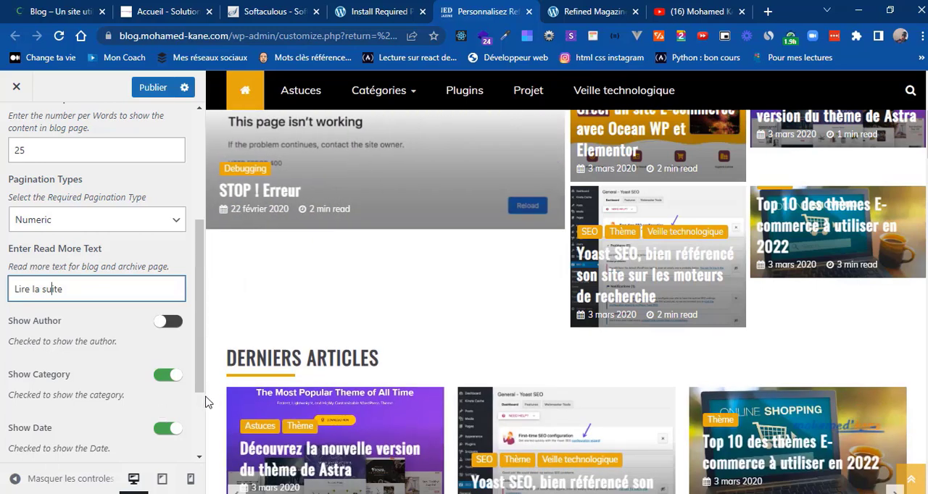
scroll(202, 409, "down", 2)
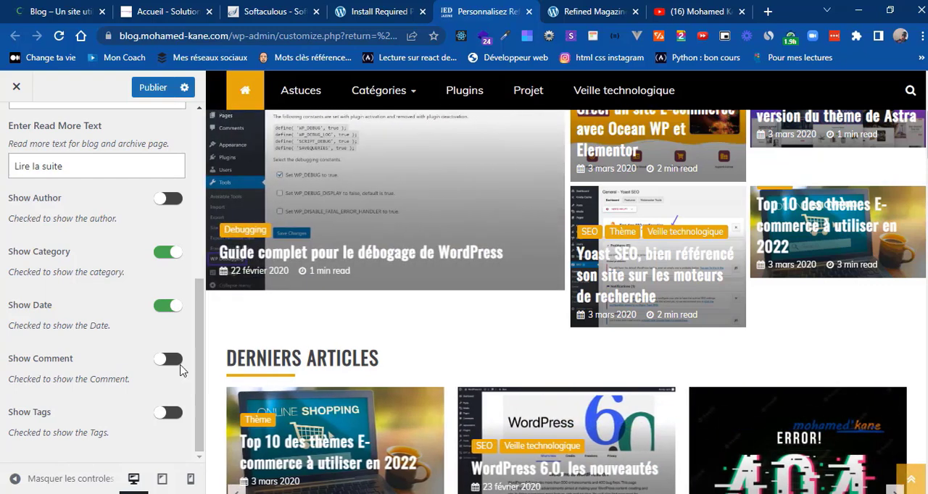
left_click(198, 120)
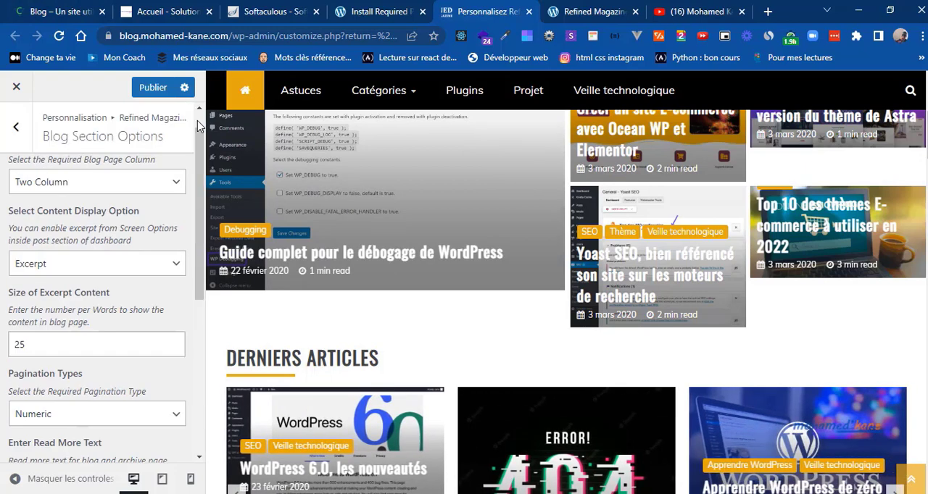
left_click(24, 139)
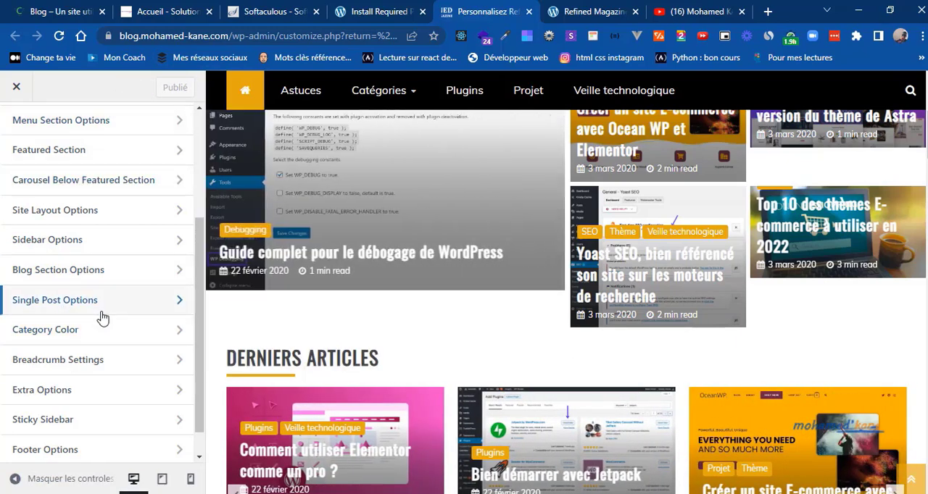
Step: In Single Post Options, disable the author display, using the Yoast SEO article as the preview
left_click(54, 305)
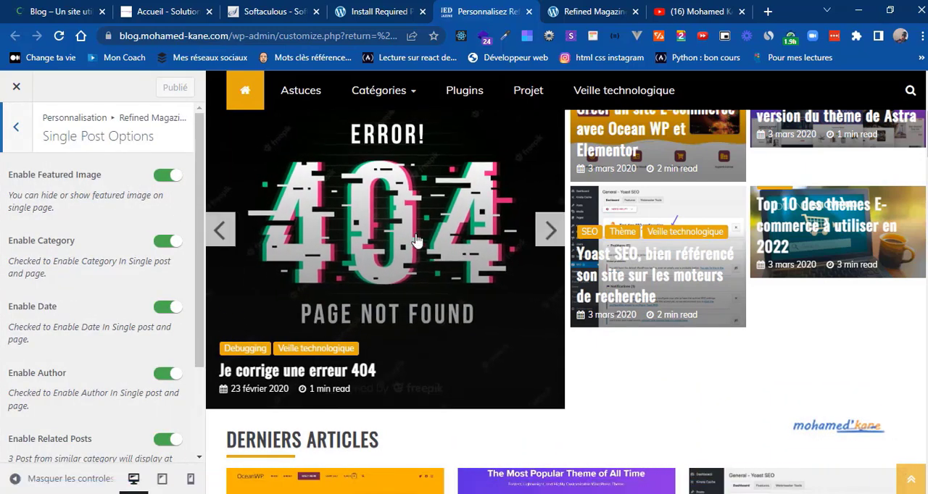
left_click(597, 269)
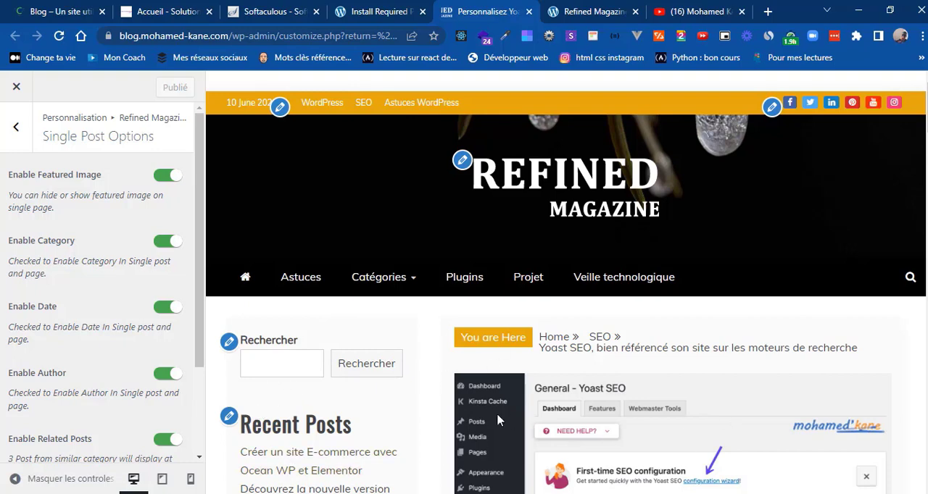
scroll(431, 418, "down", 2)
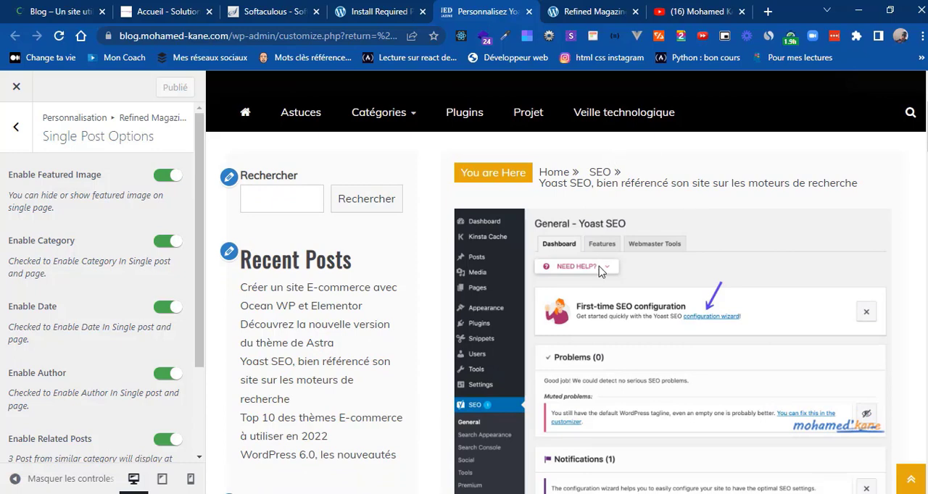
scroll(600, 325, "down", 4)
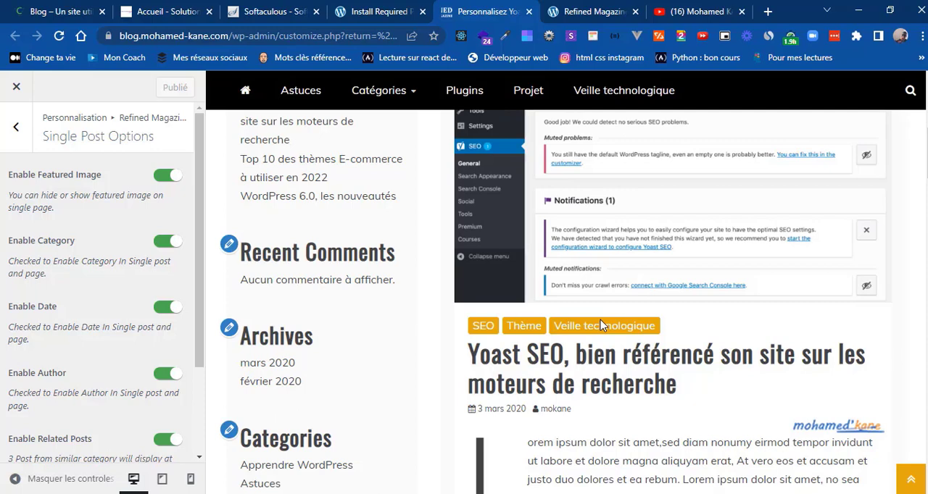
left_click(167, 375)
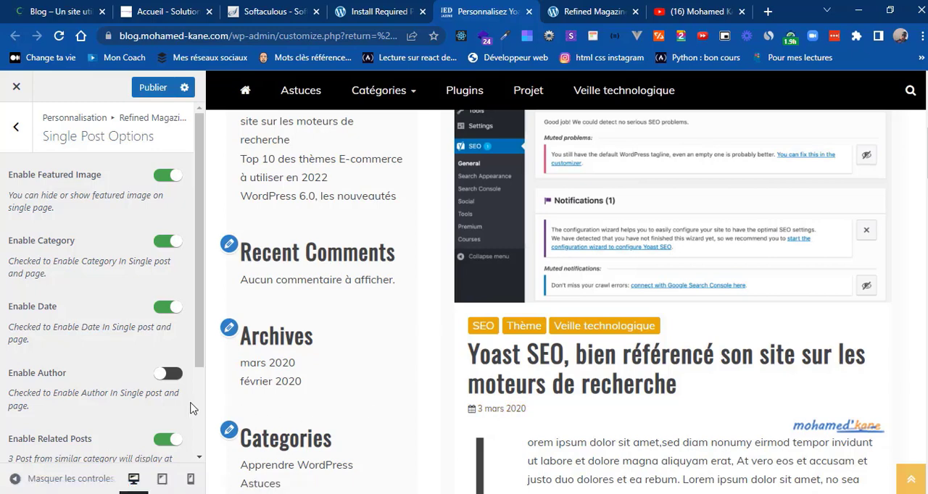
Step: Replace the related posts title with "CELA VOUS INTÉRESSE ?", copied from the "Je corrige une erreur 404" article on the reference blog
scroll(198, 395, "down", 3)
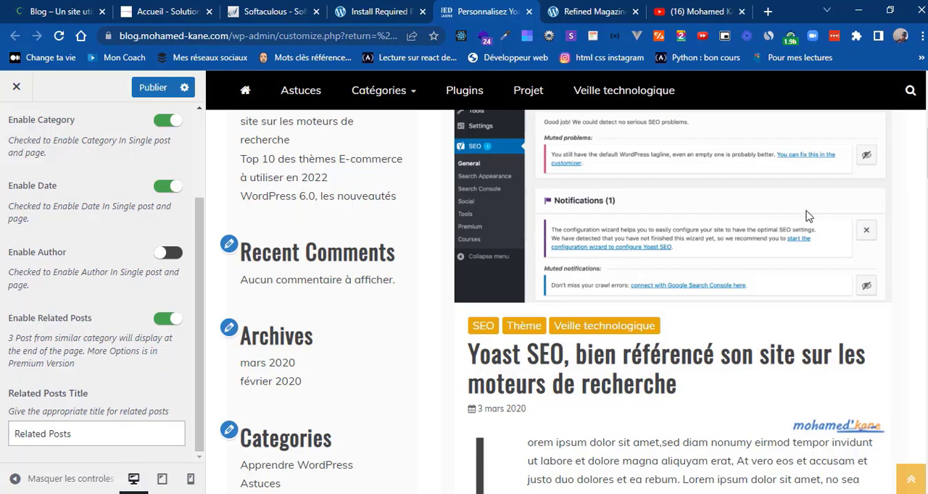
left_click_drag(926, 149, 926, 449)
scroll(770, 360, "up", 5)
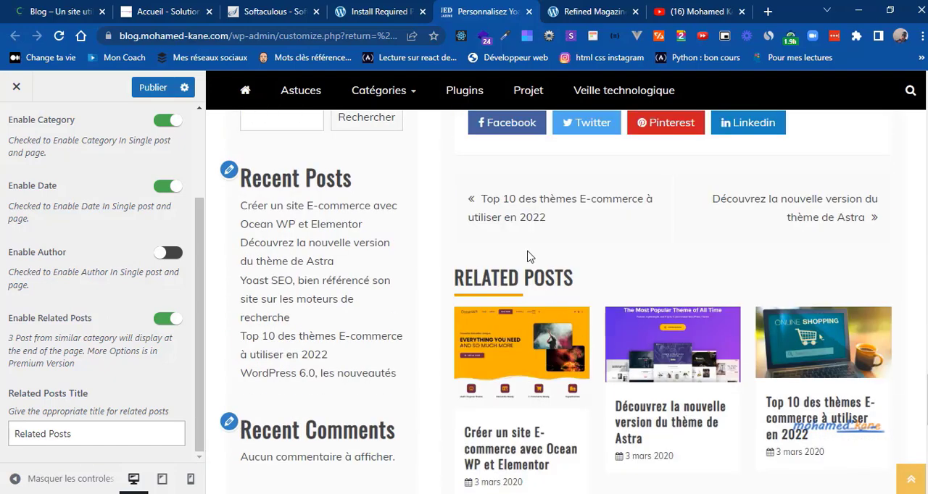
left_click(38, 432)
key("ctrl+a")
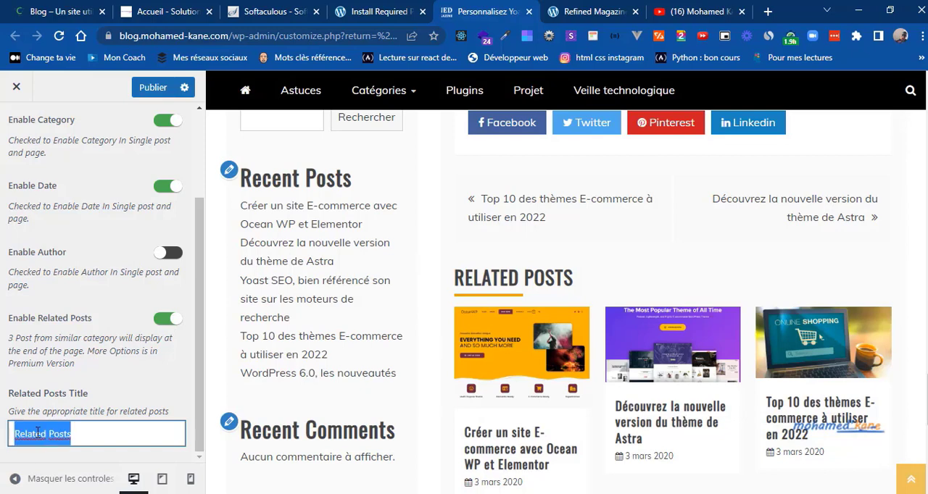
left_click(19, 6)
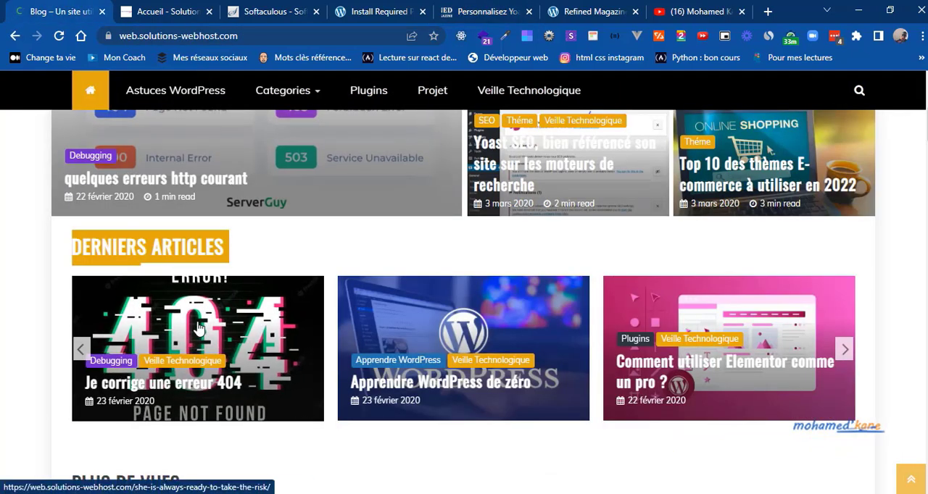
left_click(150, 438)
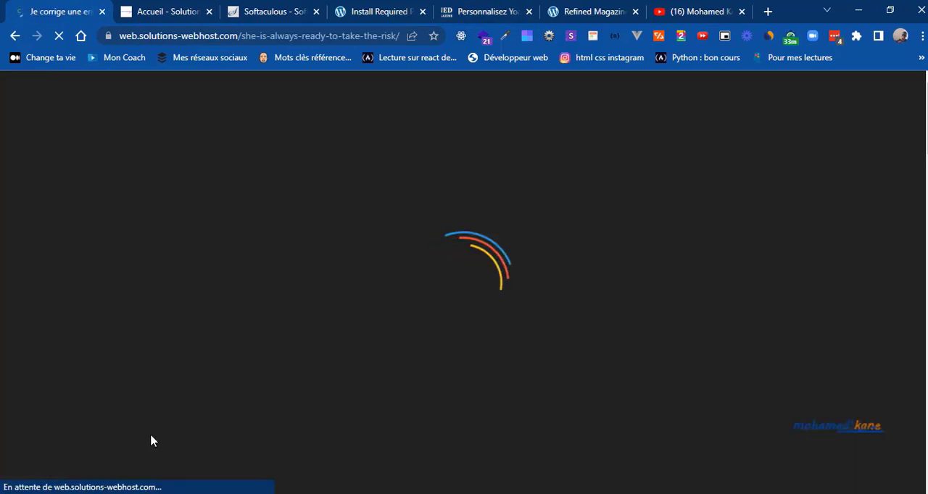
scroll(151, 439, "down", 10)
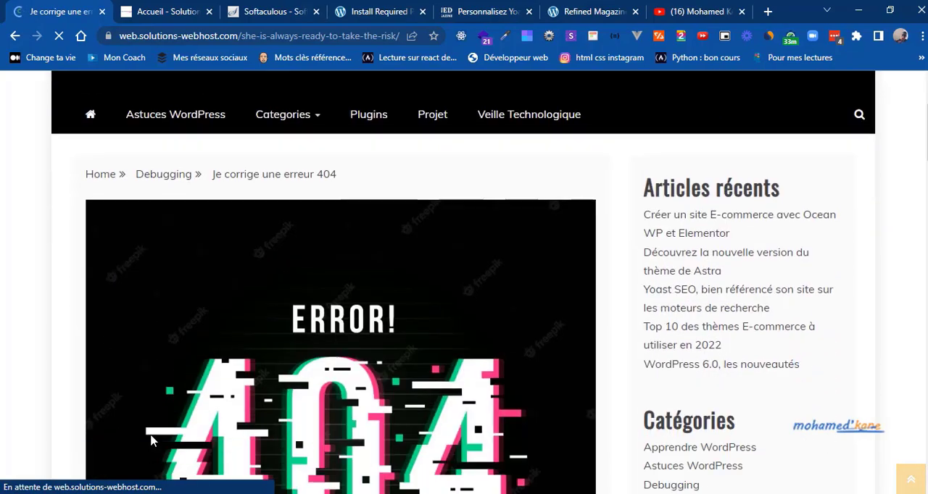
scroll(151, 440, "down", 10)
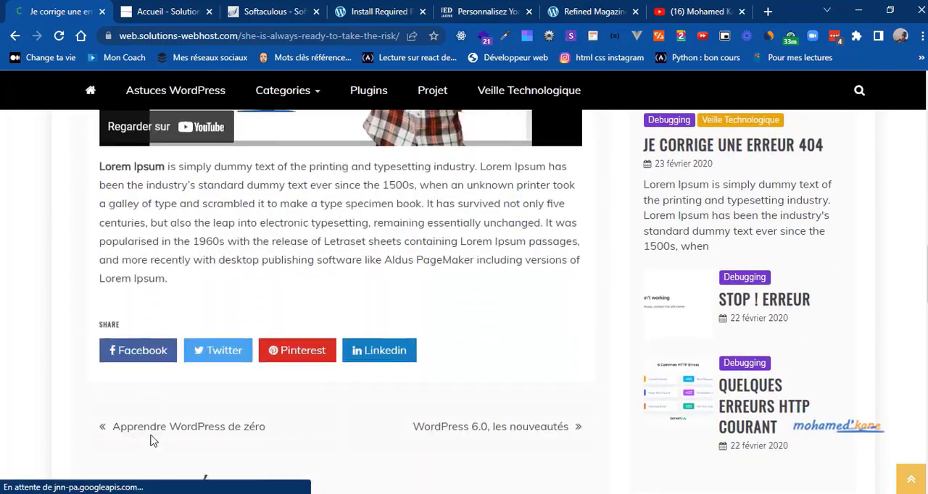
scroll(152, 441, "up", 1)
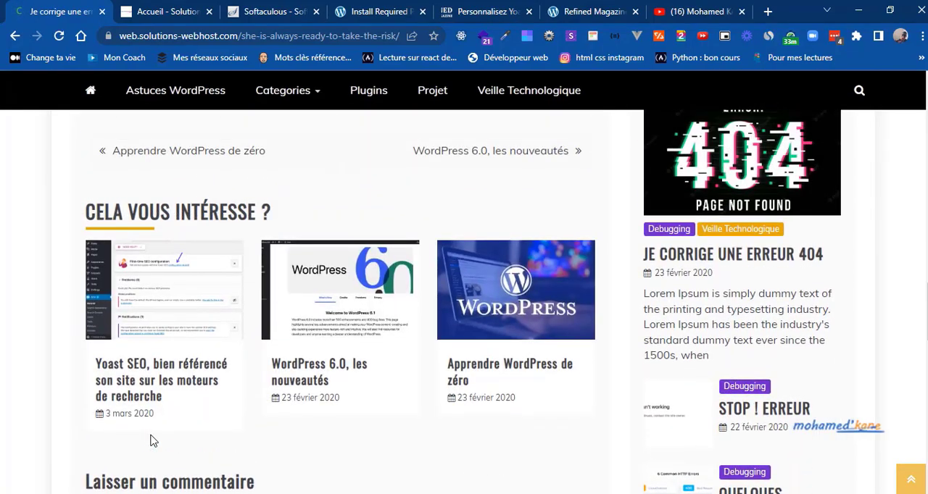
triple_click(208, 209)
key("ctrl+c")
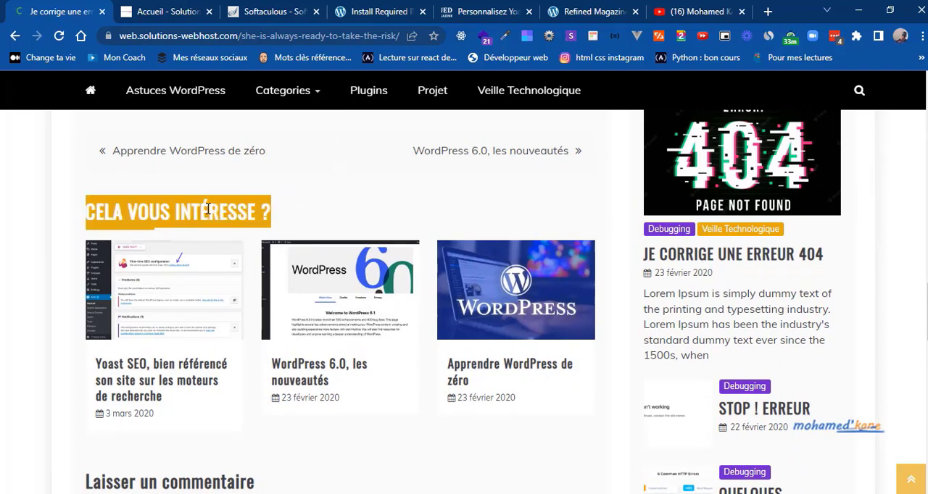
left_click(460, 9)
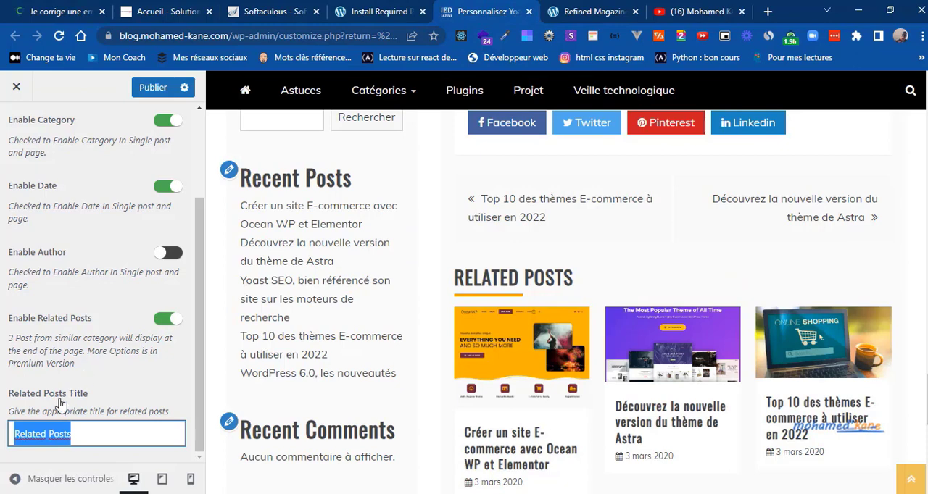
key("ctrl+v")
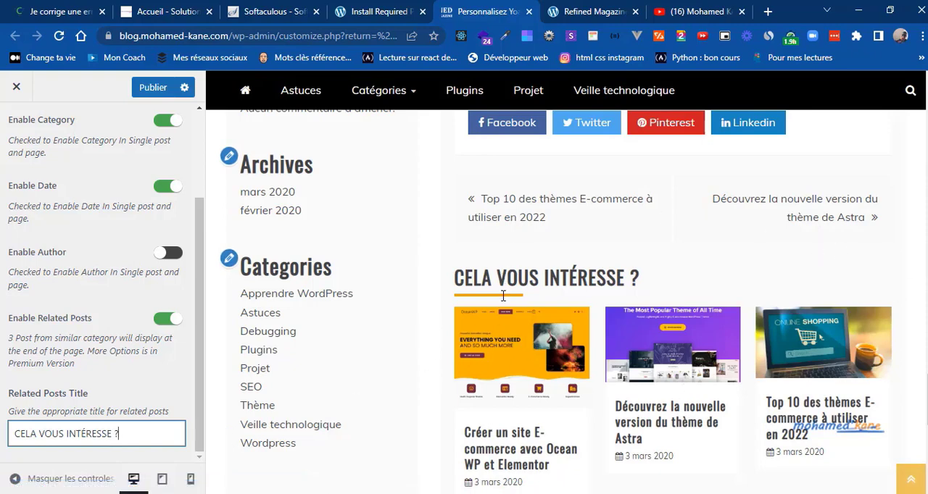
Step: Leave Single Post Options and enable category colors in the Category Color settings
left_click(197, 322)
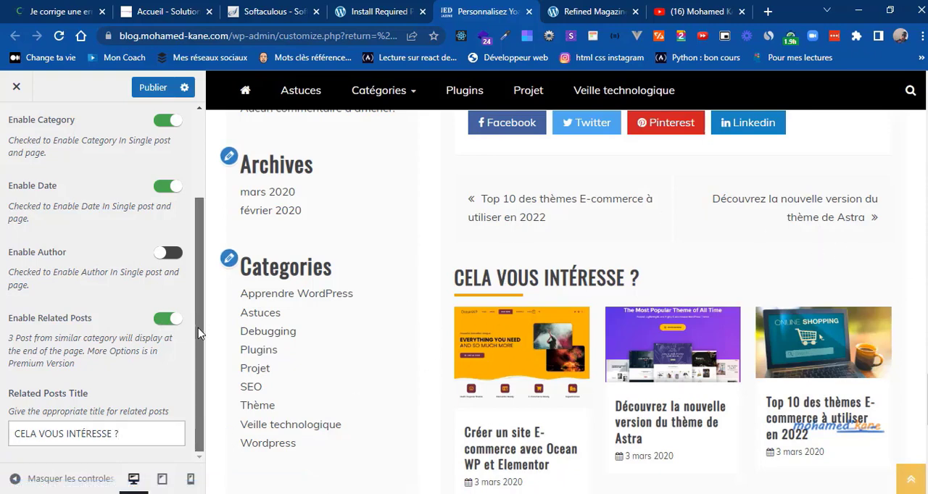
scroll(196, 365, "up", 5)
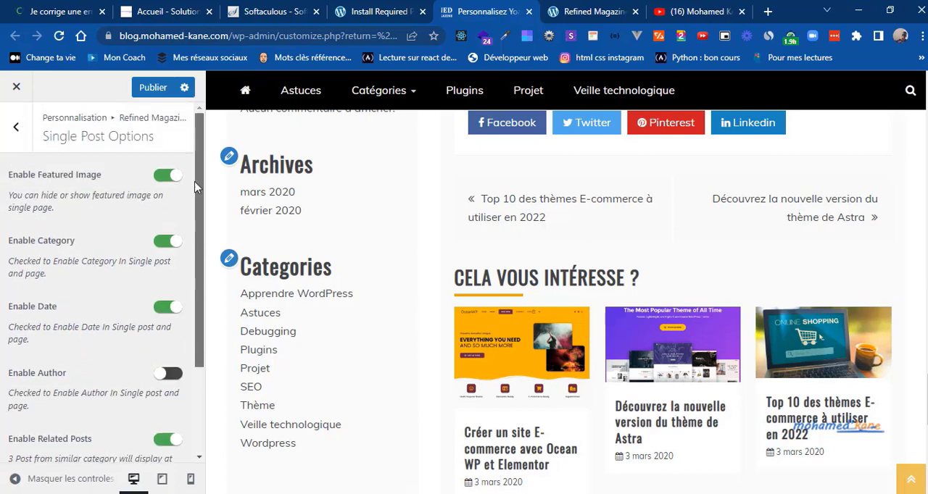
left_click(20, 133)
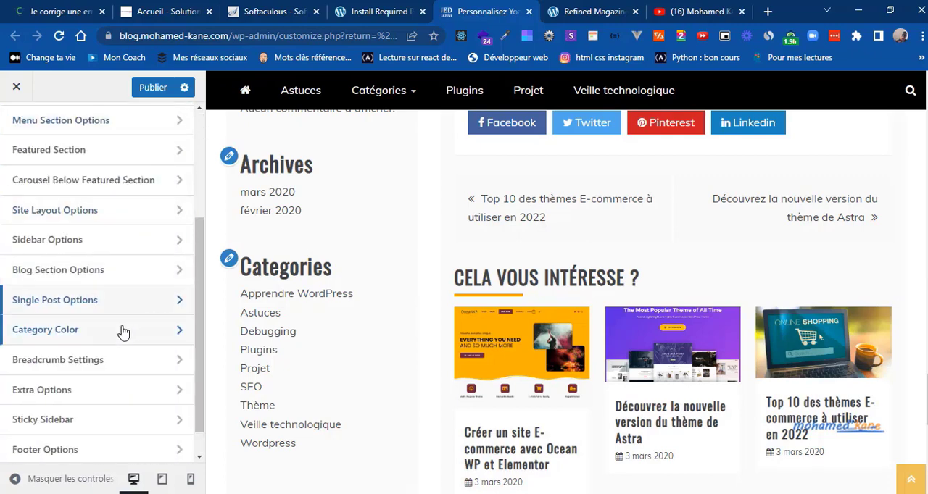
left_click(123, 332)
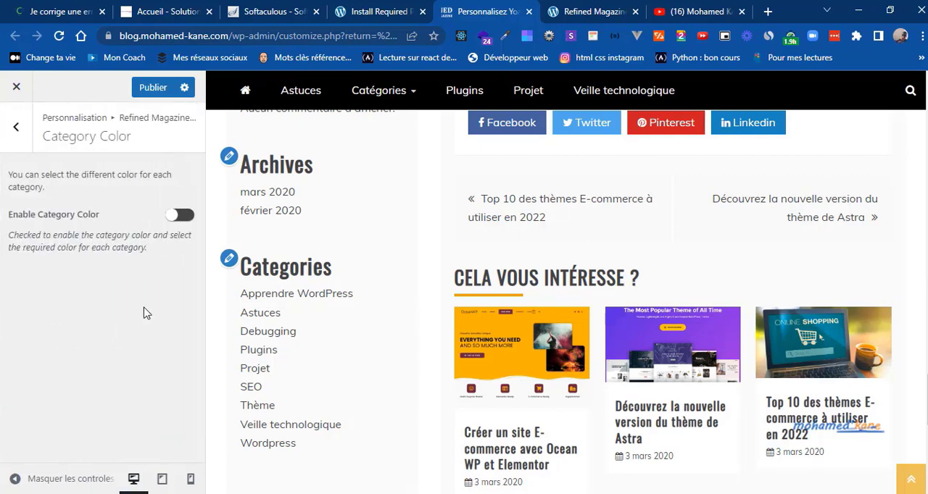
left_click(181, 216)
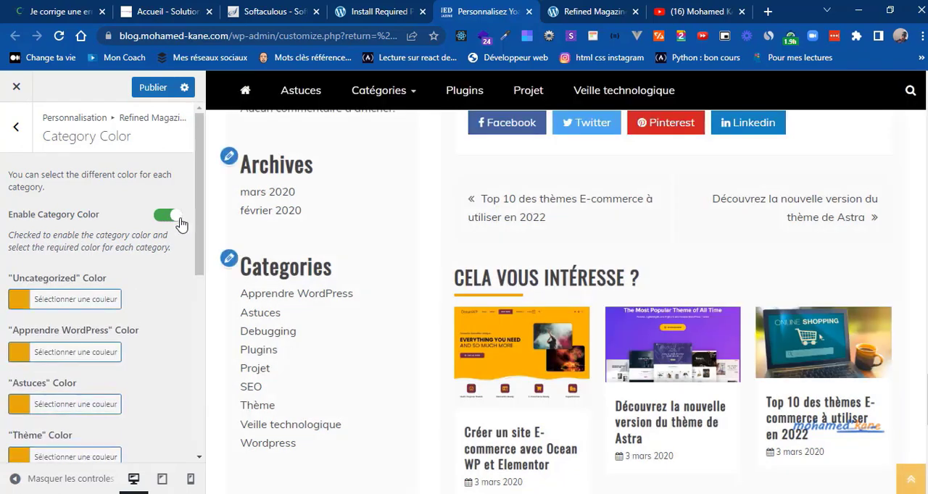
Step: Set the "Uncategorized" category color to the preset red, leaving the "Apprendre WordPress" color at its default
left_click_drag(201, 243, 195, 277)
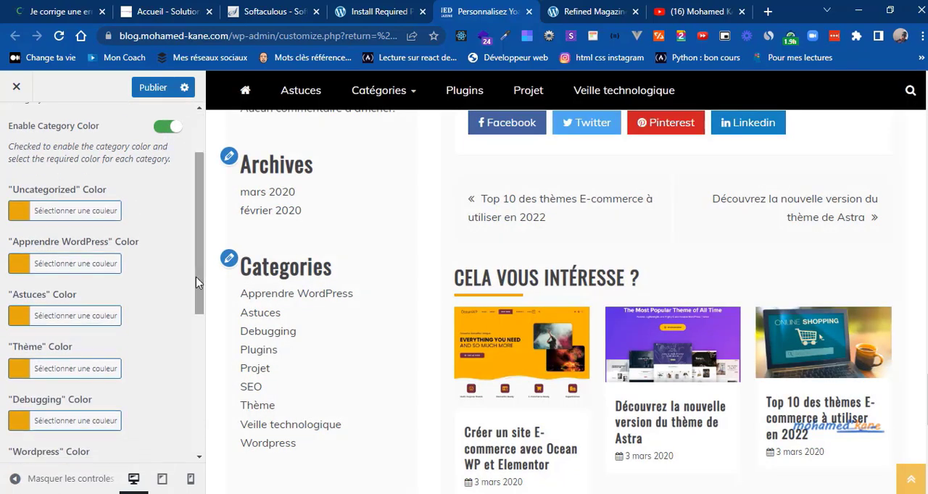
left_click(21, 214)
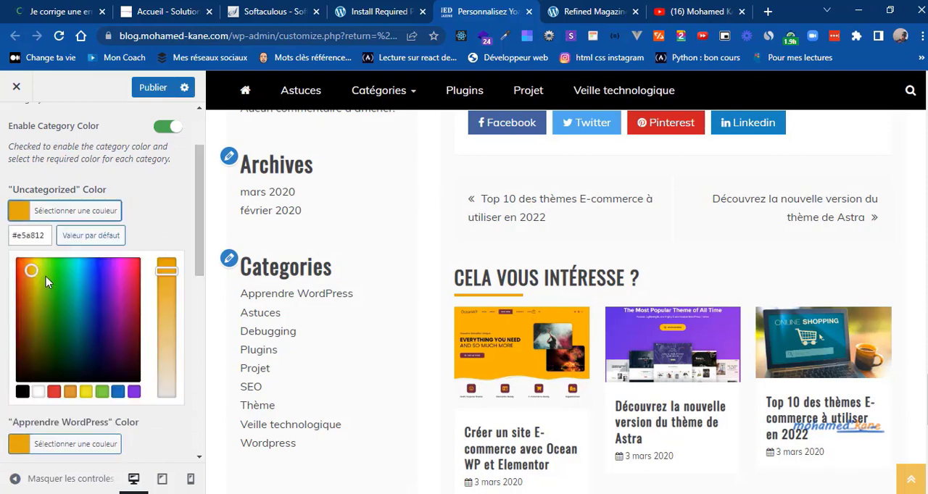
left_click(54, 392)
left_click(15, 212)
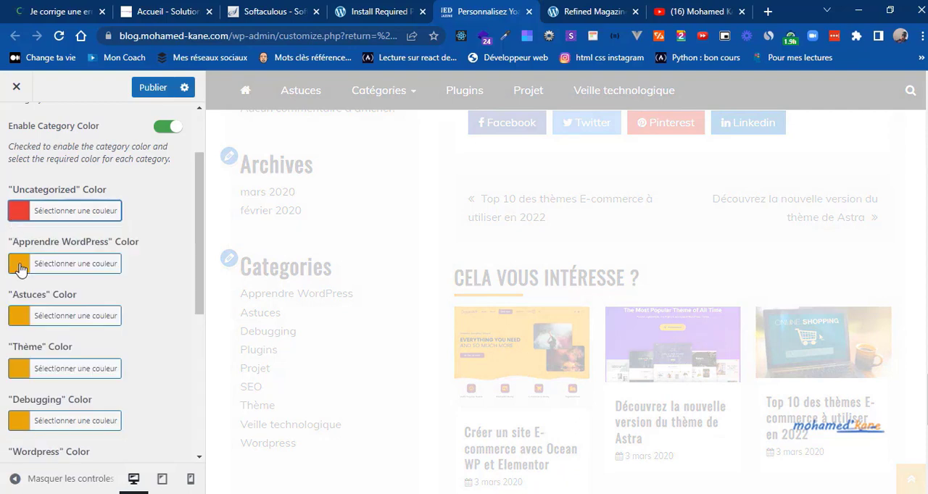
left_click(19, 267)
left_click(20, 268)
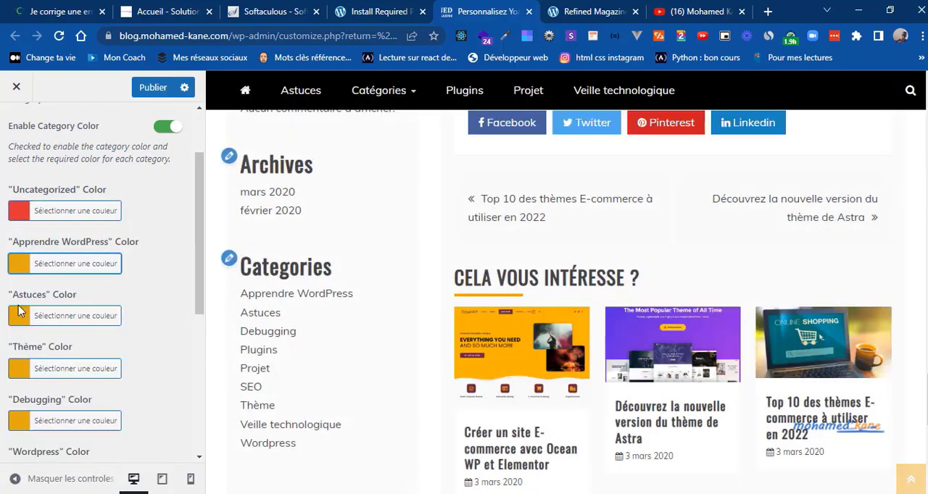
Step: Set the "Astuces" category color to blue #1e73be and the "Thème" category color to green #81d742
left_click(18, 319)
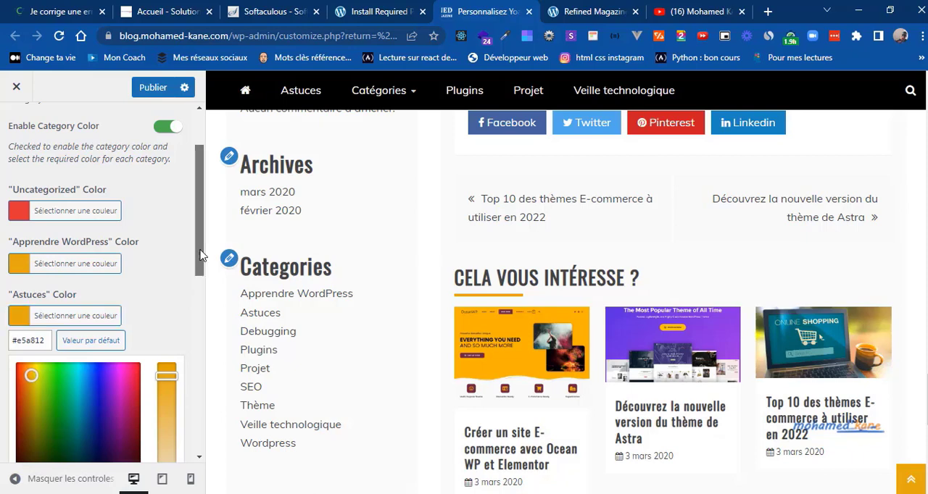
left_click_drag(200, 255, 199, 307)
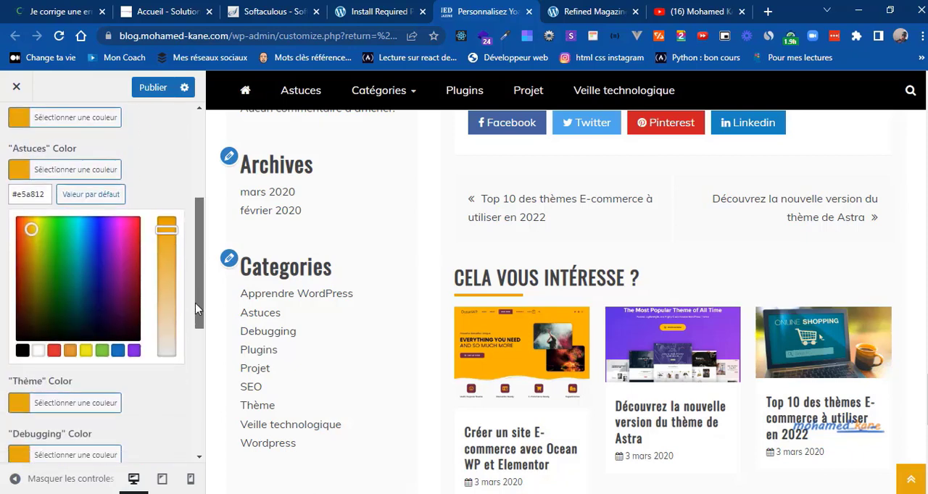
left_click(115, 353)
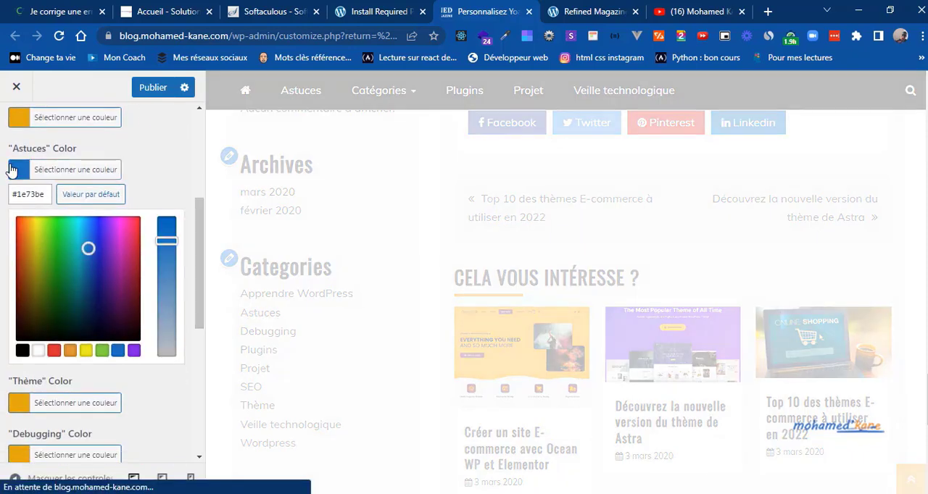
left_click(11, 169)
left_click(16, 222)
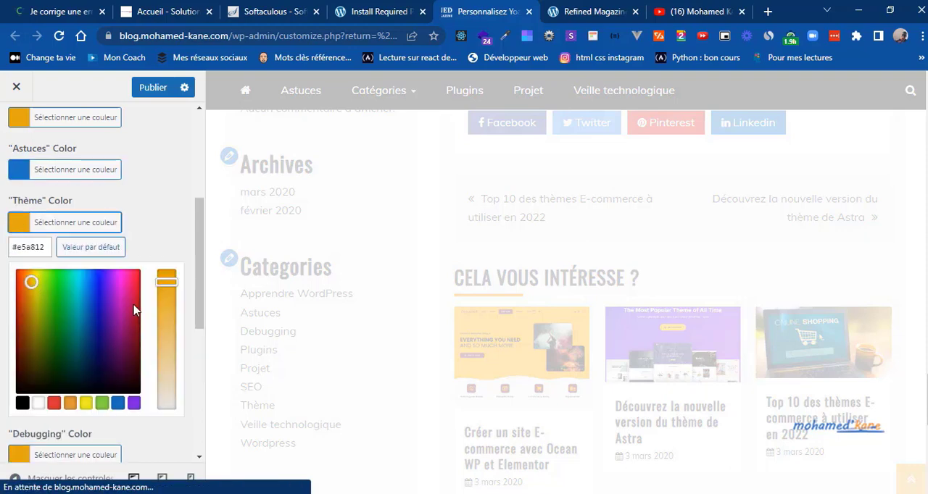
left_click(101, 403)
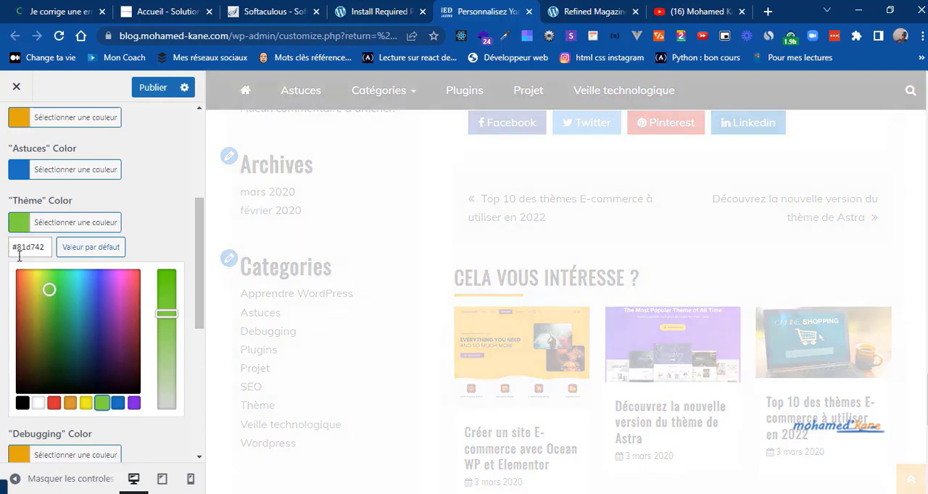
left_click(19, 224)
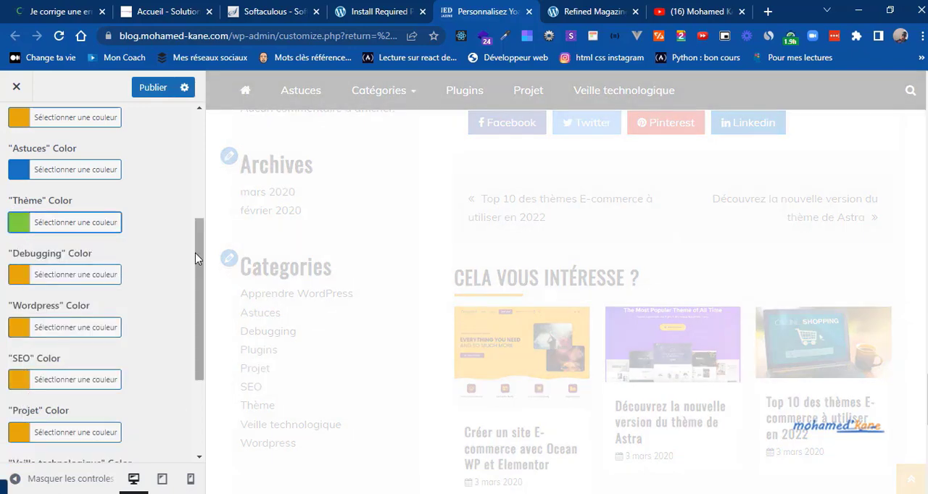
Step: Set the "Plugins" category color to green #81d742 and check the category labels in the Yoast SEO article preview
left_click_drag(199, 256, 190, 317)
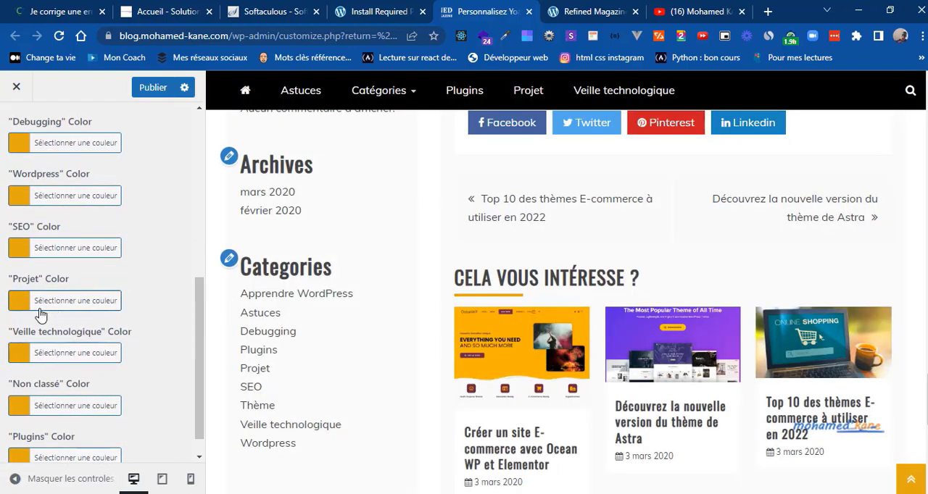
scroll(200, 364, "down", 1)
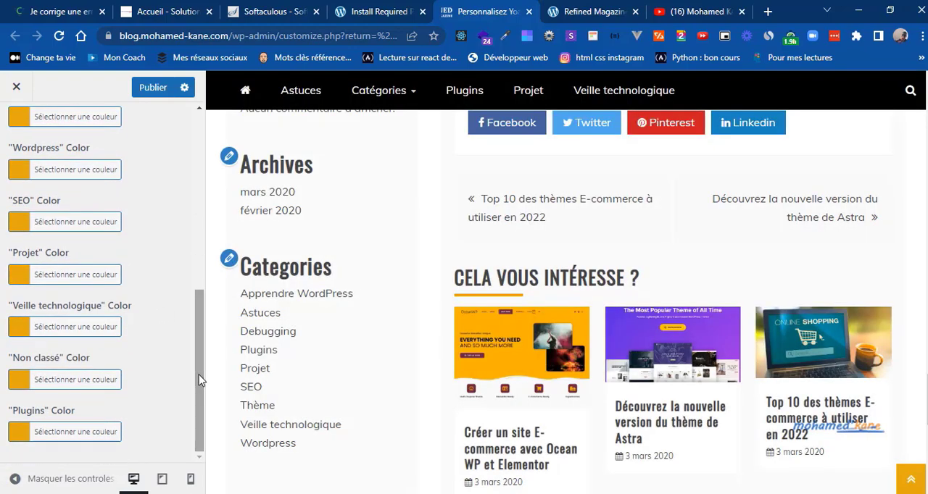
left_click(22, 432)
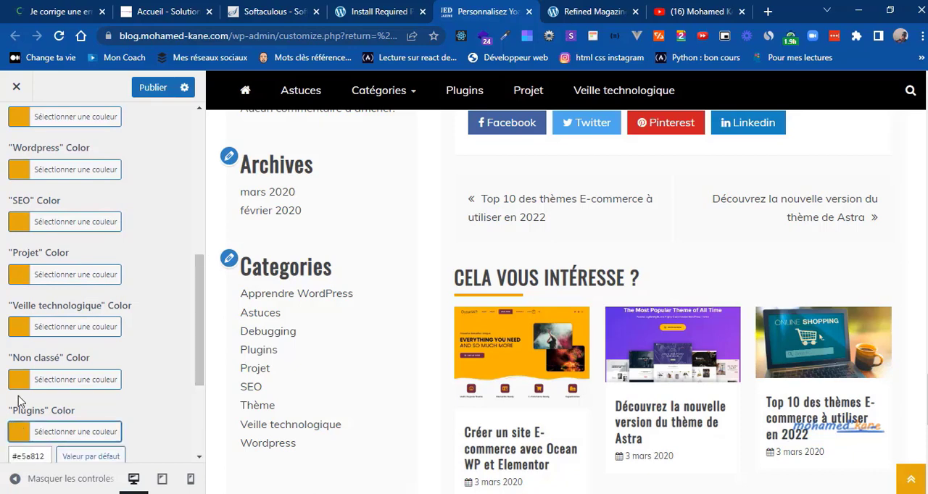
left_click(201, 408)
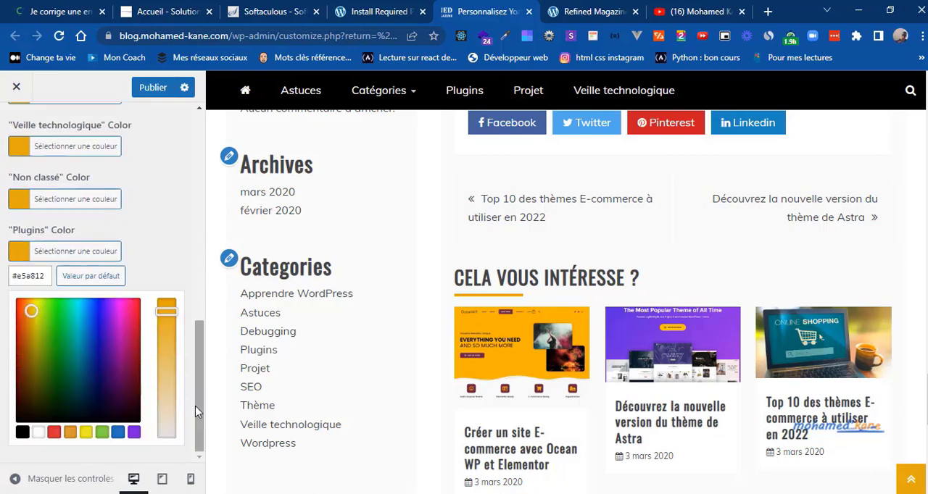
left_click(101, 432)
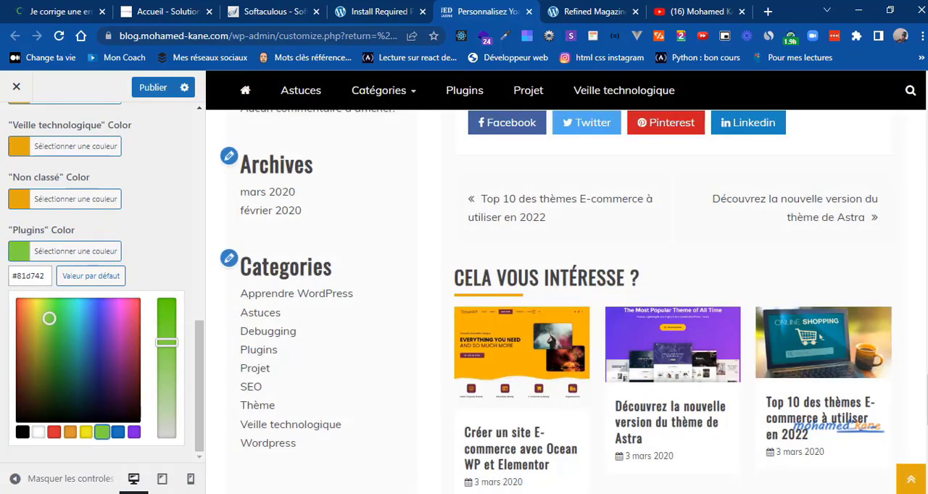
left_click_drag(927, 312, 927, 160)
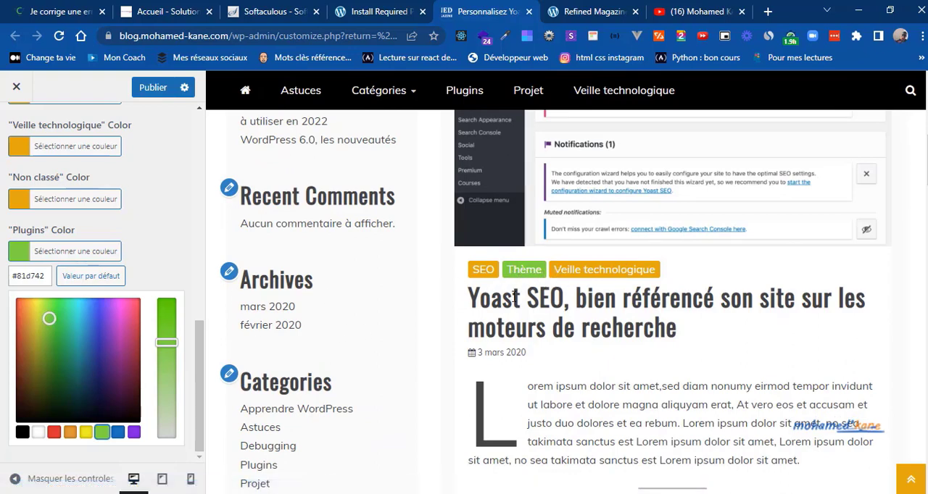
left_click(18, 251)
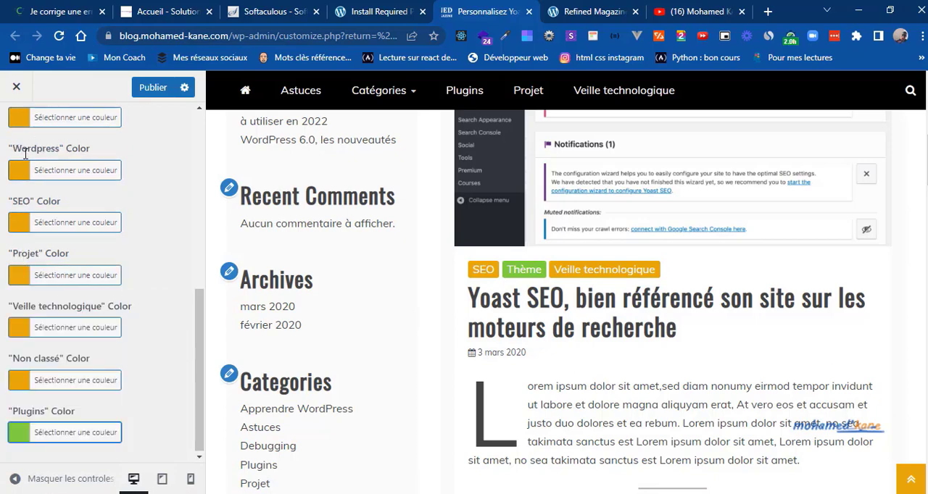
Step: Set the "Veille technologique" category color to purple #8224e3
left_click(20, 329)
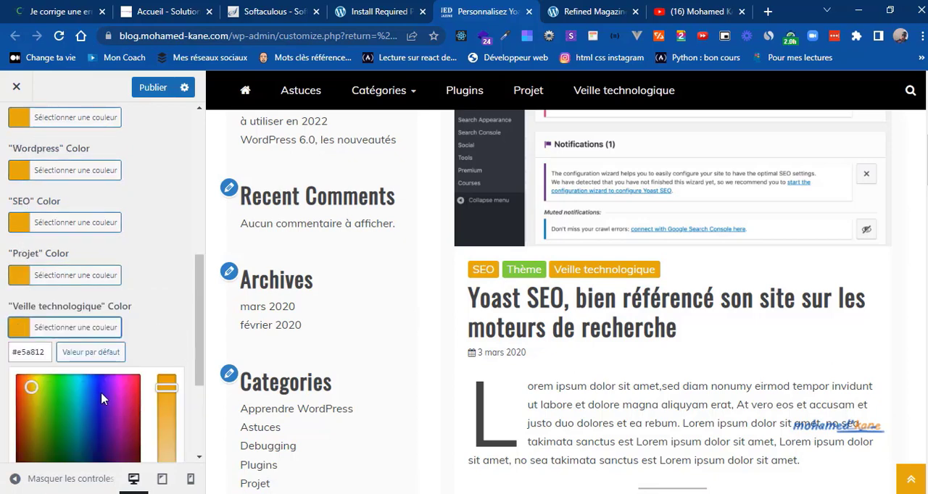
scroll(201, 399, "down", 3)
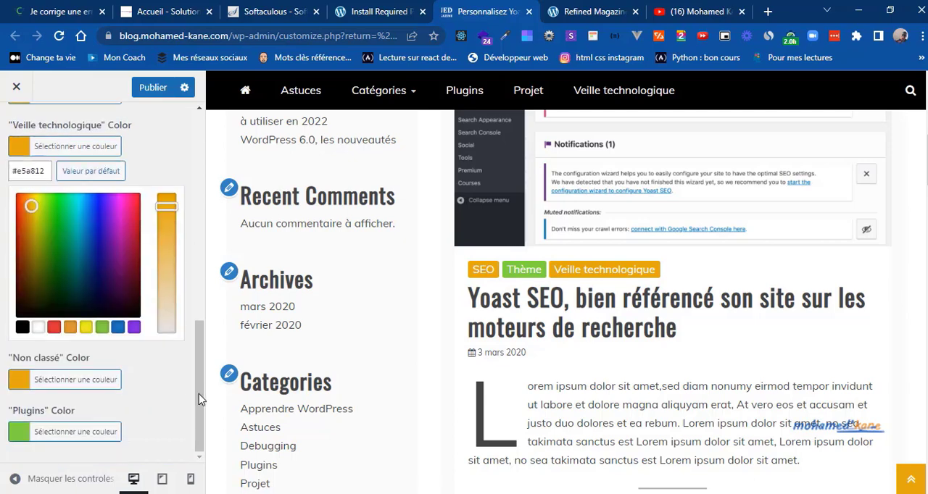
left_click(134, 327)
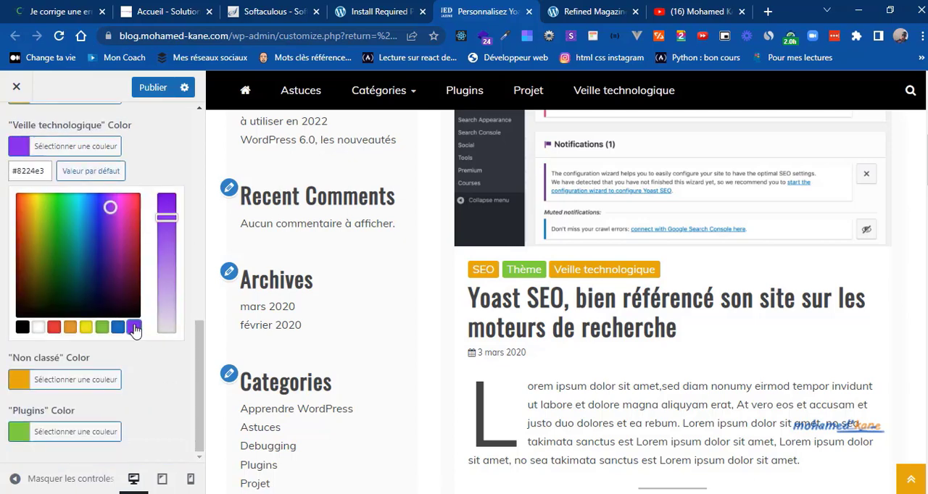
left_click(18, 142)
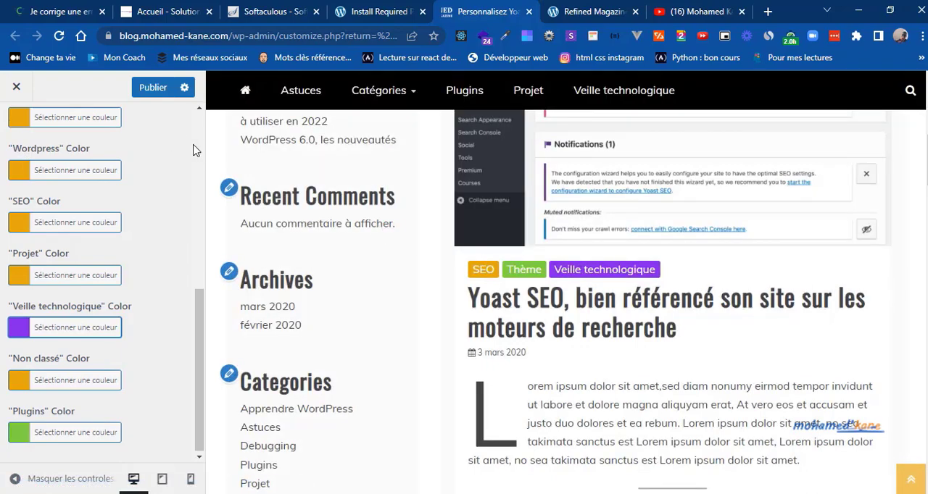
Step: Publish the category color changes and return to the Refined Magazine options
scroll(194, 150, "up", 5)
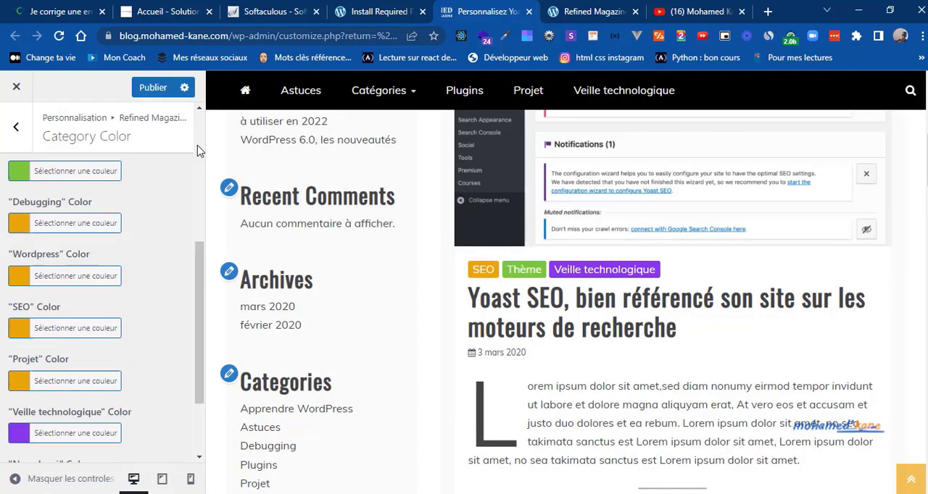
left_click(140, 87)
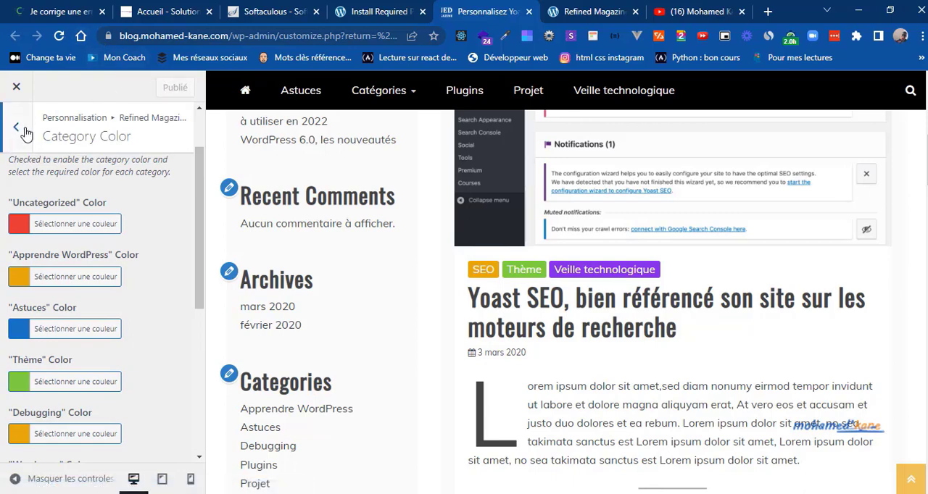
left_click(24, 133)
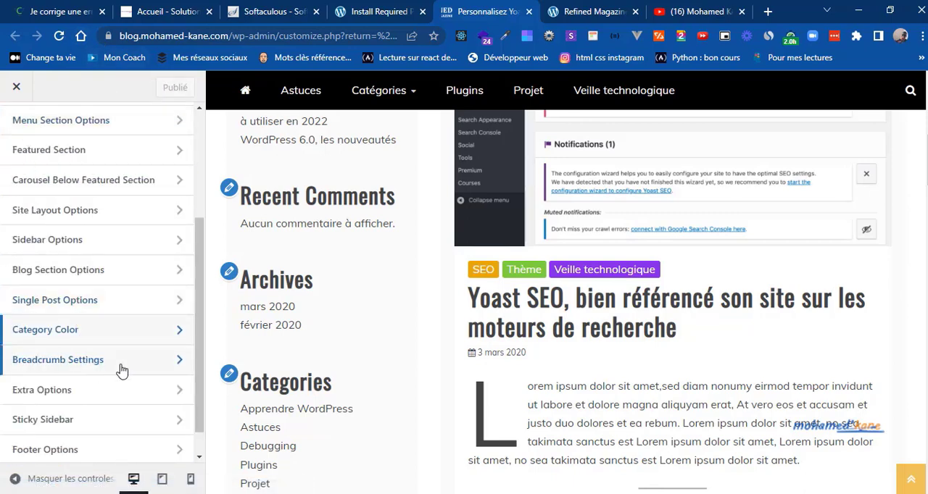
Step: In Breadcrumb Settings, switch off Enable Breadcrumb, using the breadcrumb above the Yoast SEO article in the preview as the check
left_click(122, 372)
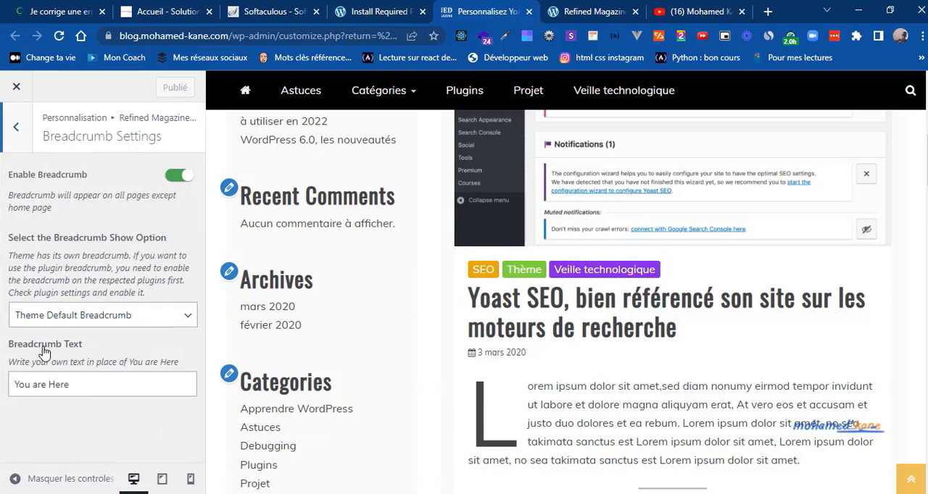
scroll(672, 305, "down", 9)
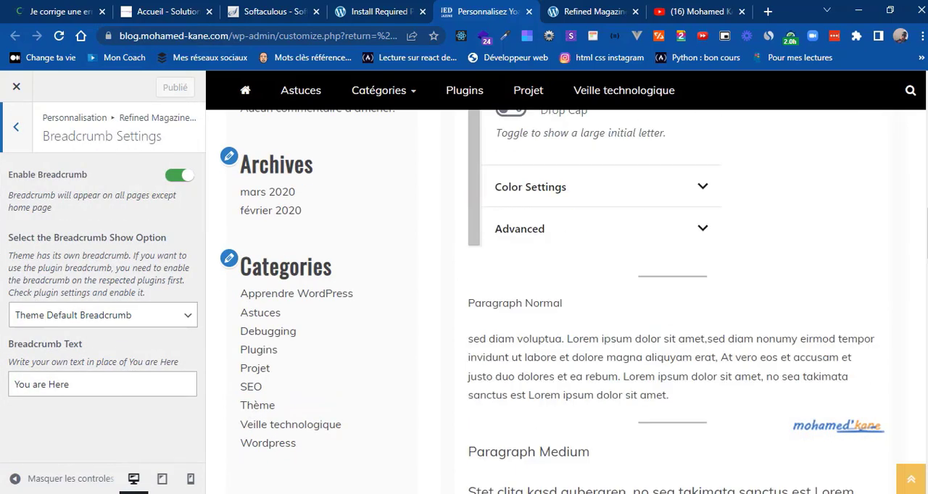
scroll(672, 304, "up", 6)
scroll(672, 305, "up", 8)
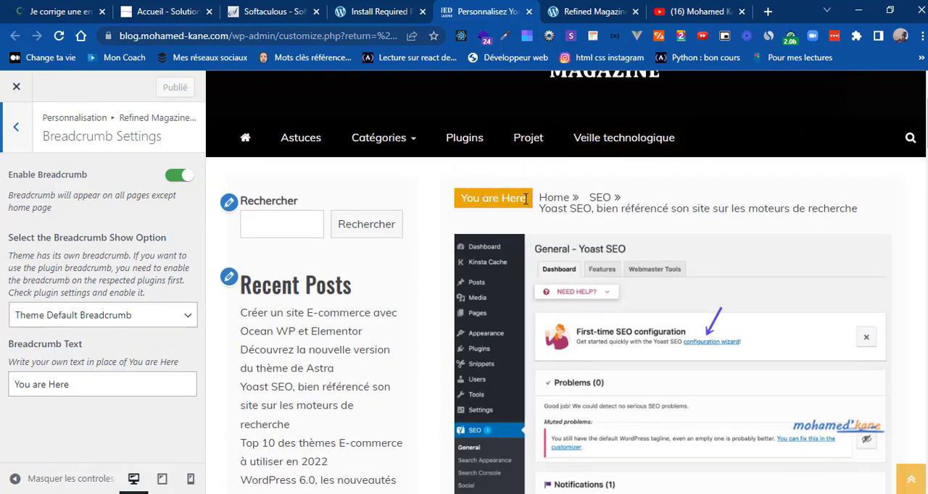
left_click(179, 175)
Step: Check how the breadcrumb is displayed above the "Je corrige une erreur 404" article on the reference blog
left_click(22, 7)
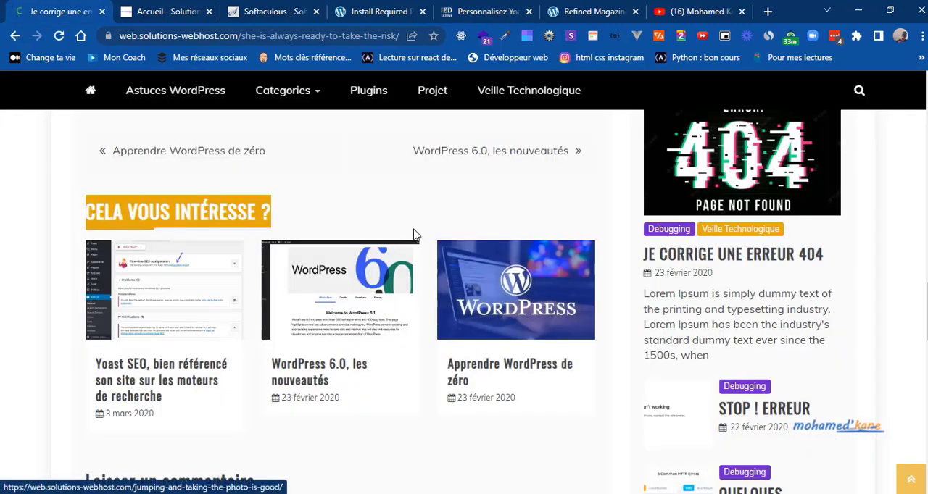
scroll(455, 210, "up", 10)
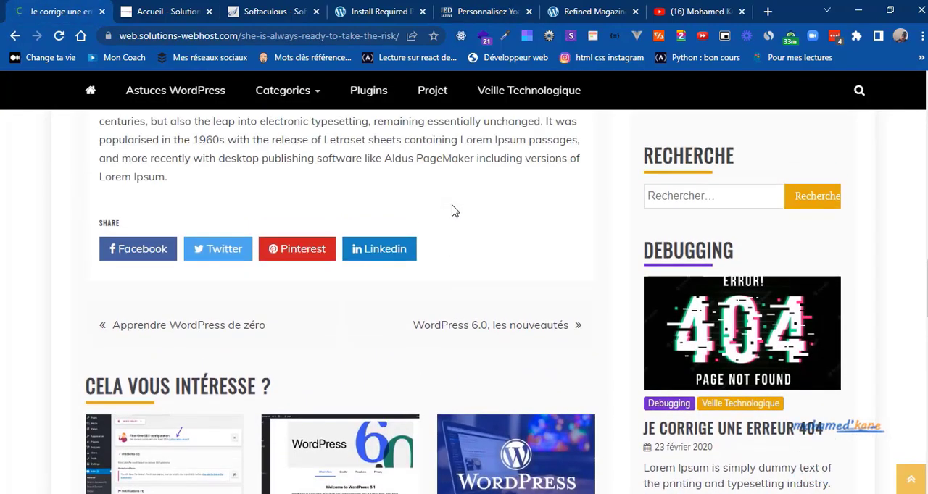
scroll(454, 210, "up", 6)
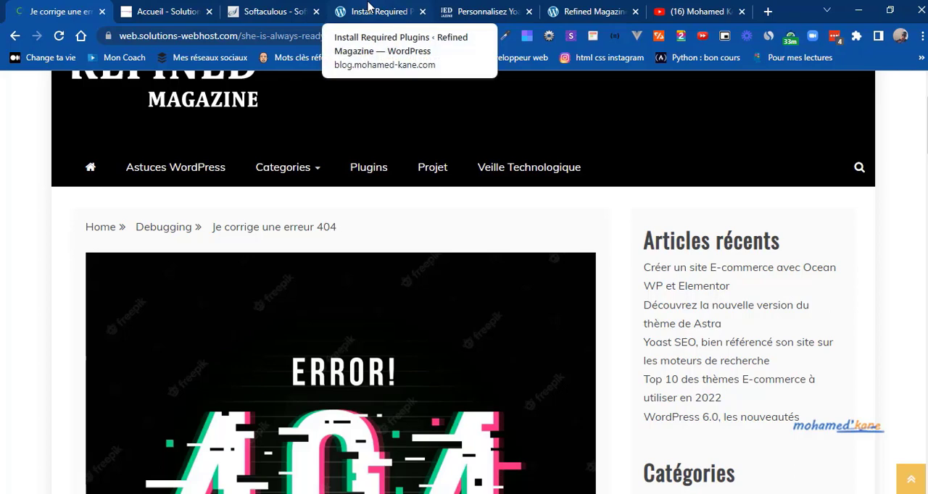
Step: Switch back to the customizer, review the Yoast SEO article without its breadcrumb in the preview and return to the Refined Magazine options
left_click(475, 11)
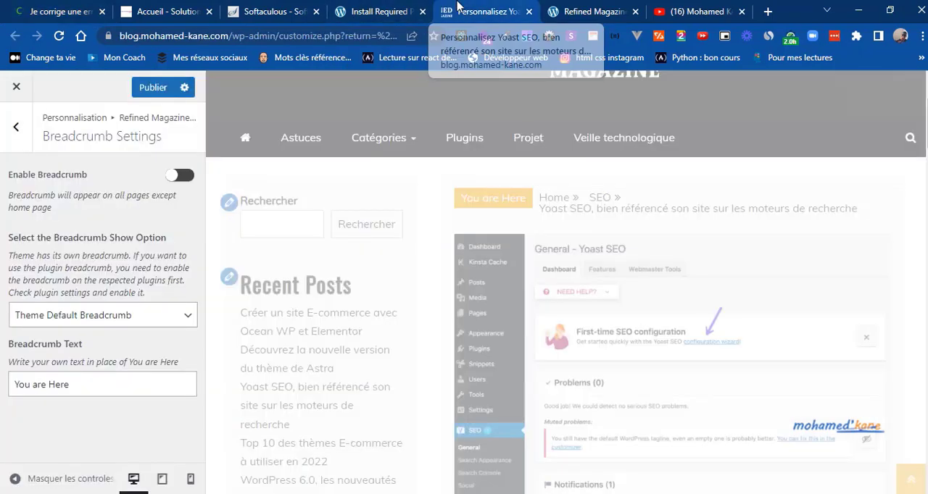
mouse_move(398, 187)
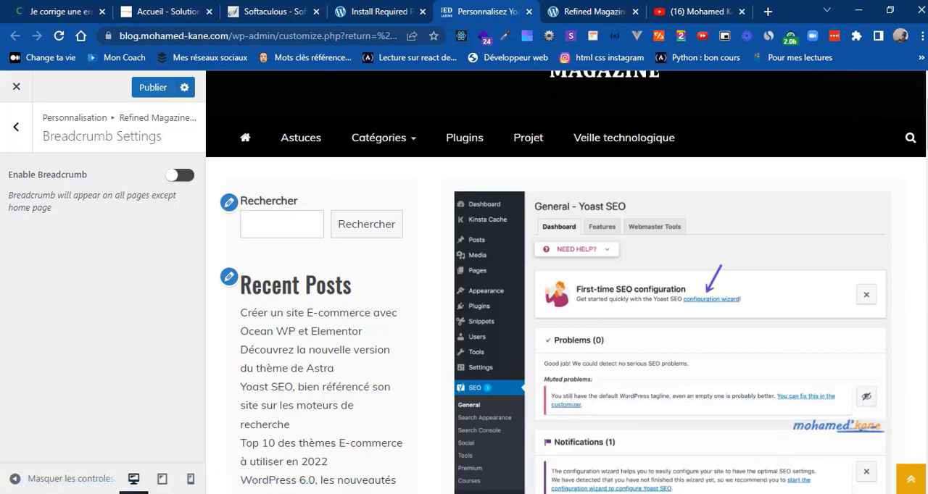
scroll(565, 290, "down", 7)
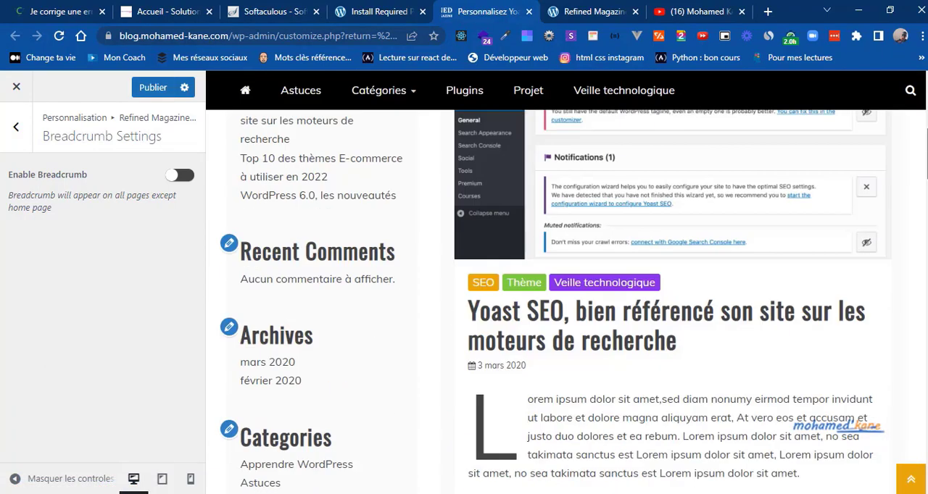
scroll(830, 101, "up", 8)
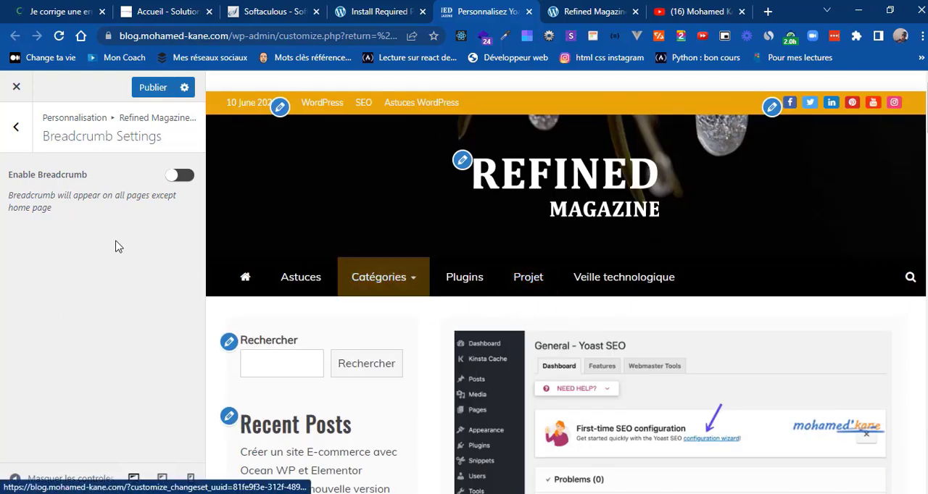
left_click(32, 133)
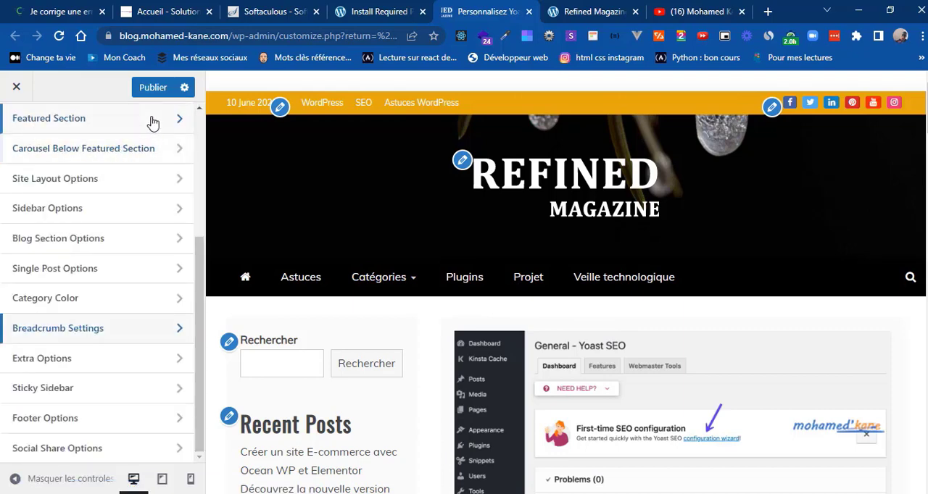
left_click(152, 88)
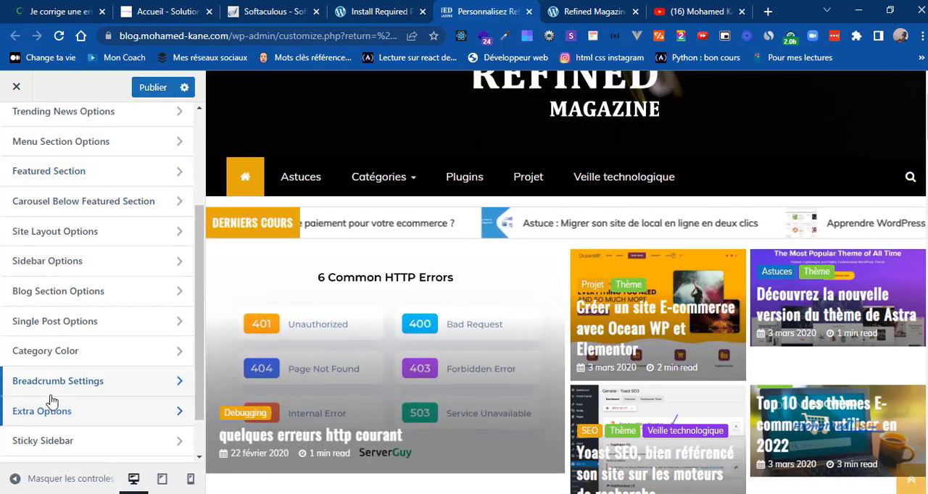
Step: In Extra Options, switch on Hide Front Page Content and switch off Hide Post Formats Icons, then return to the options list
left_click(116, 413)
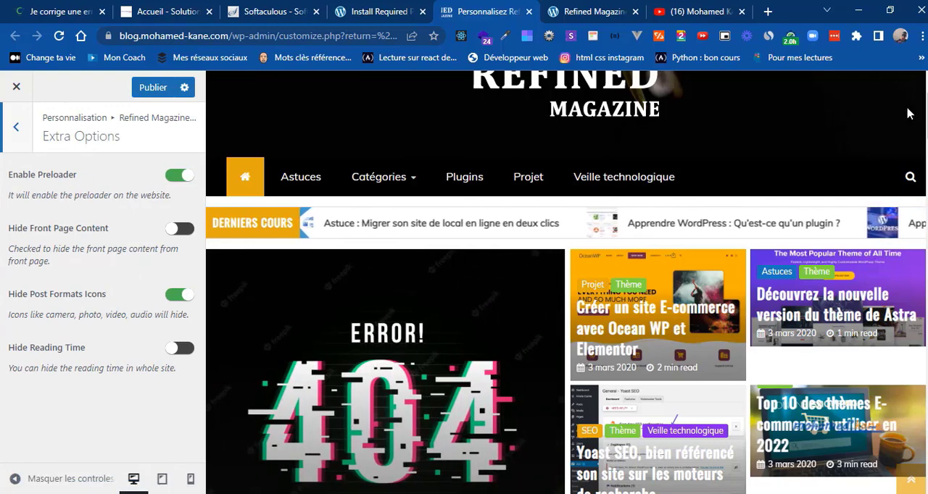
scroll(567, 282, "down", 5)
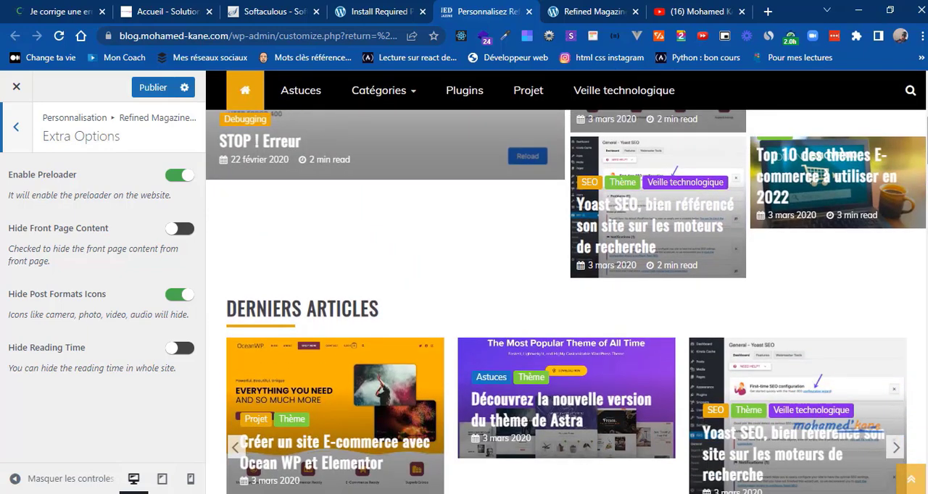
scroll(567, 282, "up", 5)
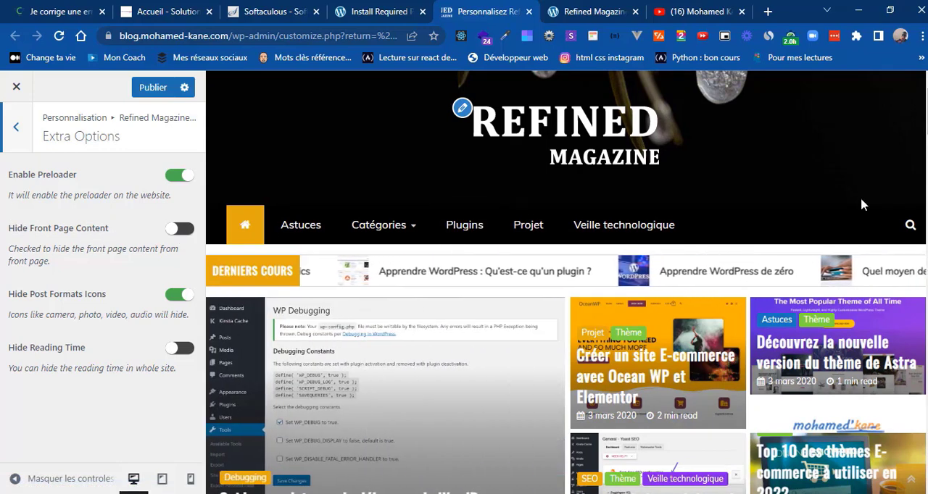
scroll(925, 187, "down", 6)
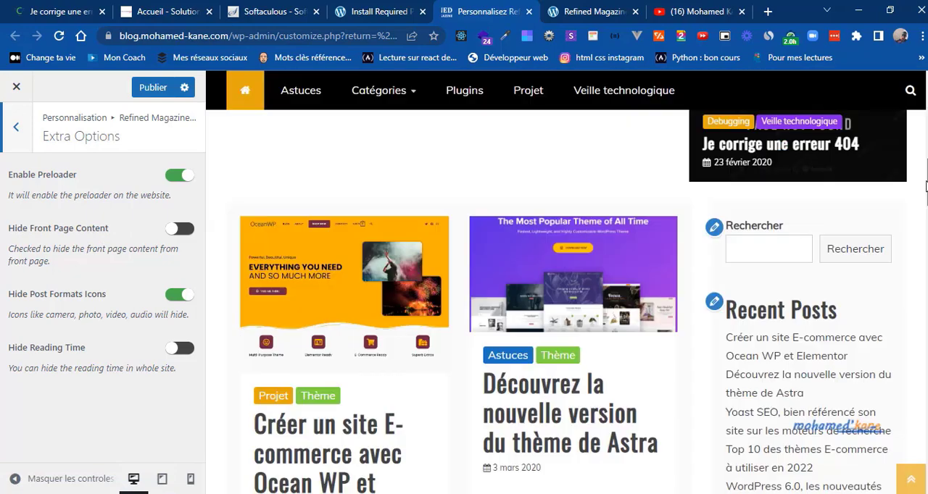
mouse_move(927, 187)
left_mouse_down()
mouse_move(926, 239)
mouse_move(926, 179)
left_mouse_up()
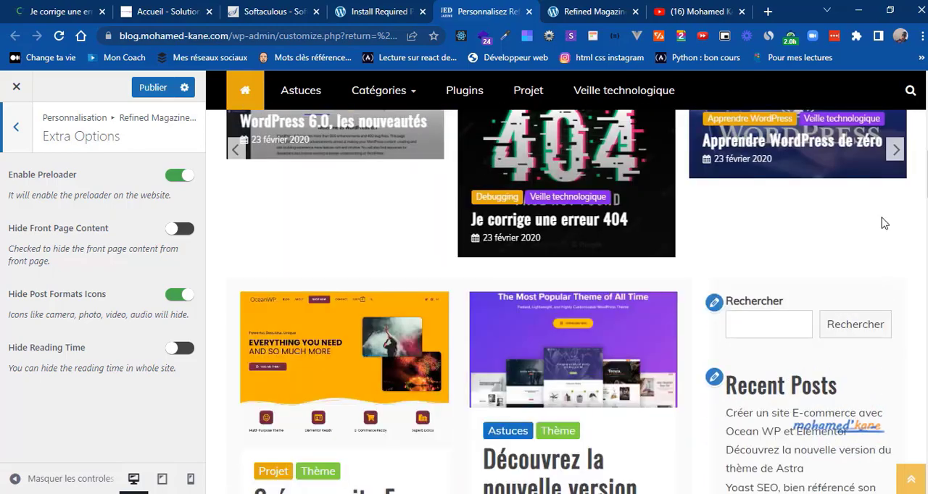
left_click(192, 232)
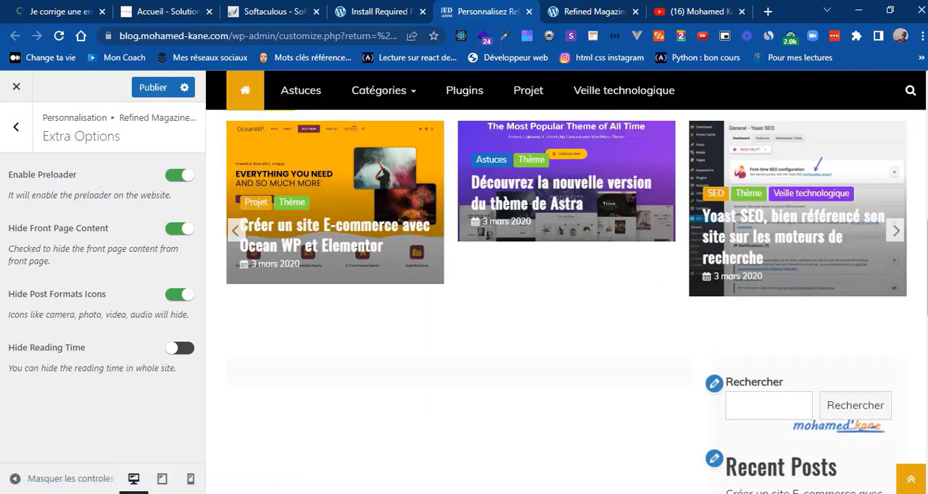
mouse_move(926, 271)
left_mouse_down()
mouse_move(926, 387)
mouse_move(926, 254)
left_mouse_up()
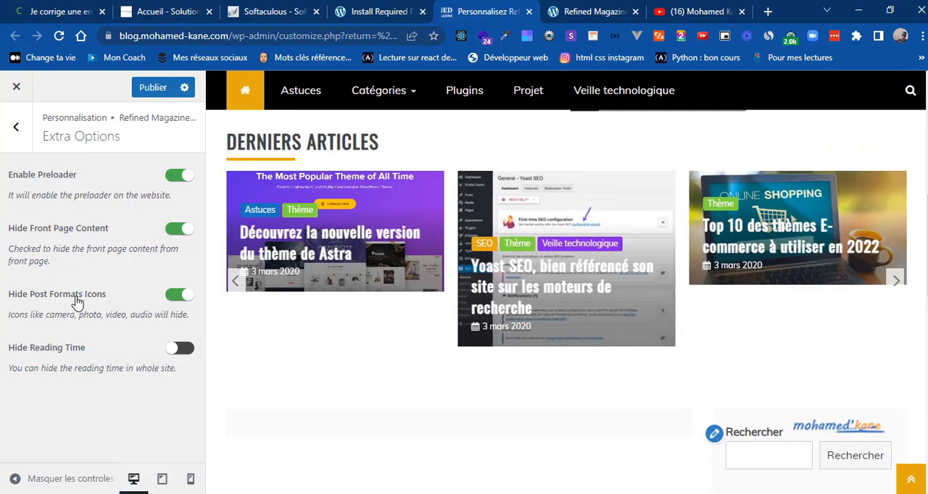
left_click(179, 299)
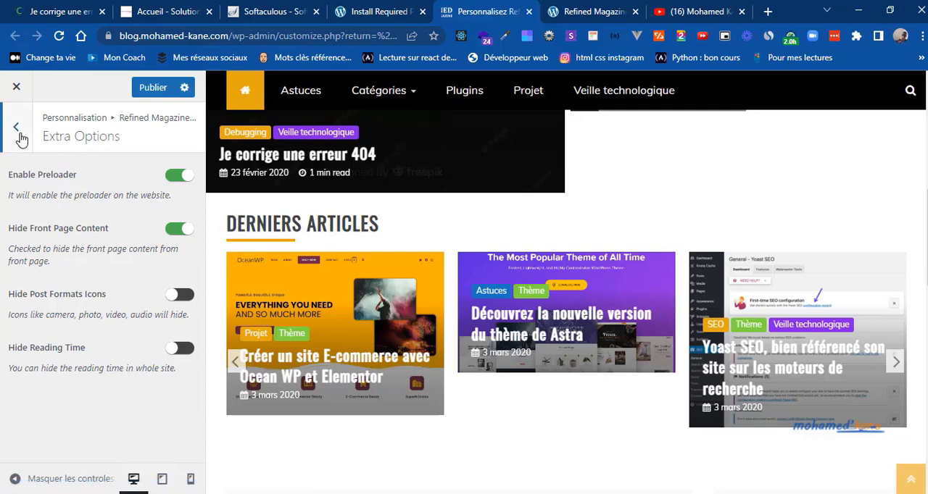
left_click(19, 135)
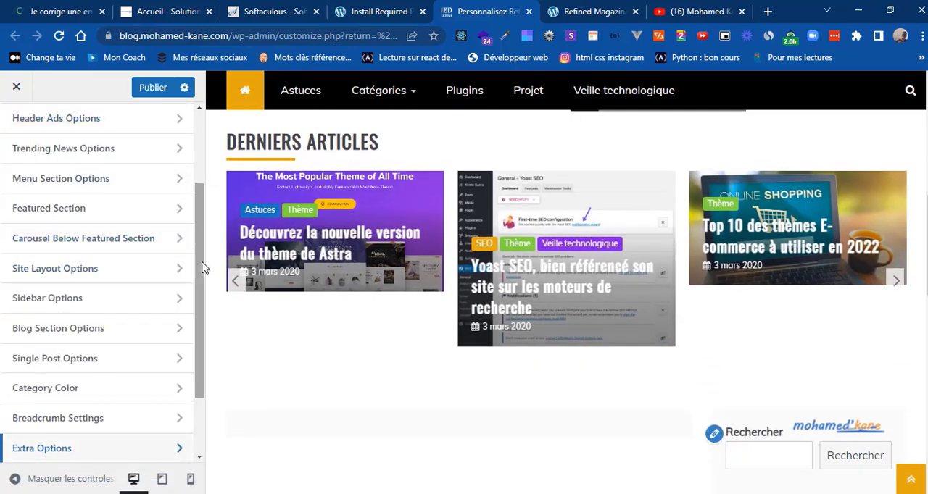
Step: Open the Sticky Sidebar settings and publish the pending customizer changes
left_click_drag(196, 265, 196, 327)
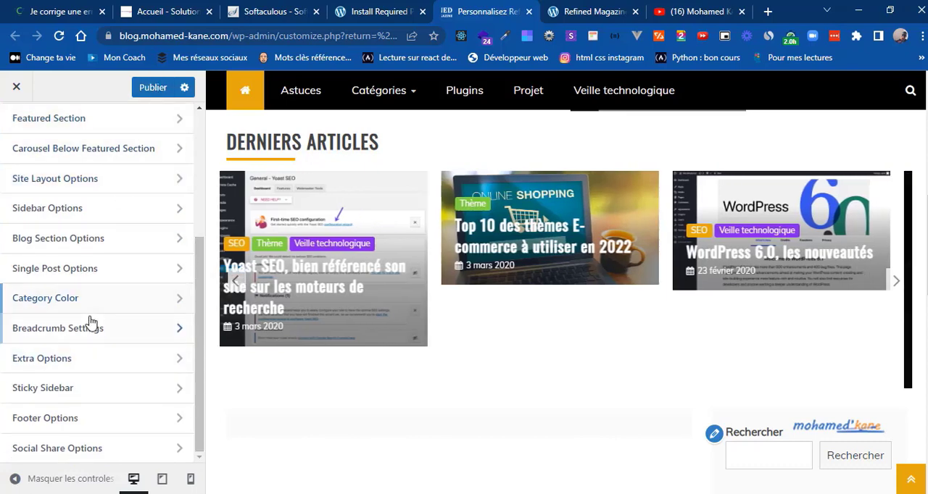
left_click(129, 389)
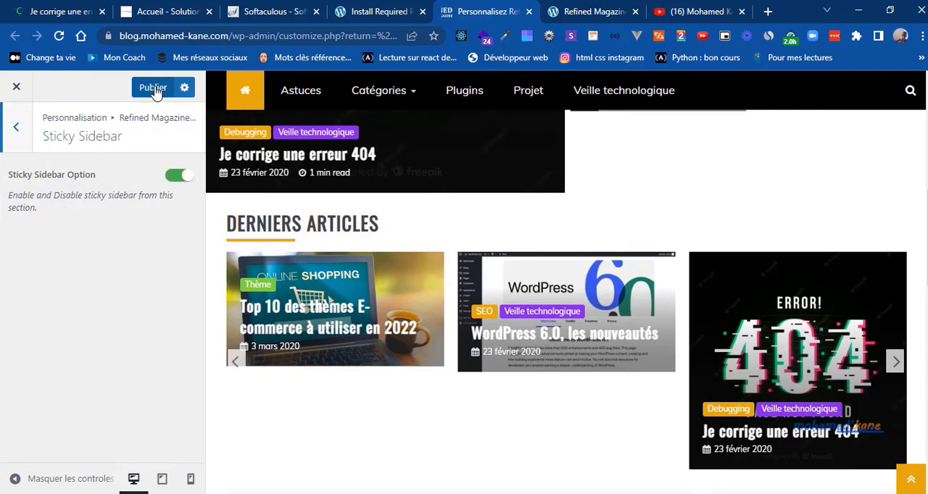
left_click(153, 88)
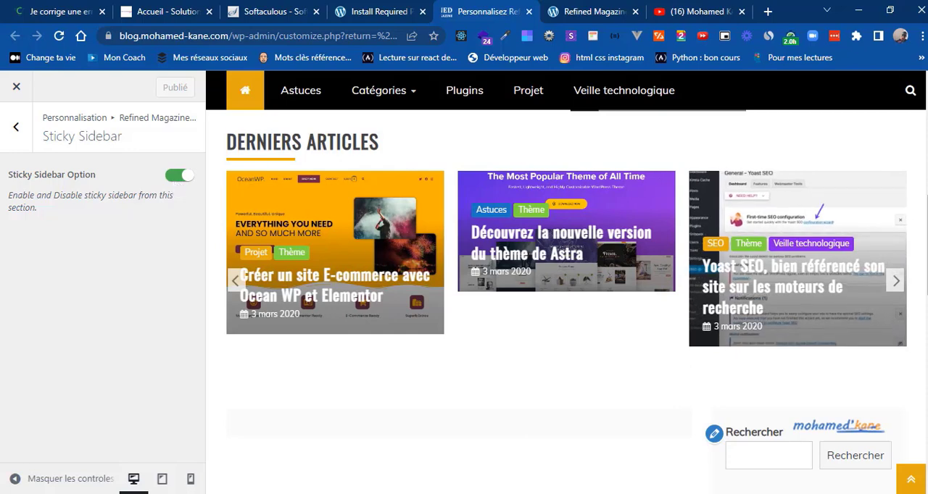
Step: Examine the sidebar's behavior along the home page preview, down to the Categories widget, and go back to the Refined Magazine options
scroll(565, 290, "down", 9)
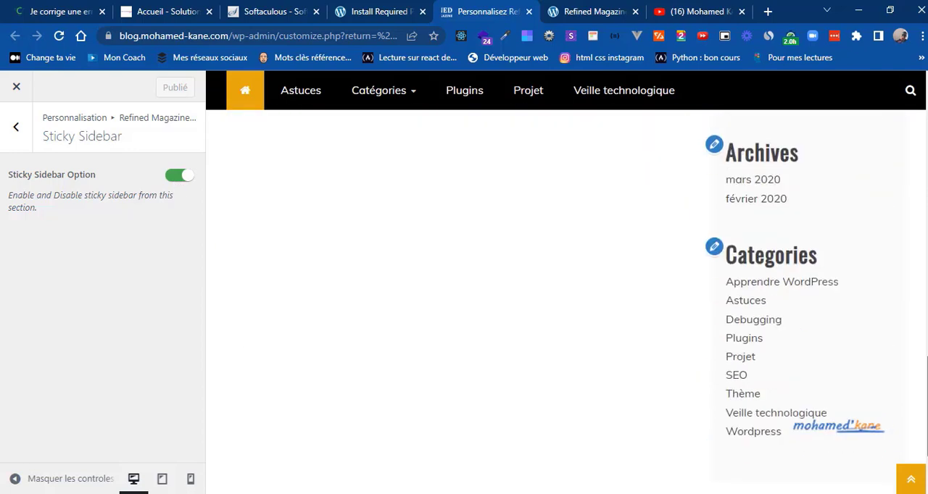
scroll(566, 290, "down", 1)
scroll(566, 290, "up", 5)
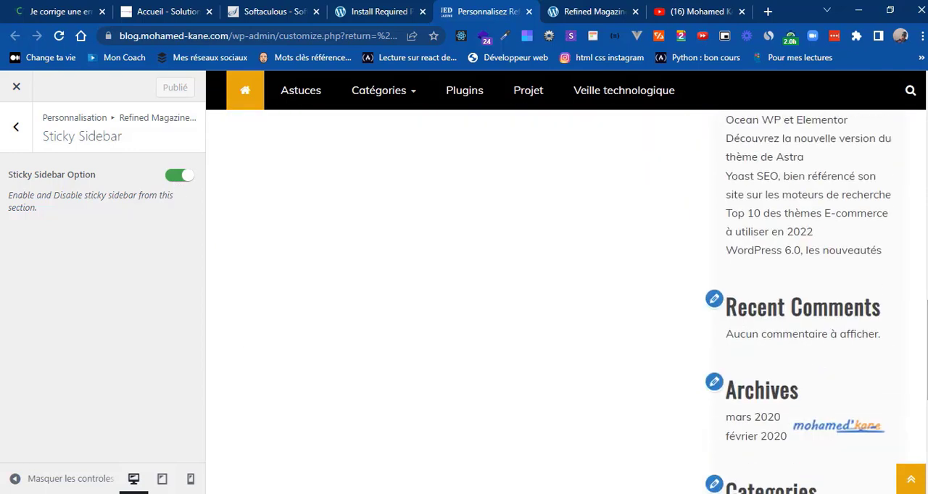
scroll(565, 290, "up", 3)
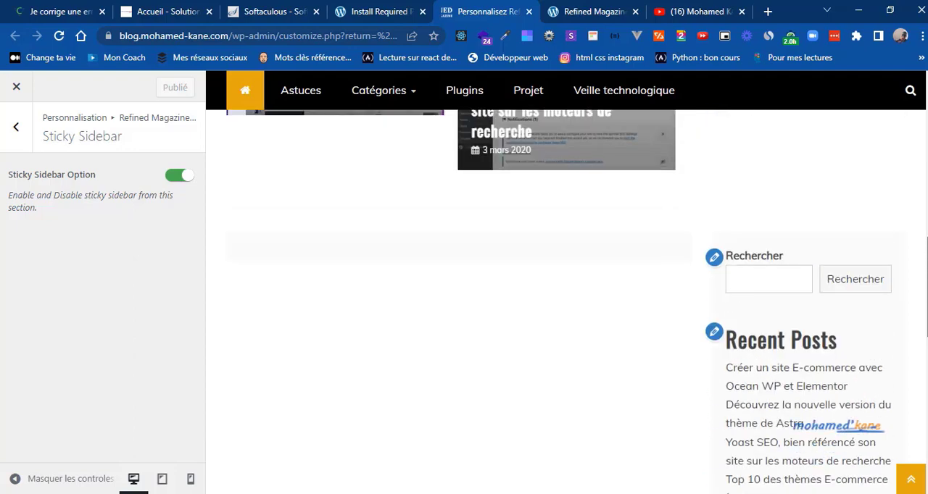
scroll(566, 290, "down", 3)
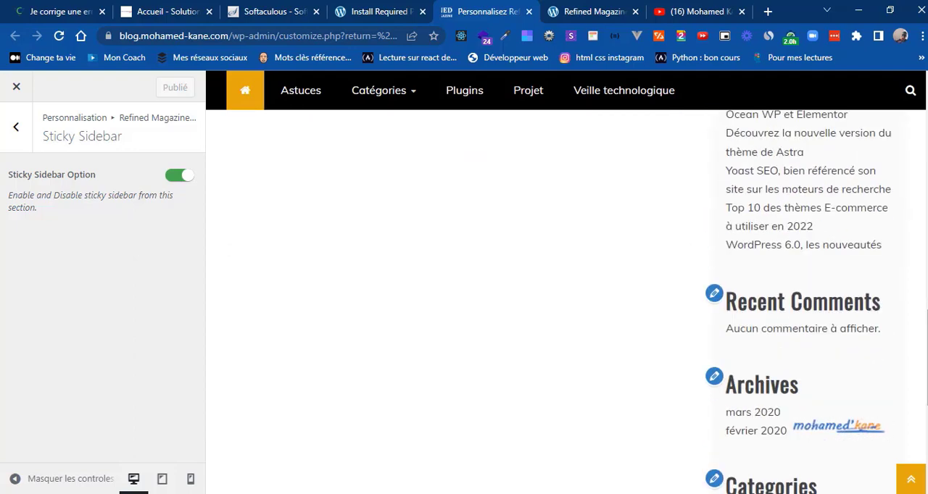
scroll(565, 290, "down", 3)
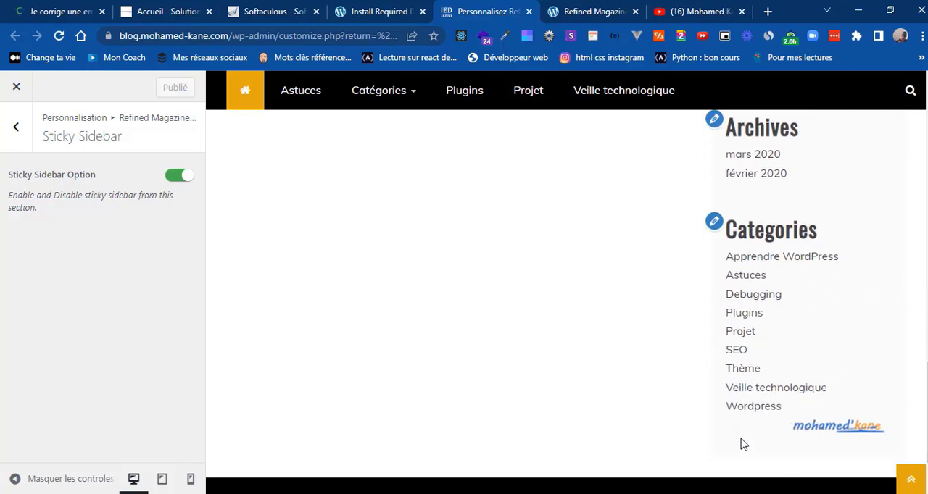
left_click(26, 151)
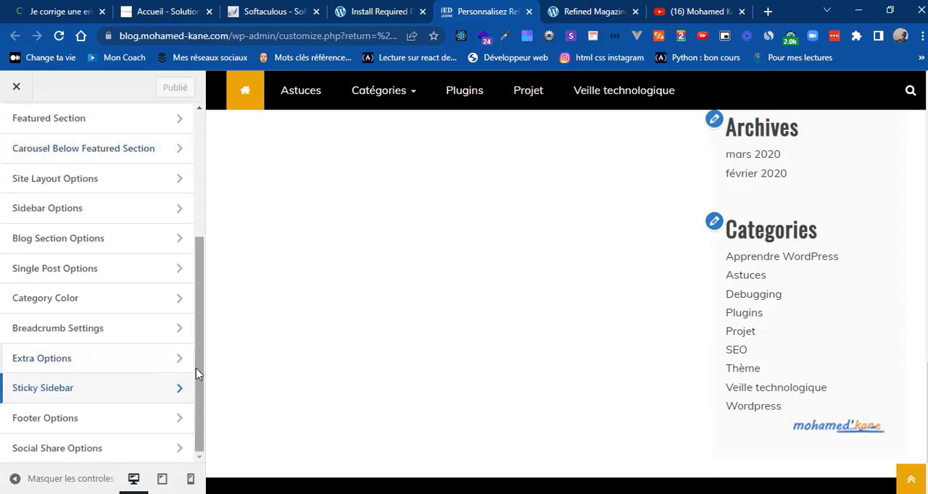
Step: Look at the copyright text in Footer Options, browse the reference blog's 404 article for comparison, and return to the options list
left_click(163, 427)
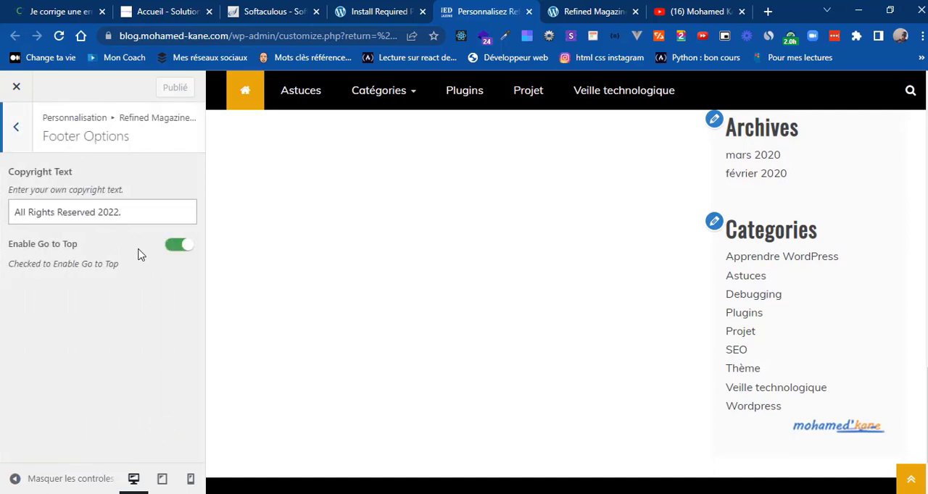
triple_click(57, 215)
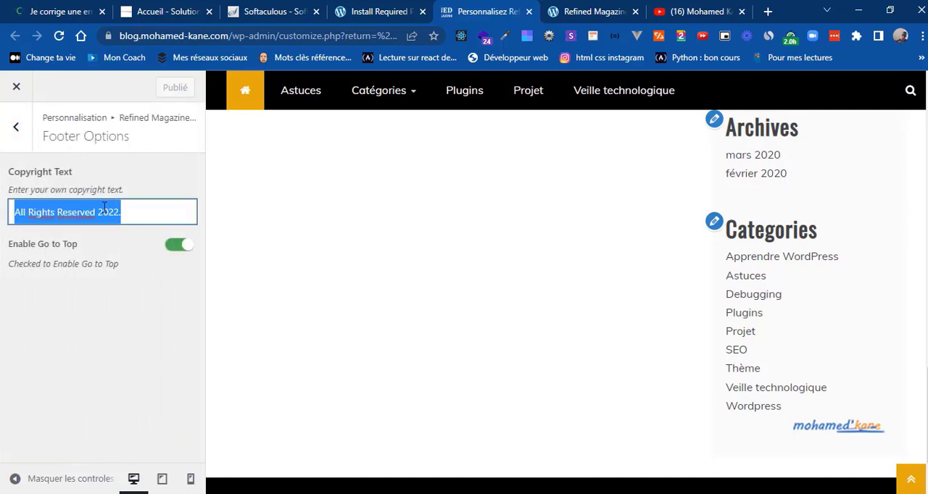
left_click(70, 9)
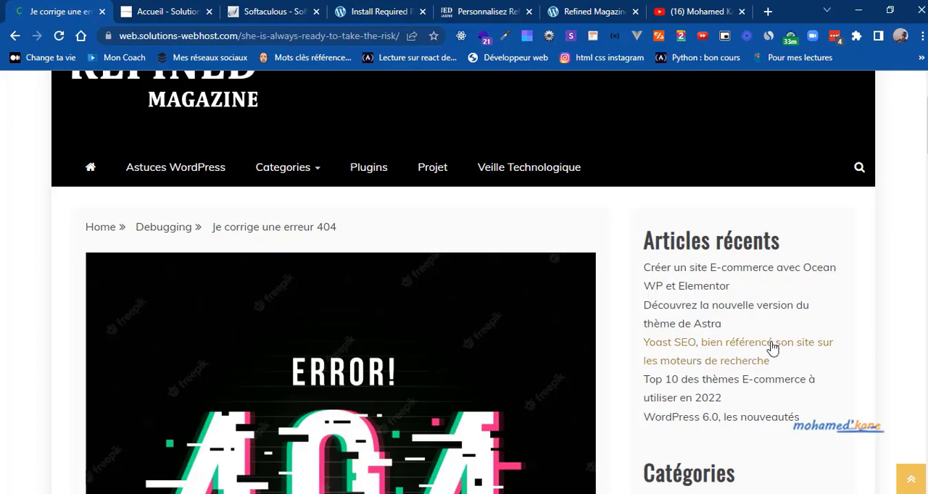
scroll(770, 348, "down", 4)
scroll(464, 282, "down", 15)
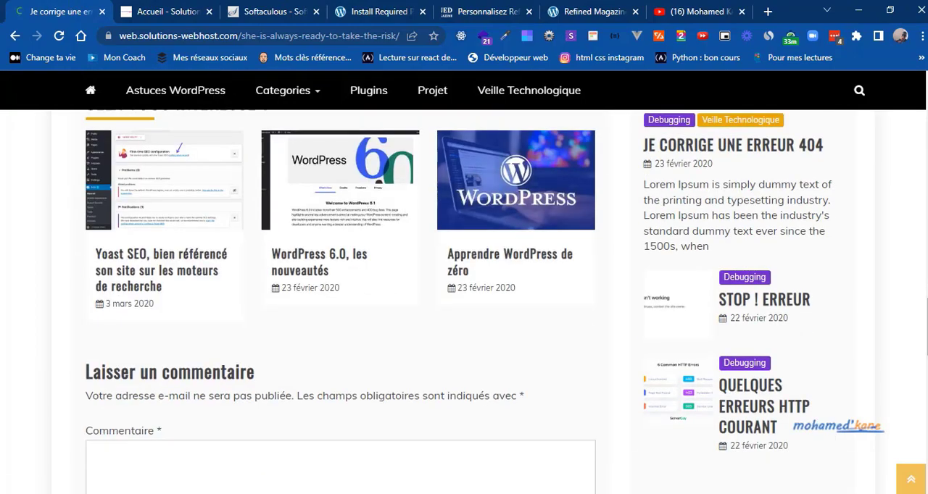
scroll(464, 290, "up", 15)
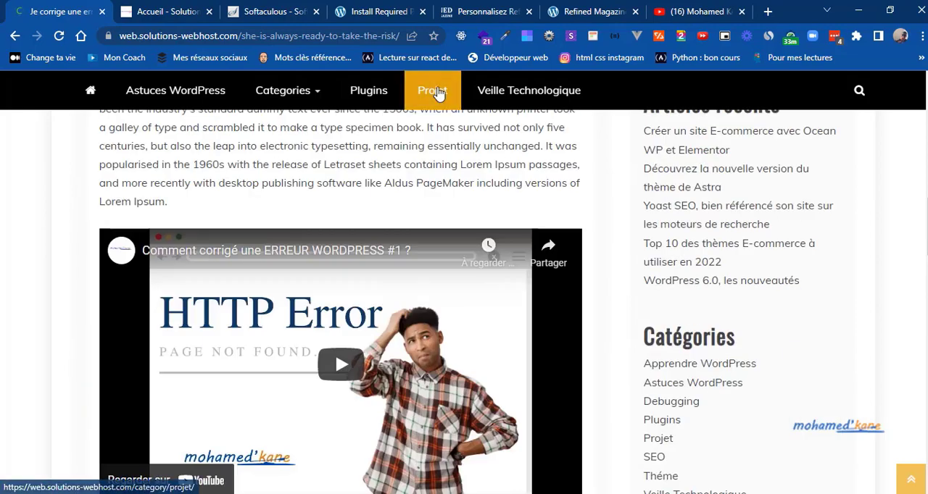
left_click(468, 13)
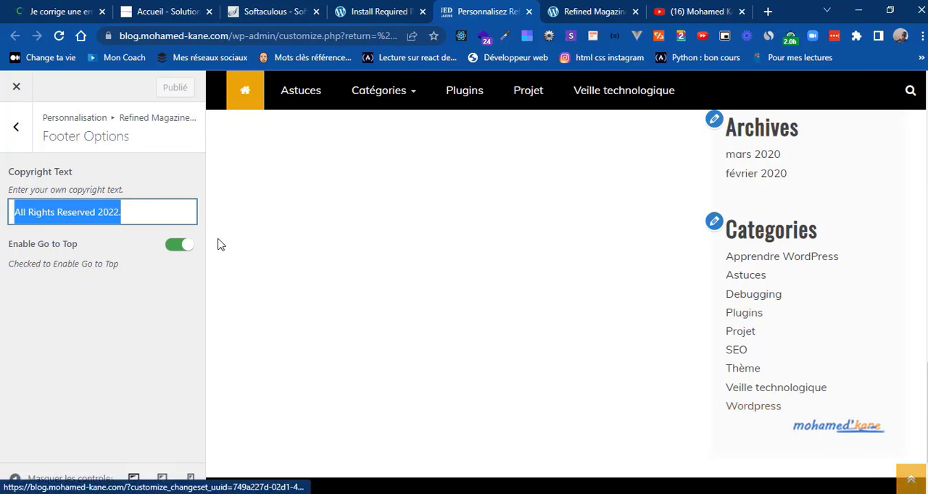
left_click(19, 135)
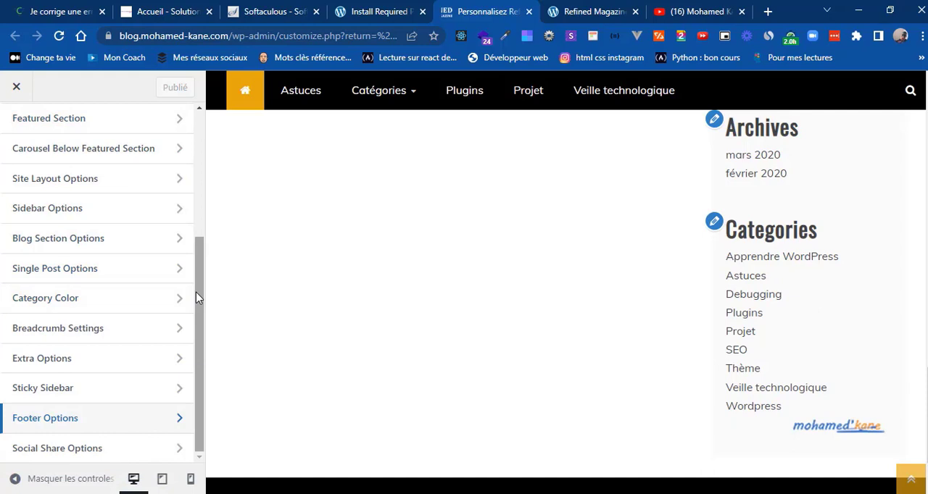
Step: In Social Share Options, switch on Enable Social Sharing and publish the change
left_click_drag(197, 310, 197, 350)
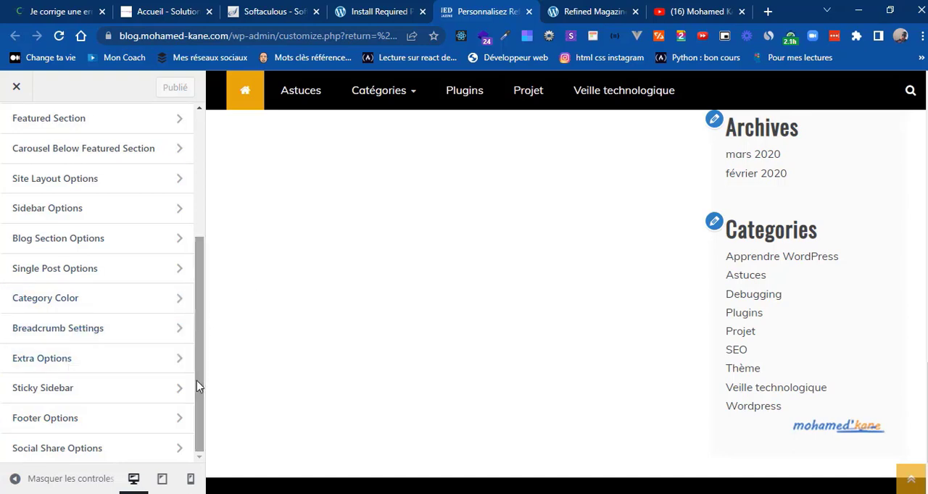
left_click(142, 449)
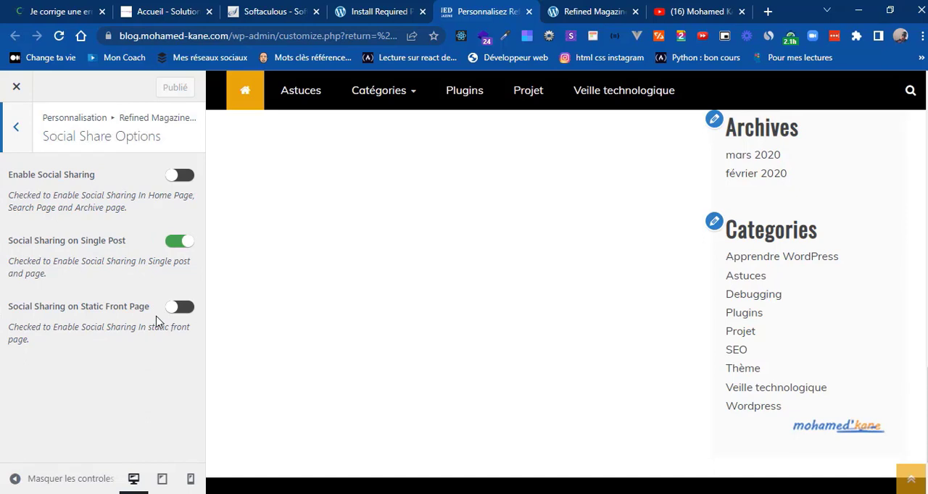
left_click(181, 174)
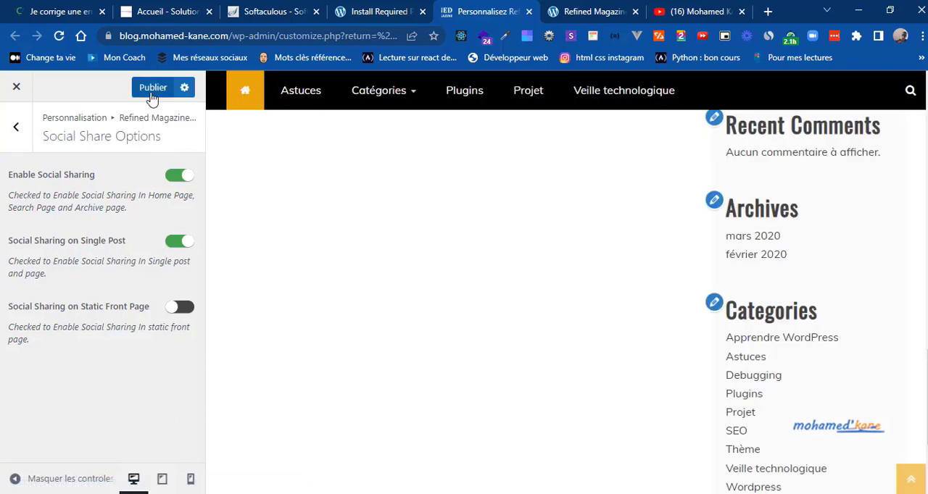
left_click(151, 90)
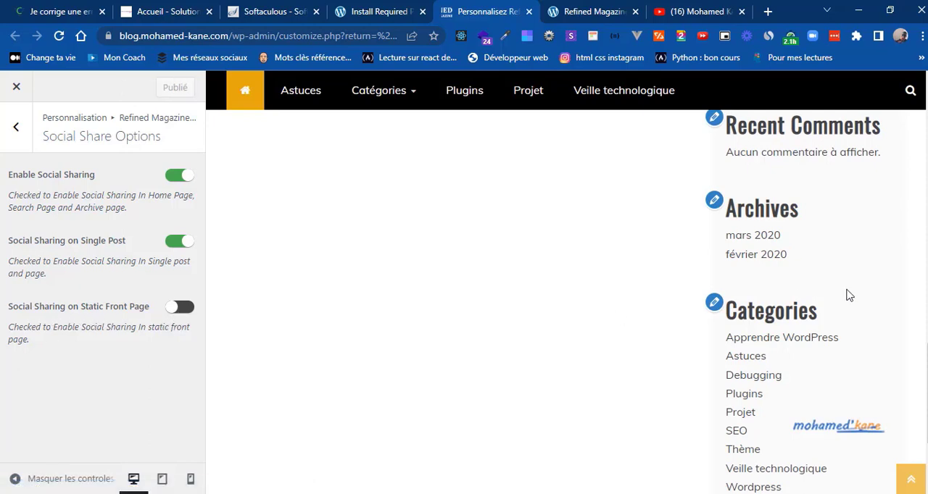
Step: Leave Social Share Options and the Refined Magazine options, open the Home Page Widget Area, and dismiss its block widgets welcome guide
left_click(907, 479)
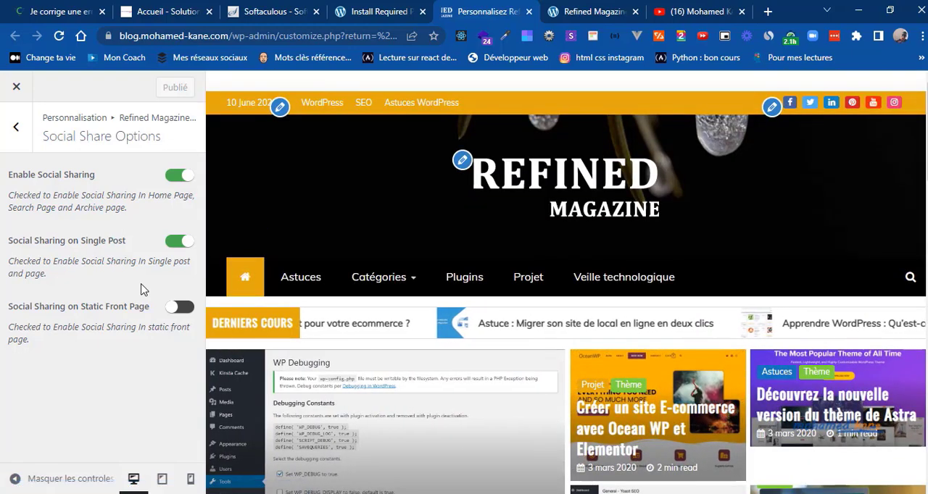
left_click(16, 126)
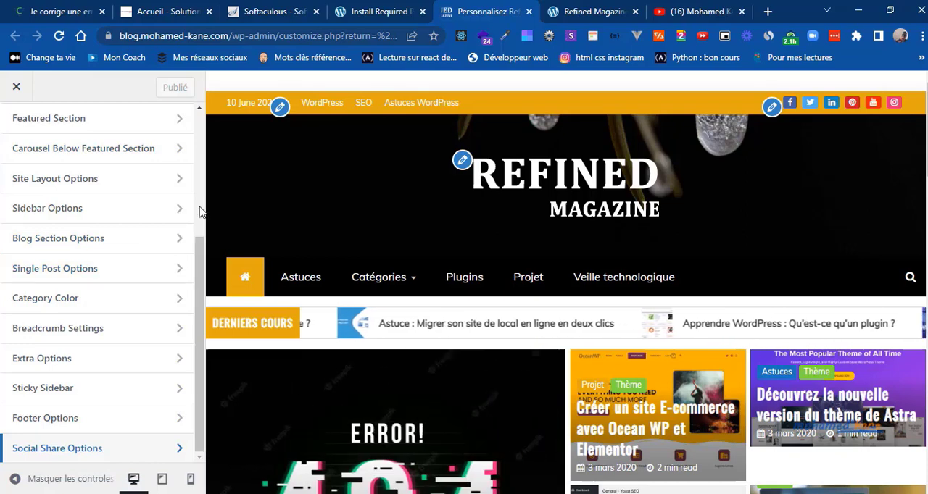
scroll(202, 211, "up", 5)
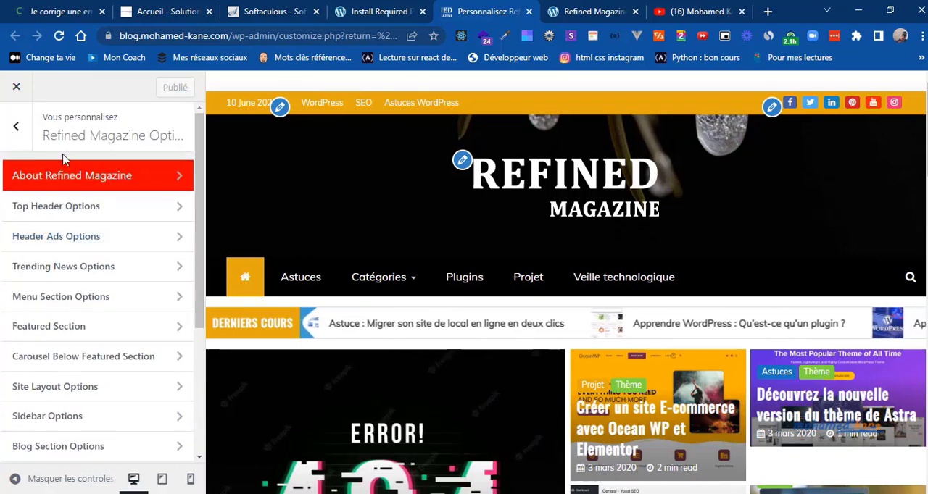
left_click(15, 128)
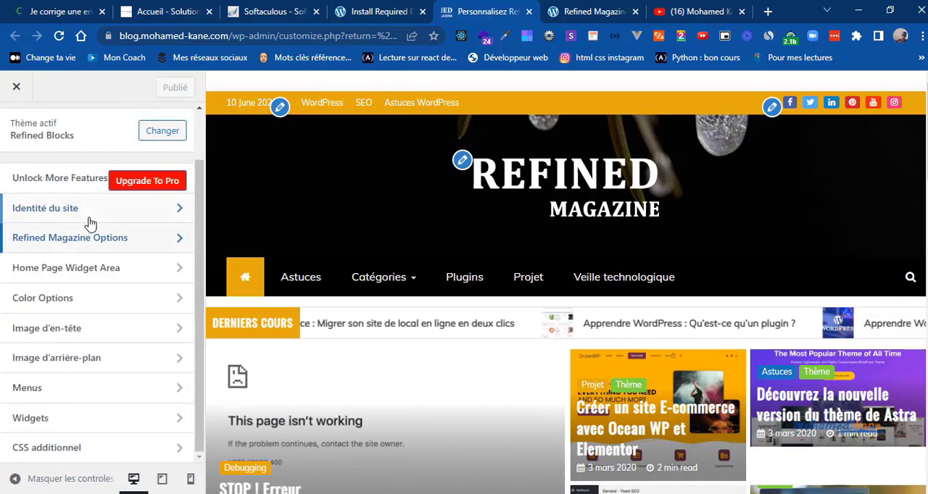
left_click(131, 269)
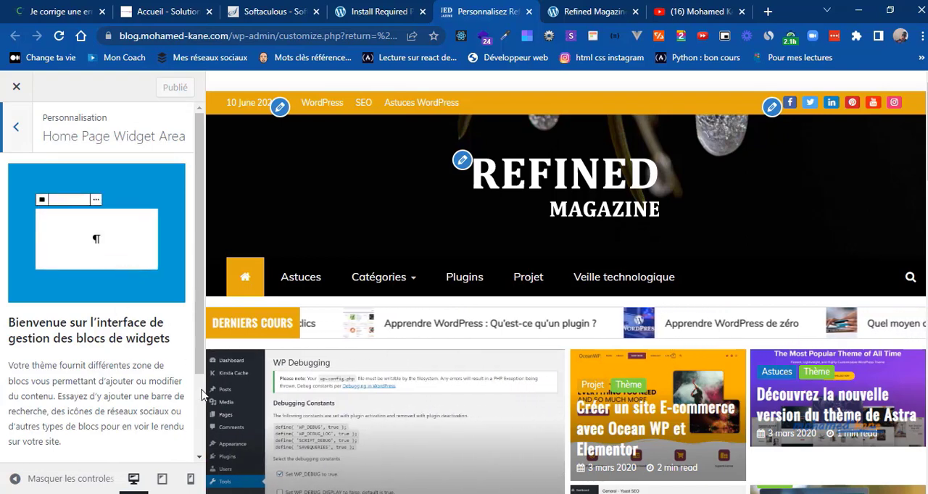
scroll(174, 384, "down", 2)
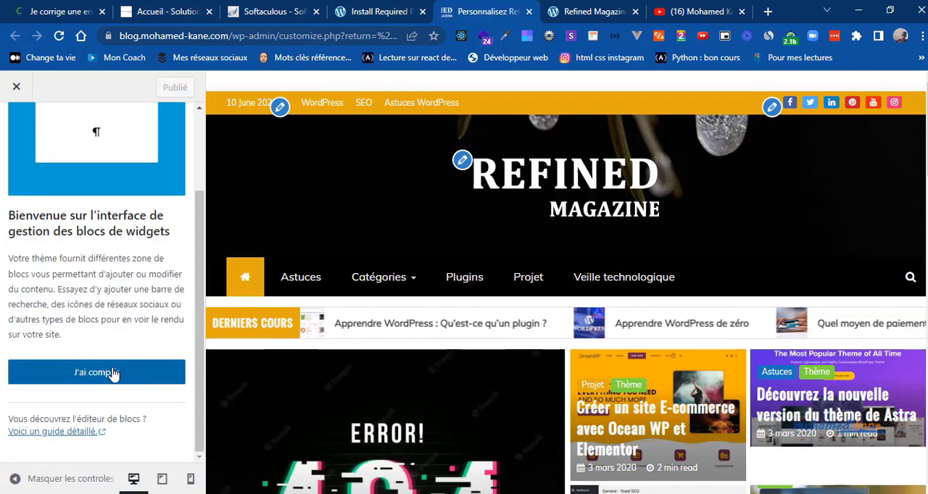
left_click(114, 372)
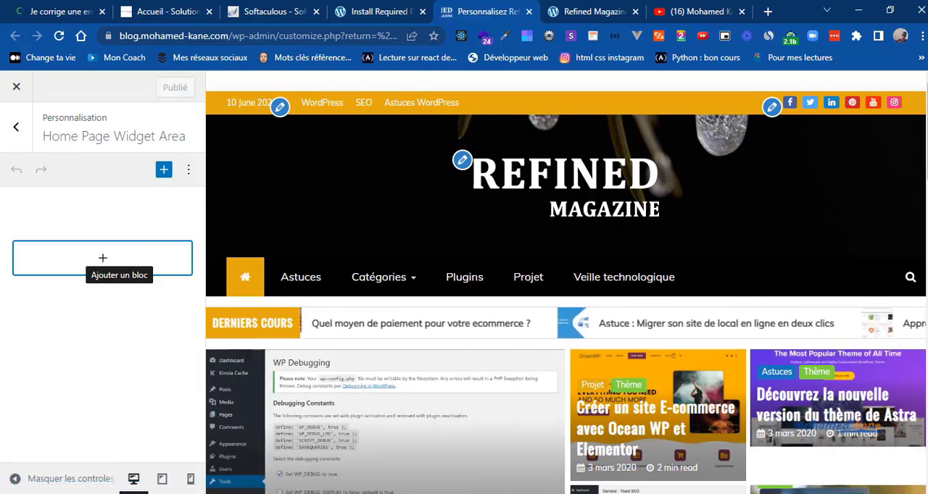
Step: Look at the empty widget area in the preview, open the block picker, and examine the reference blog's home page down to Plus de vues
scroll(922, 251, "down", 5)
scroll(922, 251, "down", 6)
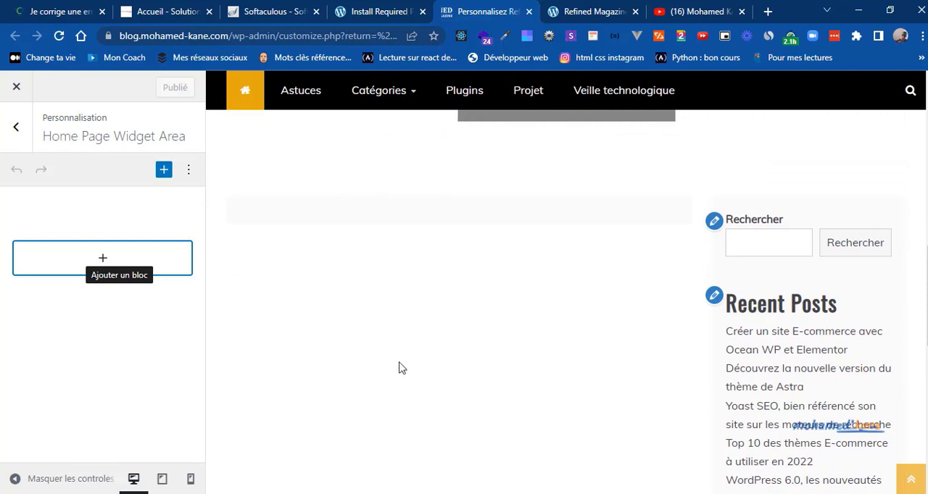
left_click(109, 260)
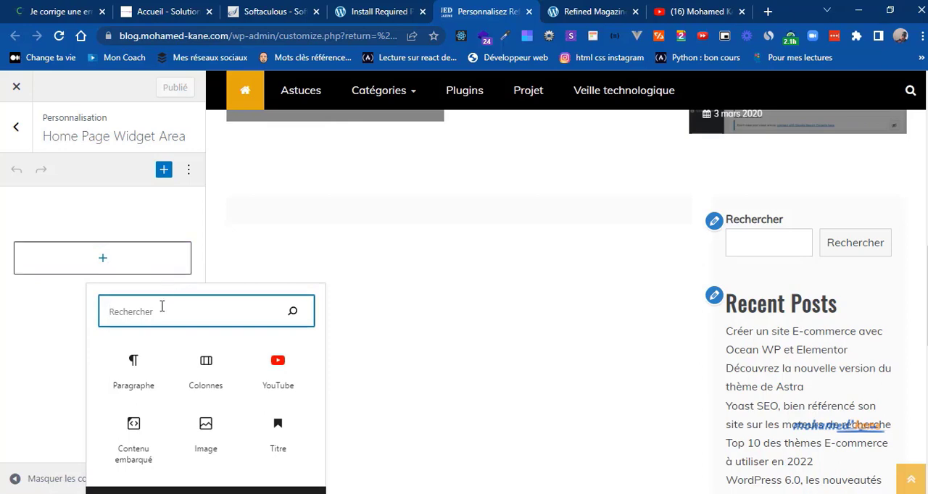
left_click(3, 7)
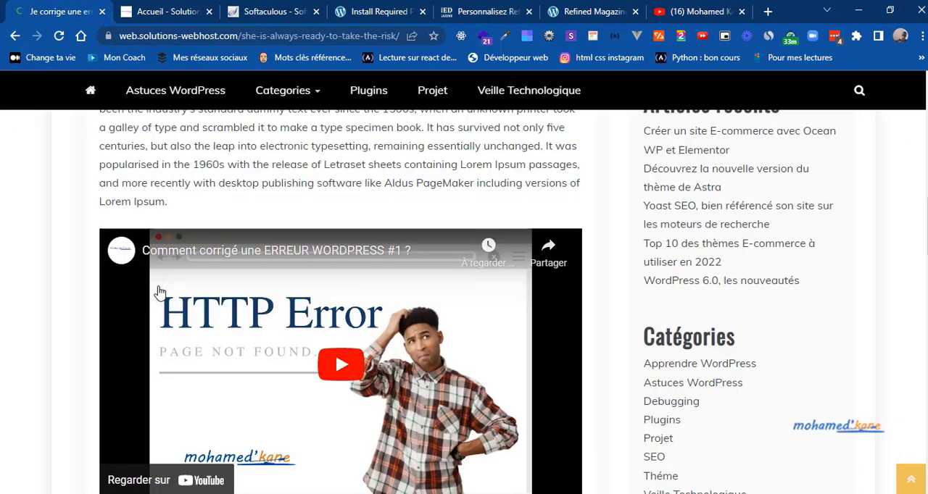
left_click(94, 92)
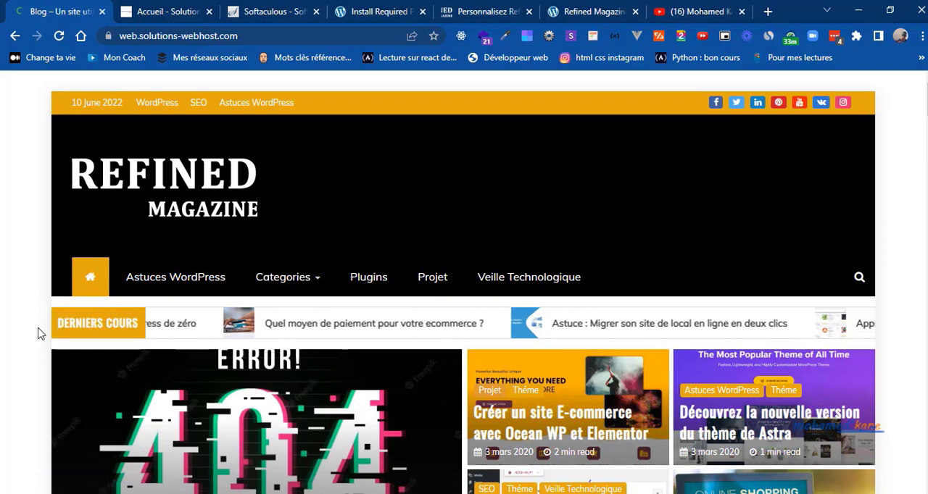
scroll(40, 334, "down", 7)
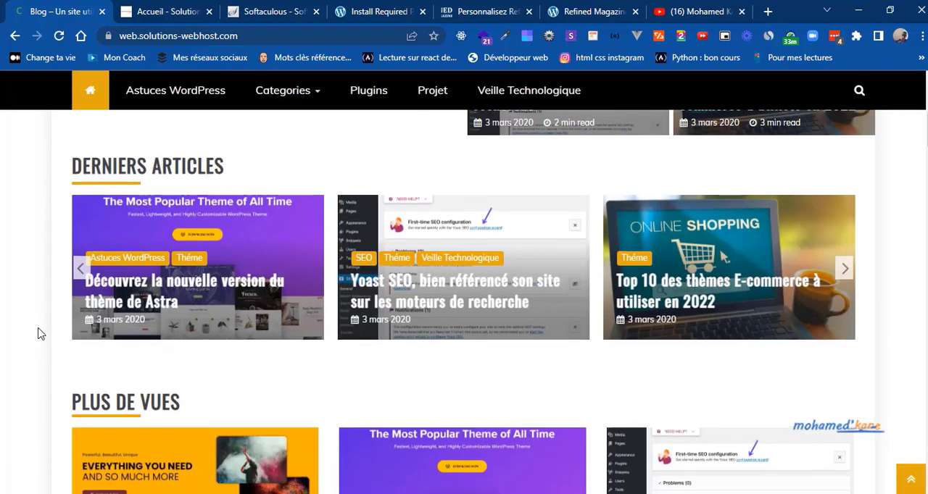
scroll(37, 331, "down", 3)
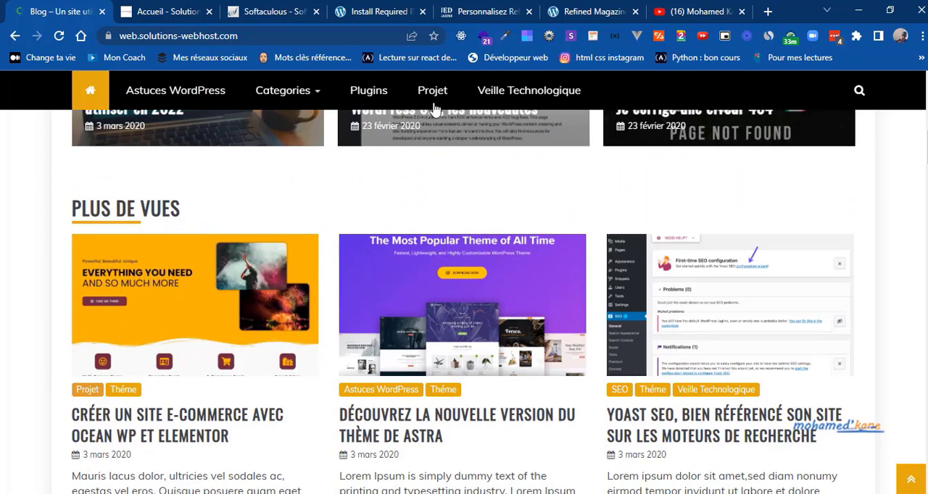
Step: Back in the customizer, search the blocks for "refined" and "two", and add the Refined Magazine Two Category Column widget
left_click(483, 11)
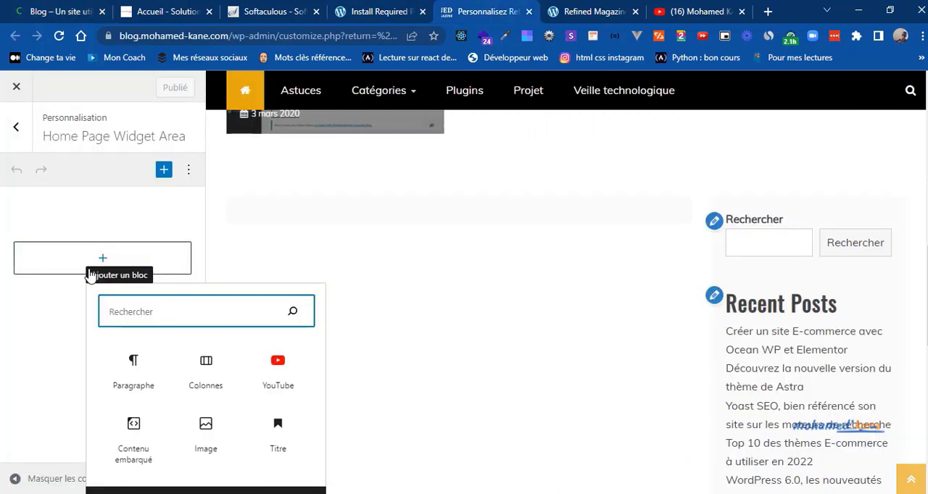
type("refined")
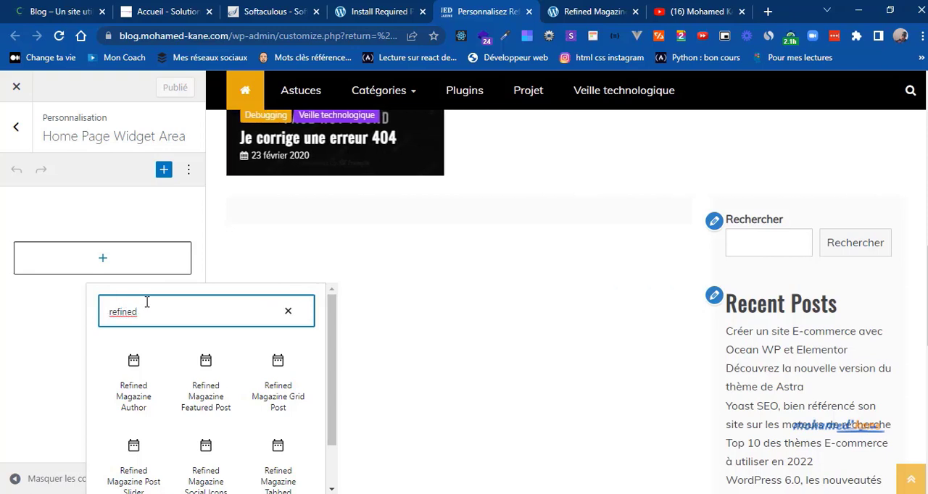
left_click_drag(334, 382, 331, 444)
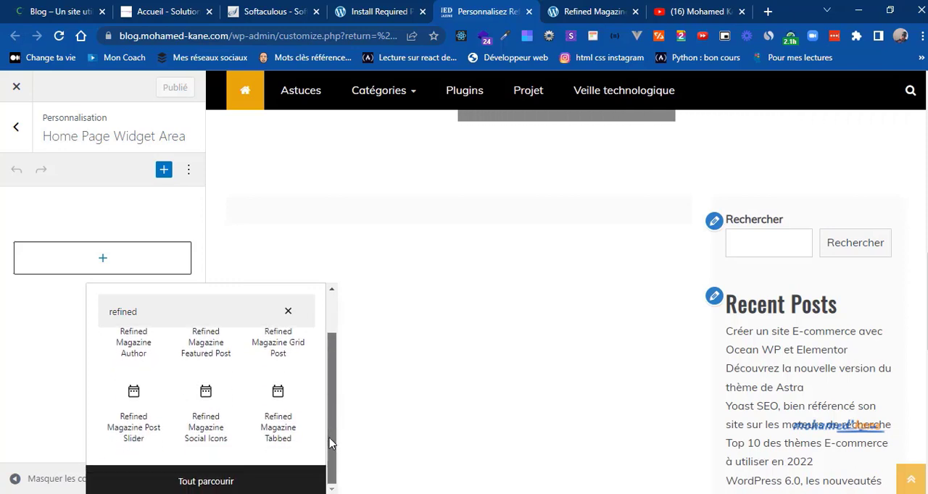
double_click(173, 317)
type("two")
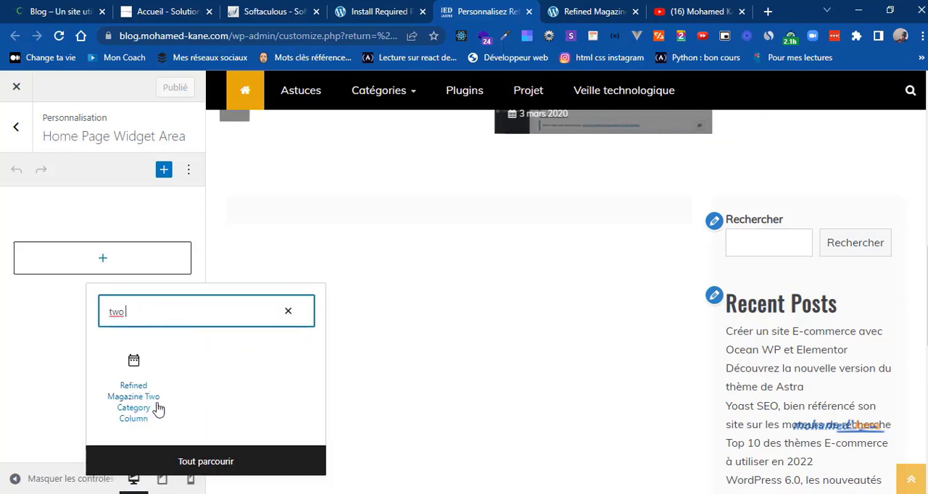
left_click(132, 392)
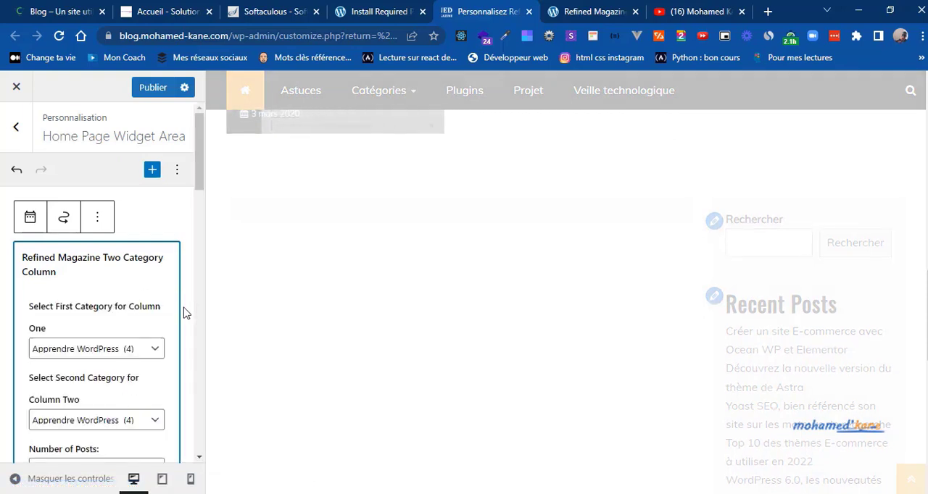
Step: Check the Plus de vues section on the reference blog and set the two-column widget's first category to Astuces
left_click(150, 351)
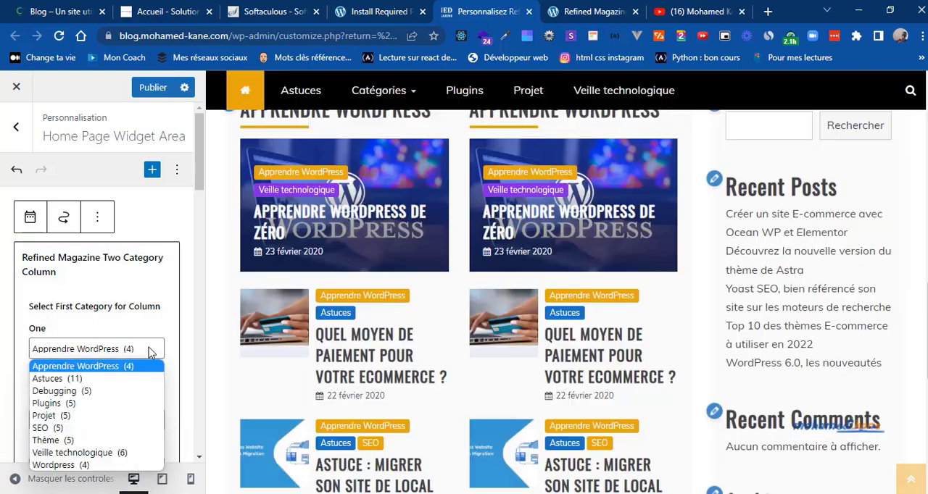
left_click(86, 9)
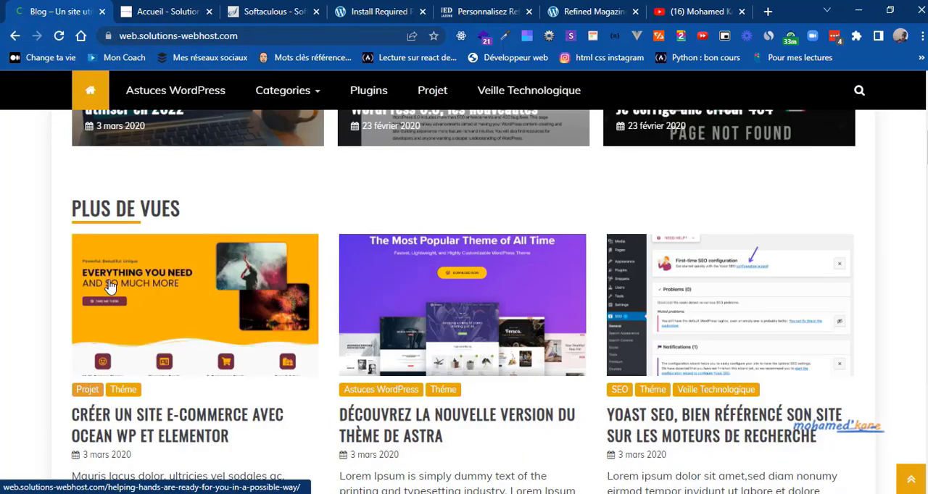
triple_click(147, 205)
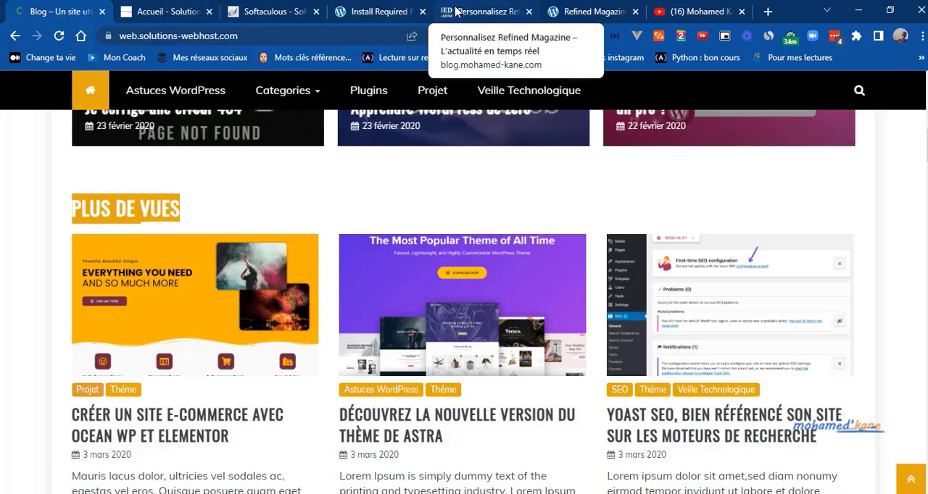
left_click(455, 9)
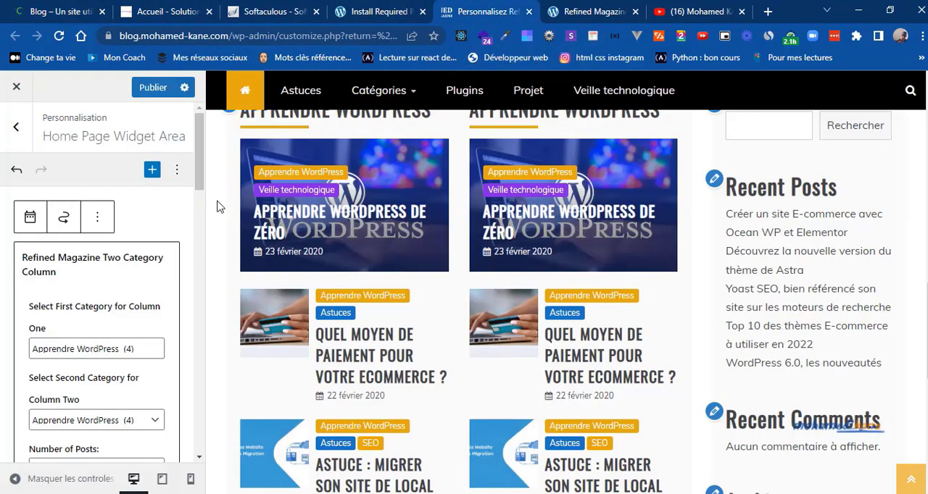
left_click_drag(200, 175, 201, 180)
left_click(125, 238)
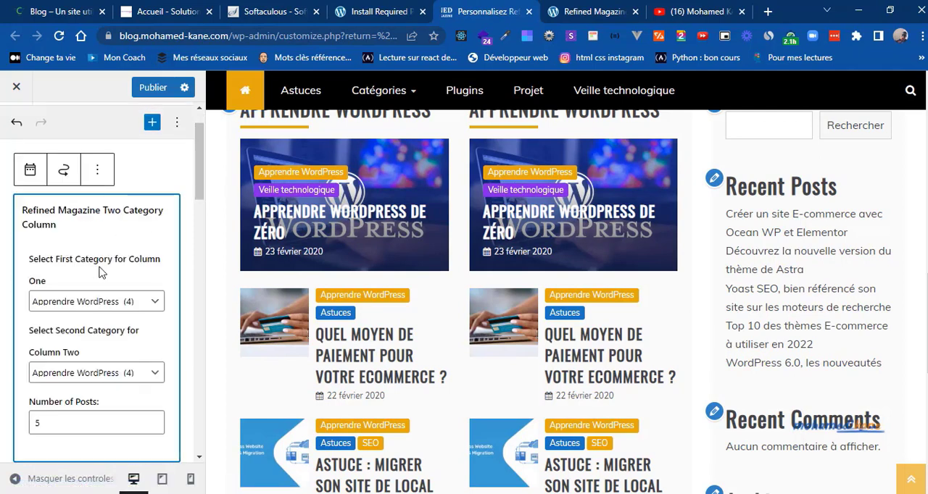
left_click(151, 305)
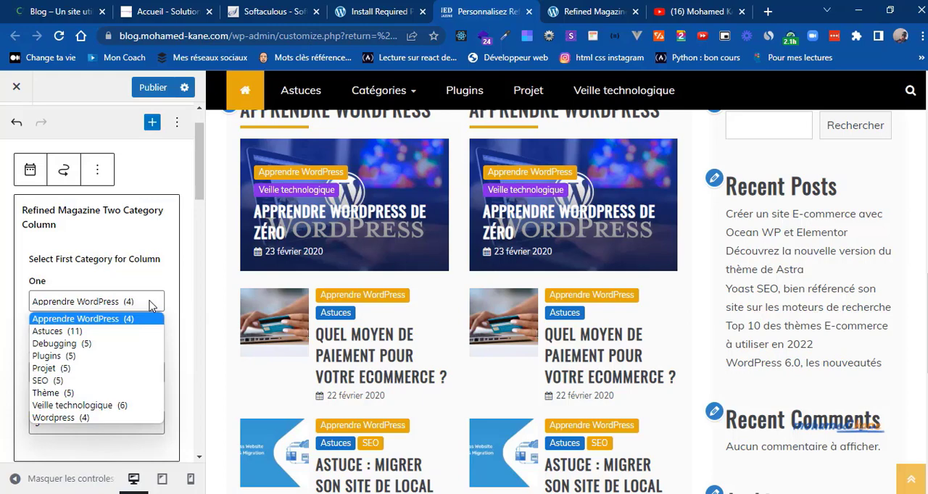
left_click(102, 333)
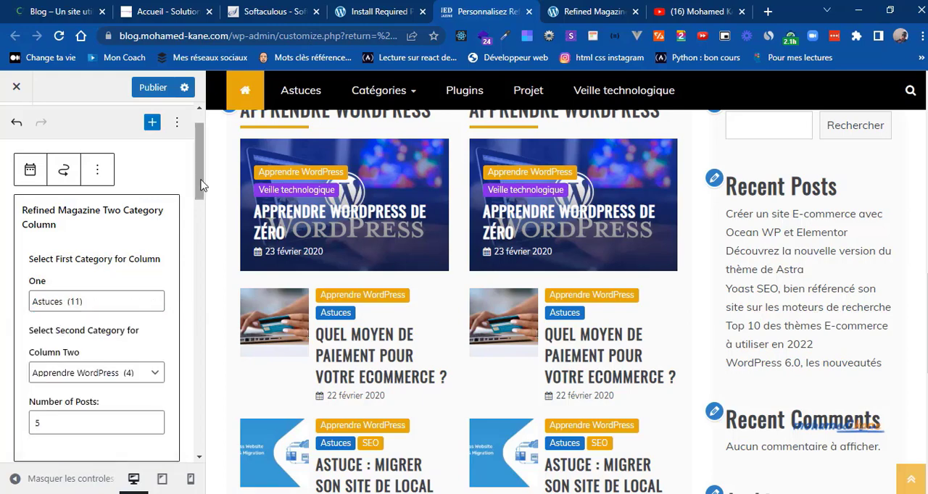
Step: Set the two-column widget's second category, for column two, to Thème
left_click_drag(201, 180, 198, 196)
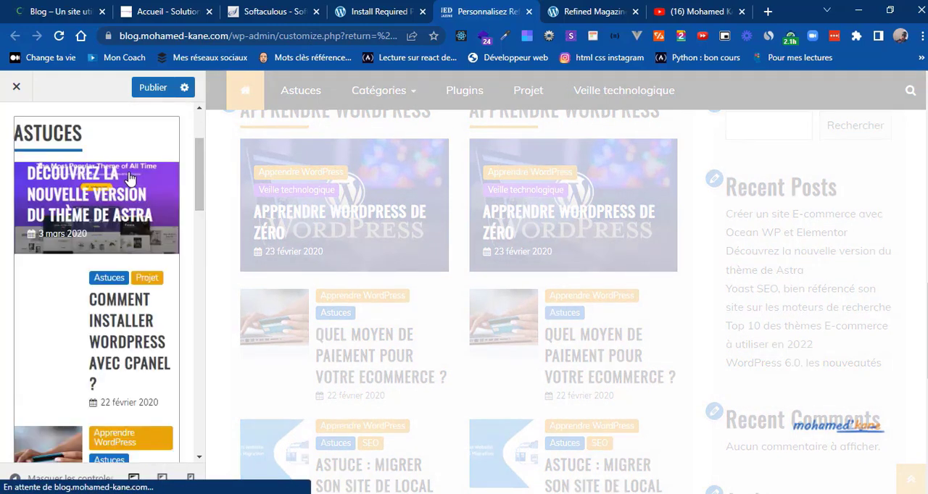
left_click(129, 179)
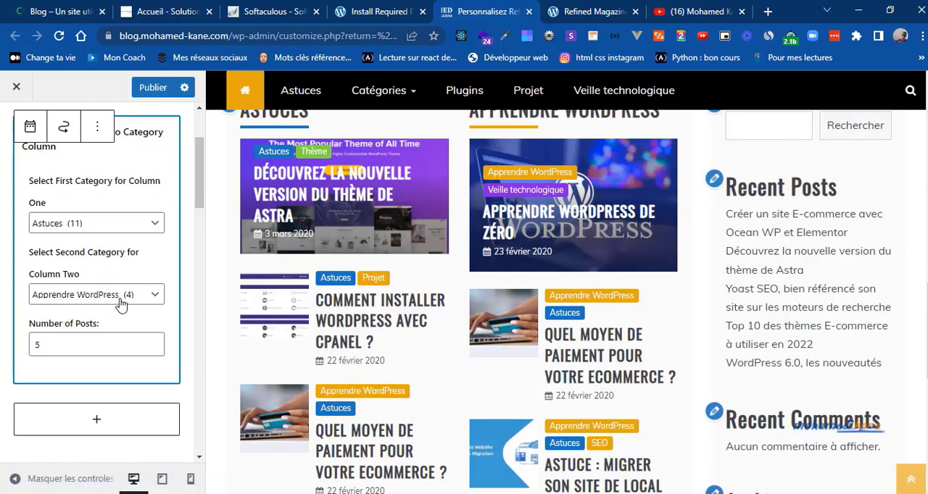
left_click(152, 300)
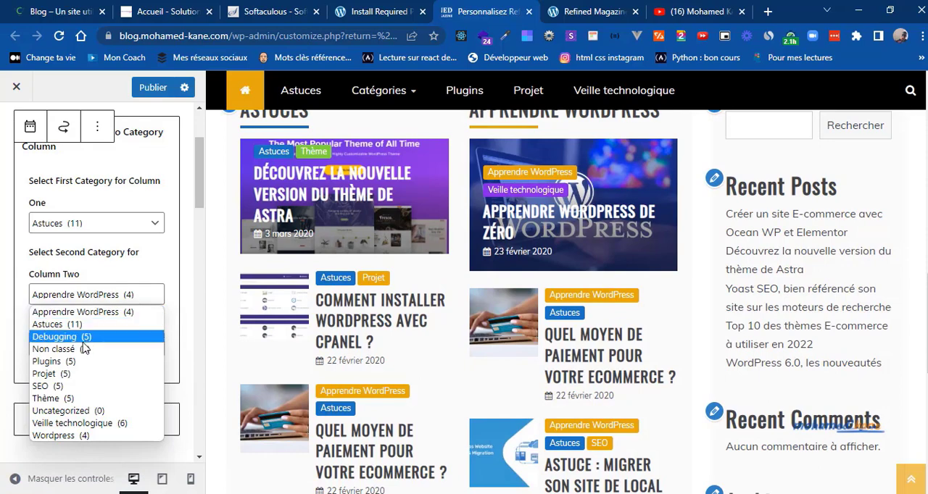
left_click(58, 407)
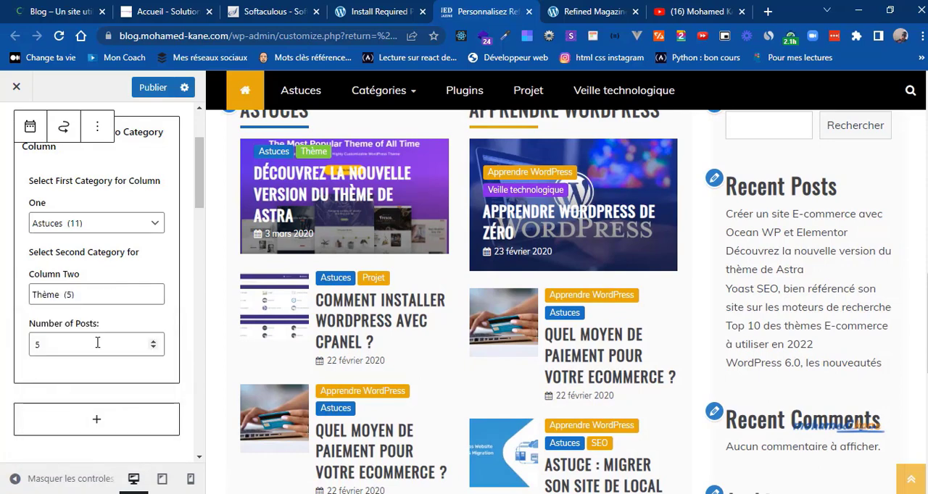
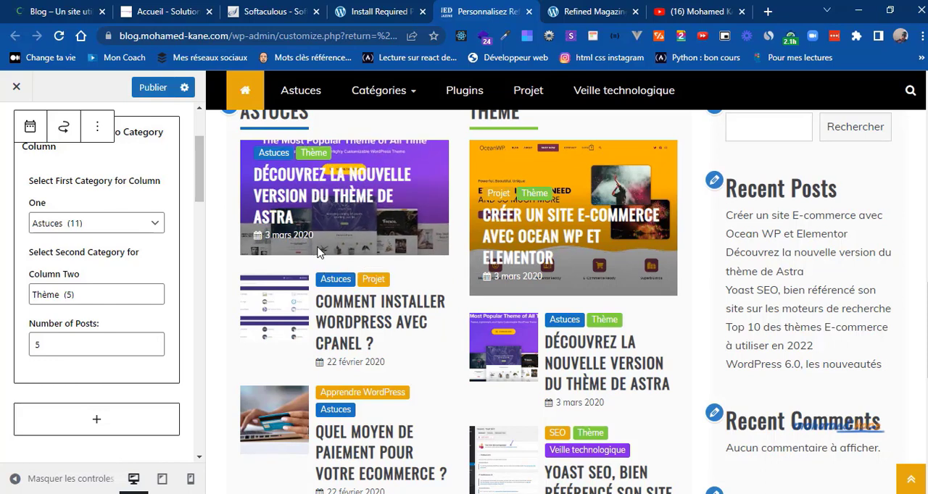
Step: Set the Refined Magazine Two Category Column widget's number of posts to 4
left_click(154, 348)
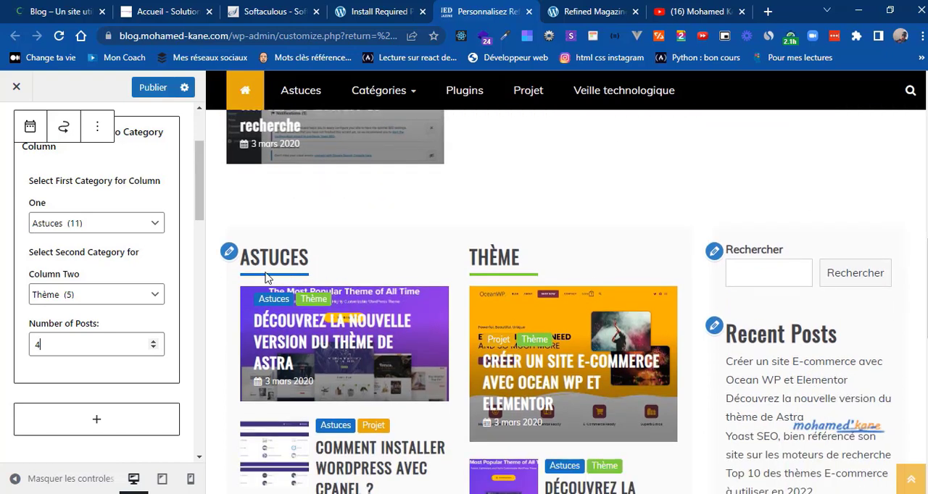
Step: Examine the reference blog's Plus de vues section and the Astuces WordPress and Théme columns below it, and return to the customizer
left_click(62, 7)
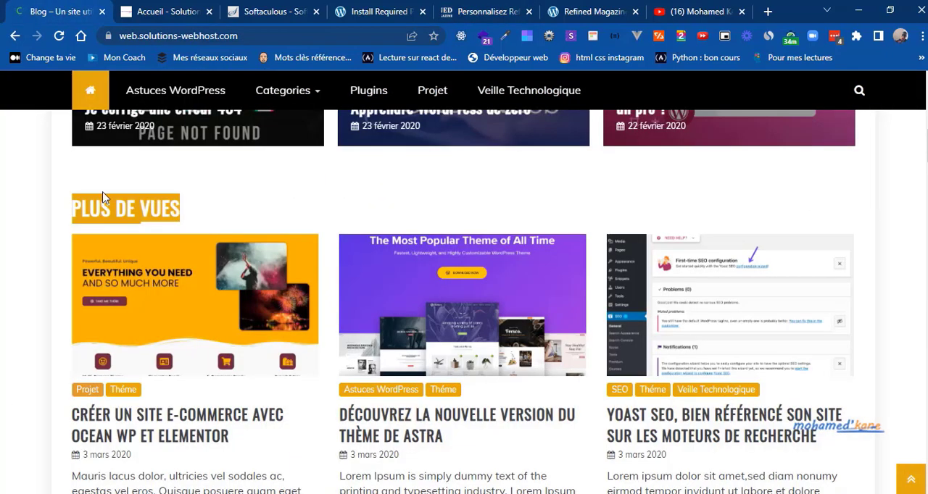
scroll(131, 209, "down", 3)
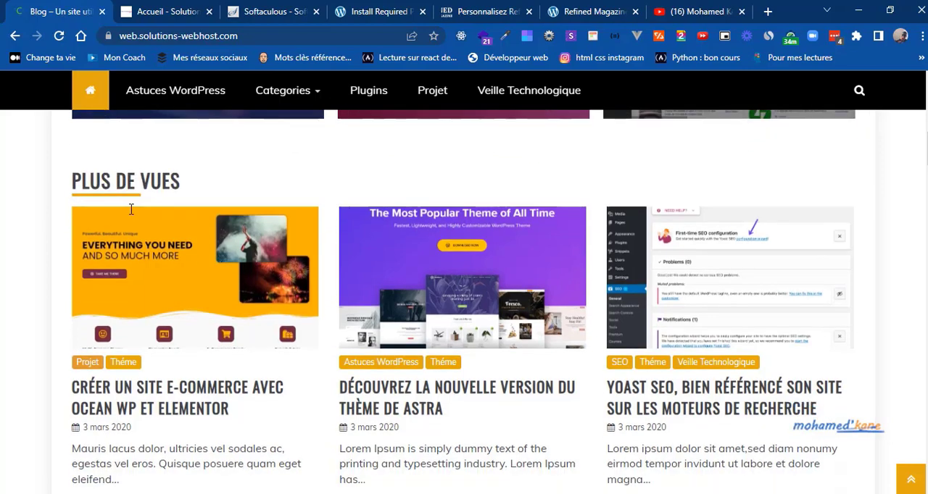
scroll(131, 209, "down", 1)
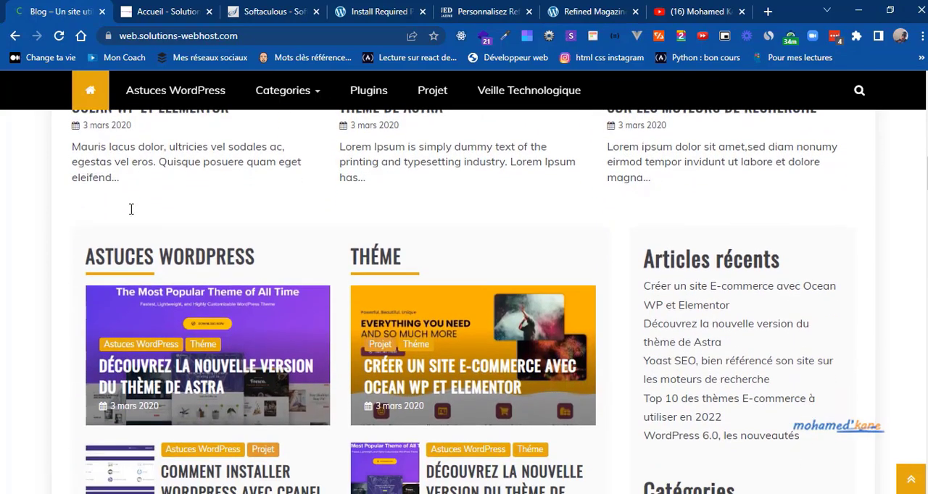
scroll(131, 209, "down", 1)
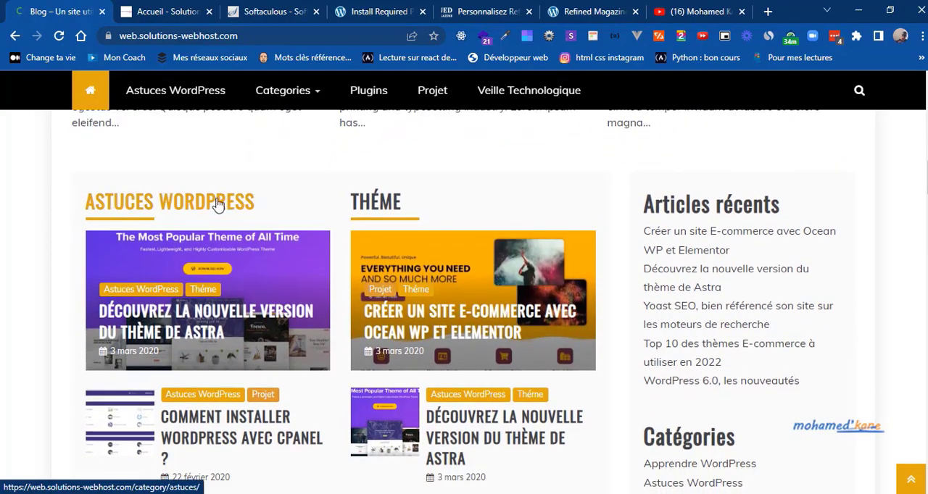
scroll(148, 177, "up", 2)
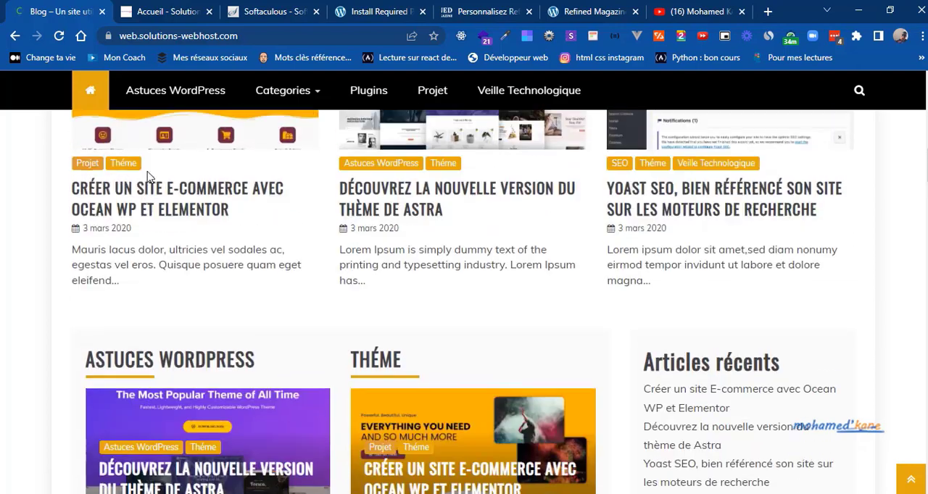
scroll(147, 176, "up", 3)
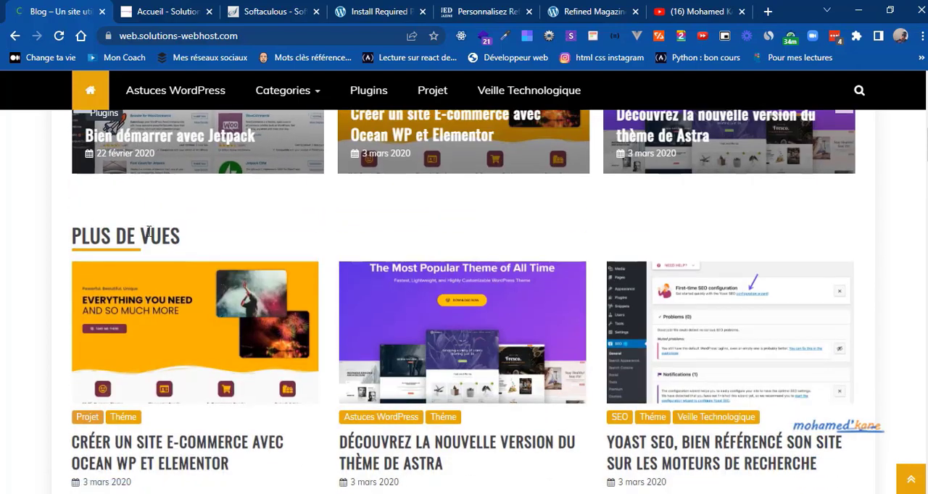
scroll(148, 232, "down", 5)
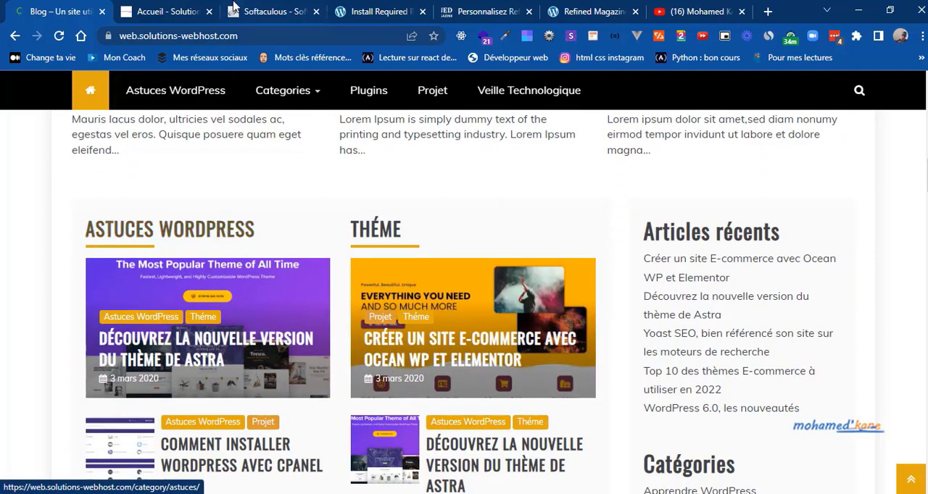
left_click(484, 13)
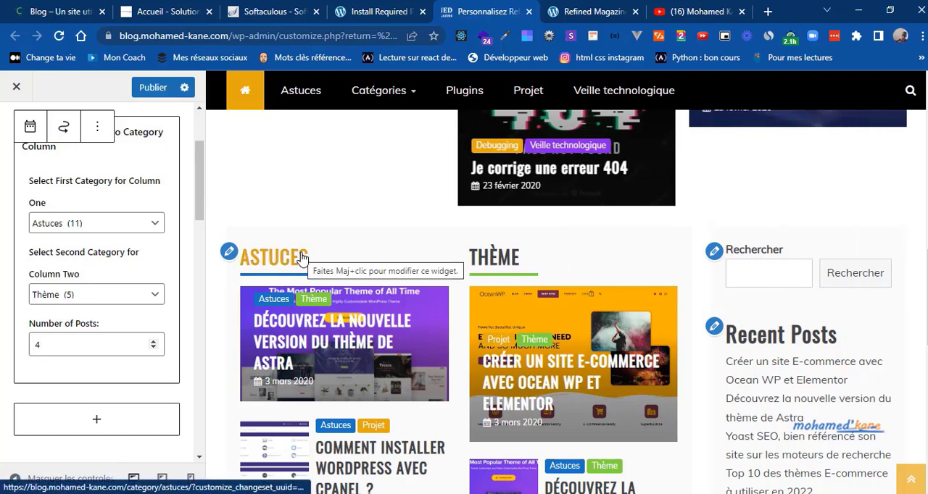
Step: Compare the Astuces and Thème columns in the preview with the reference blog, and examine the reference page down to Plugins WordPress
left_click(85, 7)
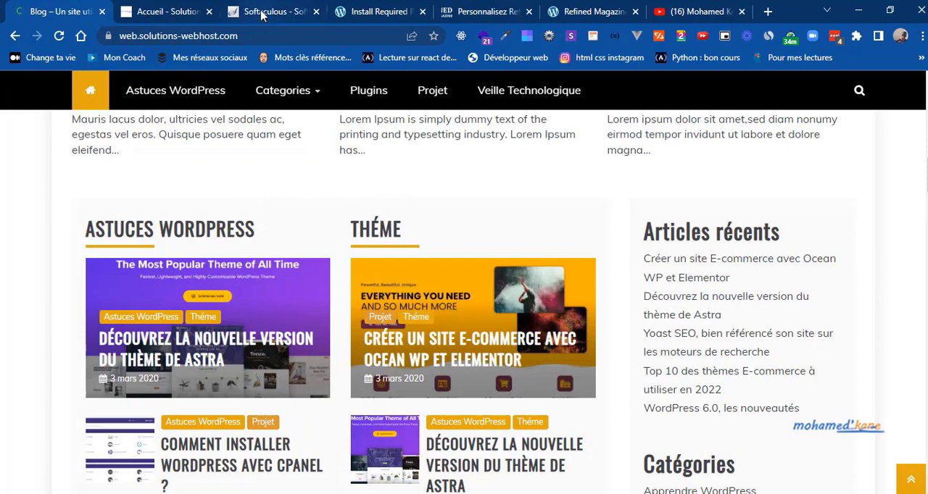
scroll(324, 219, "down", 1)
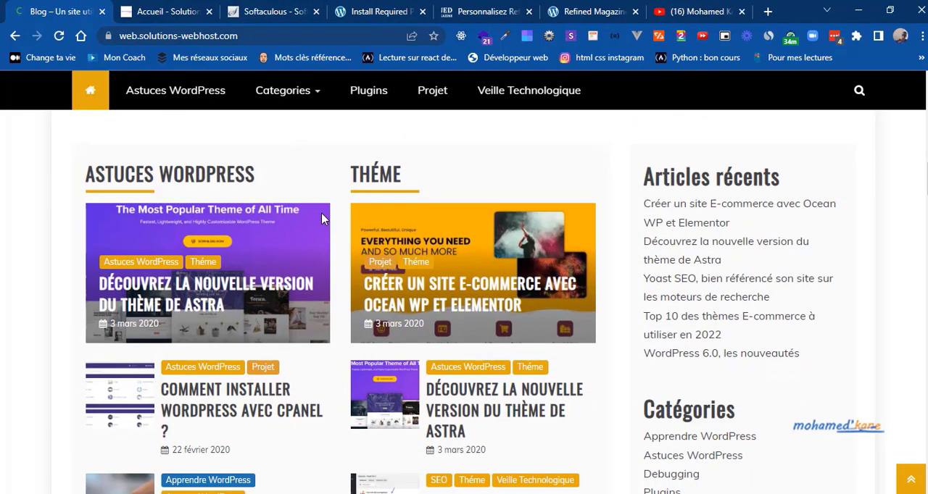
left_click(484, 12)
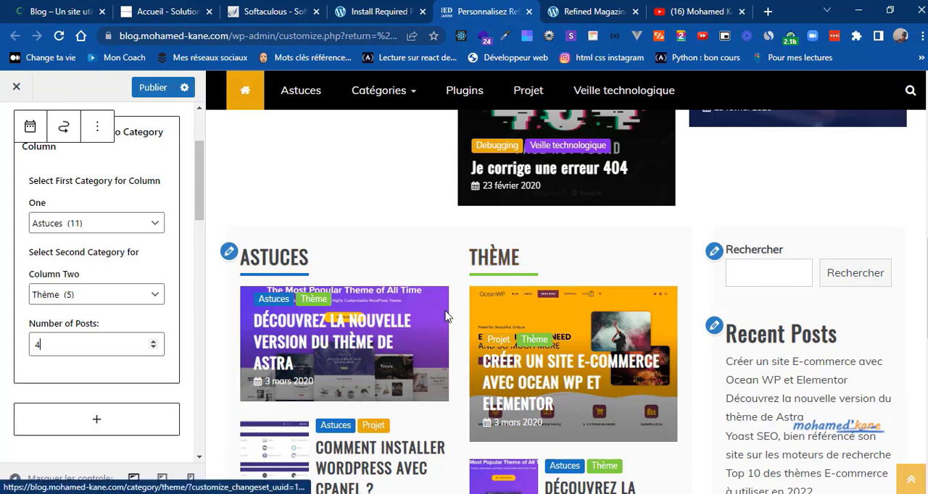
key("Tab")
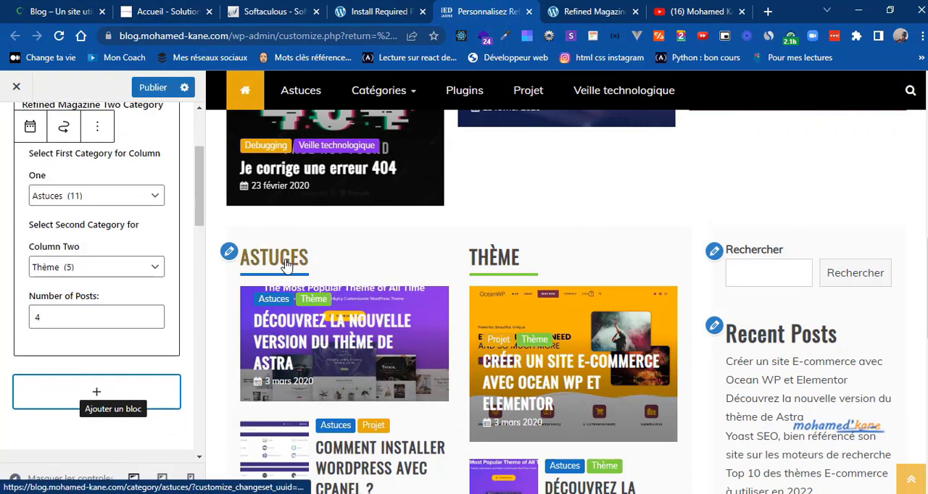
left_click_drag(926, 276, 927, 321)
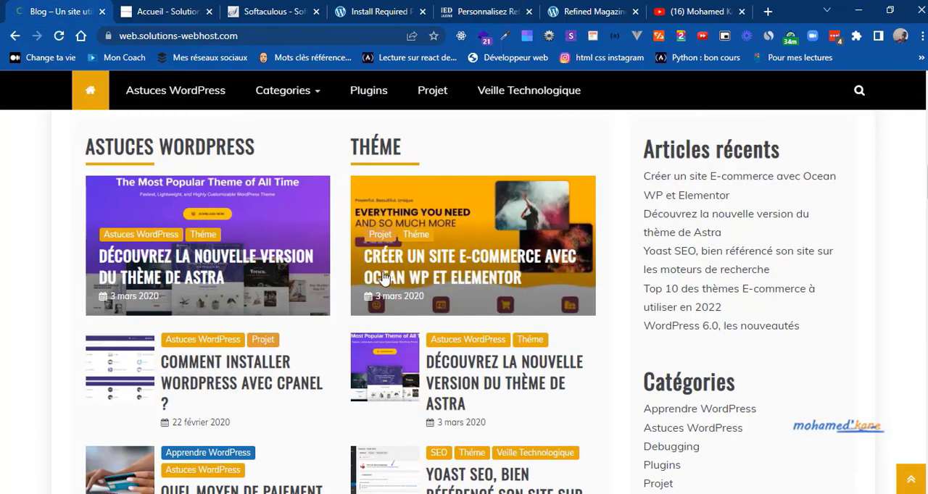
scroll(345, 270, "down", 1)
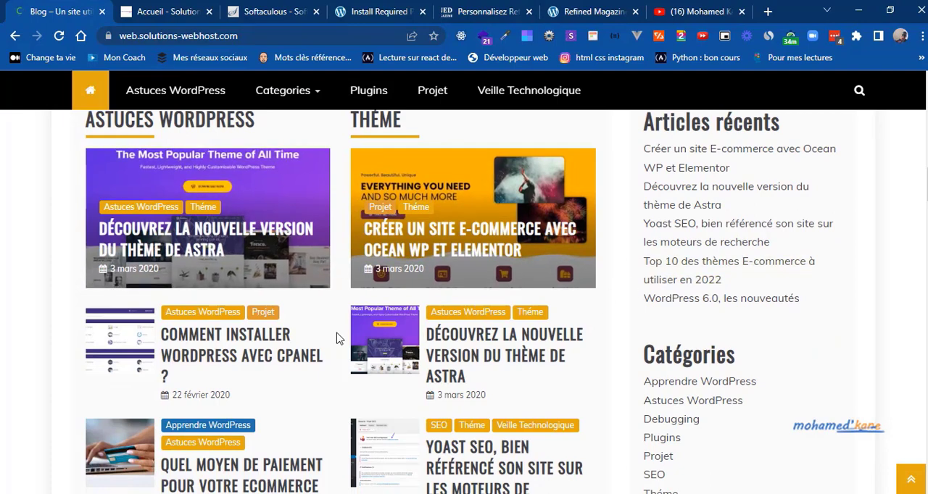
scroll(337, 338, "down", 5)
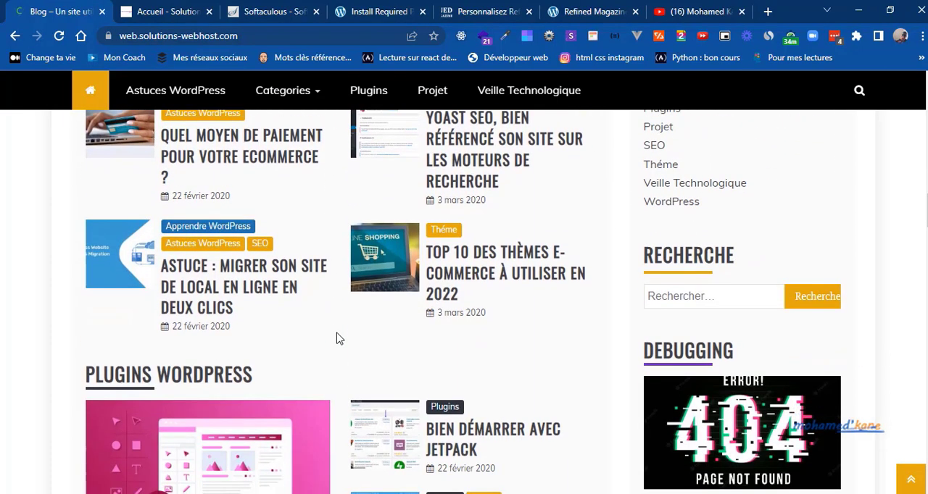
scroll(337, 338, "down", 2)
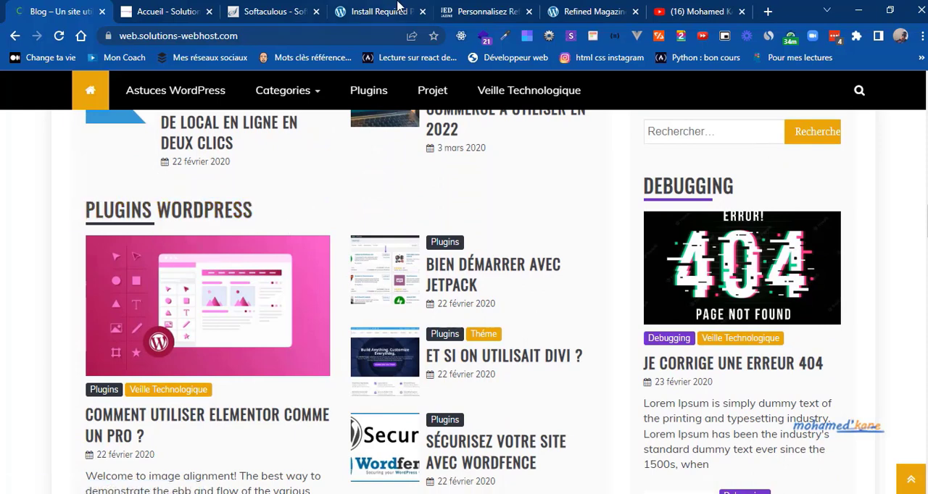
left_click(464, 7)
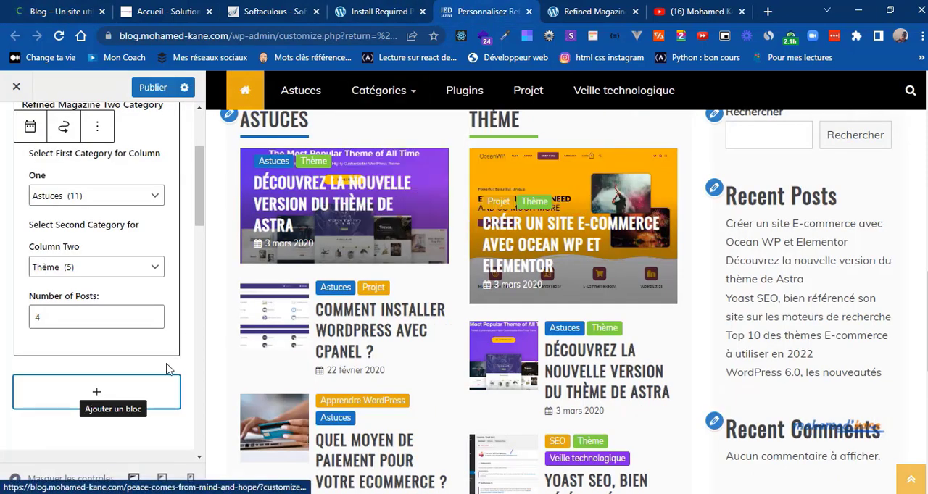
Step: Search the widget blocks for "fea" and add the Refined Magazine Featured Post widget below the two-column widget
left_click(98, 403)
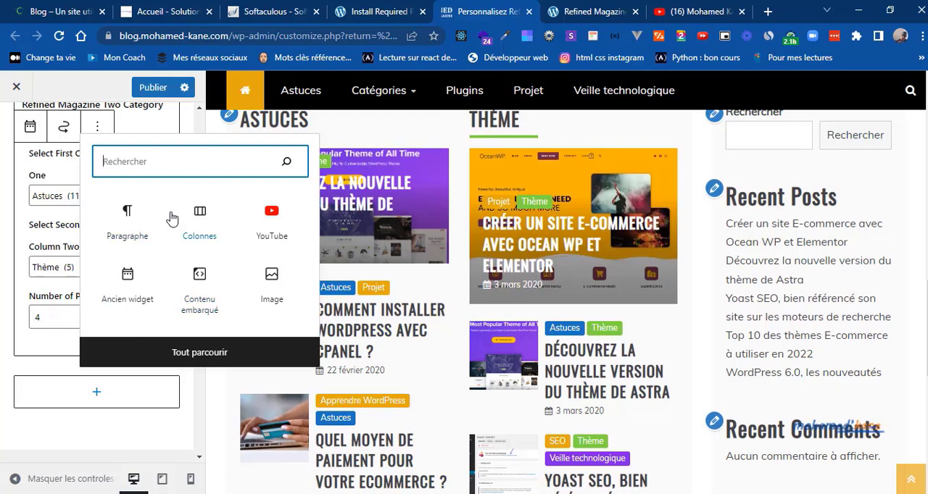
type("re")
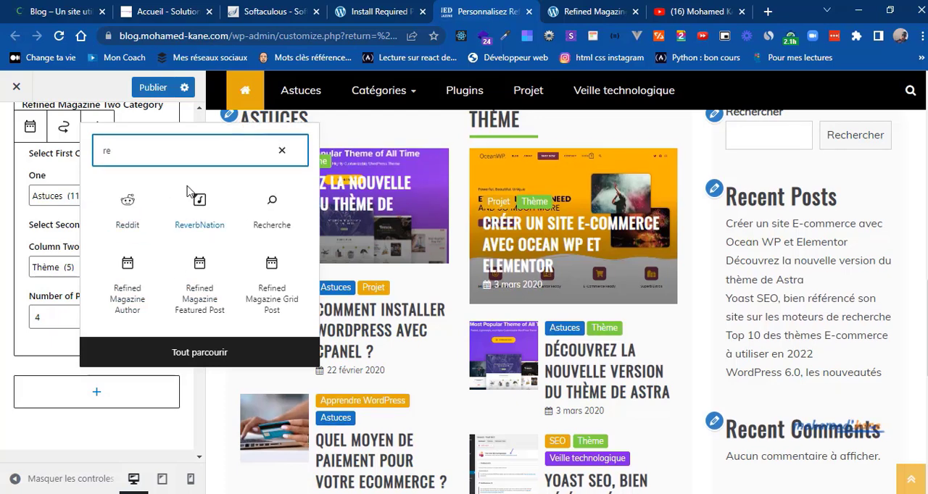
type("f")
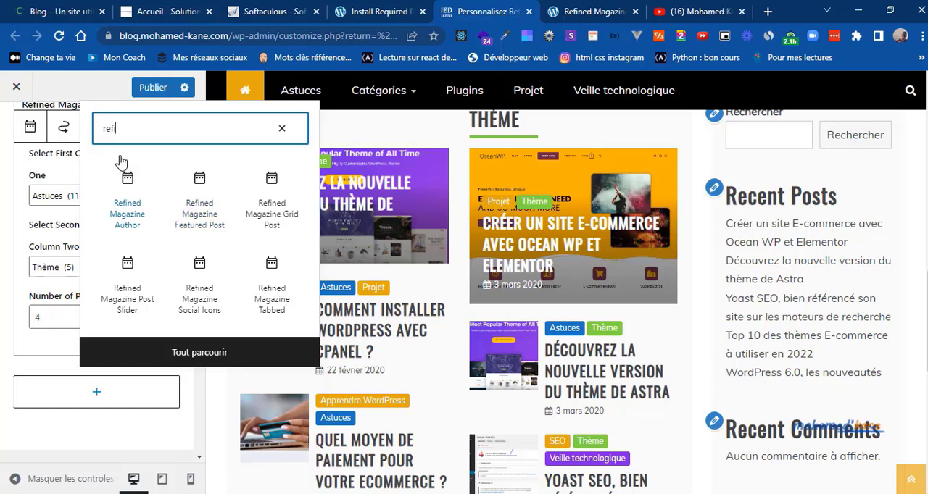
key("BackSpace")
type("fu")
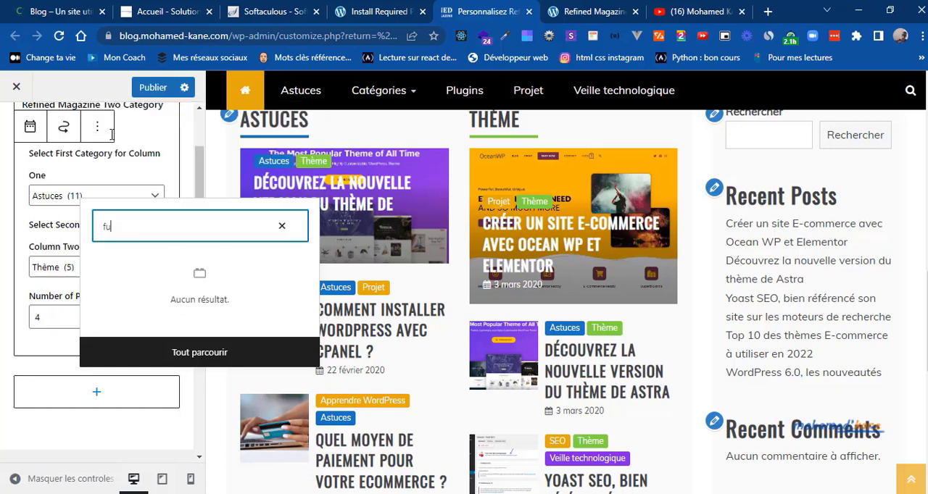
key("BackSpace")
key("BackSpace")
type("fat")
key("BackSpace")
key("BackSpace")
type("ea")
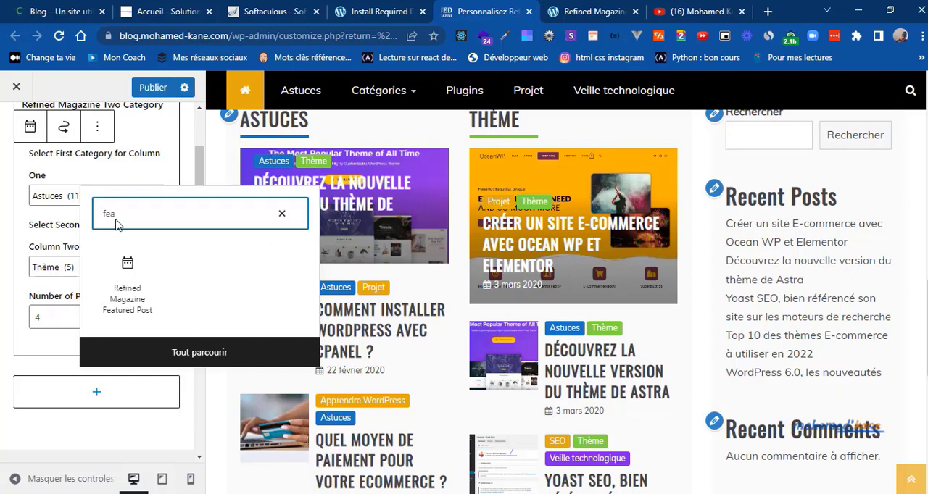
left_click(137, 305)
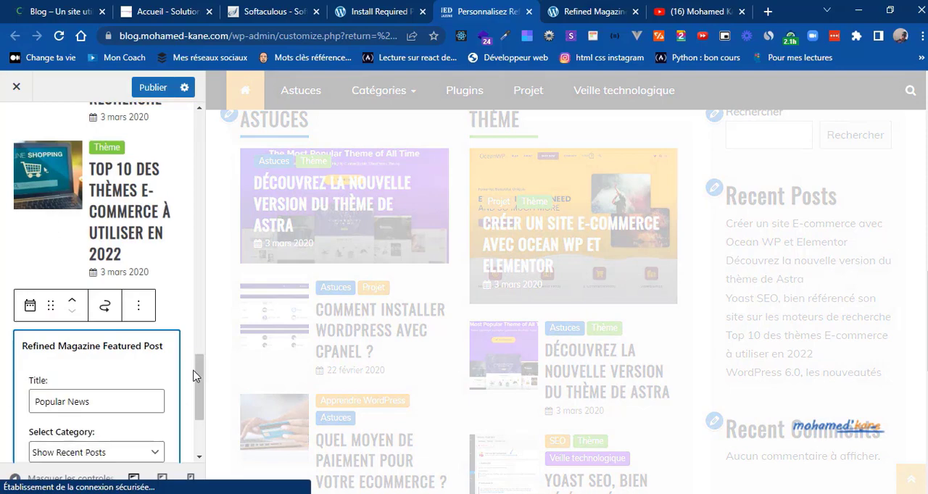
Step: Check the plugins section heading on the reference blog and set the Featured Post widget's title to "Plugins WordPress"
scroll(197, 371, "up", 5)
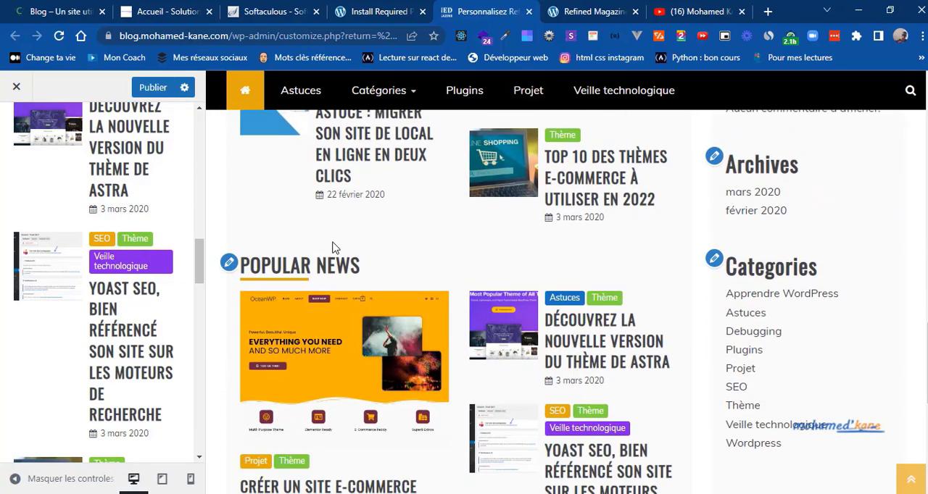
left_click_drag(203, 283, 203, 344)
left_click(102, 202)
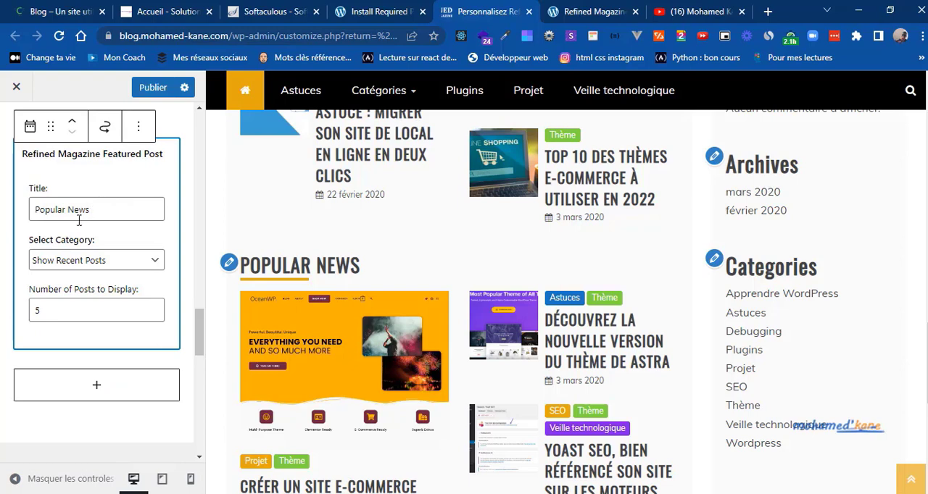
left_click(52, 211)
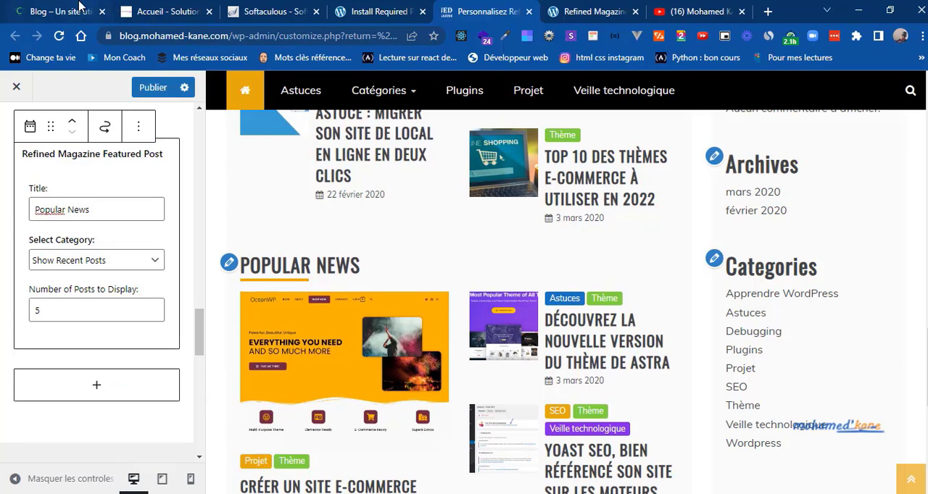
left_click(123, 7)
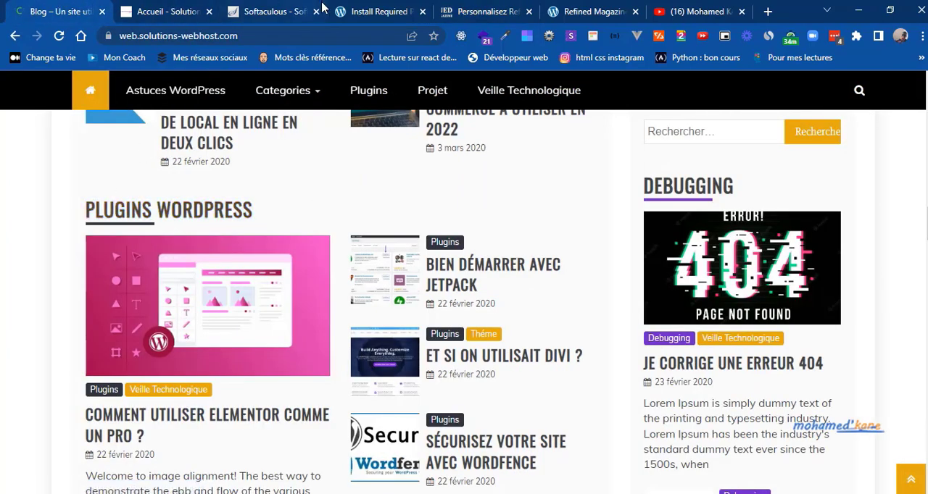
left_click(459, 11)
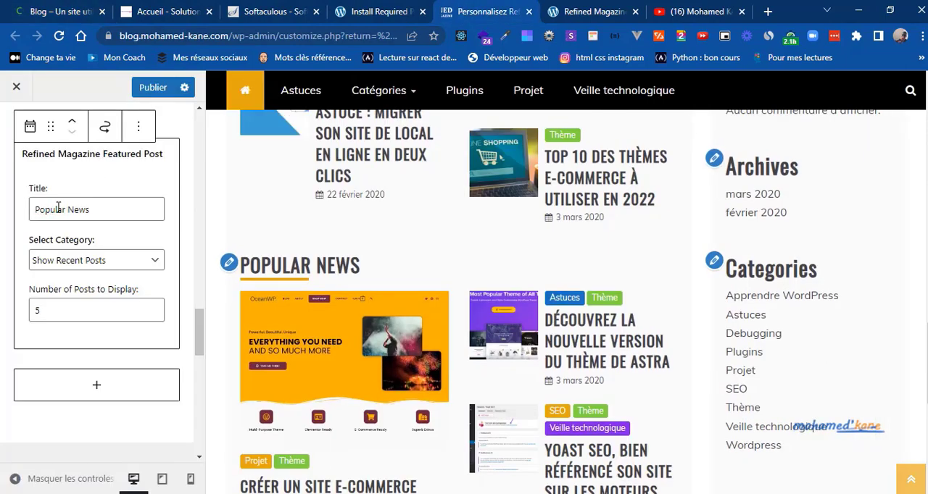
triple_click(58, 208)
type("Plu")
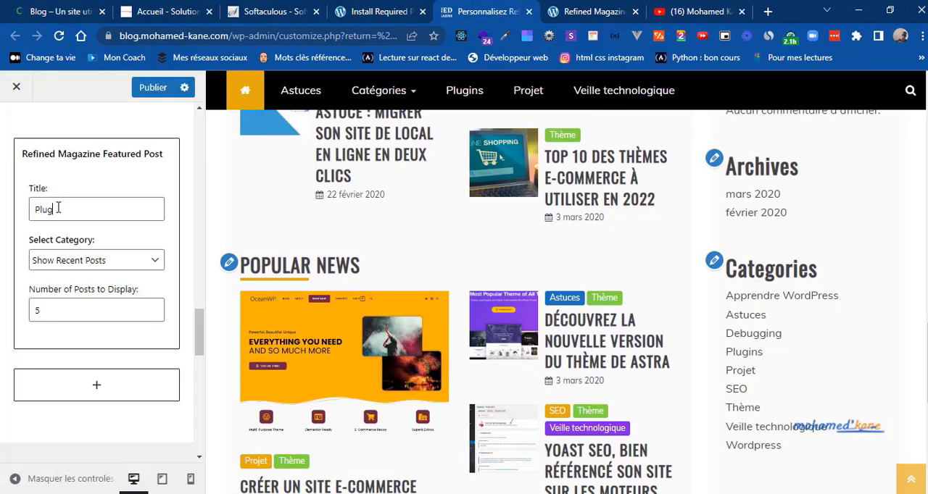
type("gi")
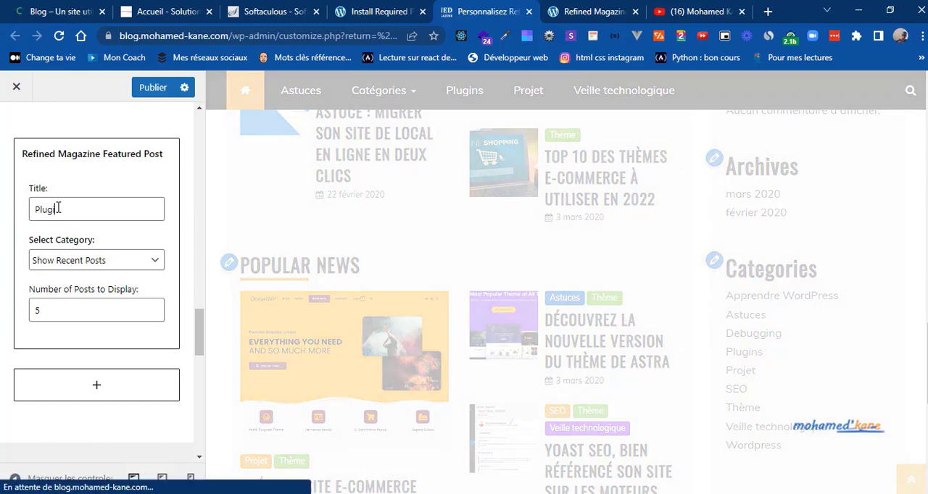
type("ns WordPress")
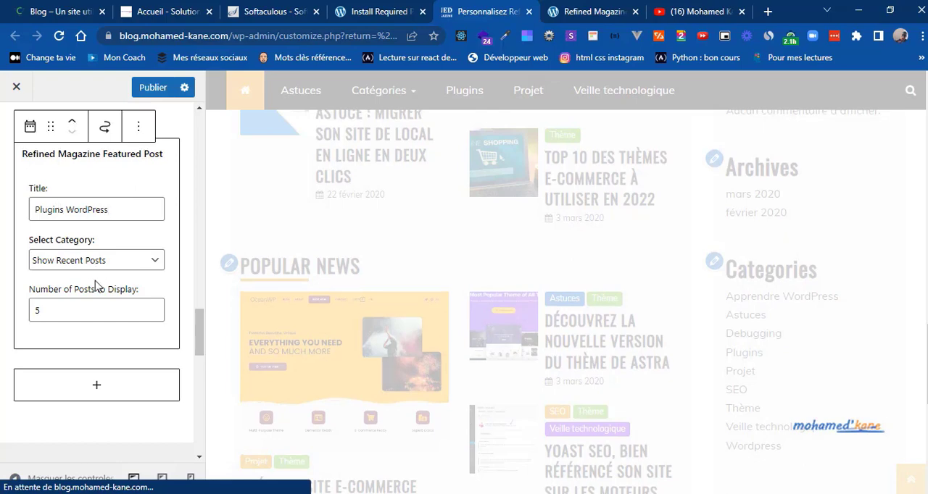
Step: Set the Featured Post widget's category to Plugins and its number of posts to 4, and check the section in the preview
left_click(132, 263)
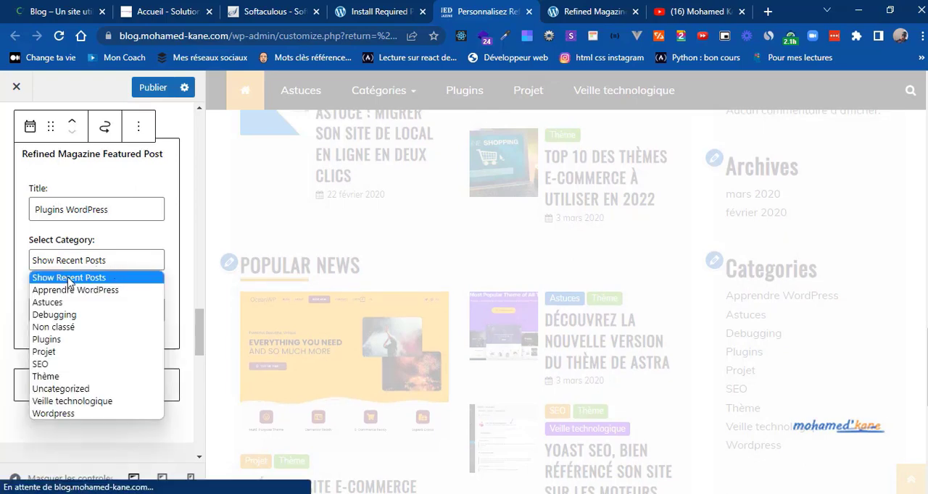
left_click(61, 339)
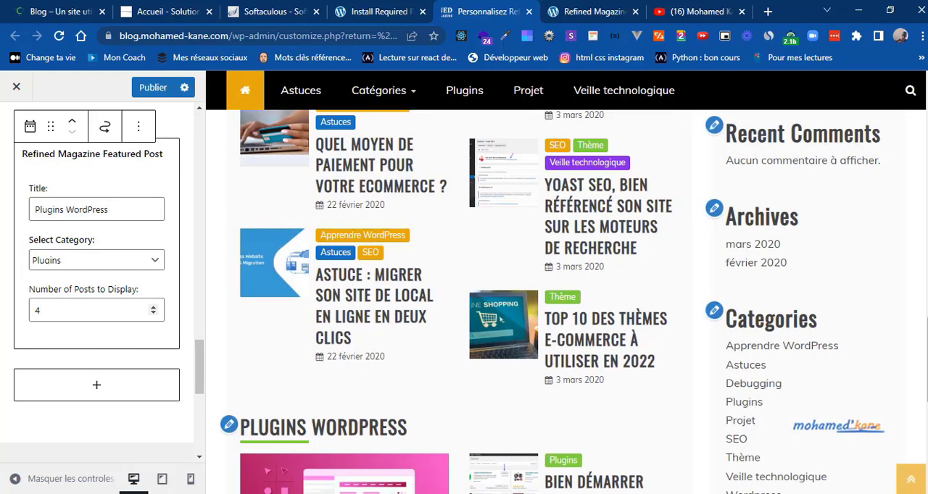
scroll(464, 304, "down", 2)
scroll(463, 305, "down", 3)
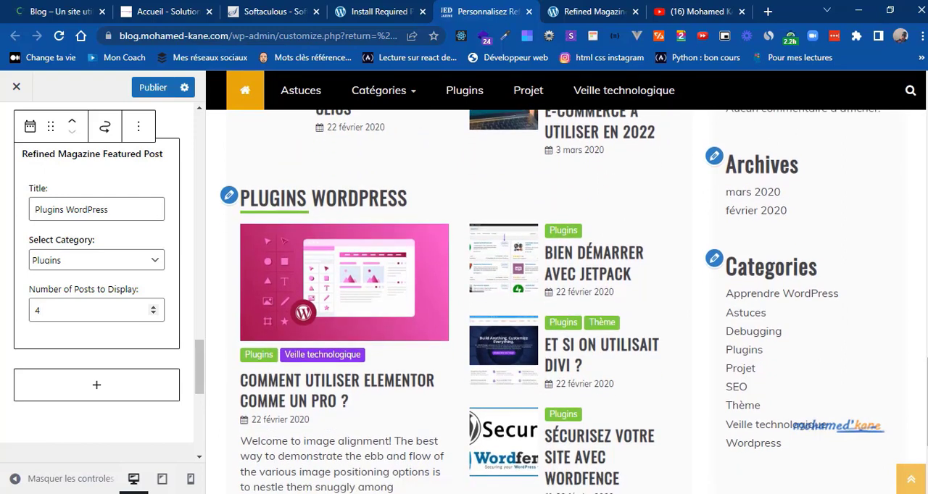
Step: Check and publish the Plugins WordPress section, and examine the reference blog down to its Projet WordPress slider
scroll(464, 305, "down", 2)
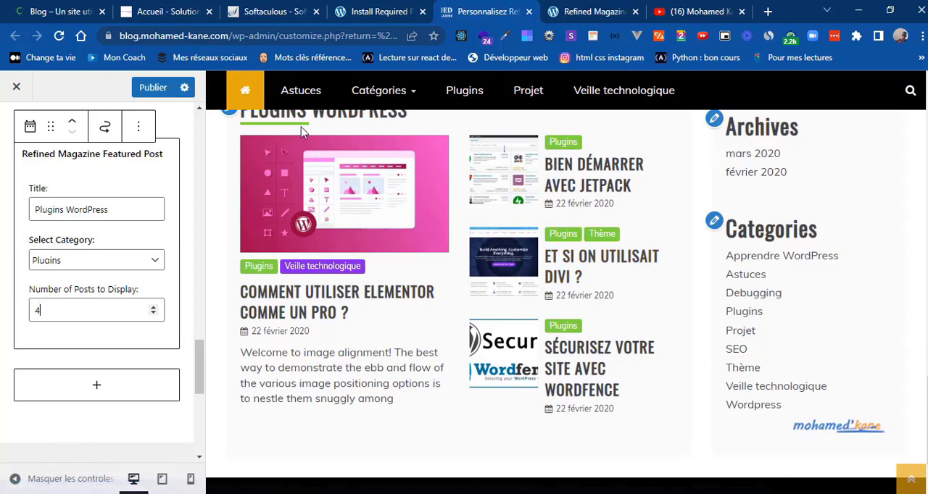
left_click(148, 88)
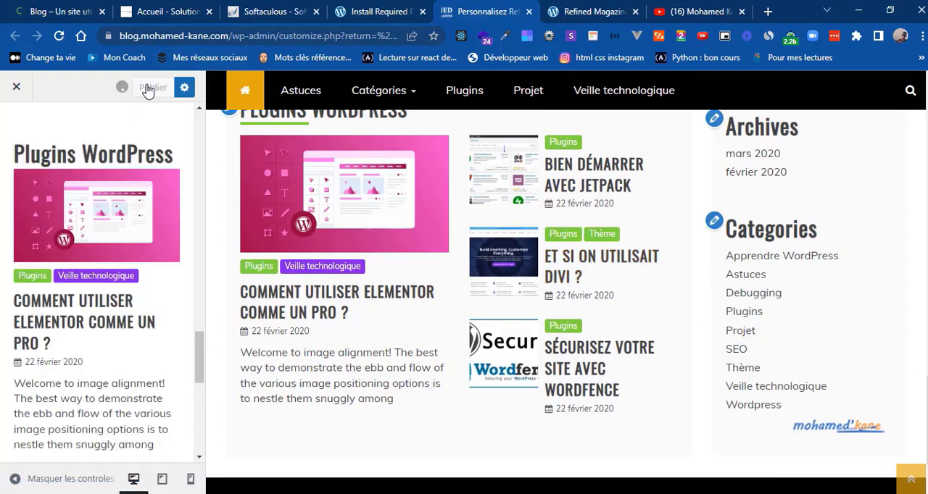
left_click(52, 13)
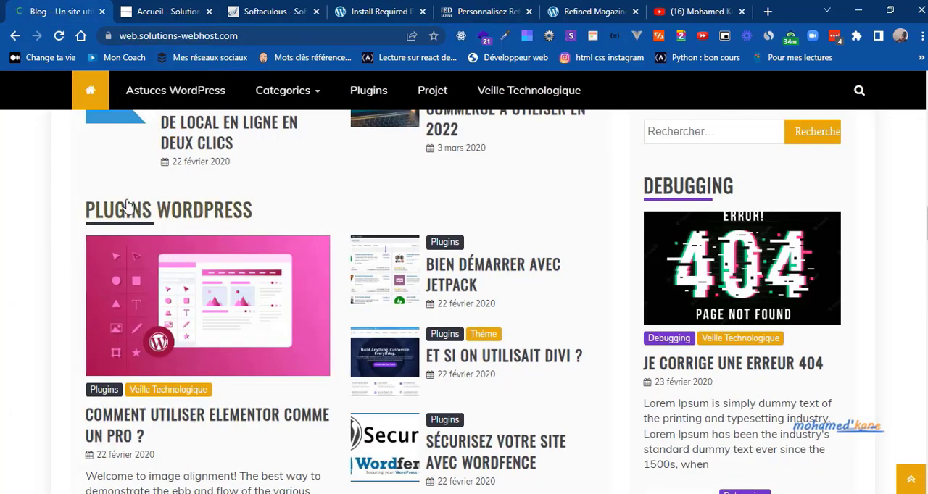
scroll(72, 210, "down", 4)
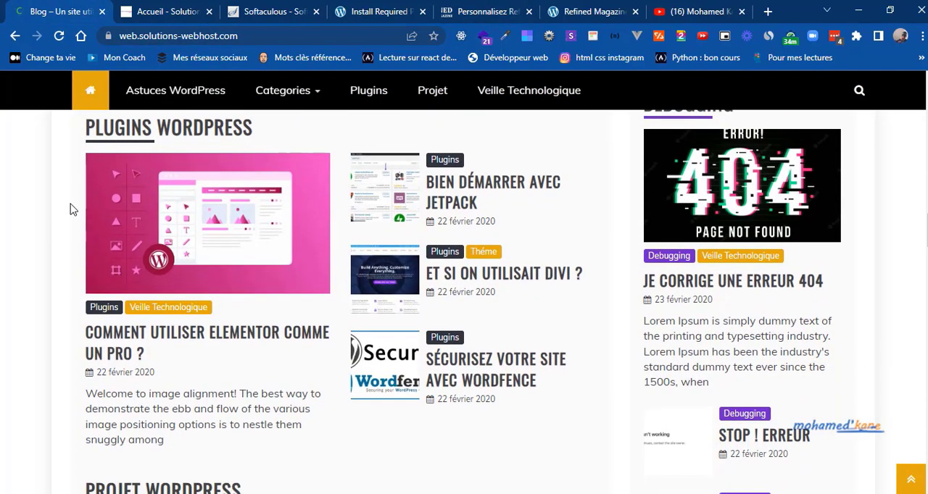
scroll(72, 210, "down", 2)
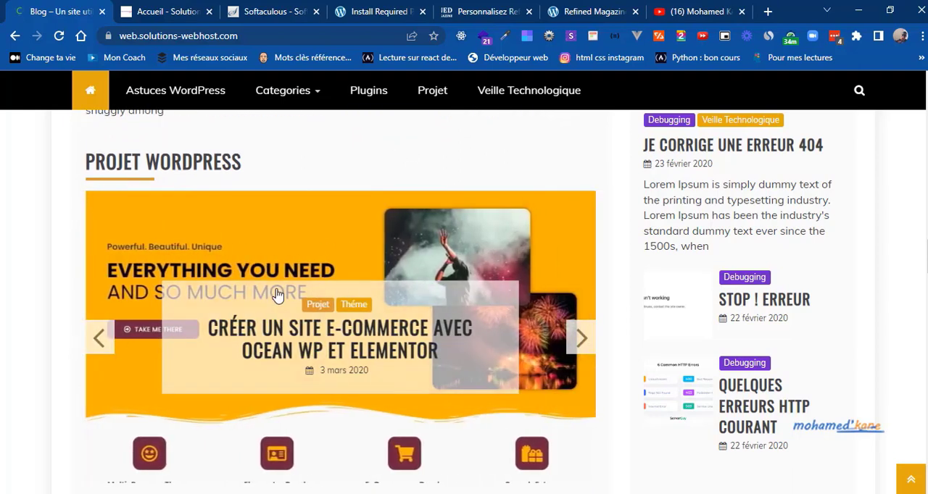
Step: Search the widget blocks for "slid" and add the Refined Magazine Post Slider widget below the Plugins WordPress section
left_click(511, 8)
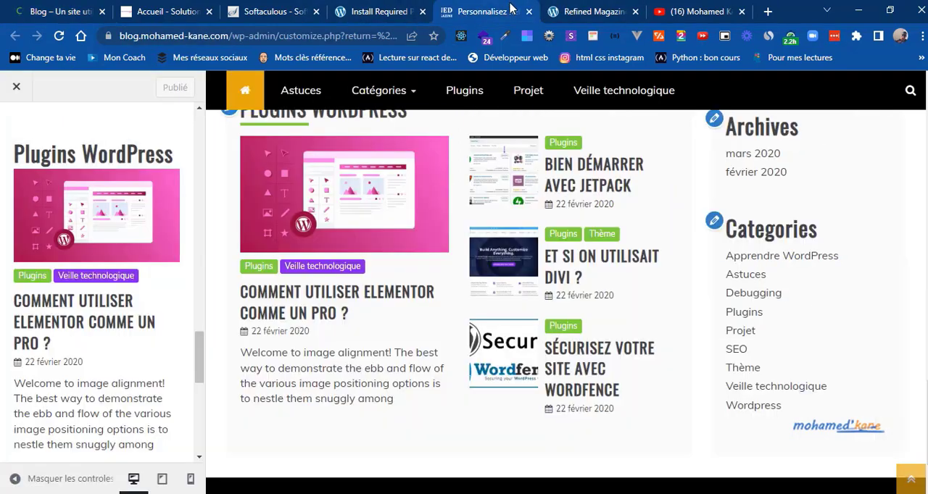
left_click_drag(194, 346, 196, 431)
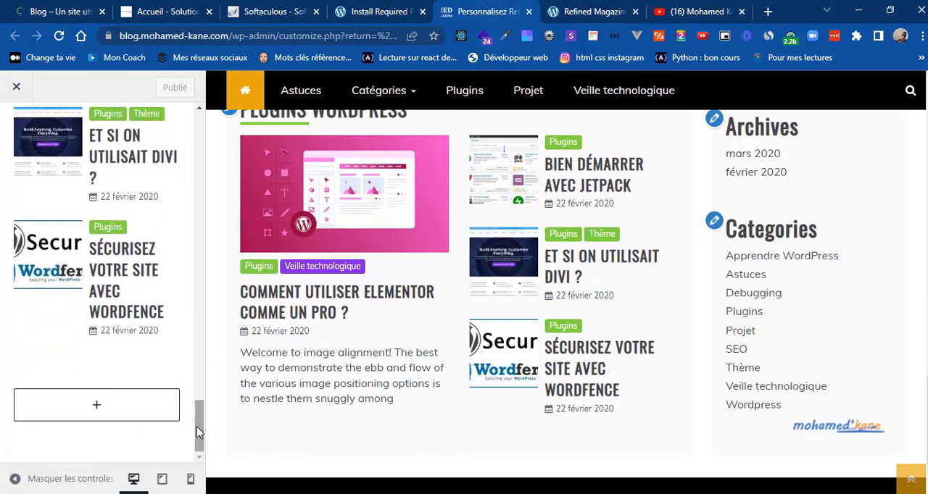
left_click(98, 406)
type("slid")
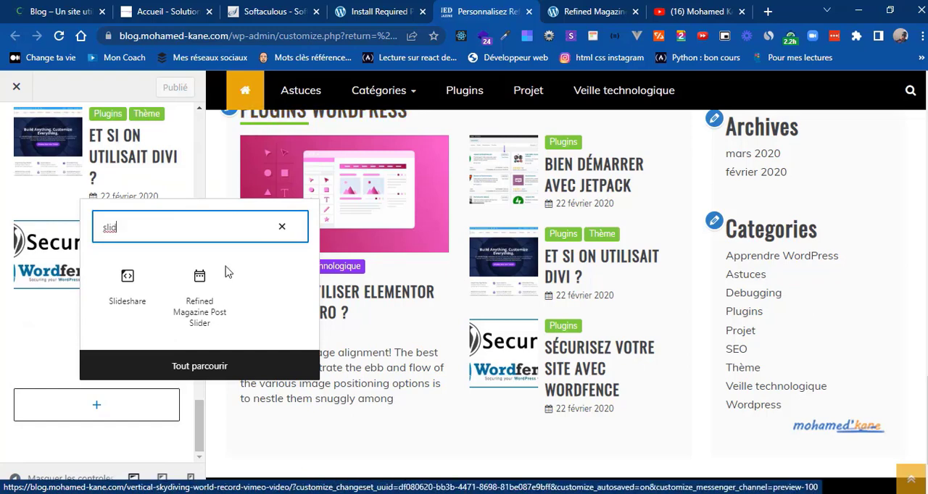
left_click(201, 305)
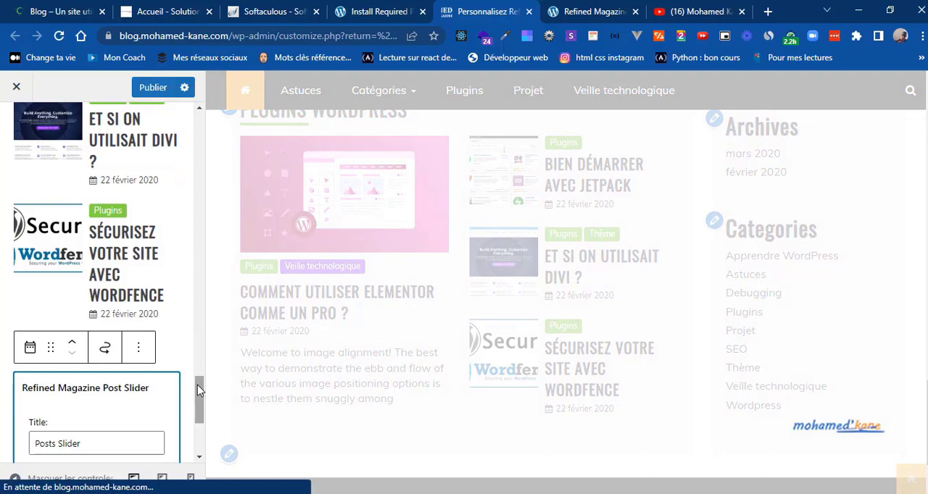
Step: Check the slider heading on the reference blog and set the Post Slider widget's title to "Projets WordPress"
left_click_drag(197, 384, 199, 425)
left_click(198, 413)
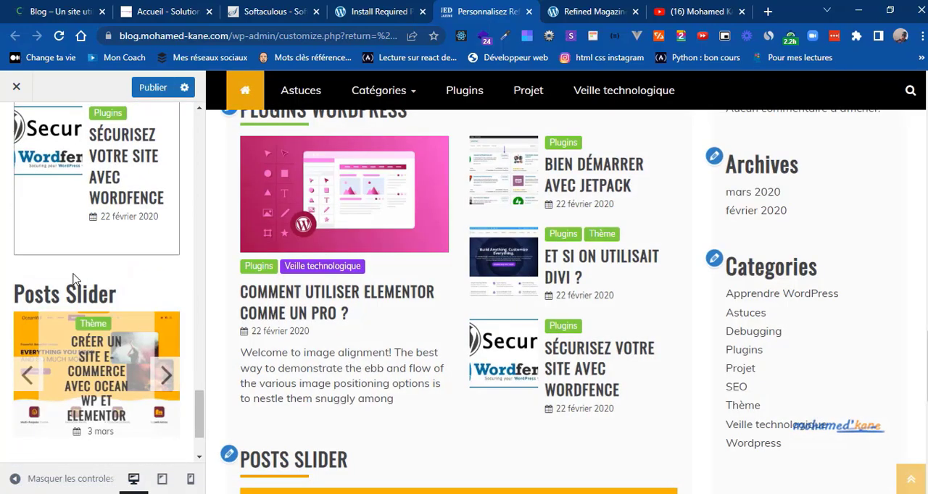
left_click(61, 8)
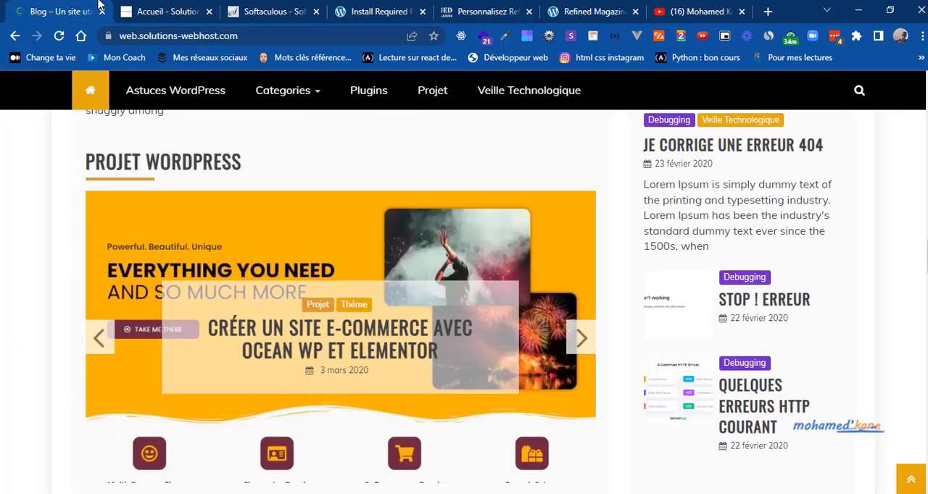
left_click(486, 10)
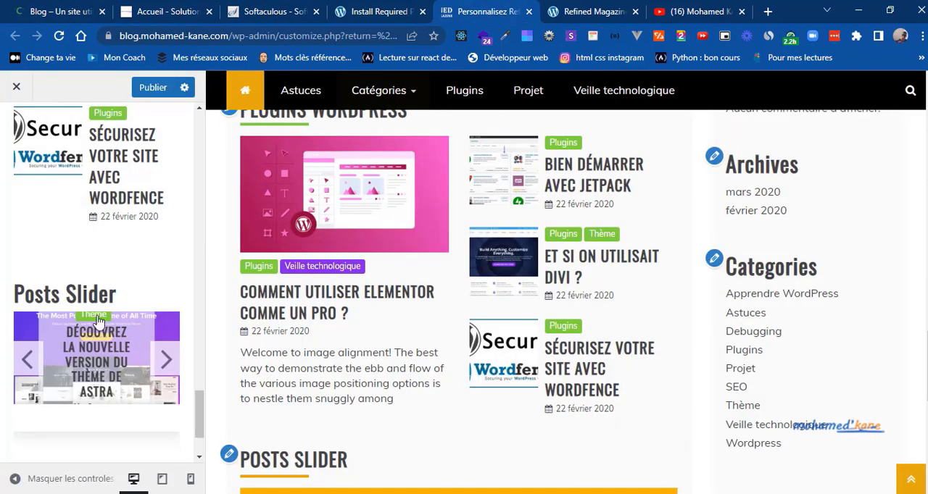
left_click(61, 294)
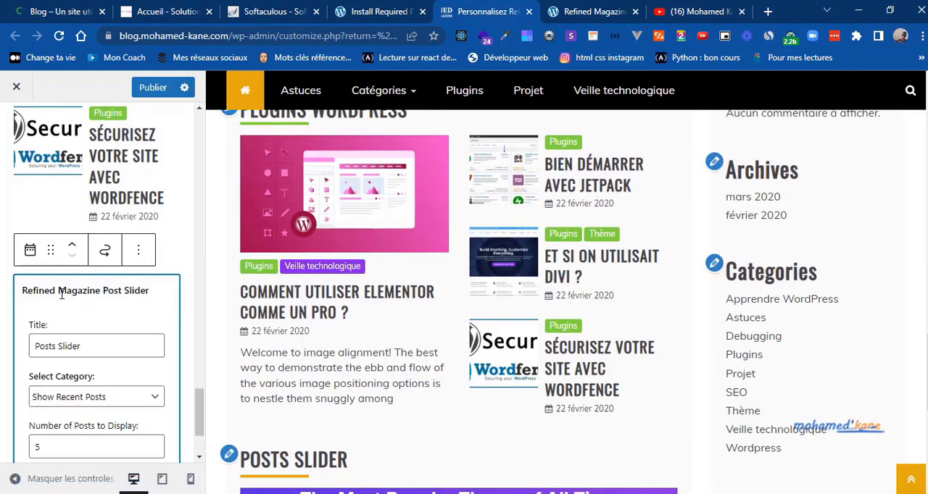
double_click(59, 347)
type("Proje")
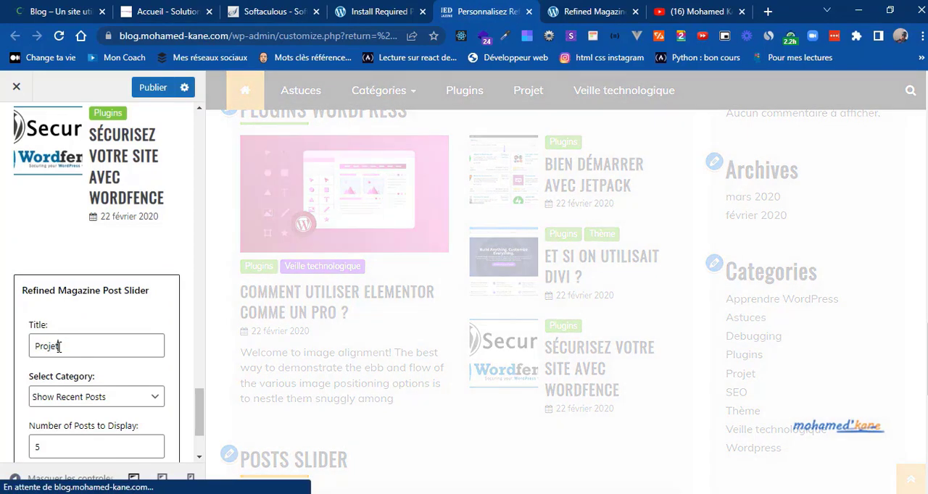
type("ts WordP")
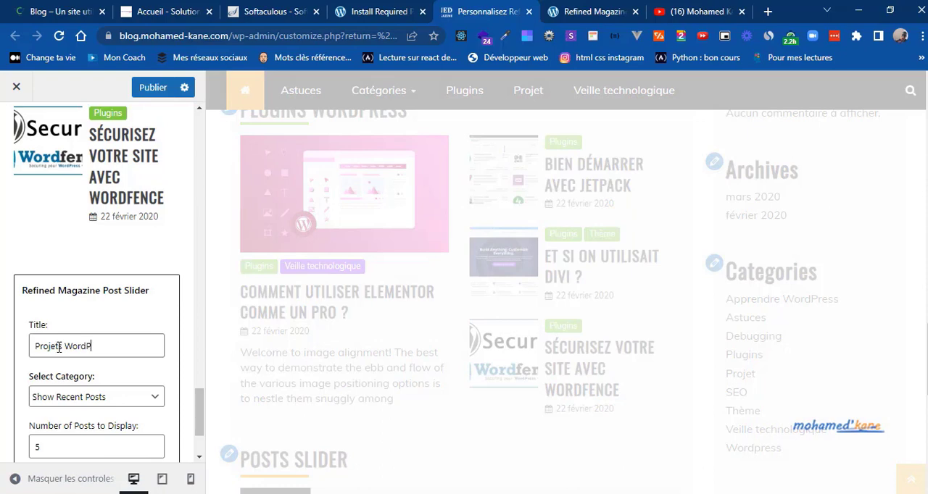
type("ress")
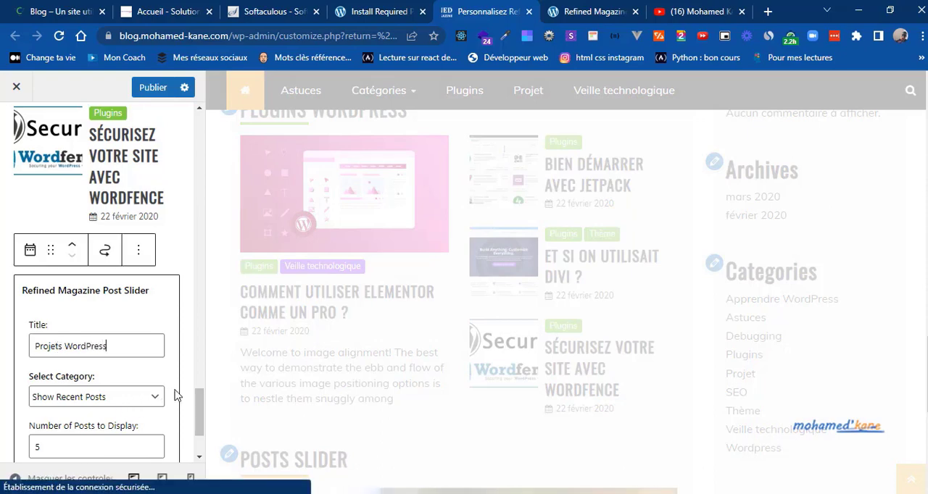
Step: Set the Post Slider widget's category to Projet and its number of posts to 4, and advance the slider in the preview
left_click(152, 404)
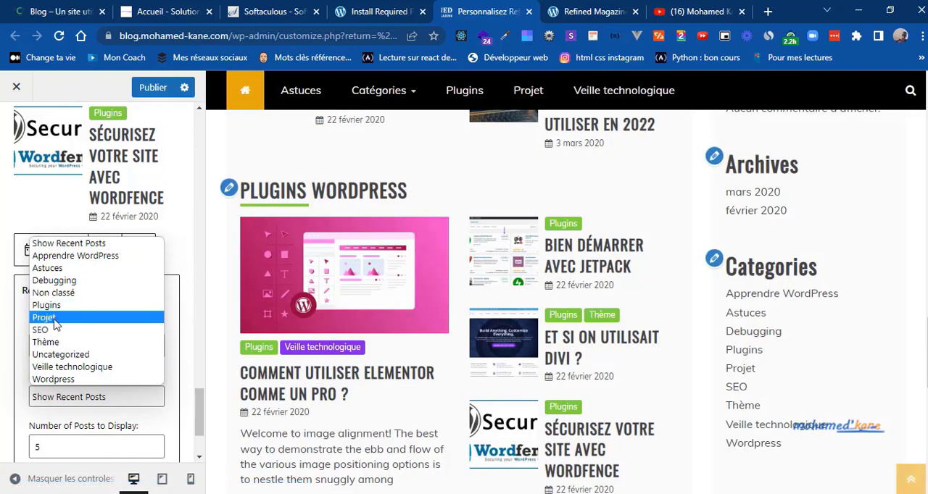
left_click(56, 319)
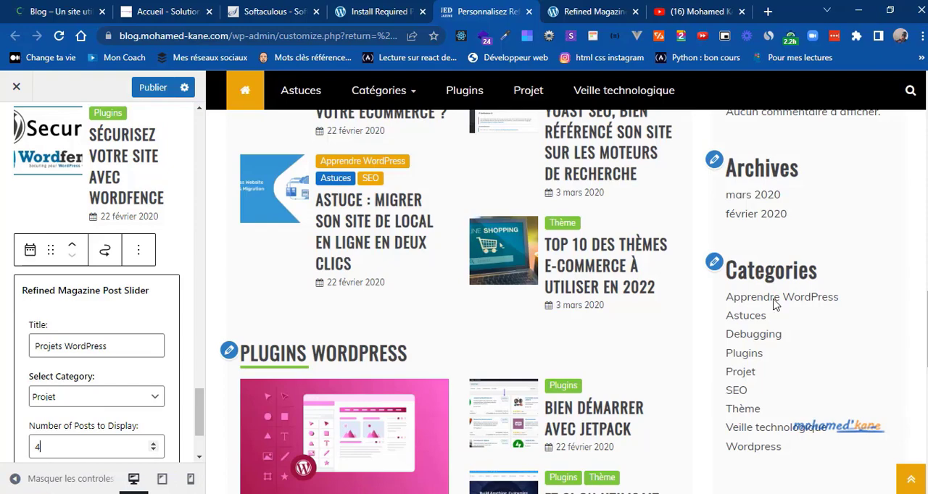
left_click_drag(927, 340, 917, 433)
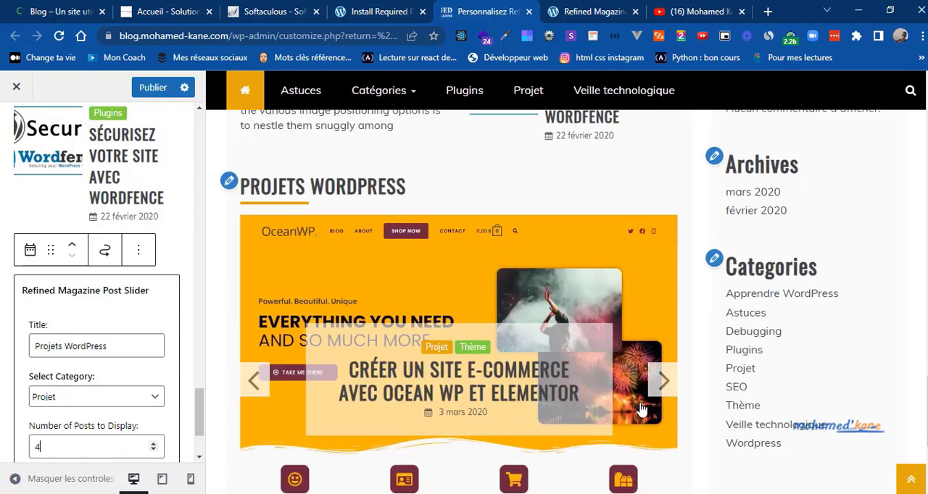
left_click(661, 386)
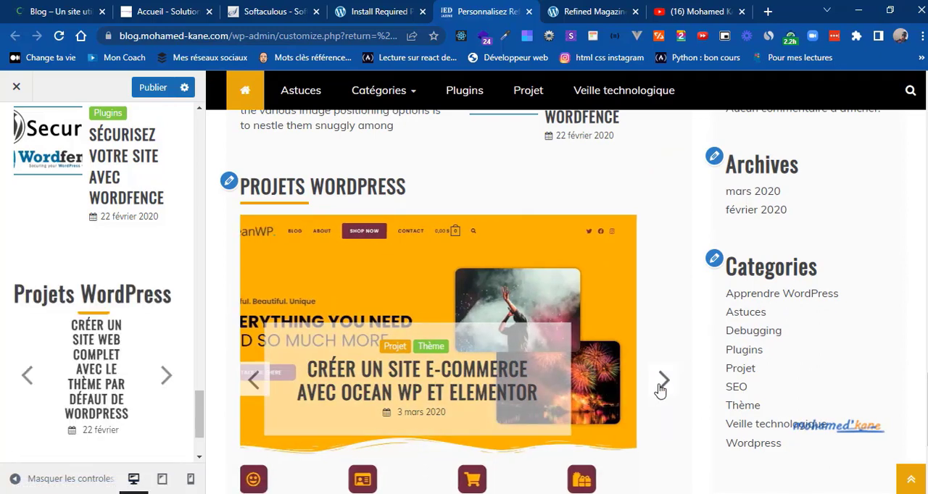
Step: Examine the slides of the Projet WordPress slider on the reference blog and return to the customizer
left_click(61, 11)
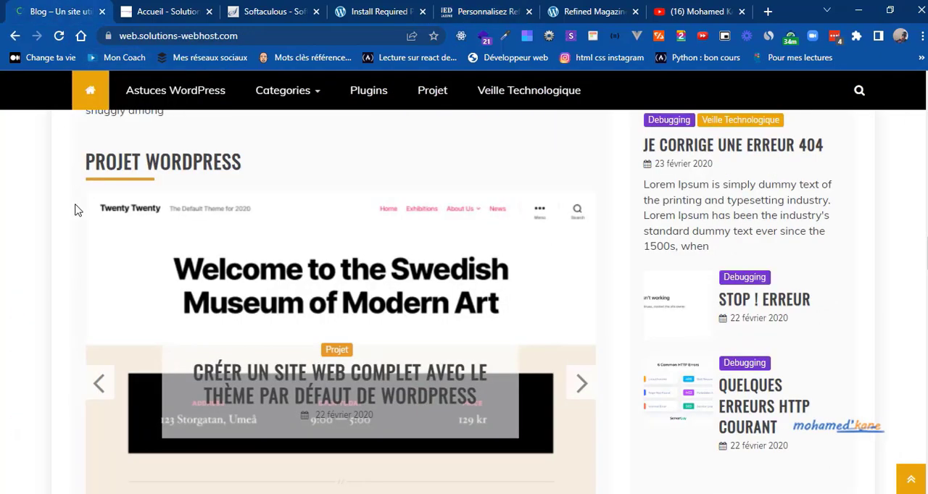
left_click(585, 378)
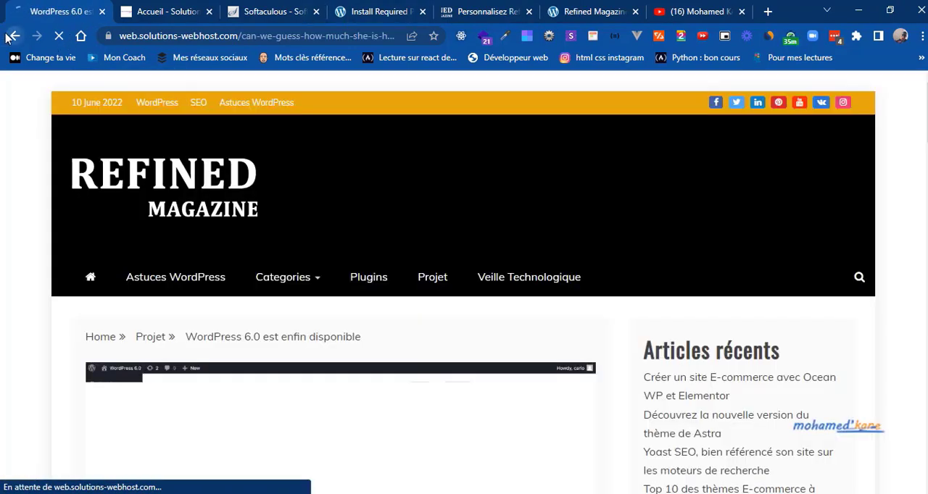
left_click(10, 37)
left_click(448, 8)
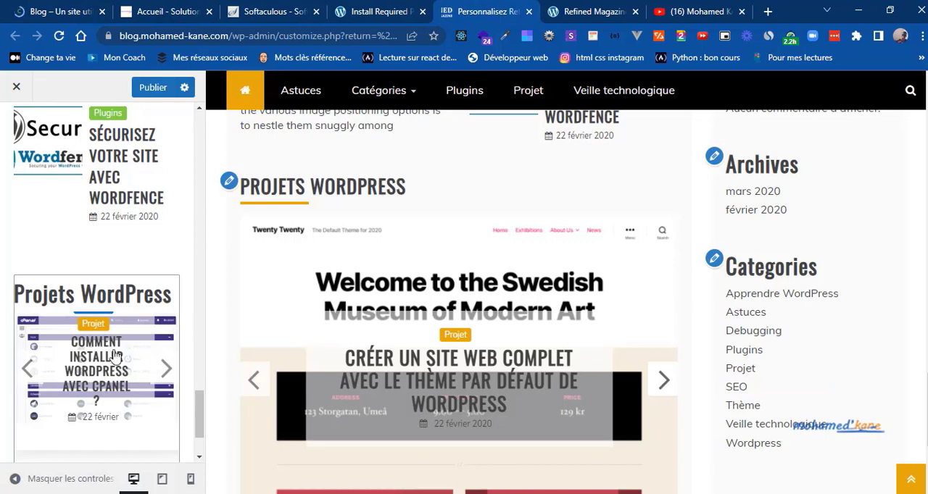
Step: Set the Projets WordPress slider's number of posts to 5 and publish the changes
left_click(80, 300)
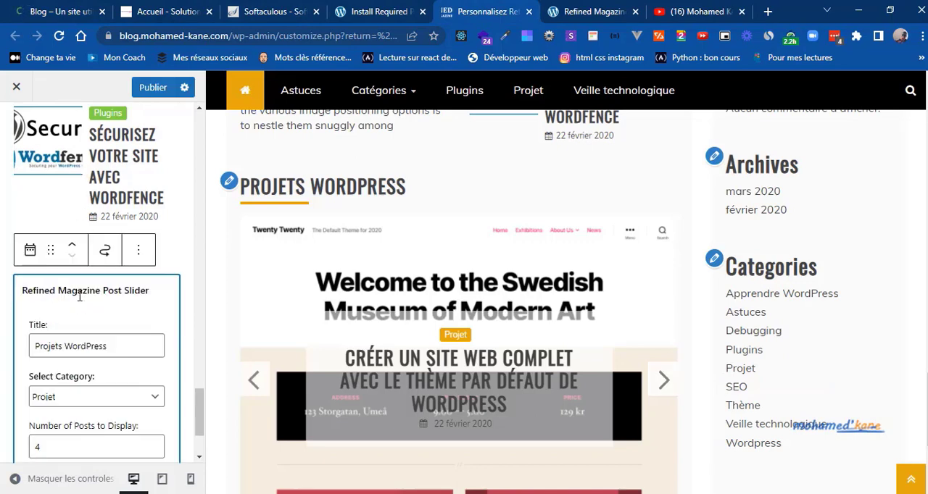
left_click(152, 443)
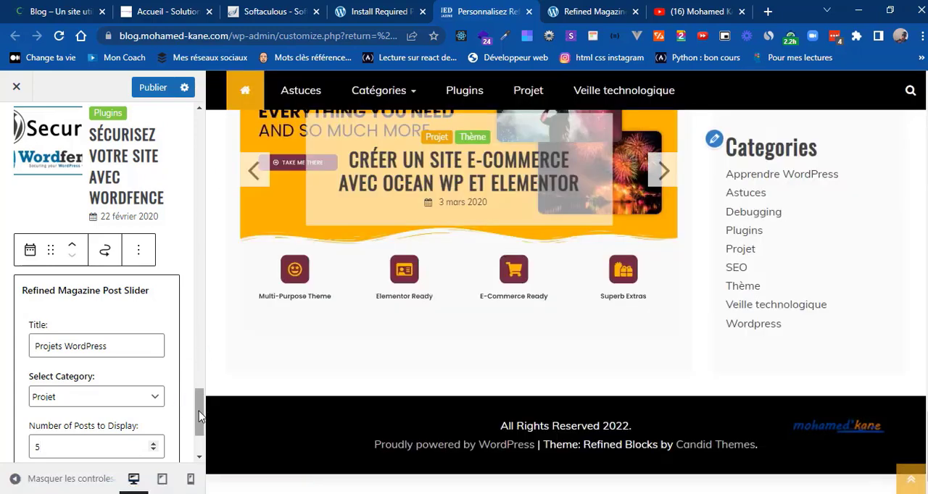
left_click(154, 87)
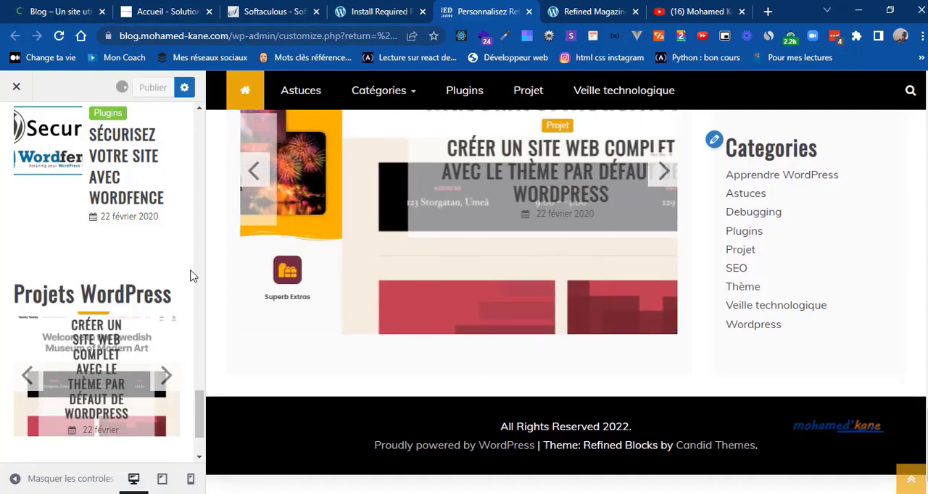
Step: Check the section below the slider on the reference blog, search the widget blocks for "grid" and add the Refined Magazine Grid Post widget
left_click_drag(201, 423, 201, 444)
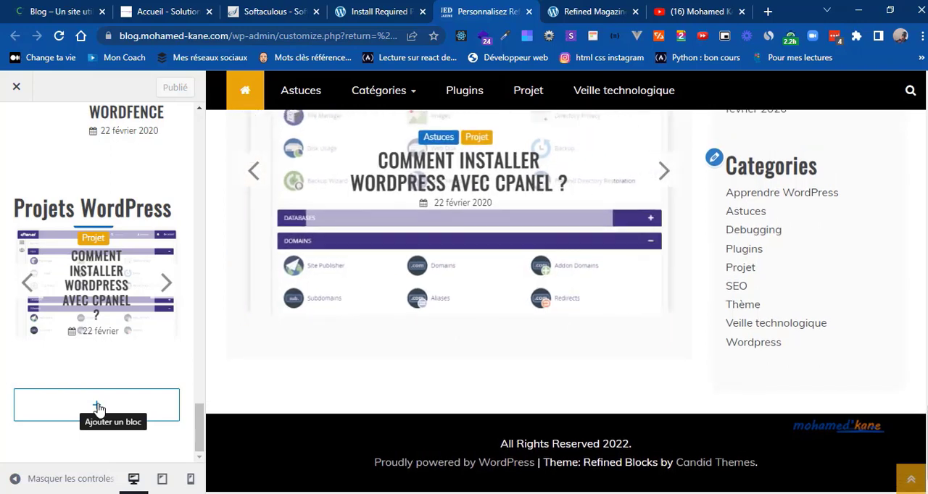
left_click(97, 407)
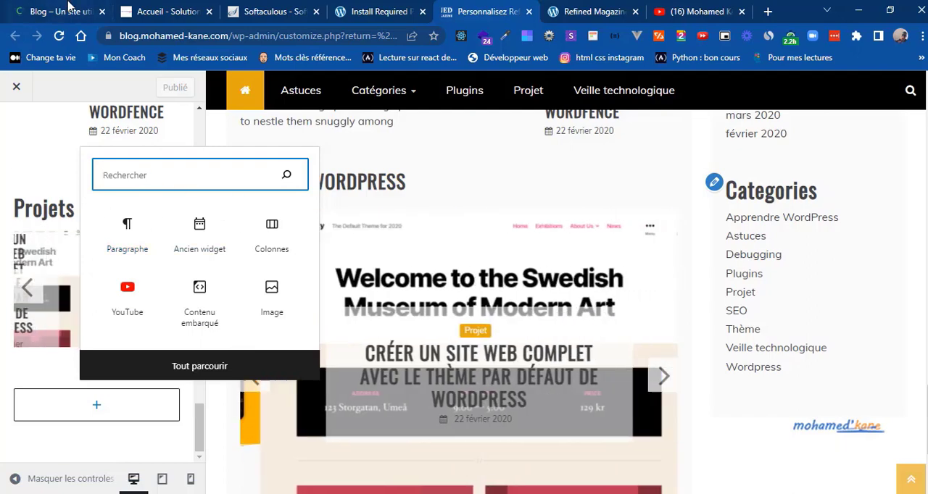
left_click(69, 11)
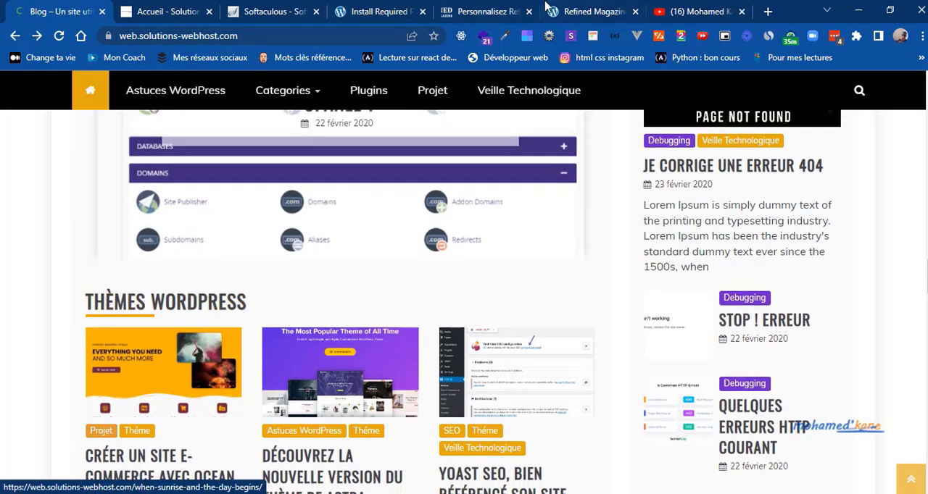
left_click(499, 11)
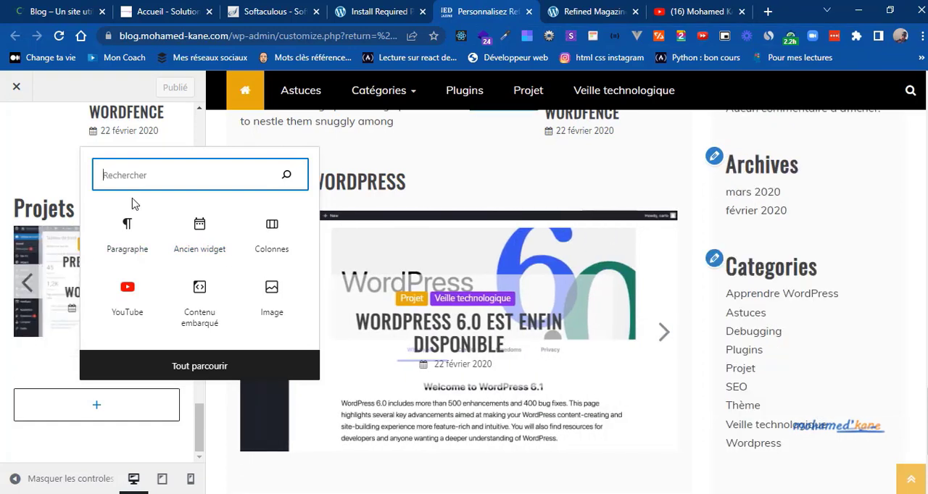
type("grid")
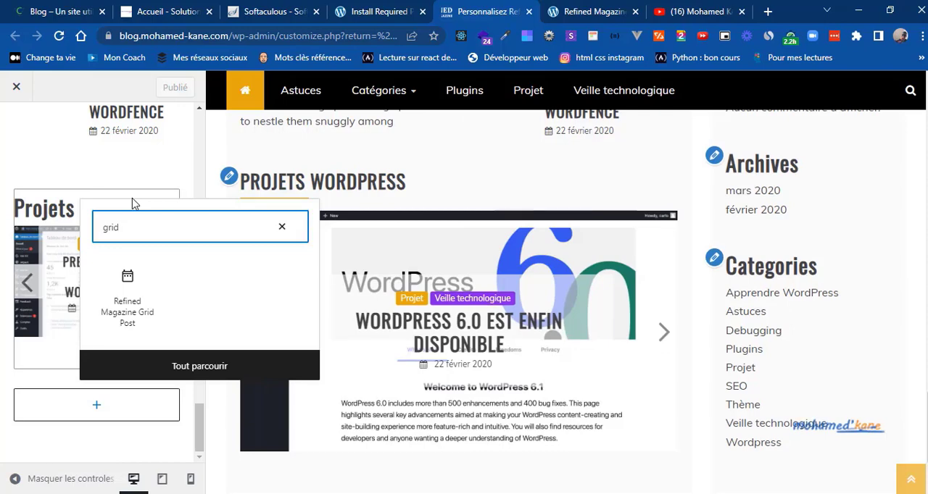
left_click(127, 298)
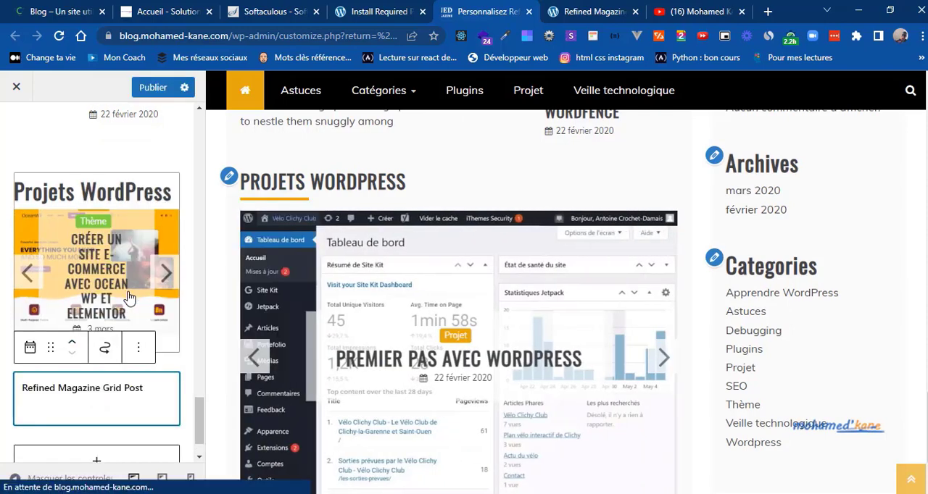
Step: Check the themes grid's heading on the reference blog and set the Grid Post widget's title to "Thème WordPress"
key("ctrl+1")
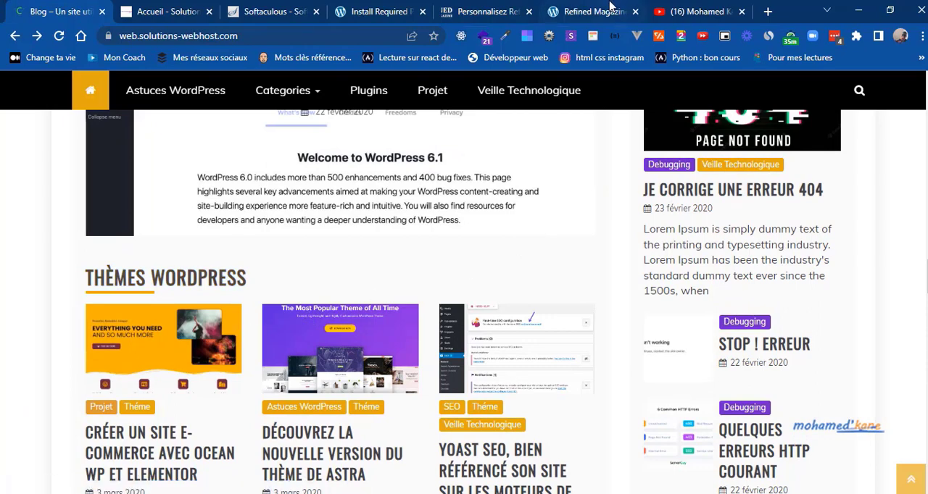
left_click(500, 11)
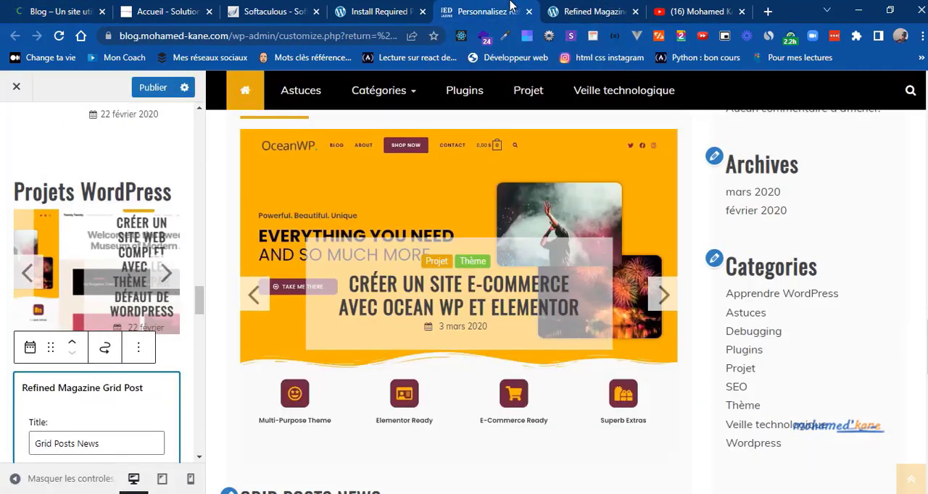
mouse_move(387, 166)
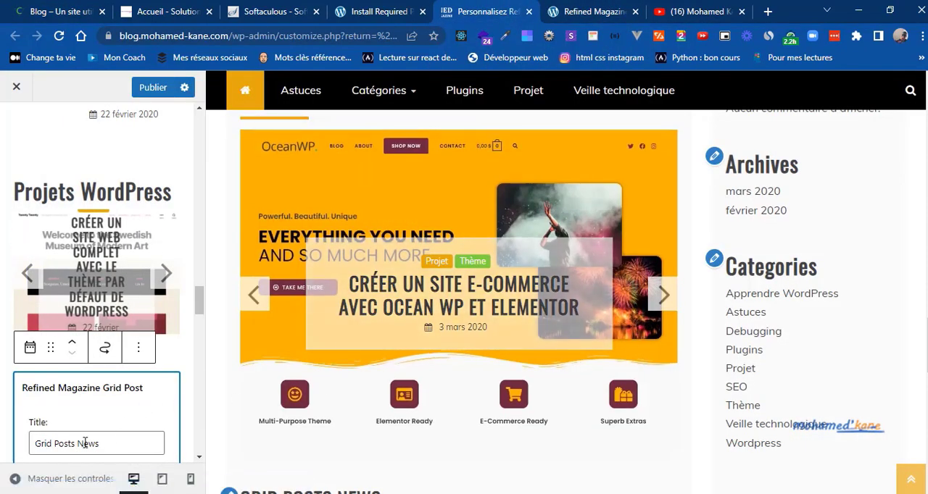
double_click(85, 443)
key("ctrl+a")
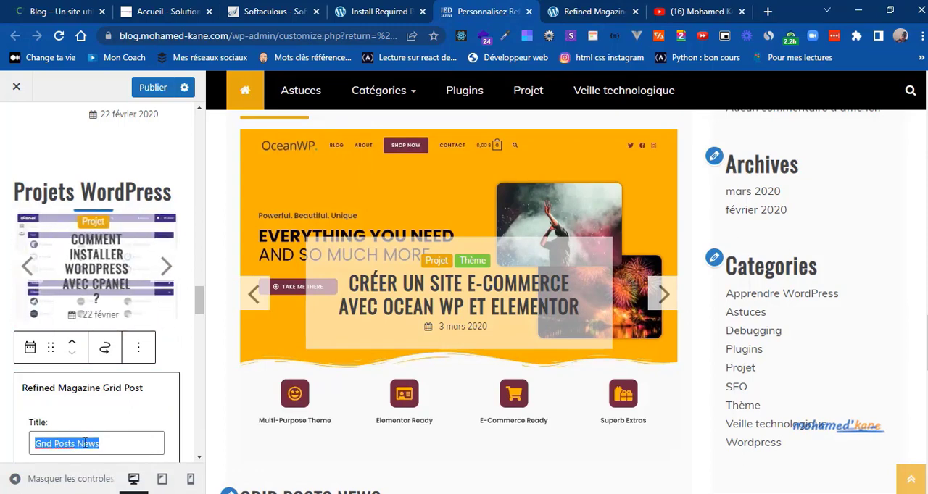
type("Thème Wor")
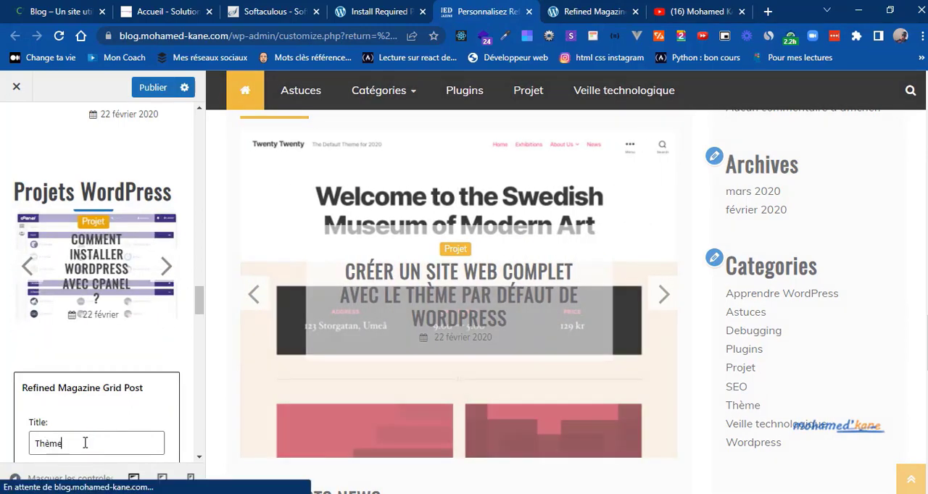
type("Press")
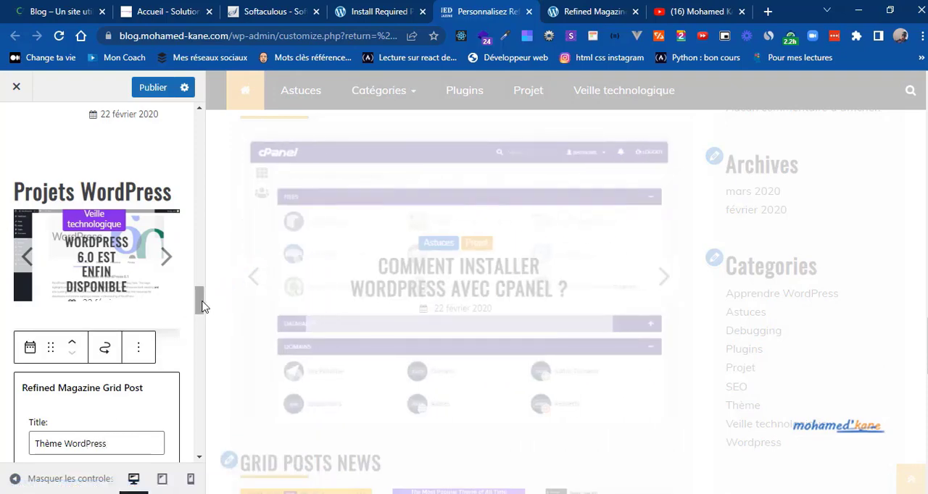
Step: Set the category of the Thème WordPress grid widget to Thème
left_click_drag(203, 306, 202, 321)
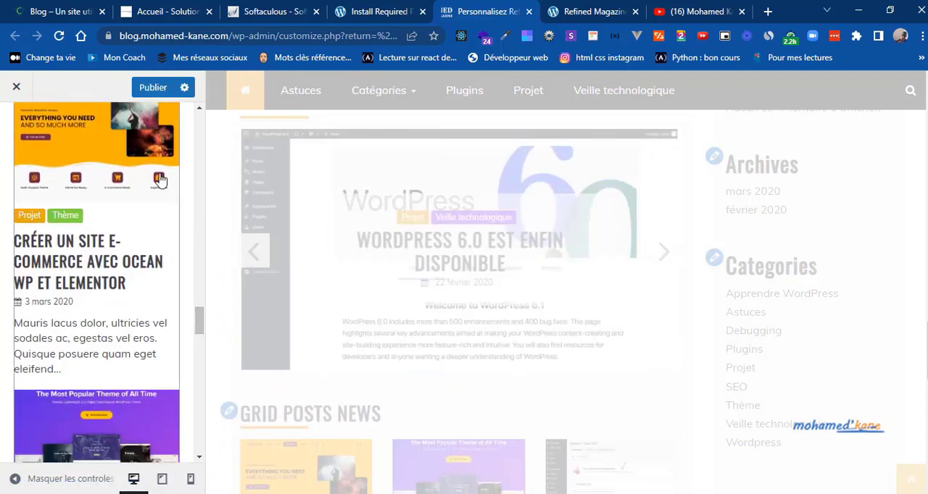
left_click(157, 187)
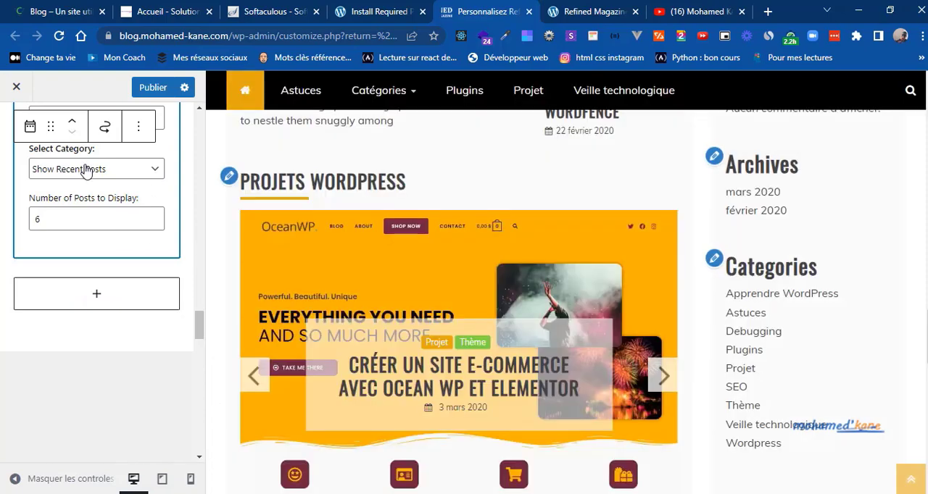
left_click(84, 169)
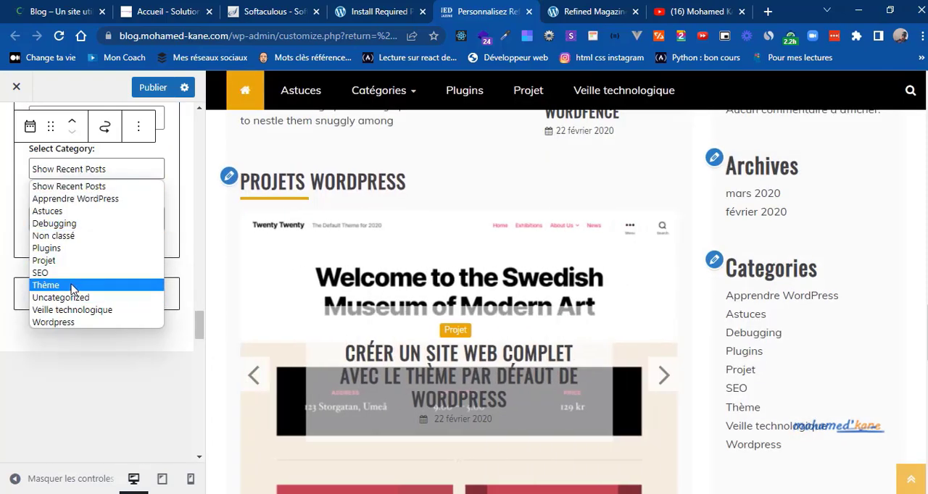
left_click(72, 286)
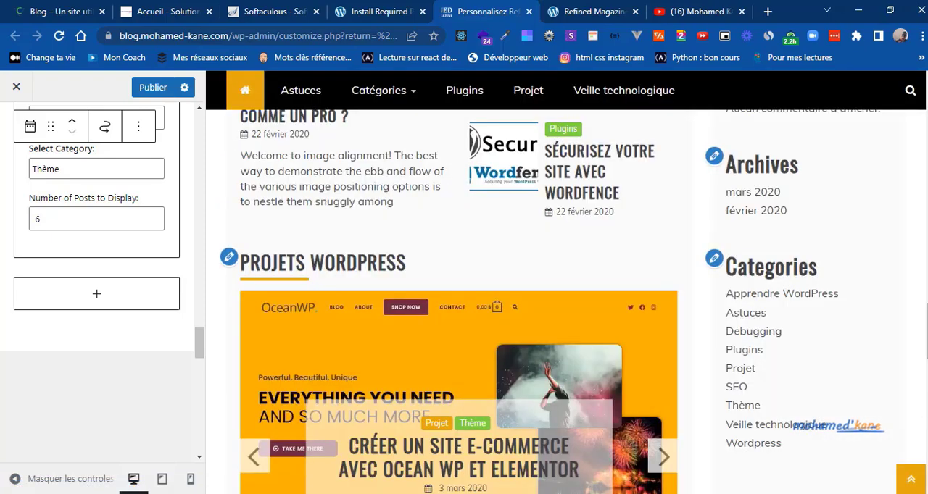
Step: Review the Thème WordPress grid in the preview and publish the changes
scroll(457, 301, "down", 5)
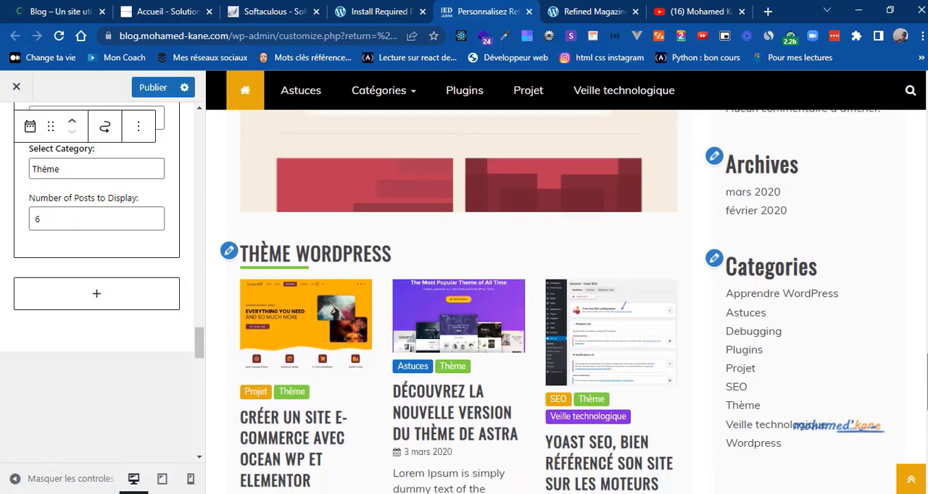
scroll(456, 301, "down", 3)
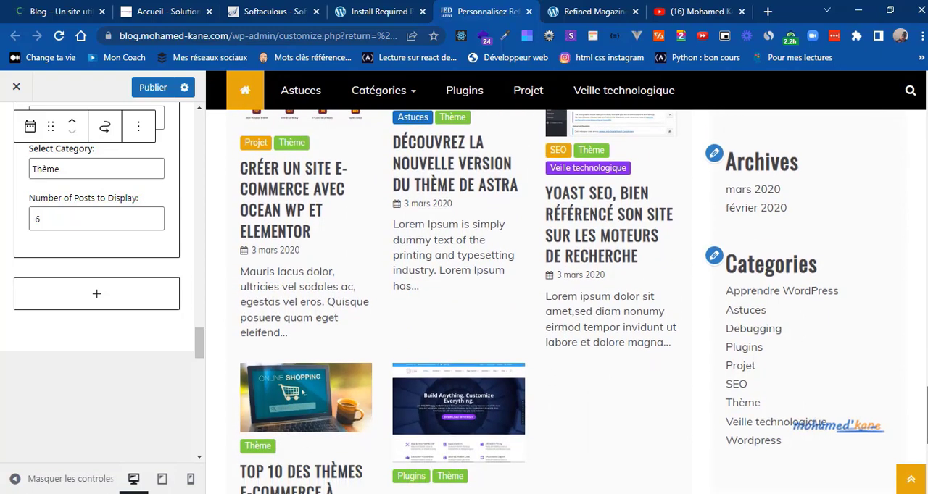
scroll(456, 301, "down", 2)
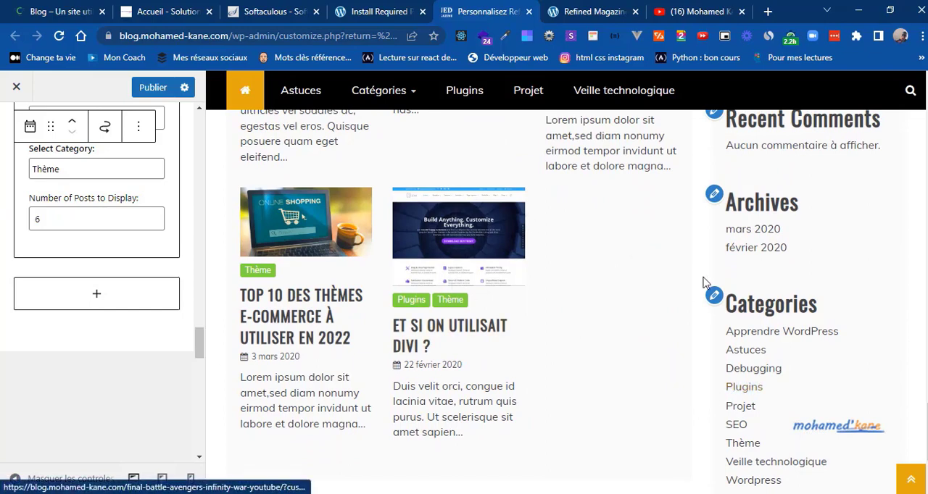
scroll(551, 213, "up", 1)
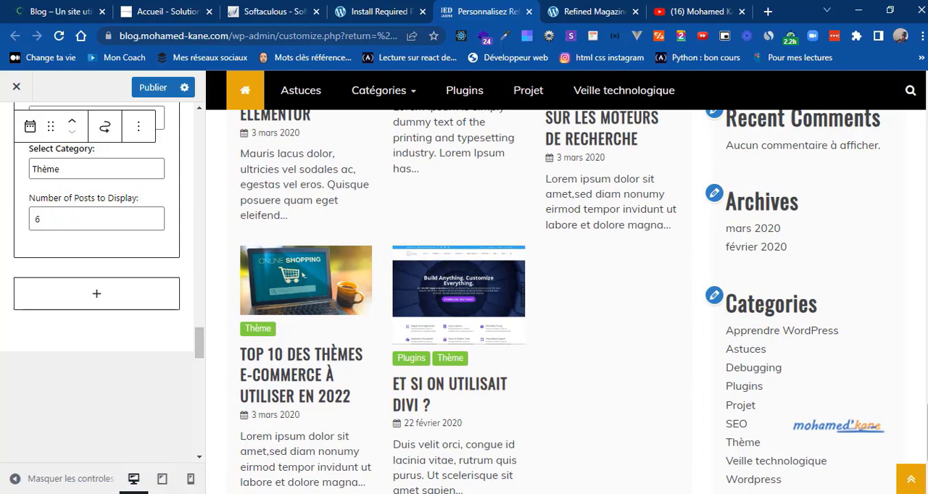
scroll(311, 290, "down", 1)
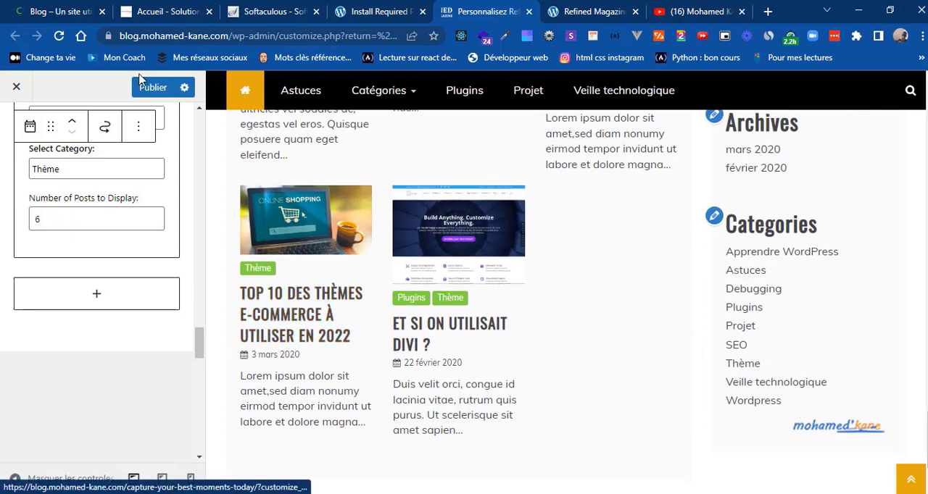
left_click(147, 86)
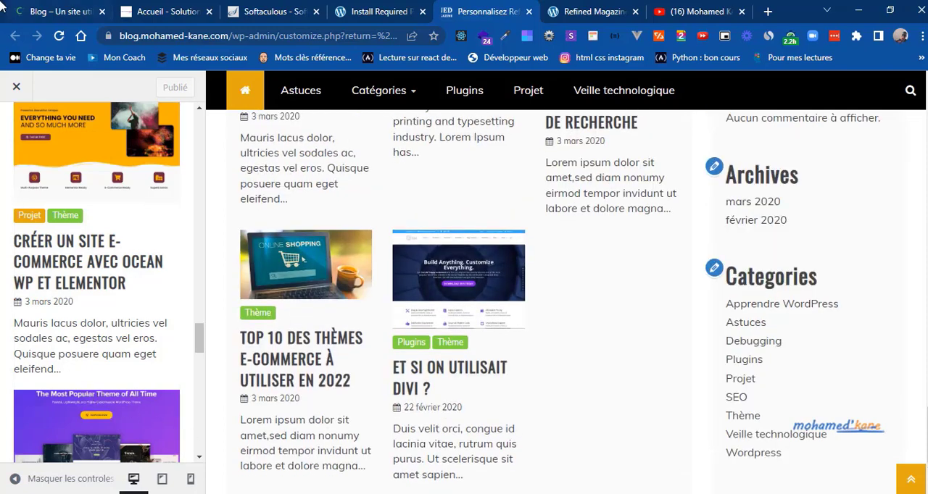
Step: Check the section below the themes grid on the reference blog, search the widget blocks for "thu" and add the Refined Magazine Thumbnail Post widget
left_click(39, 9)
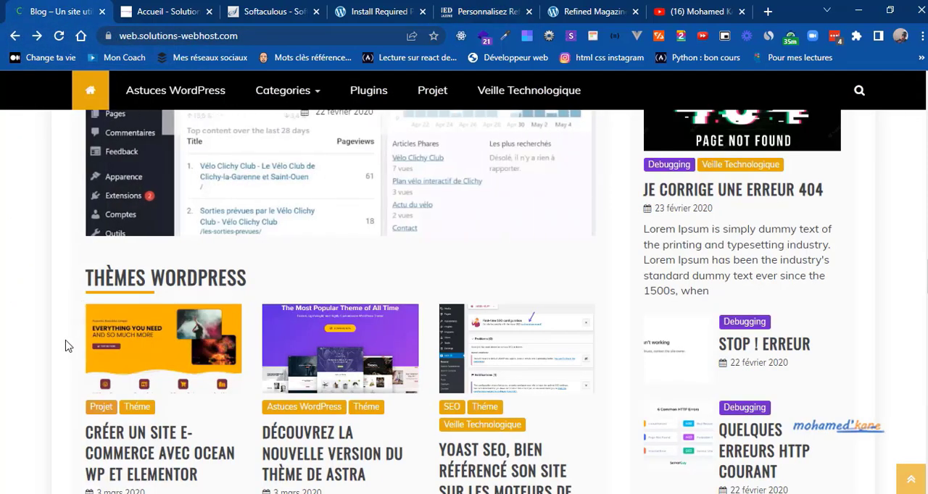
scroll(65, 345, "down", 4)
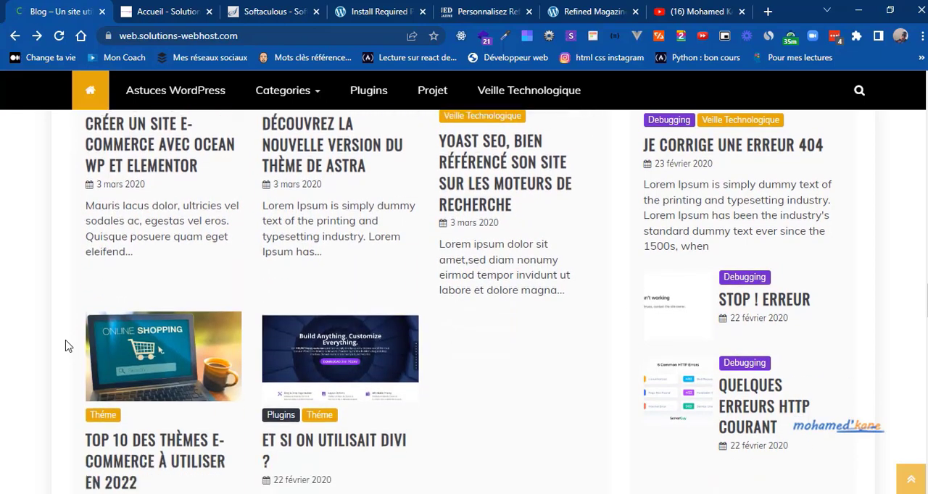
scroll(66, 346, "down", 6)
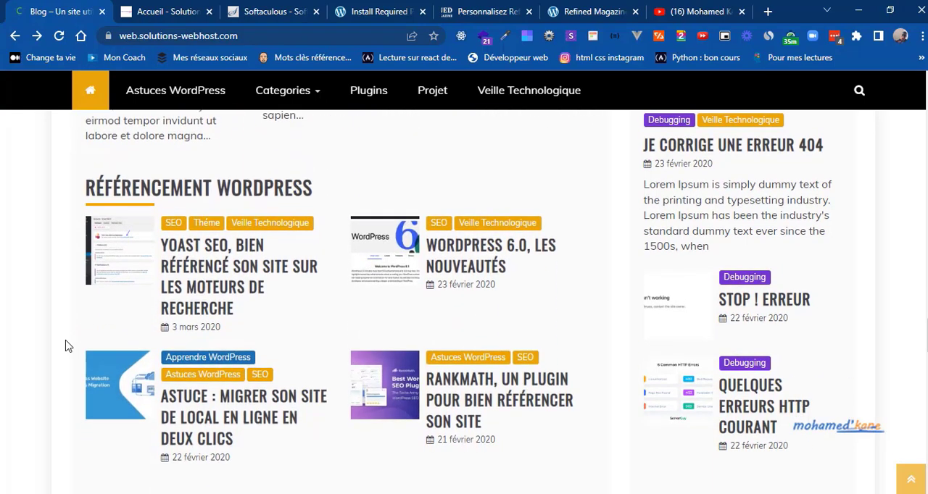
left_click(469, 18)
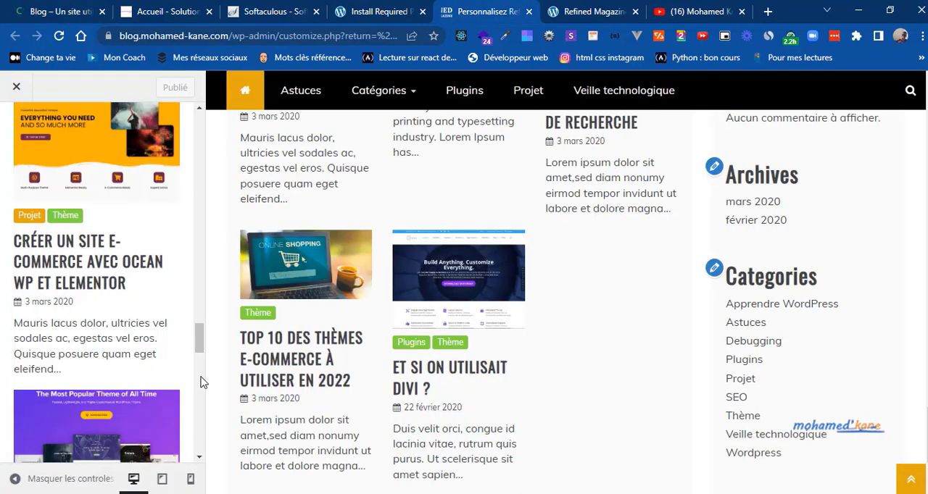
scroll(201, 379, "down", 4)
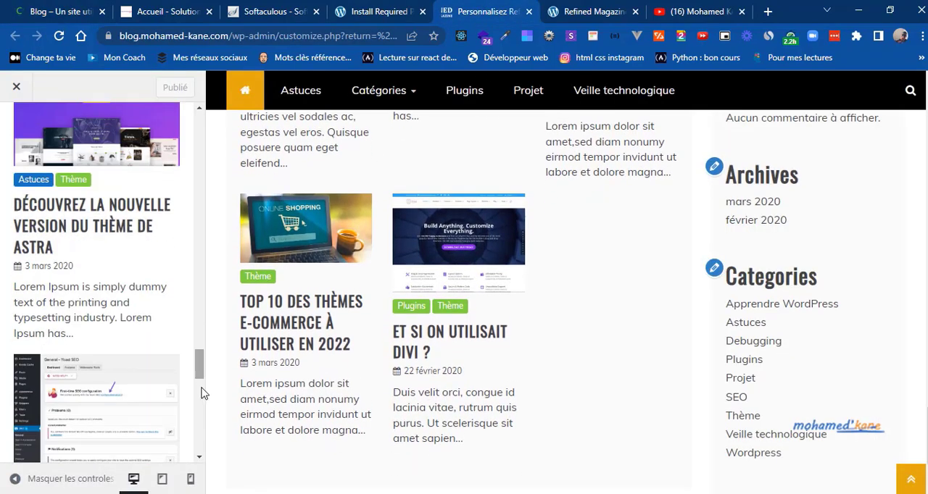
scroll(203, 394, "down", 7)
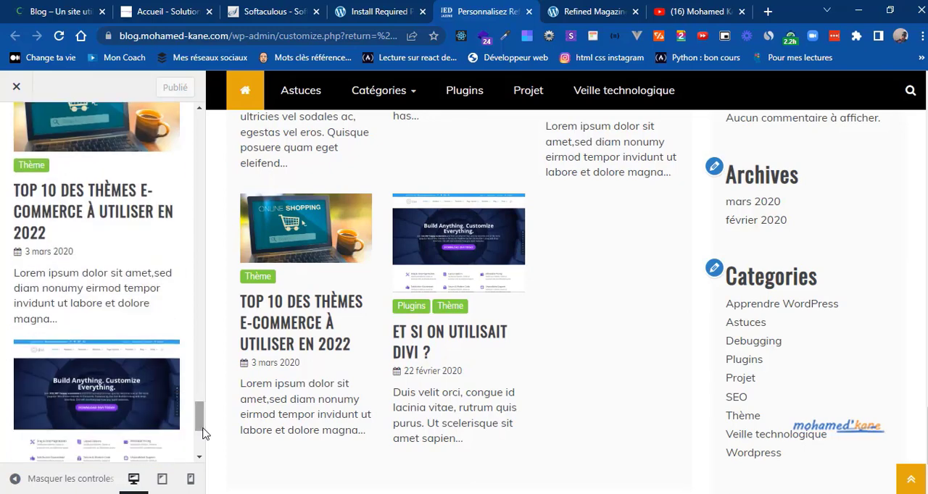
scroll(201, 435, "down", 5)
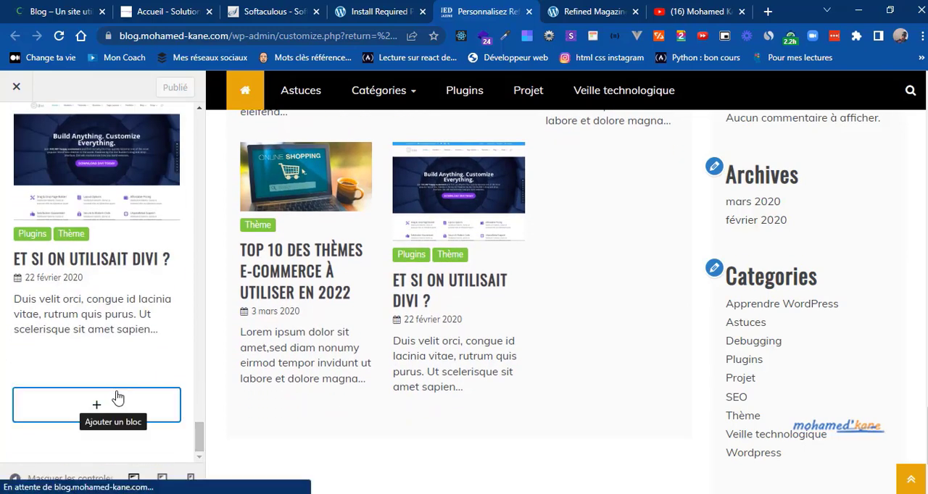
left_click(117, 397)
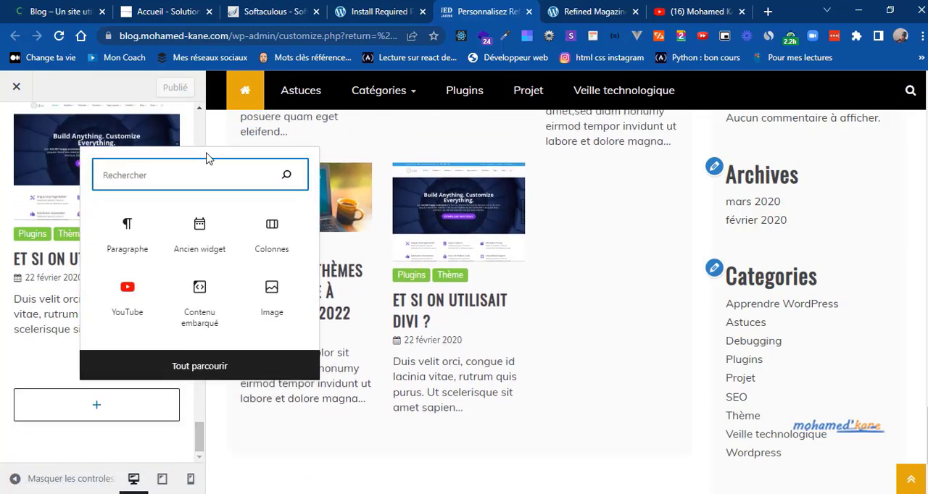
type("th")
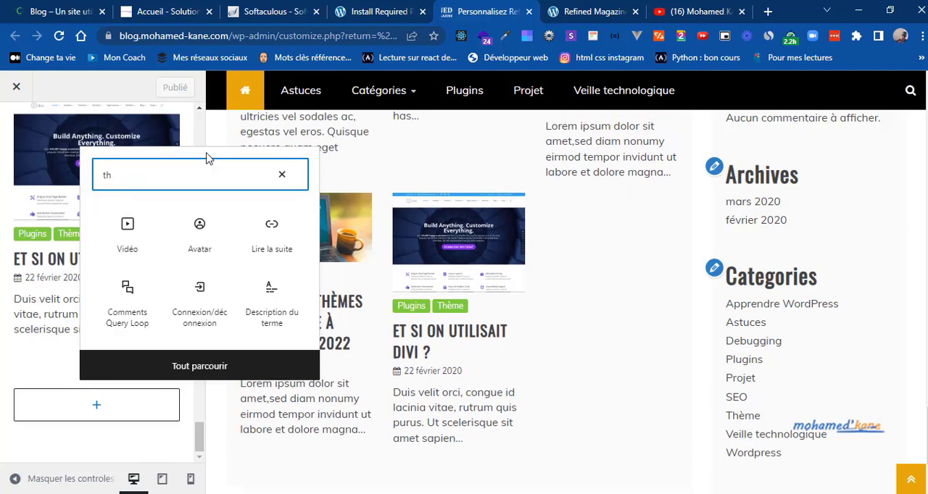
type("u")
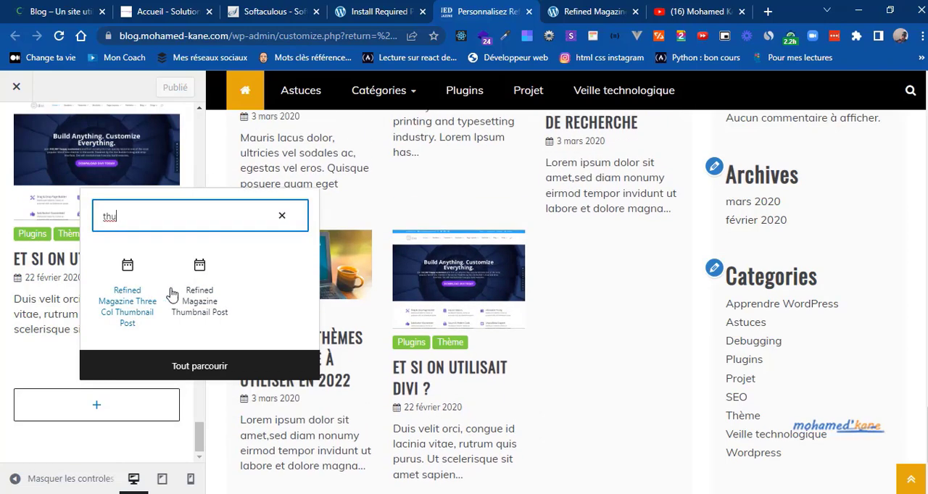
left_click(206, 294)
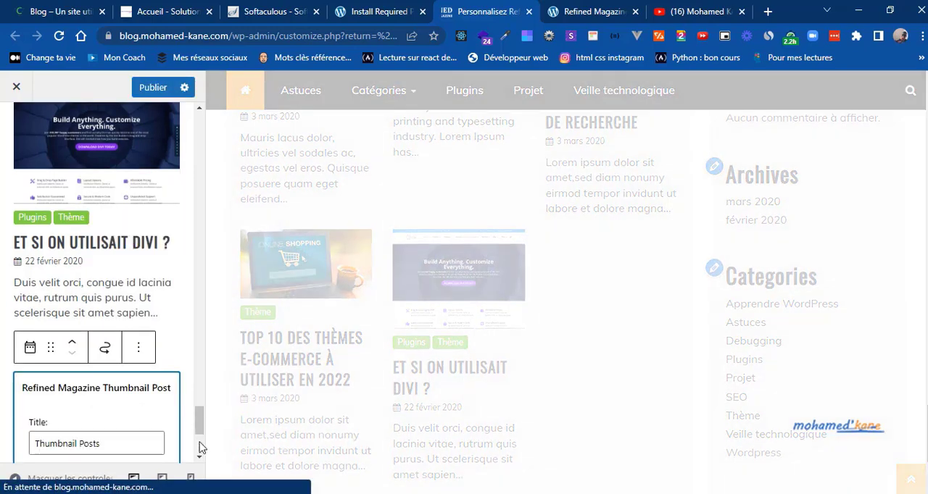
Step: Set the Thumbnail Post widget's title to "Référencement Wordpress", checking the matching heading on the reference blog
left_click(199, 443)
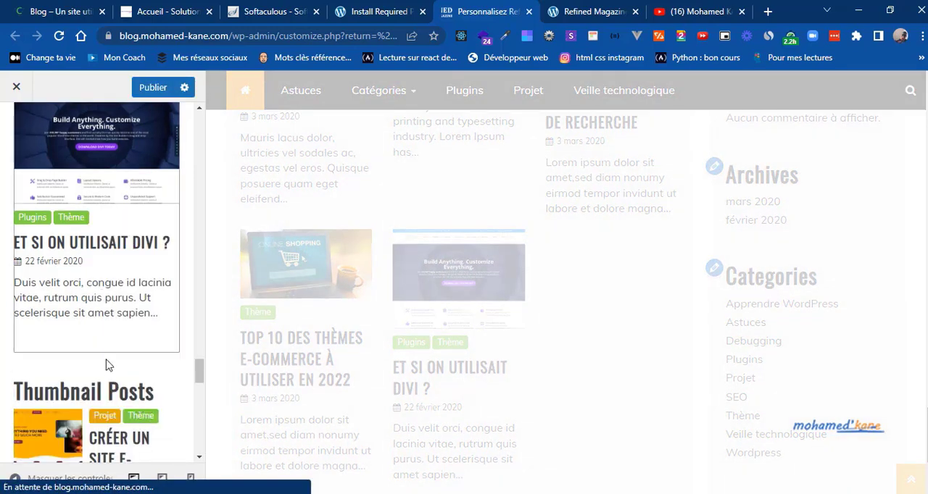
left_click(105, 397)
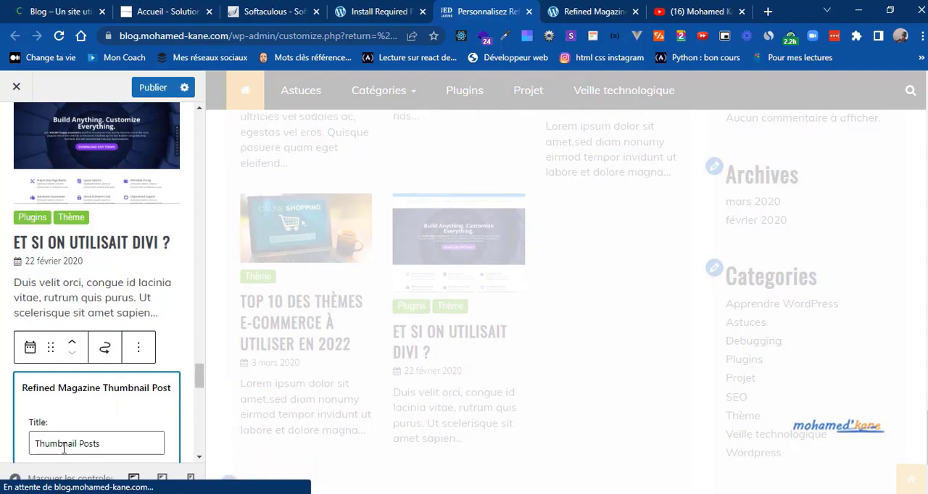
triple_click(64, 443)
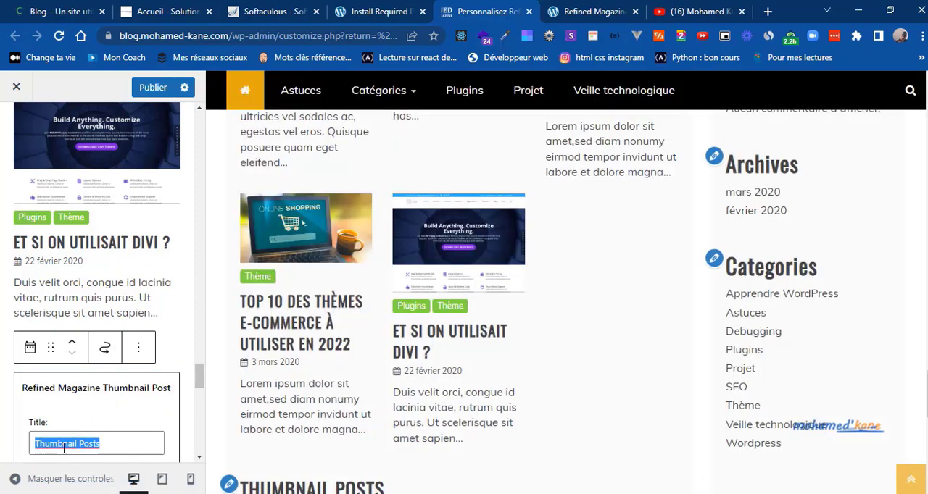
left_click(101, 11)
left_click(475, 10)
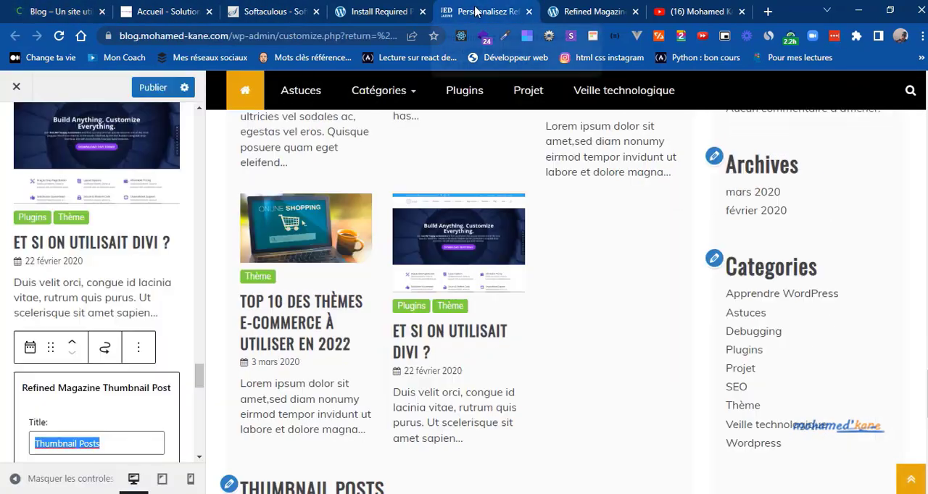
type("Référ")
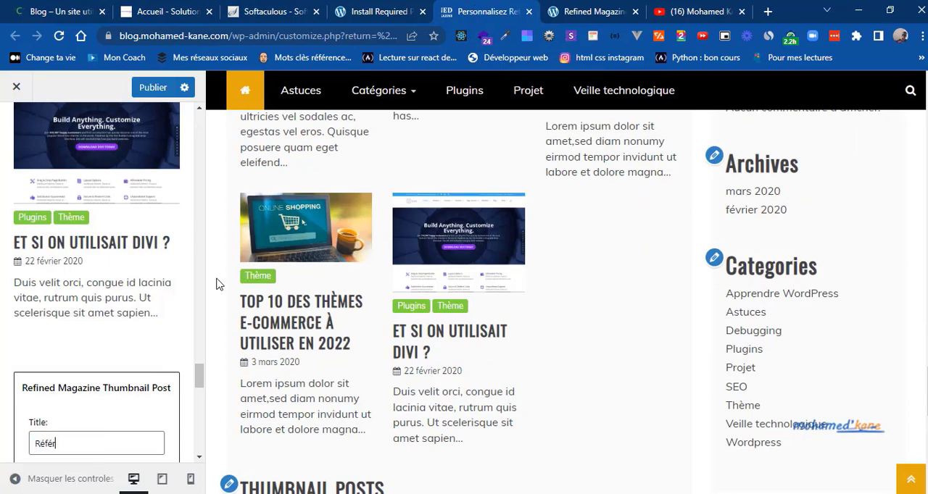
type("encement")
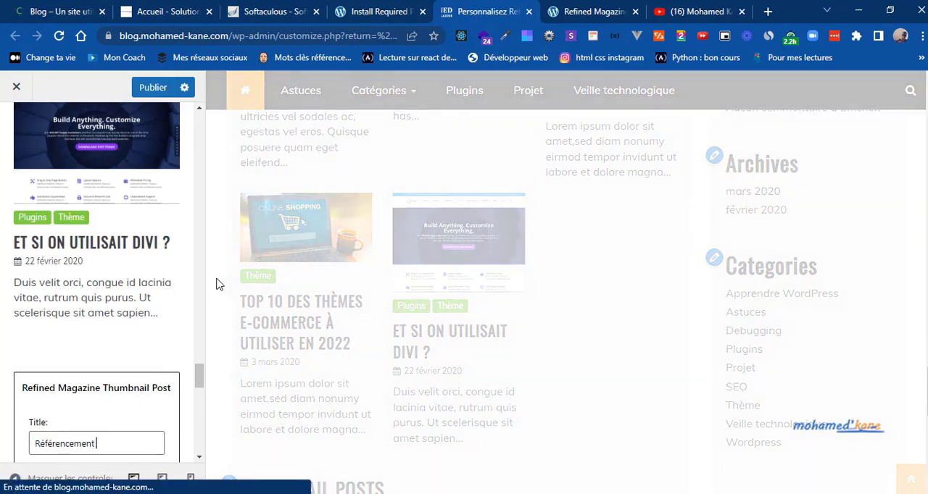
type(" Wordpress")
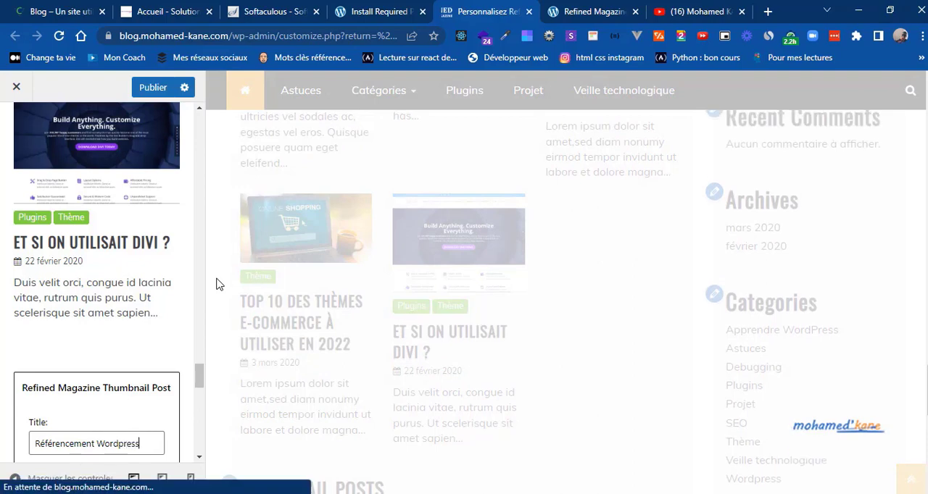
left_click(199, 458)
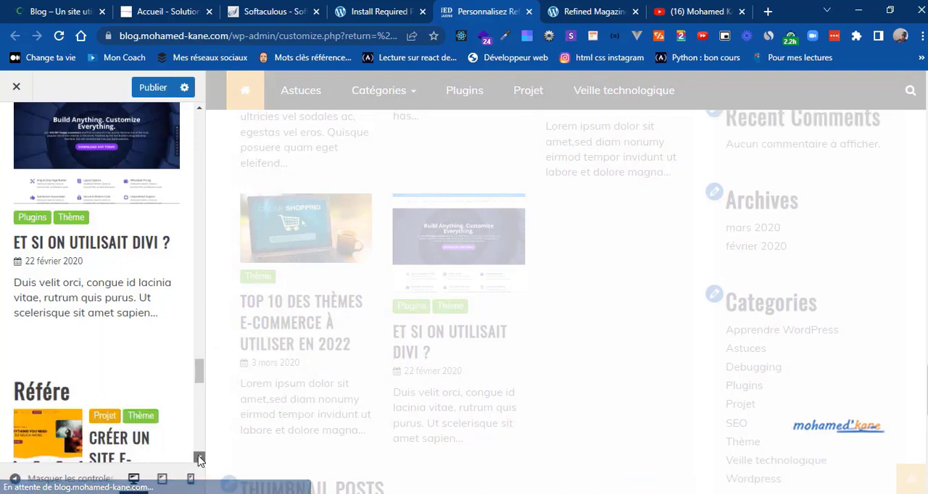
Step: Set the category of the Référencement Wordpress thumbnail widget to SEO
left_click(199, 458)
left_click(199, 458)
left_click(199, 458)
left_click(199, 458)
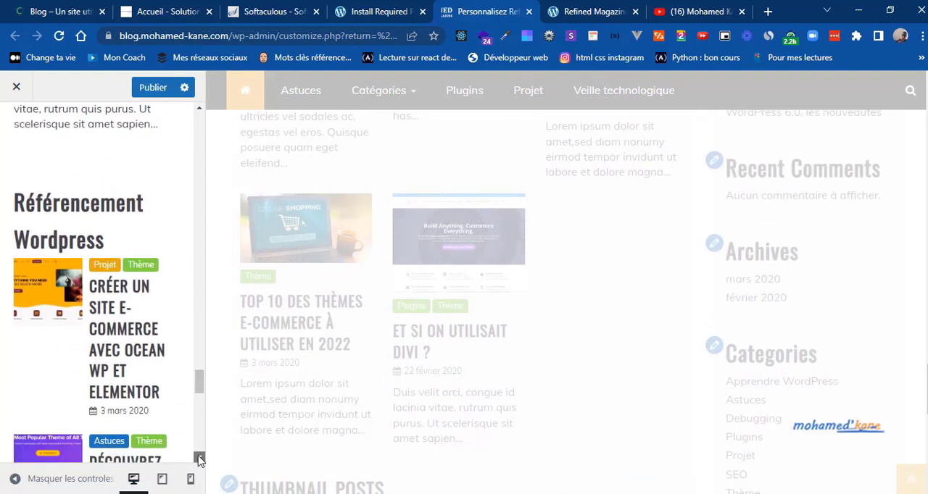
left_click(199, 459)
left_click(105, 261)
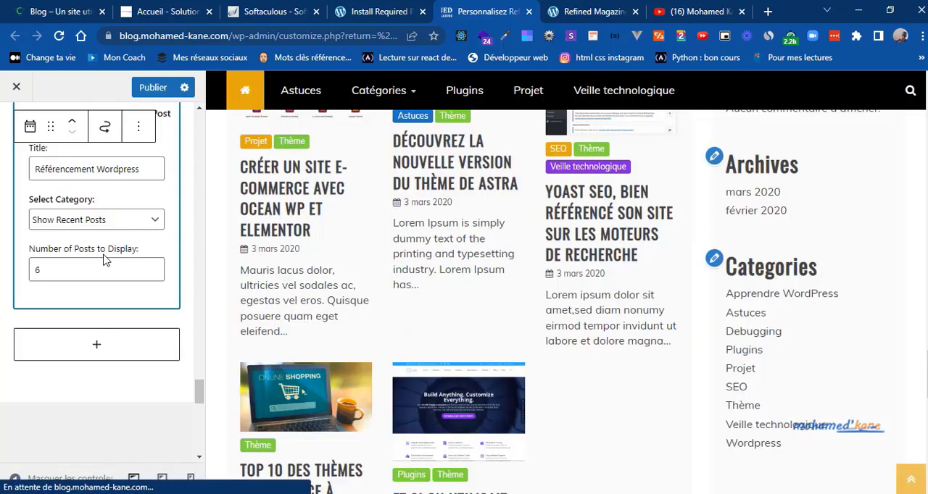
left_click(77, 221)
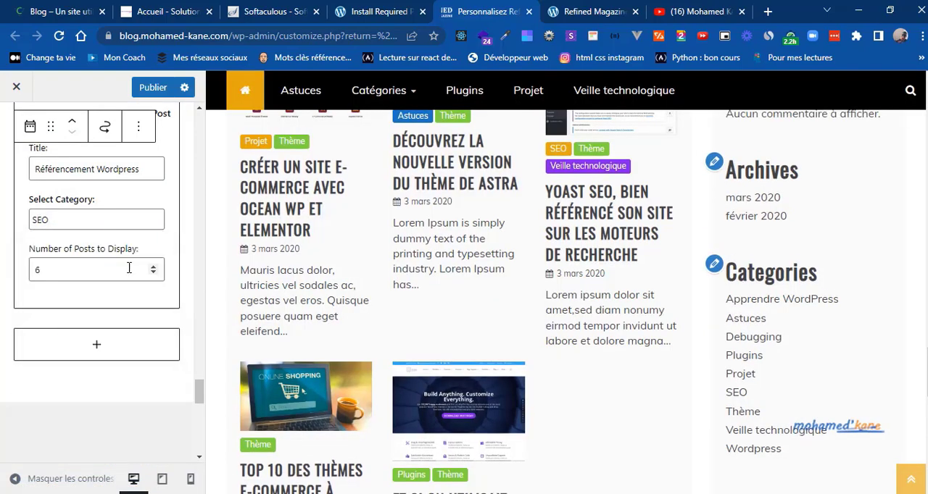
Step: Set the number of posts shown by the Référencement Wordpress widget to 4
left_click(153, 267)
left_click(153, 267)
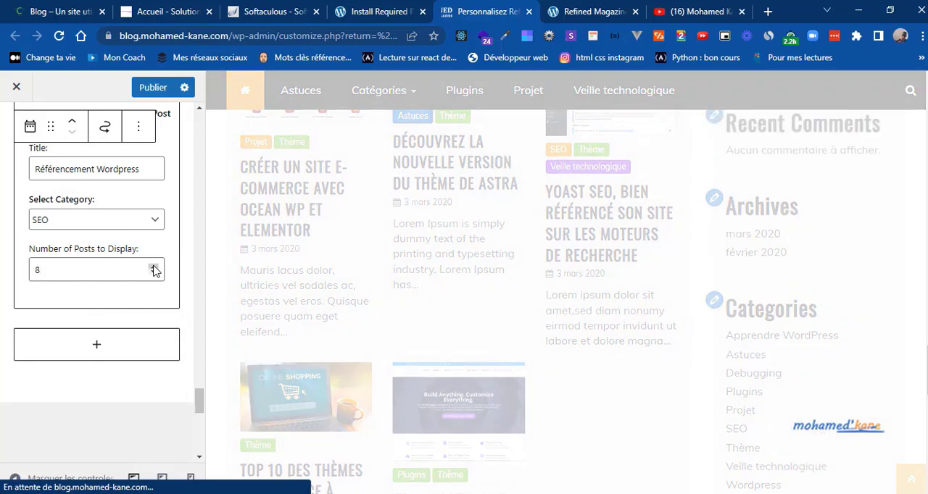
left_click(154, 274)
left_click(153, 275)
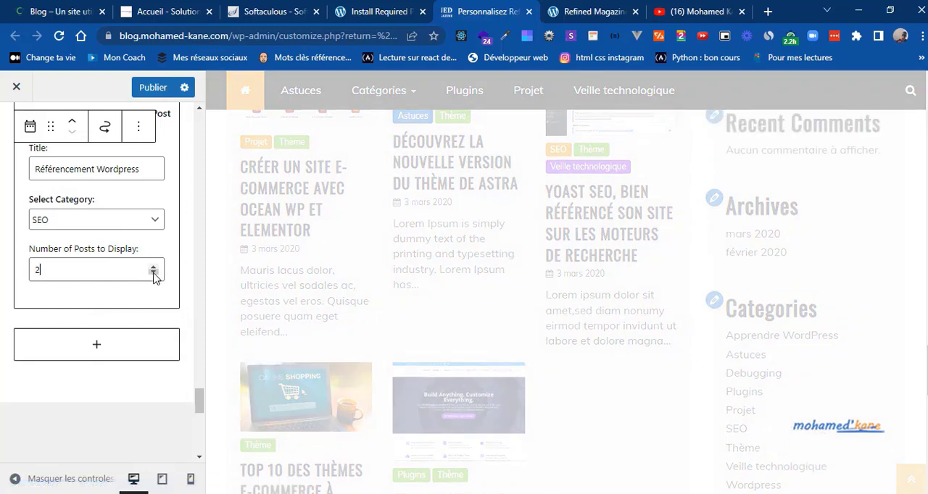
left_click(153, 267)
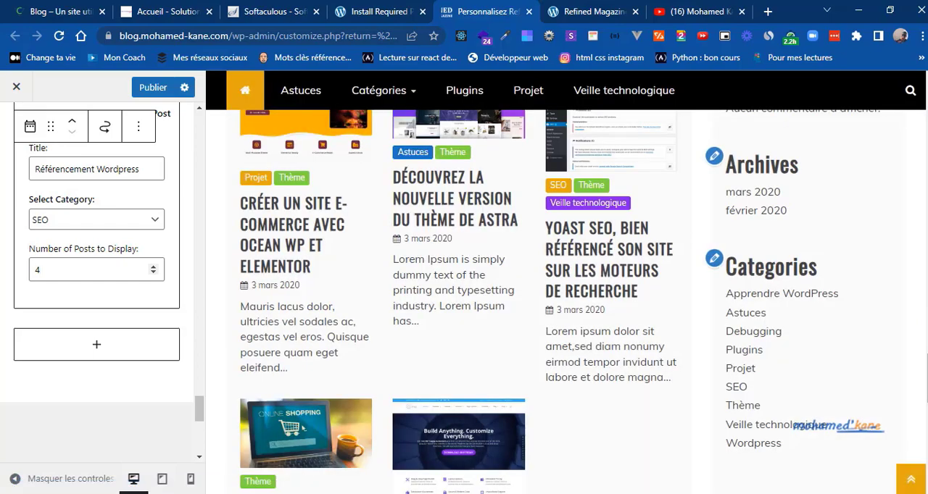
Step: Review the Référencement Wordpress section in the preview and publish the changes
scroll(448, 302, "down", 3)
scroll(448, 301, "down", 5)
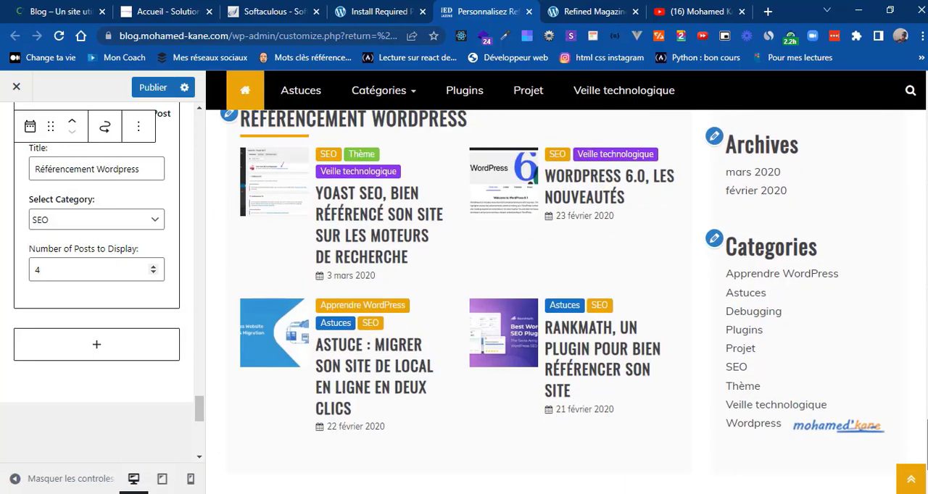
scroll(926, 439, "down", 2)
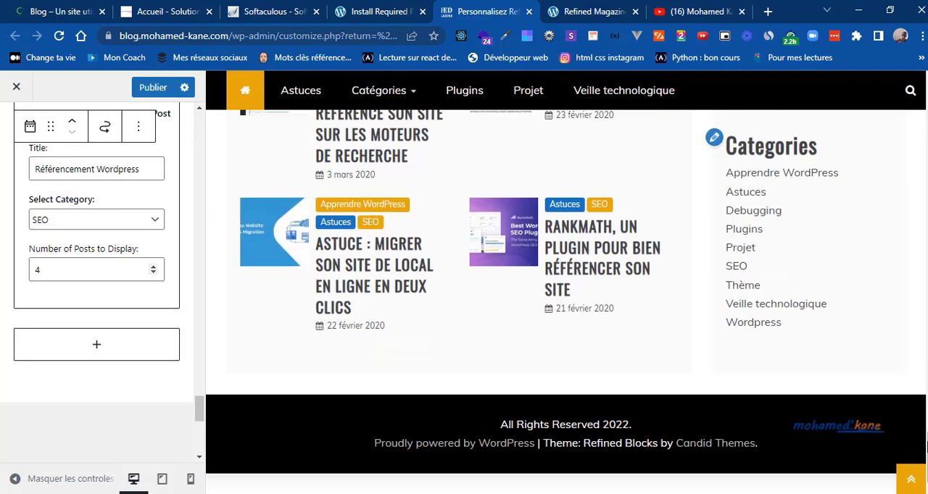
left_click(156, 87)
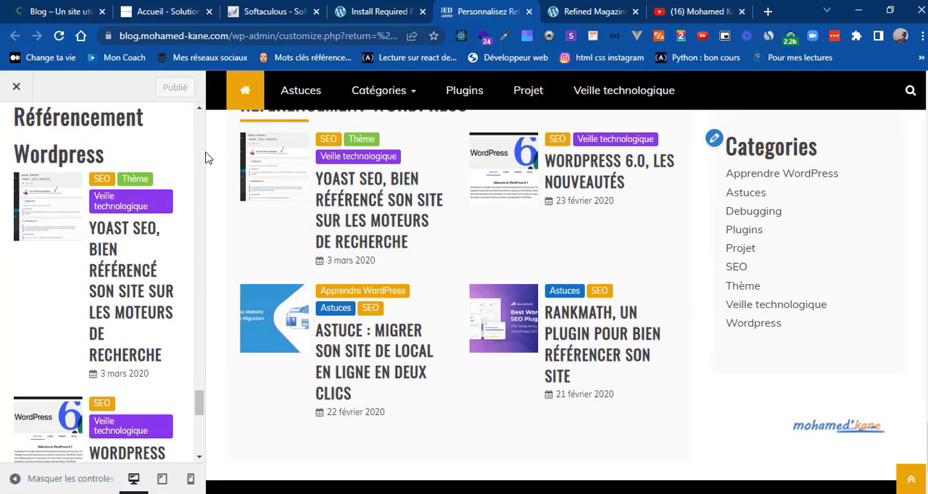
Step: Check the section below Référencement WordPress on the reference blog, search the widget blocks for "post" and add the Refined Magazine Featured Post widget
left_click(40, 9)
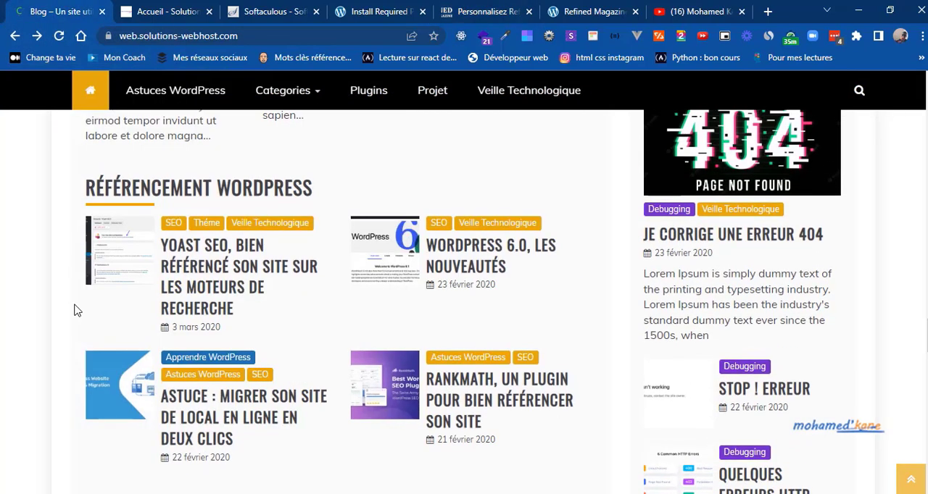
scroll(78, 310, "down", 3)
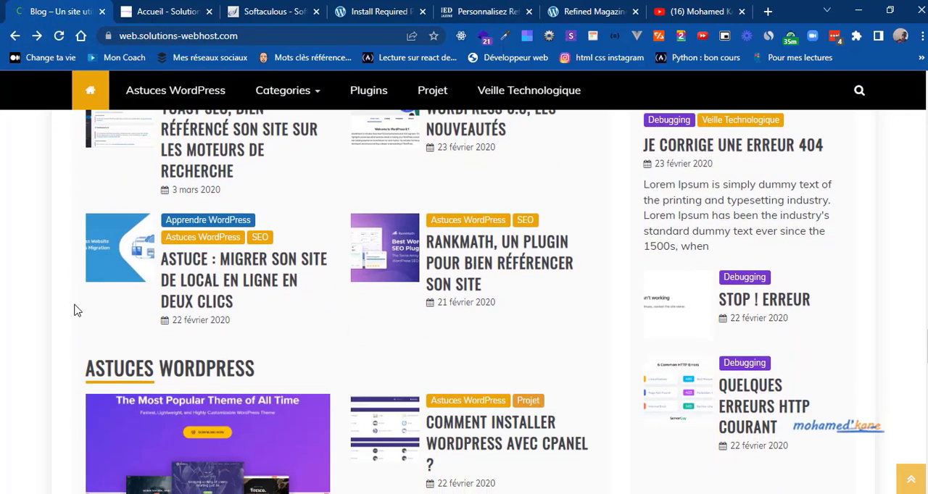
scroll(77, 310, "down", 3)
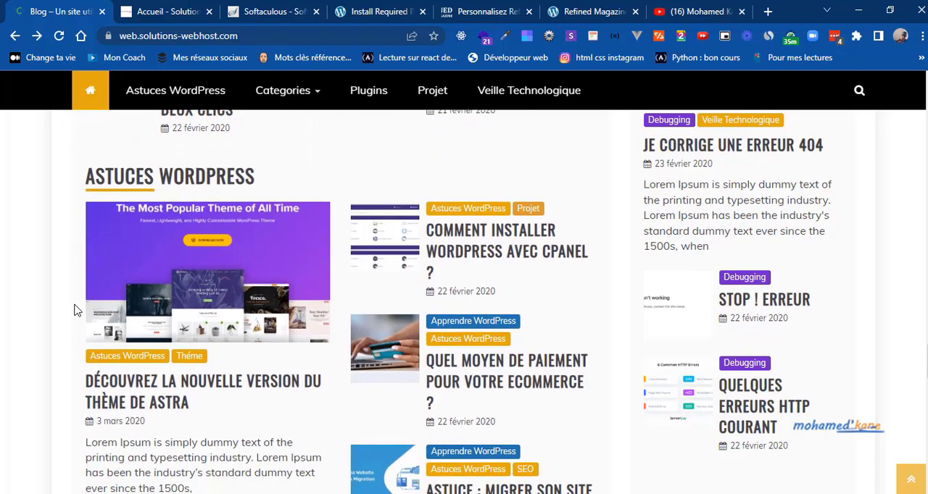
scroll(77, 310, "down", 1)
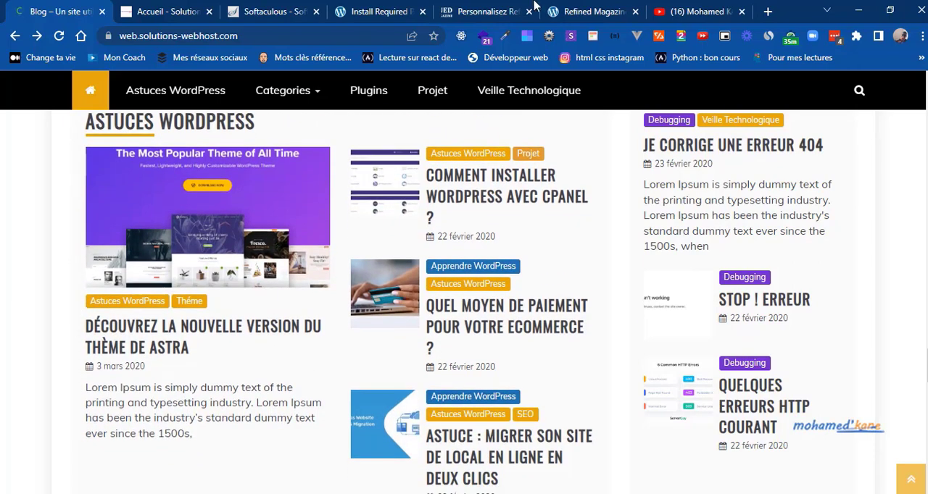
left_click(502, 9)
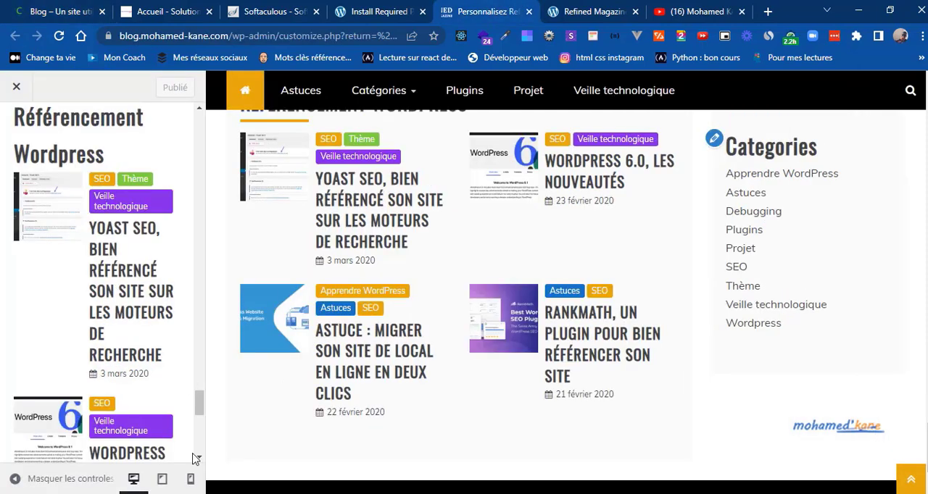
scroll(195, 453, "down", 5)
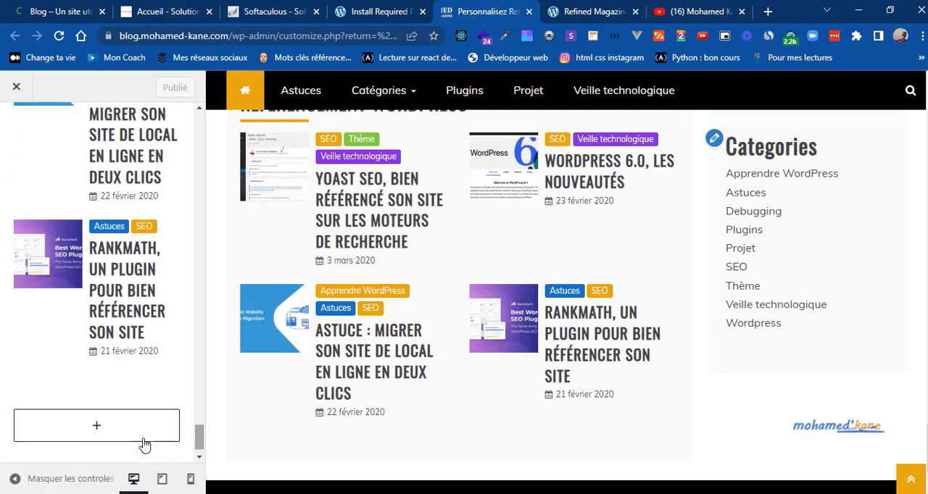
left_click(118, 435)
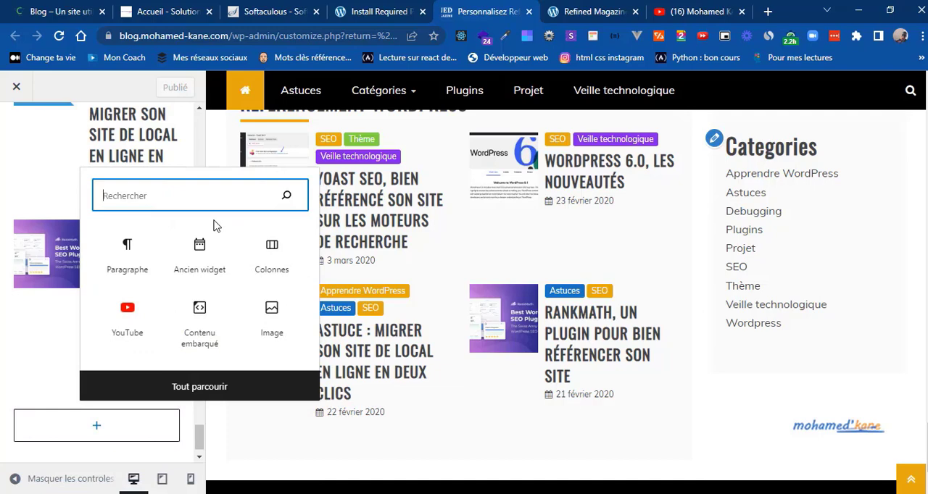
type("post")
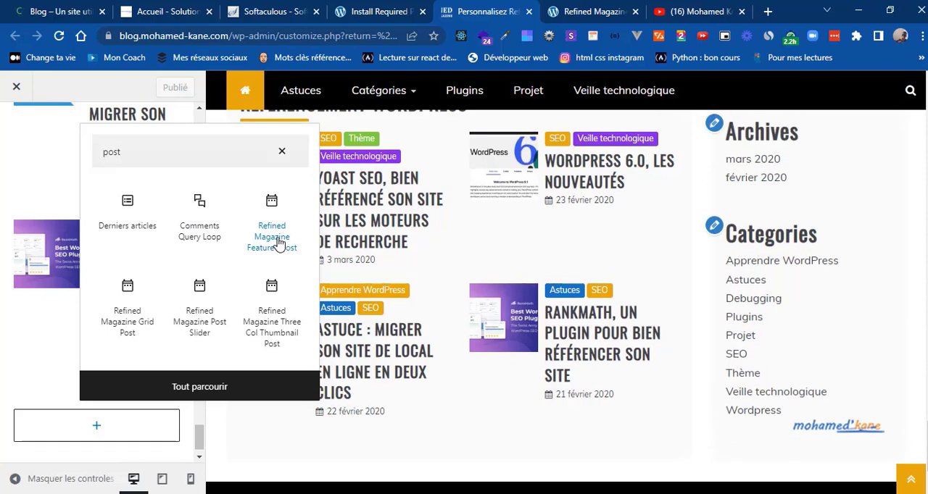
left_click(279, 244)
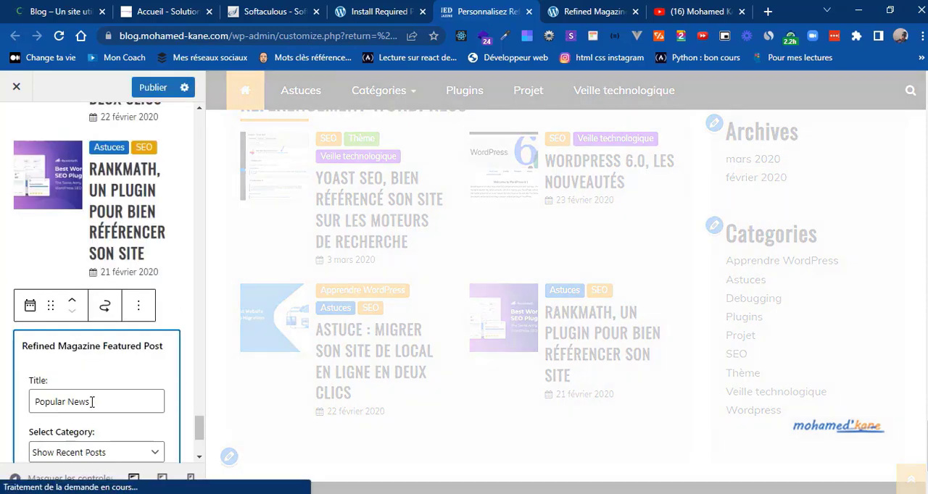
Step: Set the Featured Post widget's title to "Astuces WordPress" and its category to Astuces
triple_click(79, 404)
type("A")
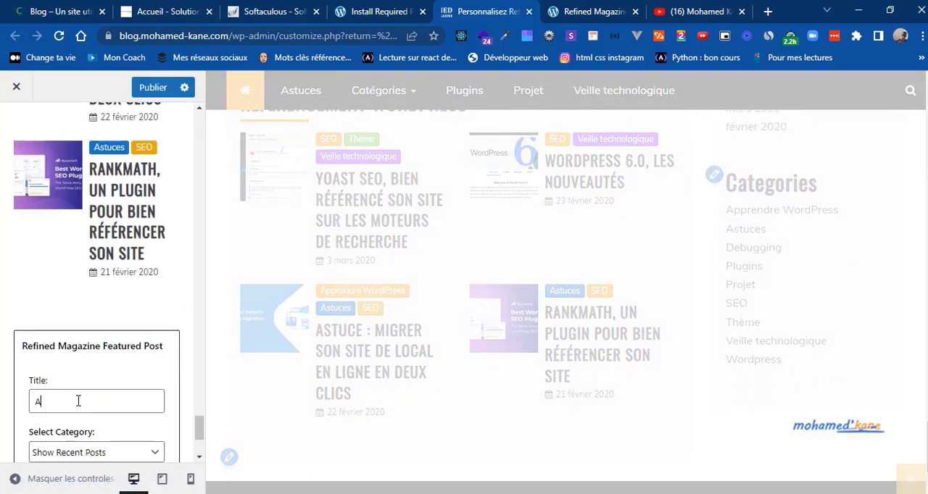
type("stuces")
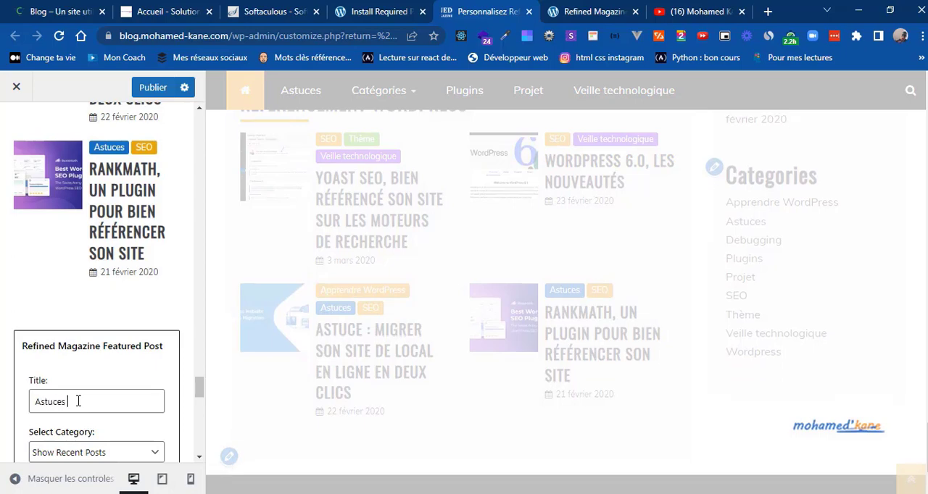
type(" WordPress")
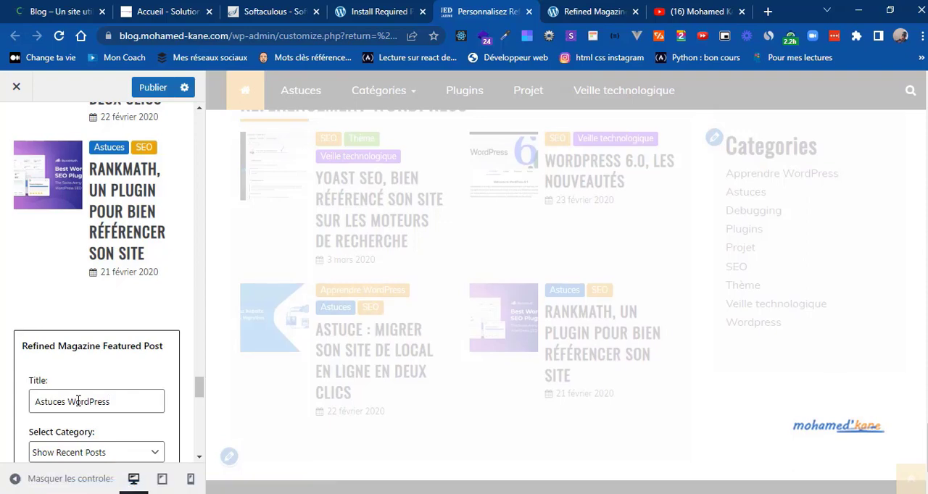
left_click(130, 456)
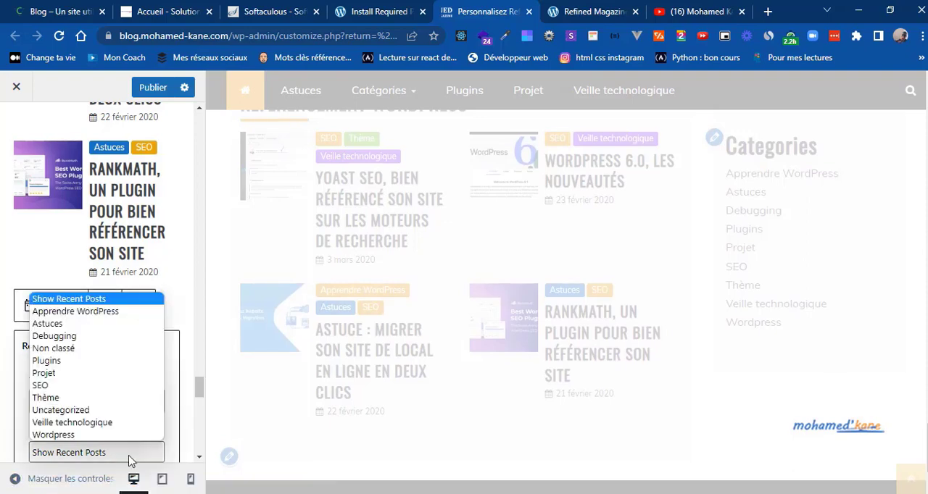
left_click(51, 327)
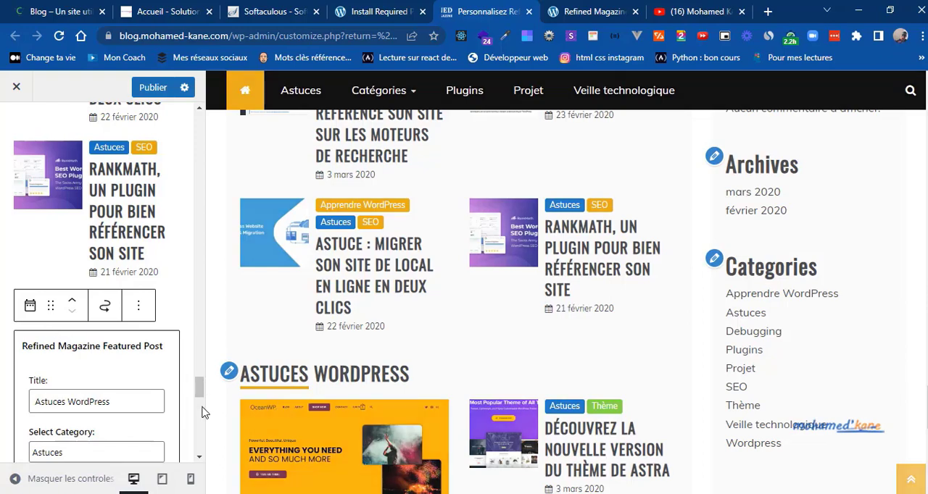
Step: Compare the Astuces WordPress section with the one on the reference blog and reopen the Featured Post widget's settings
scroll(201, 397, "down", 5)
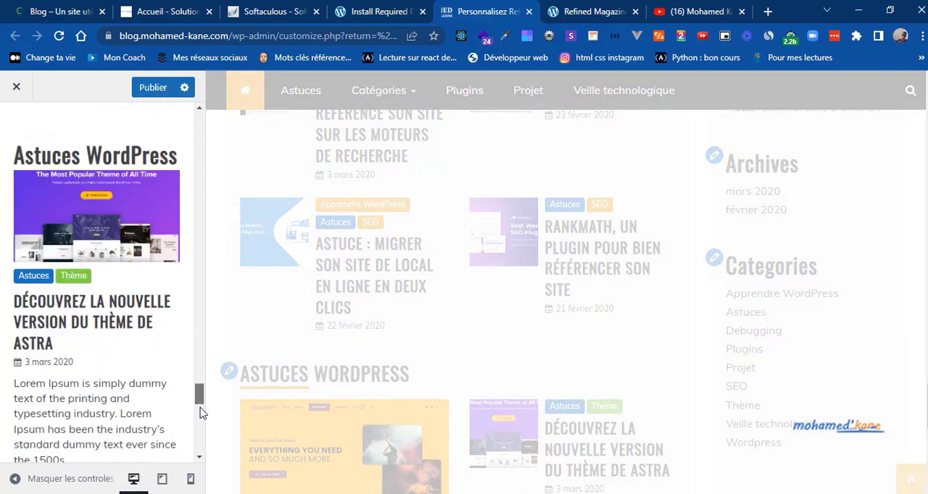
scroll(201, 435, "down", 10)
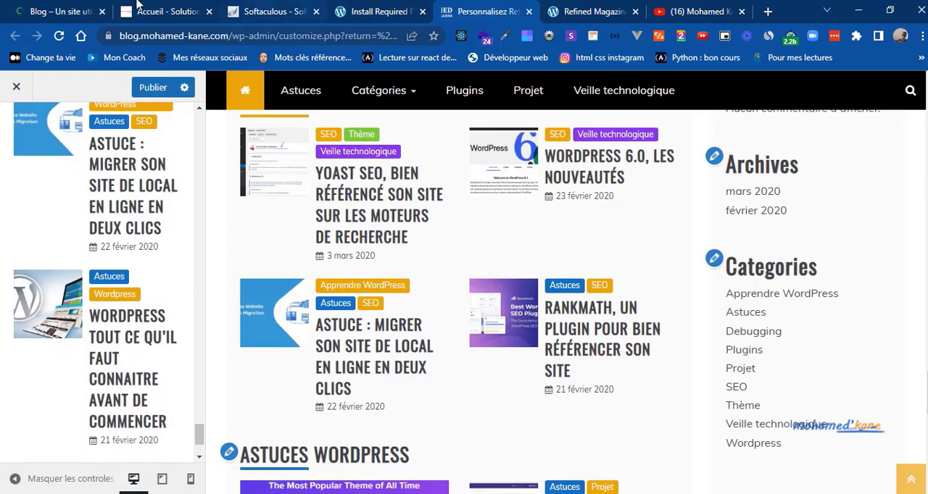
left_click(92, 5)
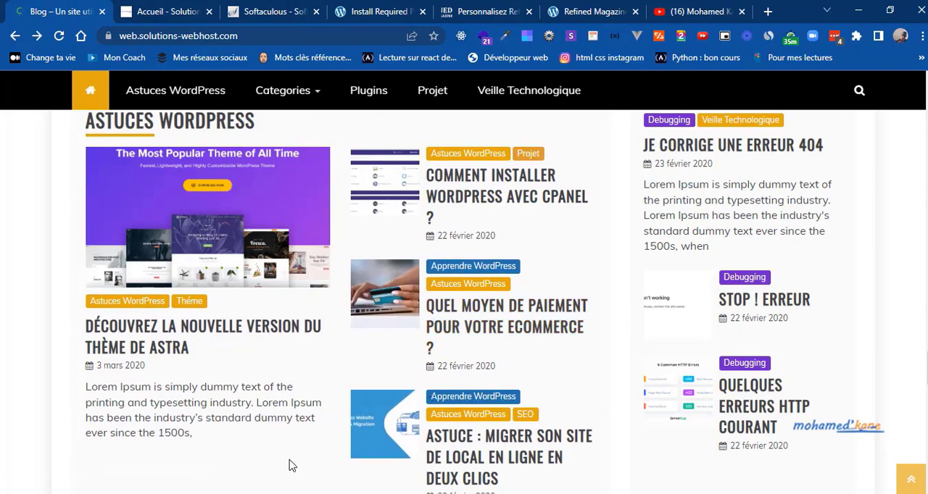
scroll(290, 465, "down", 3)
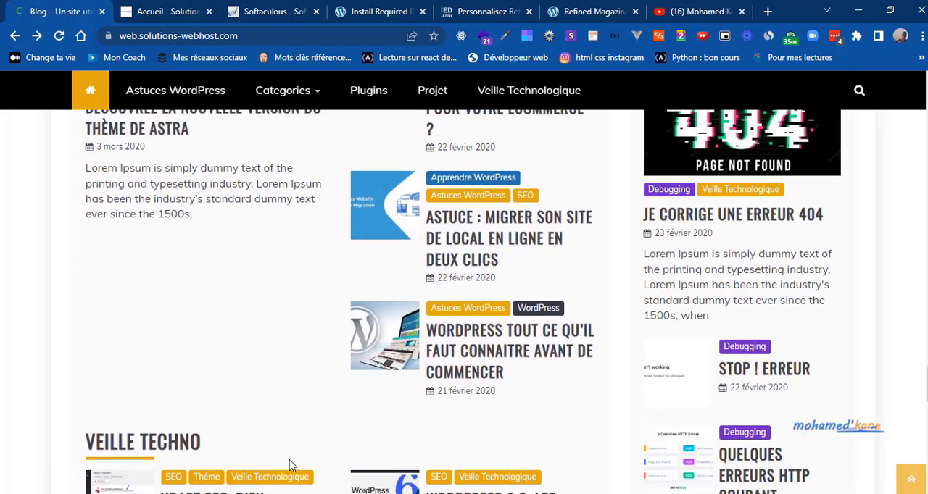
scroll(289, 465, "up", 4)
left_click(469, 9)
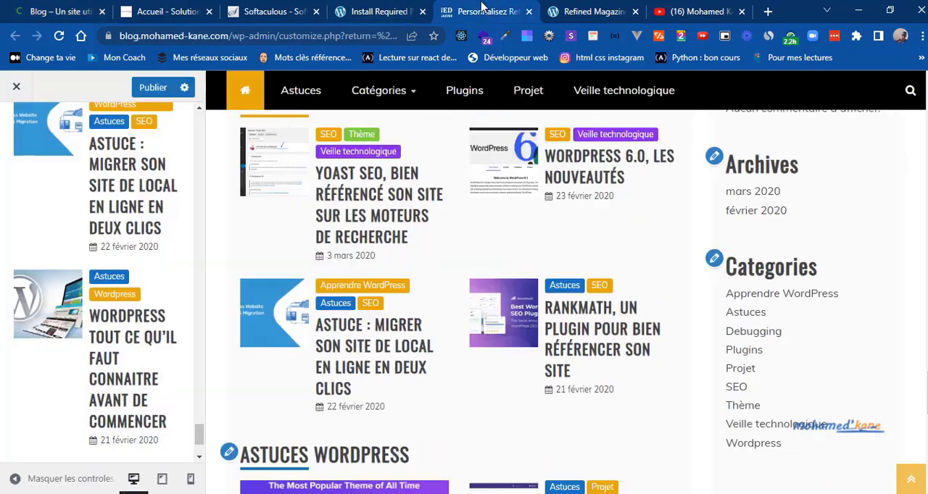
left_click(126, 254)
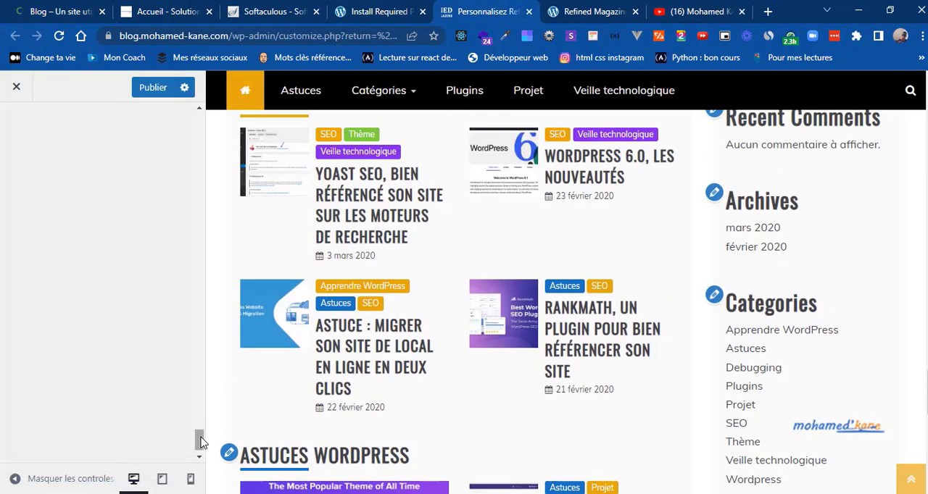
left_click_drag(201, 443, 205, 401)
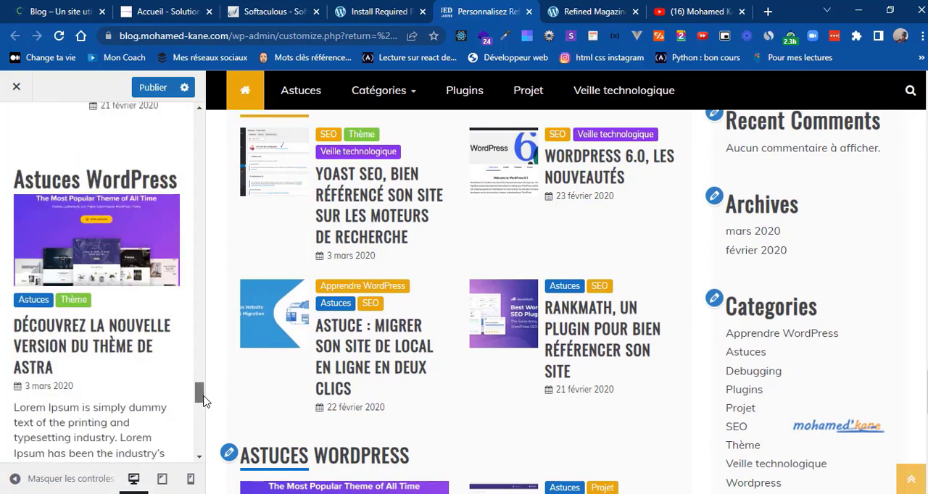
left_click(106, 248)
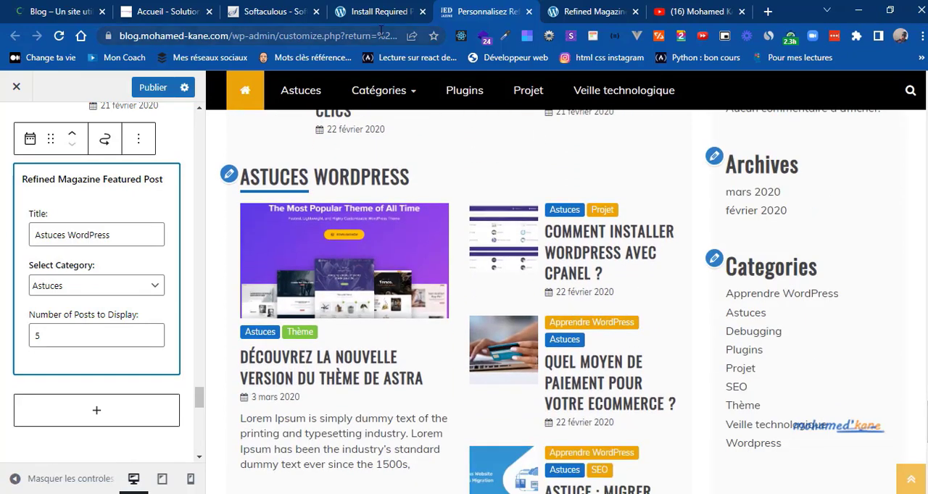
Step: Examine the section below Astuces WordPress on the reference blog and return to the customizer
left_click(61, 11)
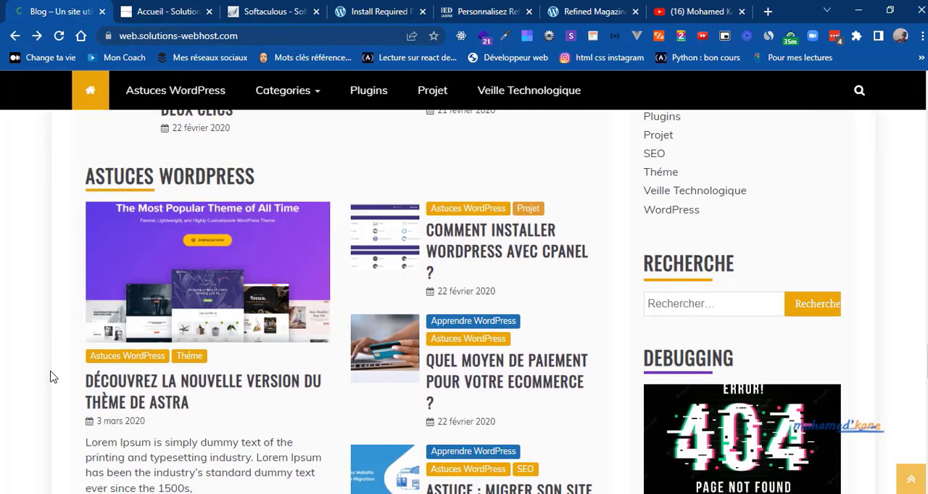
scroll(50, 382, "down", 4)
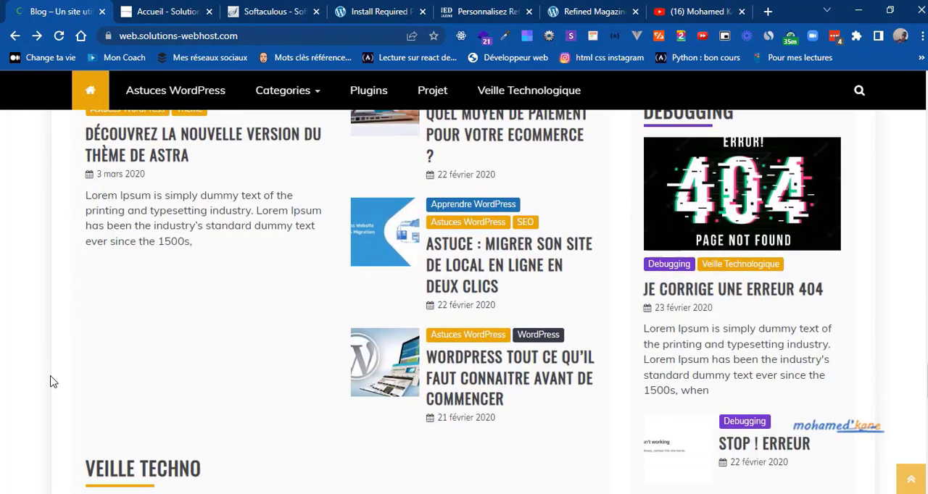
scroll(51, 382, "down", 5)
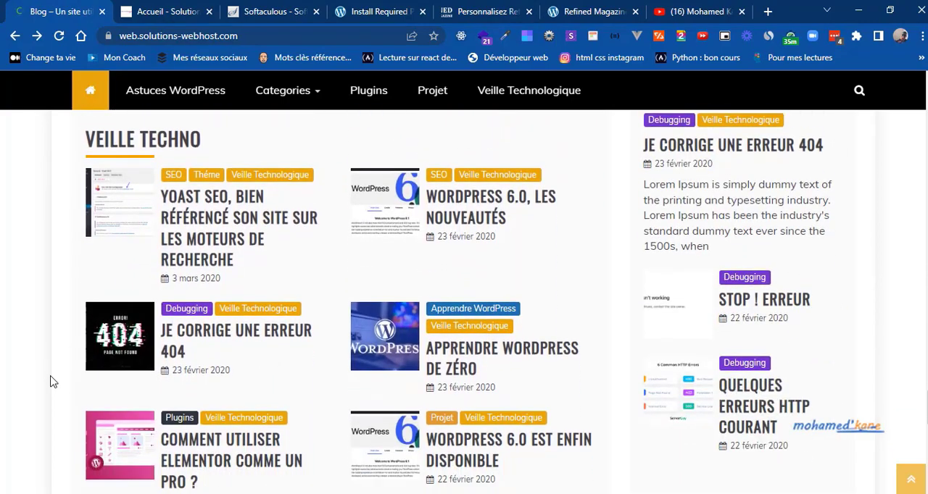
left_click(486, 12)
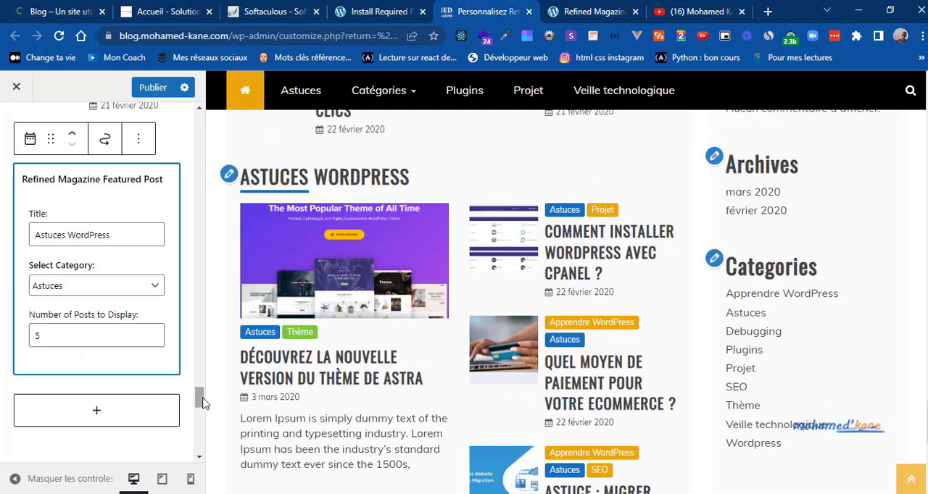
Step: Search the widget blocks for "post", examine the Veille Techno section on the reference blog and return to the customizer
left_click(102, 411)
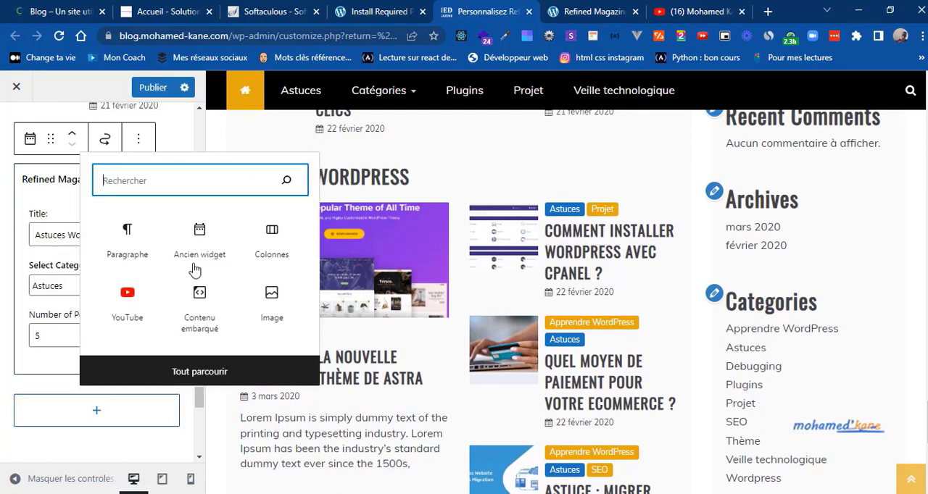
type("post")
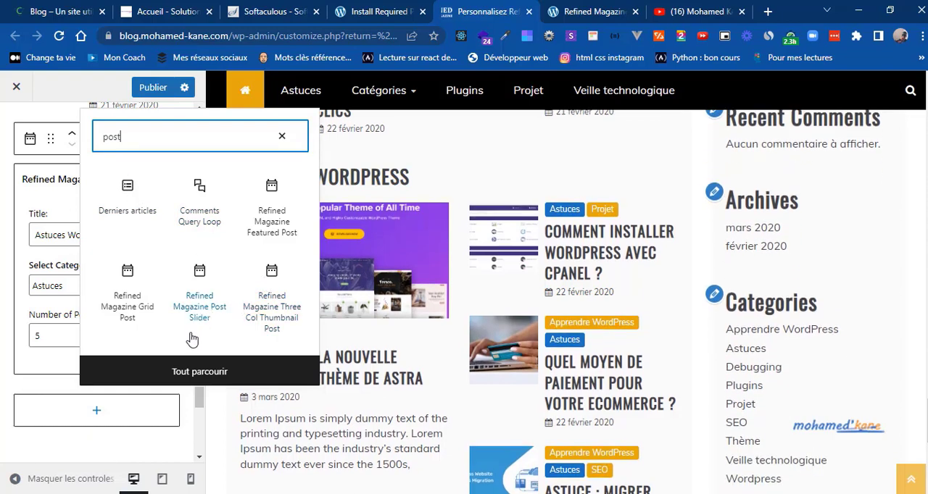
left_click(55, 6)
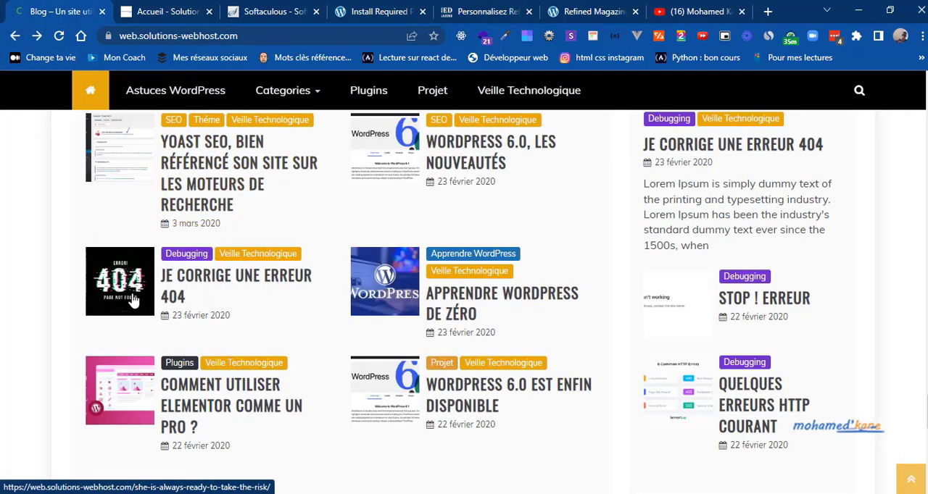
scroll(133, 302, "up", 1)
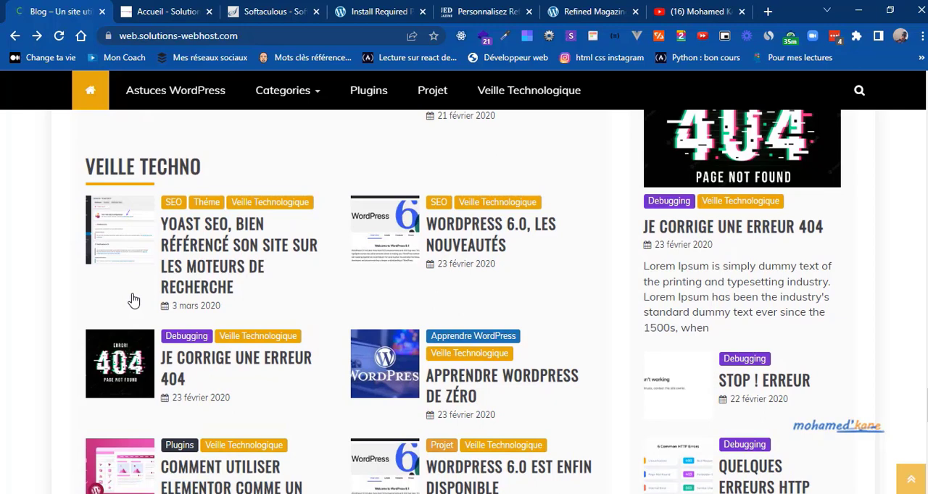
scroll(132, 300, "down", 1)
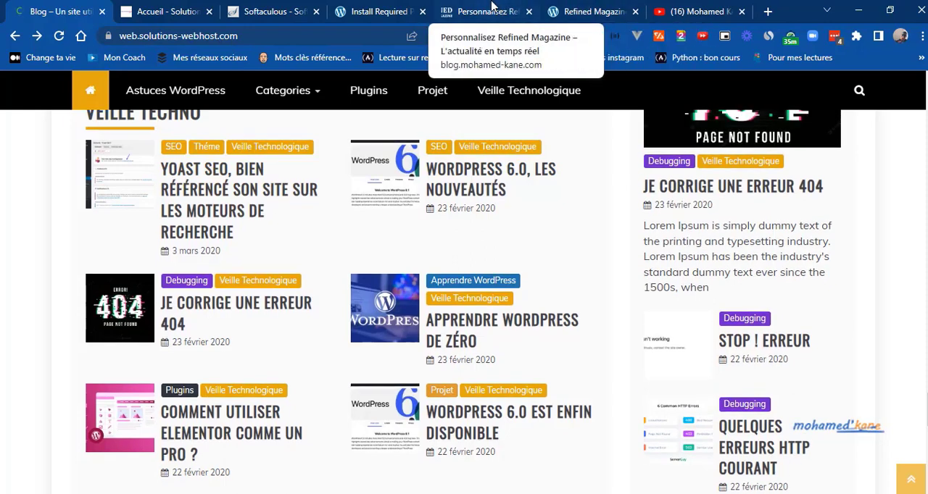
left_click(491, 8)
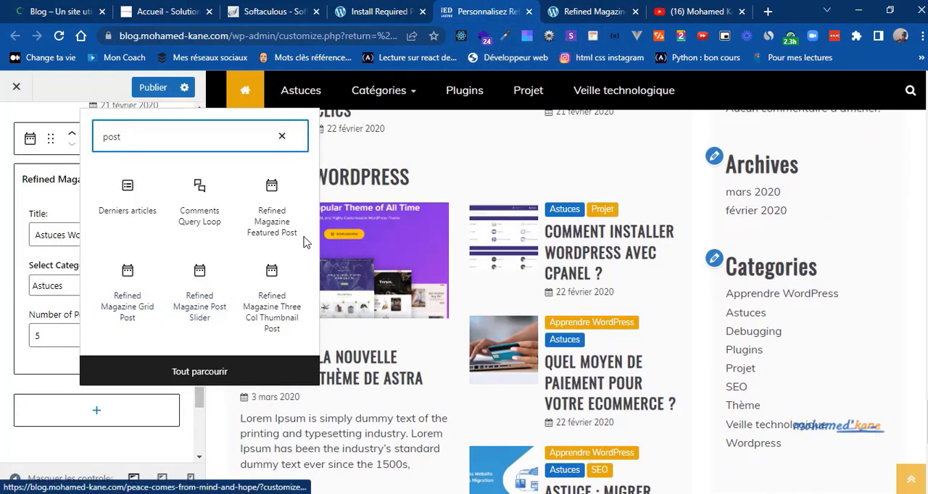
Step: Search the widget blocks for "thu" and add the Refined Magazine Thumbnail Post widget below Astuces WordPress
double_click(111, 137)
type("th")
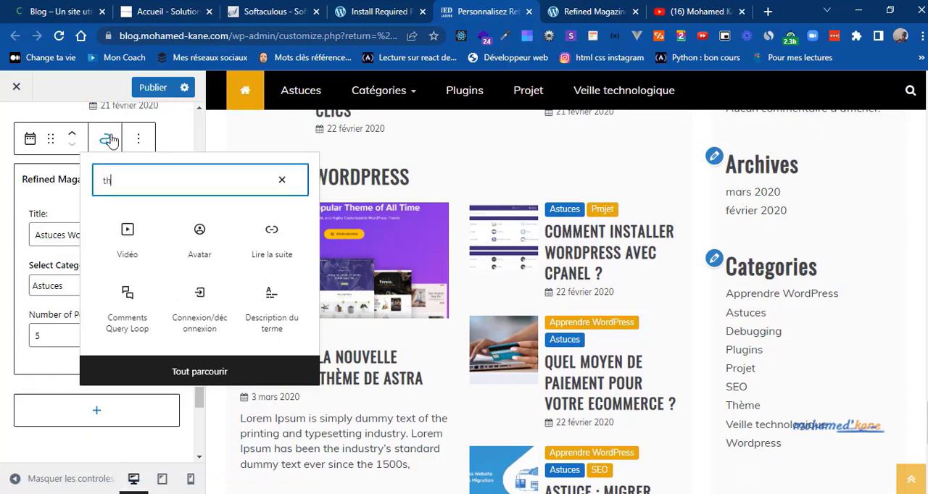
type("u")
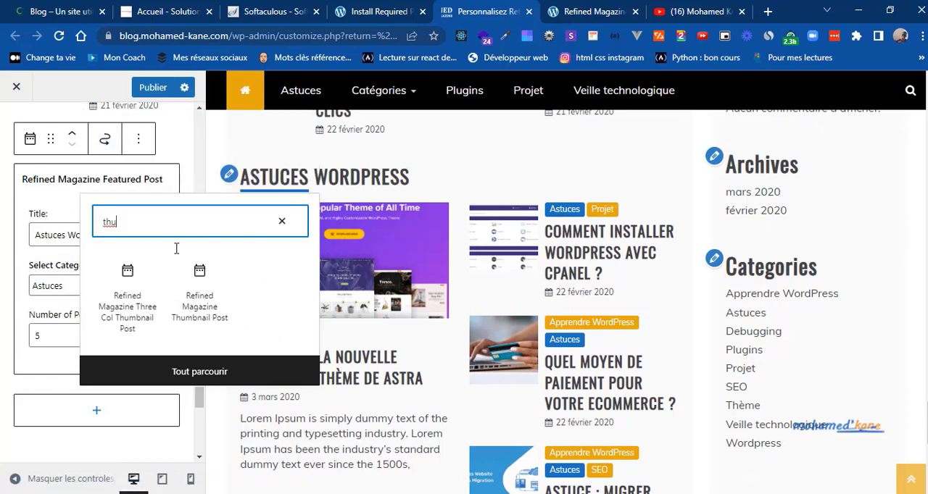
left_click(204, 307)
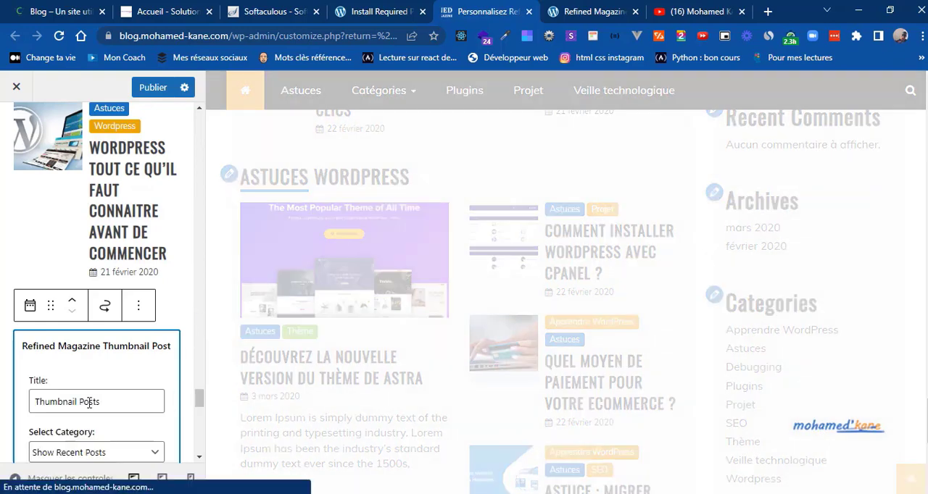
Step: Set the Thumbnail Post widget's title to "Veille Techno" and its category to Veille technologique, and check the section in the preview
type("Vei")
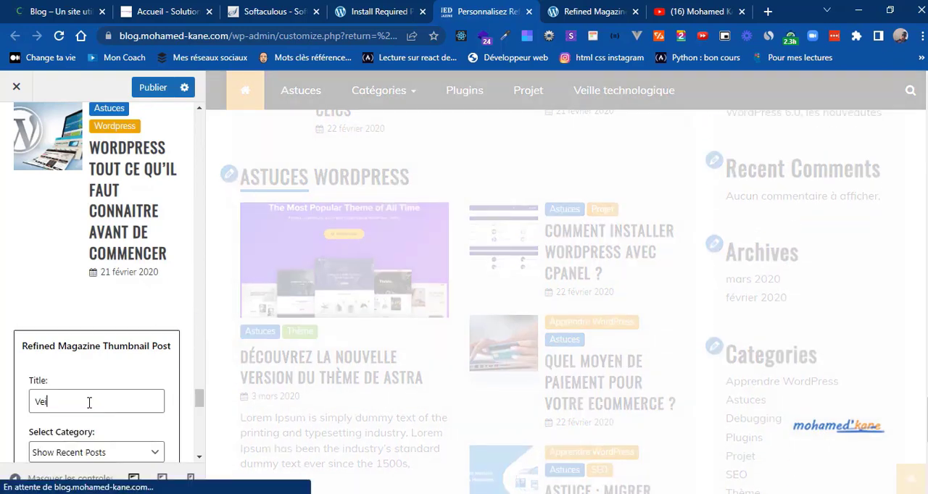
type("lle Te")
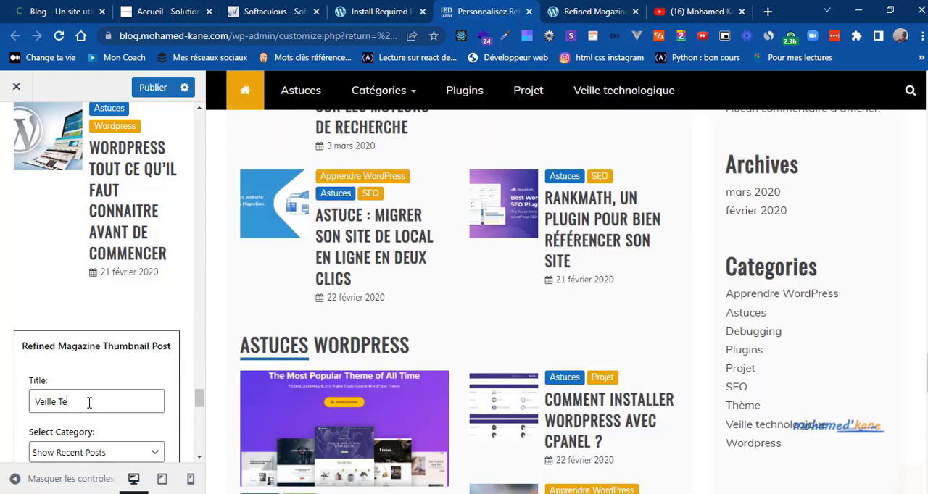
type("chno")
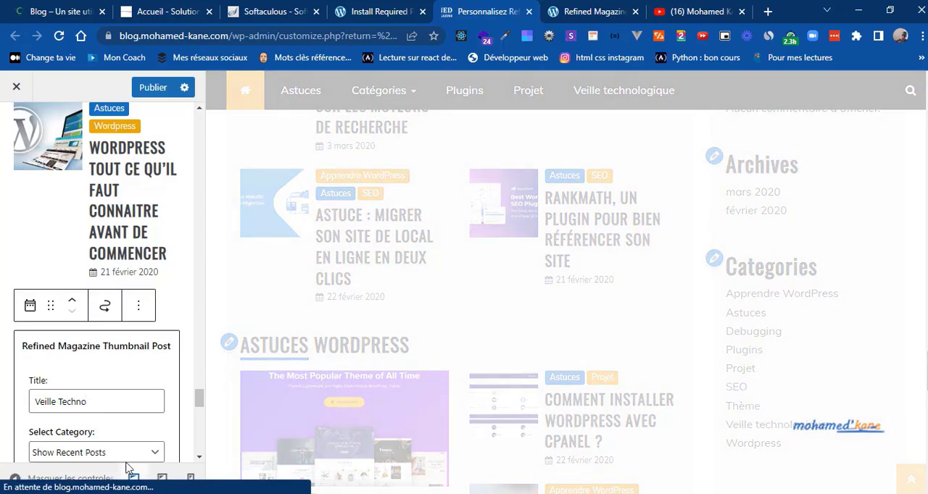
left_click(153, 454)
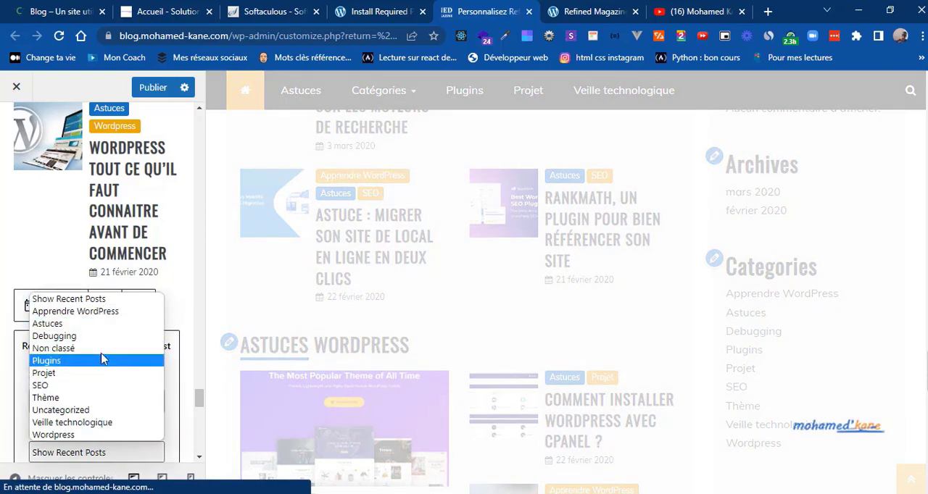
left_click(72, 423)
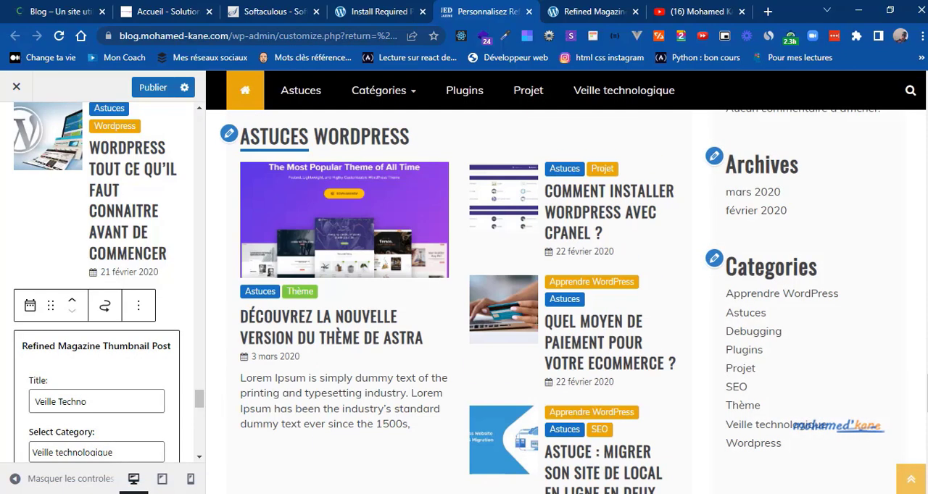
left_click_drag(926, 393, 924, 470)
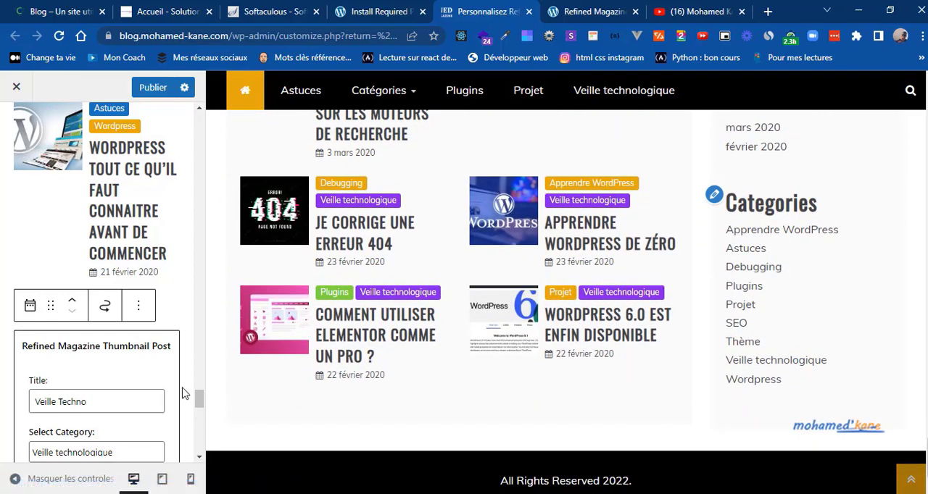
Step: Compare the Veille Techno section with the reference blog, examine the WordPress section below it and return to the customizer
left_click(25, 6)
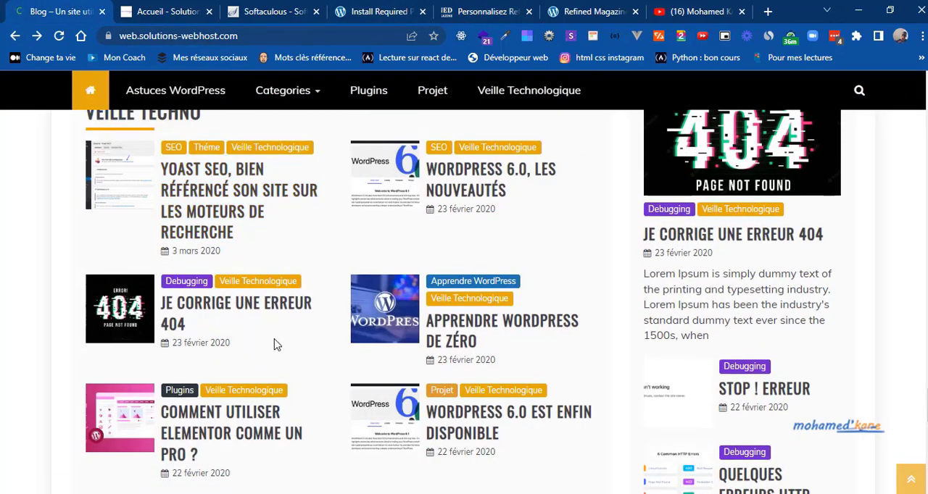
scroll(274, 345, "down", 4)
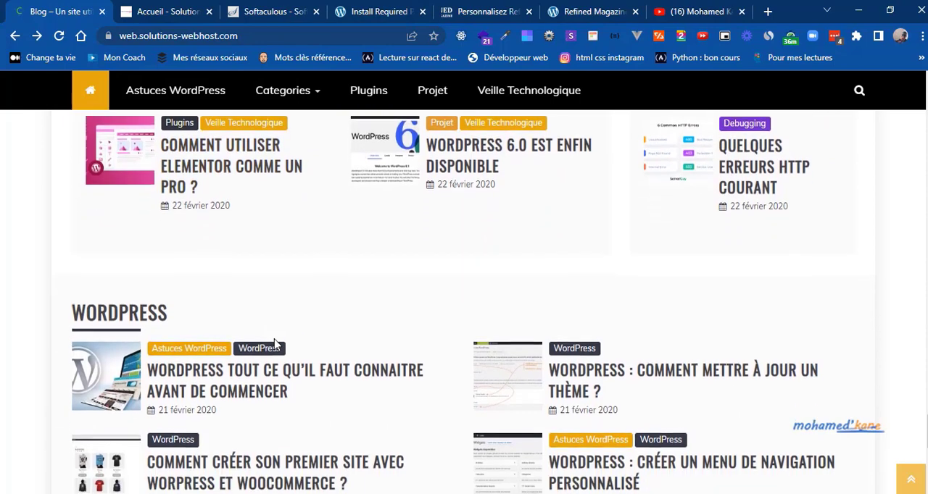
scroll(274, 345, "down", 1)
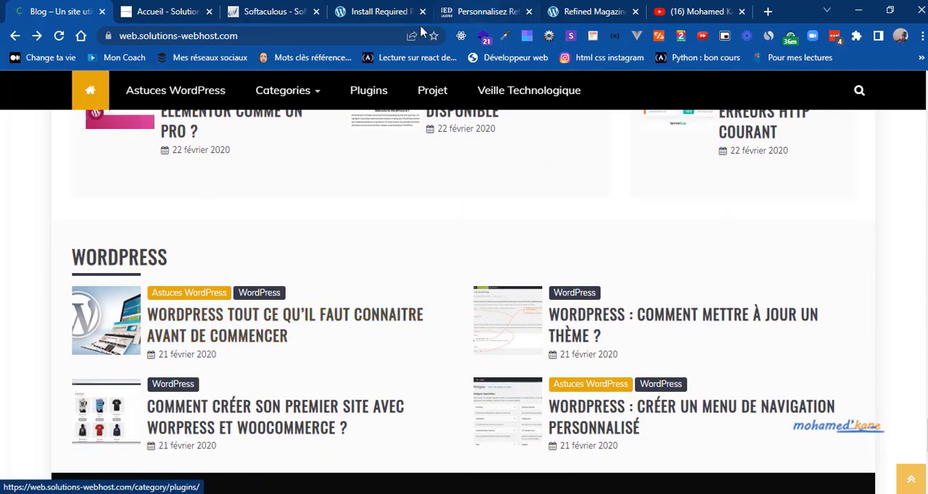
left_click(493, 10)
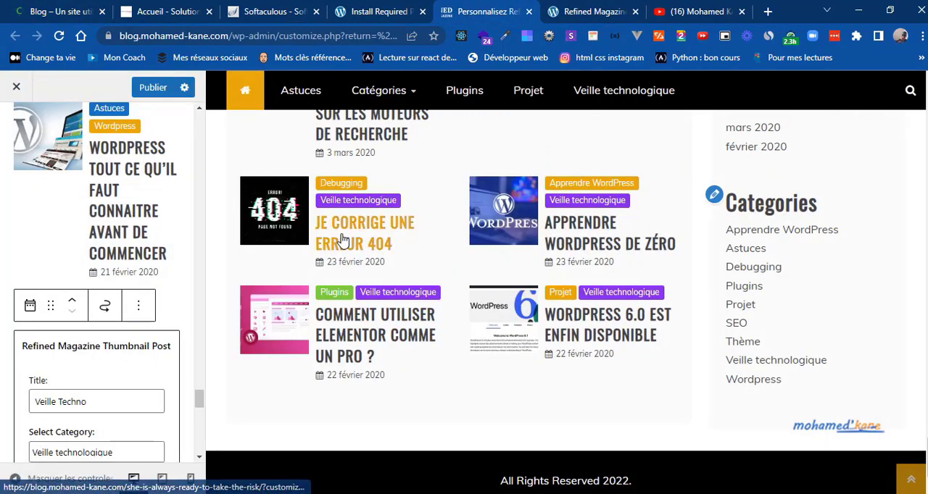
Step: Publish the home page widget changes and recheck the WordPress section on the reference blog
left_click(150, 87)
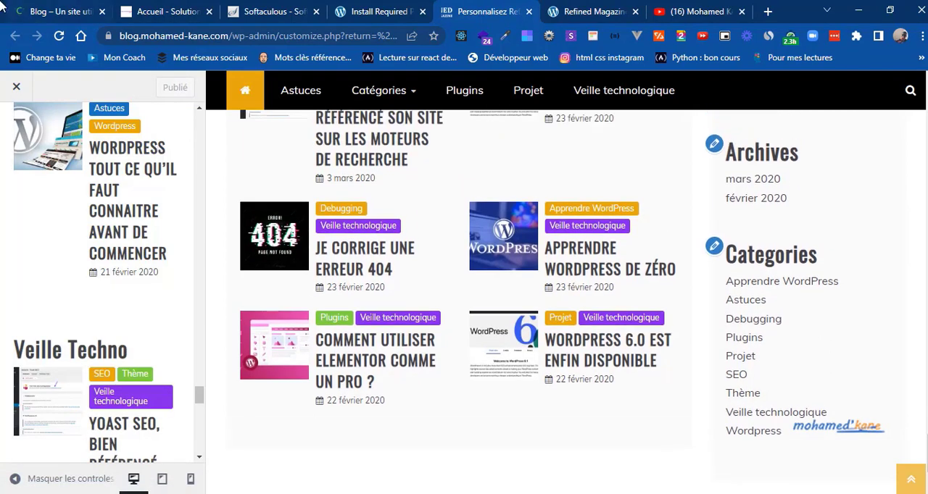
left_click(63, 11)
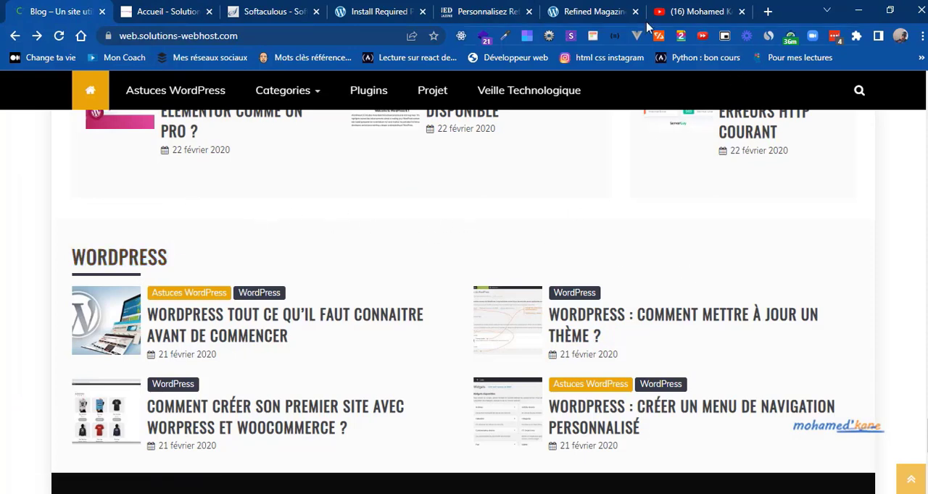
left_click(461, 6)
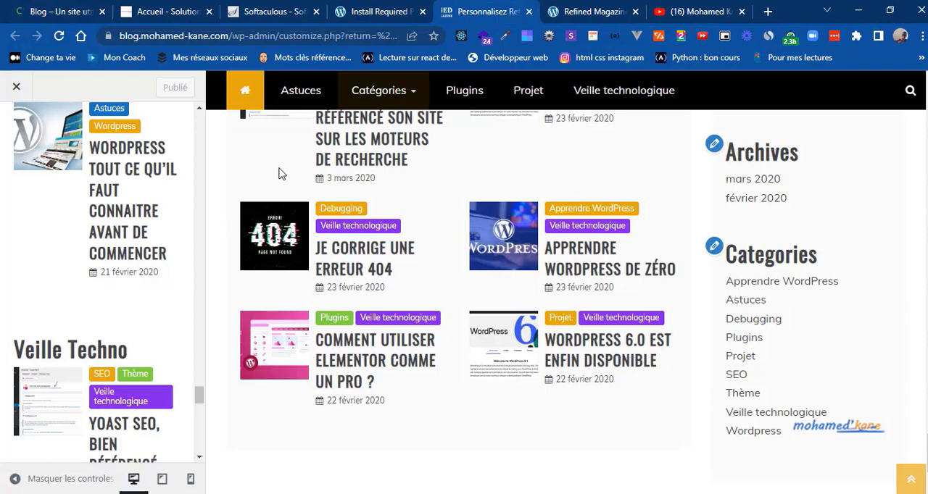
Step: Leave the Home Page Widget Area settings and review the whole home page preview from the header to the footer
left_click_drag(201, 397, 208, 118)
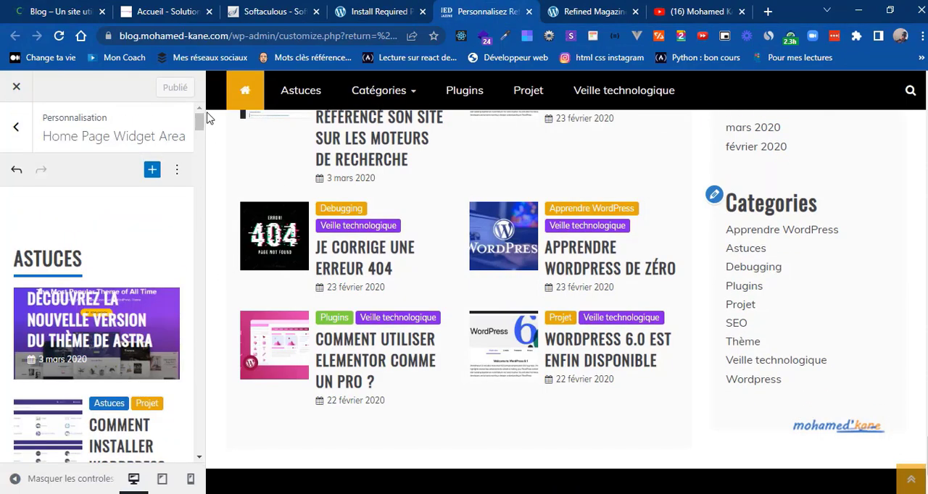
left_click(17, 131)
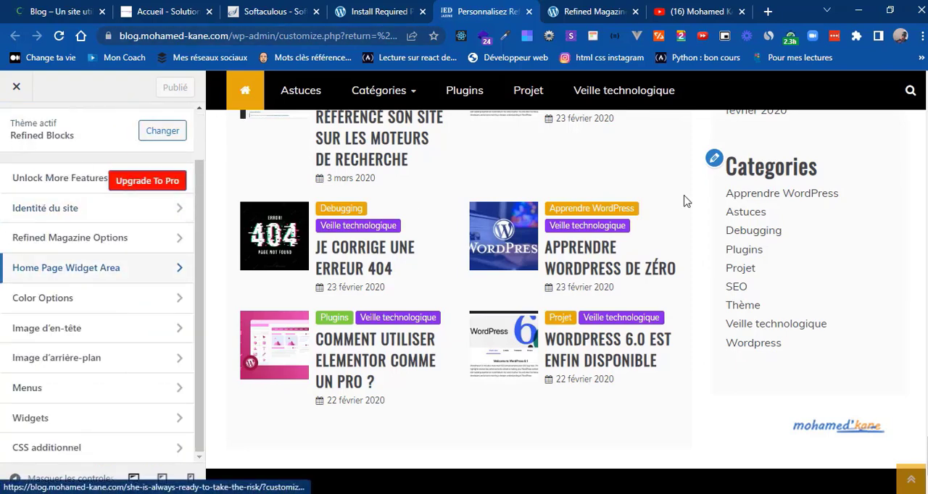
left_click(912, 482)
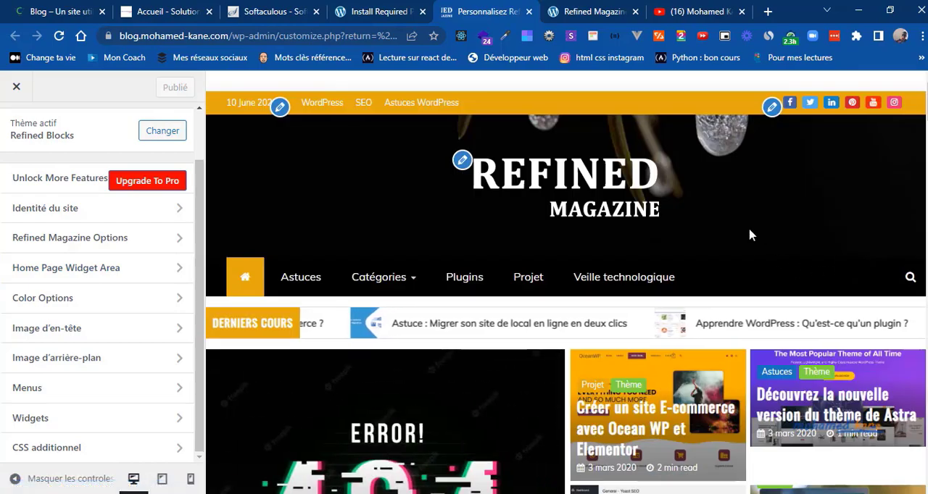
scroll(750, 234, "down", 1)
scroll(750, 234, "down", 10)
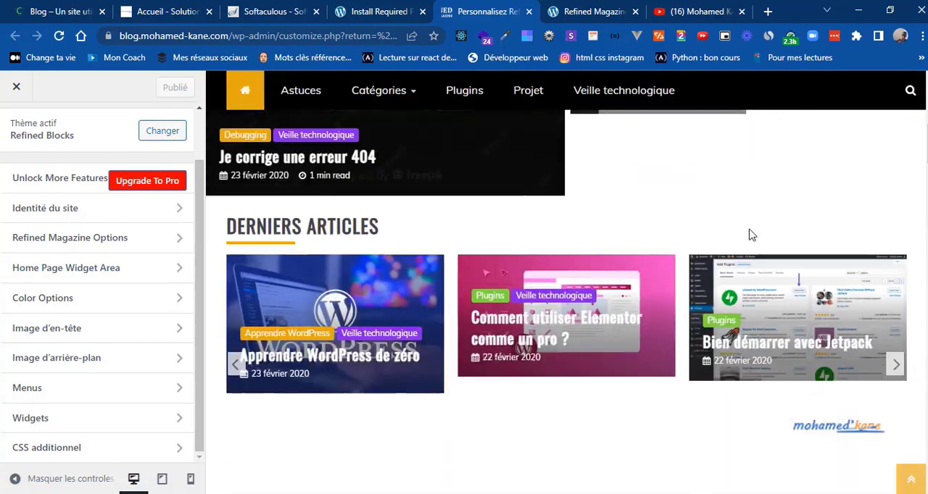
scroll(750, 234, "down", 6)
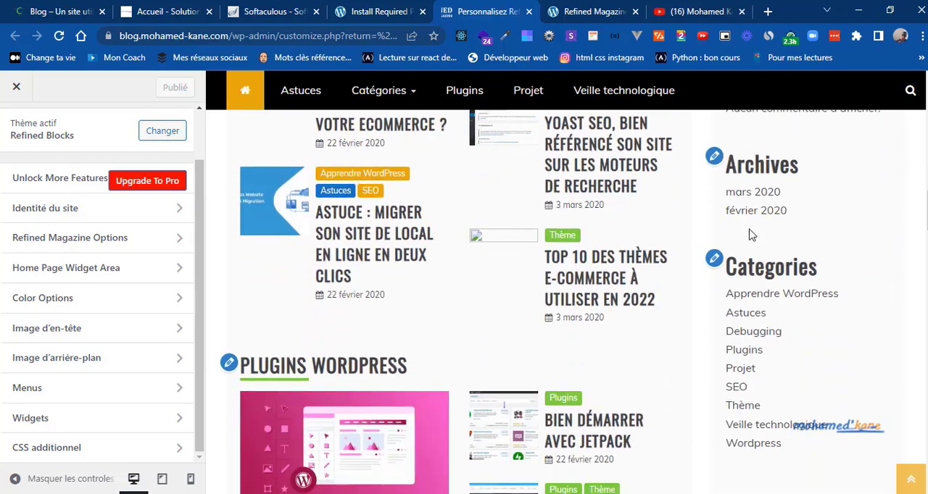
scroll(750, 234, "down", 6)
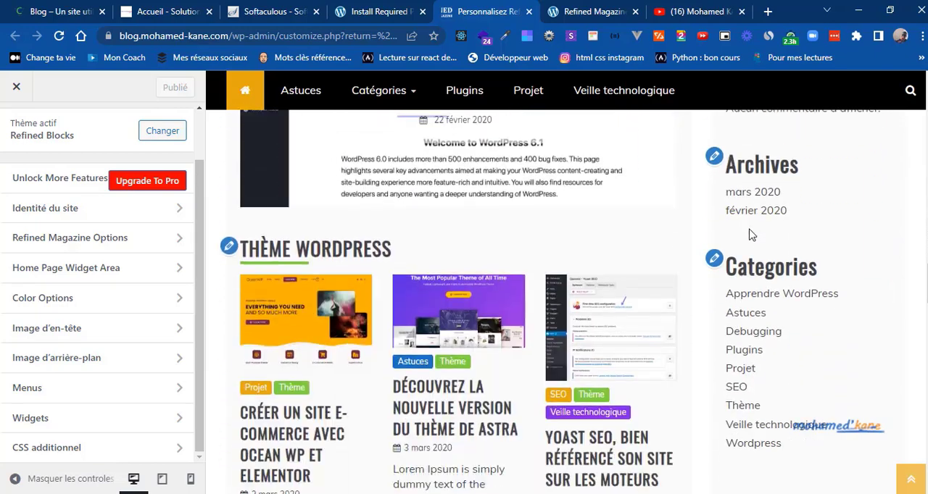
scroll(751, 234, "down", 8)
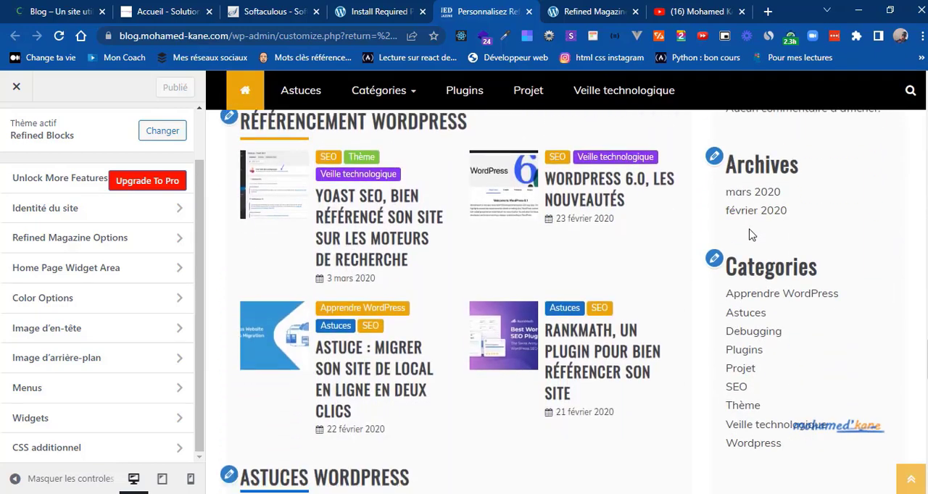
scroll(750, 234, "down", 5)
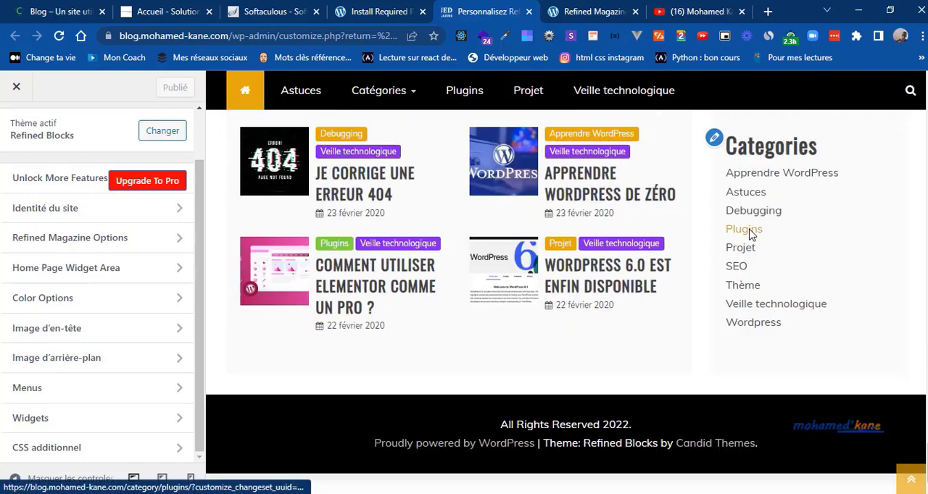
scroll(750, 234, "up", 1)
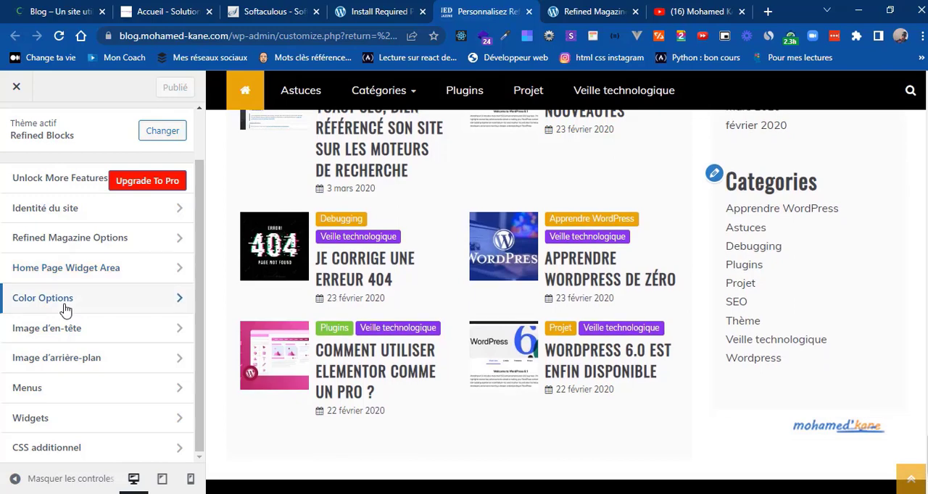
Step: Open the General Colors options and set the Site Title Hover Color to black (#000000)
left_click(35, 300)
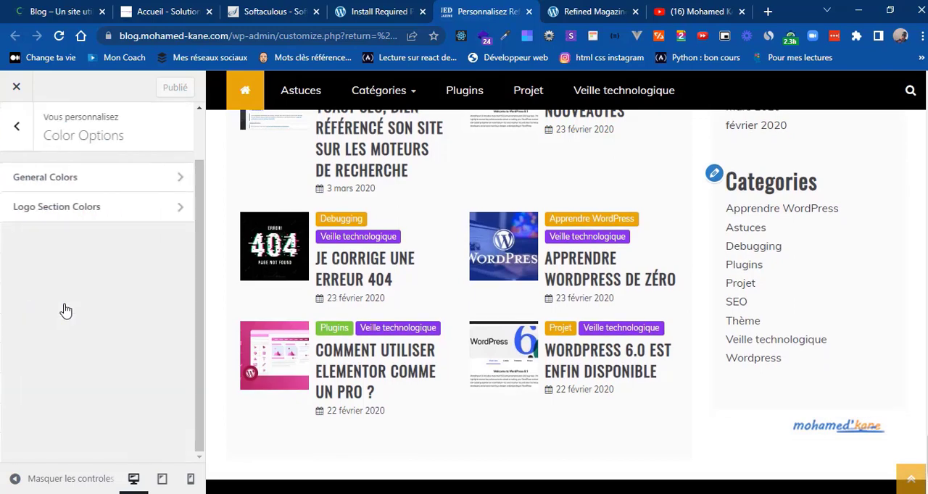
left_click(99, 191)
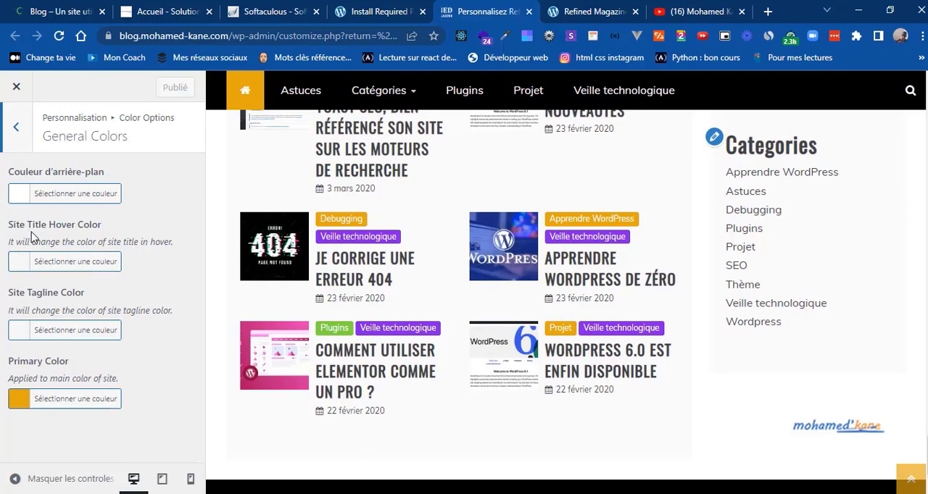
left_click(21, 264)
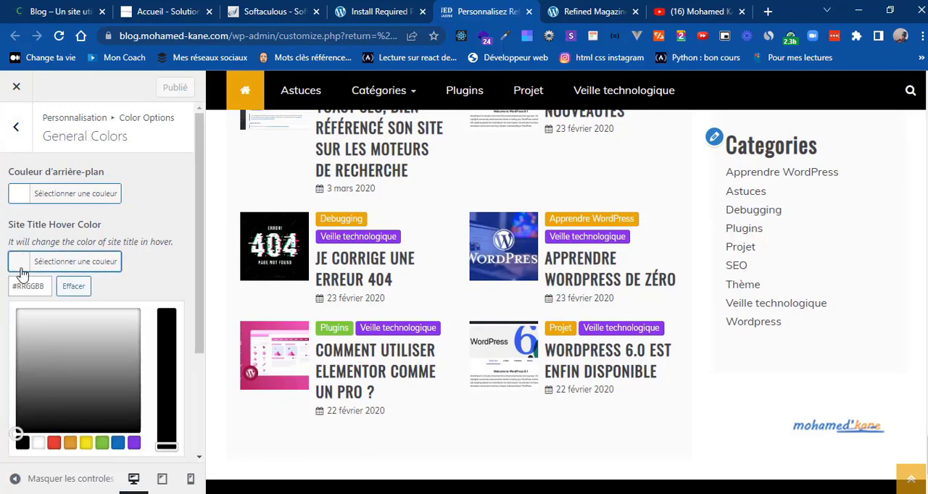
left_click(22, 443)
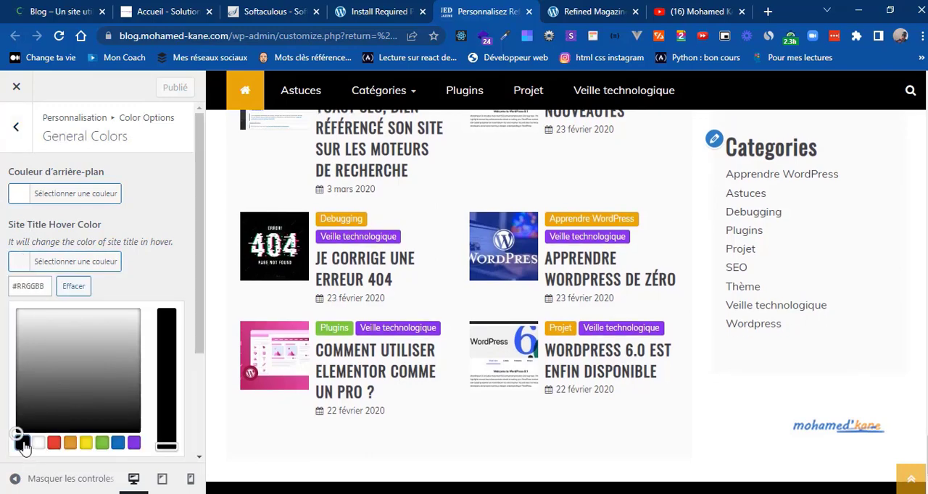
Step: Leave the General Colors options, check the Logo Section Colors background setting and return to the main customizer options
left_click(22, 267)
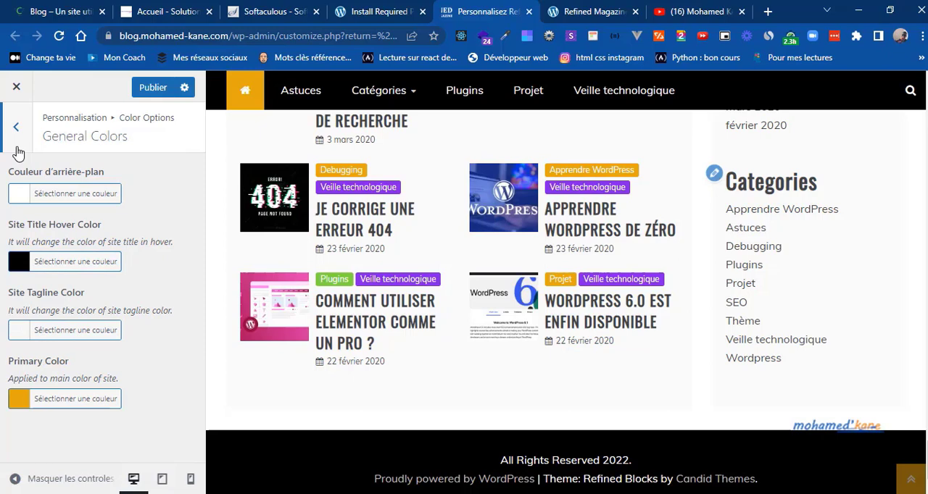
left_click(17, 145)
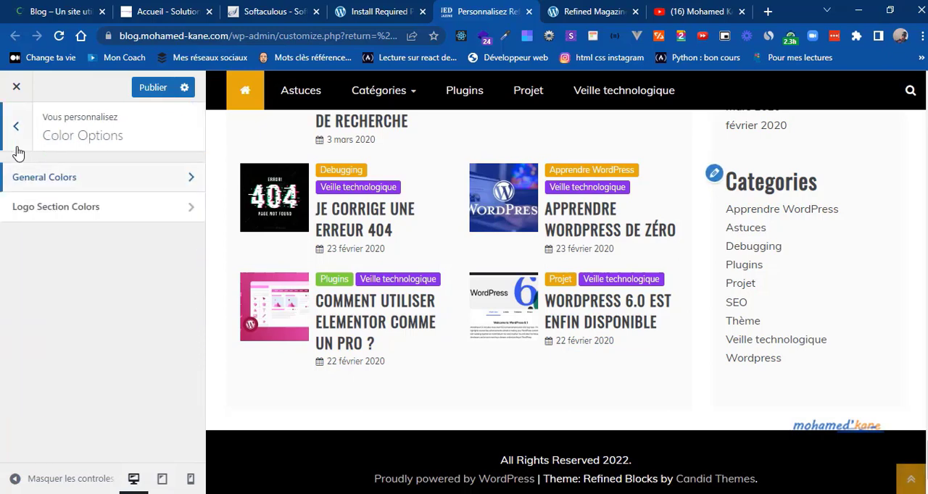
left_click(46, 217)
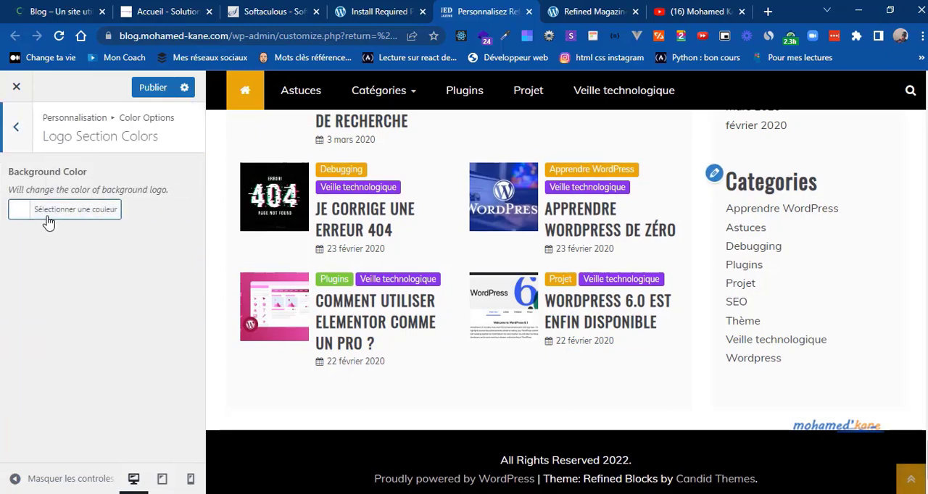
left_click(15, 129)
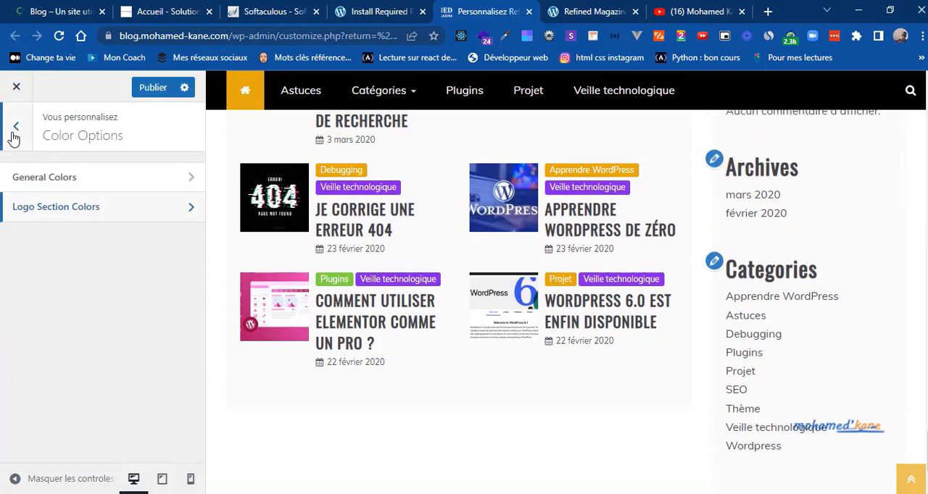
left_click(15, 132)
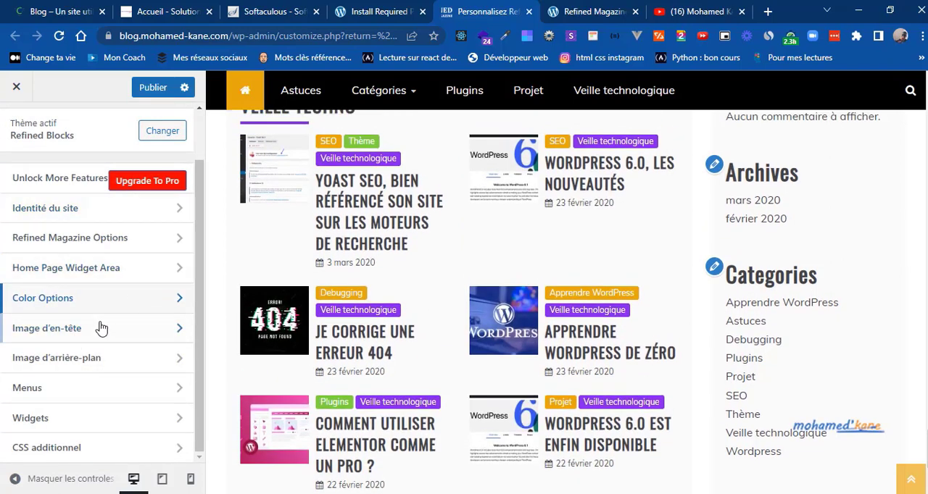
Step: Open the header image settings, compare the blog's header with the one on the reference blog and return to the customizer
left_click(102, 328)
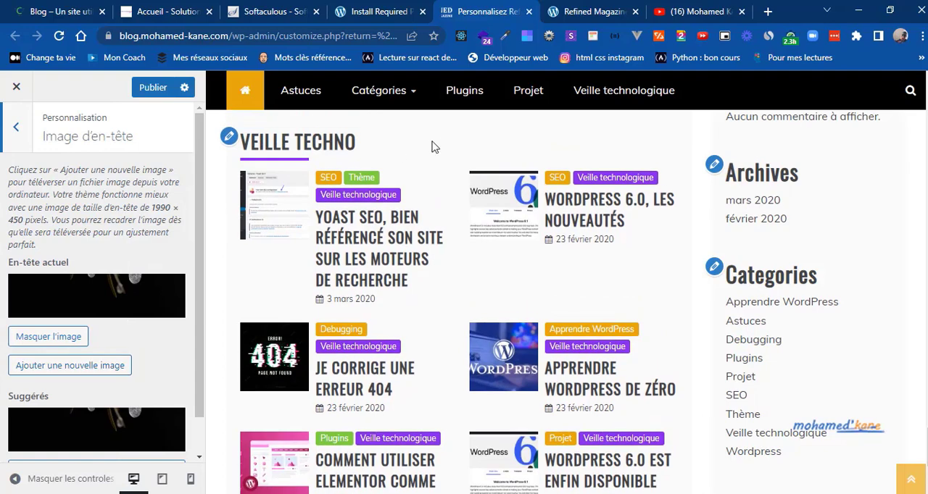
left_click(908, 483)
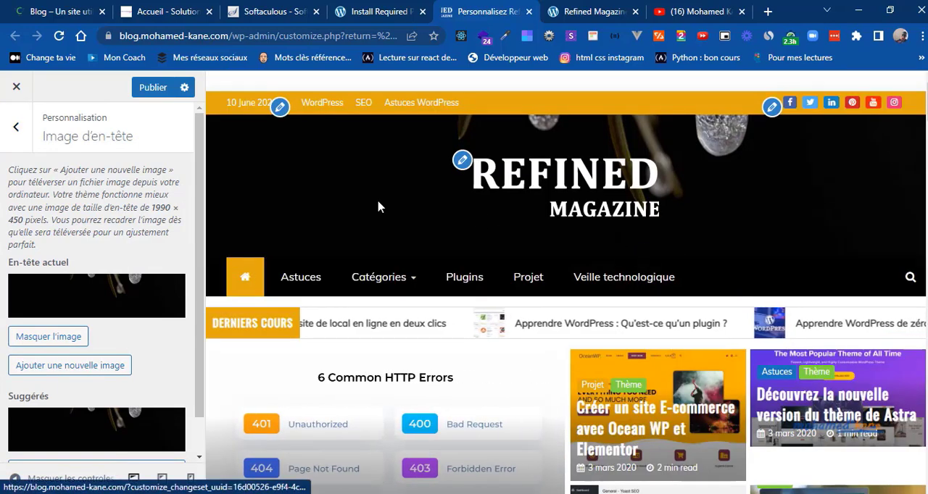
left_click(29, 7)
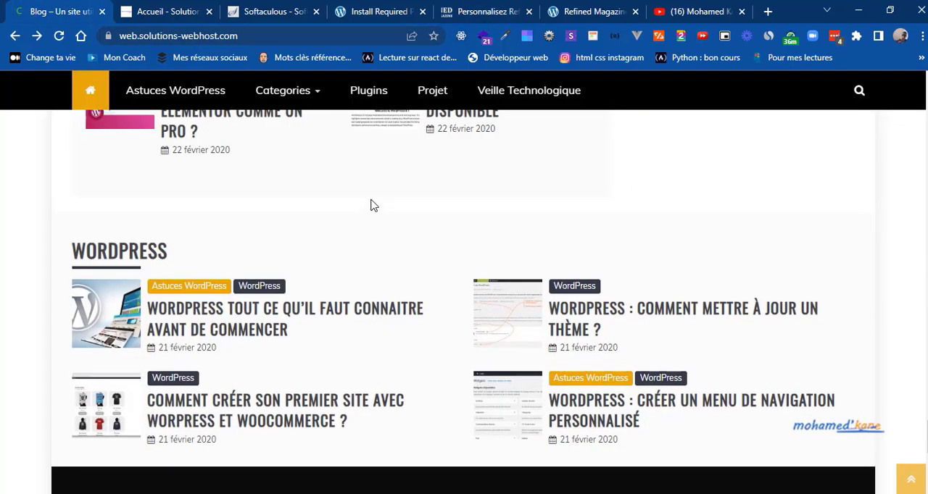
left_click(913, 481)
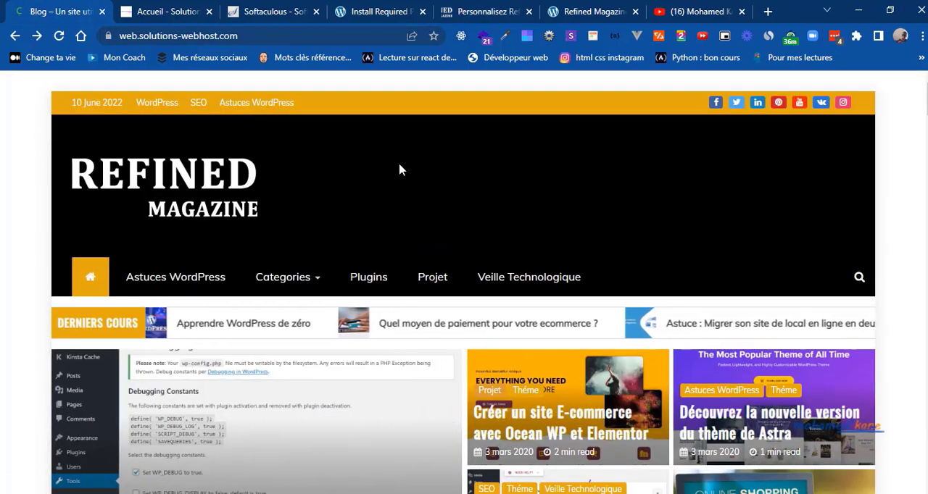
left_click(493, 10)
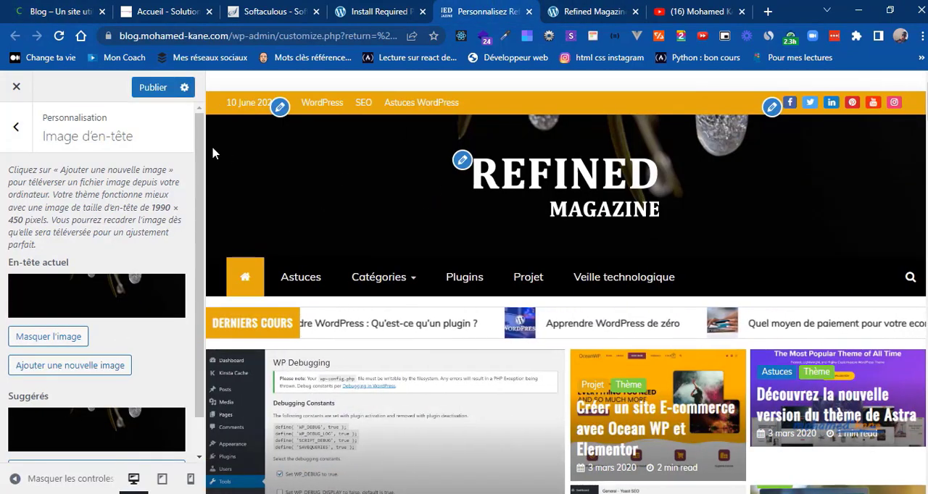
Step: Leave the header image settings, check the background image options and open the Widgets areas
left_click(15, 130)
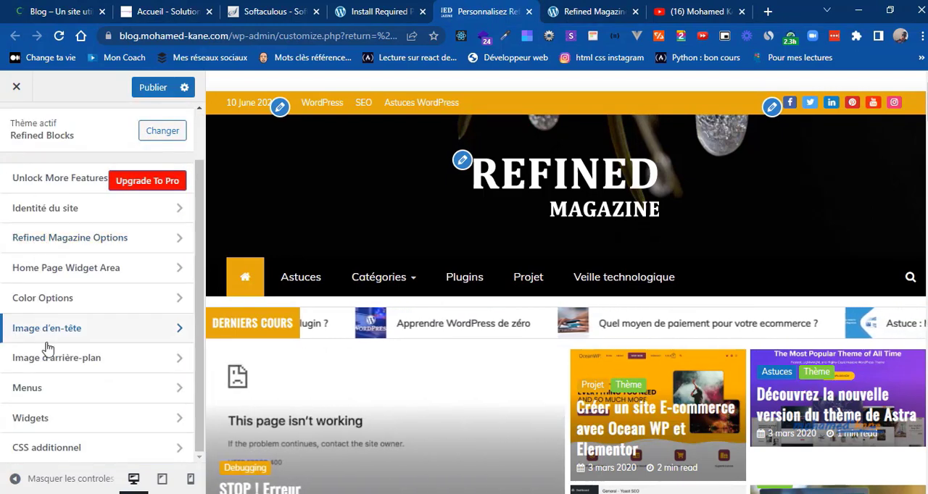
left_click(87, 366)
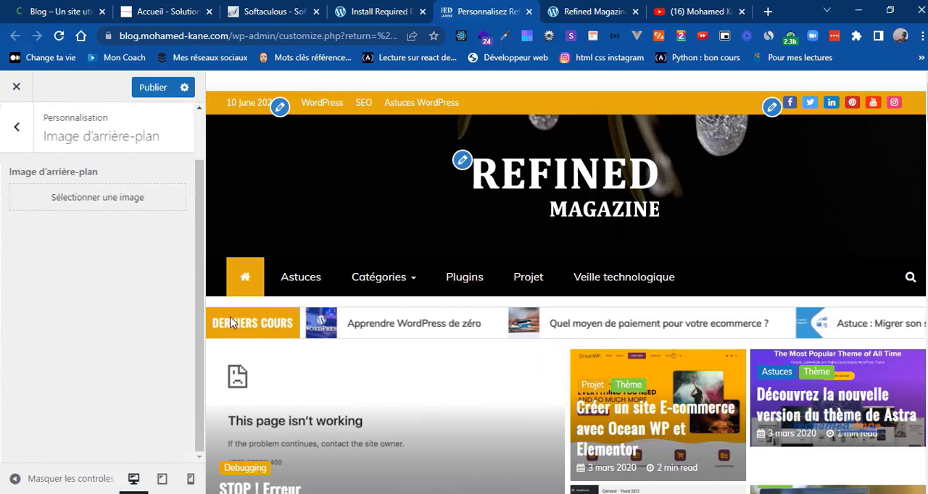
left_click(16, 129)
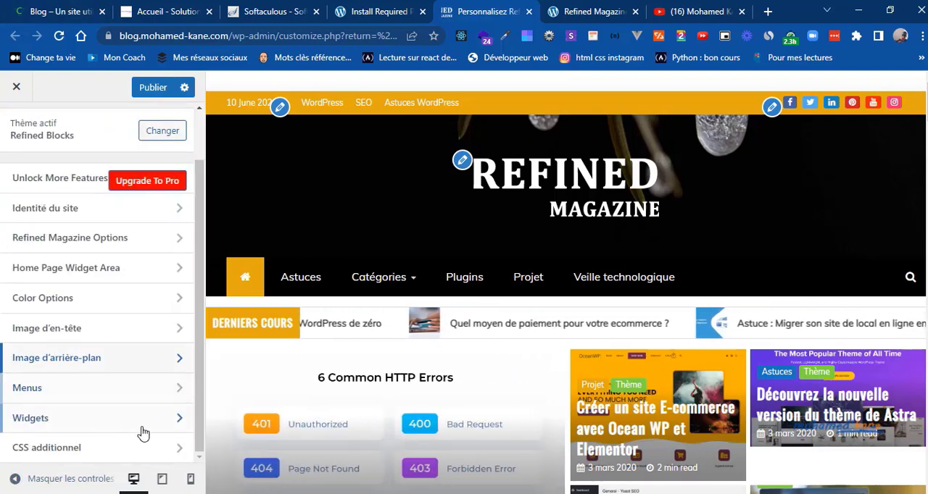
left_click(87, 420)
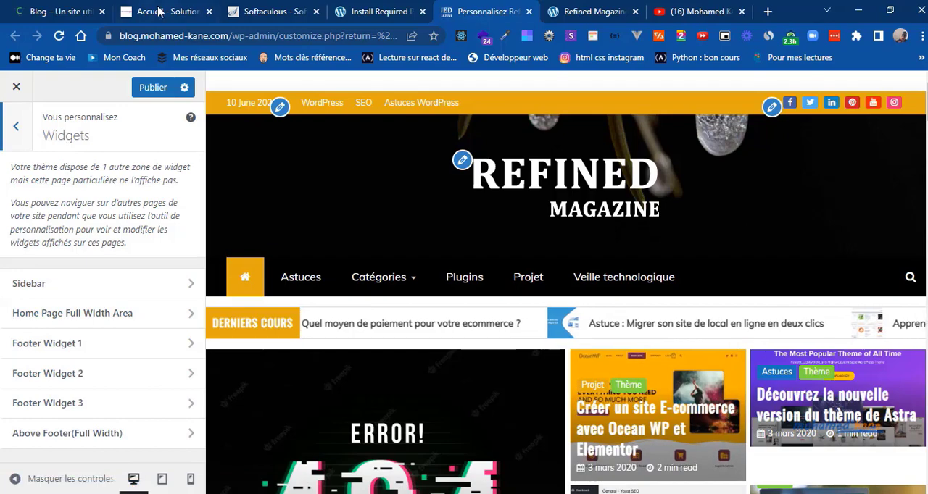
Step: Examine the reference blog's Derniers Articles and Plus de Vues sections and return to the customizer
left_click(66, 6)
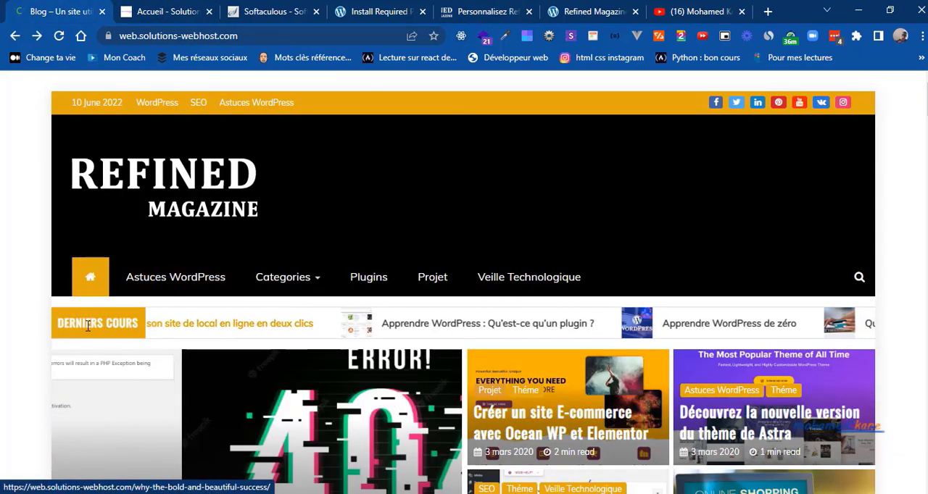
scroll(34, 342, "down", 10)
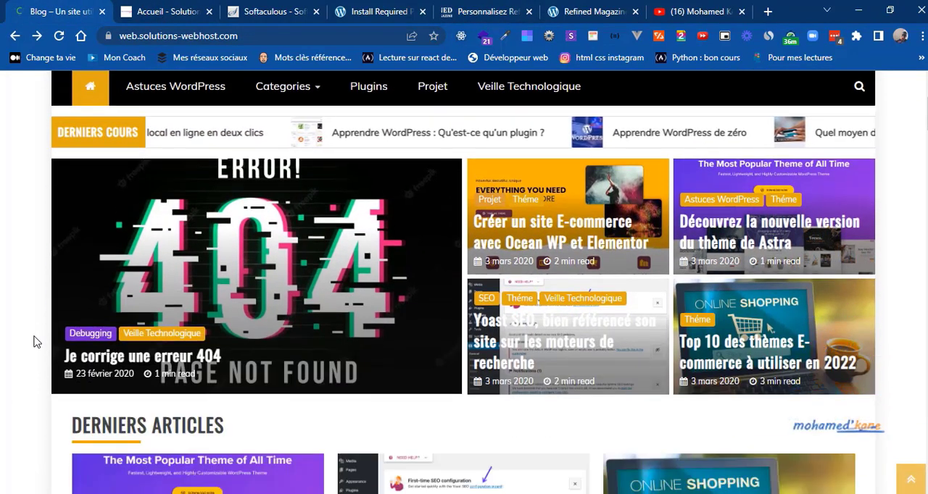
scroll(34, 341, "up", 2)
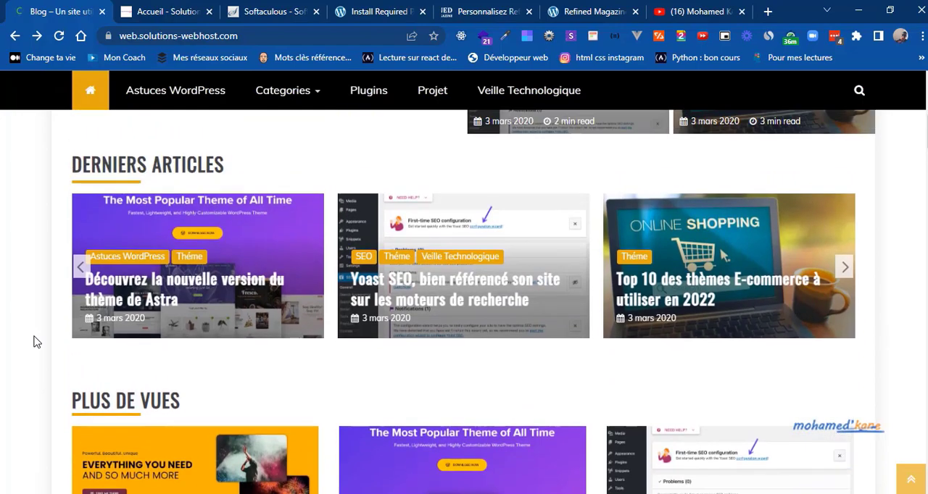
scroll(34, 342, "down", 1)
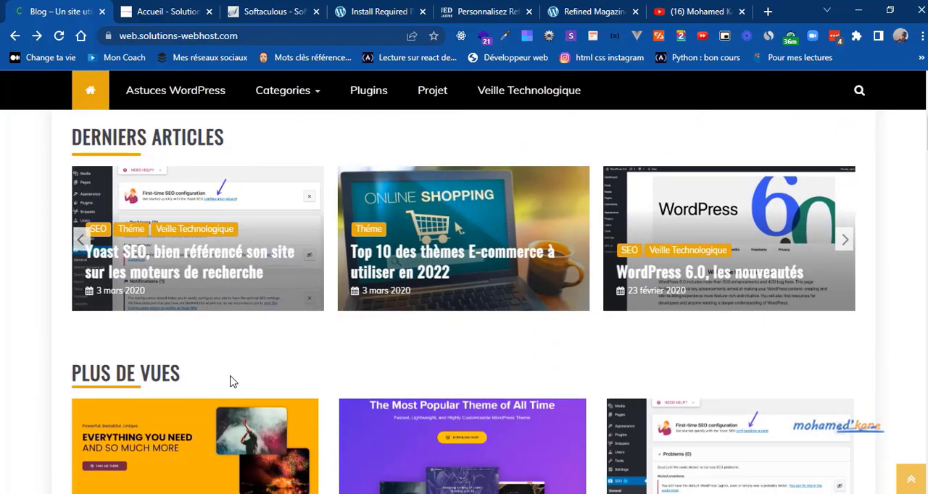
scroll(232, 382, "down", 3)
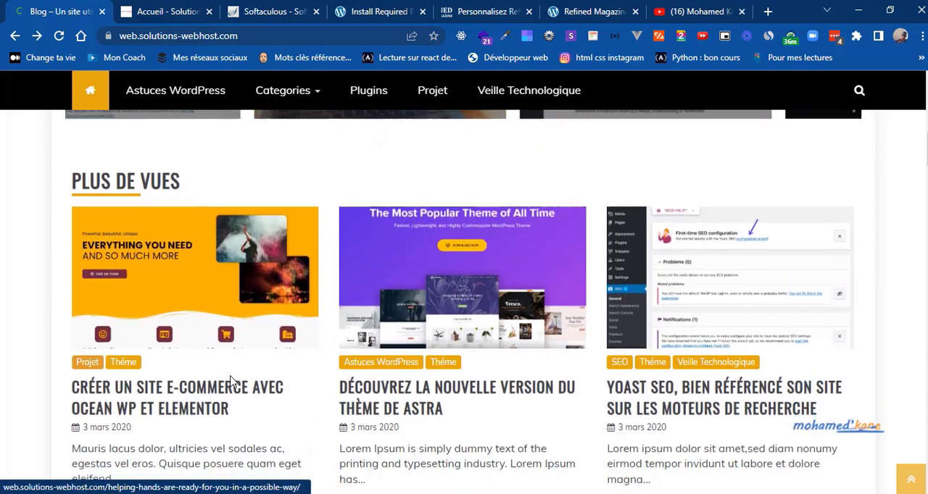
scroll(232, 382, "up", 1)
scroll(232, 382, "up", 1)
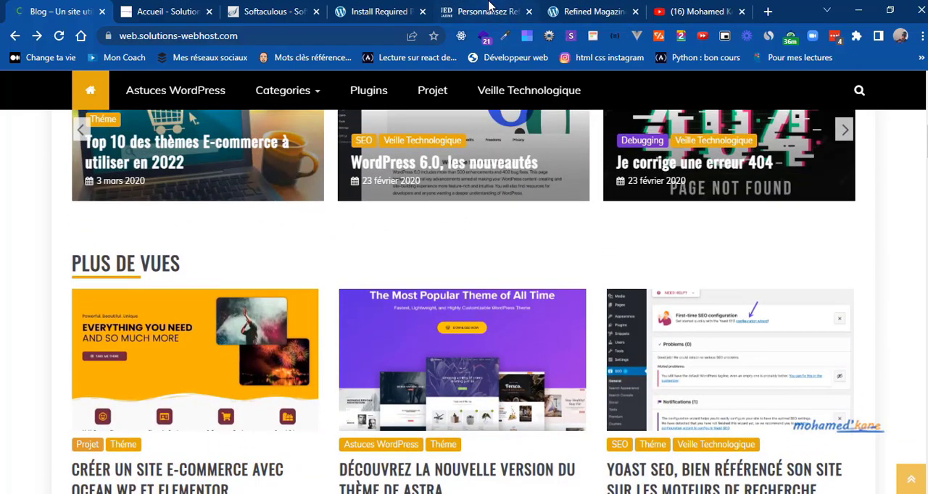
left_click(482, 10)
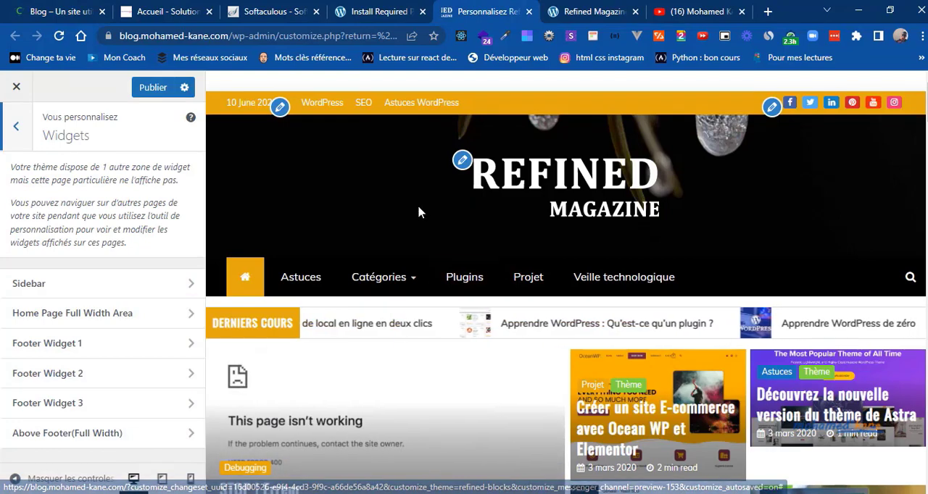
Step: Review the blog preview around the Derniers Articles carousel and the Astuces and Thème sections for comparison with the reference
scroll(417, 210, "down", 7)
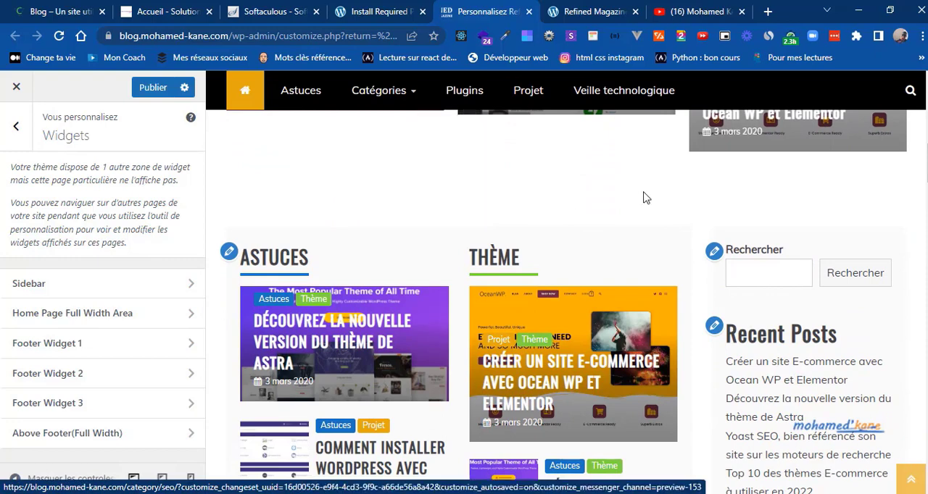
scroll(643, 195, "up", 1)
scroll(643, 197, "up", 2)
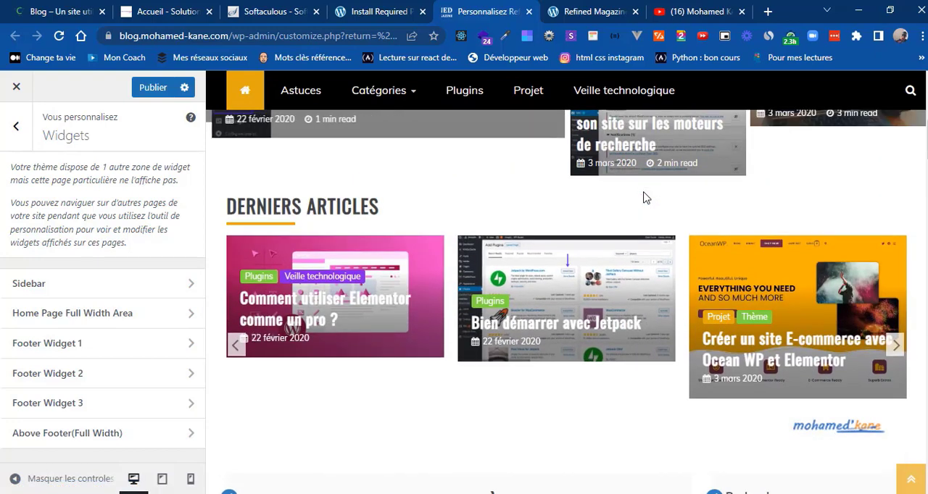
scroll(644, 197, "down", 2)
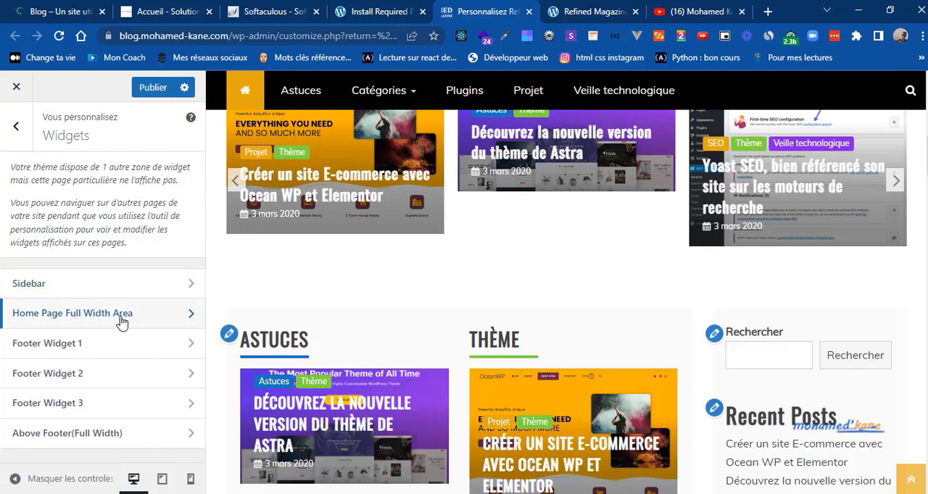
Step: Open the Sidebar widget area and examine the order and titles of the sidebar widgets on the reference blog
left_click(89, 298)
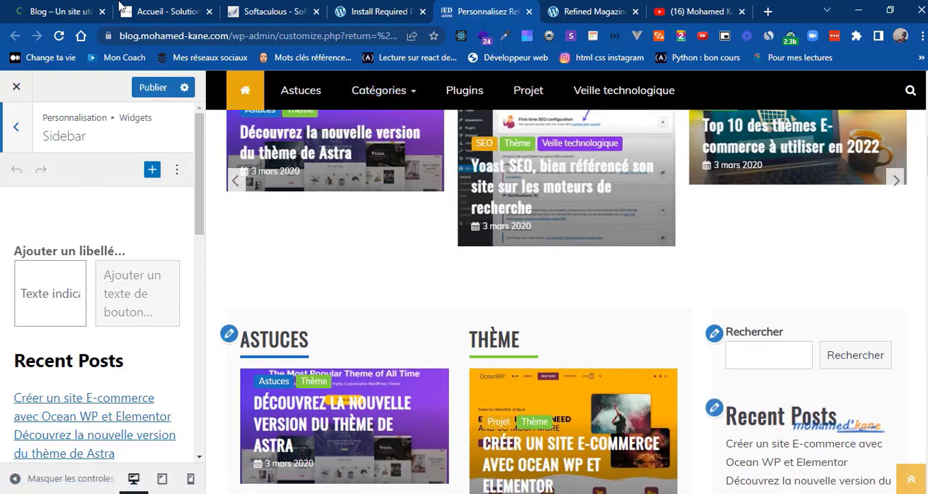
left_click(78, 7)
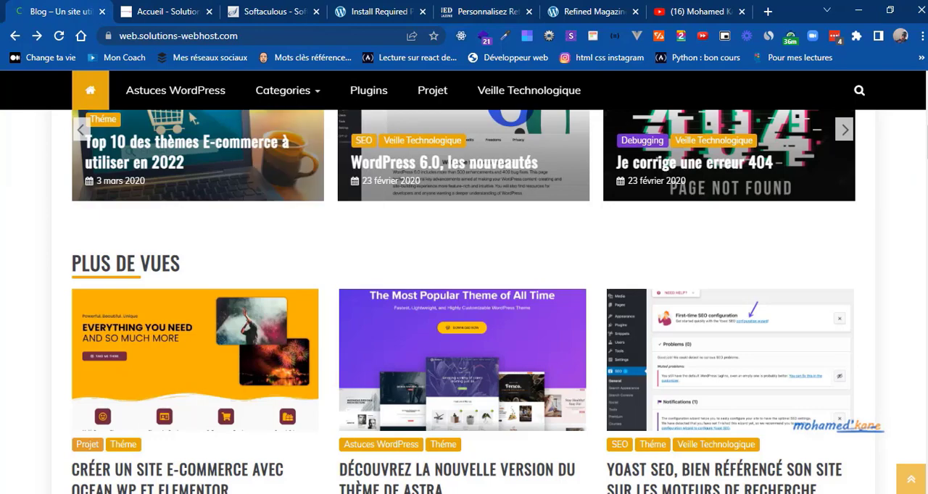
scroll(192, 118, "down", 5)
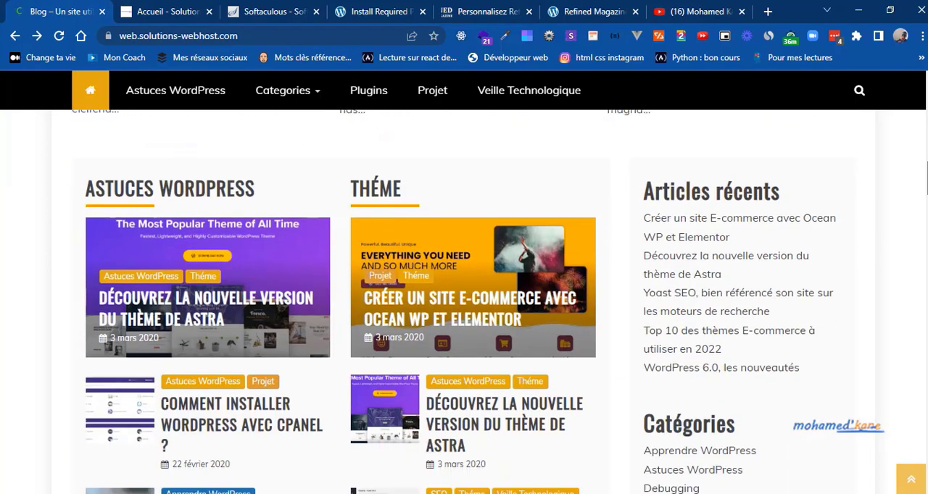
scroll(924, 237, "down", 7)
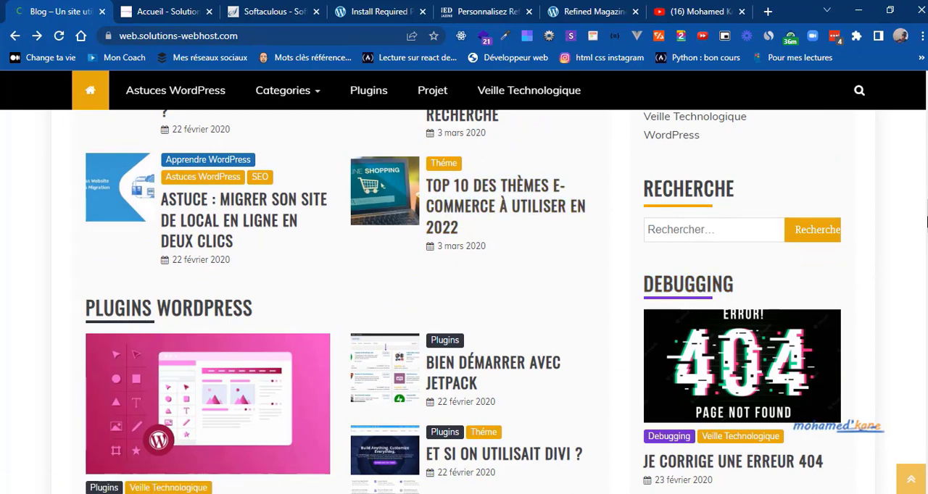
scroll(925, 216, "up", 6)
scroll(925, 213, "down", 5)
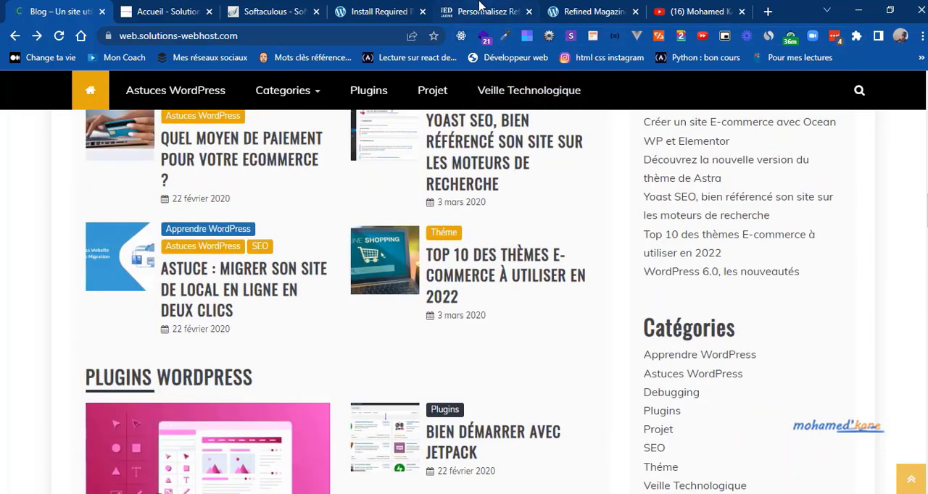
Step: Return to the customizer and replace the sidebar's "Recent Posts" heading with "Articles Récents"
left_click(479, 8)
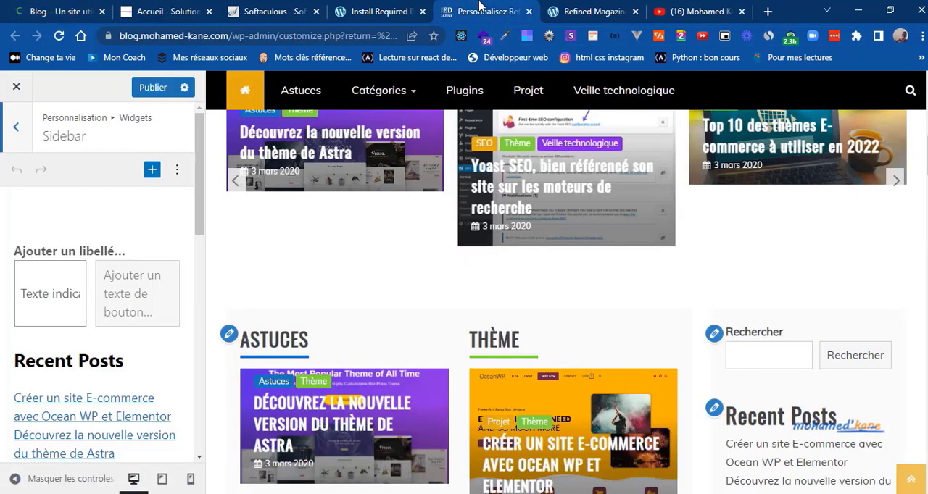
left_click(98, 359)
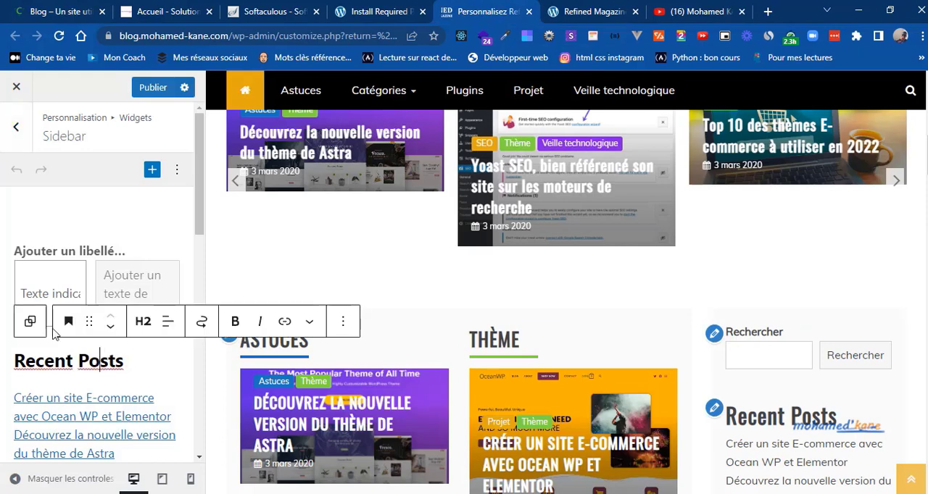
double_click(79, 361)
triple_click(78, 361)
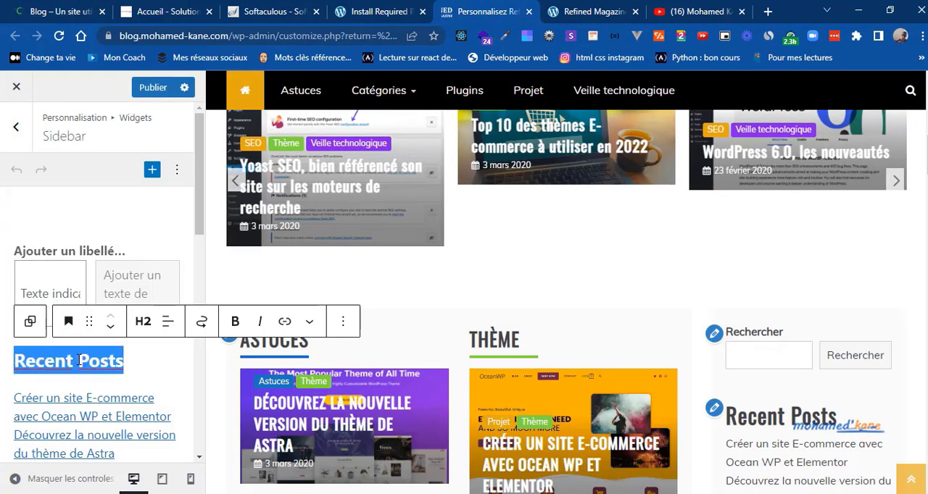
type("R")
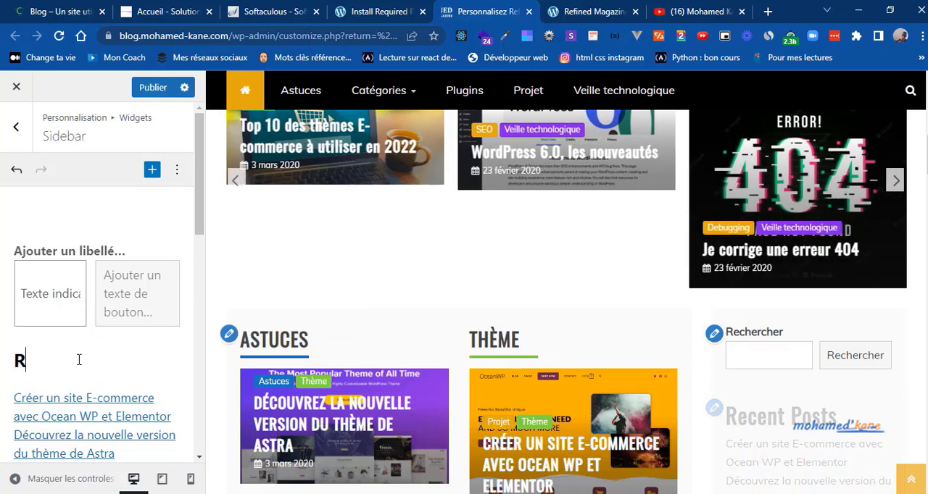
key("BackSpace")
type("Articles ")
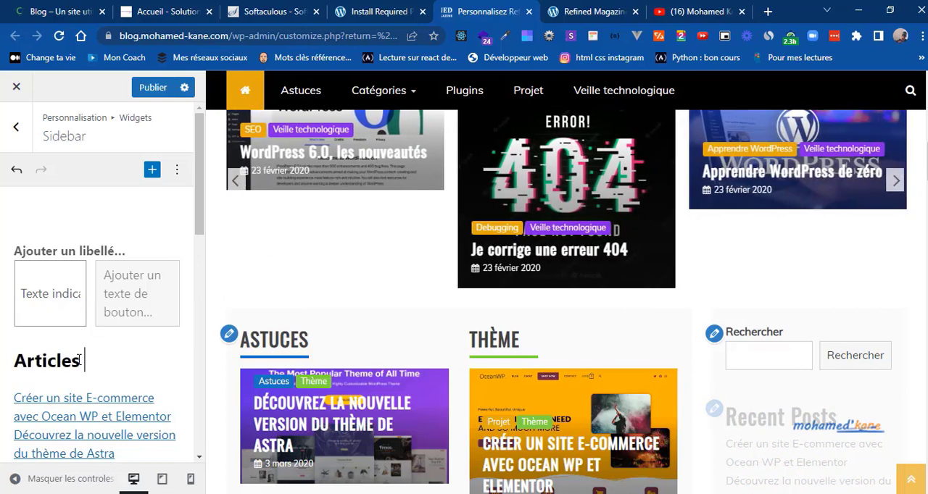
type("Récents")
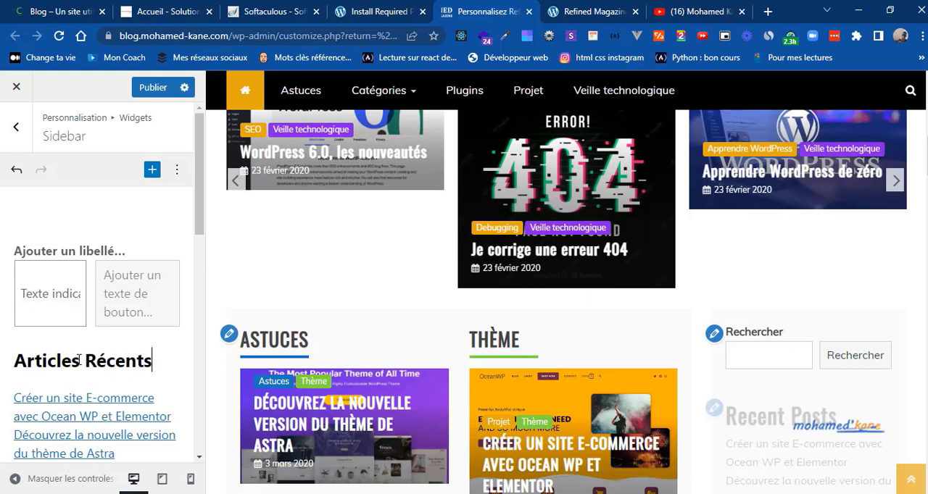
Step: Remove the search block above the "Articles Récents" heading from the Sidebar widget area
left_click(206, 247)
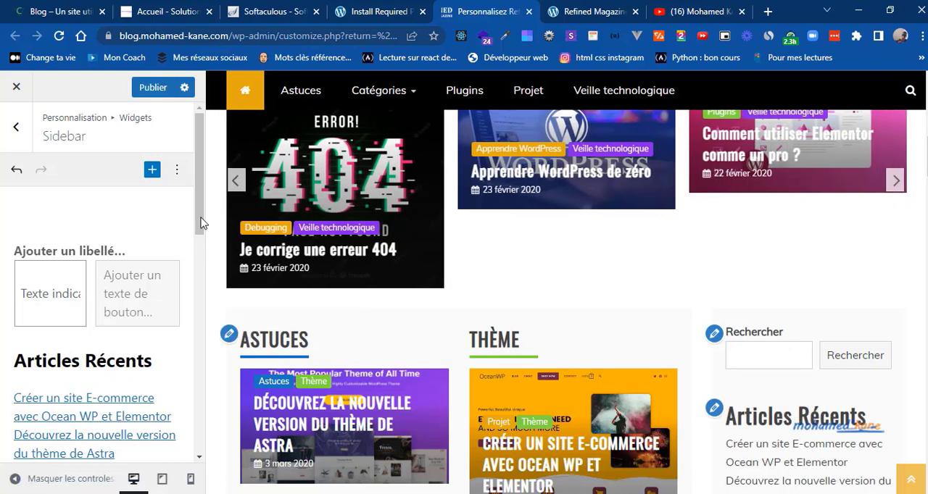
mouse_move(197, 213)
left_mouse_down()
mouse_move(201, 234)
mouse_move(199, 221)
left_mouse_up()
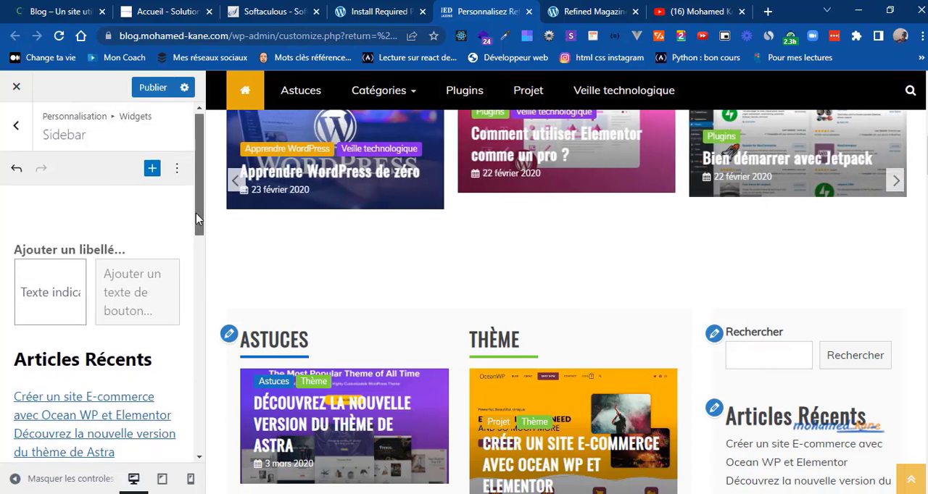
left_click(63, 275)
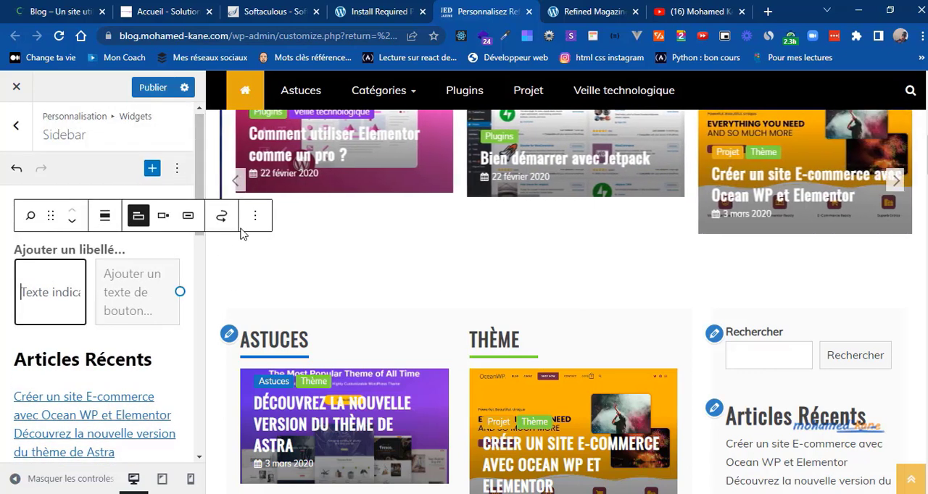
left_click(254, 221)
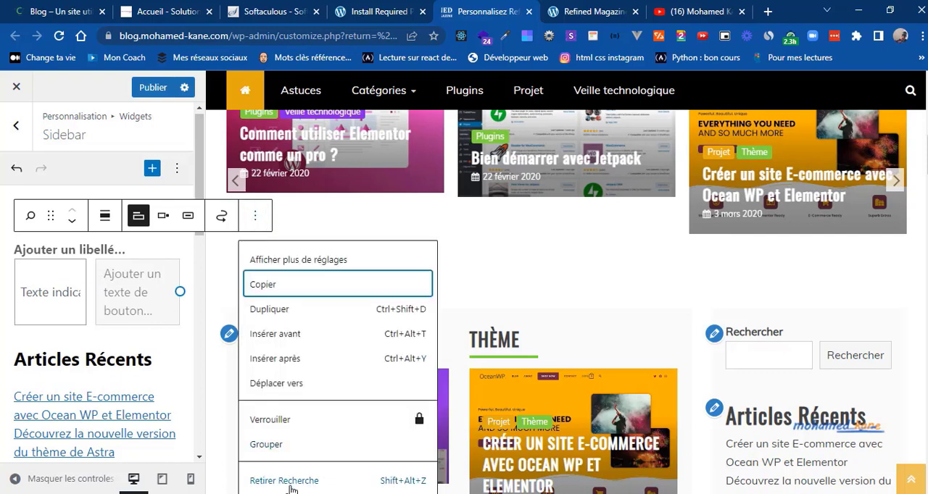
left_click(282, 486)
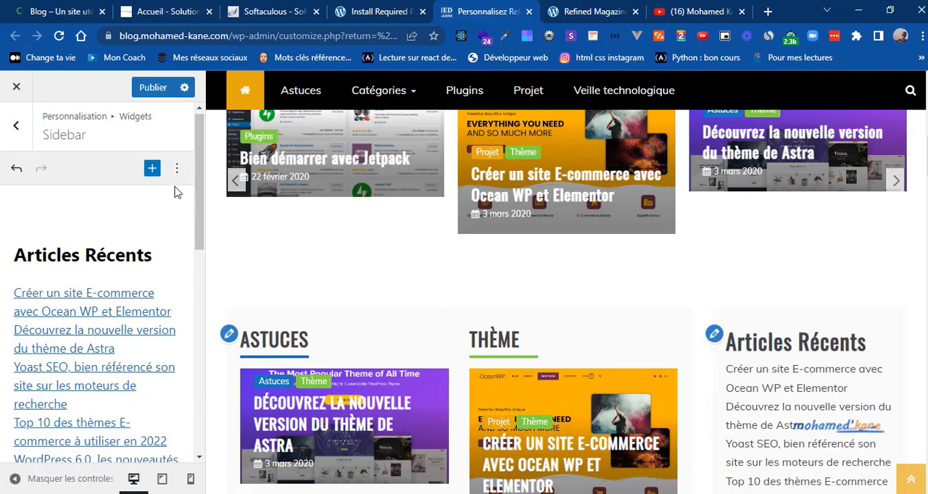
Step: Check the reference blog's sidebar and remove the "Recent Comments" heading and its latest comments block from the customizer's Sidebar
left_click(59, 6)
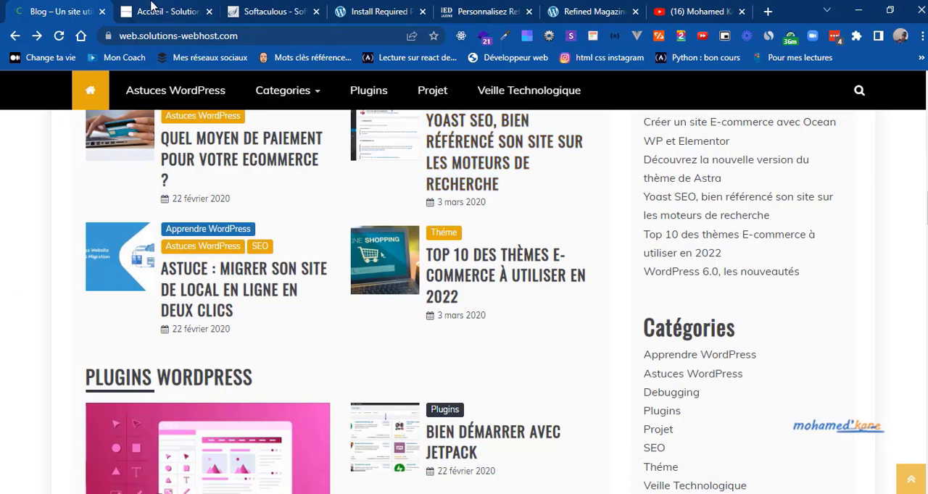
left_click(151, 7)
left_click(481, 6)
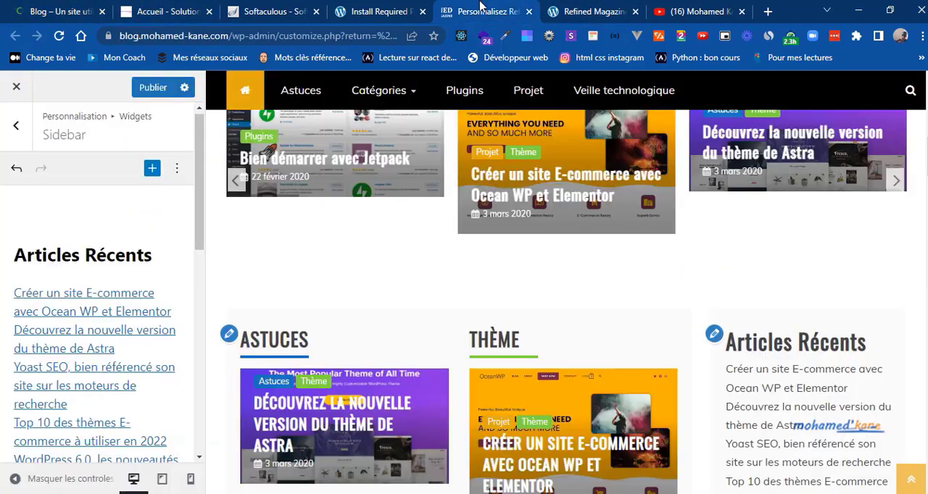
left_click_drag(198, 213, 202, 313)
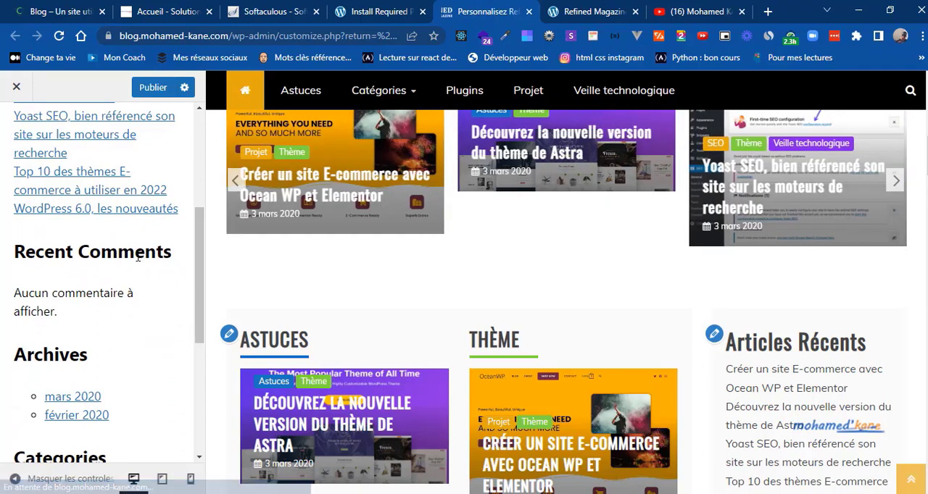
left_click(138, 255)
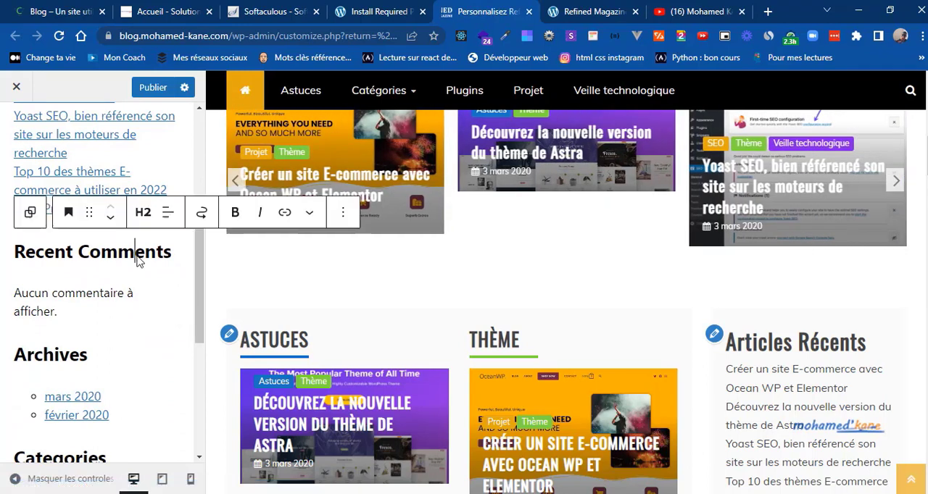
left_click(345, 213)
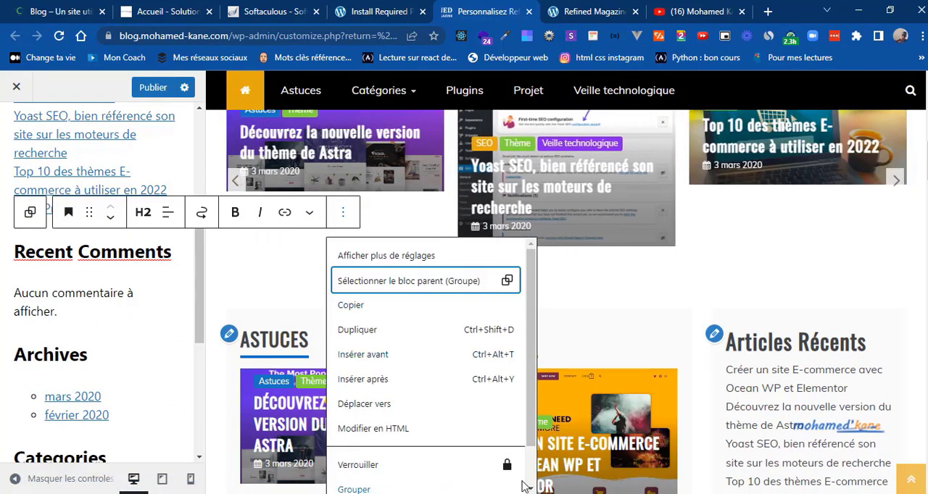
scroll(533, 480, "down", 1)
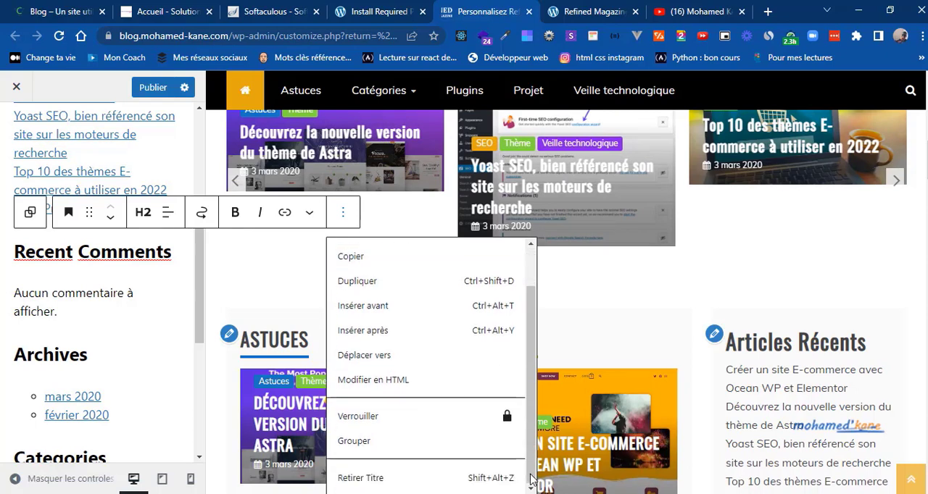
left_click(367, 479)
left_click(105, 247)
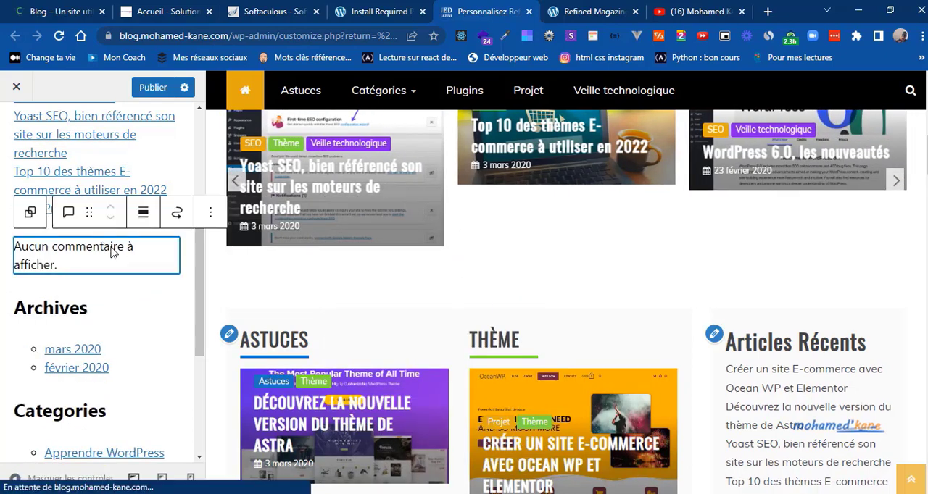
left_click(210, 212)
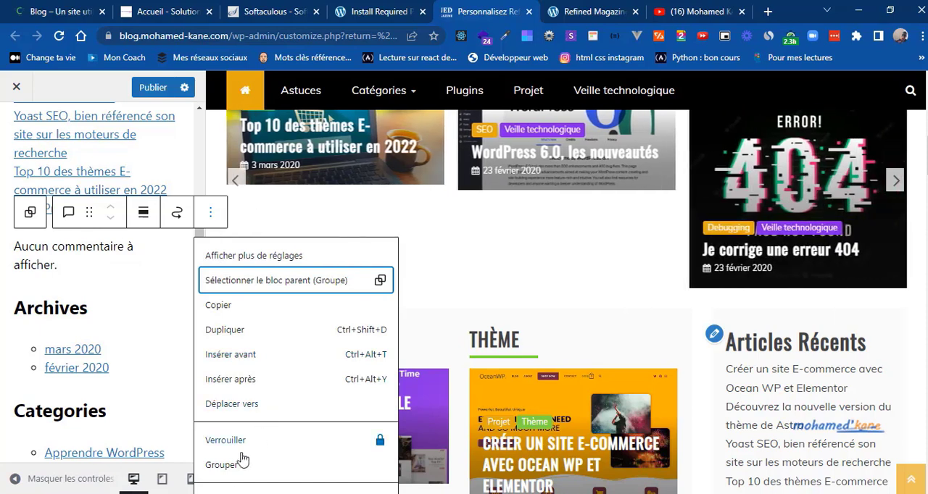
left_click(247, 490)
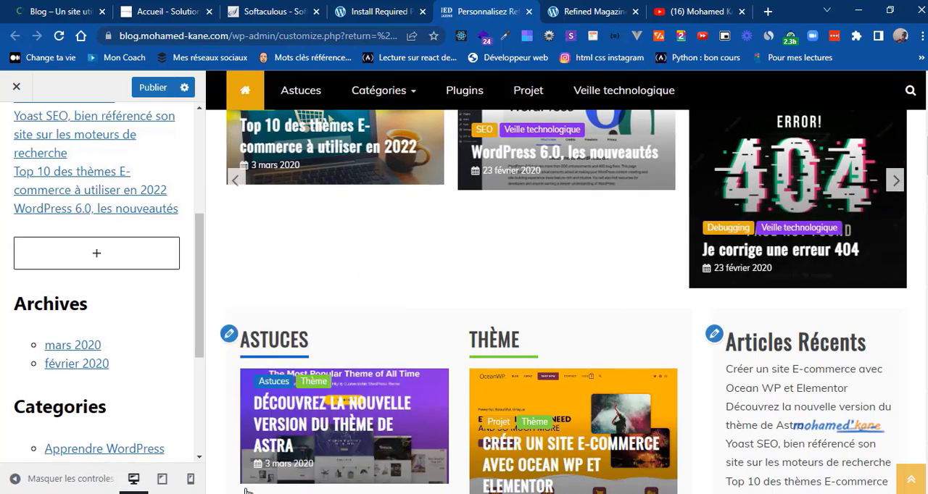
Step: Remove the "Archives" heading and its monthly archive list from the Sidebar widget area
left_click(85, 309)
left_click(343, 270)
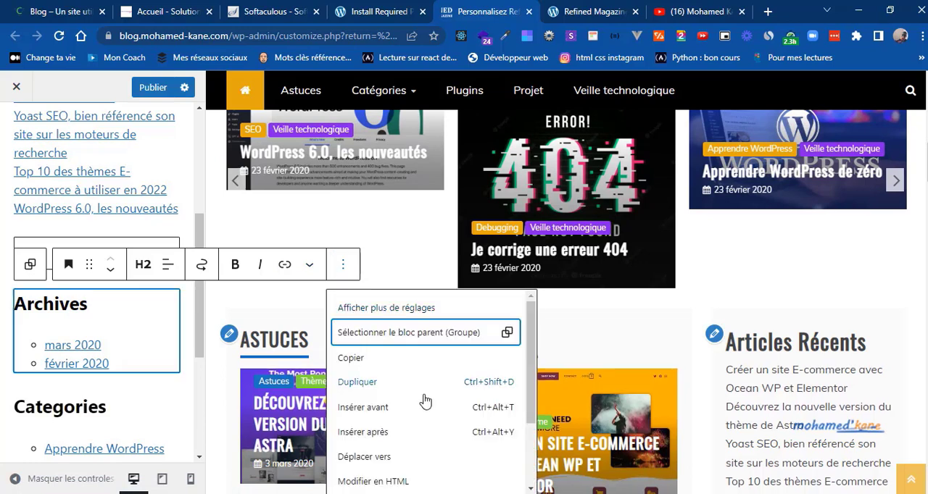
scroll(532, 472, "down", 2)
scroll(531, 473, "down", 1)
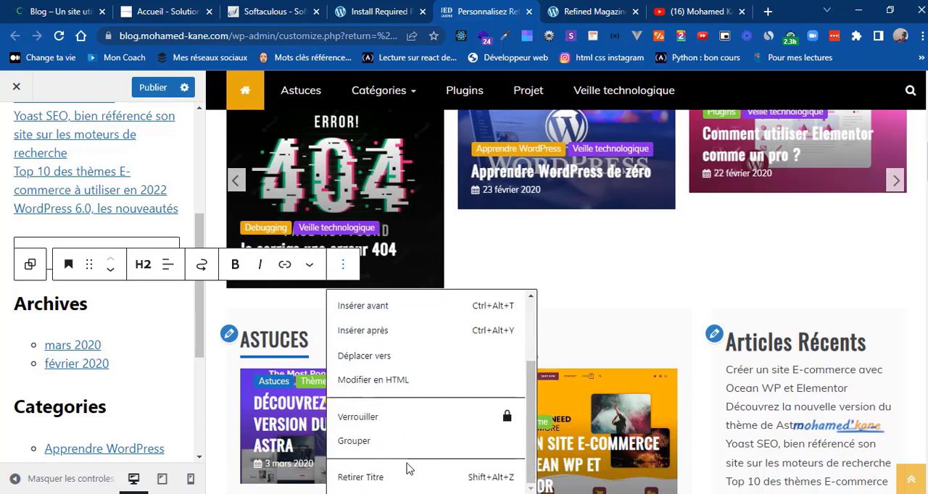
left_click(380, 478)
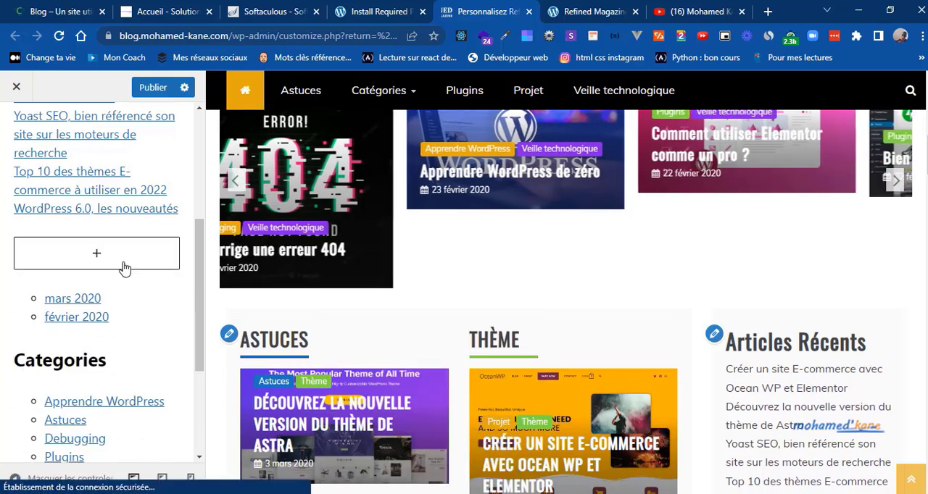
left_click(153, 299)
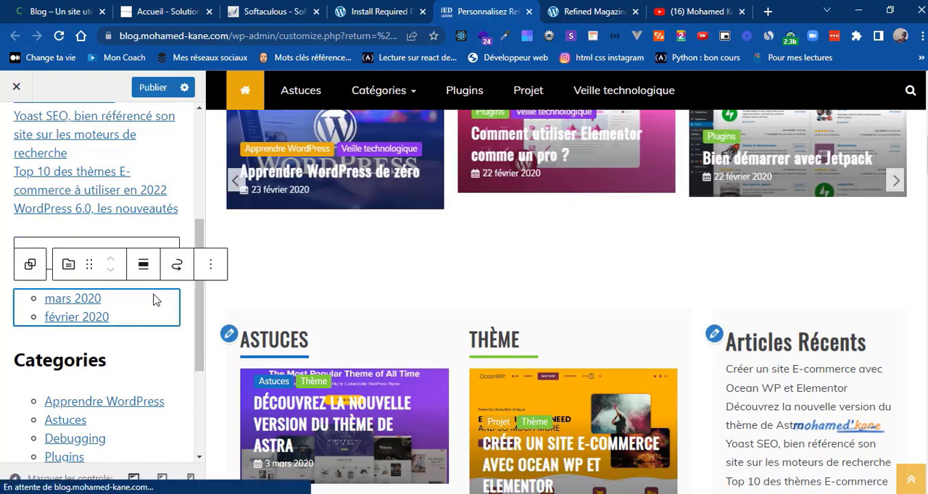
left_click(211, 268)
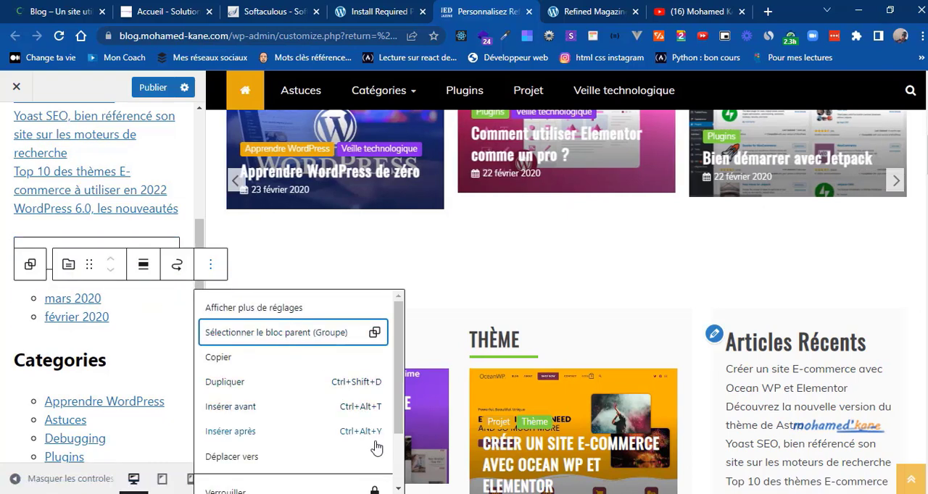
scroll(401, 465, "down", 2)
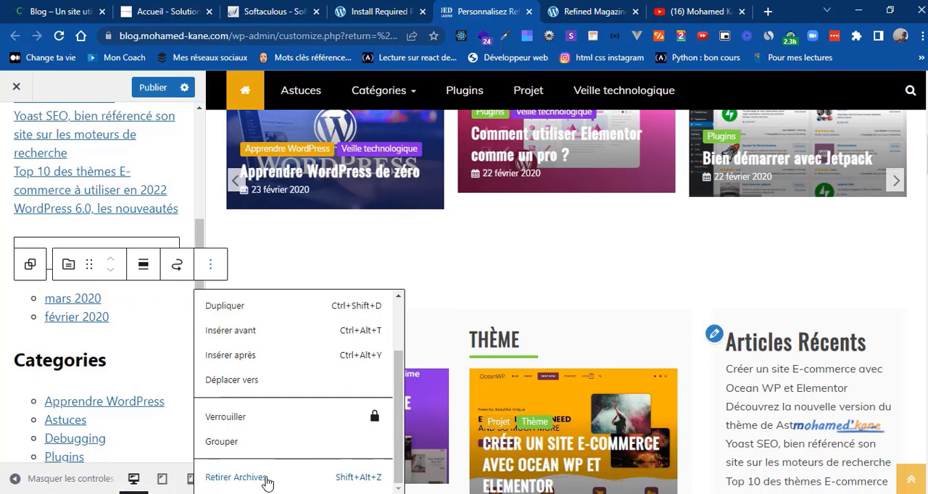
left_click(299, 479)
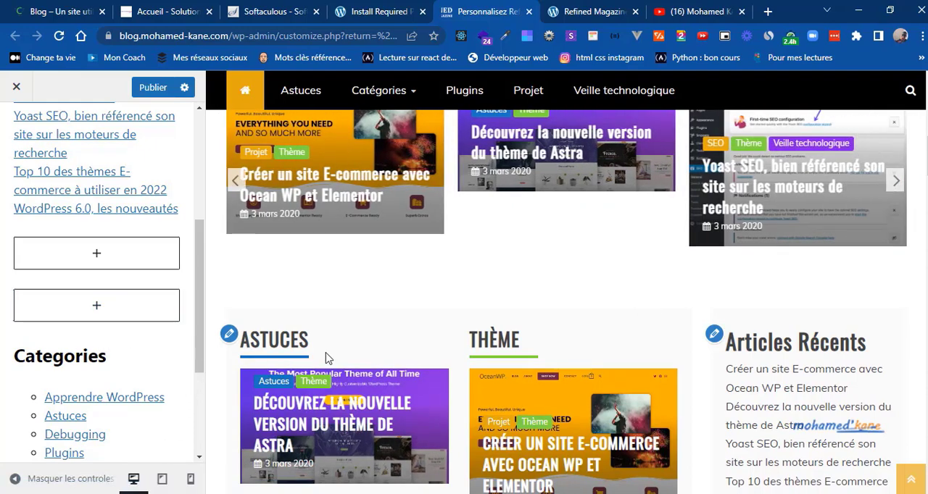
Step: Check the widget order on the reference blog and add a Recherche block below the Categories list in the customizer's Sidebar
scroll(457, 301, "down", 8)
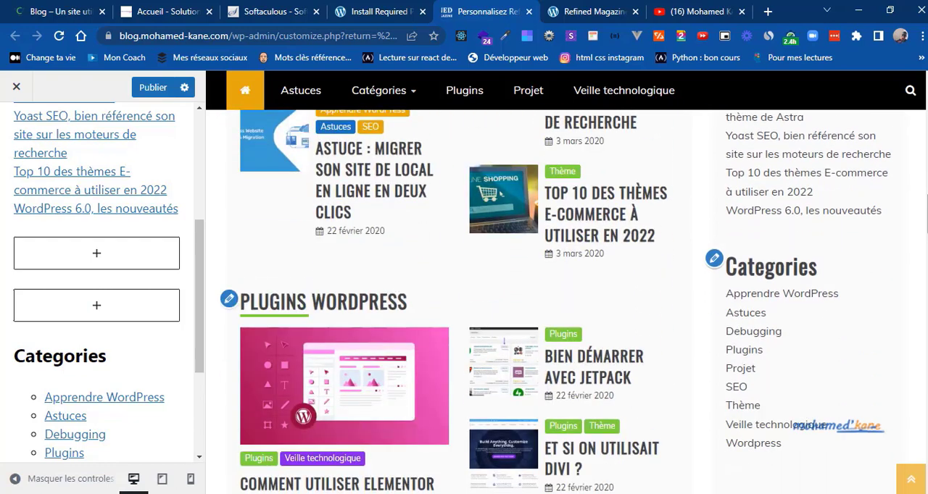
left_click_drag(926, 253, 925, 313)
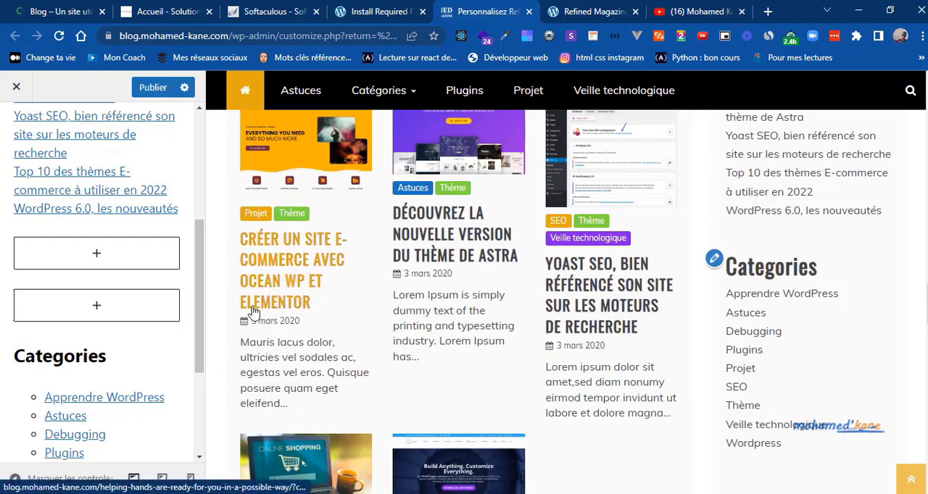
left_click_drag(197, 340, 198, 430)
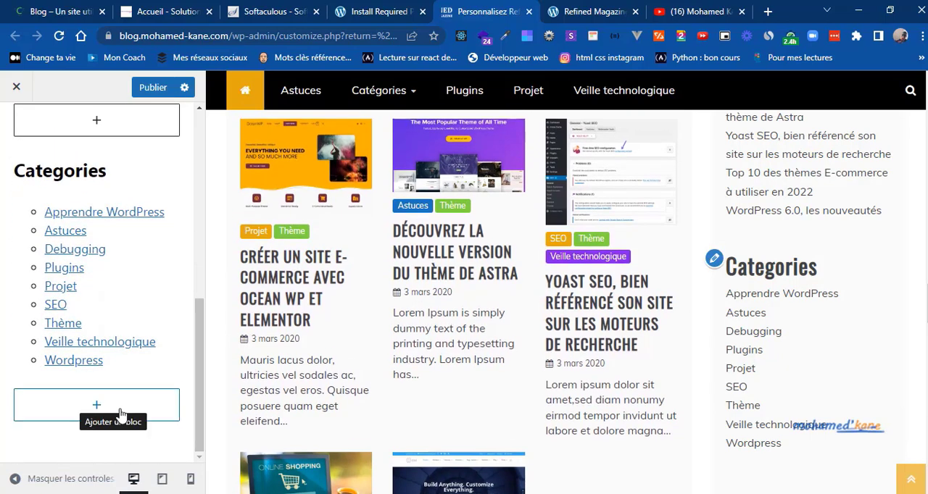
left_click(120, 414)
left_click(58, 7)
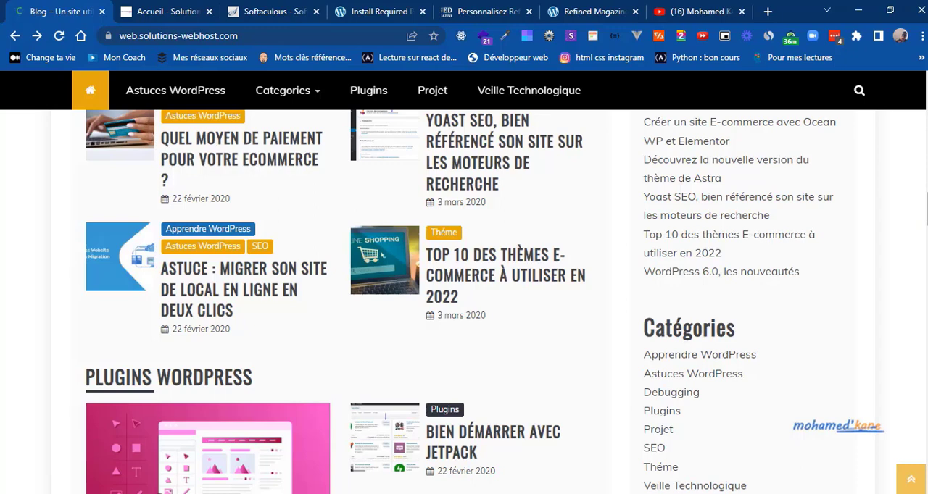
scroll(735, 156, "down", 5)
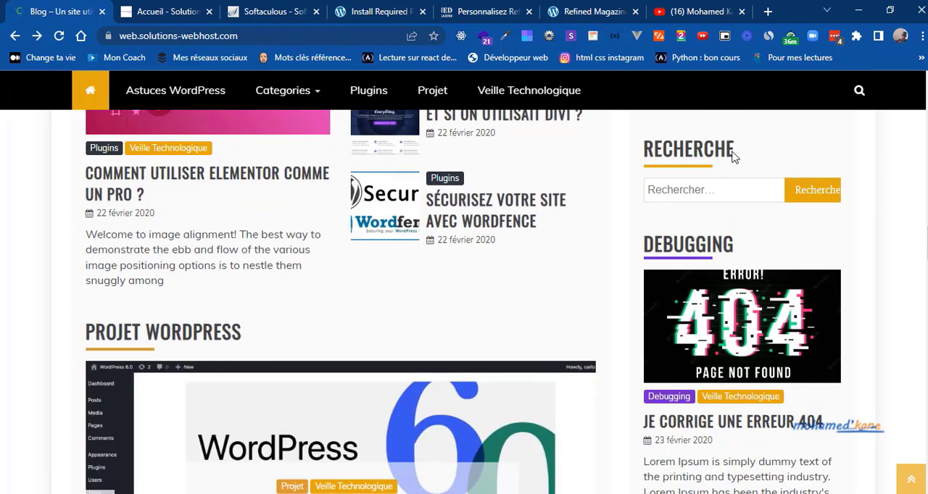
left_click(452, 8)
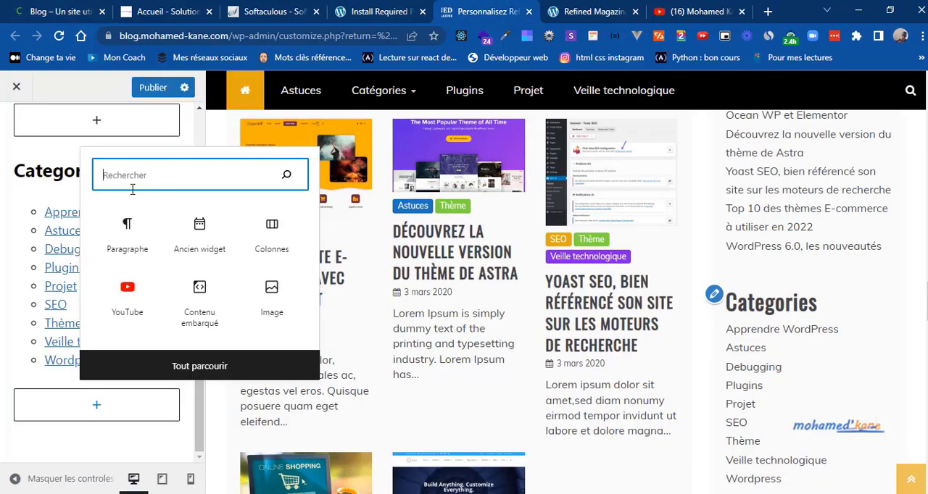
type("rec")
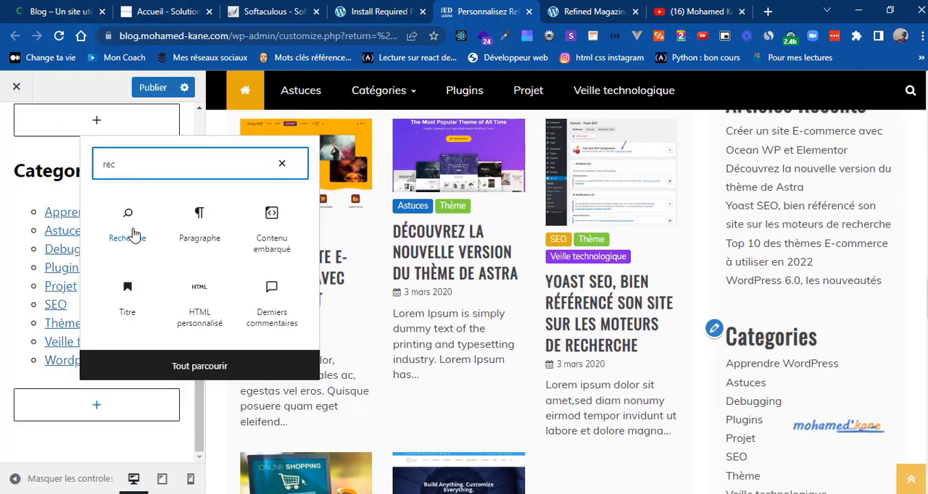
left_click(132, 233)
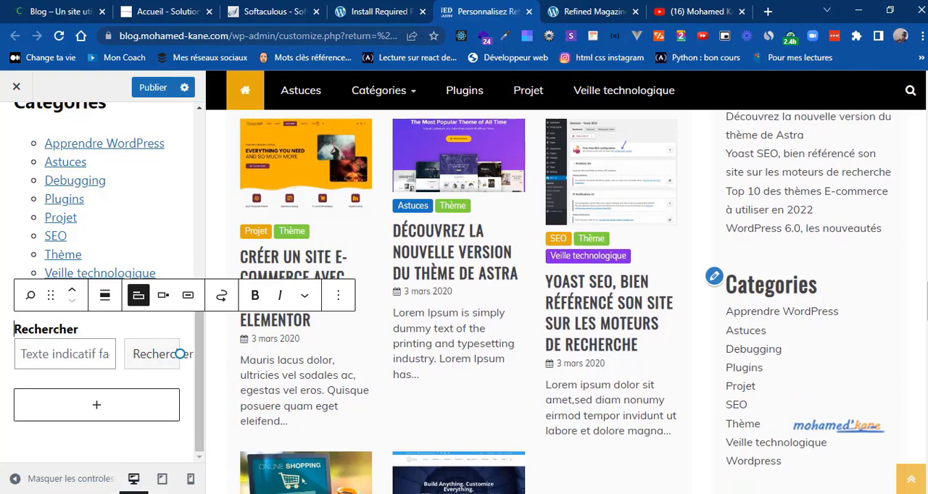
scroll(631, 212, "down", 4)
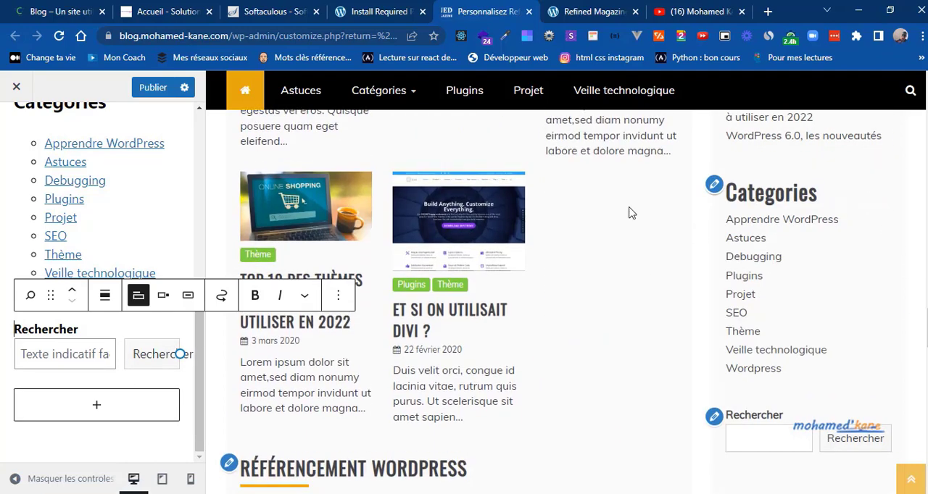
Step: Add a Refined Magazine Featured Post widget below the search block in the Sidebar
left_click(102, 408)
left_click(100, 410)
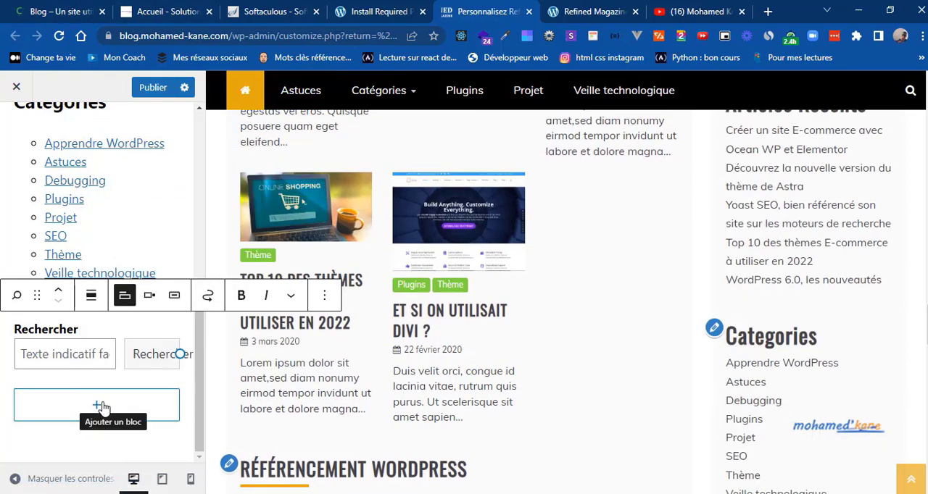
left_click(81, 410)
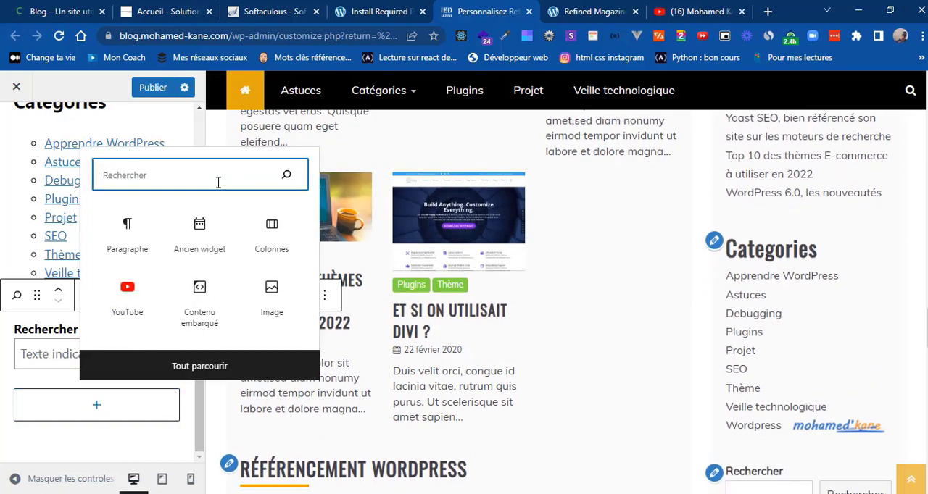
type("post")
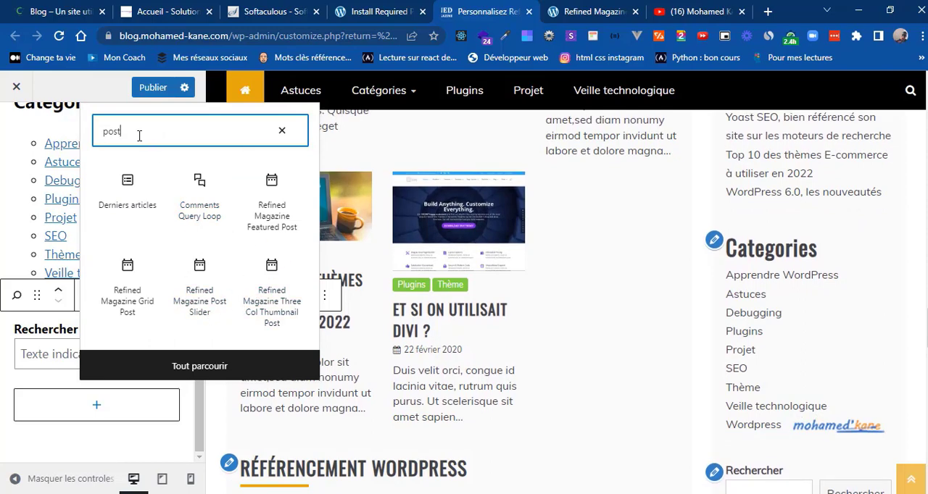
double_click(112, 132)
type("feat")
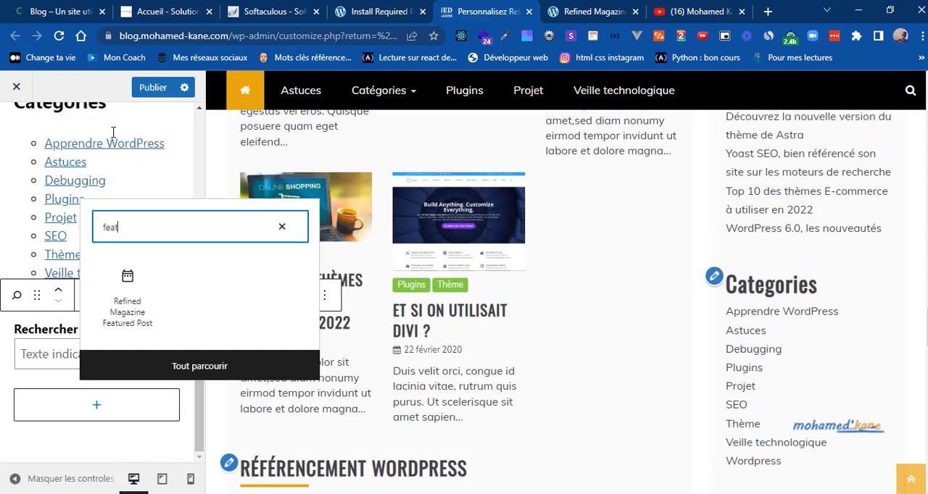
left_click(126, 301)
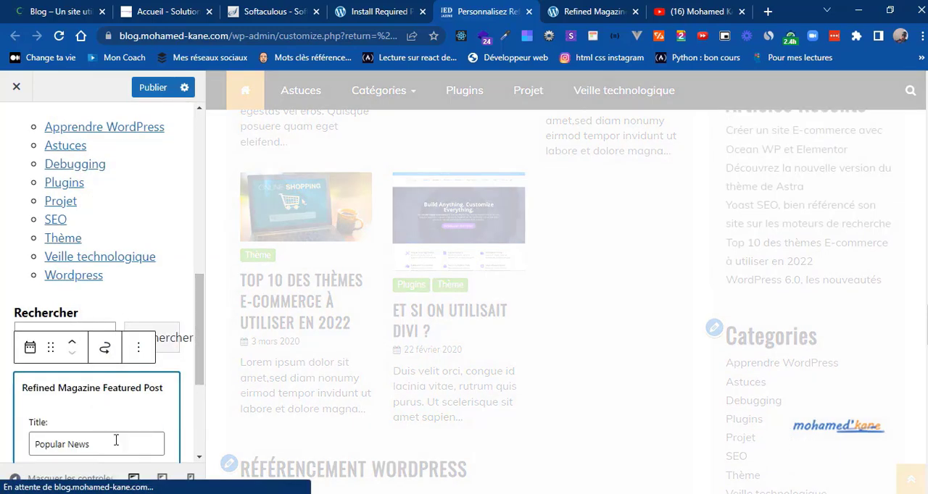
Step: Title the sidebar's Refined Magazine Featured Post widget "Debugging" and set its category to Debugging
triple_click(91, 444)
type("De")
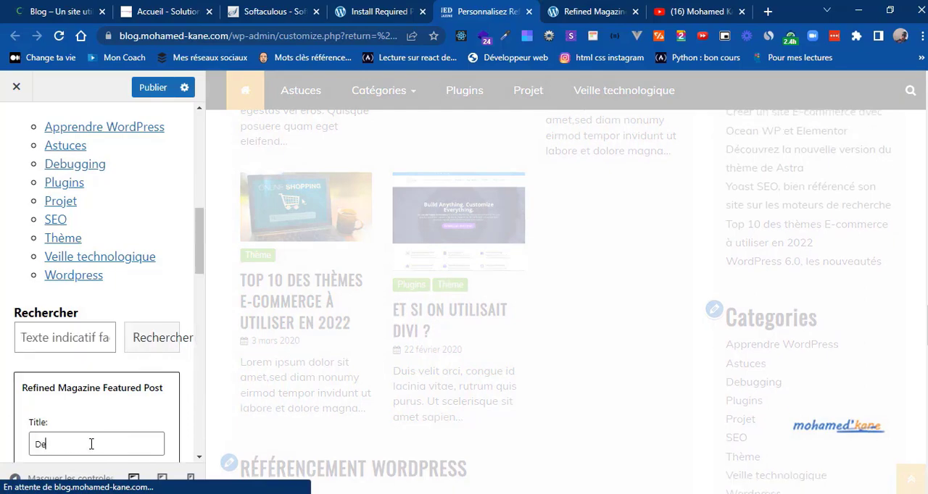
type("bugging")
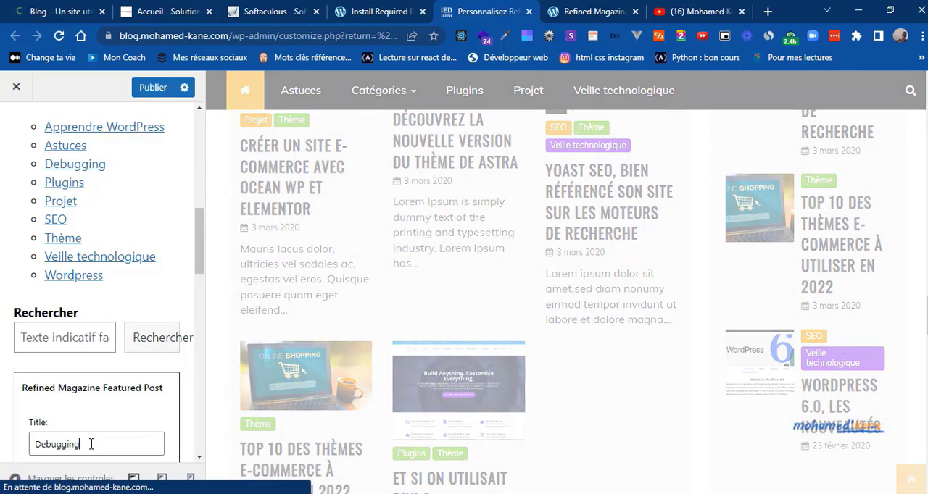
scroll(201, 301, "down", 5)
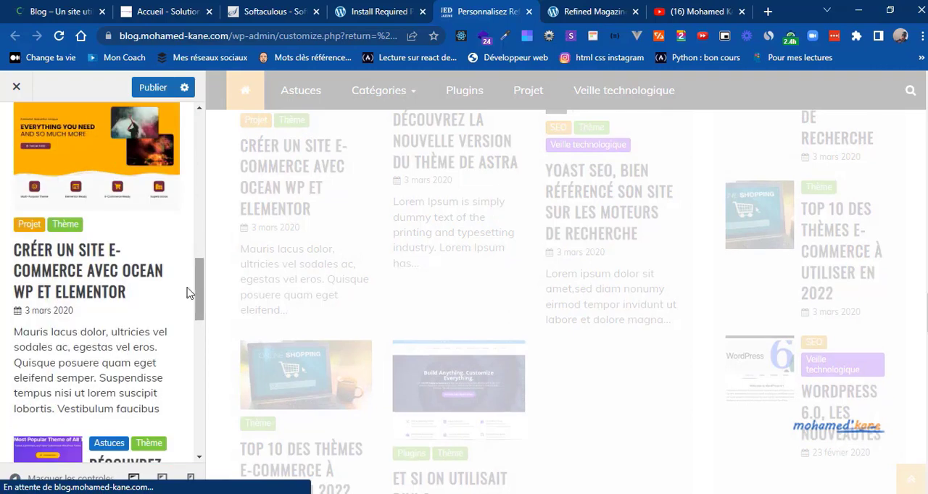
left_click(83, 182)
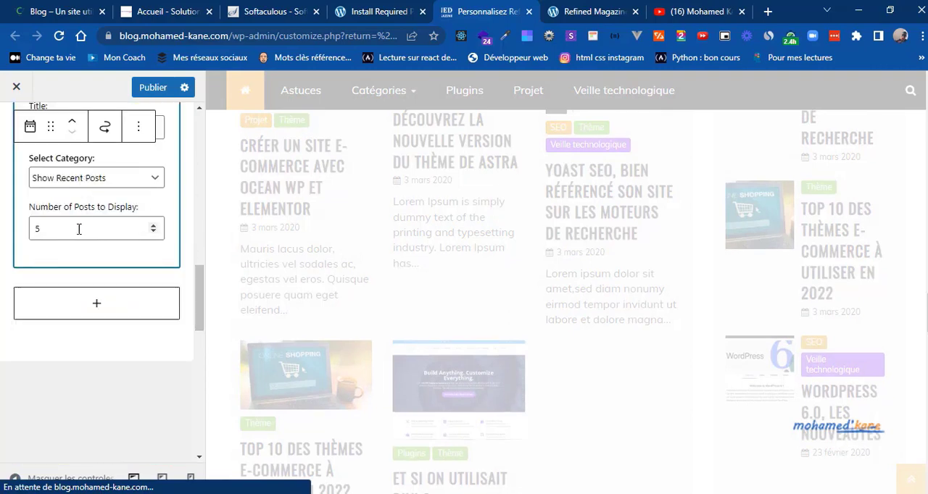
left_click(115, 180)
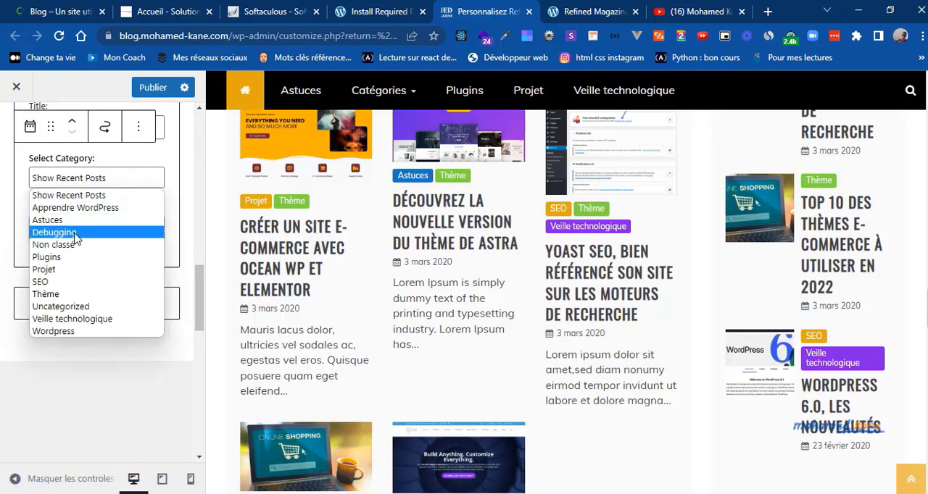
left_click(75, 233)
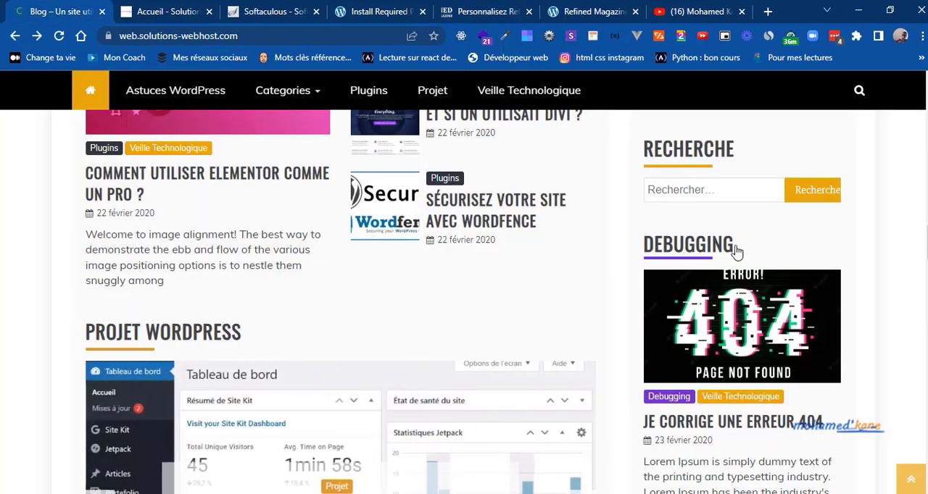
Step: Check the reference blog's Debugging block, then set the sidebar Debugging widget to display 3 posts and publish the changes
scroll(464, 301, "down", 5)
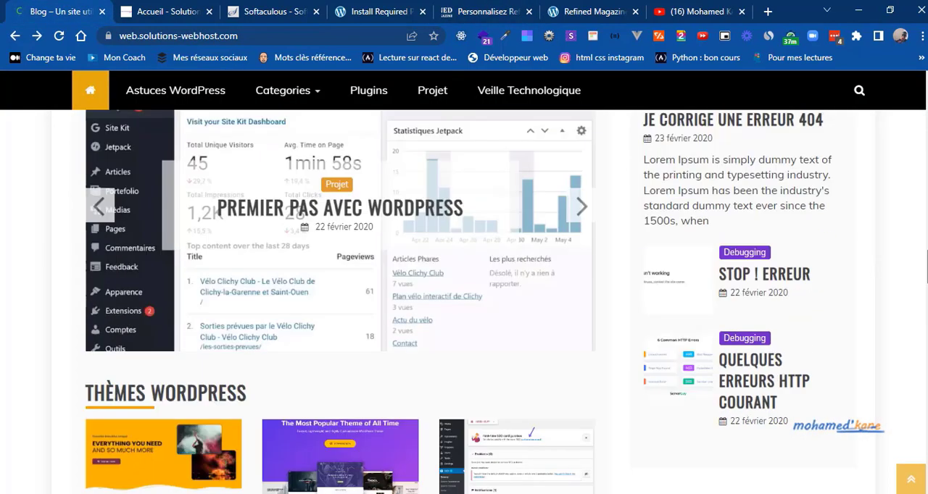
scroll(464, 302, "down", 8)
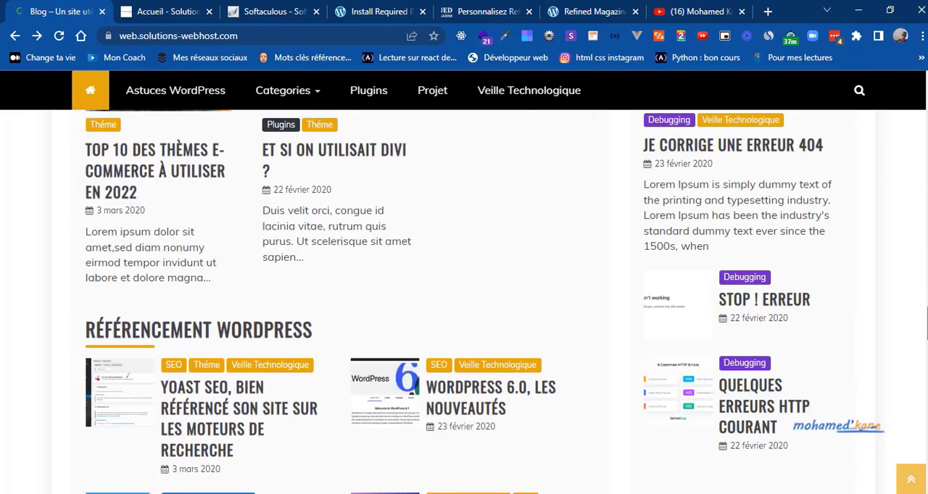
left_click(474, 10)
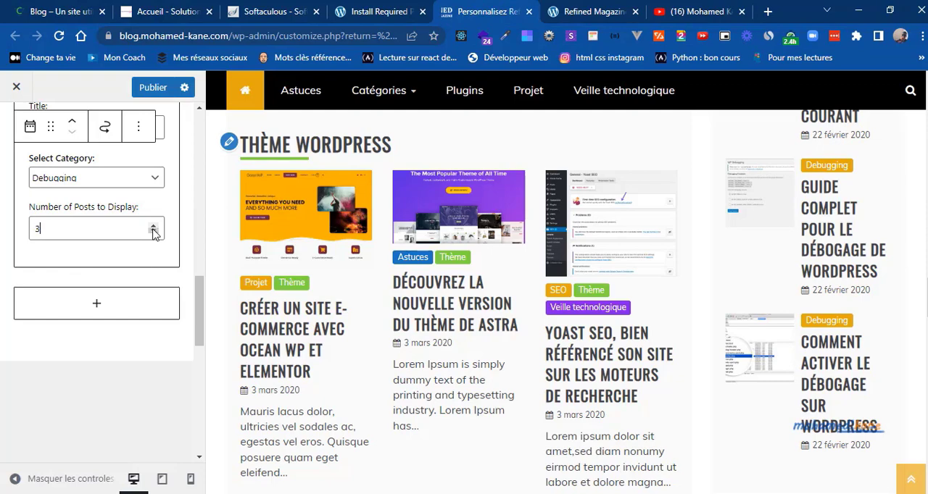
left_click(152, 88)
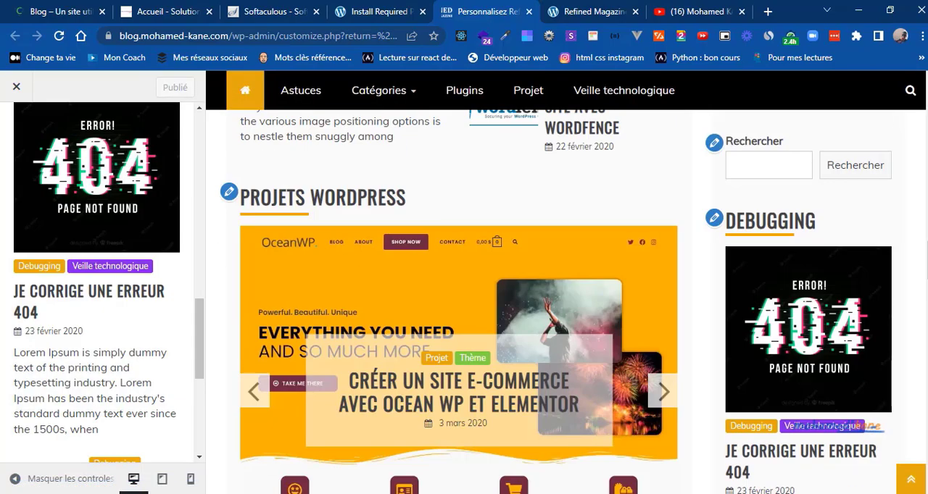
scroll(464, 301, "down", 10)
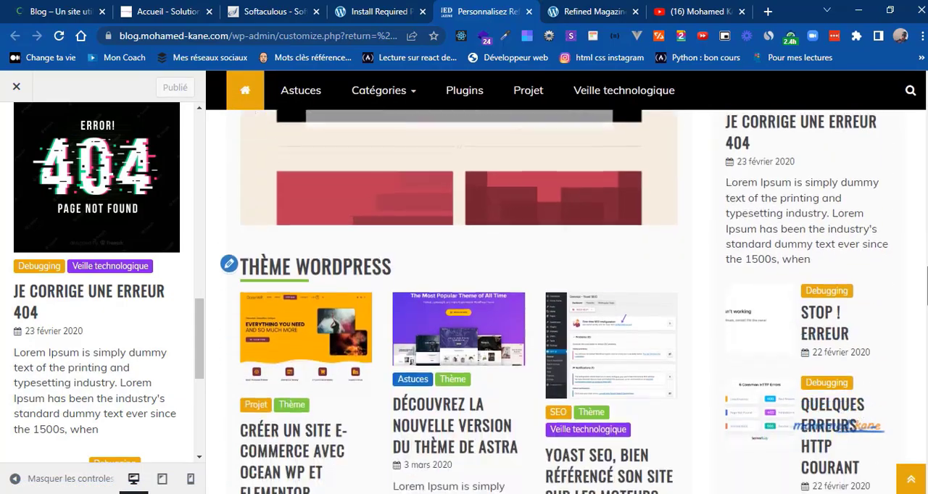
scroll(573, 301, "down", 10)
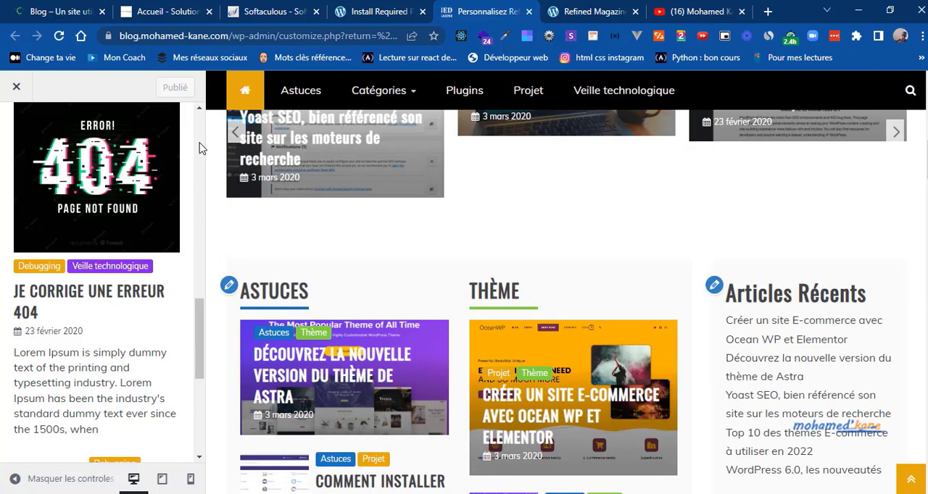
Step: Open the Home Page Full Width Area widgets in the customizer and compare the preview with the reference blog's "Plus de vues" section
scroll(201, 145, "up", 10)
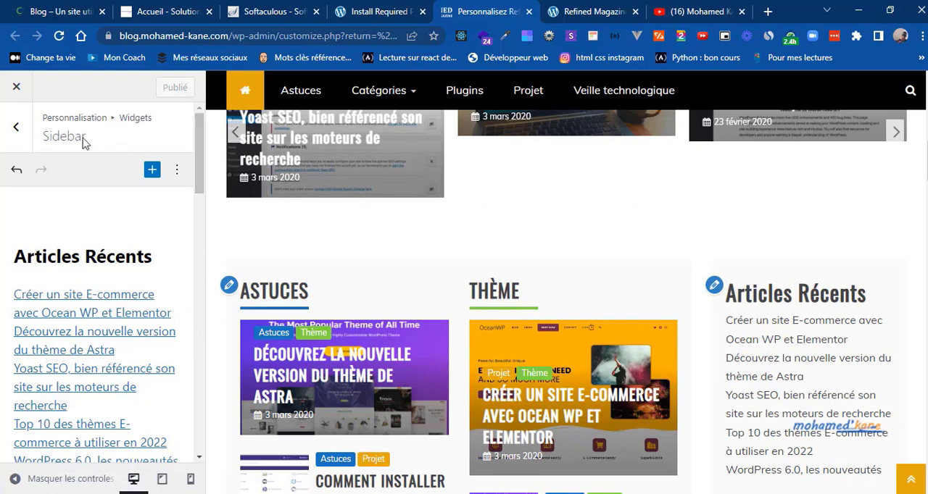
left_click(16, 128)
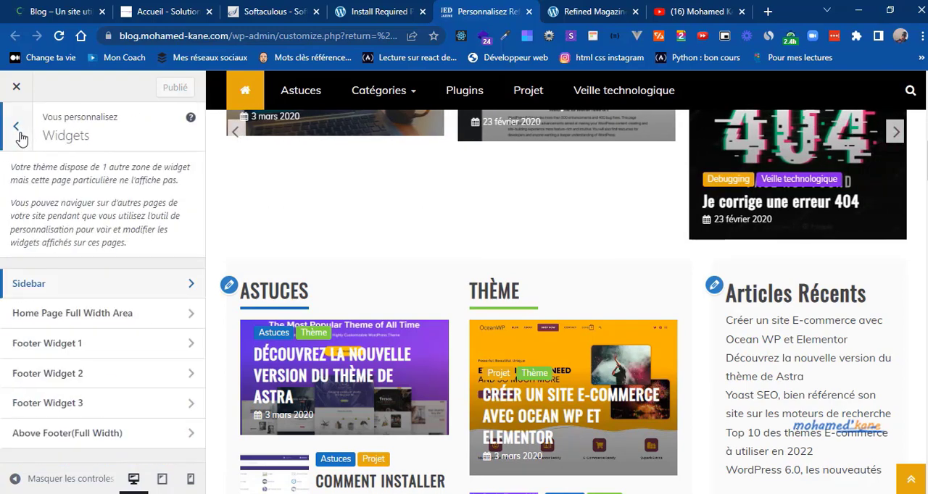
left_click(62, 313)
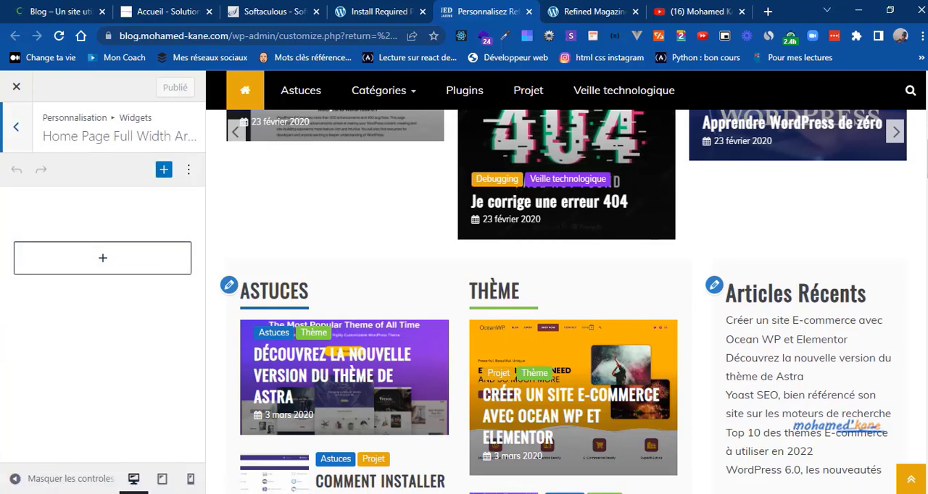
mouse_move(927, 159)
left_mouse_down()
mouse_move(927, 126)
mouse_move(926, 150)
left_mouse_up()
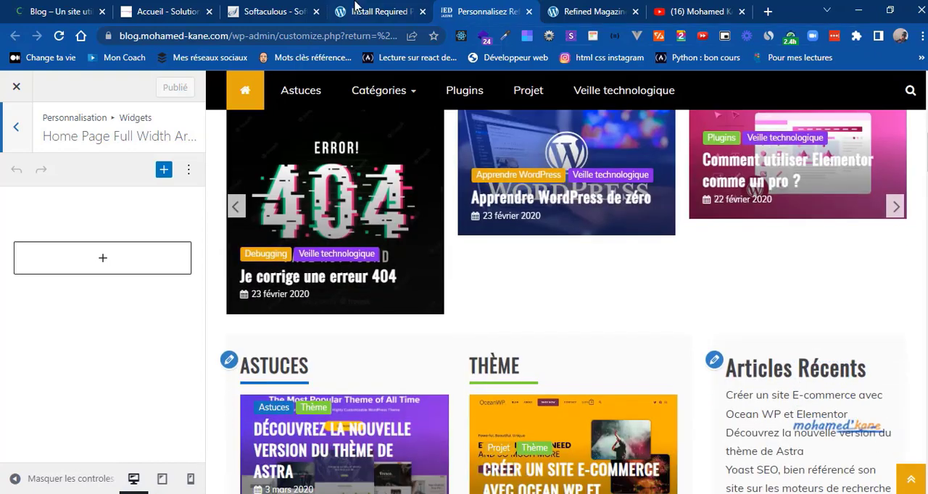
left_click(18, 8)
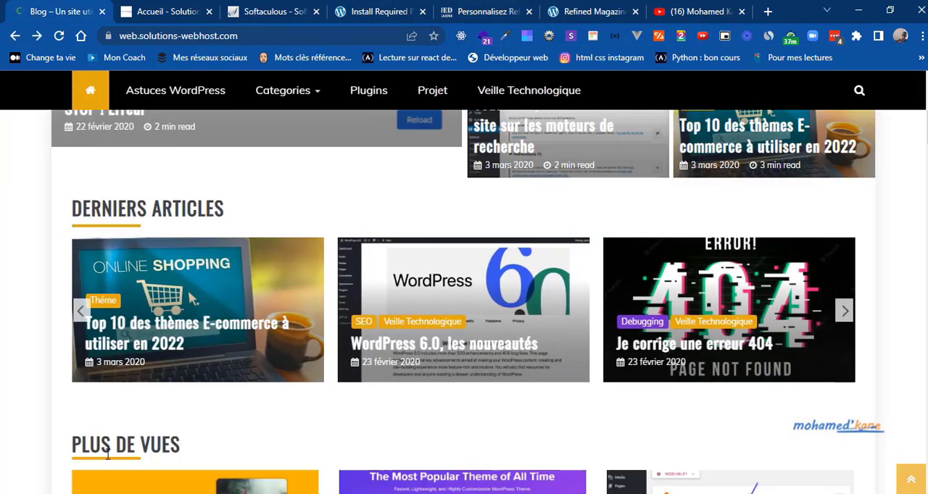
scroll(107, 453, "down", 3)
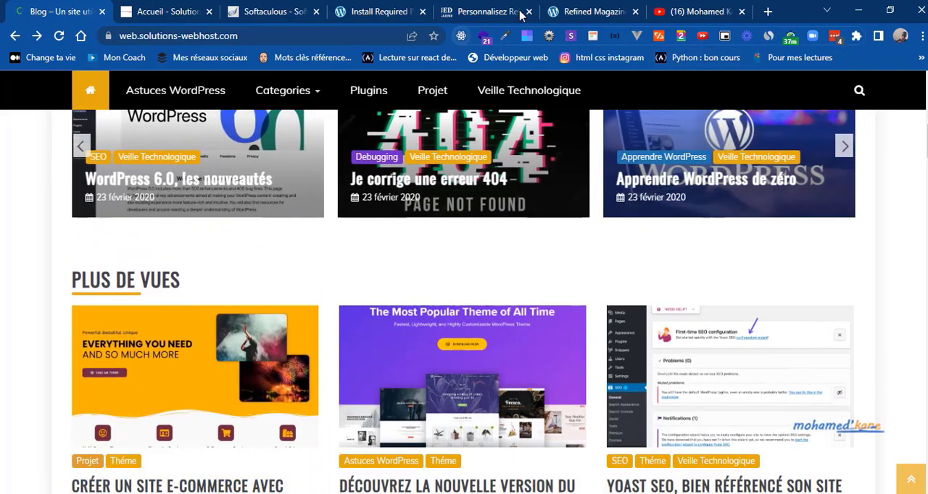
left_click(453, 13)
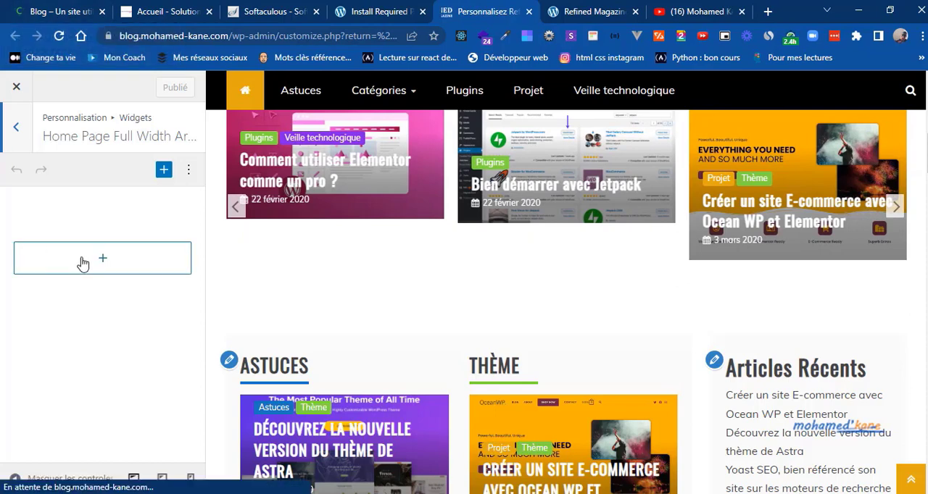
left_click(44, 11)
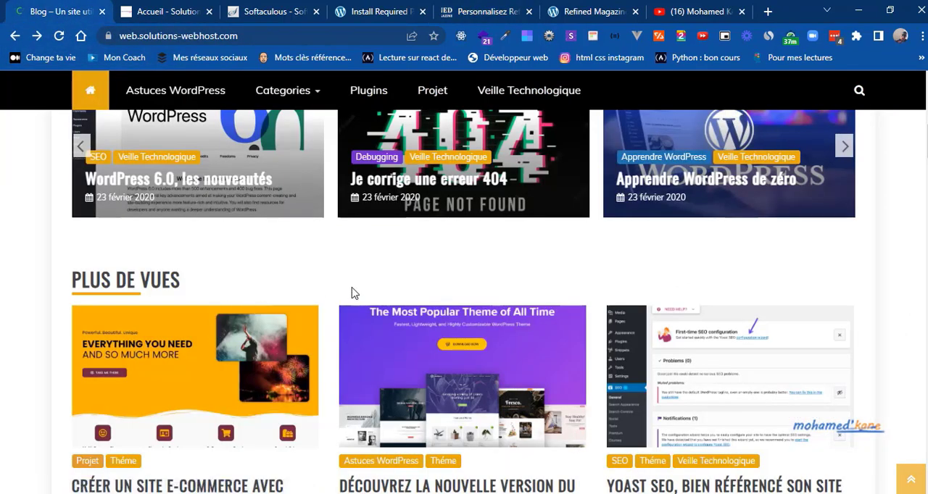
left_click(512, 8)
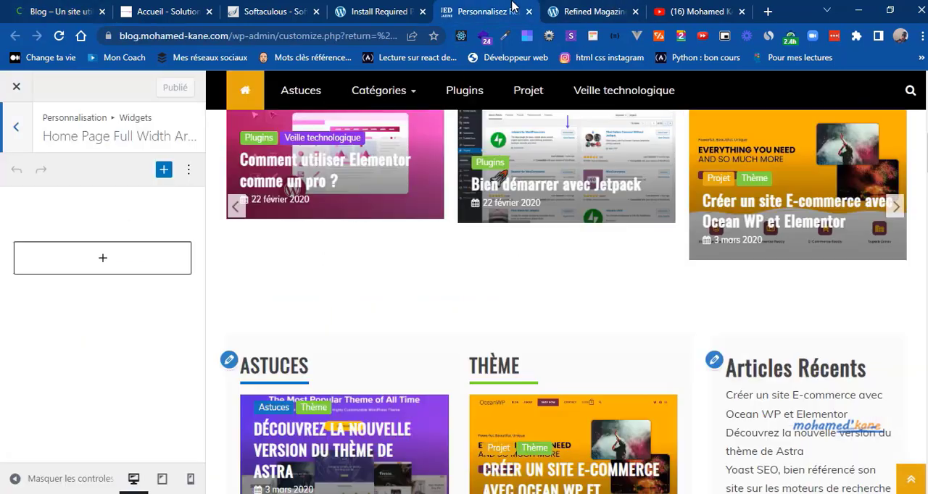
Step: Search the blocks for "grid" and add a Refined Magazine Grid Post widget to the Home Page Full Width Area
left_click(85, 270)
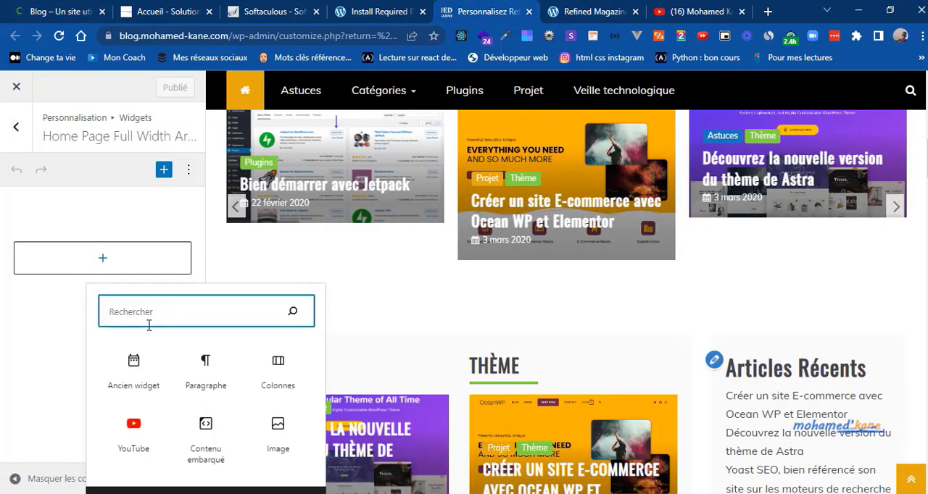
type("fr")
key("BackSpace")
key("BackSpace")
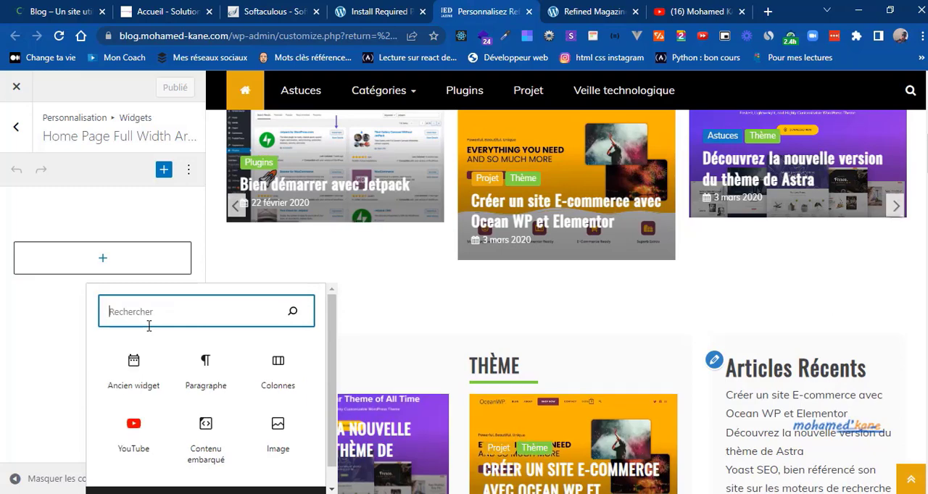
type("grid")
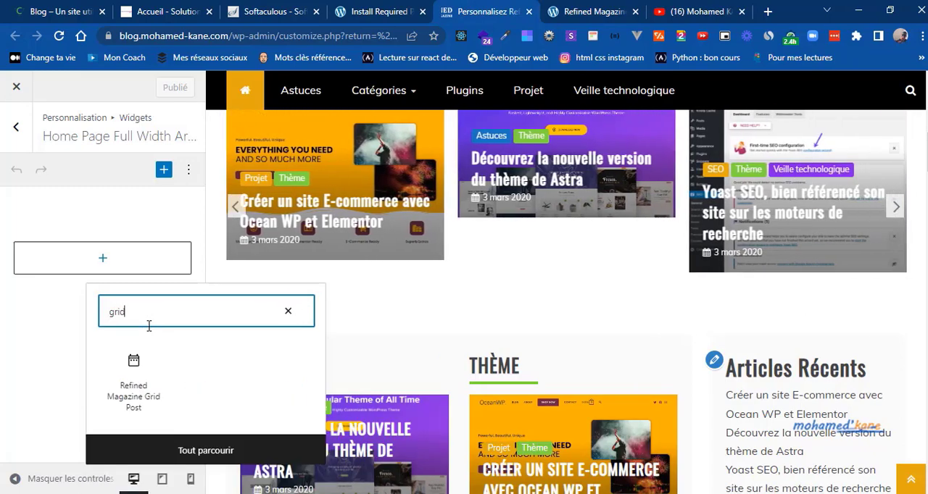
left_click(133, 391)
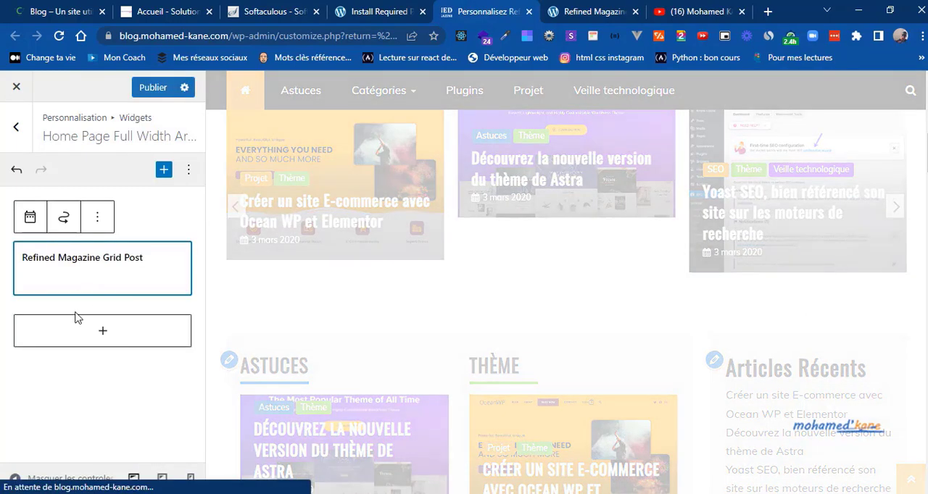
Step: Title the Refined Magazine Grid Post widget "Plus de vues" and open its category choices
triple_click(53, 317)
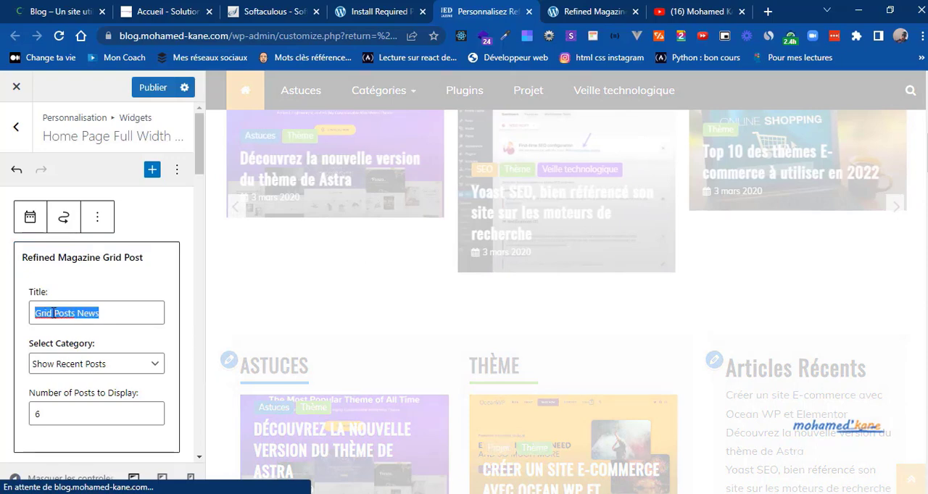
type("Plus de")
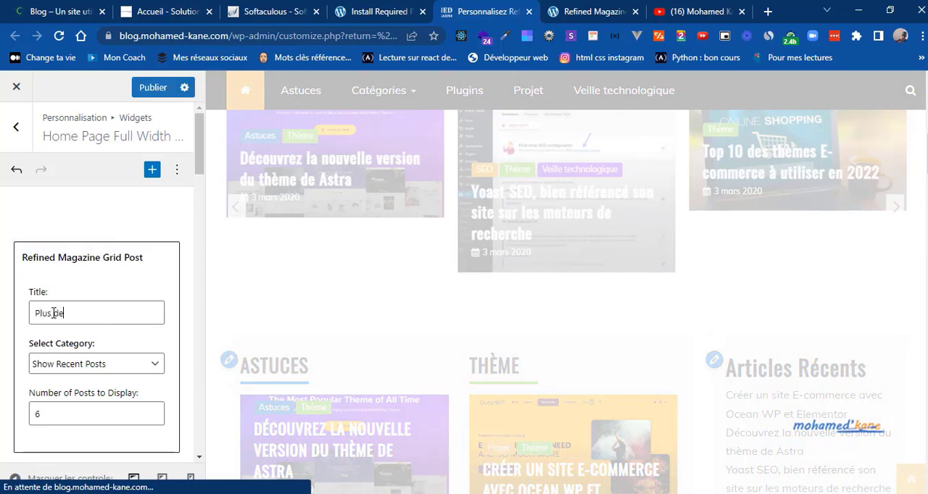
type(" vues")
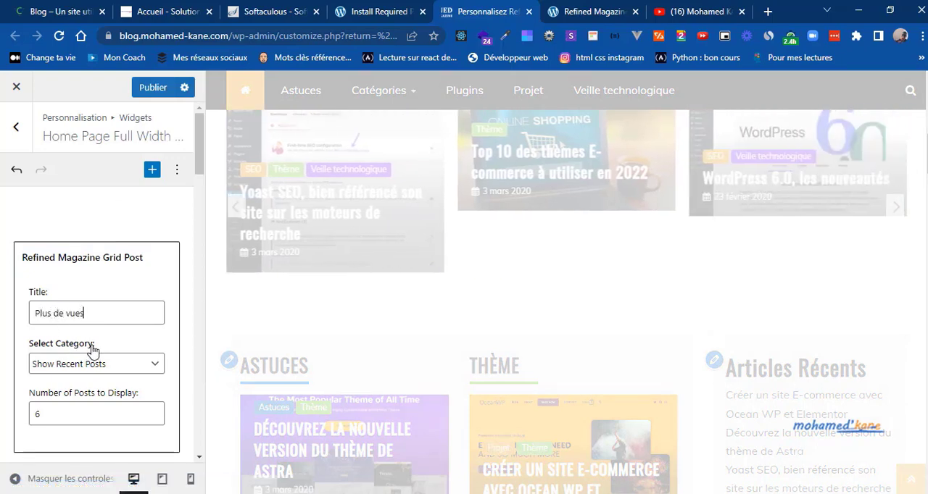
left_click(66, 368)
left_click(67, 365)
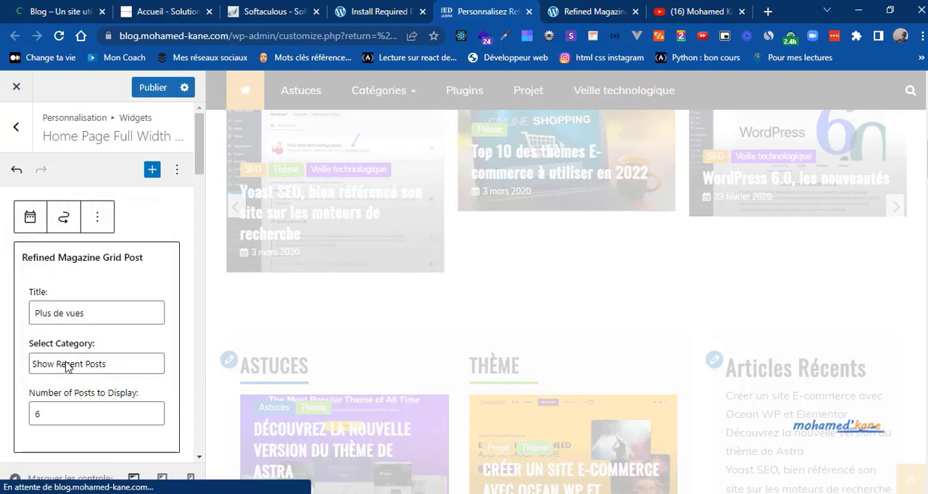
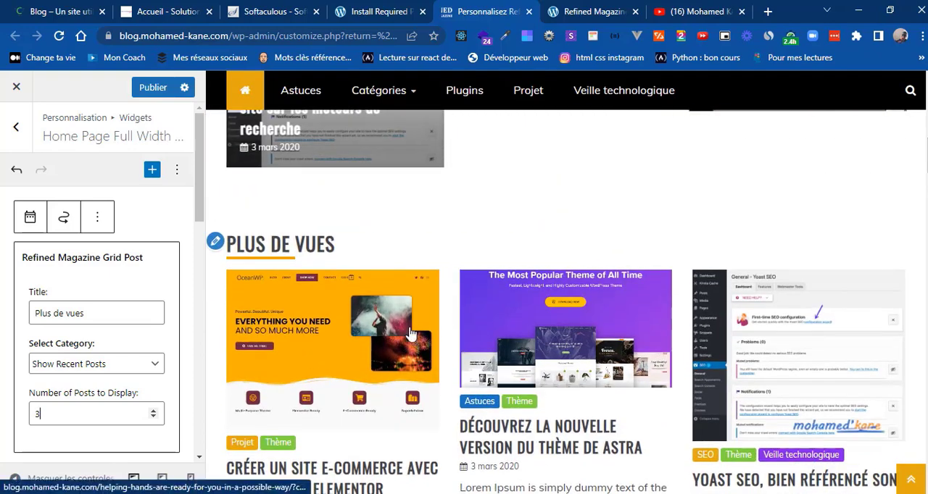
Step: Publish the widget changes and reload the home page of the live Refined Magazine site
left_click(154, 92)
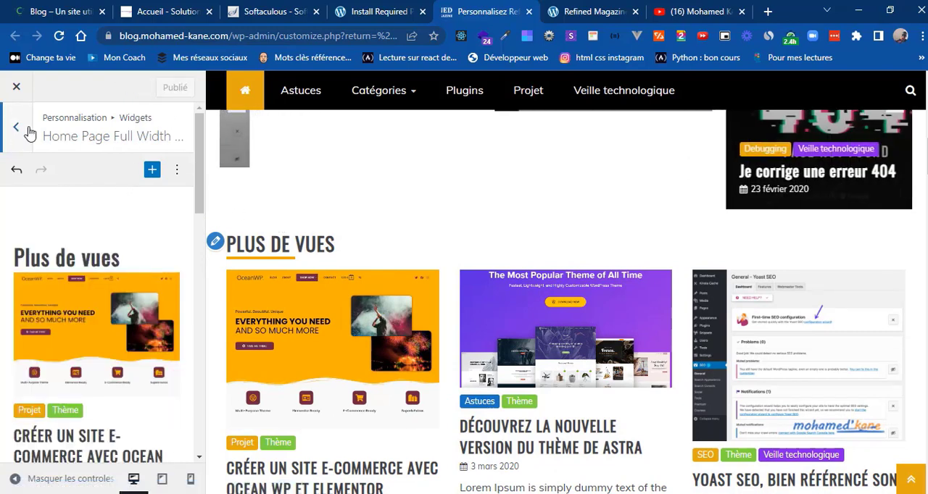
left_click(564, 10)
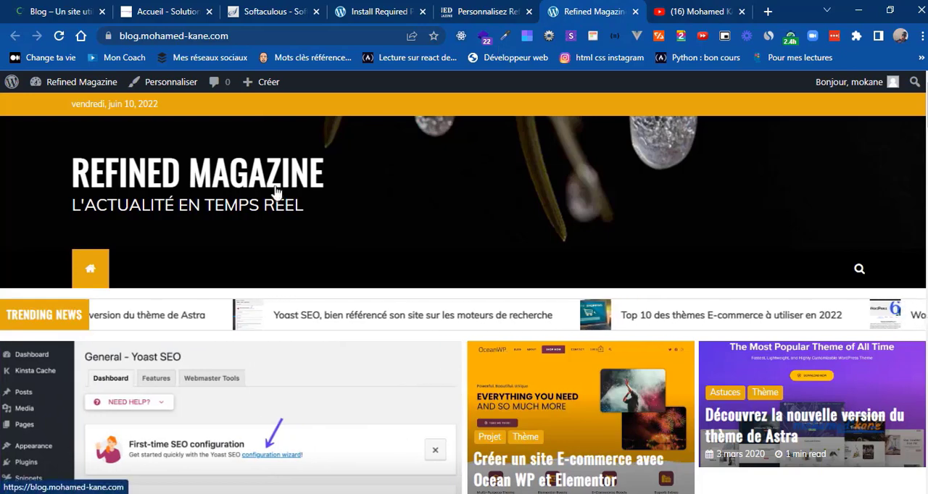
left_click(232, 187)
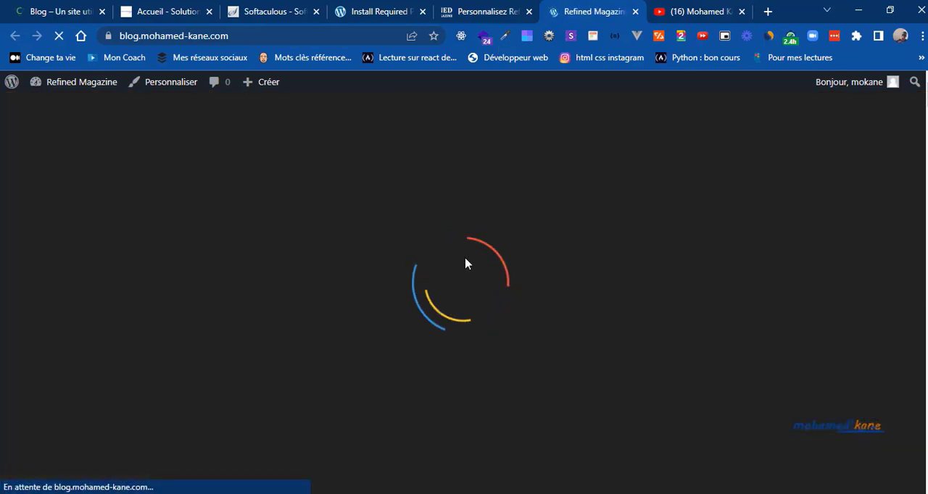
Step: Check the Derniers articles carousel on the live home page by advancing through its posts
scroll(466, 264, "down", 4)
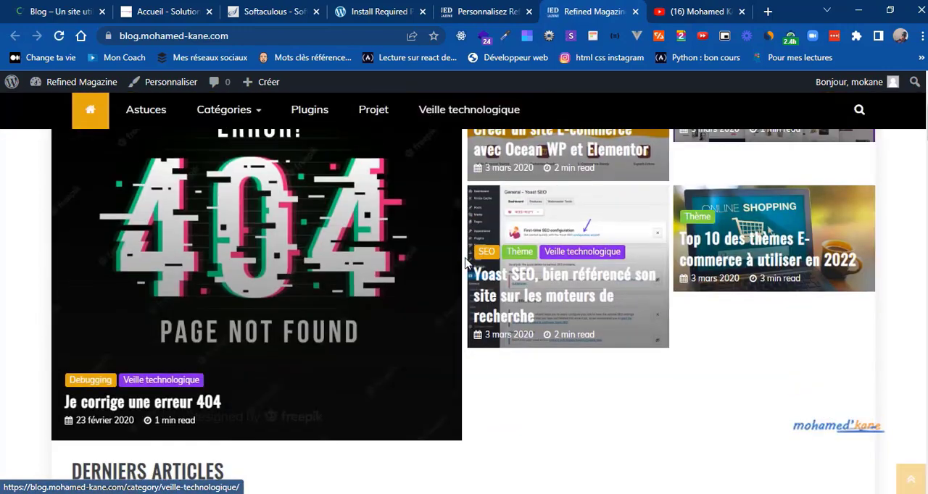
scroll(466, 264, "down", 6)
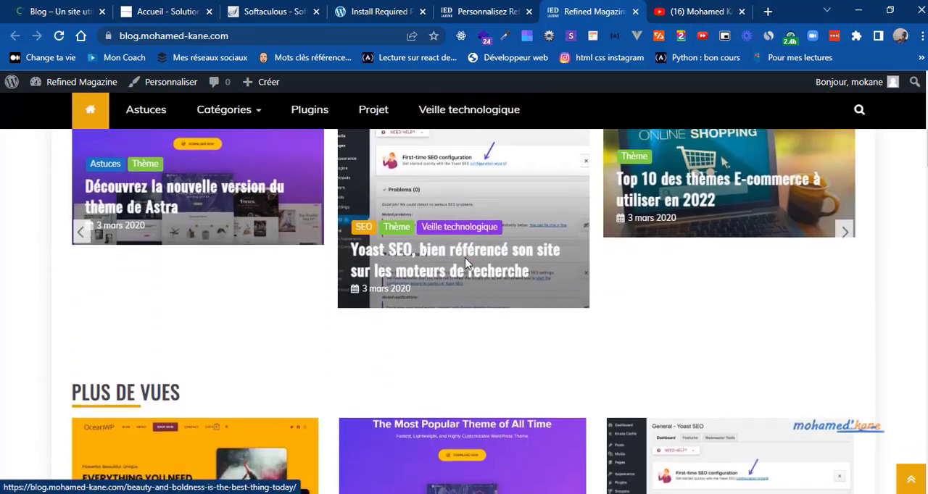
scroll(465, 257, "up", 2)
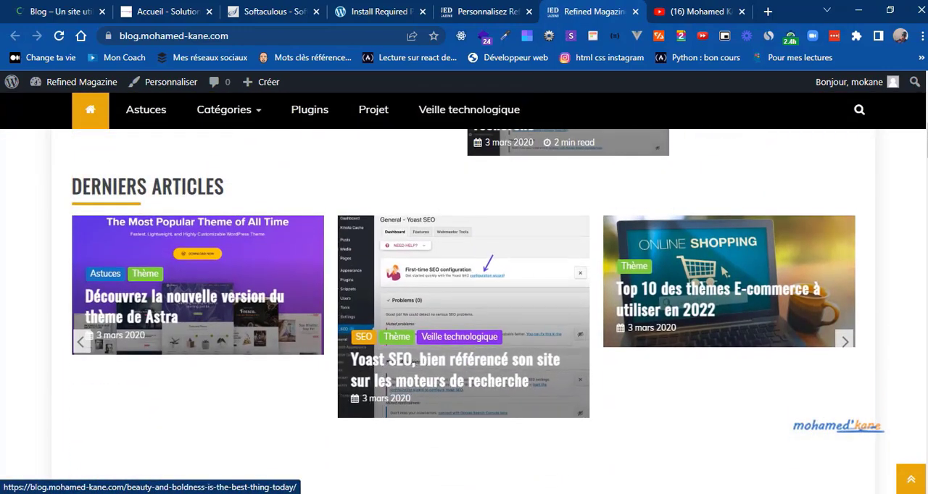
left_click(843, 343)
left_click(843, 344)
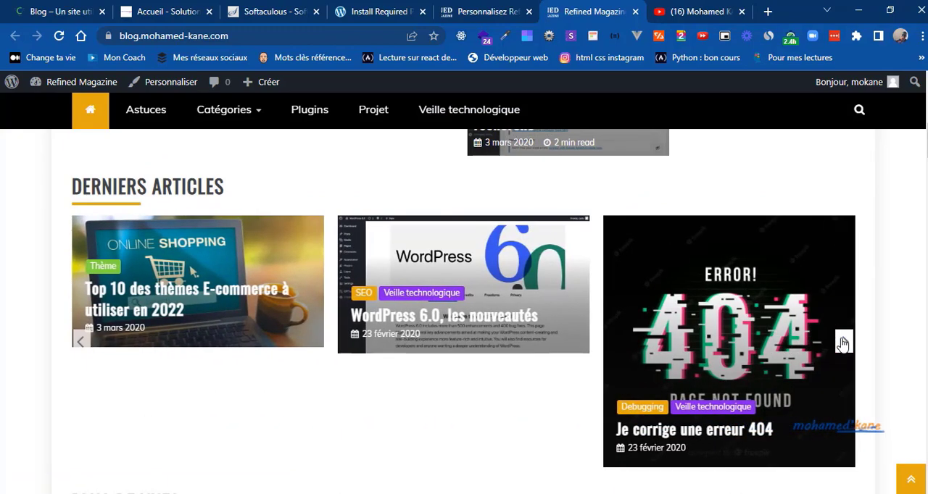
left_click(843, 344)
left_click(843, 344)
left_click(843, 343)
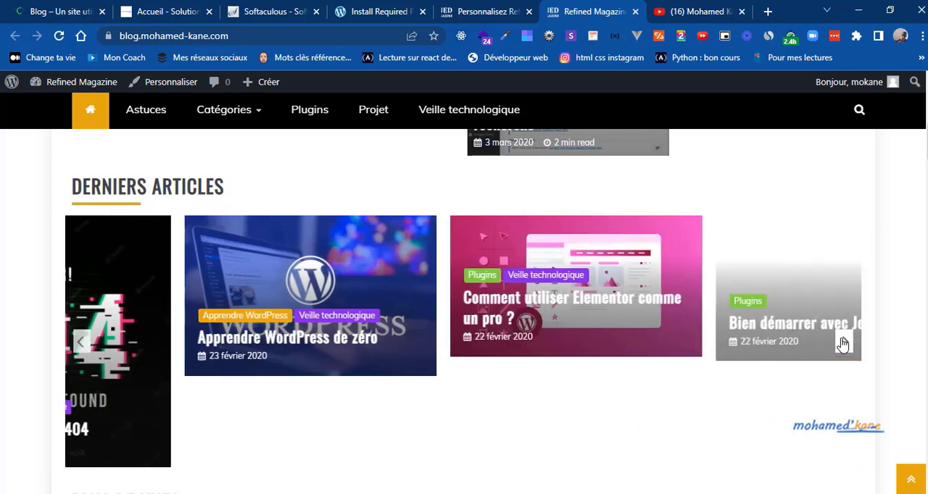
left_click(843, 344)
left_click(843, 344)
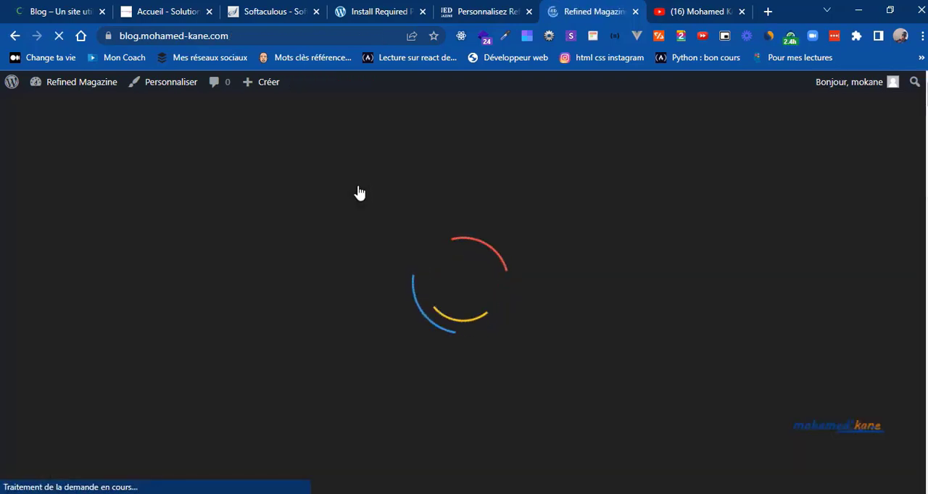
Step: Review the live home page's sections from the header down to the footer
scroll(359, 192, "down", 5)
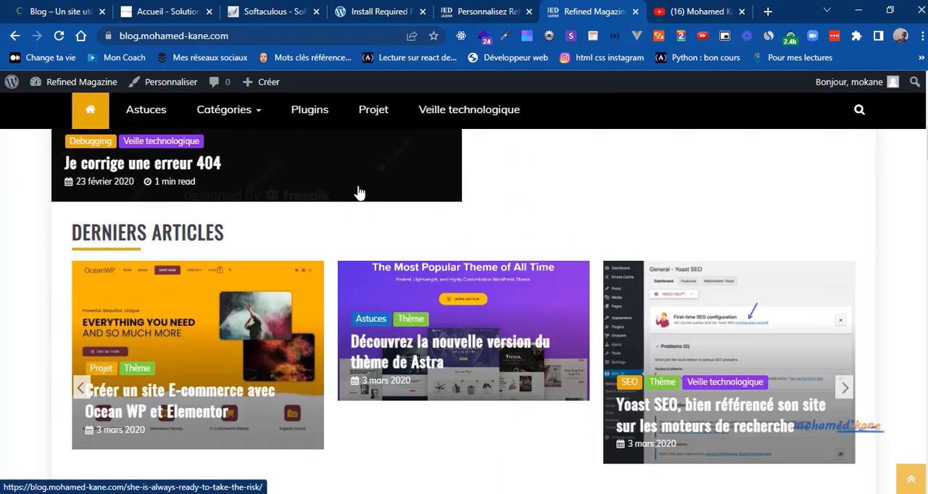
scroll(359, 192, "down", 6)
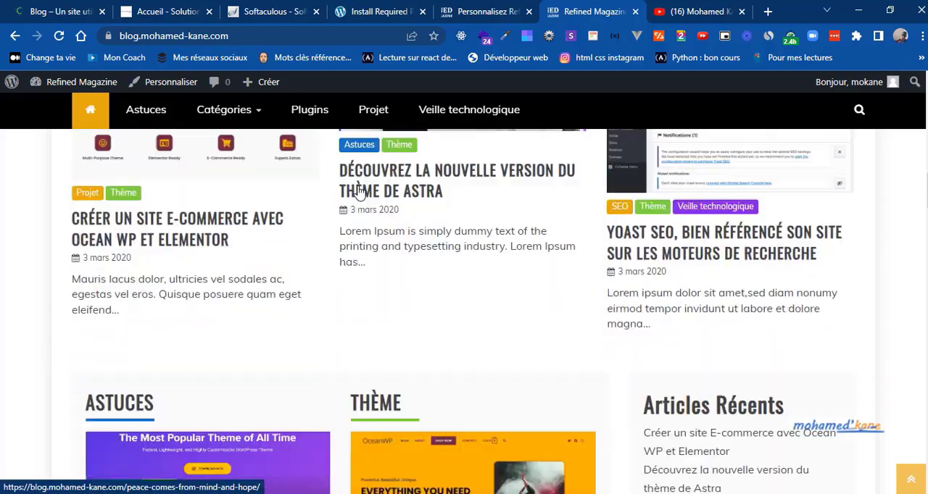
scroll(359, 192, "down", 8)
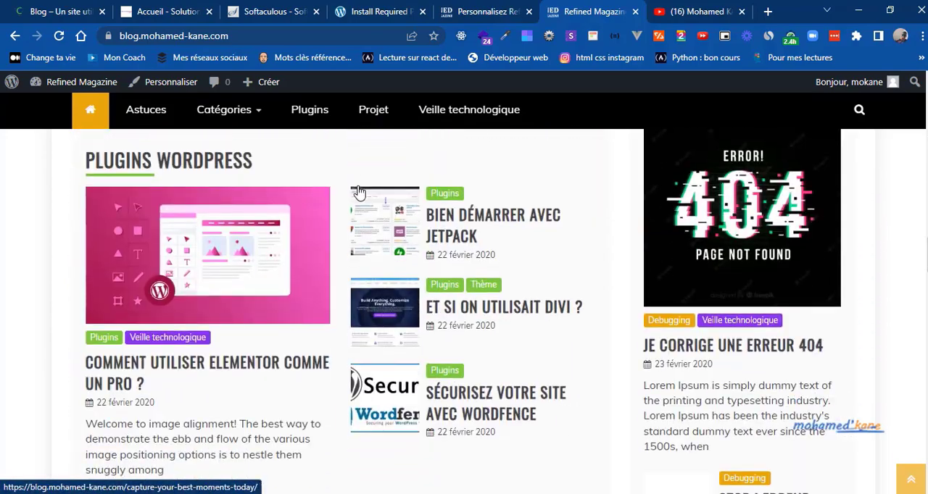
scroll(359, 192, "down", 5)
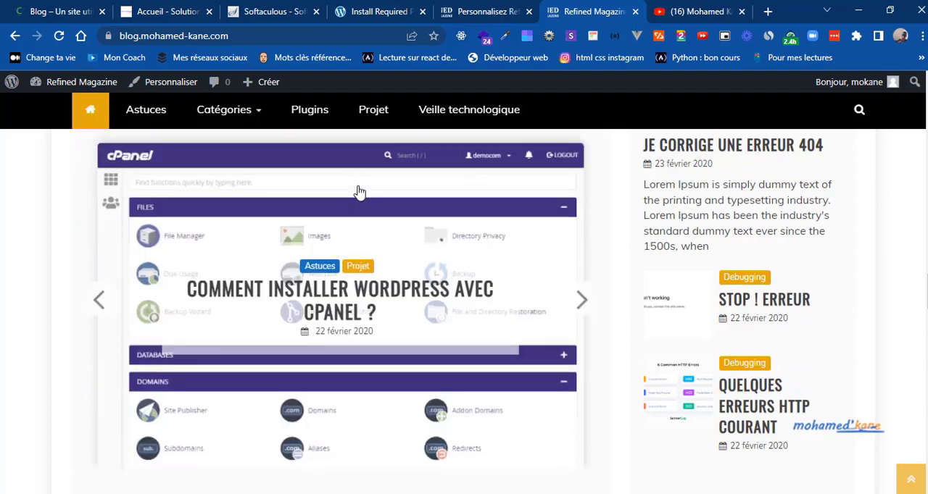
scroll(358, 192, "down", 4)
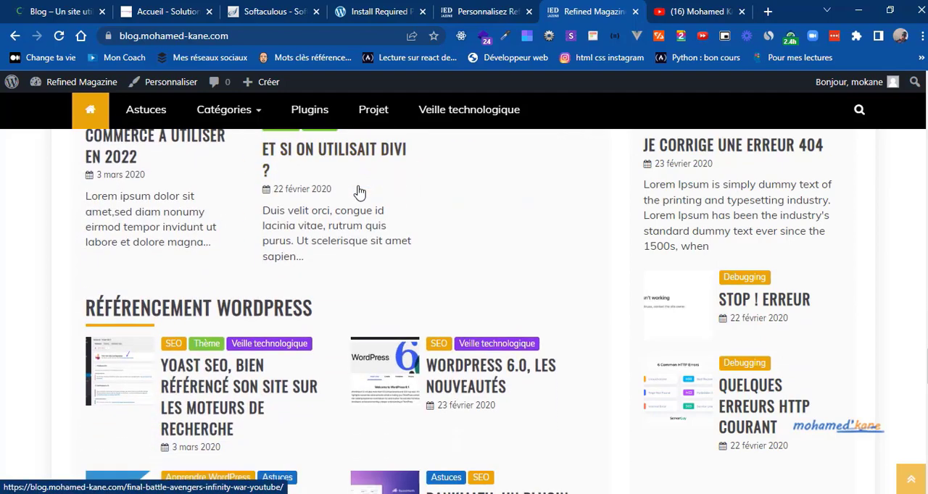
scroll(359, 192, "down", 5)
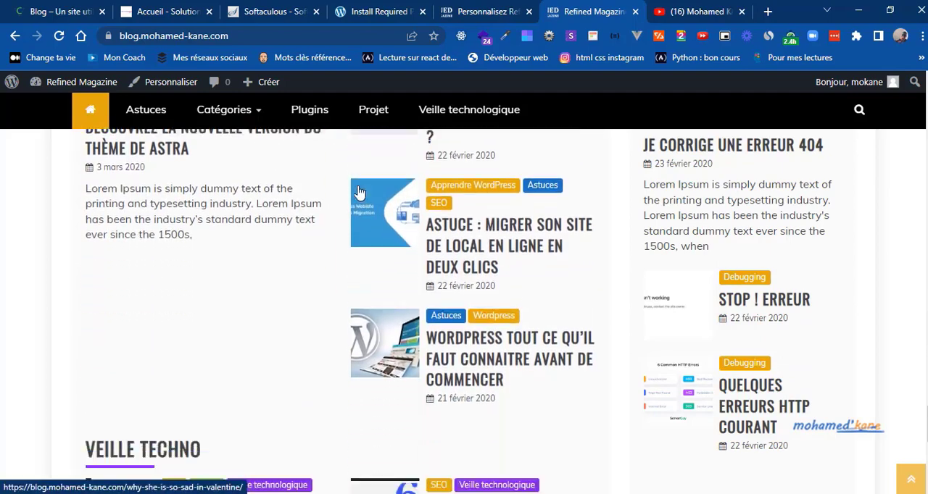
scroll(359, 192, "down", 5)
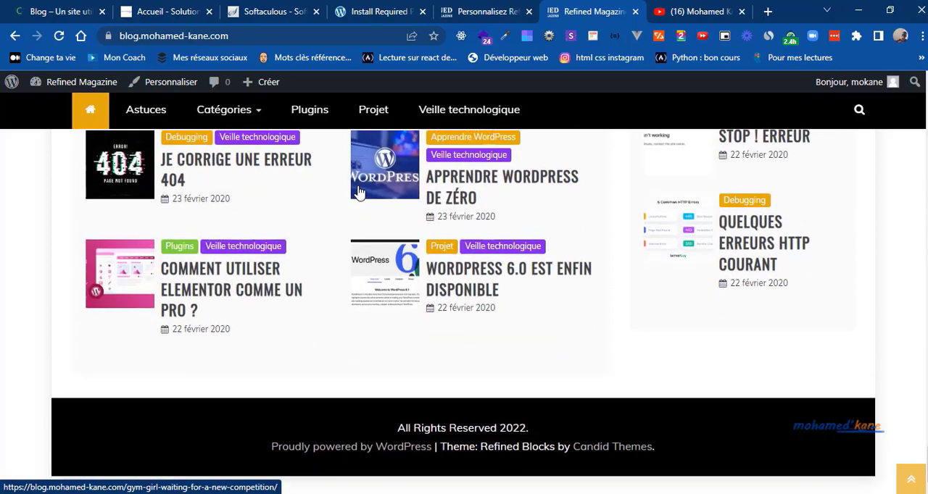
scroll(359, 192, "up", 8)
scroll(359, 192, "up", 10)
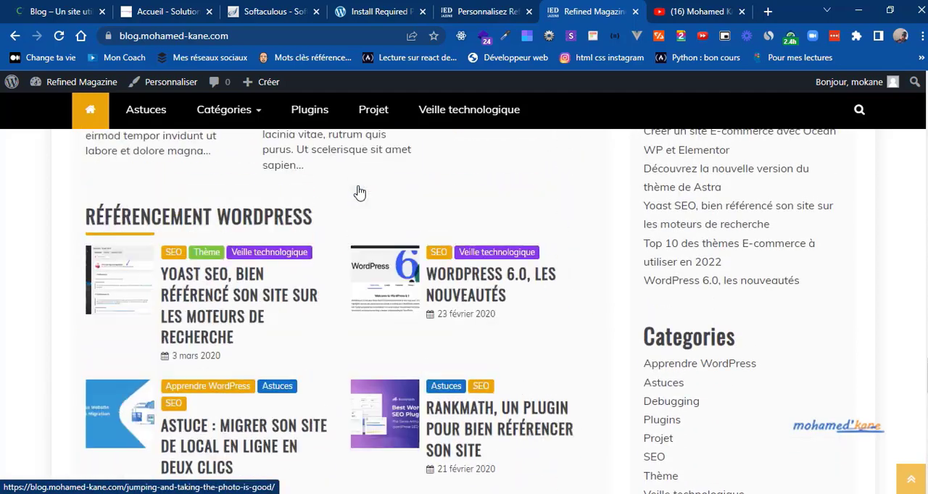
scroll(359, 192, "up", 10)
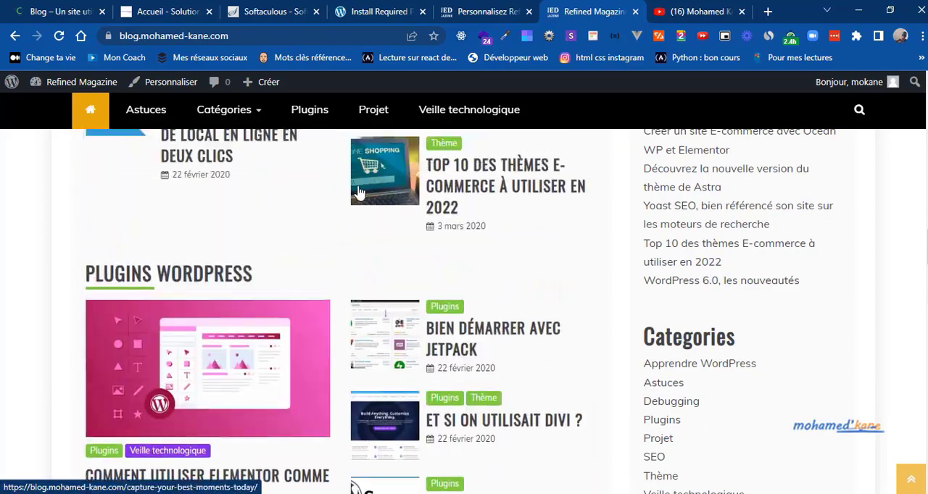
scroll(359, 192, "up", 8)
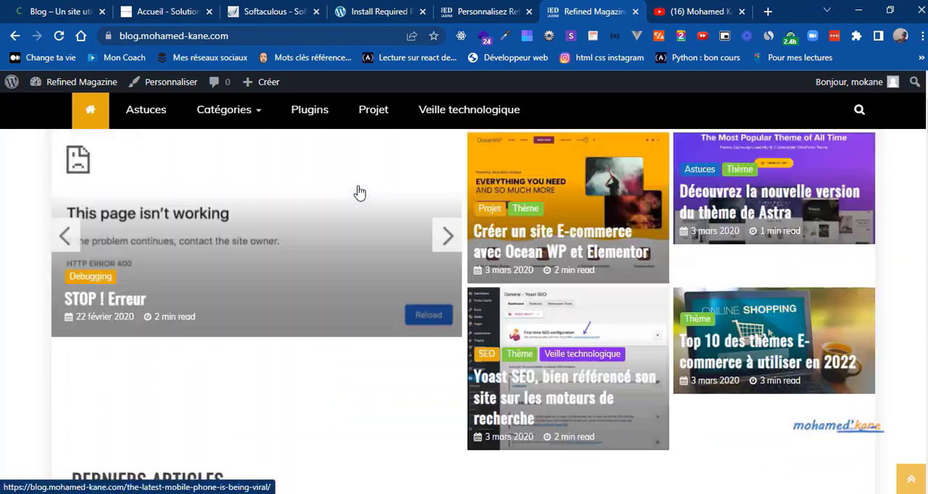
Step: Return to the Customizer and open the Footer Widget 1 area among the theme's widget areas
left_click(464, 13)
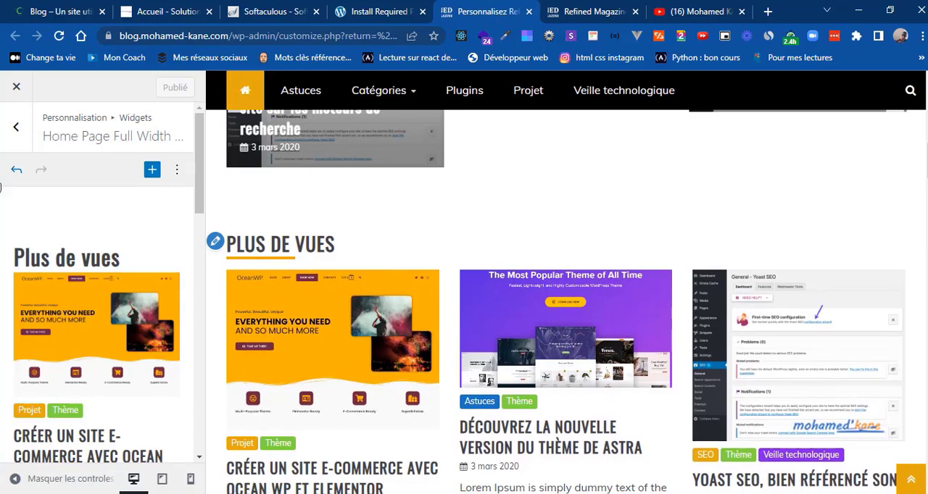
left_click(16, 126)
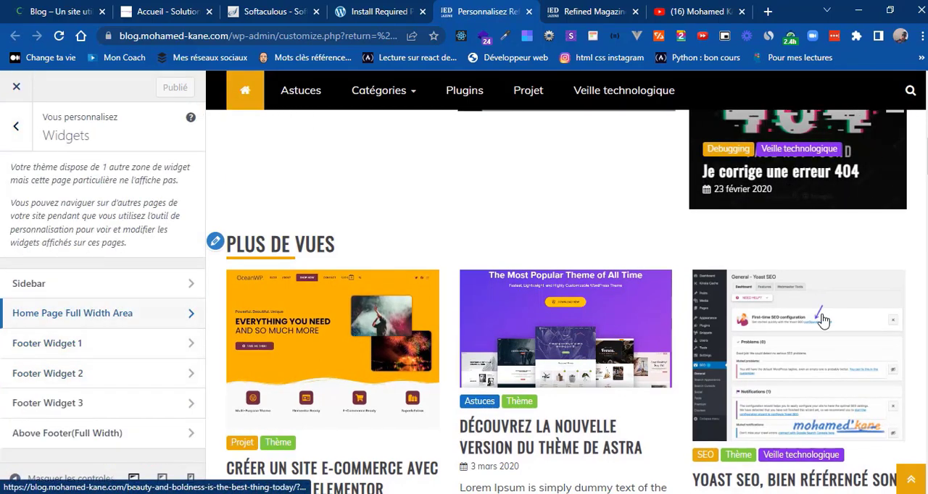
scroll(565, 297, "down", 15)
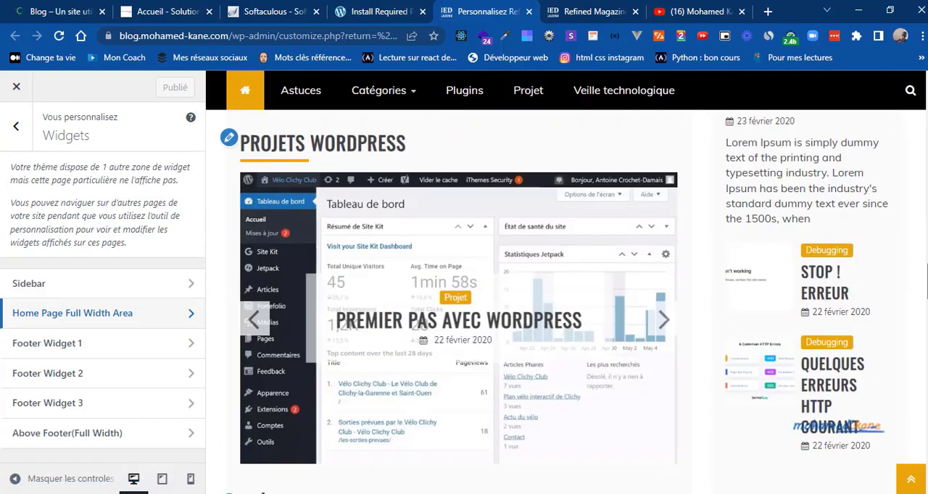
scroll(926, 290, "down", 12)
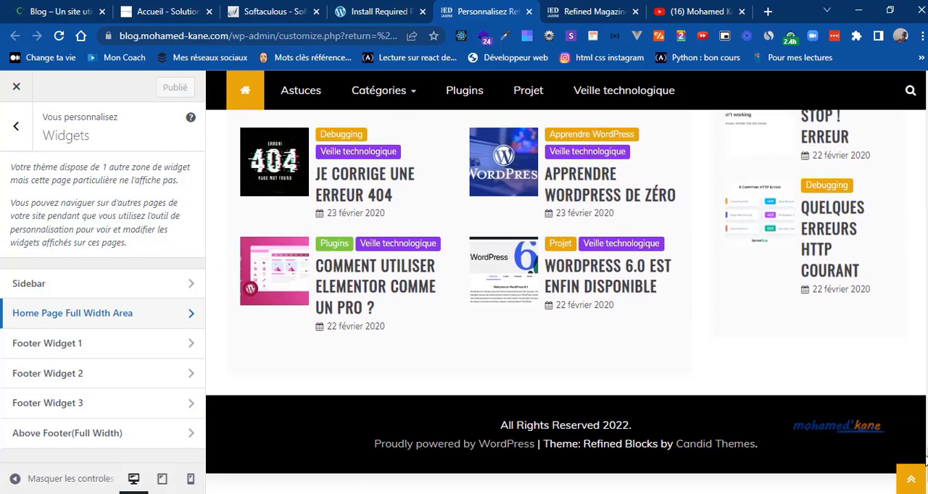
left_click(109, 342)
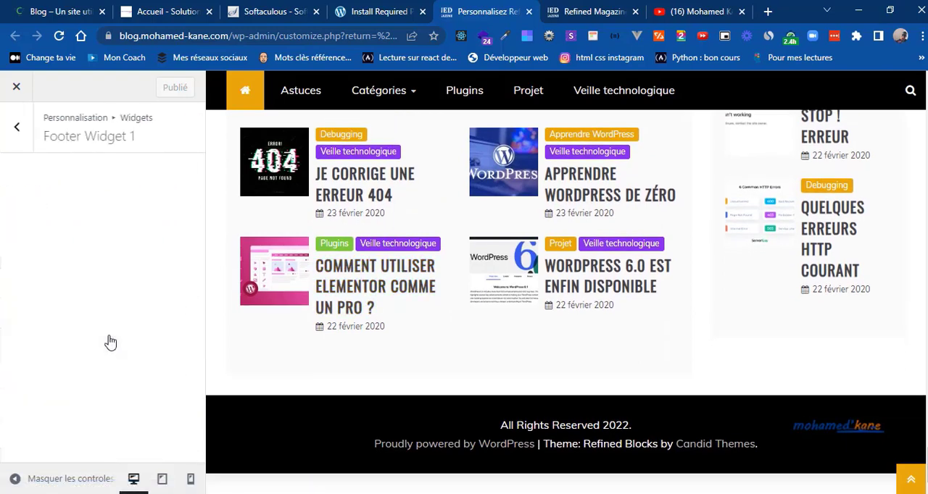
Step: Examine the footer layout of the model blog at web.solutions-webhost.com
left_click(60, 8)
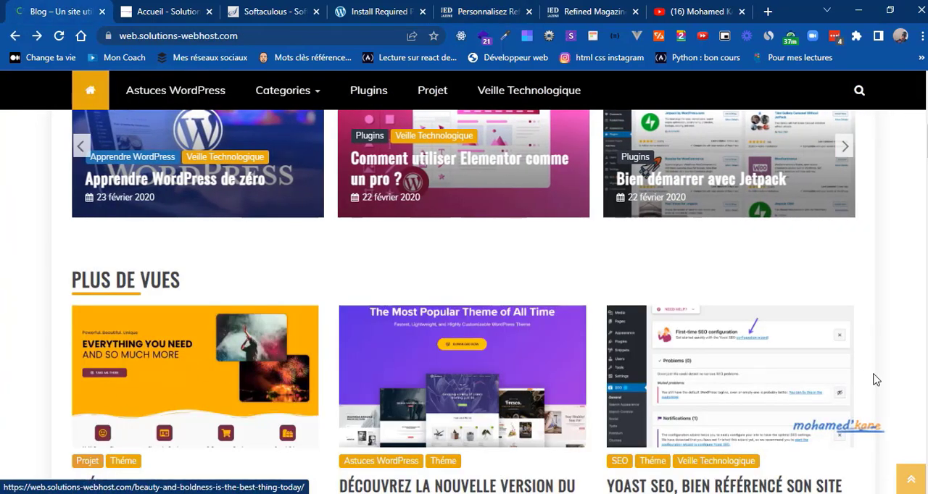
scroll(463, 290, "down", 15)
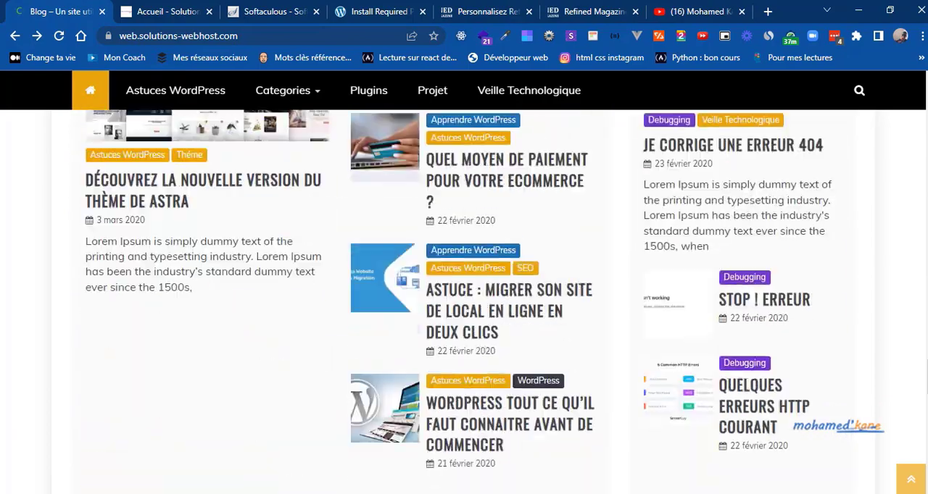
scroll(464, 301, "down", 10)
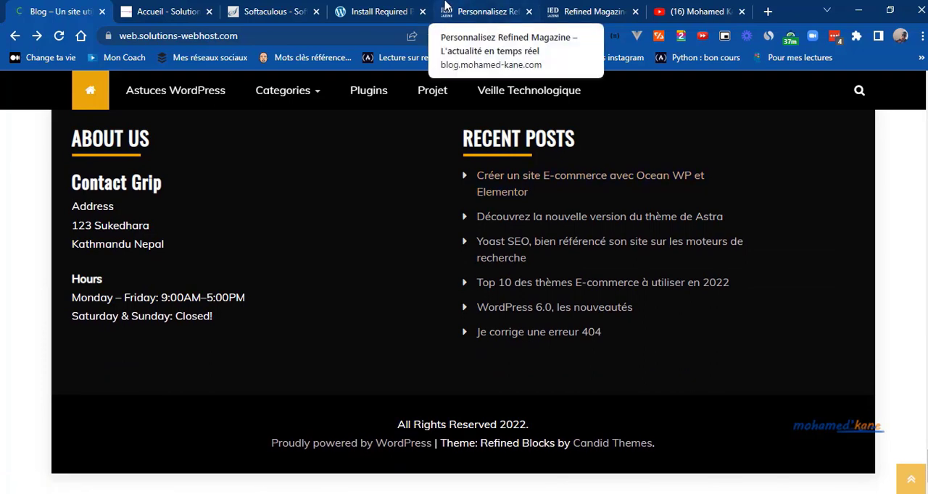
Step: Return to the Customizer, add a Titre block to Footer Widget 1 and select it for editing
left_click(471, 10)
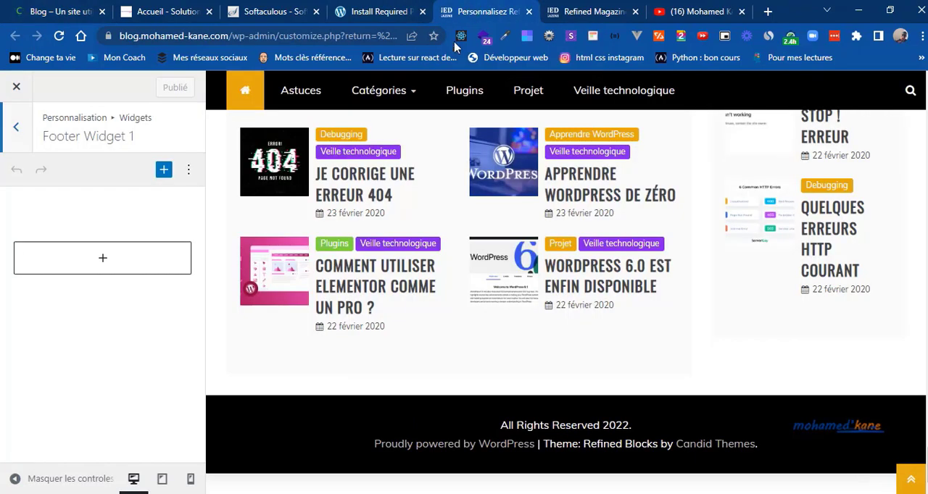
mouse_move(435, 120)
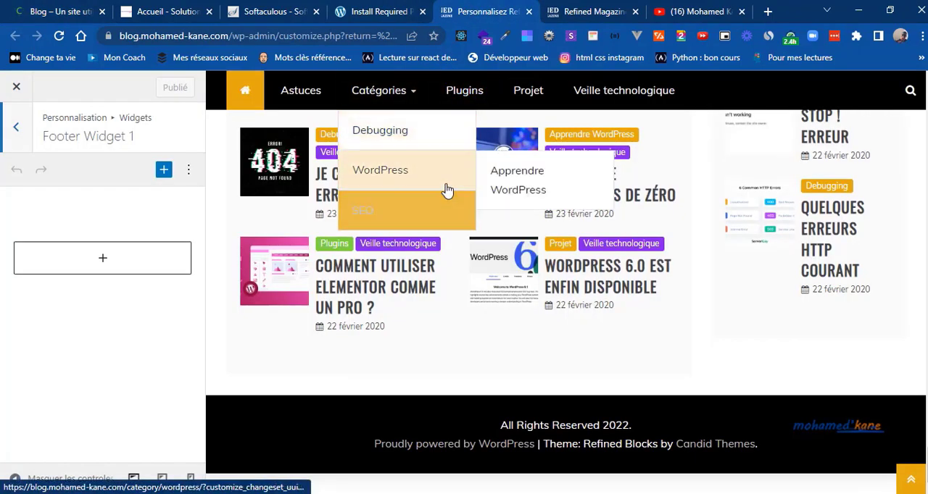
left_click(152, 263)
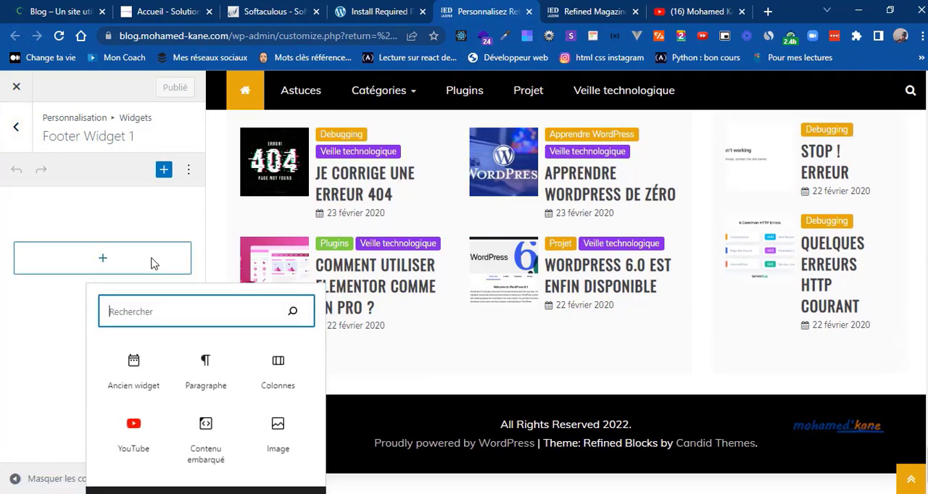
type("Texte")
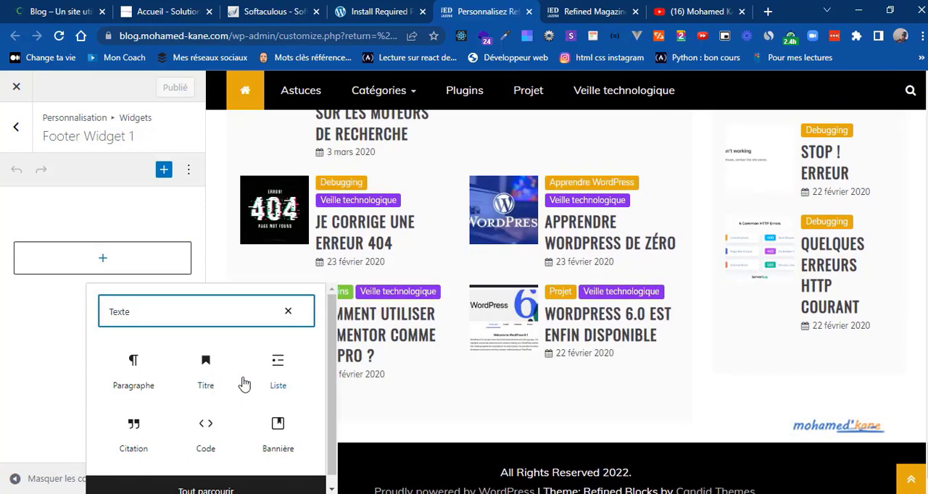
left_click(202, 487)
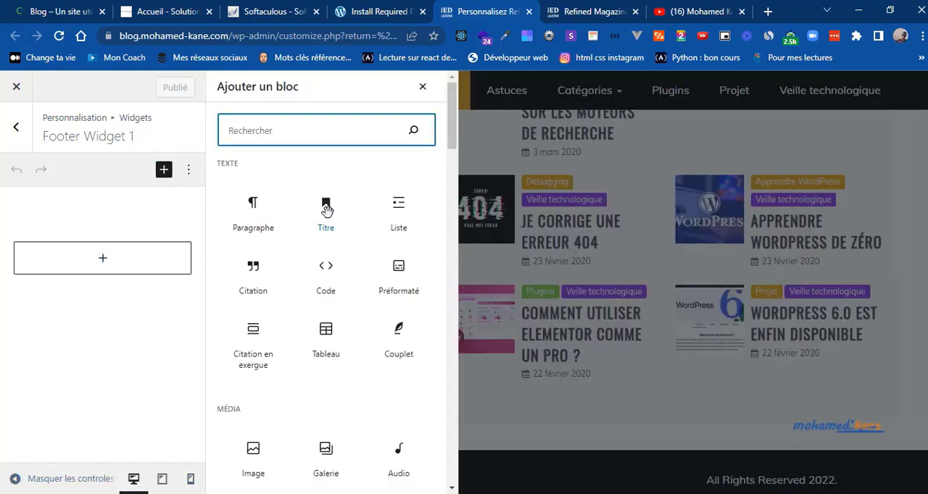
left_click(328, 204)
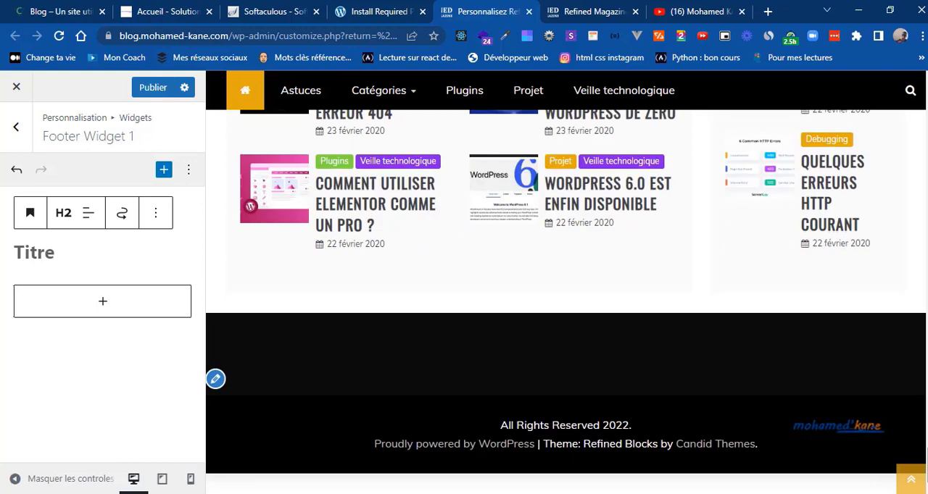
left_click(216, 380)
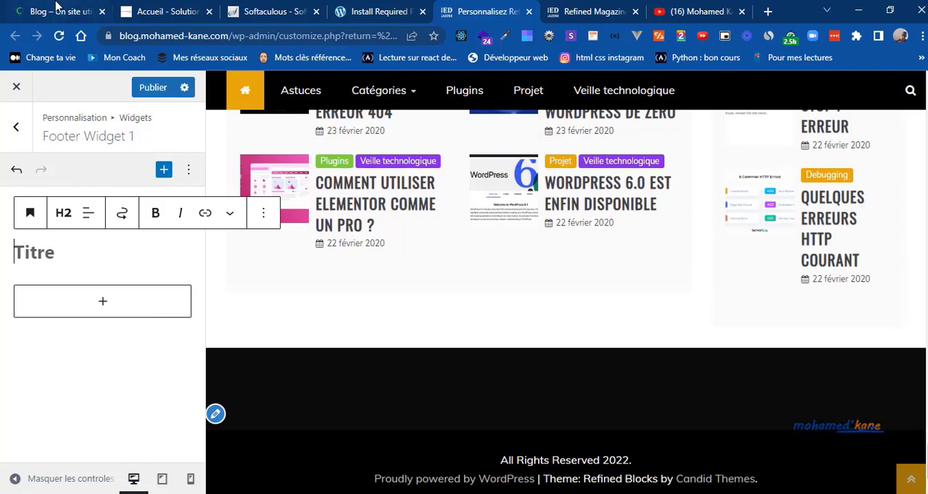
Step: Copy the "ABOUT US" heading from the model blog's footer into the Titre block of Footer Widget 1
left_click(58, 9)
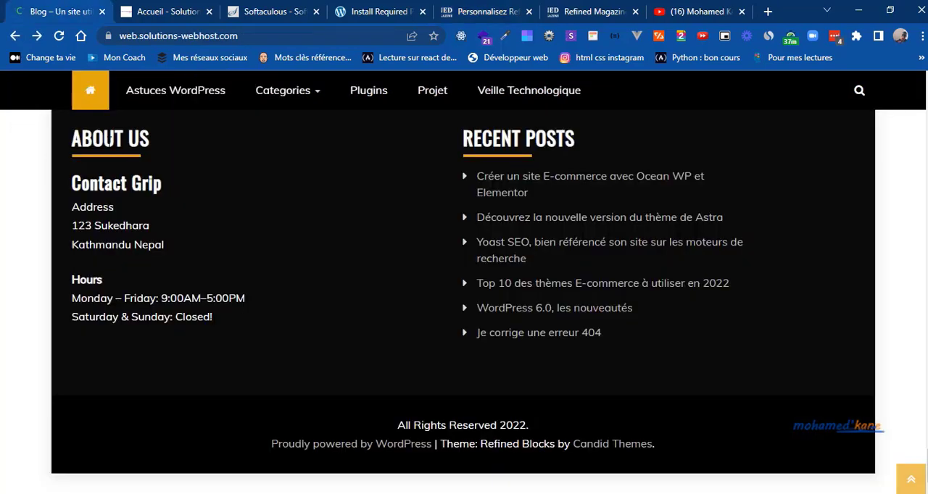
double_click(109, 142)
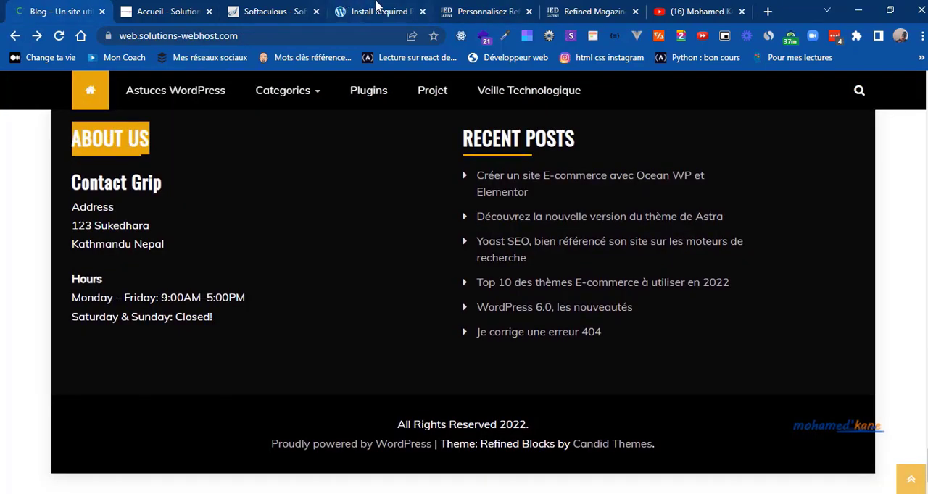
left_click(460, 12)
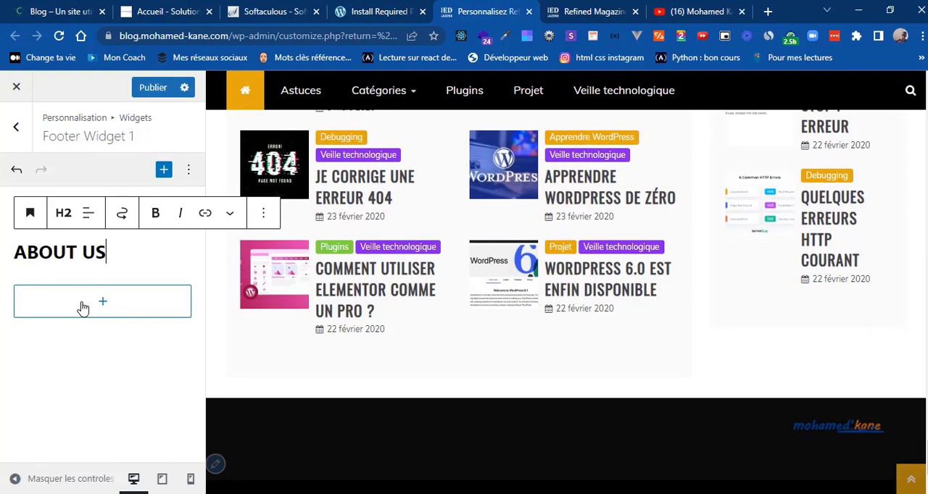
Step: Add a Paragraphe block below the heading and fill it with the Contact Grip address and opening hours copied from the model blog's footer
left_click(82, 309)
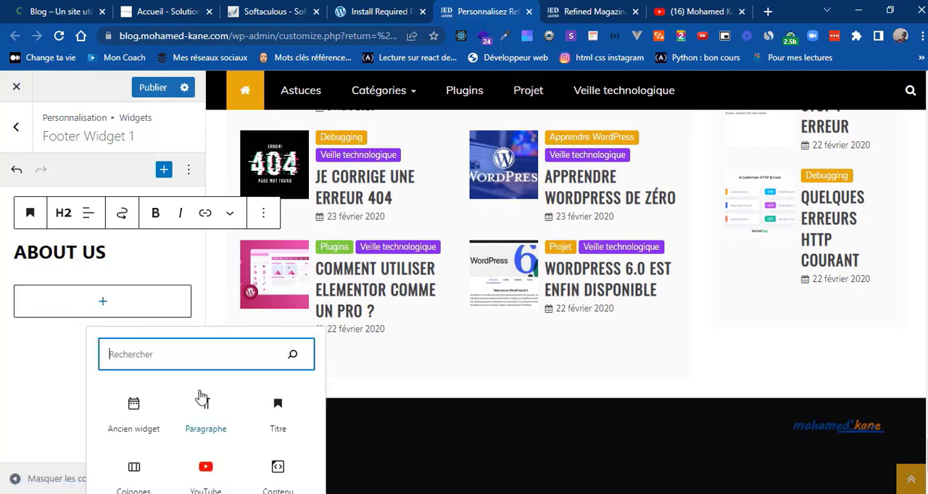
left_click(205, 425)
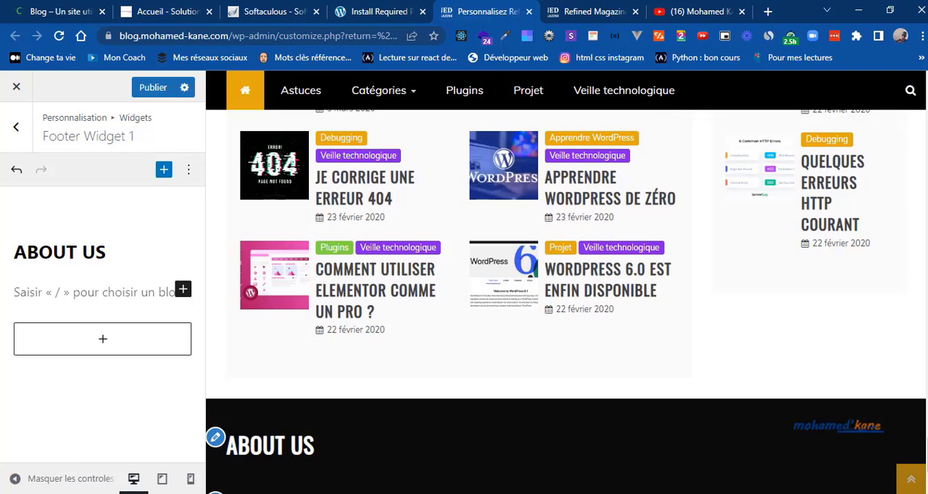
left_click(73, 9)
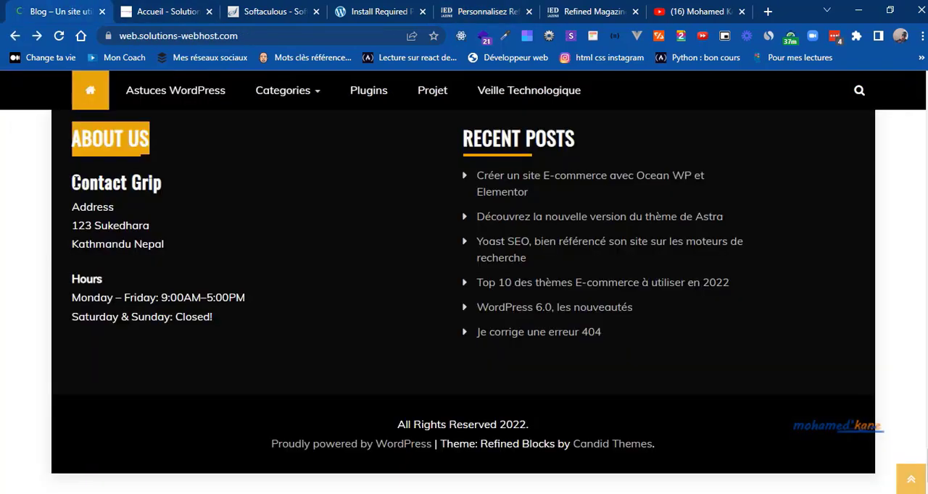
left_click_drag(185, 335, 187, 341)
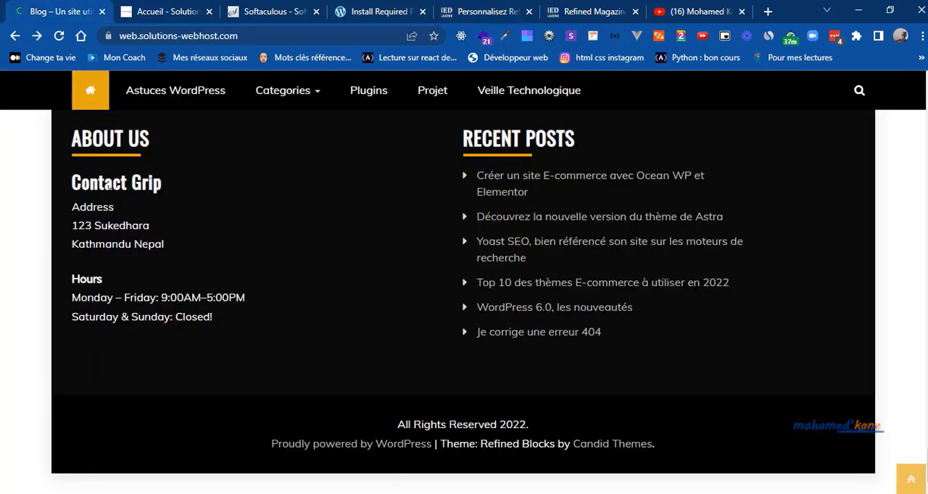
left_click_drag(72, 187, 224, 325)
left_click(464, 10)
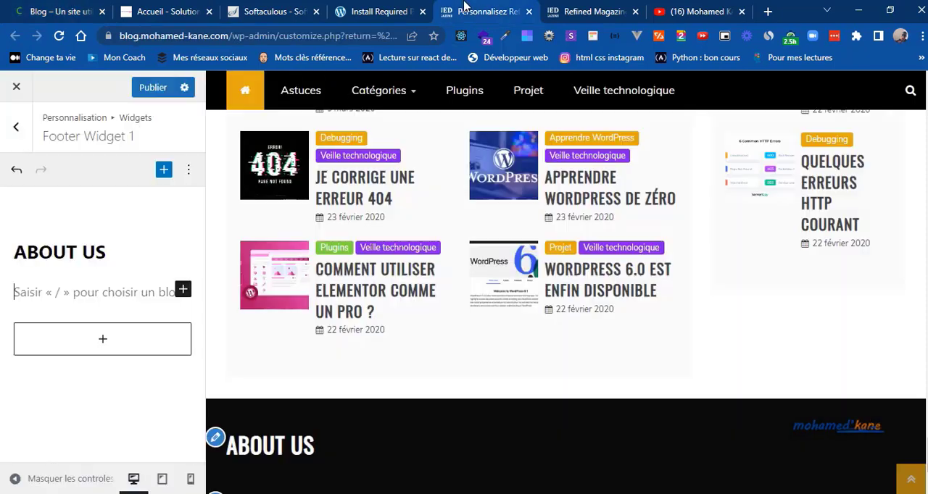
key("ctrl+v")
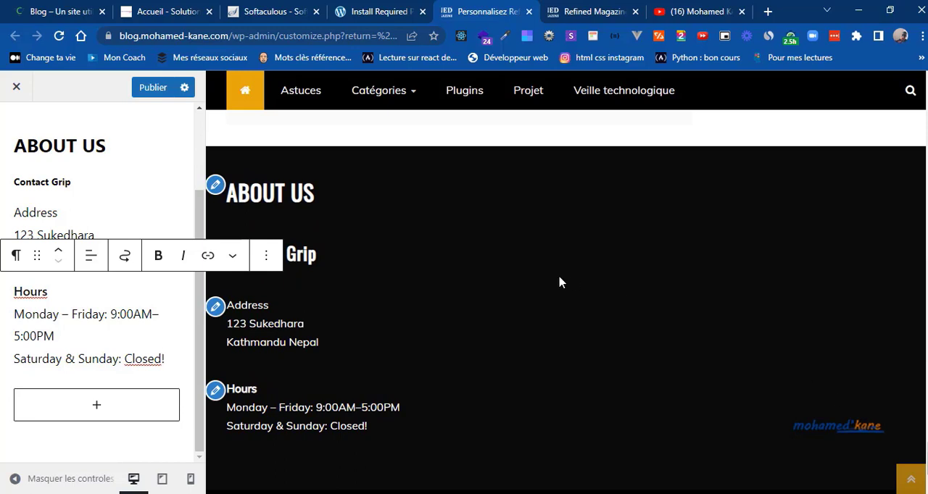
Step: Open the Footer Widget 2 area and add a Derniers articles block to it
left_click(200, 155)
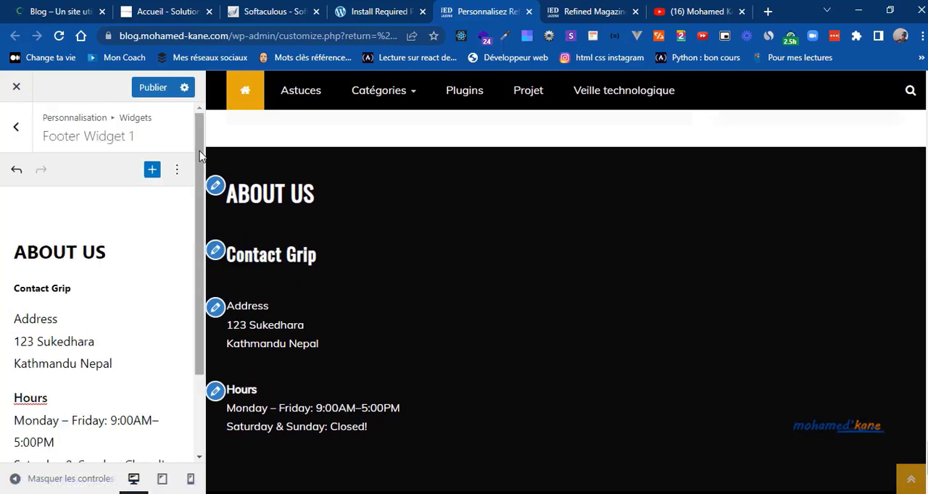
left_click(13, 130)
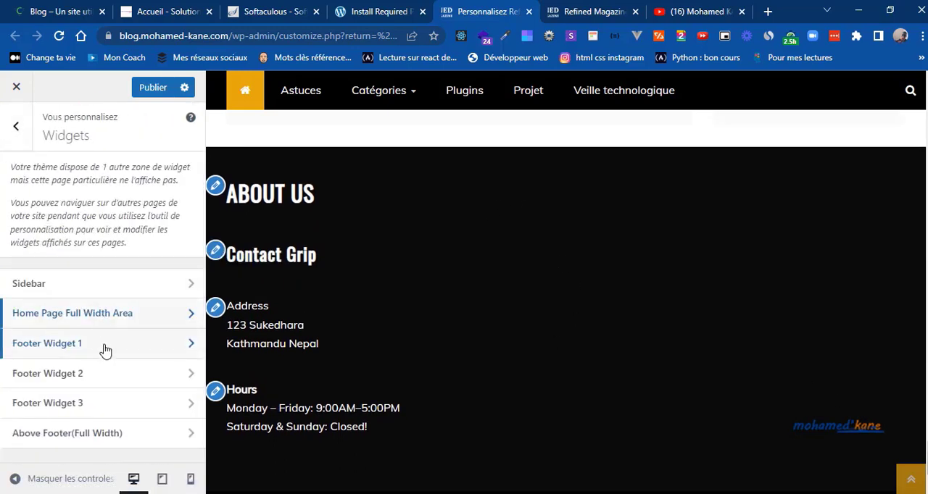
left_click(104, 374)
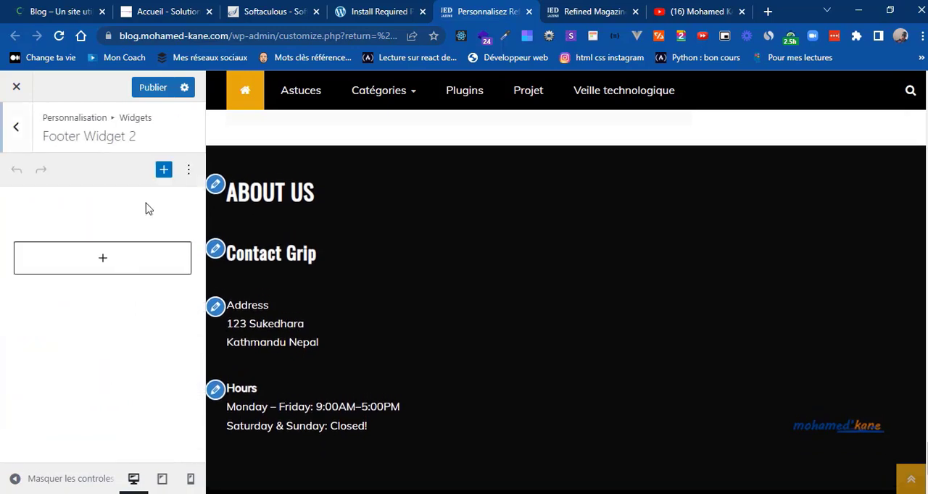
left_click(119, 256)
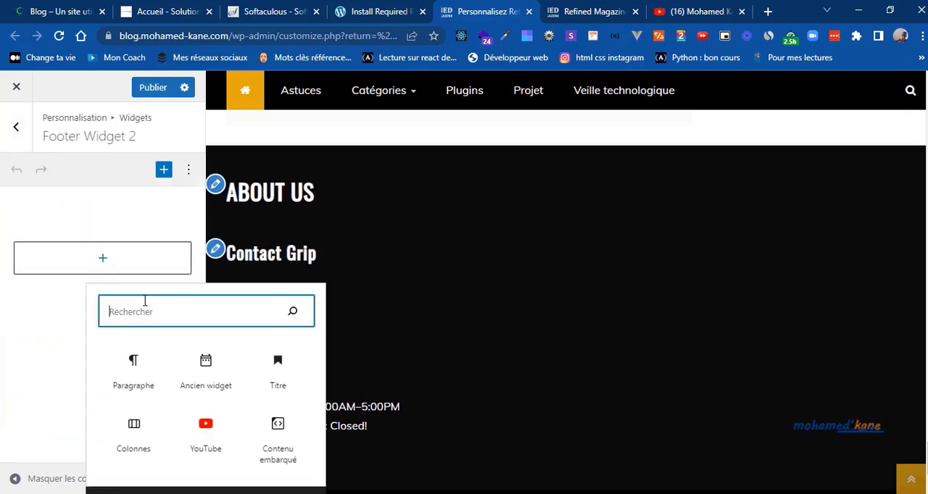
type("re")
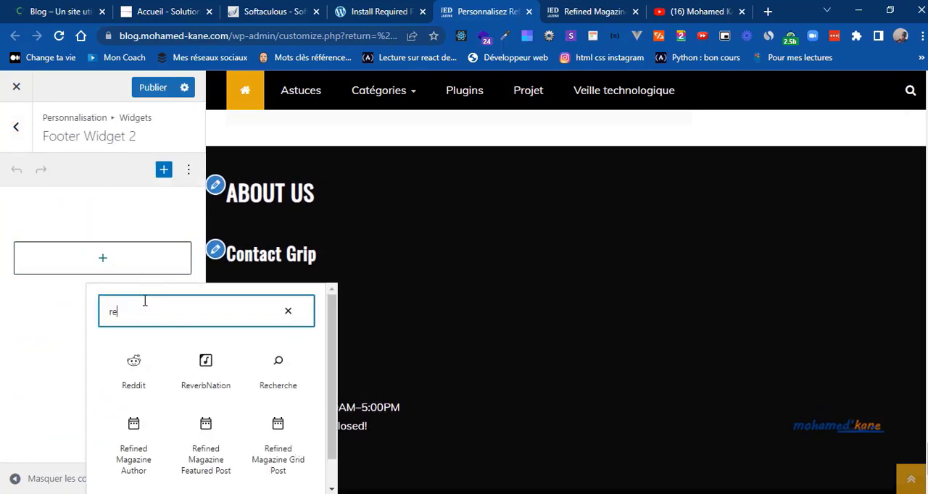
type("ce")
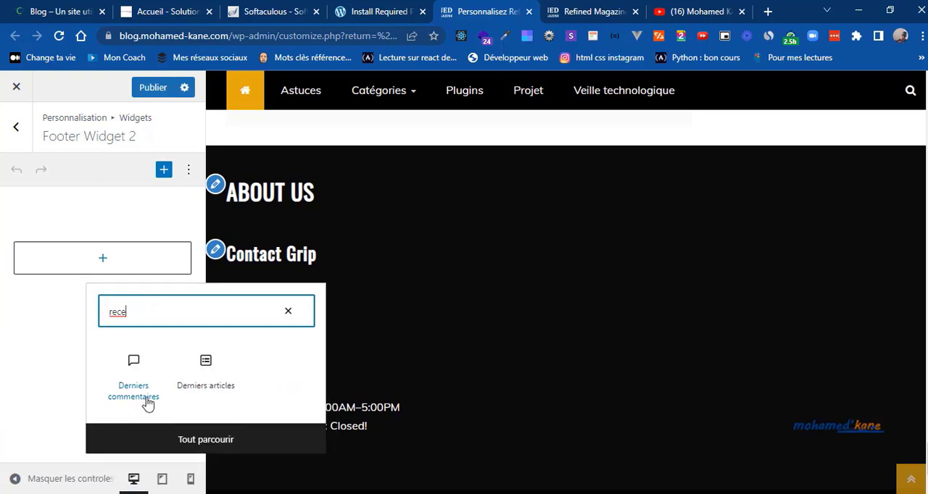
left_click(209, 391)
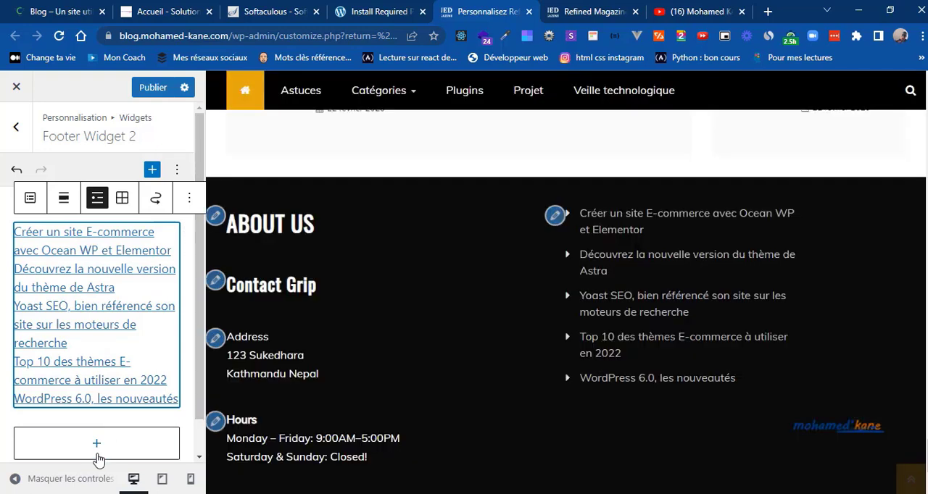
Step: Add a Titre block below the latest articles list, using the "RECENT POSTS" heading copied from the model blog's footer
left_click(95, 445)
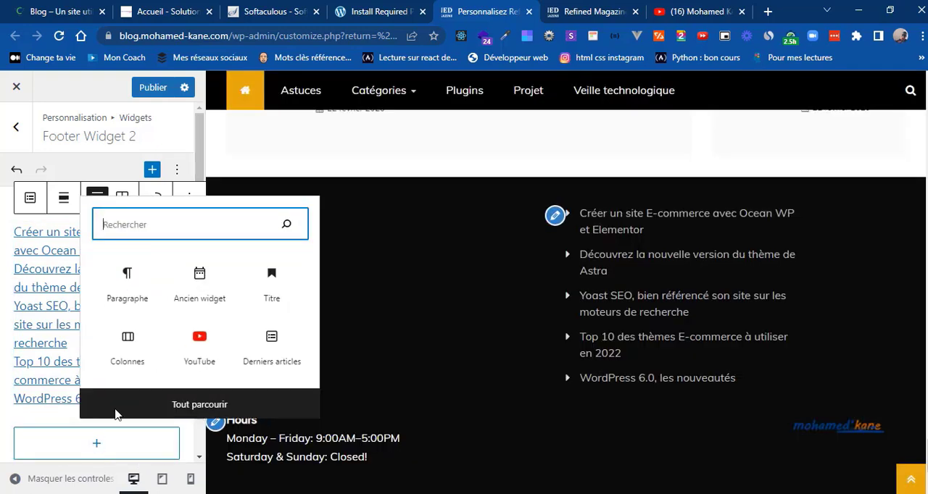
left_click(271, 283)
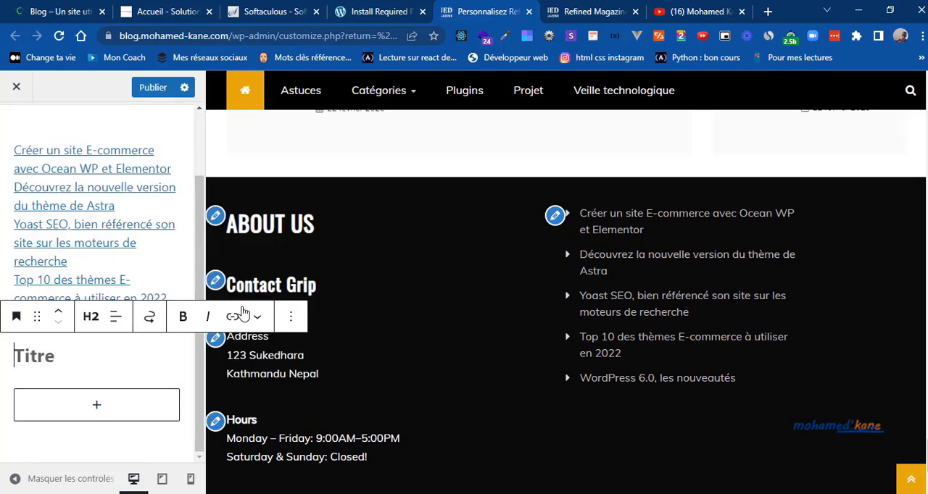
left_click(84, 6)
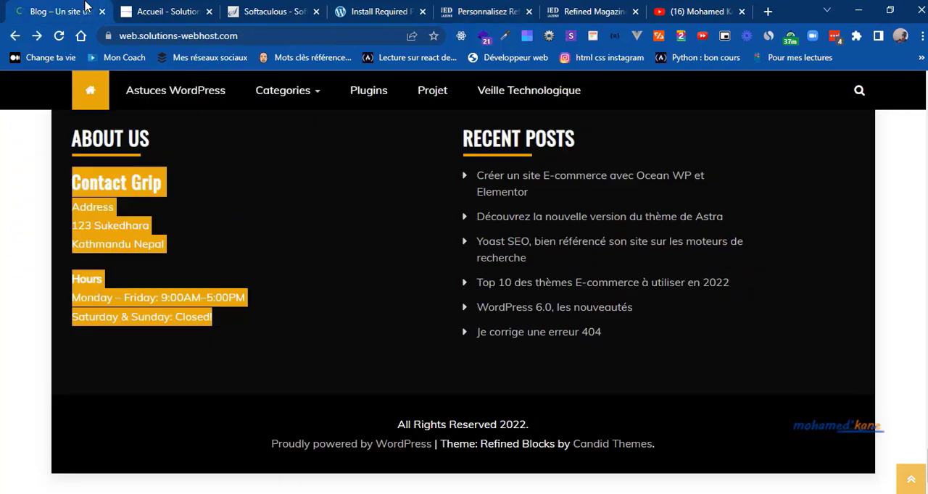
triple_click(513, 136)
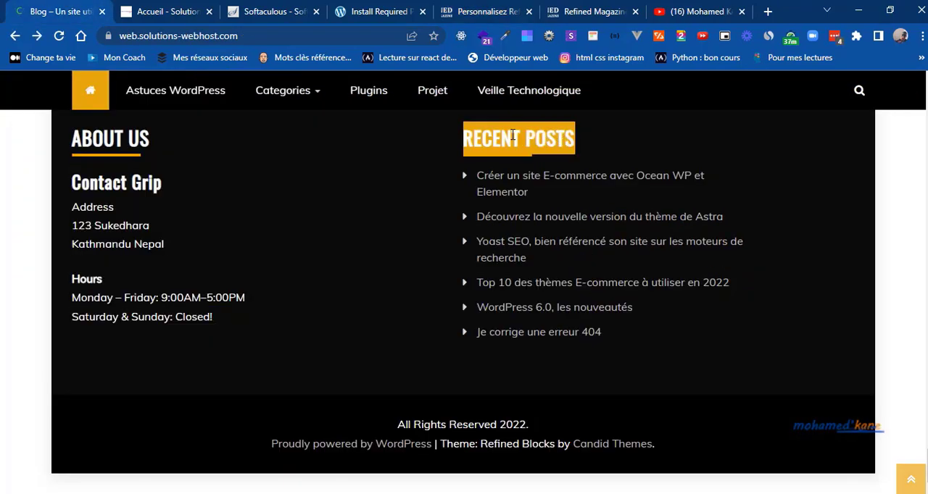
left_click(487, 13)
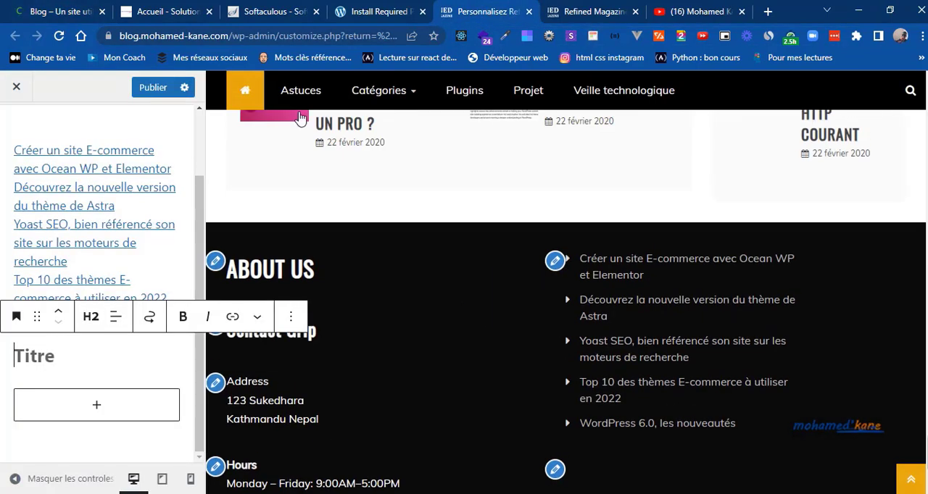
key("ctrl+z")
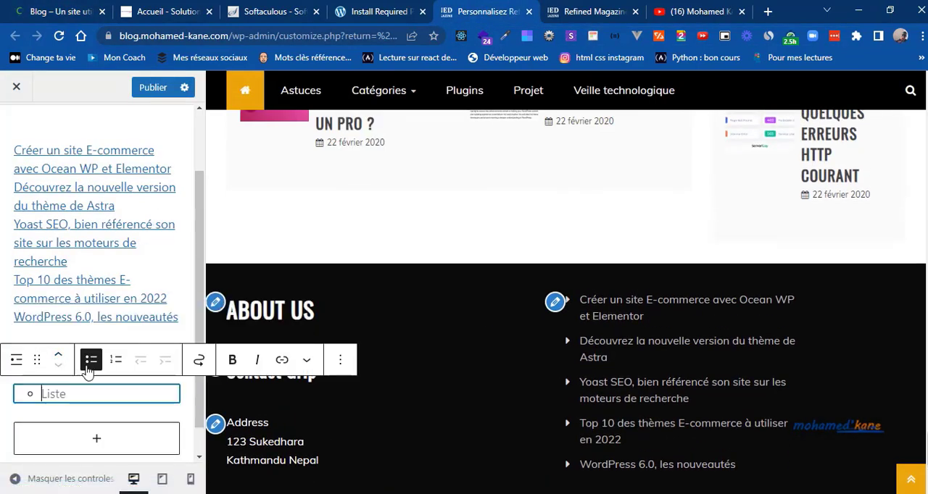
key("ctrl+z")
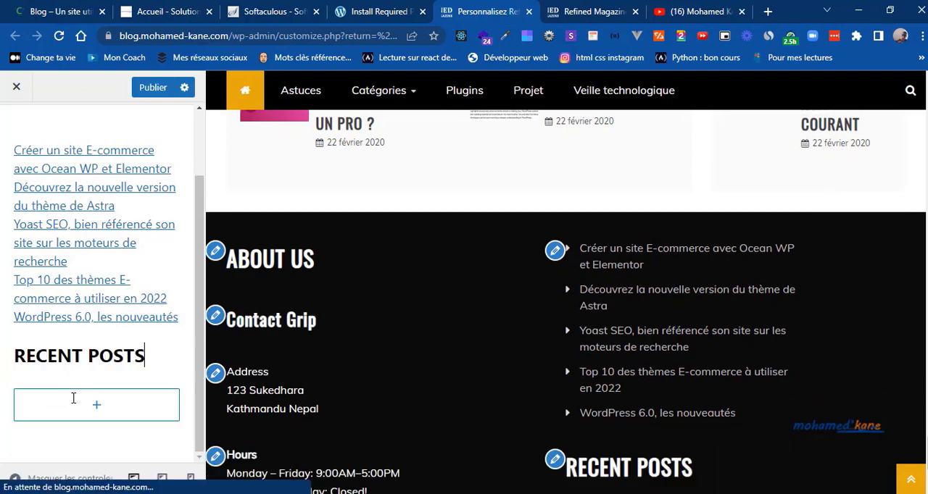
Step: Move the Derniers articles block below the RECENT POSTS heading, publish the changes and leave Footer Widget 2
left_click(145, 354)
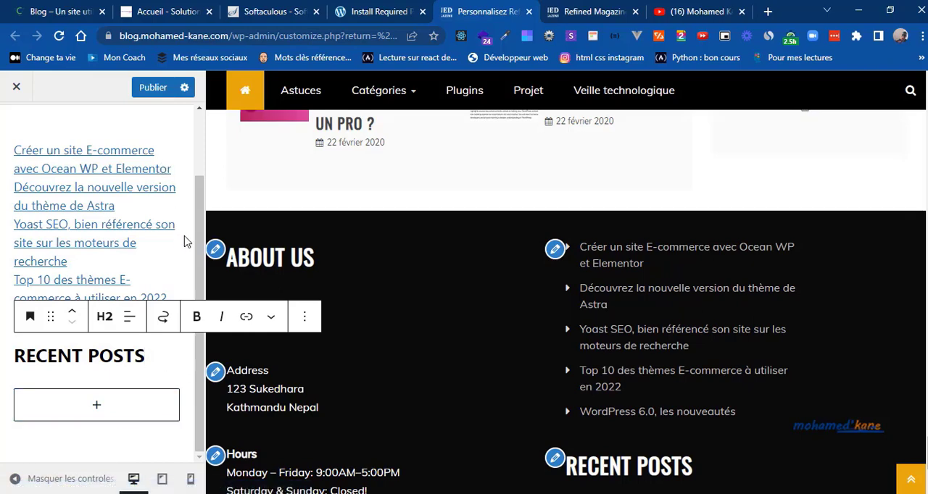
left_click(166, 211)
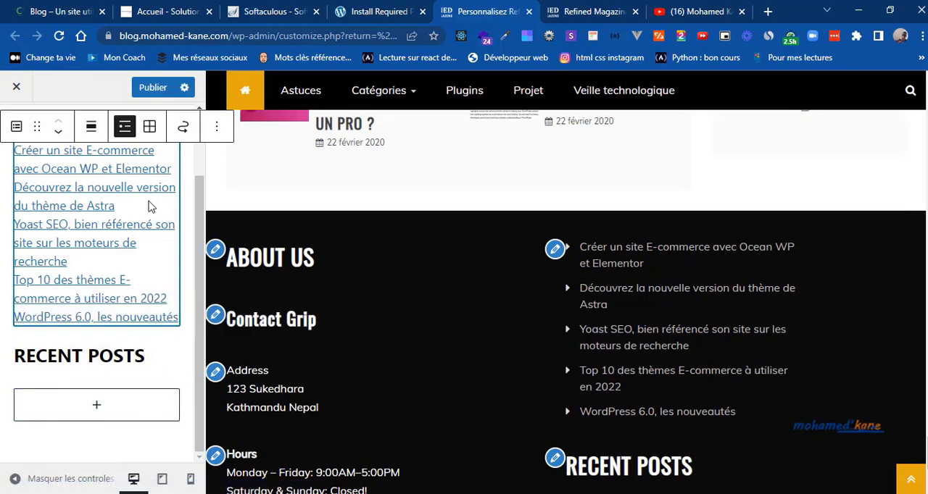
left_click(59, 135)
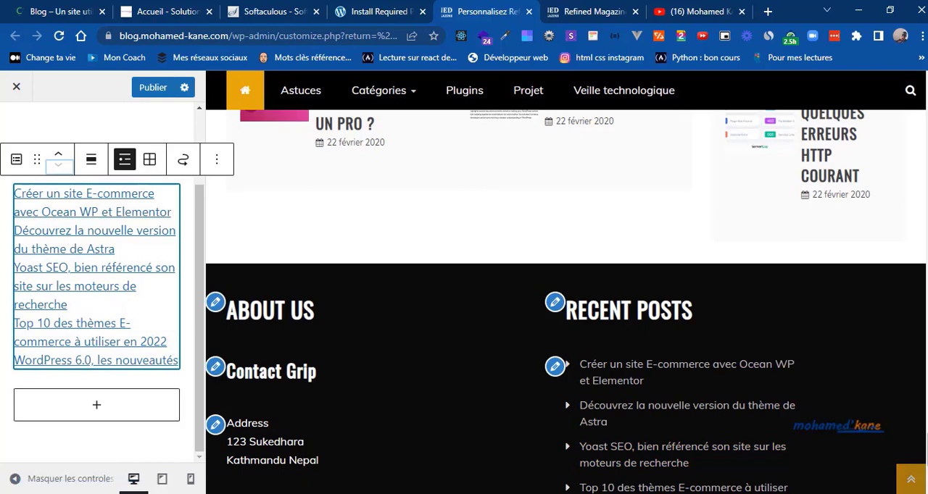
scroll(565, 290, "down", 3)
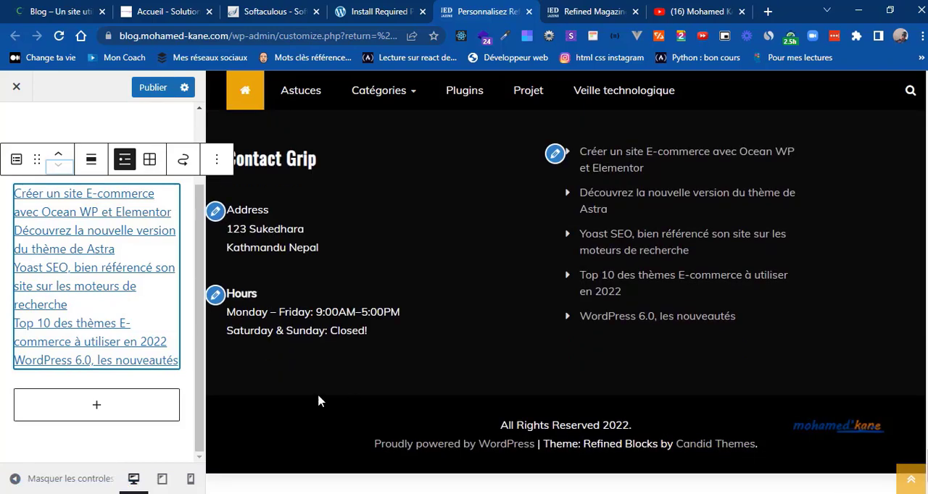
left_click(159, 93)
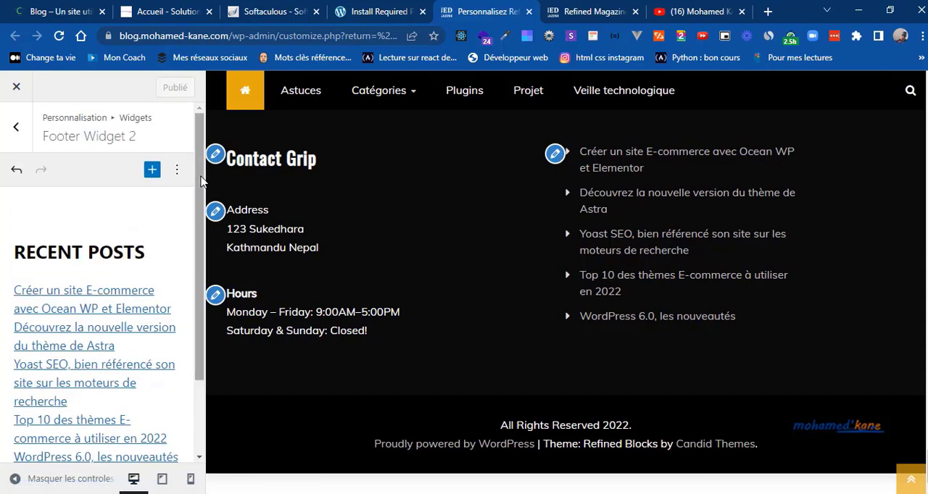
left_click(22, 132)
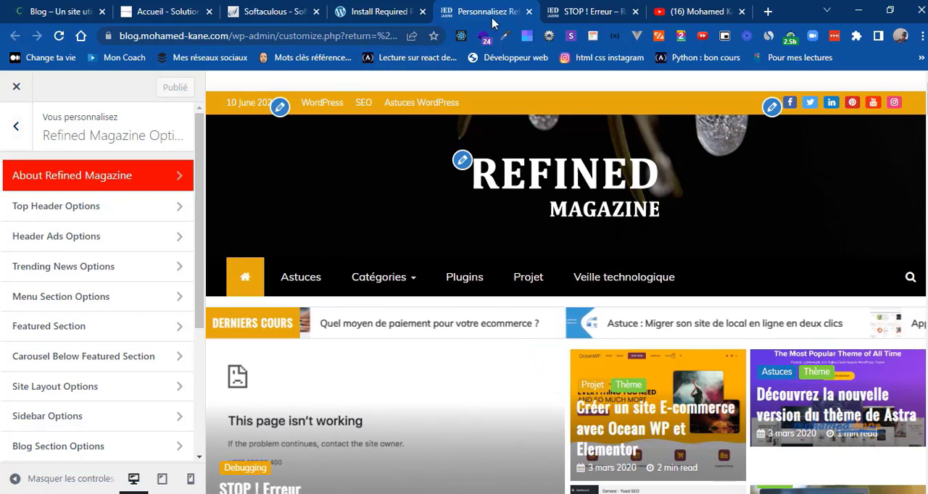
Step: Review the live site's article pages and home page, and open the Astuces category page
left_click(587, 11)
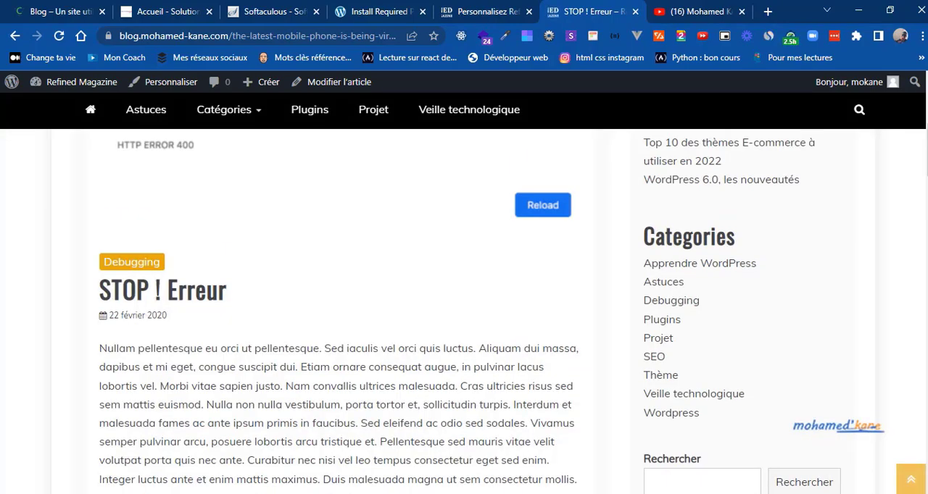
left_click(911, 479)
left_click_drag(926, 111, 888, 383)
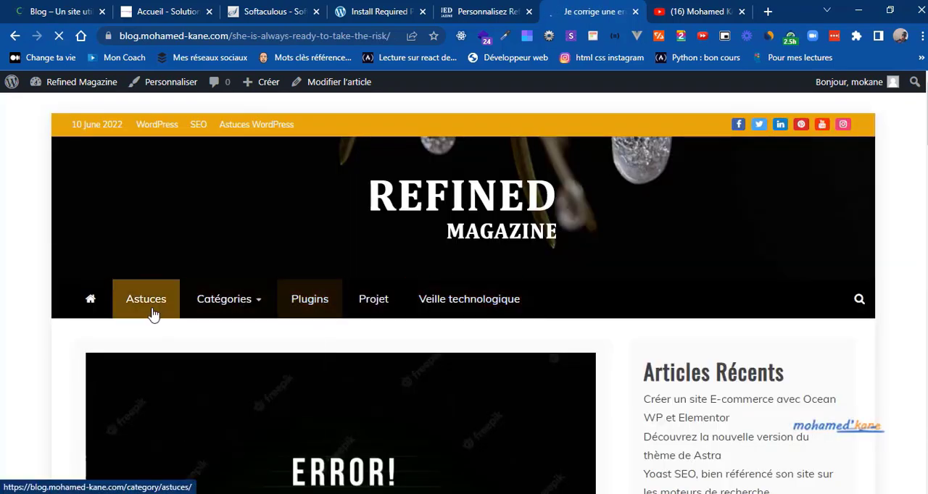
left_click(107, 310)
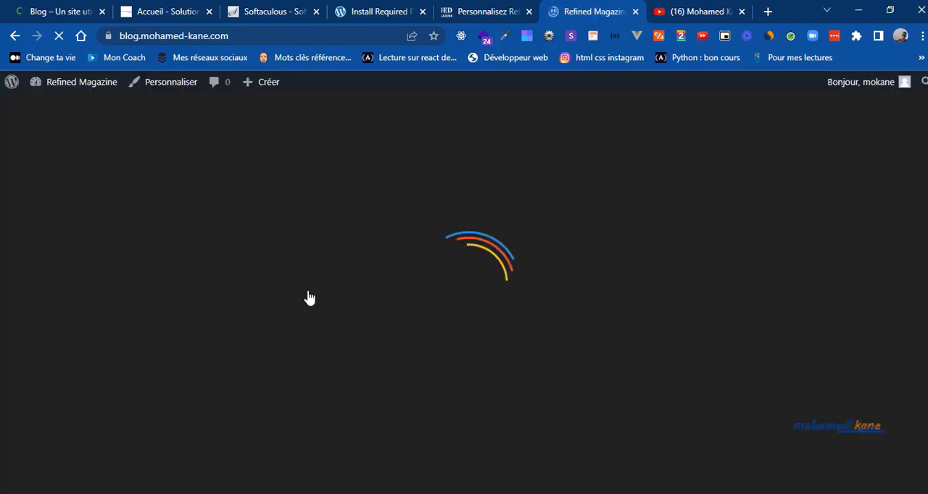
scroll(516, 288, "down", 10)
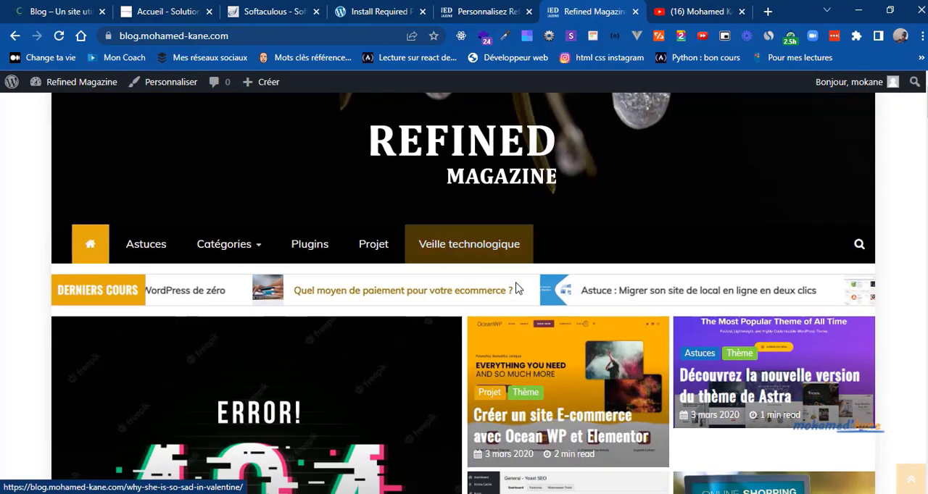
scroll(516, 288, "down", 15)
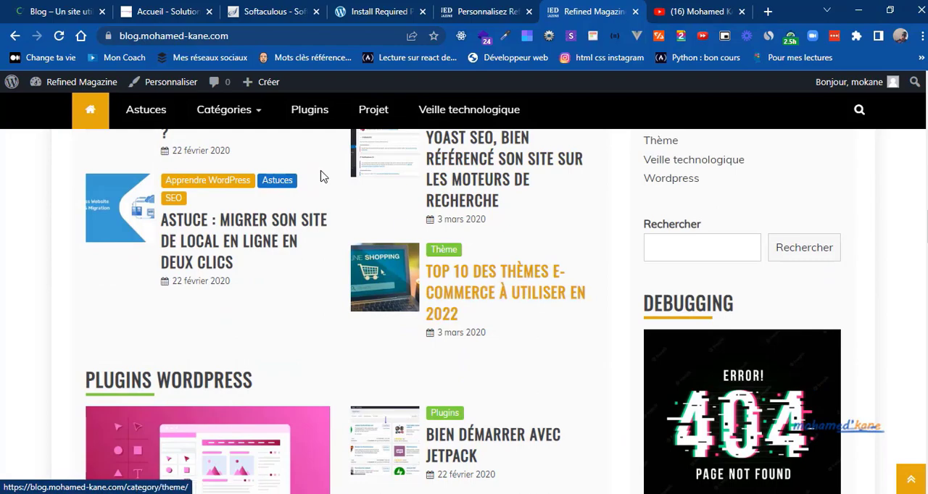
left_click(156, 123)
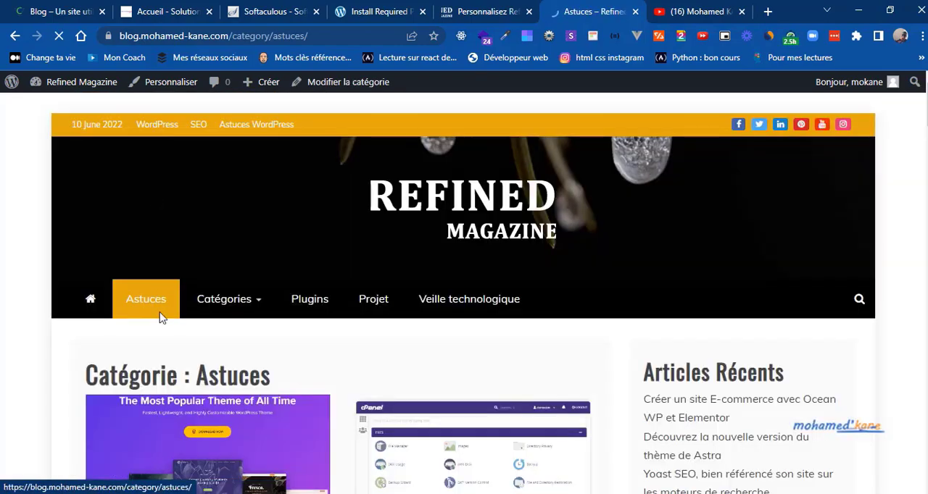
Step: Review the article grids on the live site's Astuces, Debugging and Plugins category pages
scroll(160, 317, "down", 10)
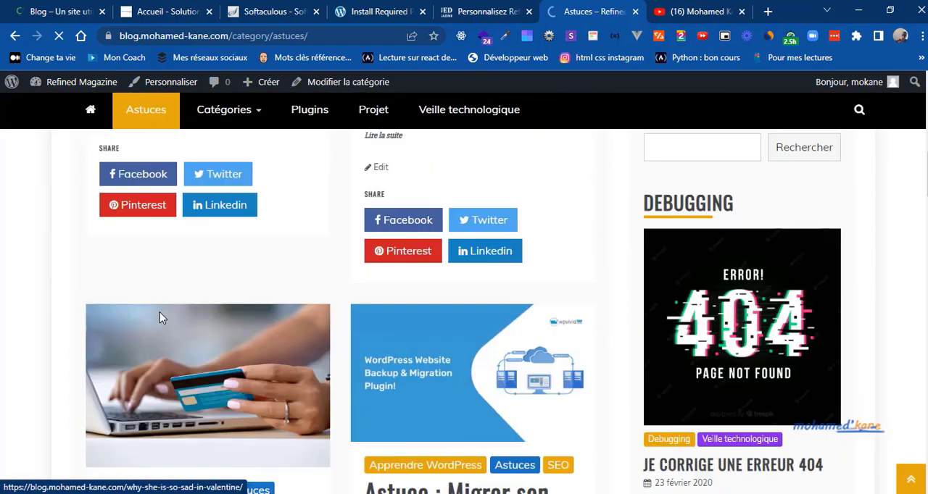
scroll(161, 318, "down", 10)
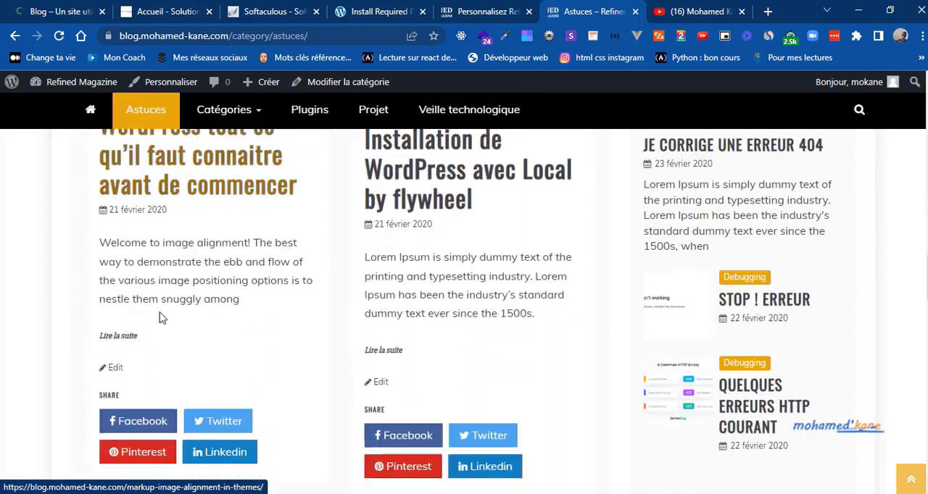
scroll(161, 317, "down", 1)
mouse_move(227, 120)
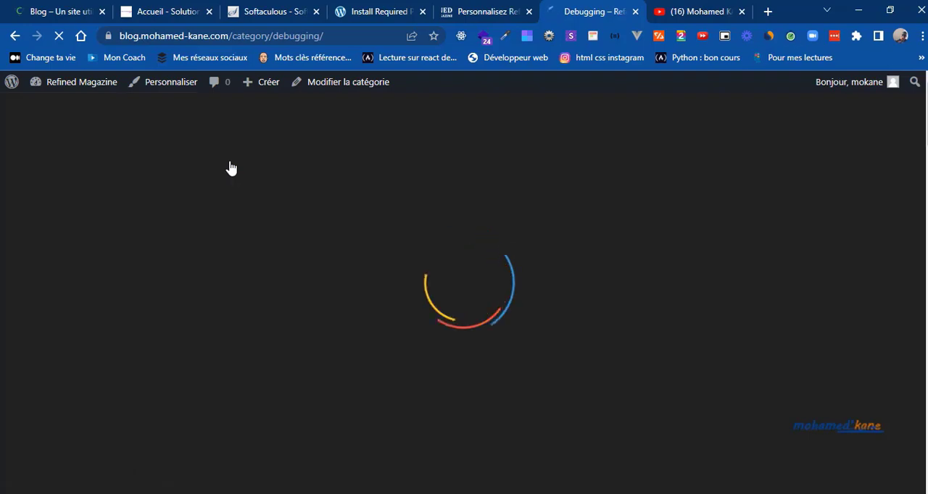
scroll(231, 166, "down", 12)
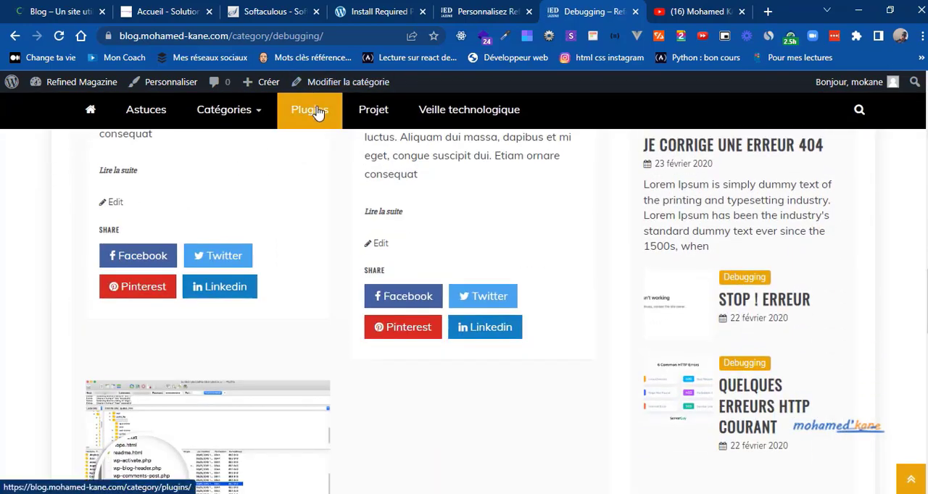
left_click(317, 114)
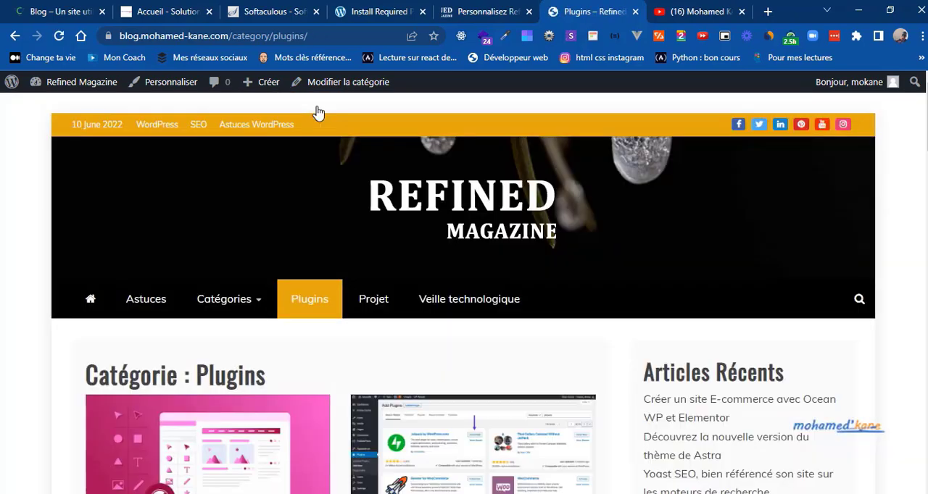
scroll(317, 114, "down", 12)
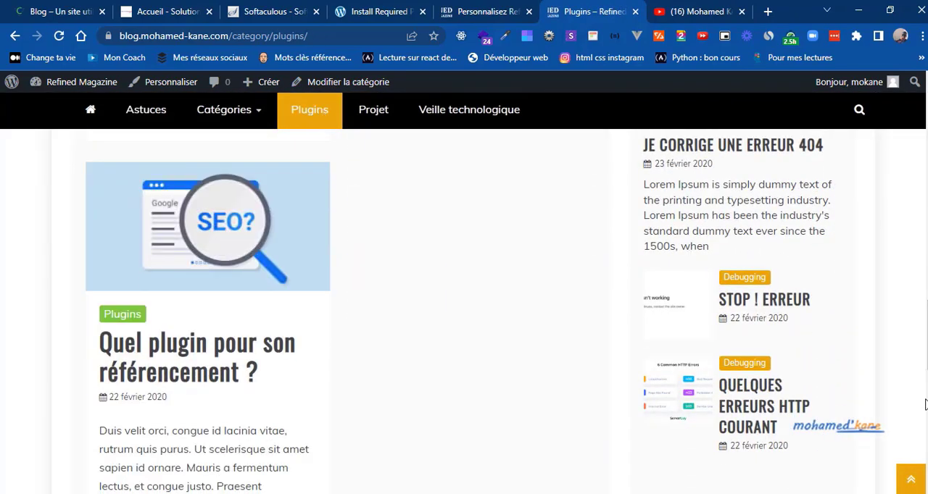
left_click(915, 475)
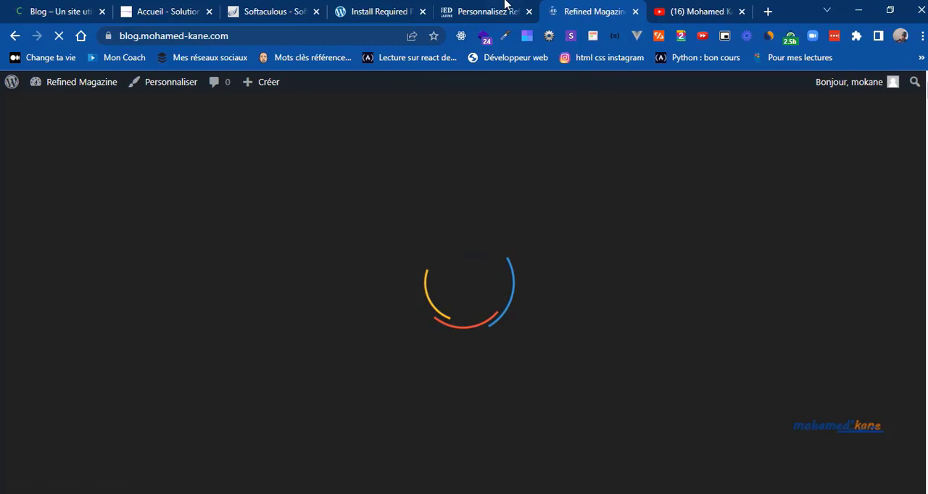
Step: Close the Customizer and go to the WordPress dashboard
left_click(493, 12)
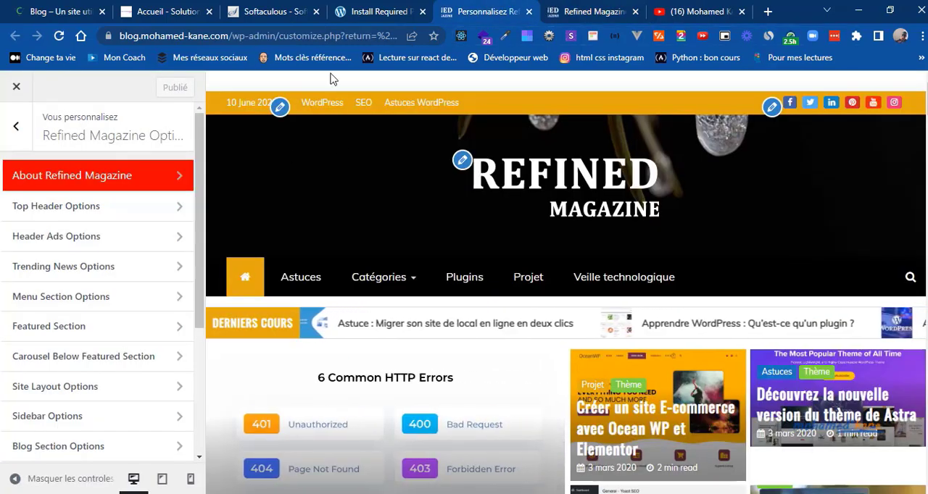
left_click(16, 87)
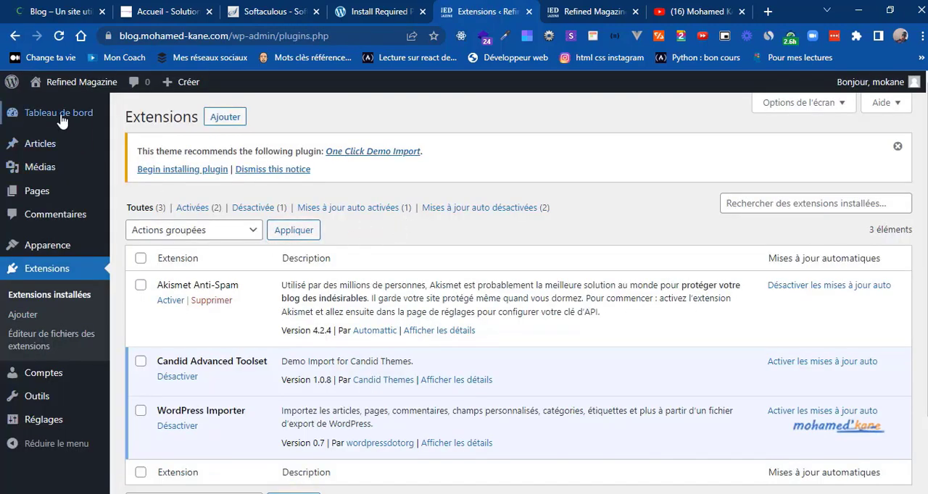
mouse_move(62, 121)
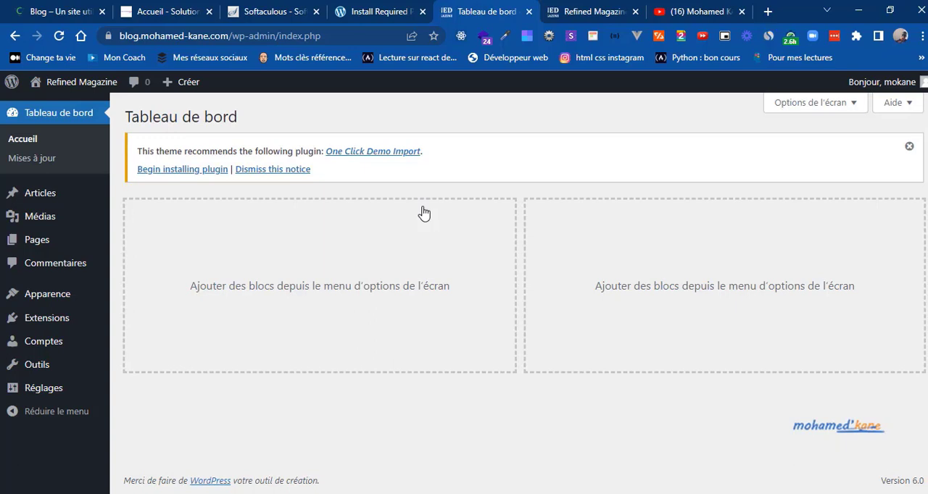
Step: Switch to Google AdSense in a new browser tab and start adding a site to its sites list
left_click(768, 13)
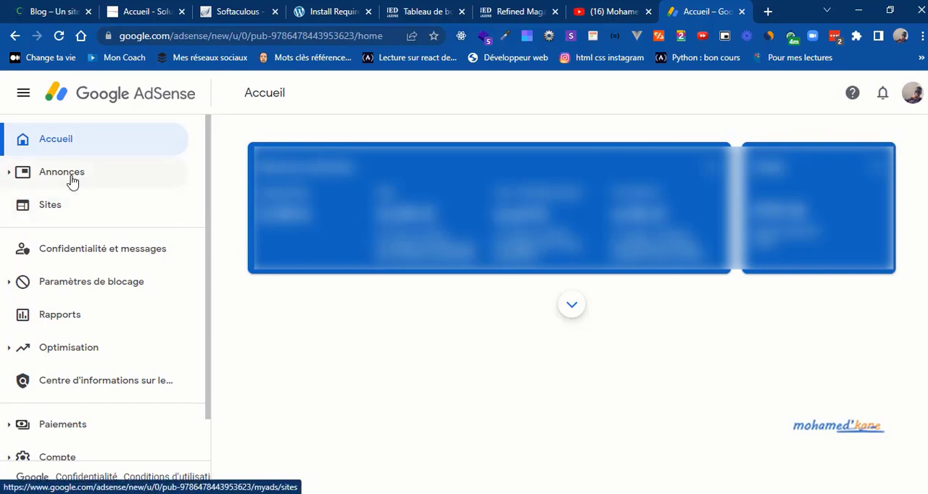
left_click(47, 213)
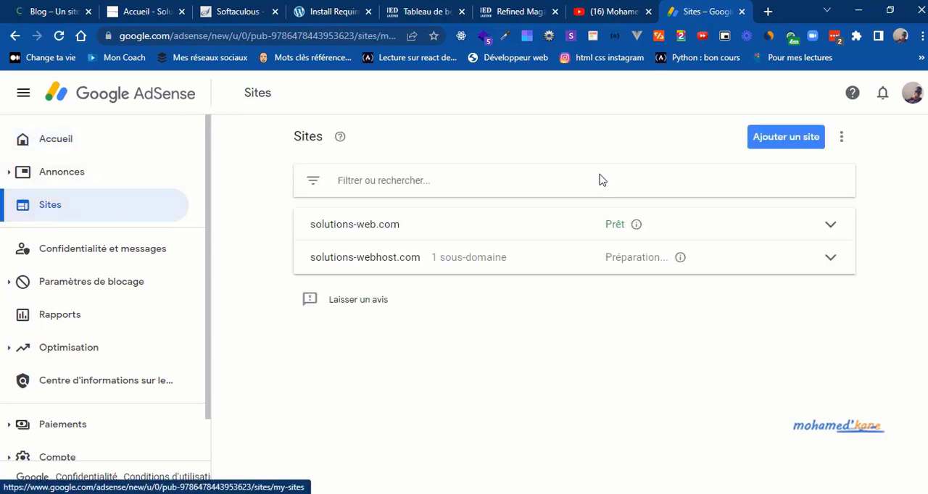
left_click(785, 141)
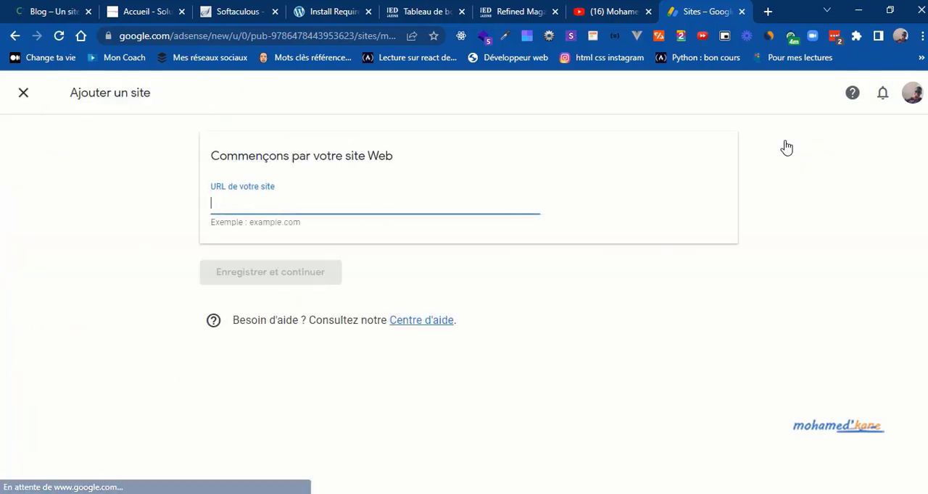
left_click(502, 9)
left_click(161, 34)
key("ctrl+c")
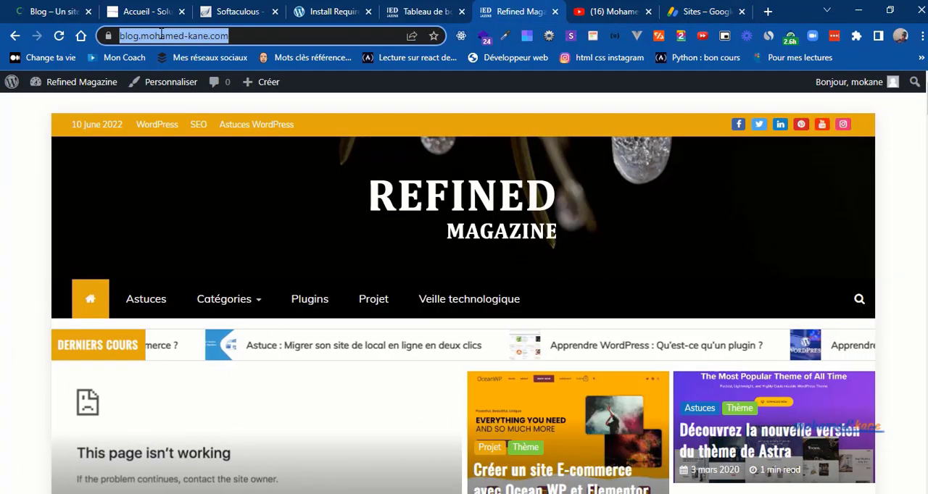
left_click(701, 10)
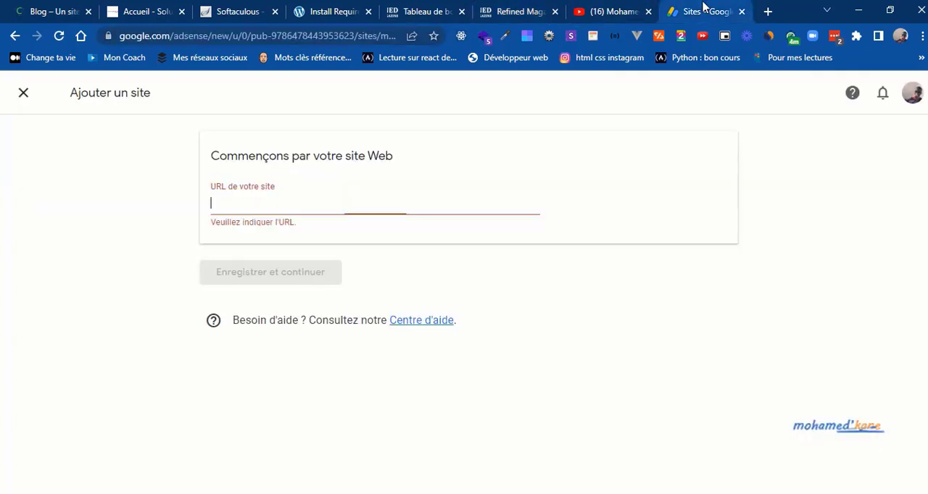
key("ctrl+v")
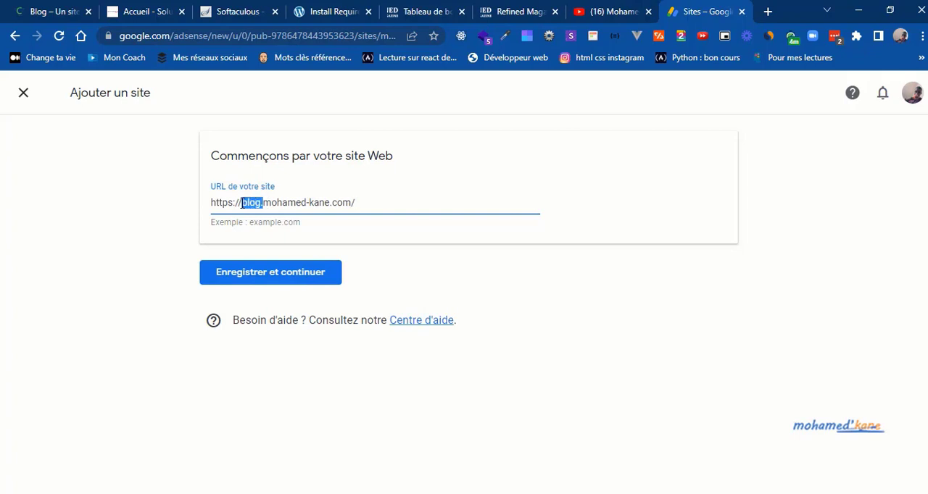
left_click_drag(238, 206, 187, 212)
key("BackSpace")
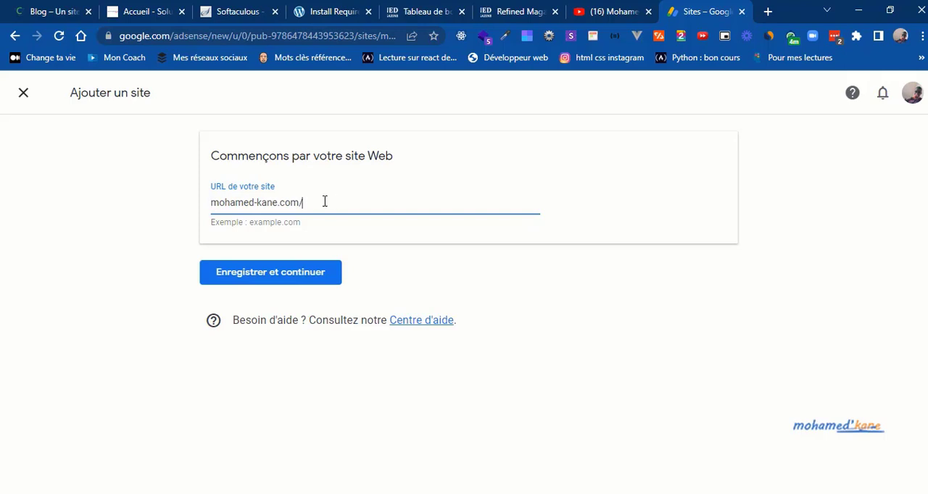
left_click(279, 280)
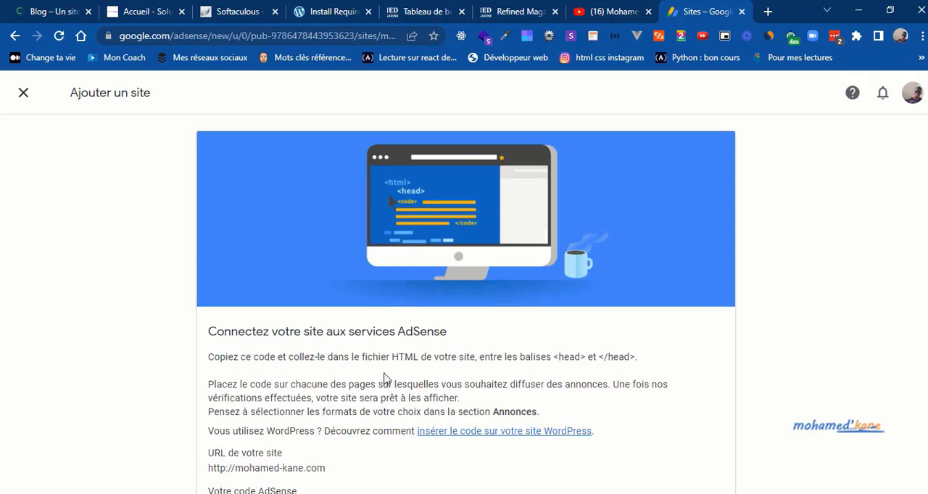
Step: Copy the AdSense code for connecting the new site
scroll(303, 428, "down", 2)
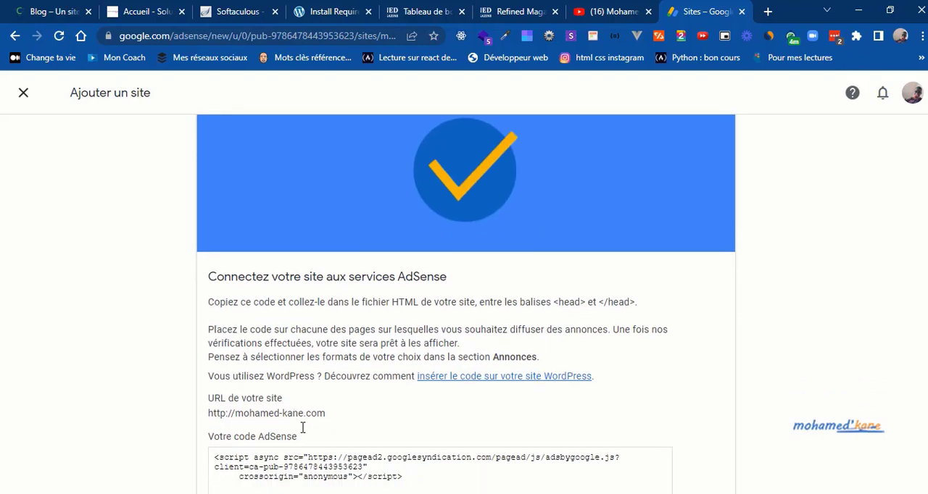
scroll(303, 427, "down", 2)
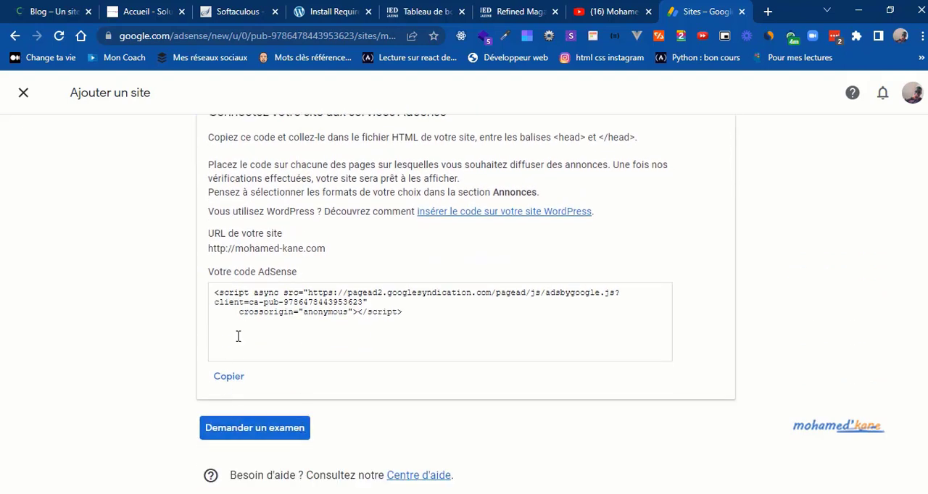
left_click(230, 377)
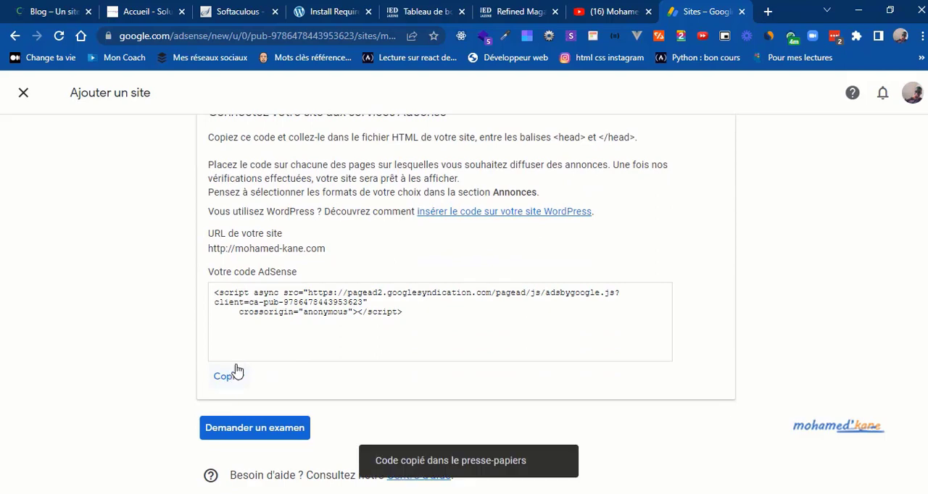
Step: Return to the WordPress admin, open the theme file editor and accept the warning about direct theme edits
left_click(517, 10)
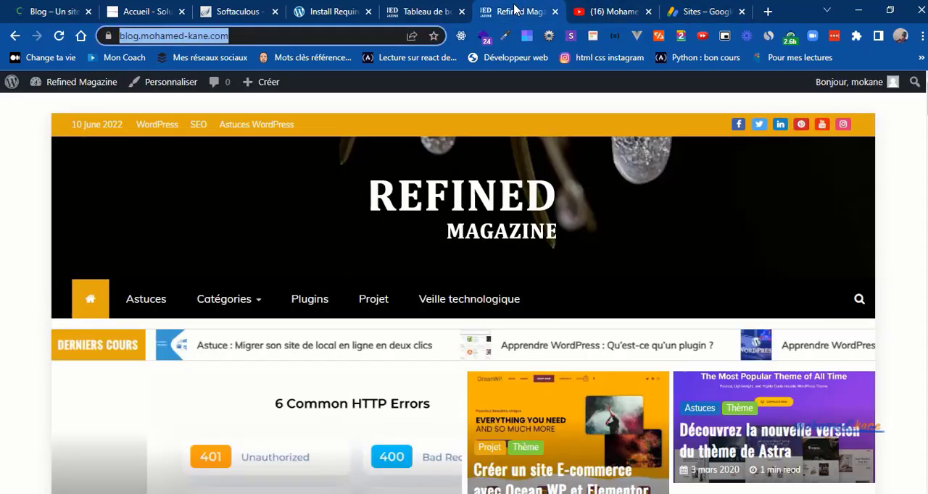
left_click(426, 10)
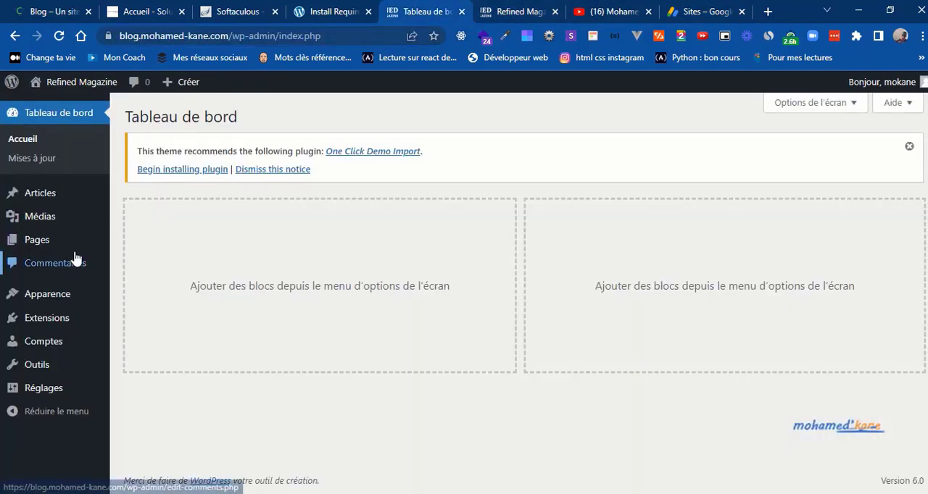
mouse_move(29, 294)
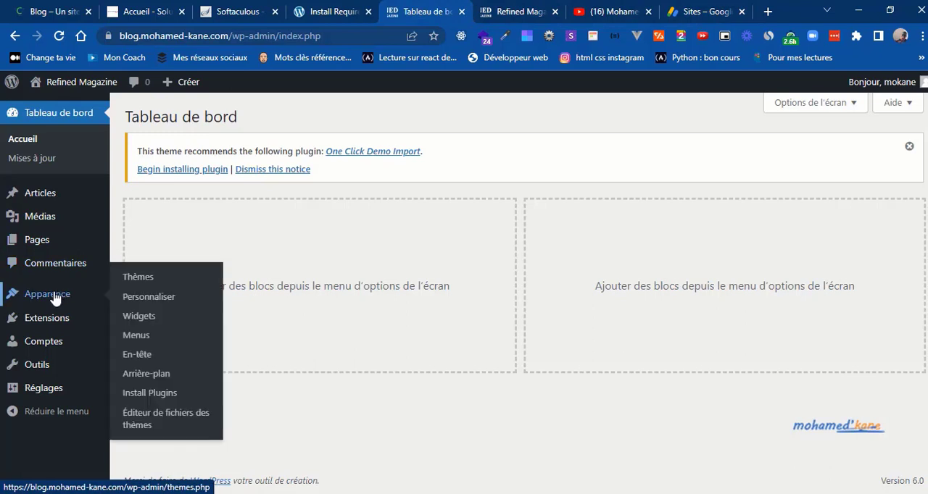
left_click(155, 412)
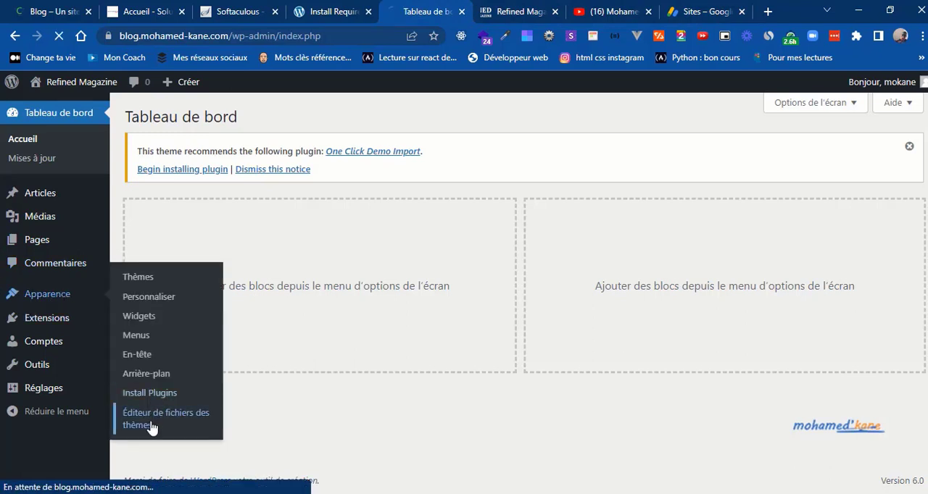
left_click(679, 8)
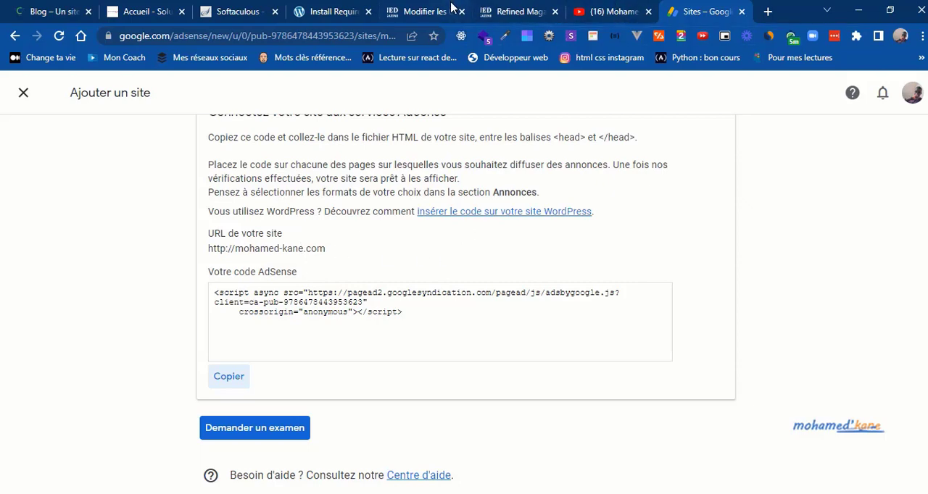
left_click(449, 10)
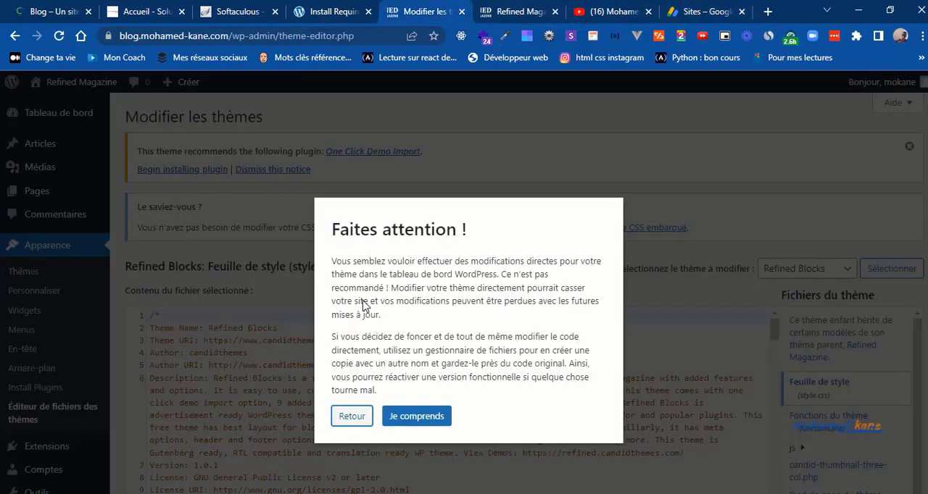
left_click(406, 419)
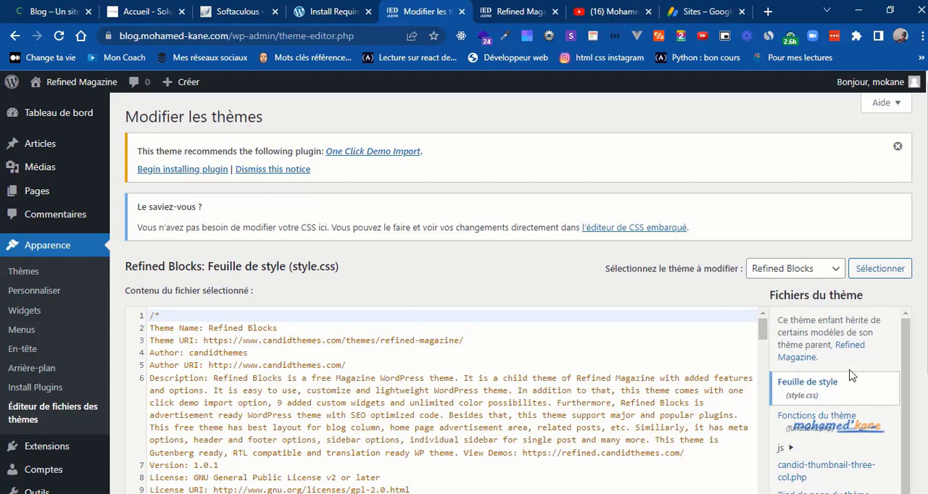
Step: Open the Refined Blocks theme's header.php file and locate its head section
scroll(924, 337, "down", 1)
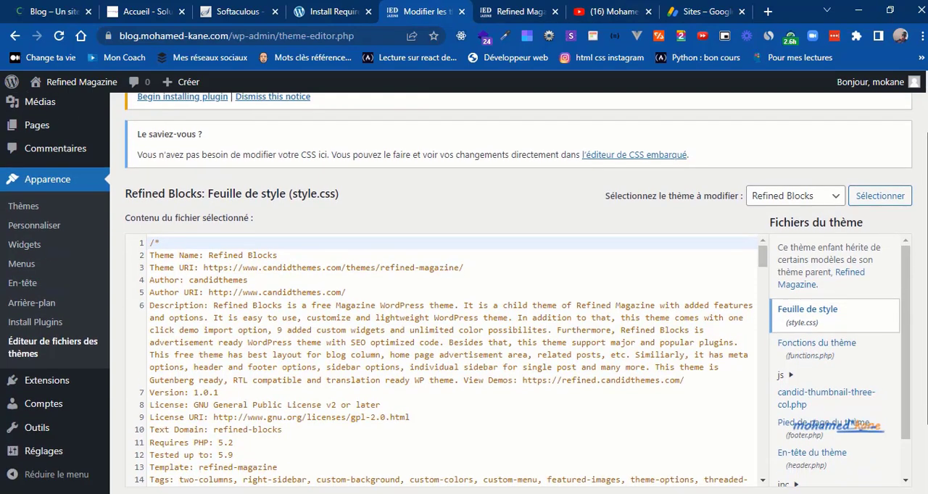
scroll(845, 424, "down", 1)
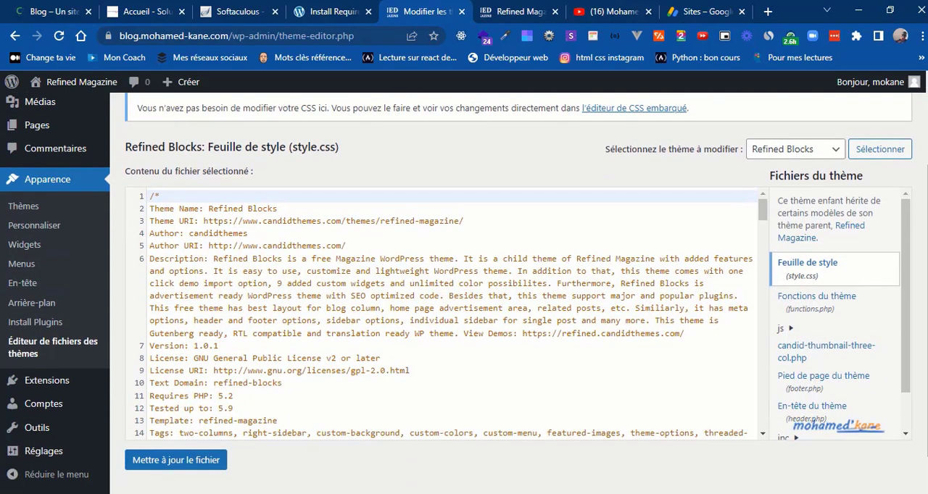
left_click(806, 420)
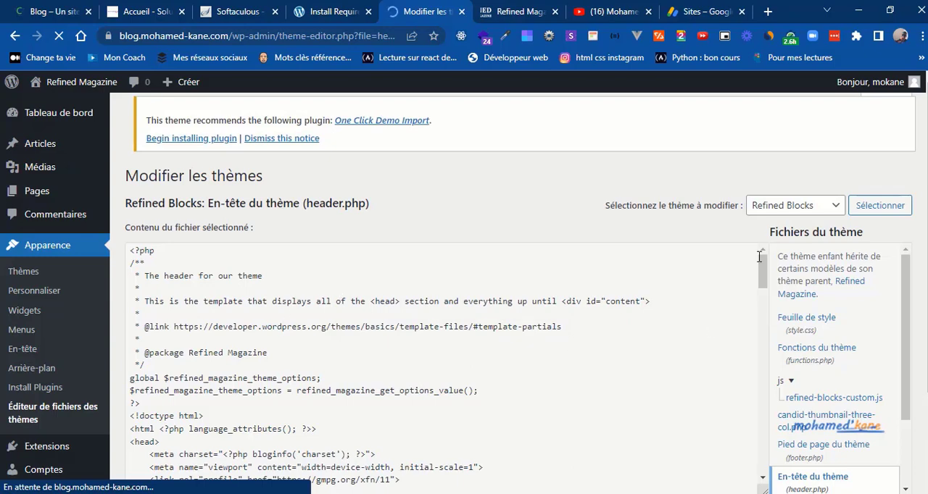
left_click_drag(762, 271, 763, 299)
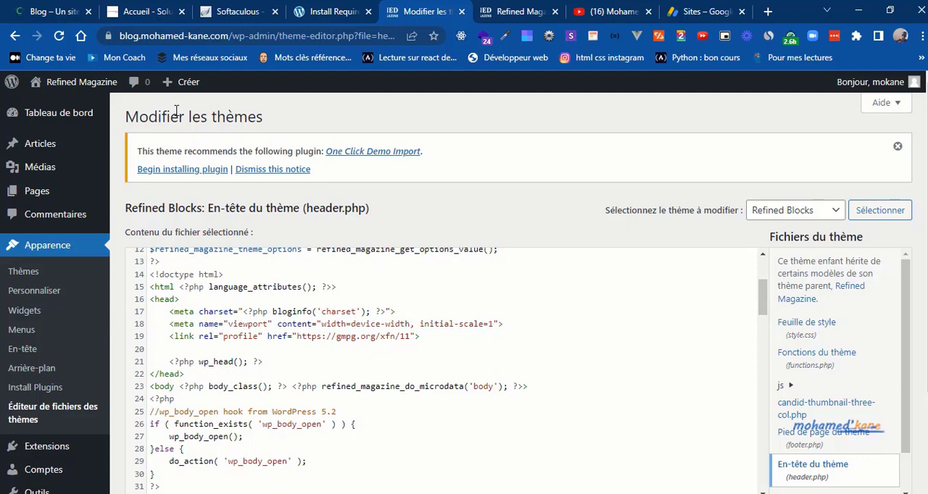
left_click(166, 300)
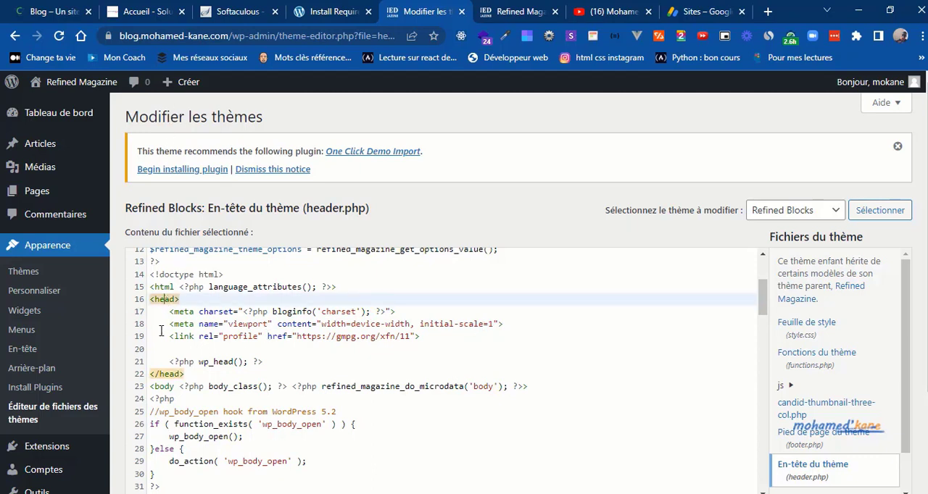
Step: Paste the AdSense script below the wp_head() line, before the closing head tag, and update header.php
left_click(277, 364)
key("Return")
key("Return")
key("ctrl+v")
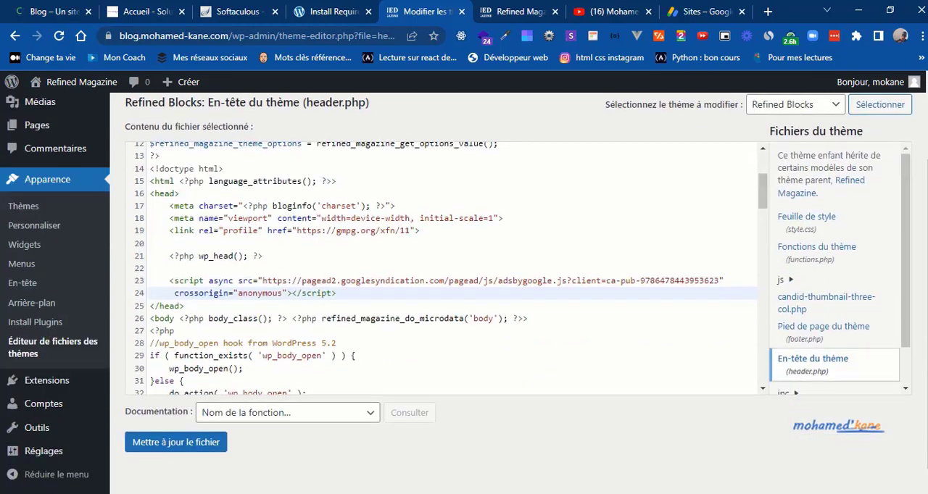
scroll(767, 487, "down", 2)
left_click(142, 435)
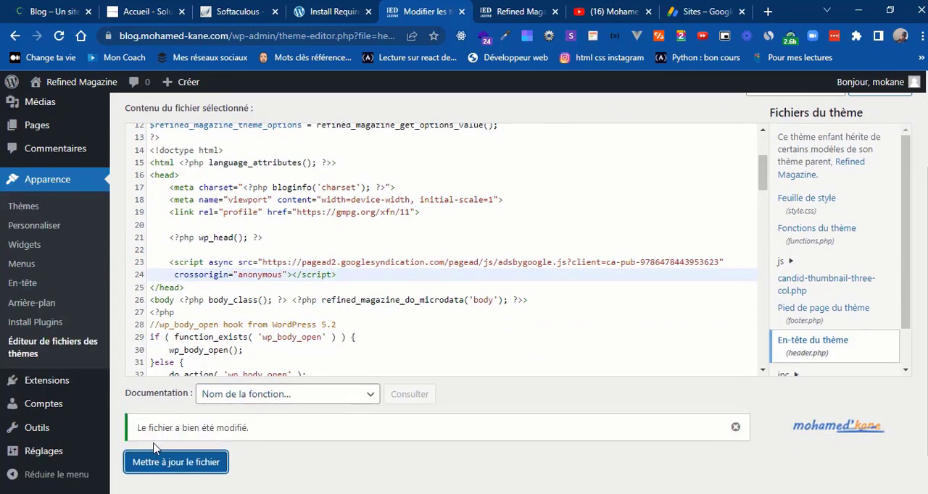
Step: Switch back to AdSense and request the review of the connected site
left_click(710, 10)
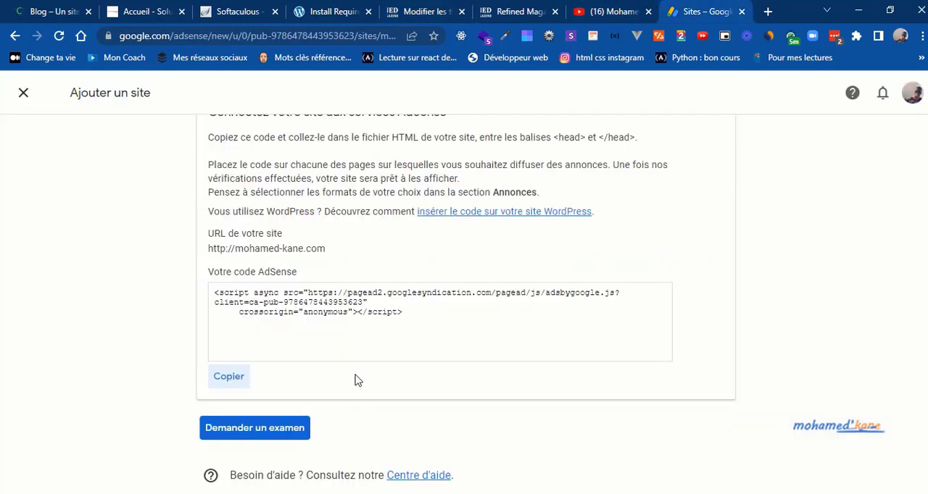
left_click(260, 432)
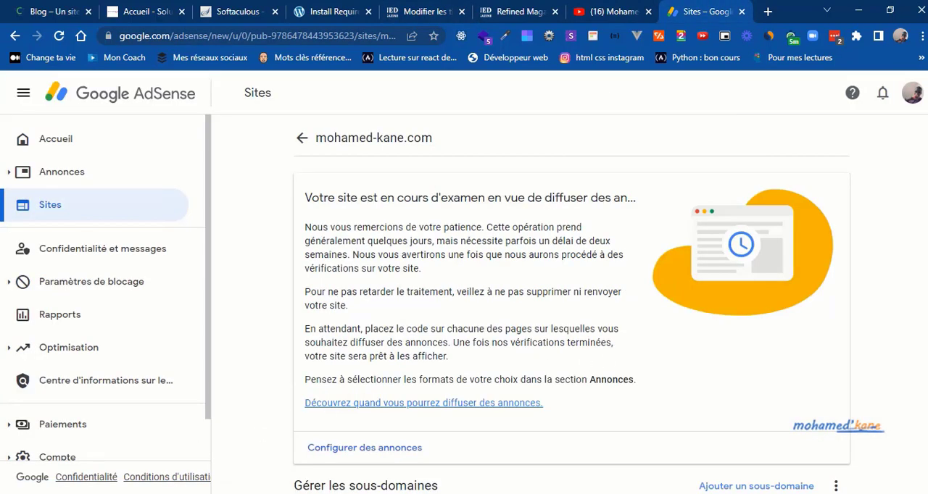
Step: Add the blog's address, copied from its live page, as a subdomain of the site, and check its entry and the review notice
scroll(926, 319, "down", 3)
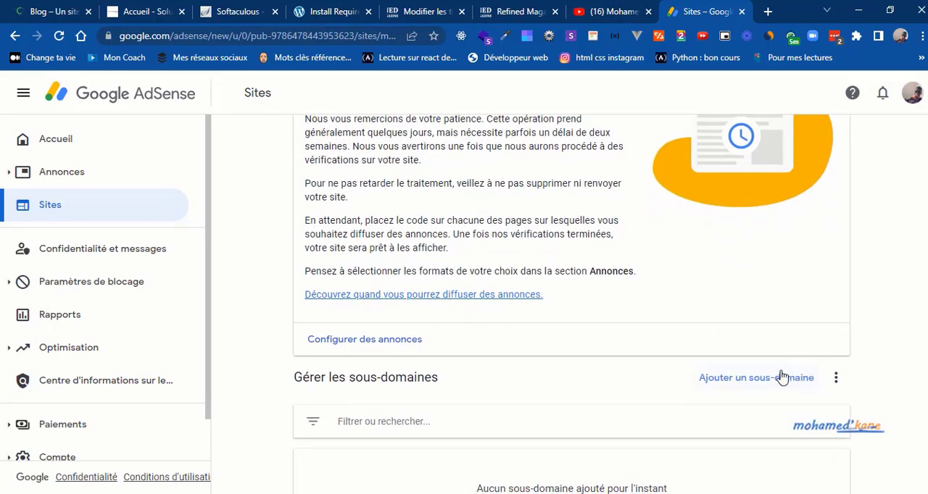
left_click(776, 378)
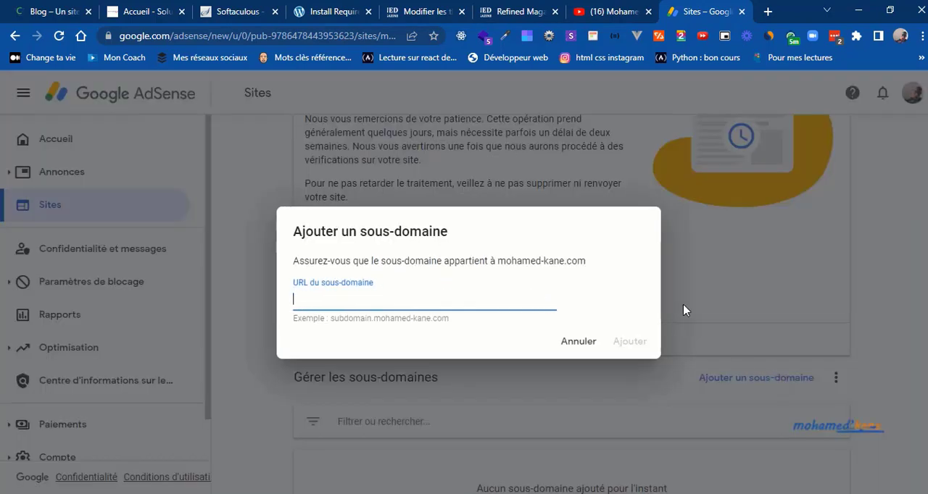
left_click(511, 11)
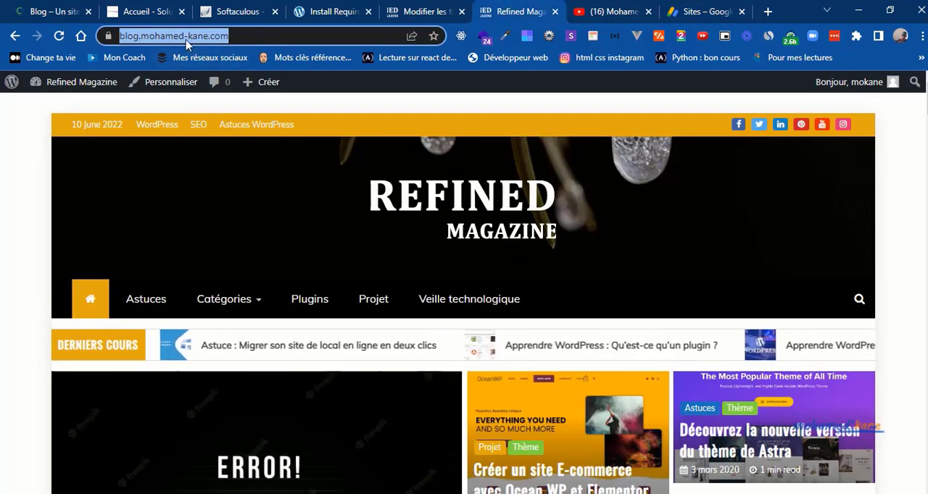
left_click(692, 8)
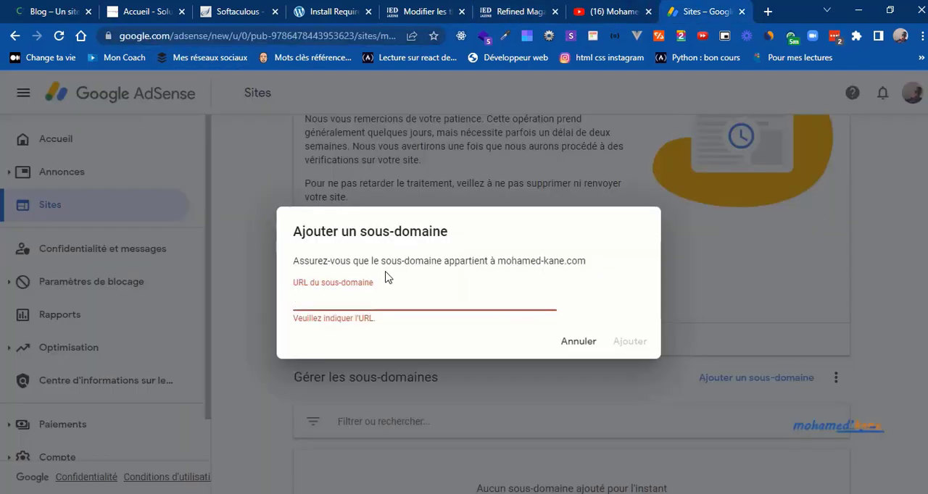
type("https://blog.mohamed-kane.com/")
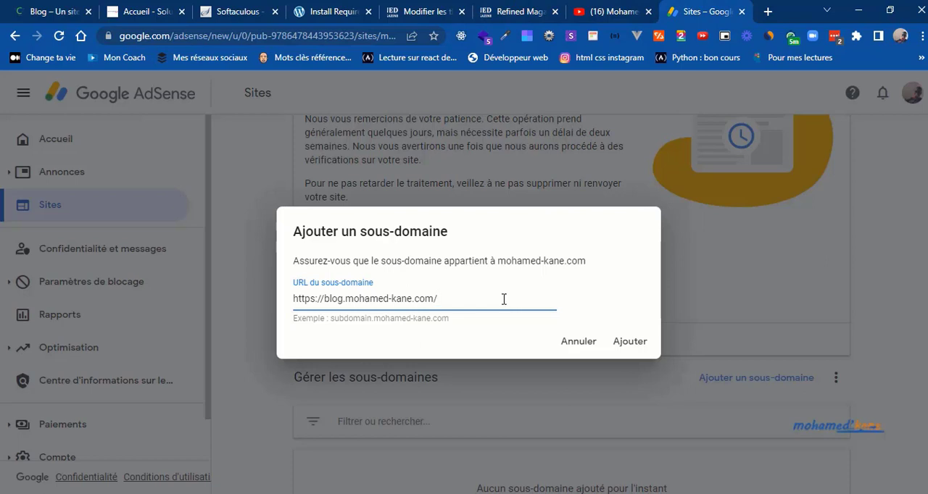
left_click(632, 344)
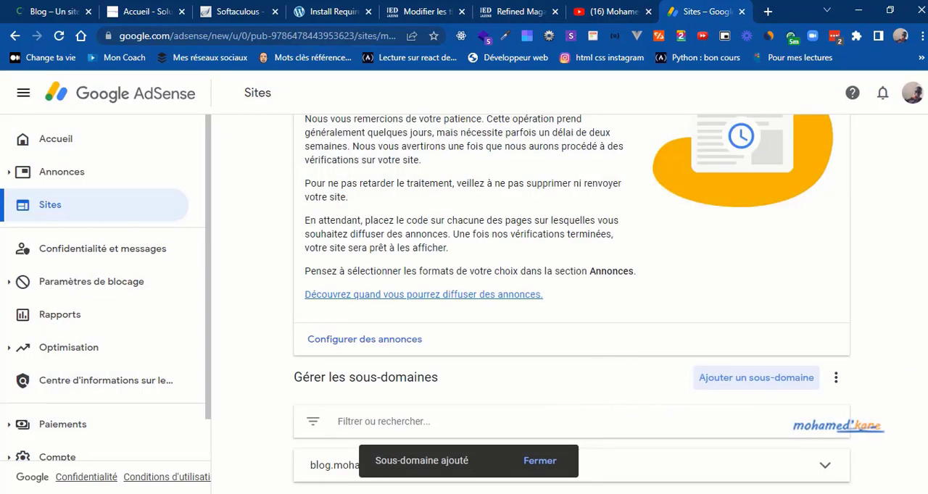
scroll(925, 423, "down", 1)
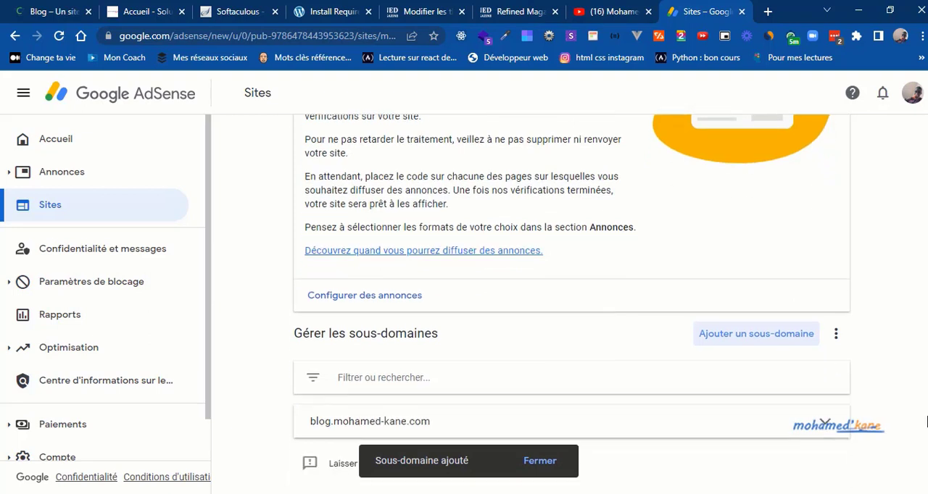
left_click(660, 432)
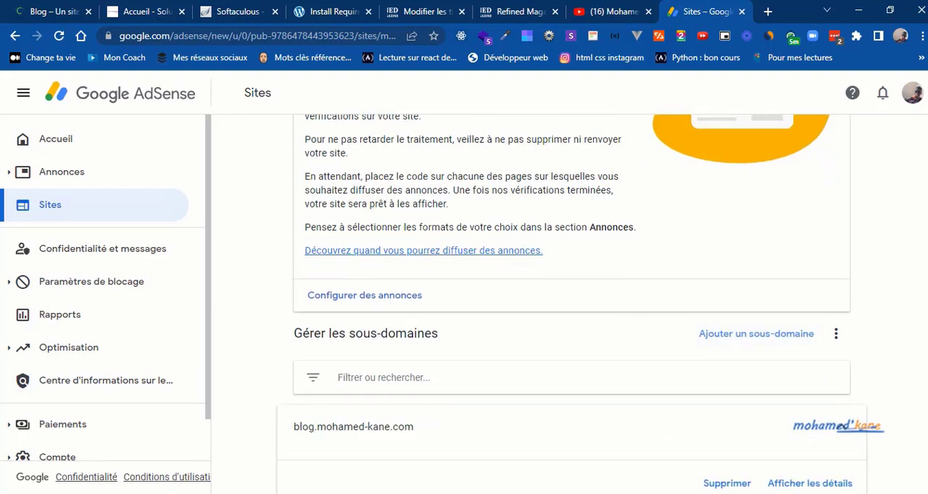
scroll(572, 301, "up", 3)
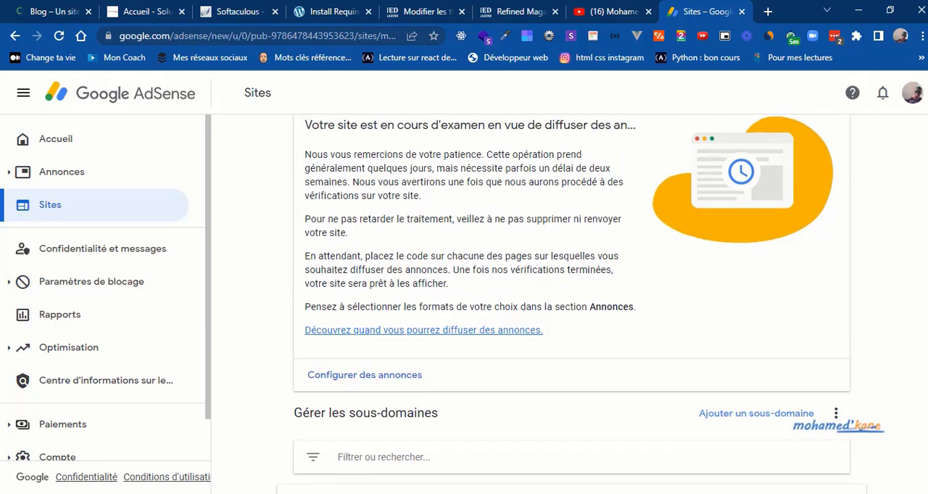
scroll(572, 301, "up", 1)
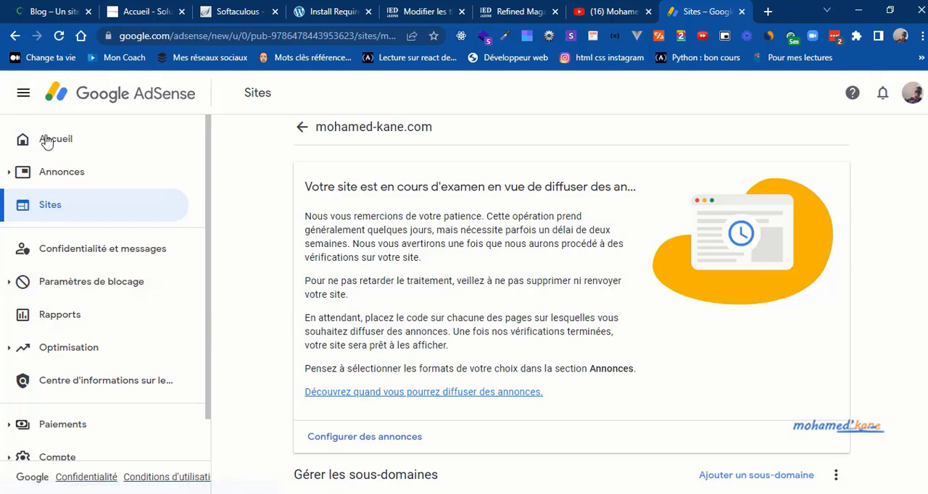
Step: From the ads overview by ad unit, create a responsive display ad unit named adsite with the horizontal preview selected
left_click(58, 174)
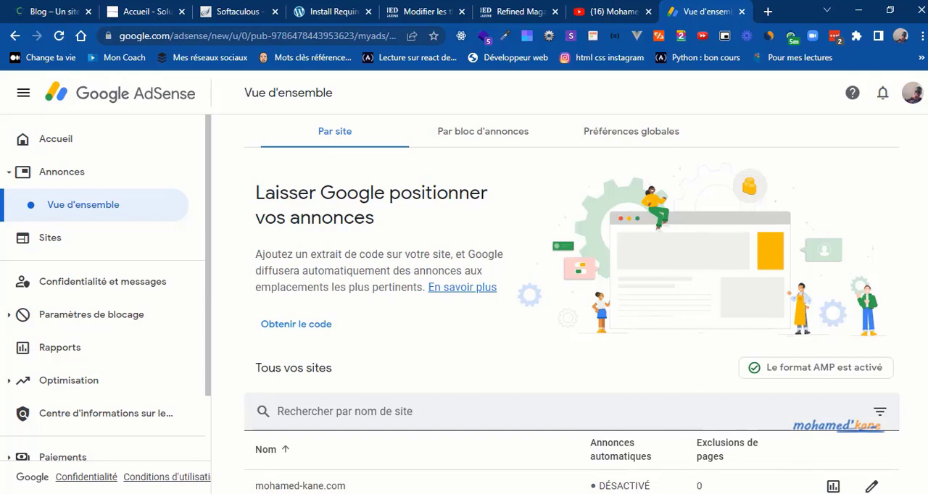
scroll(571, 304, "down", 1)
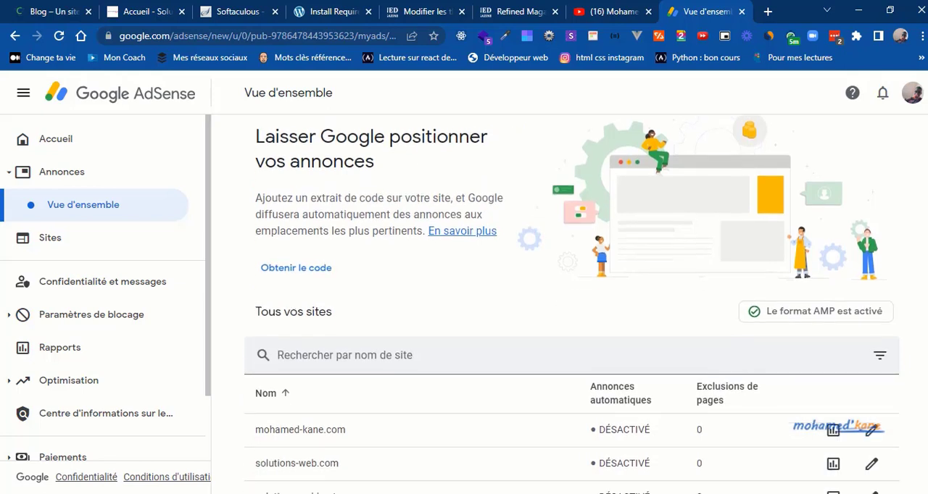
scroll(436, 150, "up", 1)
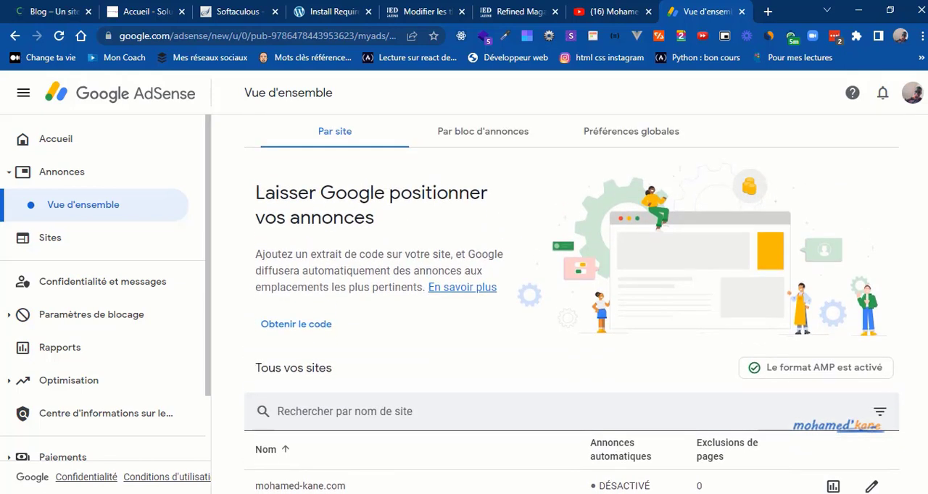
left_click(466, 149)
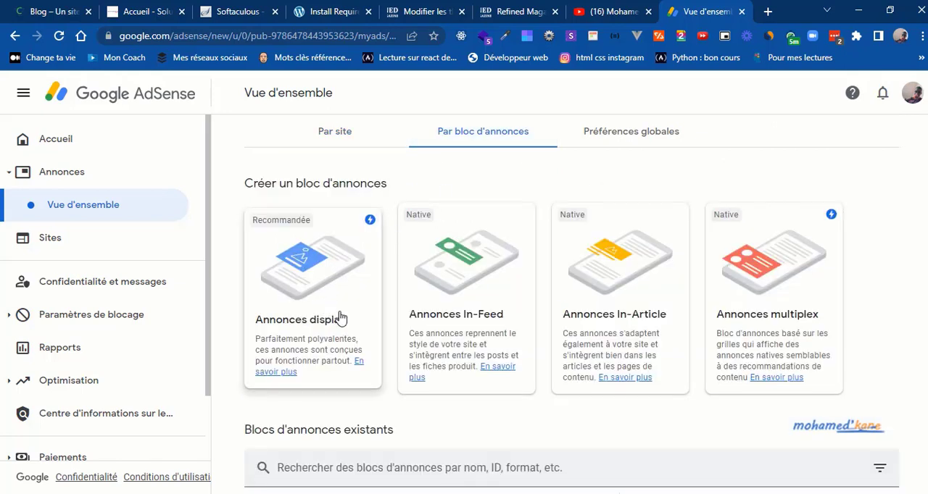
left_click(297, 332)
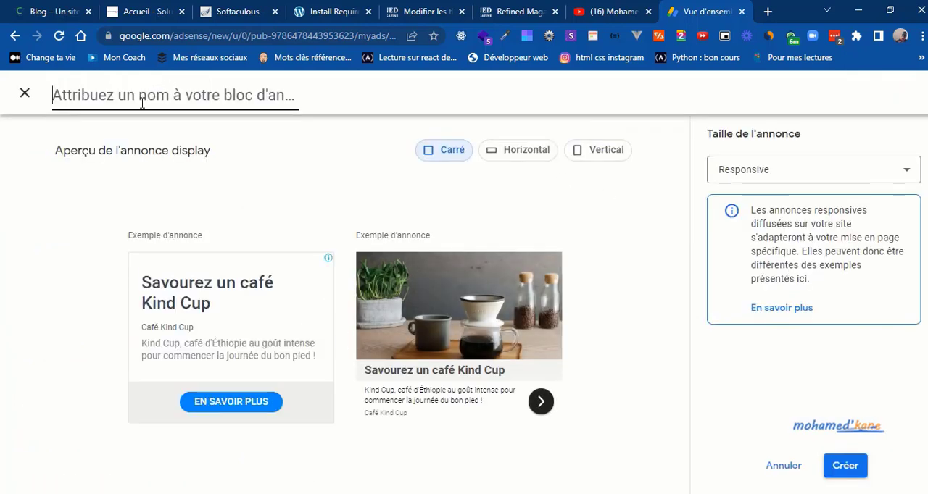
type("adsite")
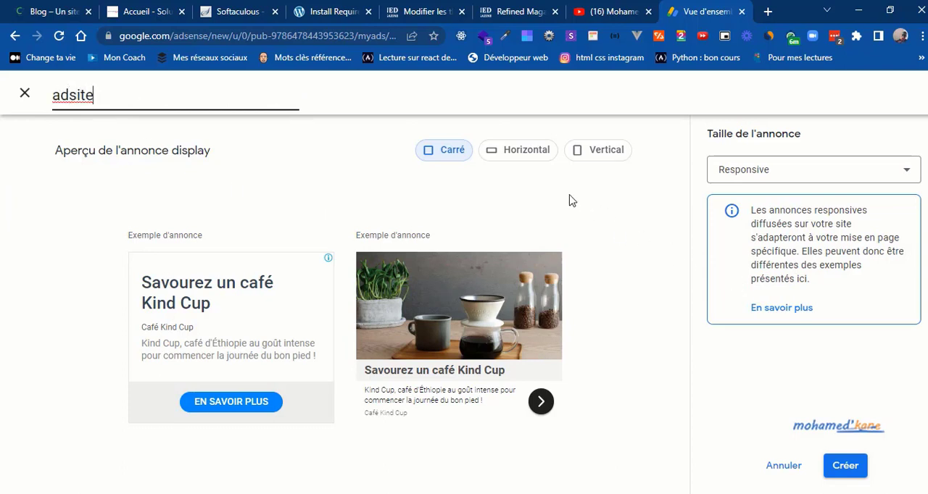
left_click(509, 156)
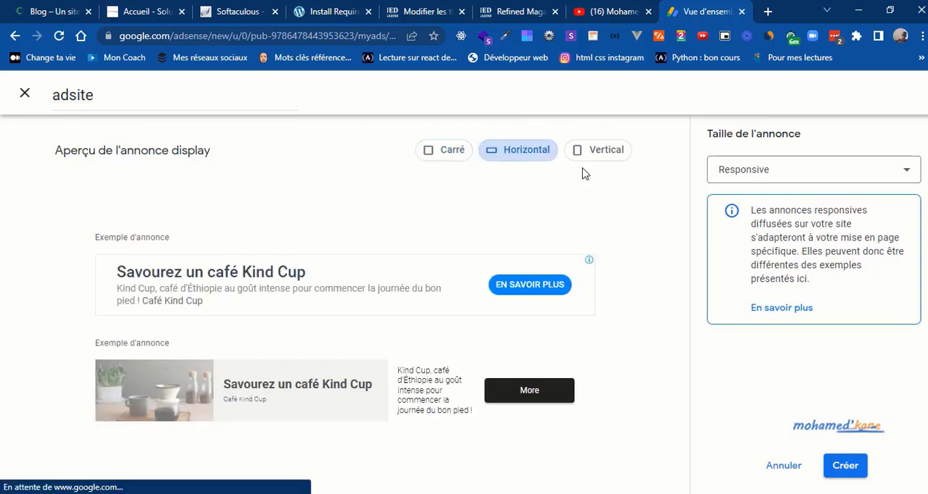
left_click(600, 161)
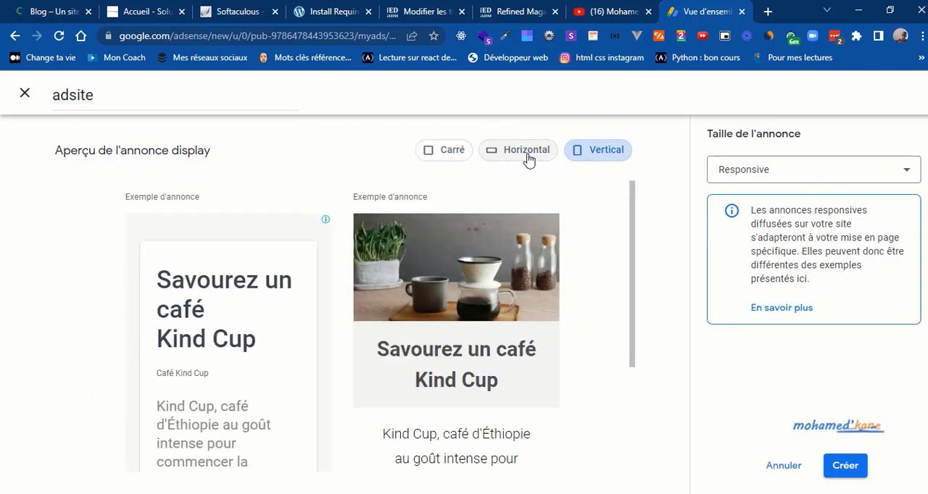
left_click(528, 158)
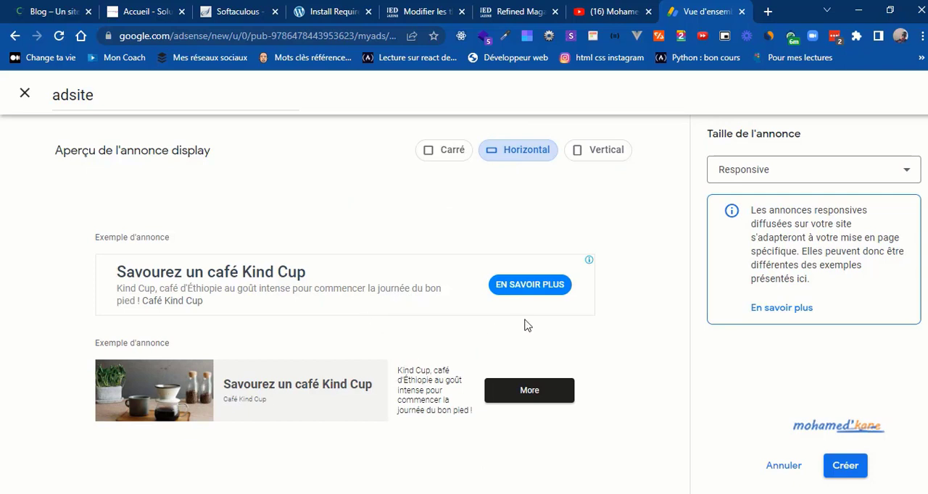
left_click(844, 466)
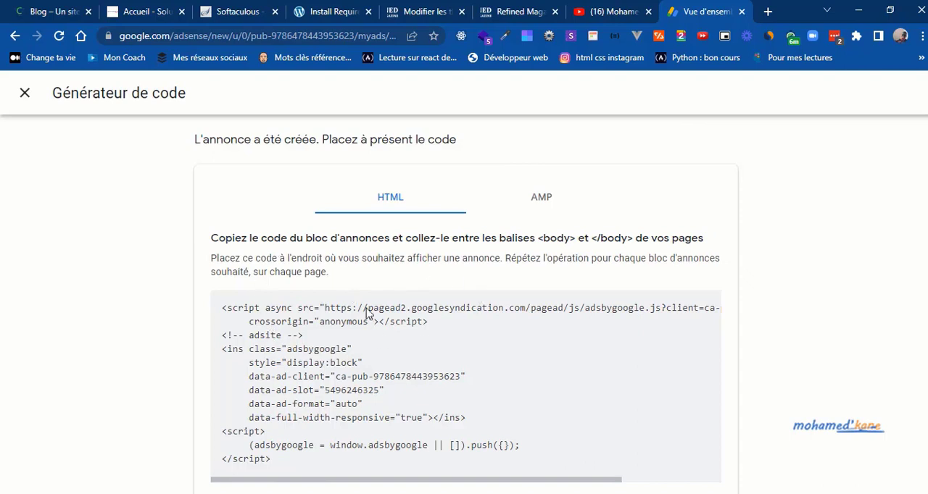
Step: Copy the complete HTML code of the adsite ad unit and look over the live blog's homepage and sidebar for ad placement
left_click_drag(274, 467, 217, 310)
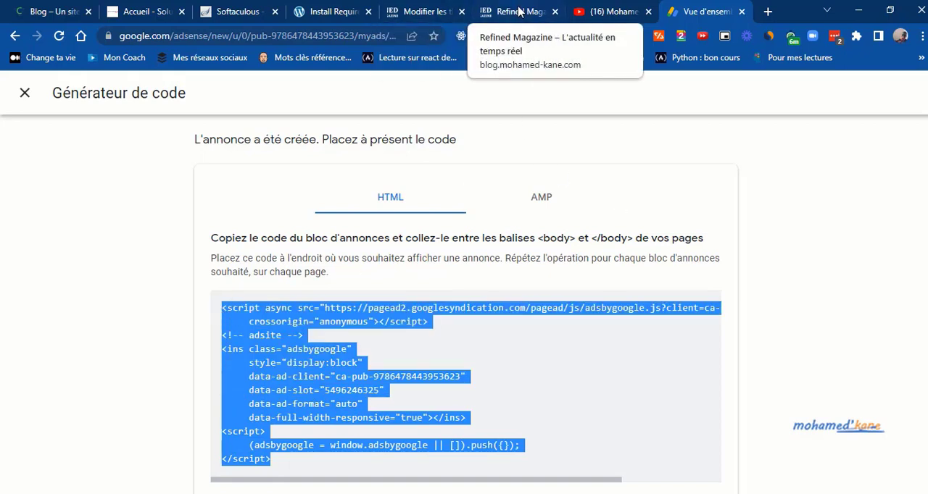
left_click(518, 11)
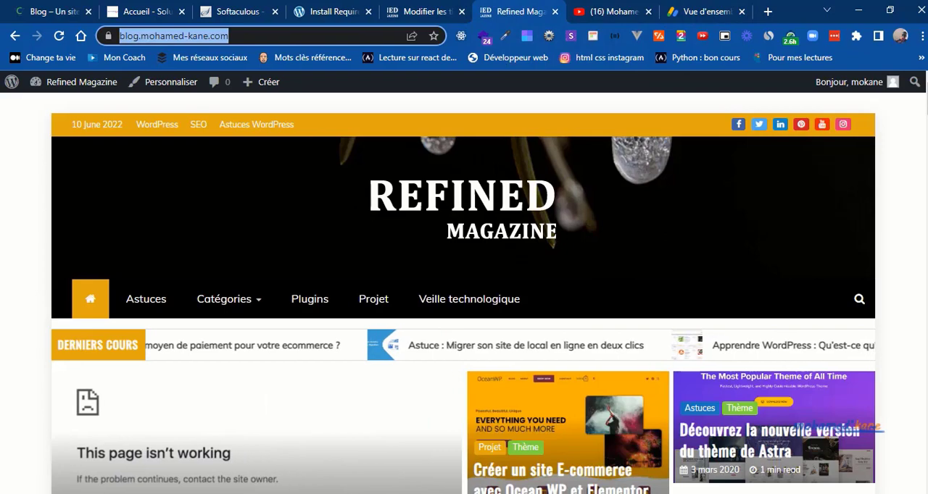
left_click_drag(926, 96, 915, 193)
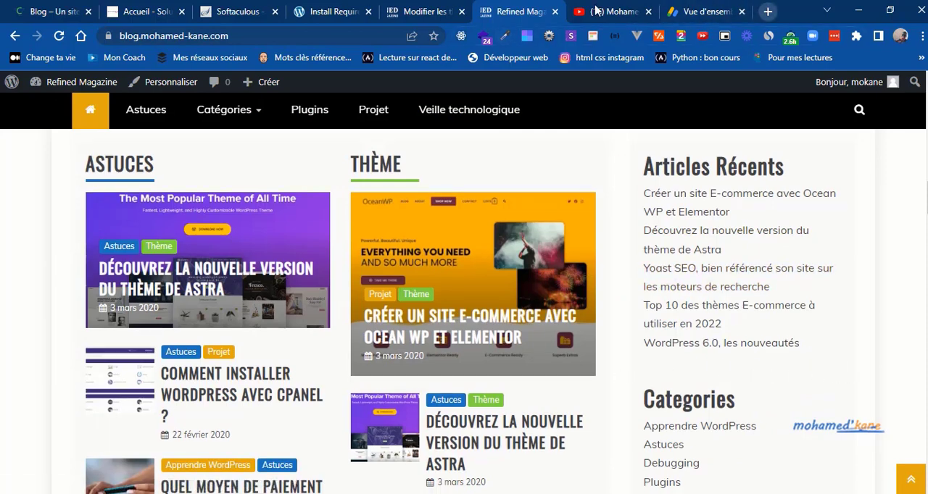
Step: Open solutions-web.com/blog in a new tab and examine where ads are placed alongside its articles
left_click(769, 12)
type("sol")
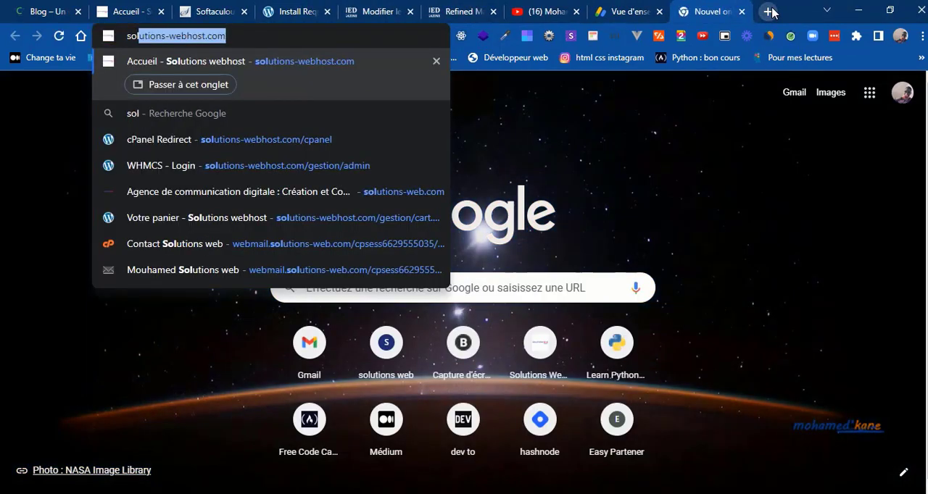
key("Right")
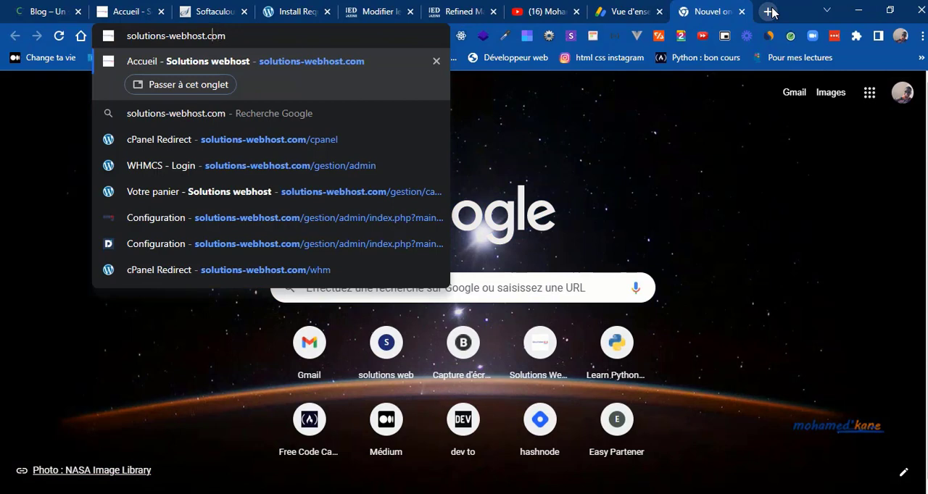
key("BackSpace")
key("BackSpace")
key("BackSpace")
key("BackSpace")
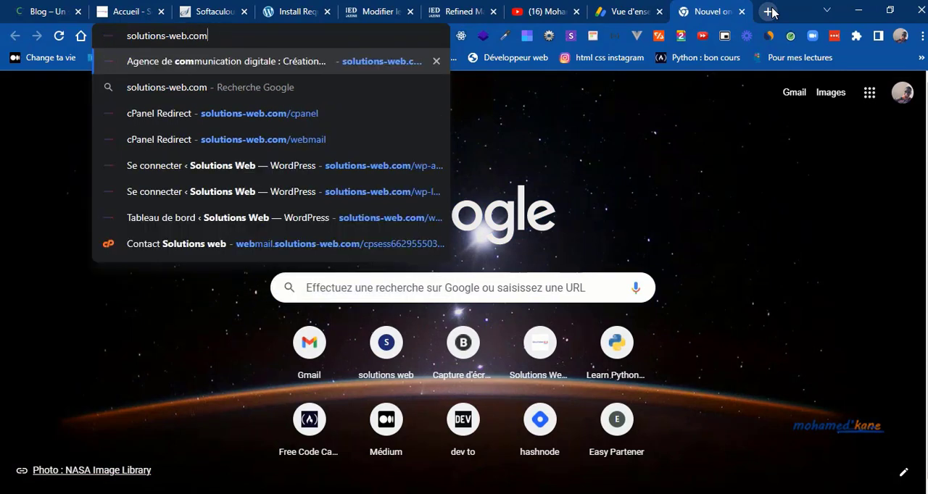
type("/blog")
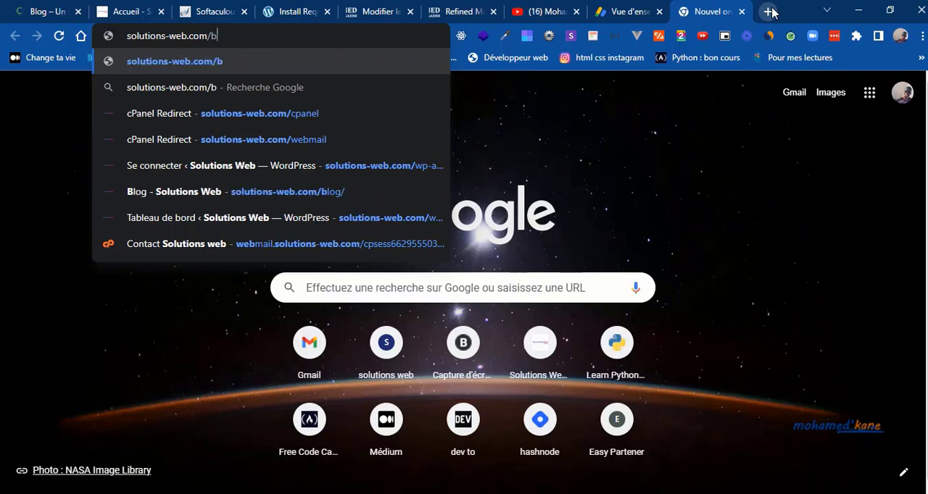
key("Return")
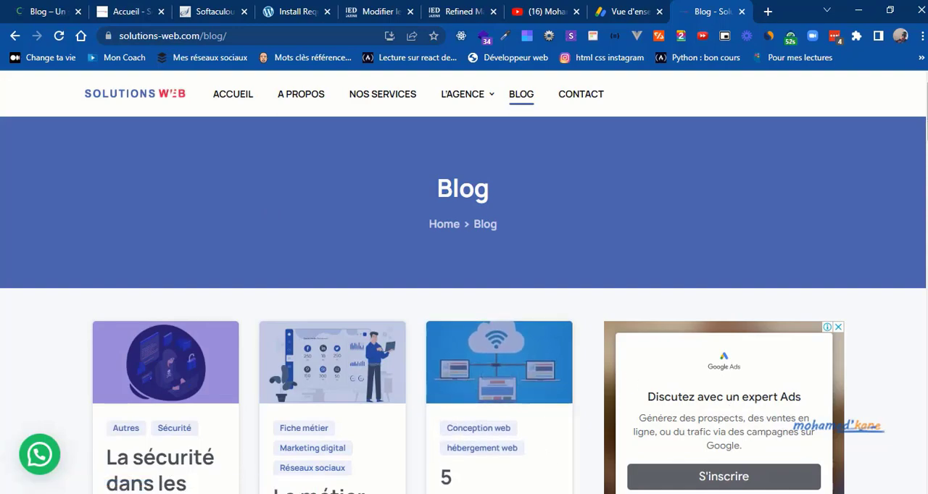
scroll(915, 240, "down", 10)
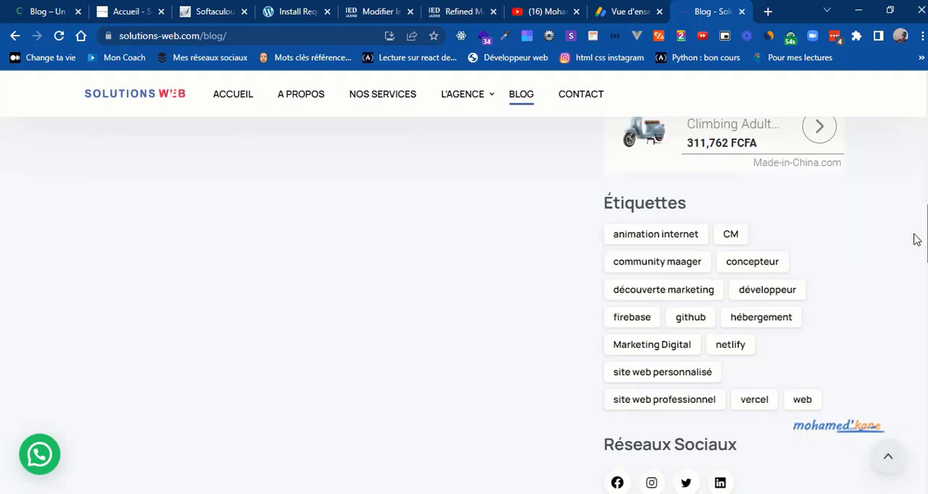
scroll(915, 240, "up", 3)
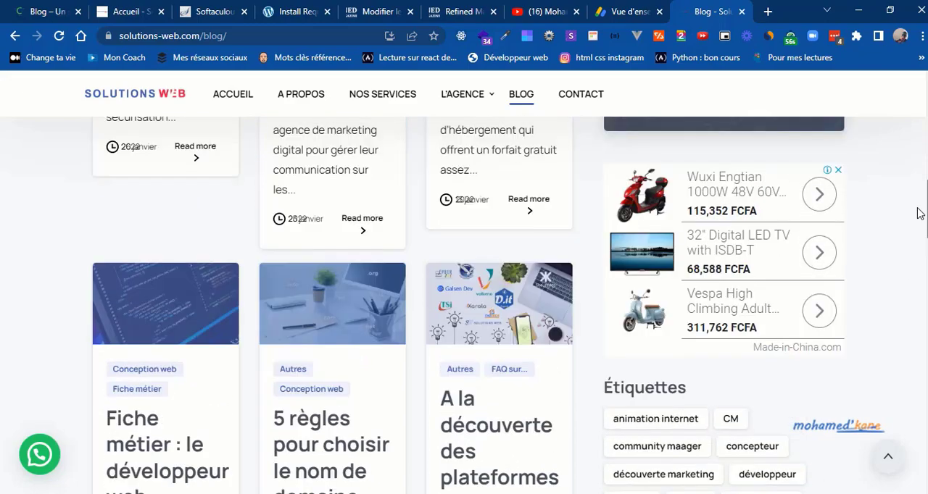
scroll(917, 213, "up", 7)
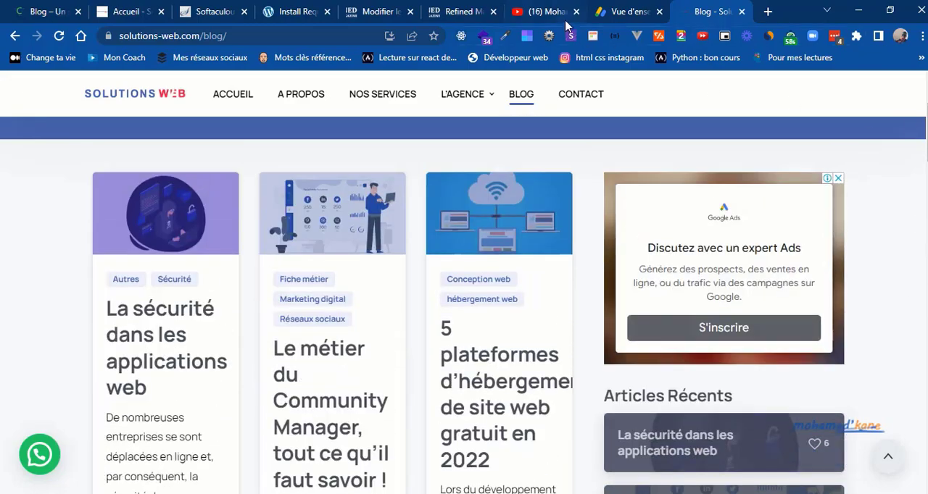
Step: Open the customizer from the blog's WordPress admin and open the Sidebar widget area at its Articles Récents widget for editing
mouse_move(627, 11)
left_mouse_down()
mouse_move(634, 16)
mouse_move(341, 359)
mouse_move(537, 100)
mouse_move(624, 82)
mouse_move(627, 11)
left_mouse_up()
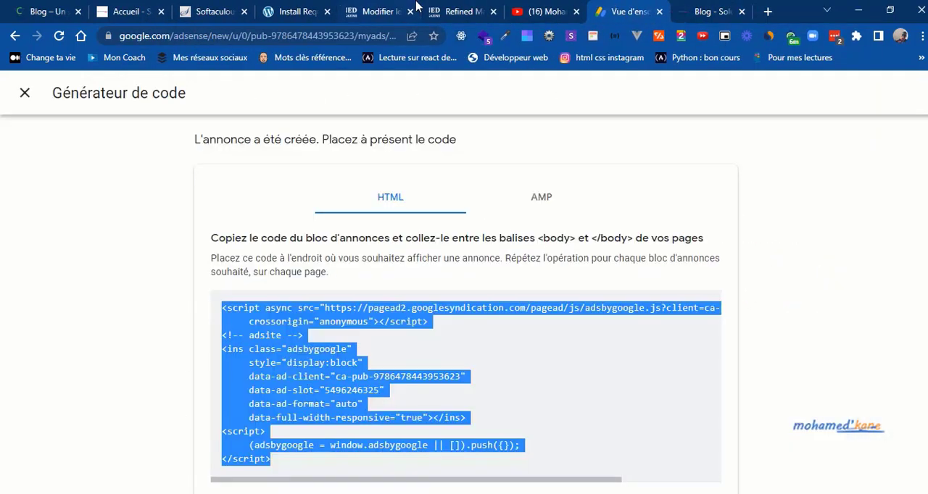
left_click(384, 8)
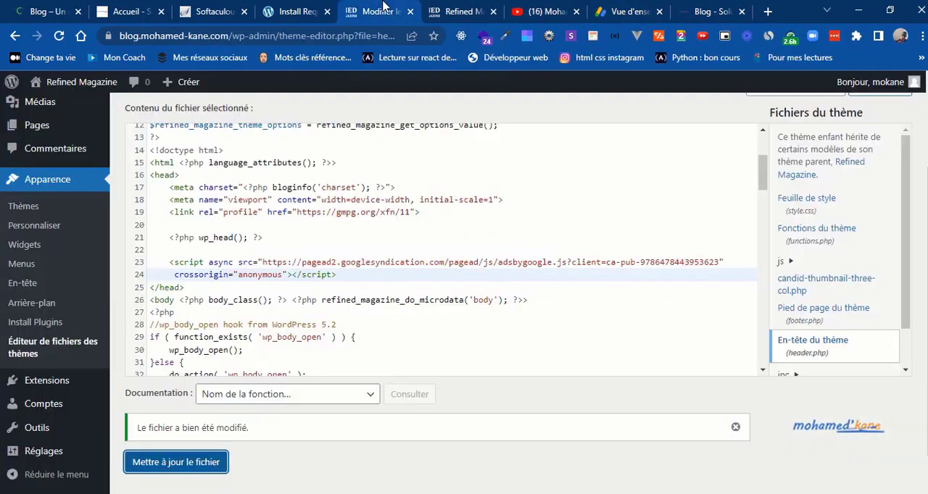
left_click(54, 228)
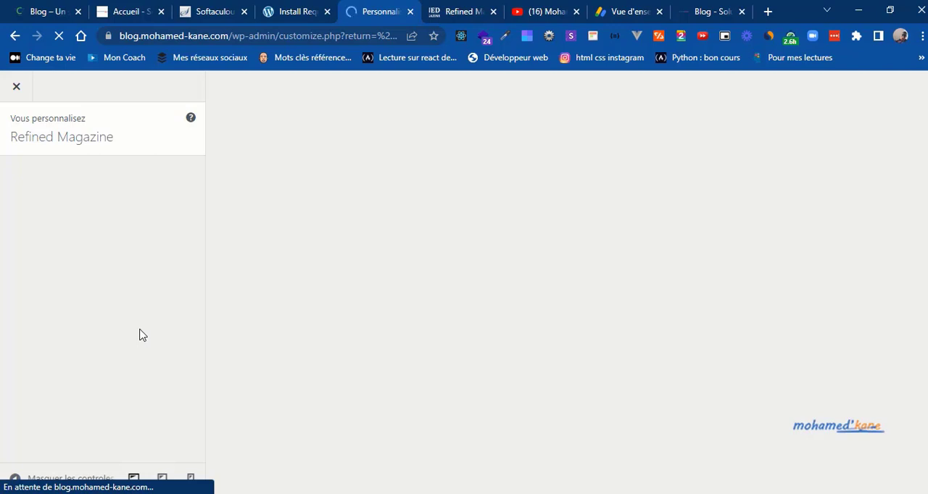
key("ctrl+Tab")
key("ctrl+Tab")
key("ctrl+Tab")
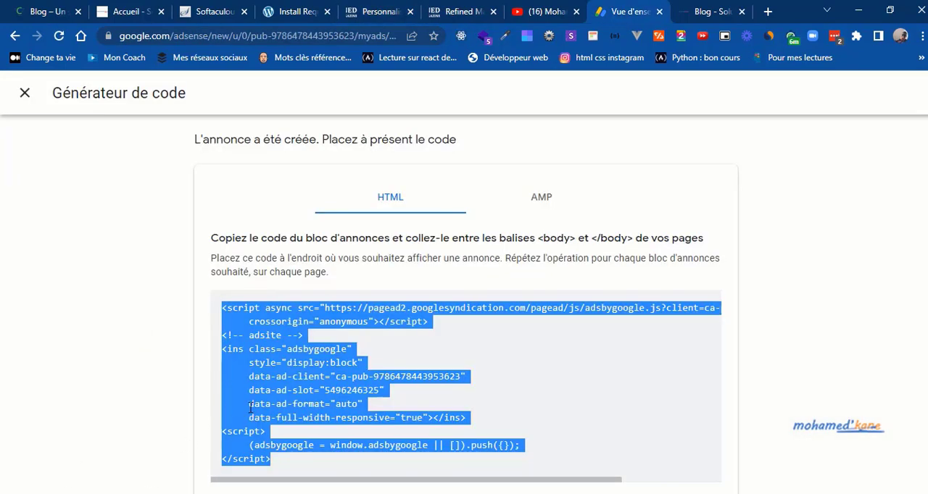
left_click(404, 9)
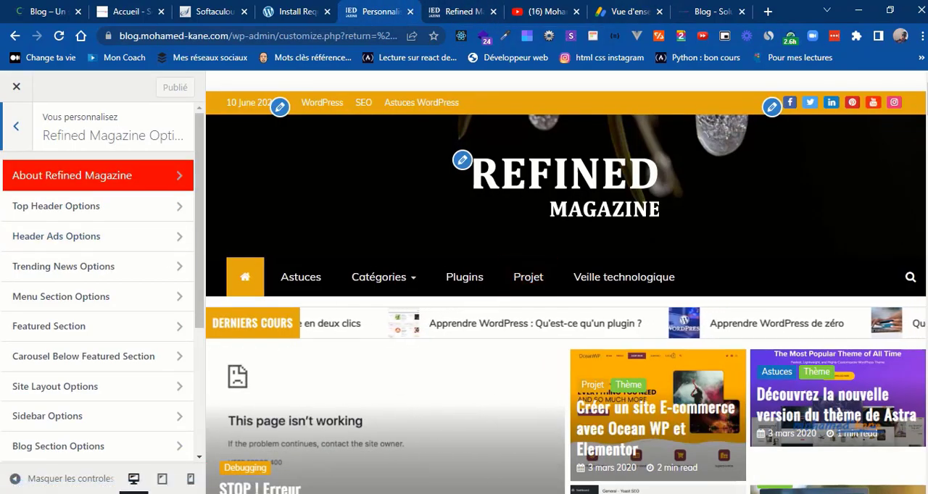
scroll(565, 290, "down", 5)
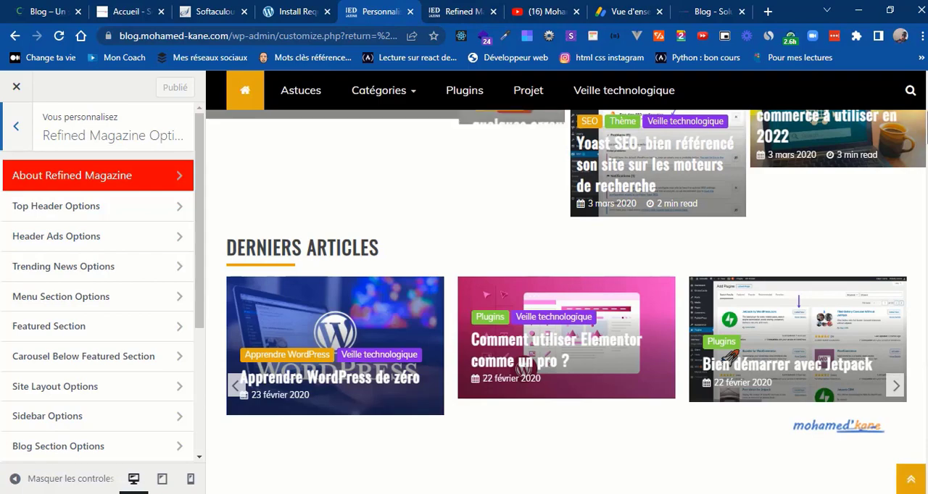
scroll(565, 290, "down", 5)
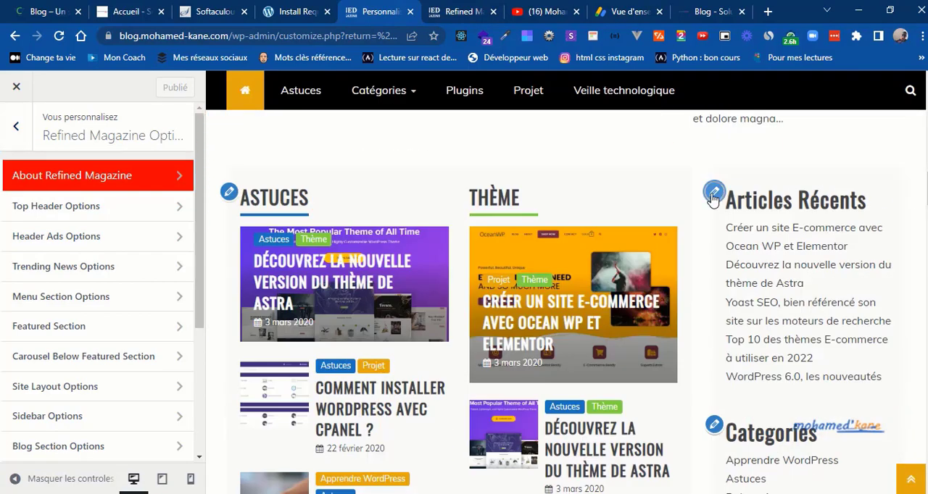
left_click(713, 194)
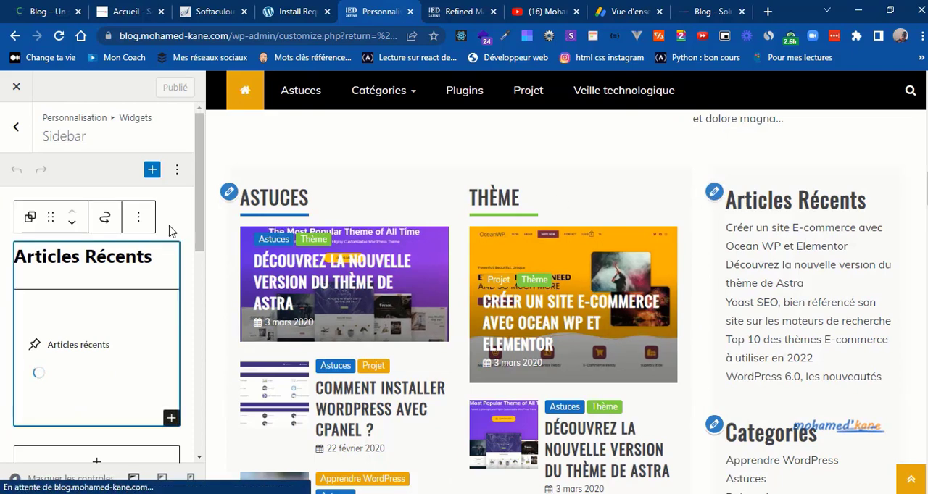
Step: Add a custom HTML block (HTML personnalisé) at the end of the sidebar's widgets
left_click(153, 171)
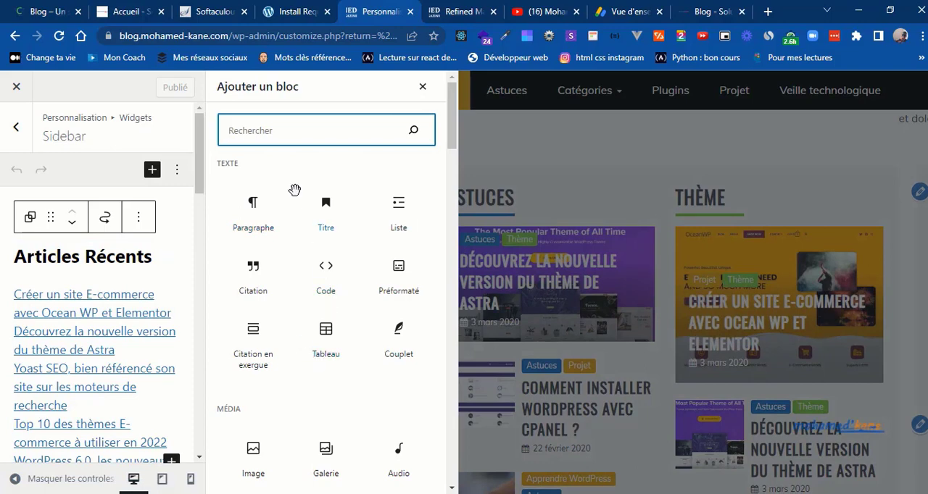
type("ht")
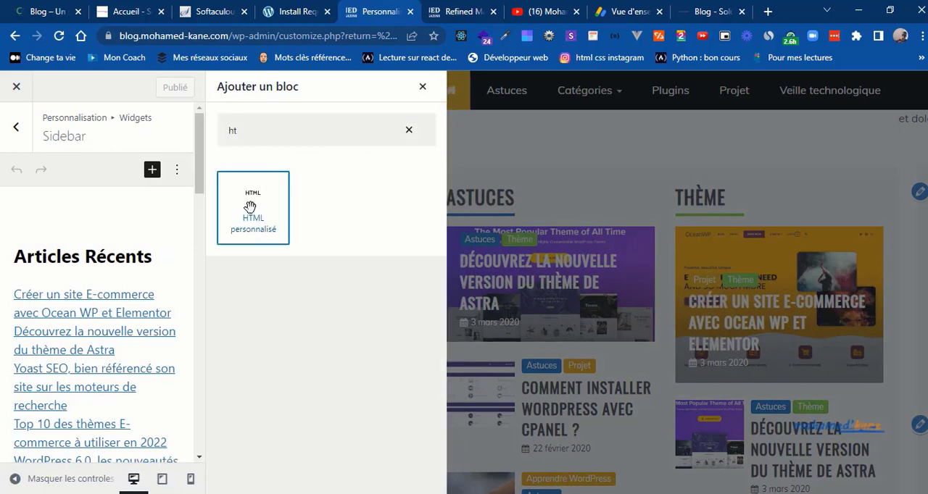
left_click(251, 209)
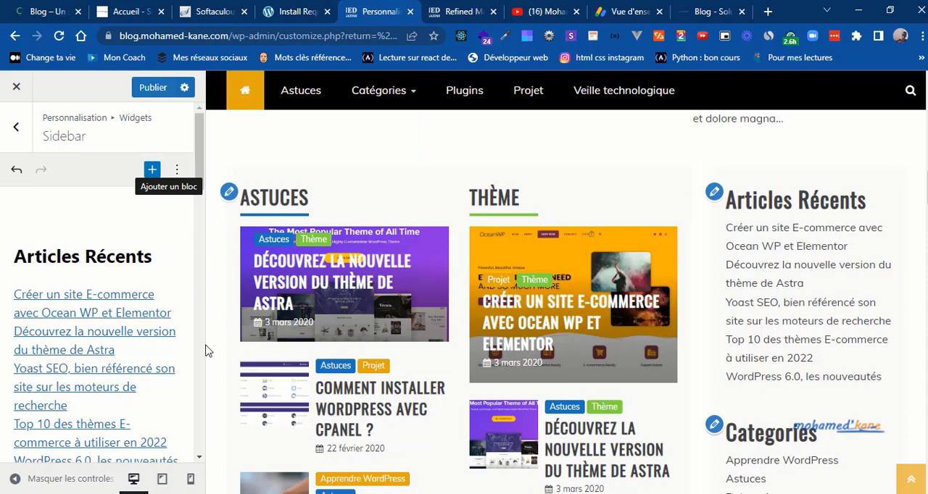
scroll(201, 350, "down", 15)
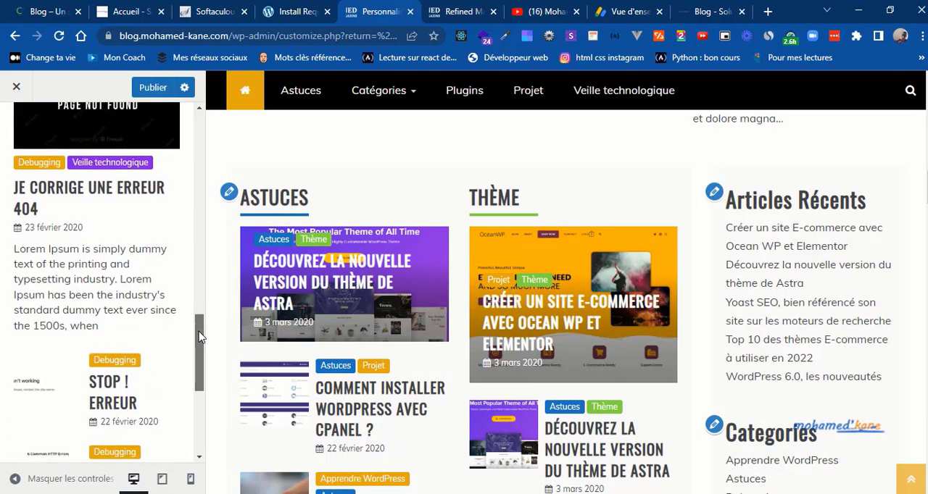
left_click_drag(200, 335, 201, 414)
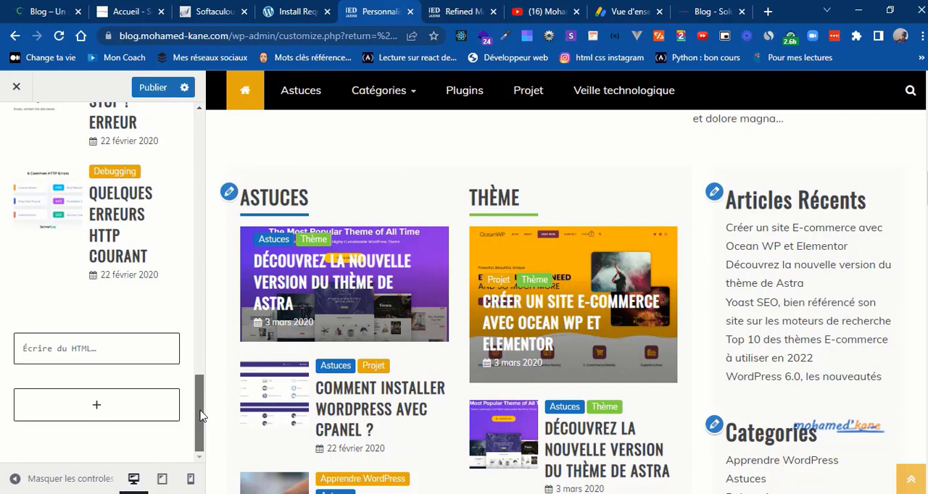
Step: Paste the copied adsite ad code into the sidebar's HTML block and publish the change, checking the ad area in the preview
left_click(71, 352)
key("ctrl+v")
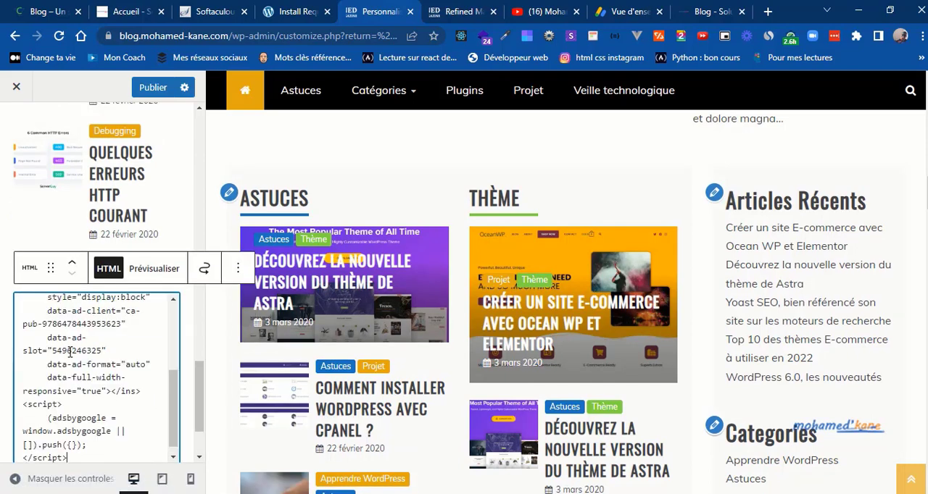
left_click(150, 92)
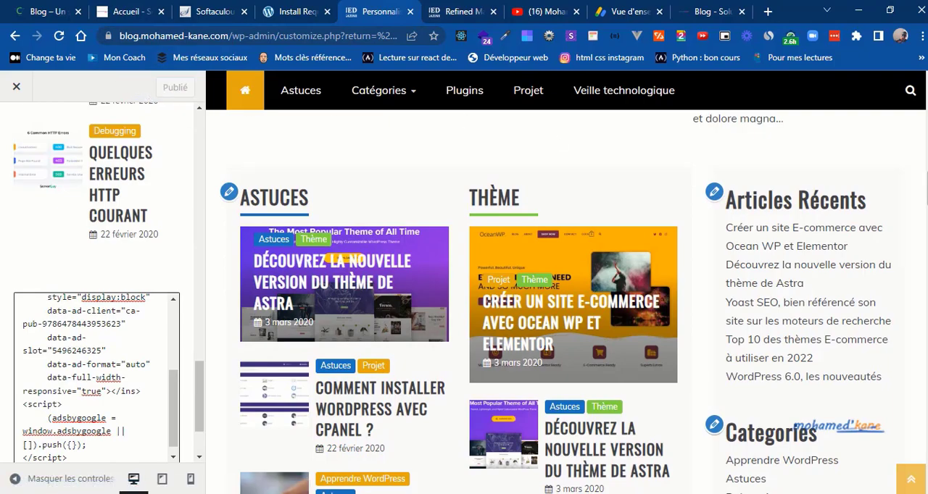
left_click_drag(926, 198, 926, 415)
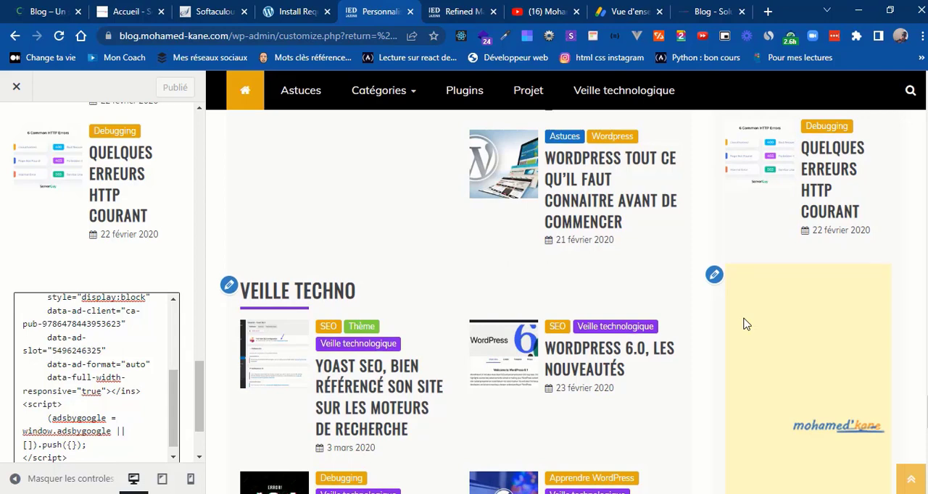
Step: Look over the live blog's homepage and the end of its sidebar for the newly placed ad
left_click(484, 9)
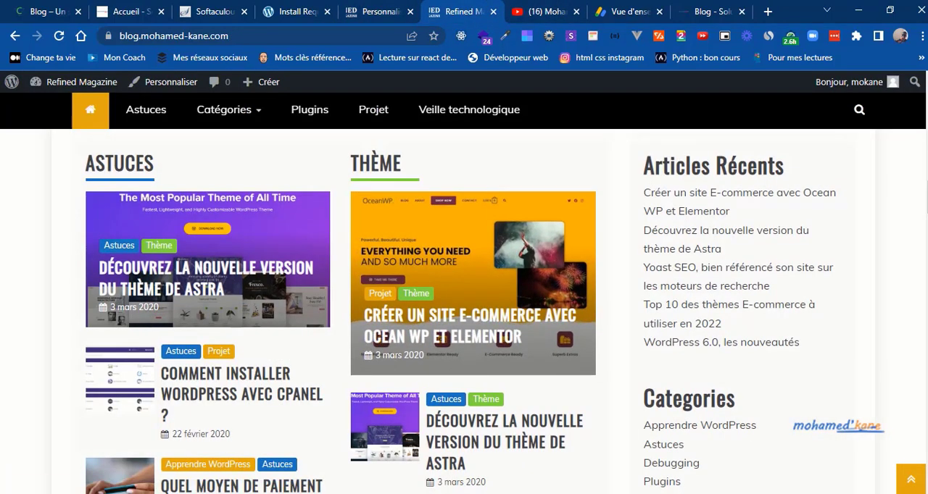
scroll(464, 312, "down", 5)
scroll(464, 312, "up", 6)
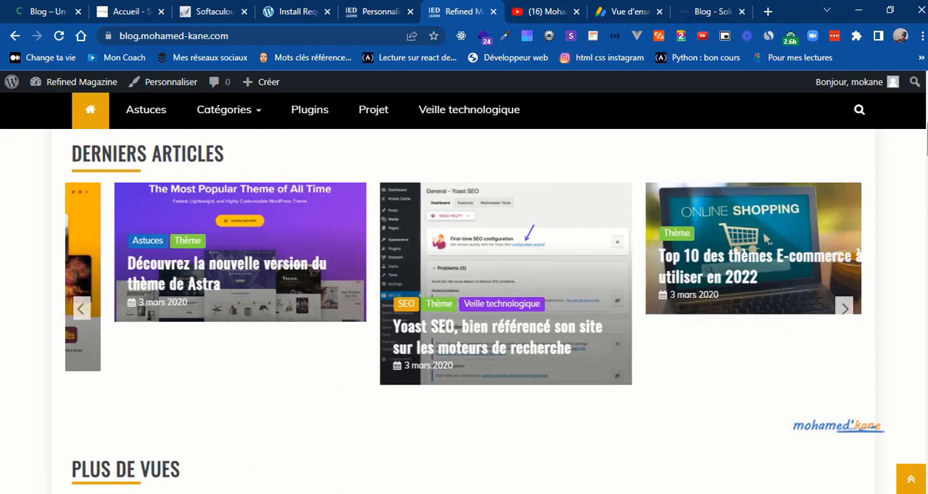
scroll(464, 312, "down", 1)
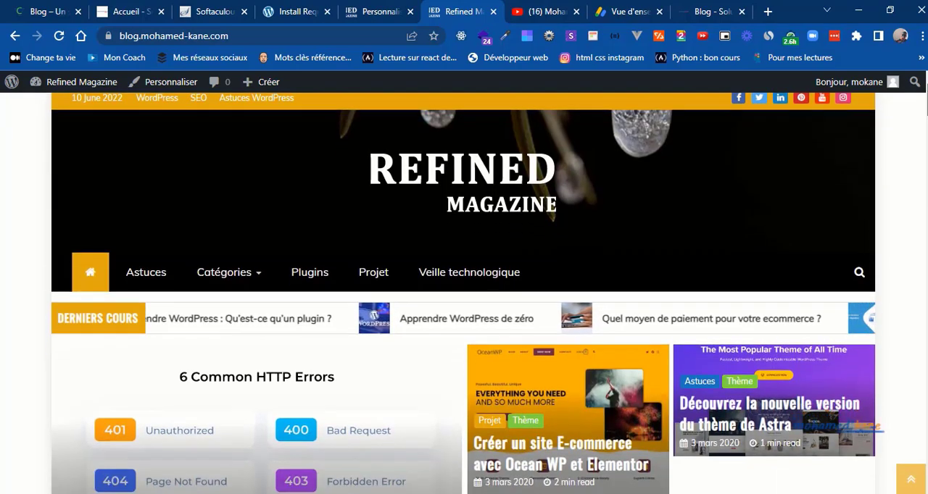
scroll(464, 311, "up", 1)
scroll(909, 329, "down", 15)
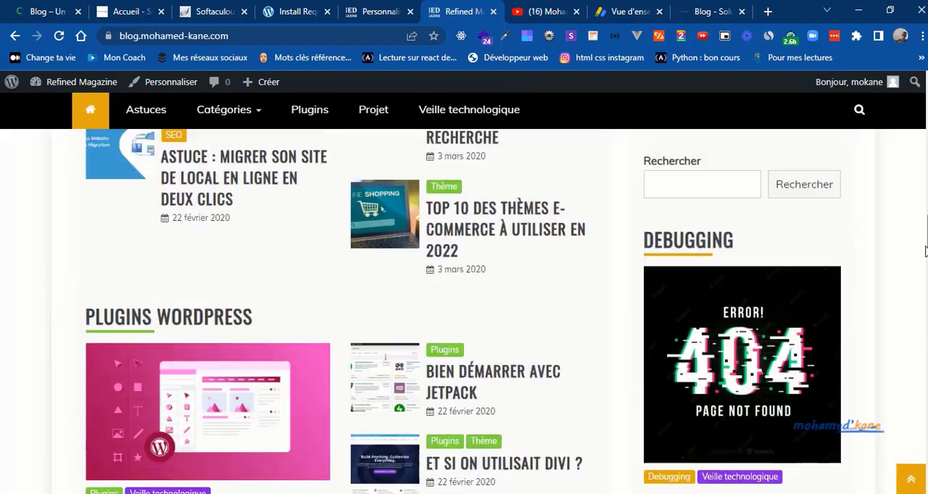
scroll(909, 329, "down", 10)
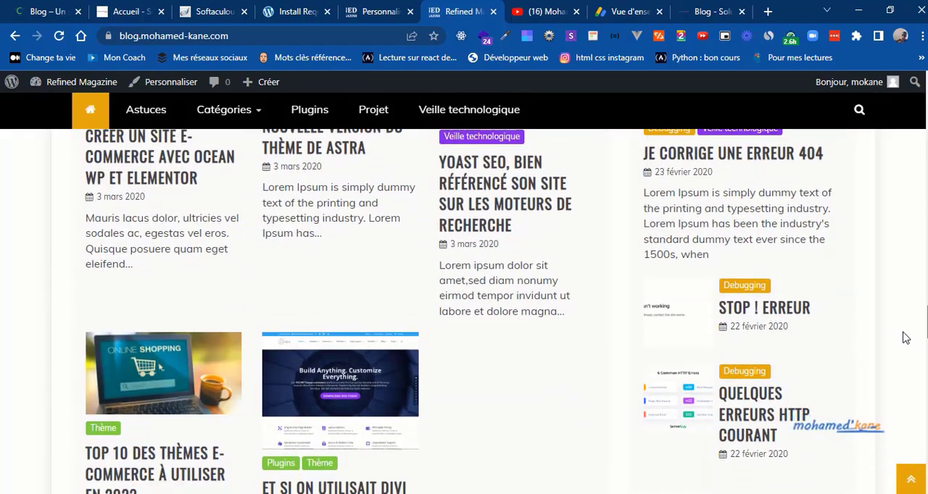
scroll(906, 394, "down", 10)
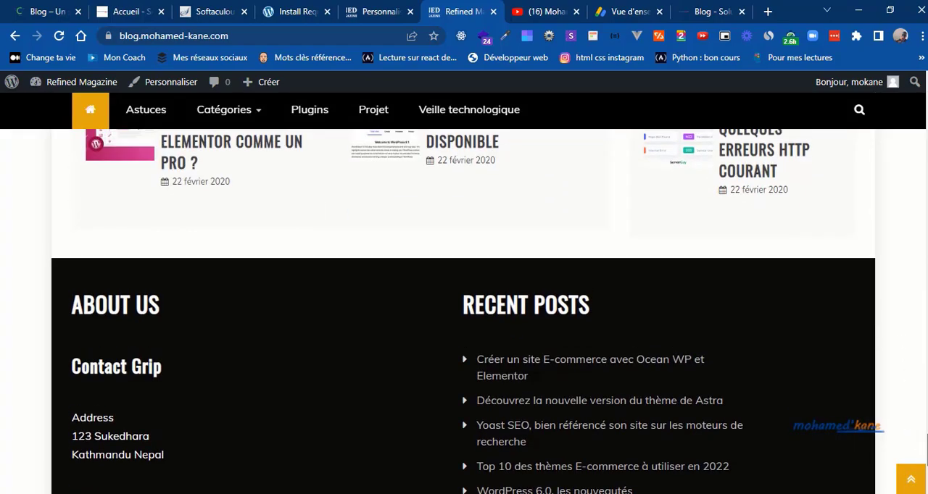